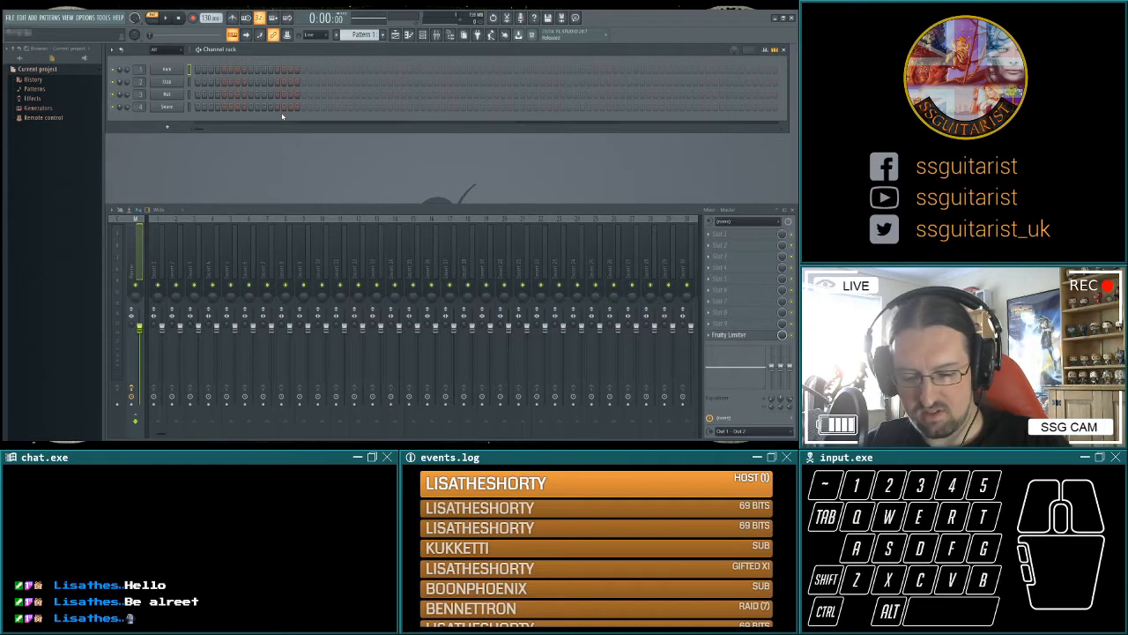
Add an FL Keys channel to the channel rack and move its plugin window clear of the channel list.
left_click(42, 18)
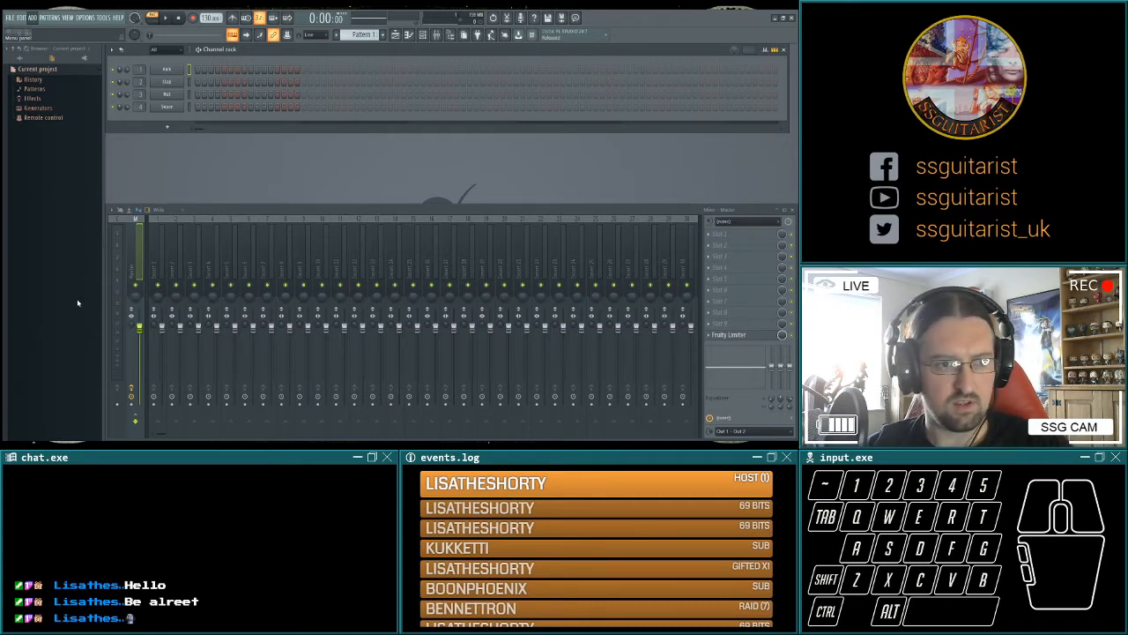
left_click(76, 235)
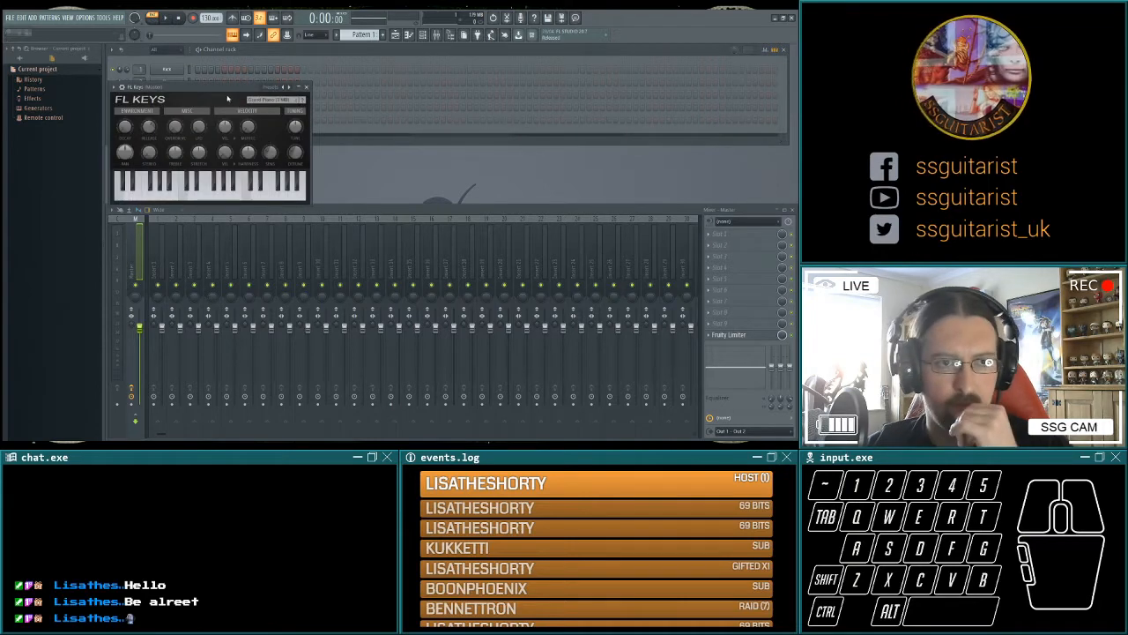
left_click_drag(227, 99, 382, 181)
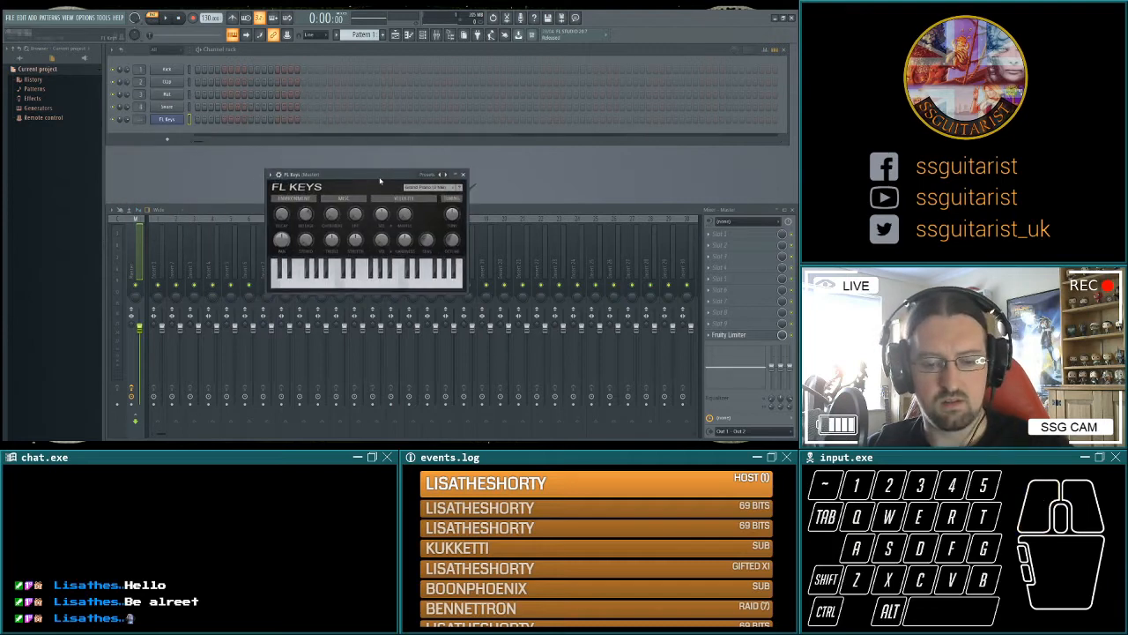
Audition the FL Keys piano sound by playing the C major notes C, E and G.
key("q")
key("e")
key("t")
key("t")
key("e")
key("q")
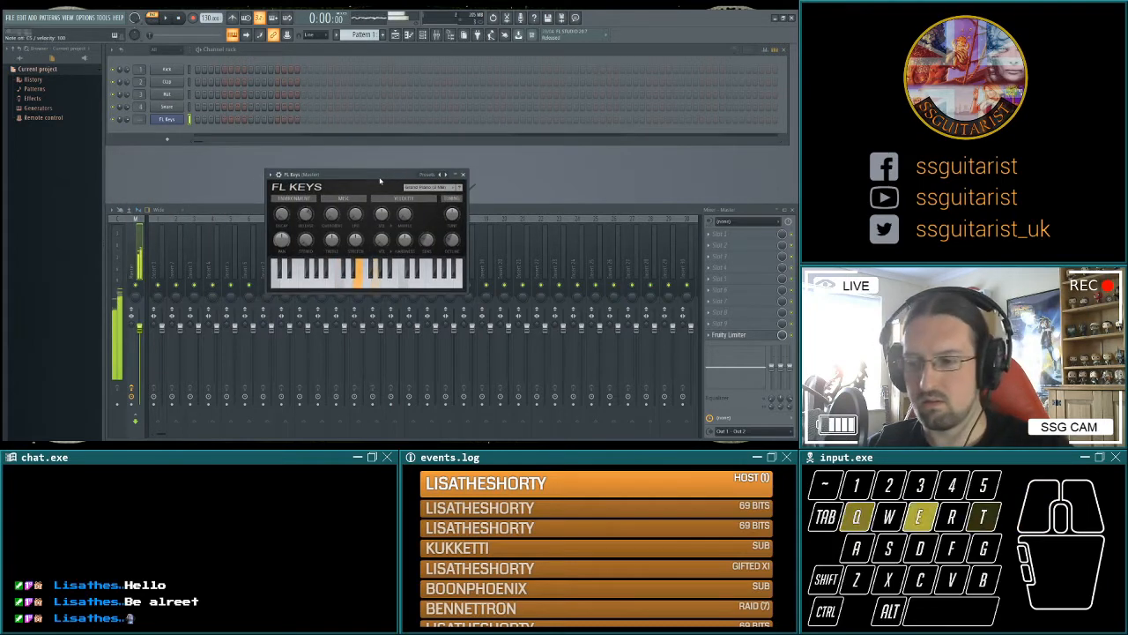
key("q")
key("t")
key("q")
key("e")
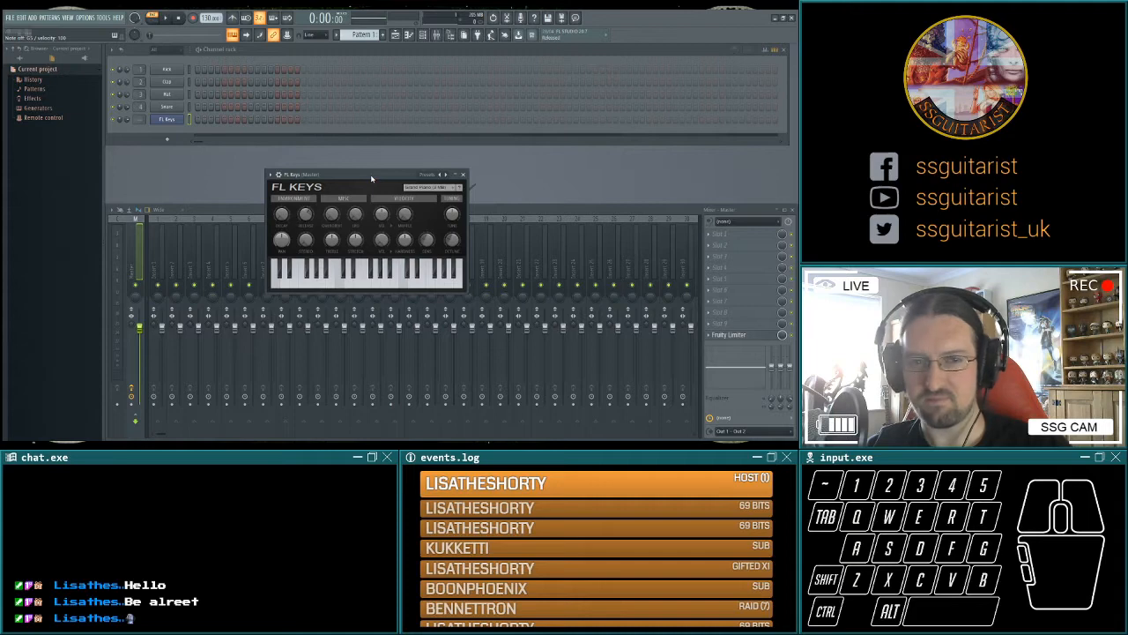
Reposition the FL Keys window and try out single notes around C, D, E and F for a riff.
left_click_drag(372, 179, 416, 165)
left_click(379, 260)
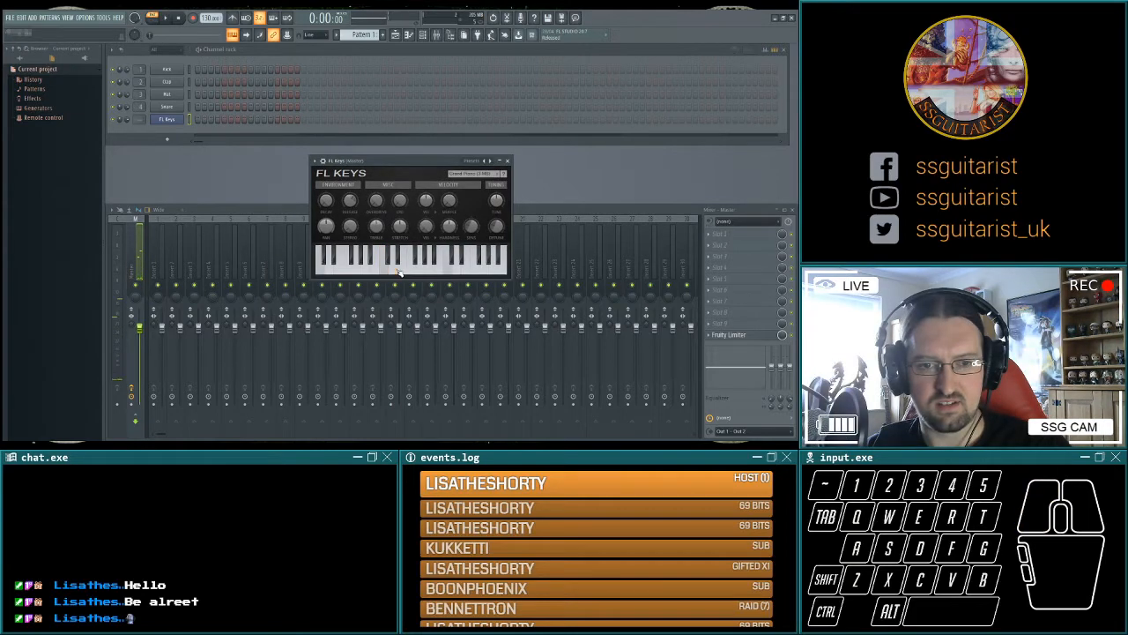
left_click(381, 274)
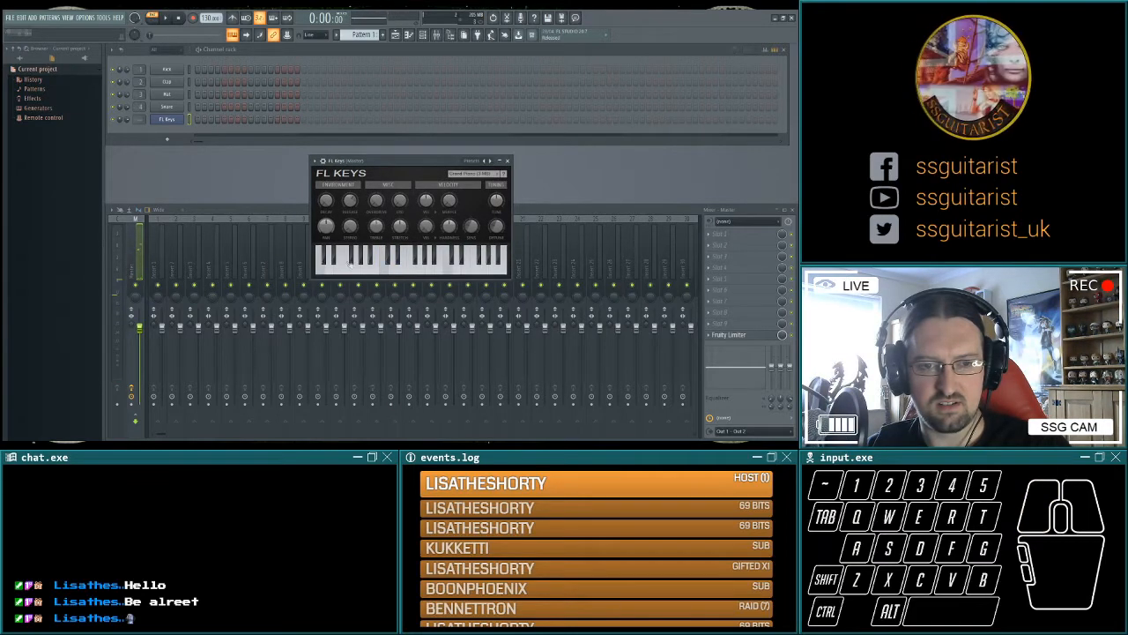
key("q")
key("r")
key("q")
key("e")
key("w")
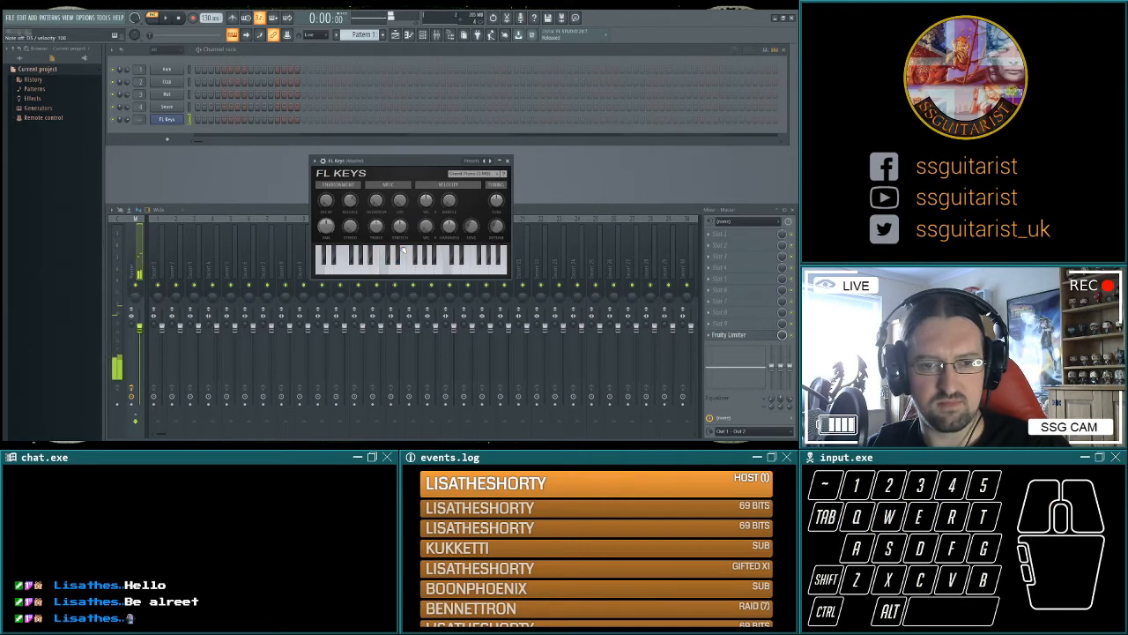
key("q")
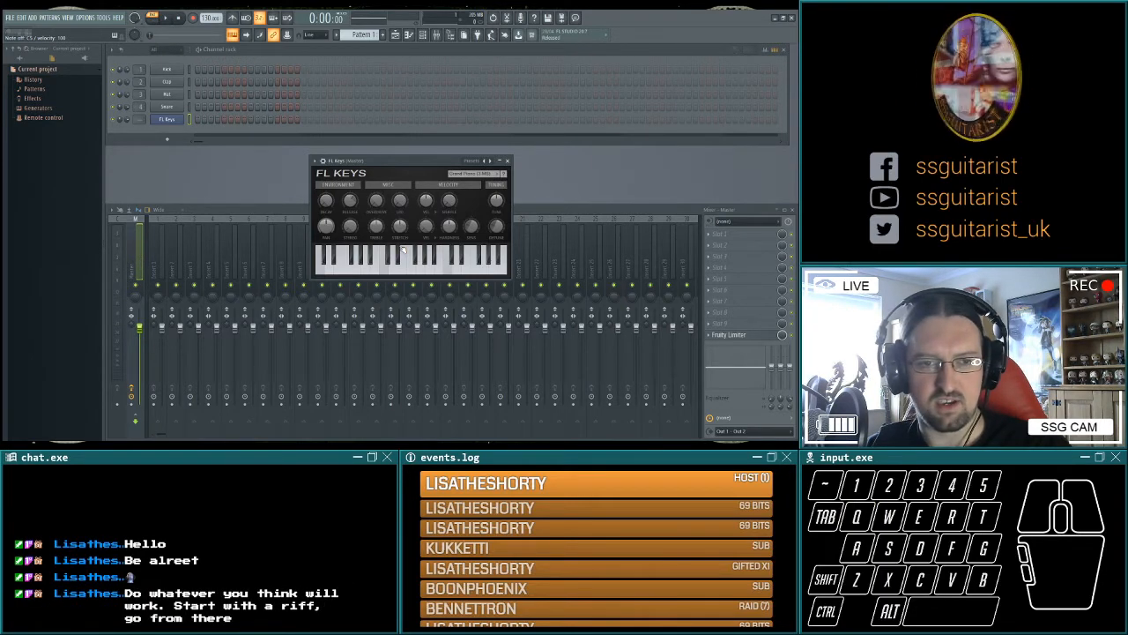
Audition a C minor chord (C, D#, G) on FL Keys in the upper octave.
key("t")
key("4")
key("q")
key("t")
key("3")
key("q")
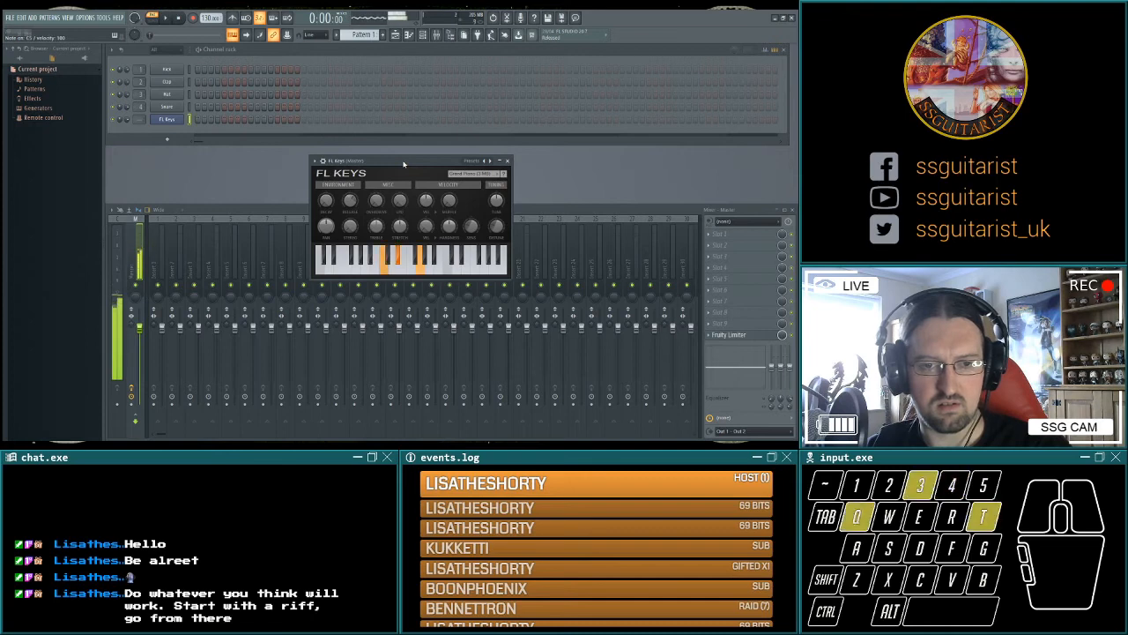
key("t")
key("3")
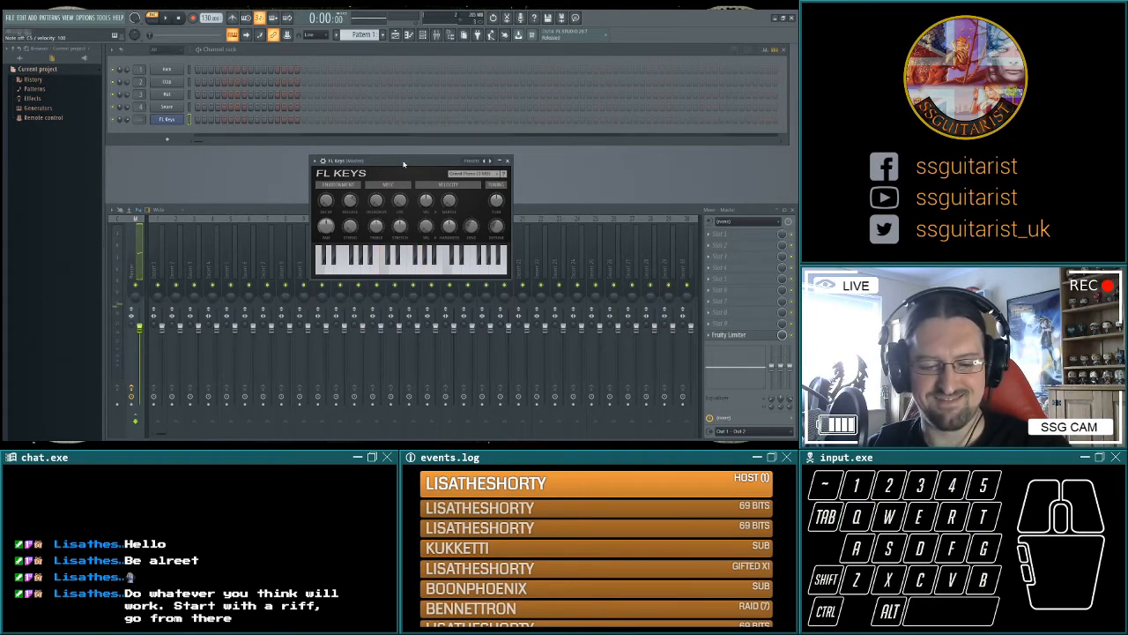
Audition the C minor chord (C, D#, G) on FL Keys one octave lower.
key("z")
key("c")
key("b")
key("d")
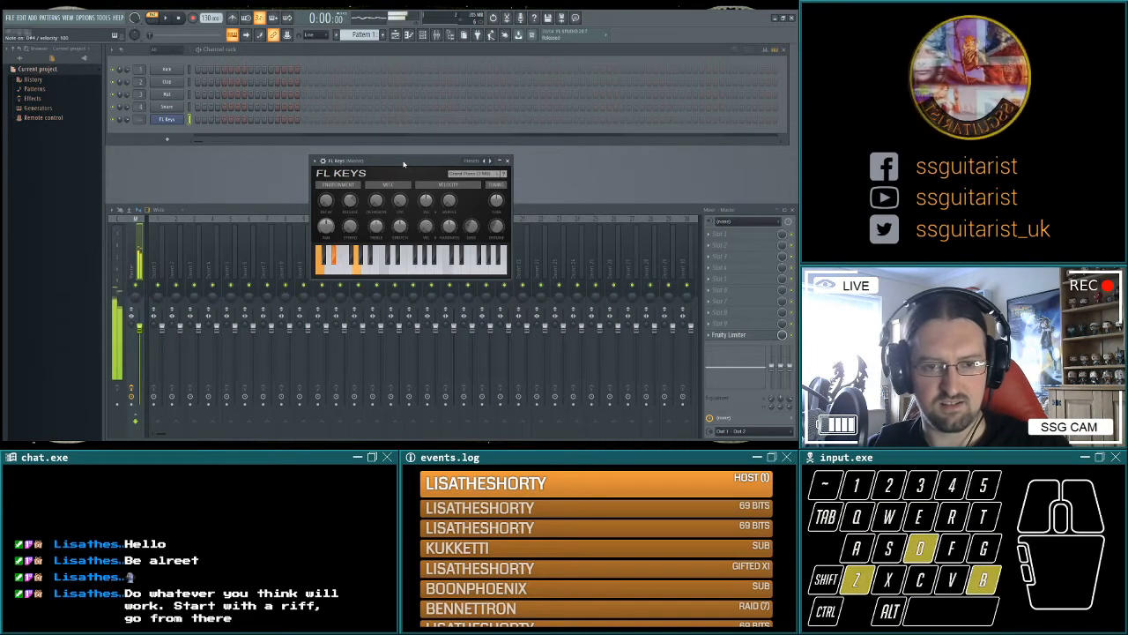
key("z")
key("d")
key("b")
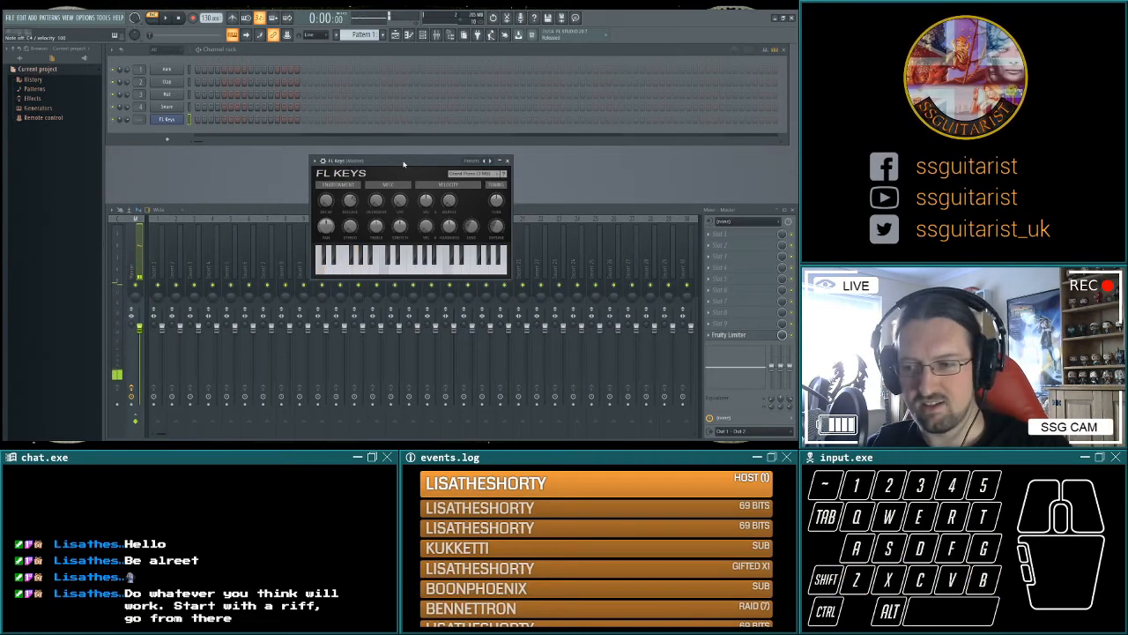
left_click(32, 240)
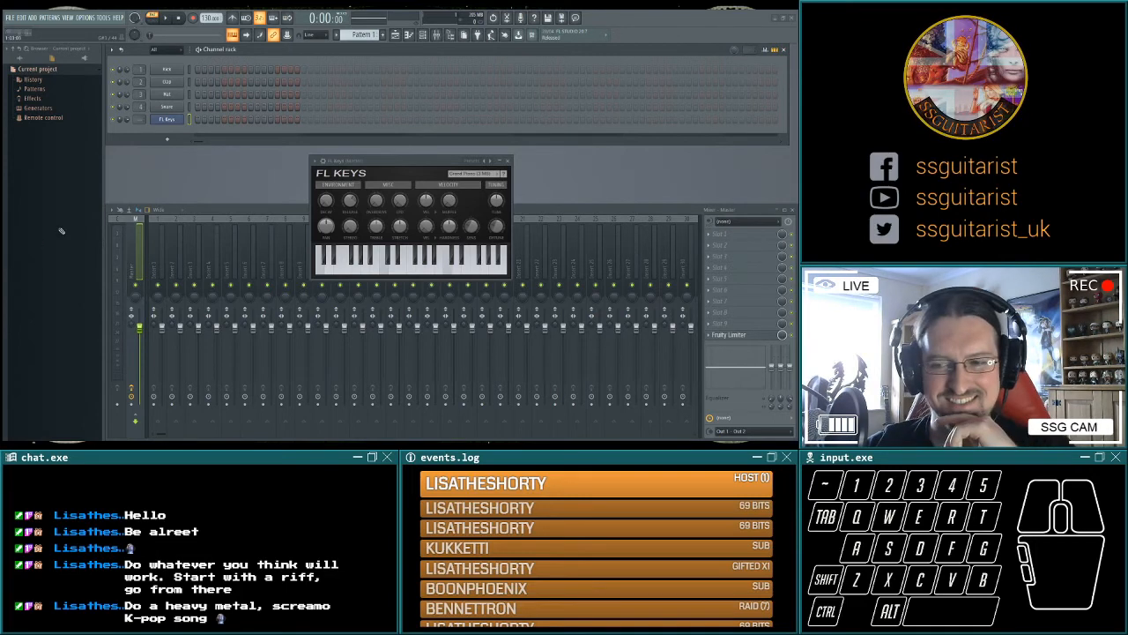
left_click_drag(61, 233, 37, 238)
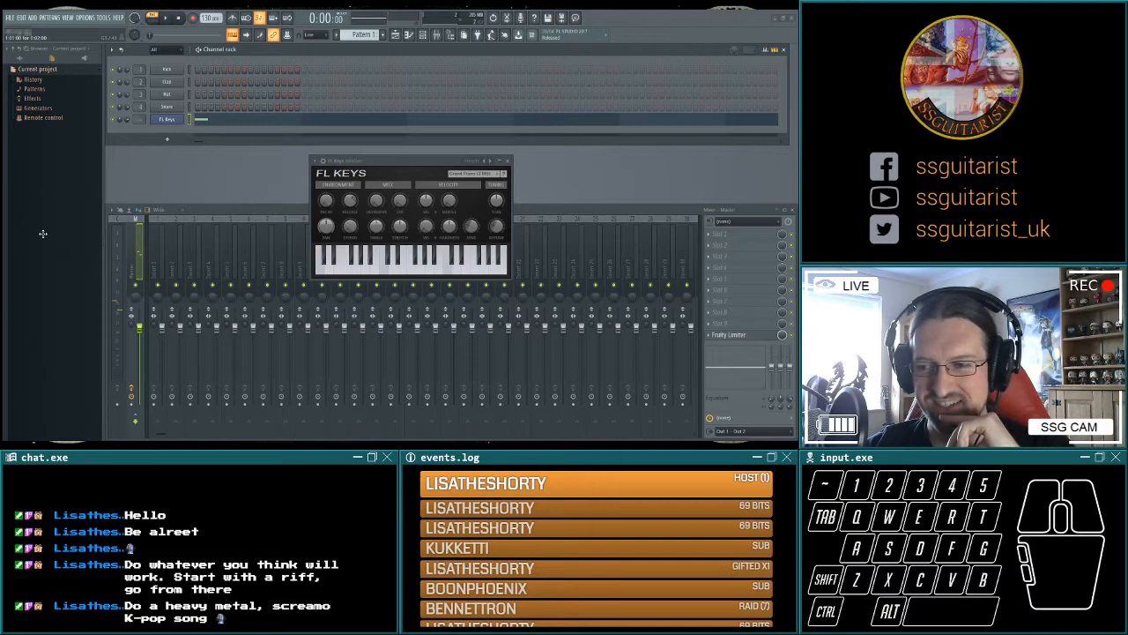
right_click(43, 234)
Audition individual pitches on the piano roll keyboard to find notes for the riff.
scroll(47, 240, "down", 1)
left_click_drag(35, 290, 35, 290)
left_click(35, 290)
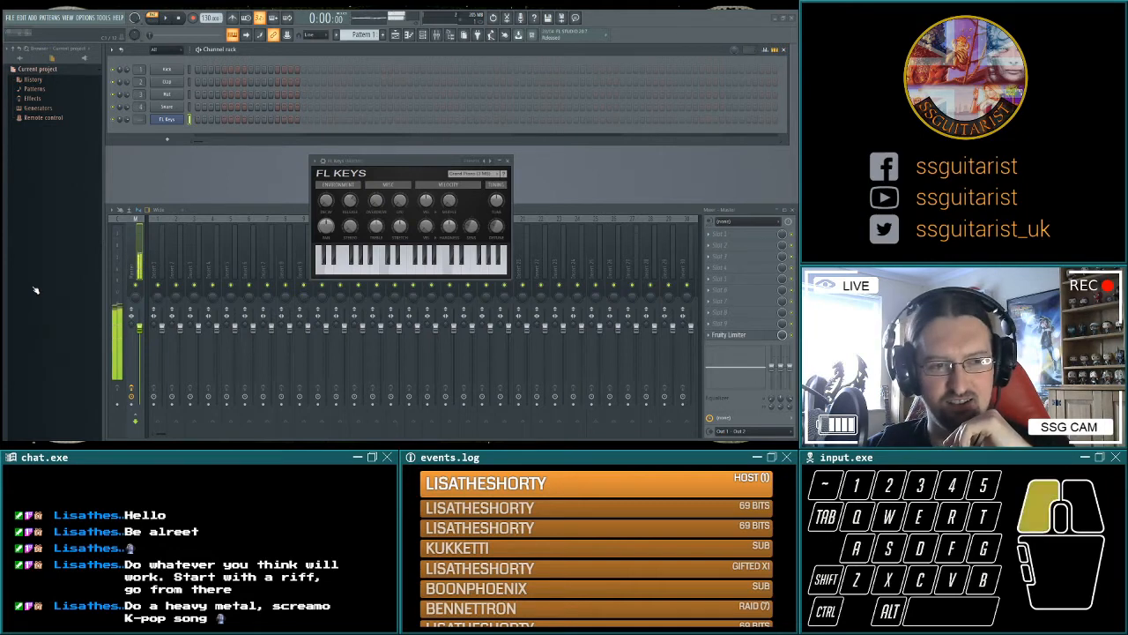
left_click_drag(36, 290, 36, 286)
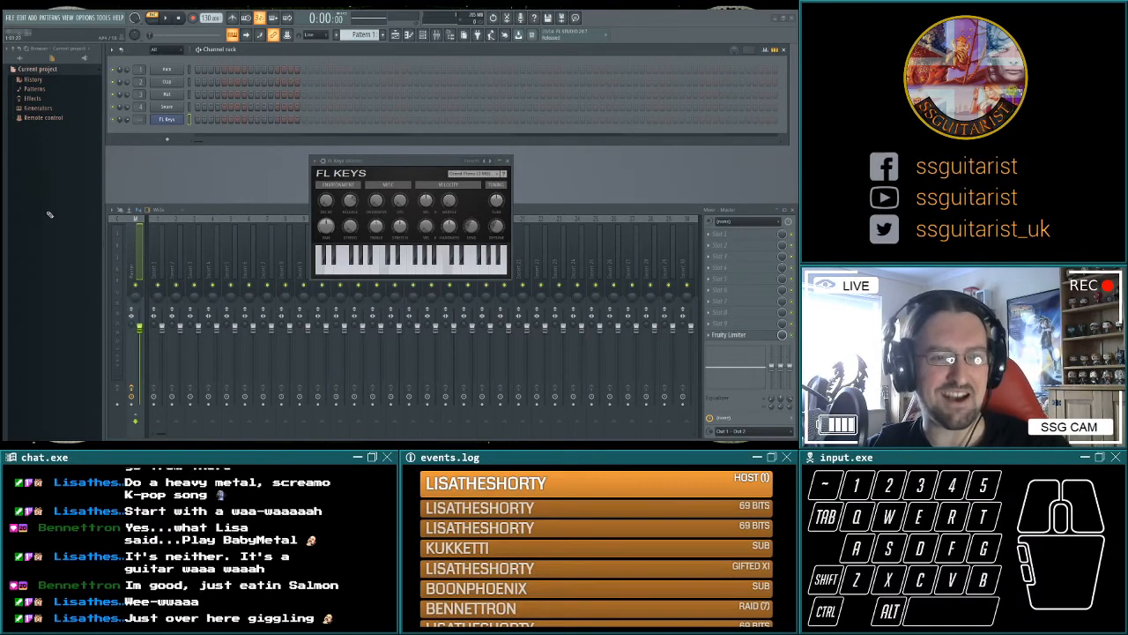
left_click(33, 285)
left_click(34, 285)
scroll(38, 282, "down", 1)
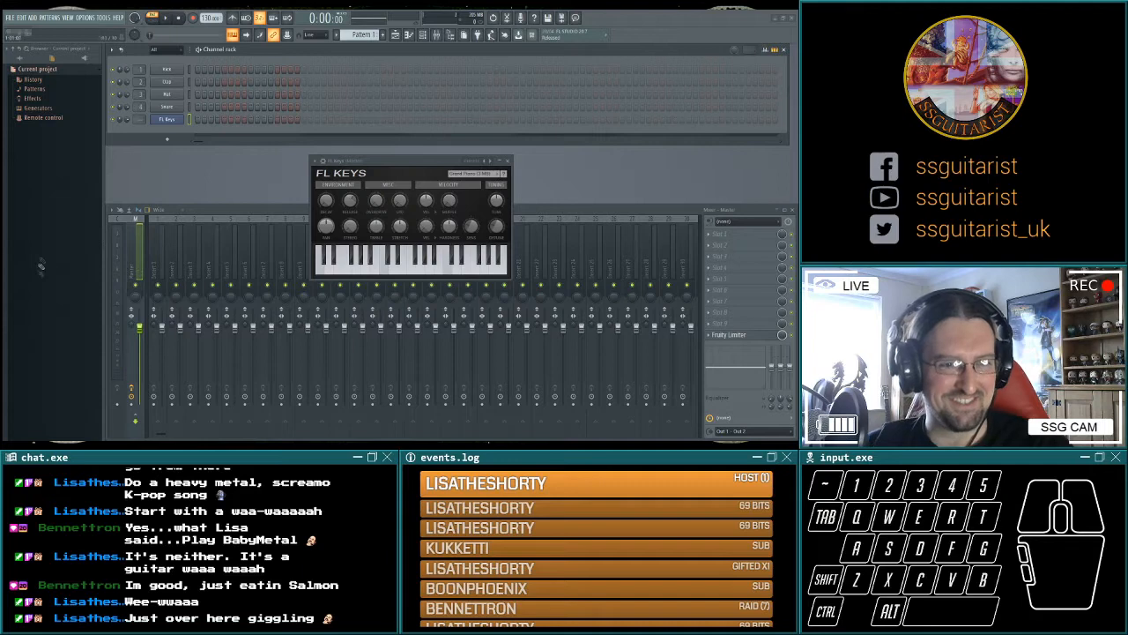
left_click(27, 255)
scroll(104, 273, "down", 1)
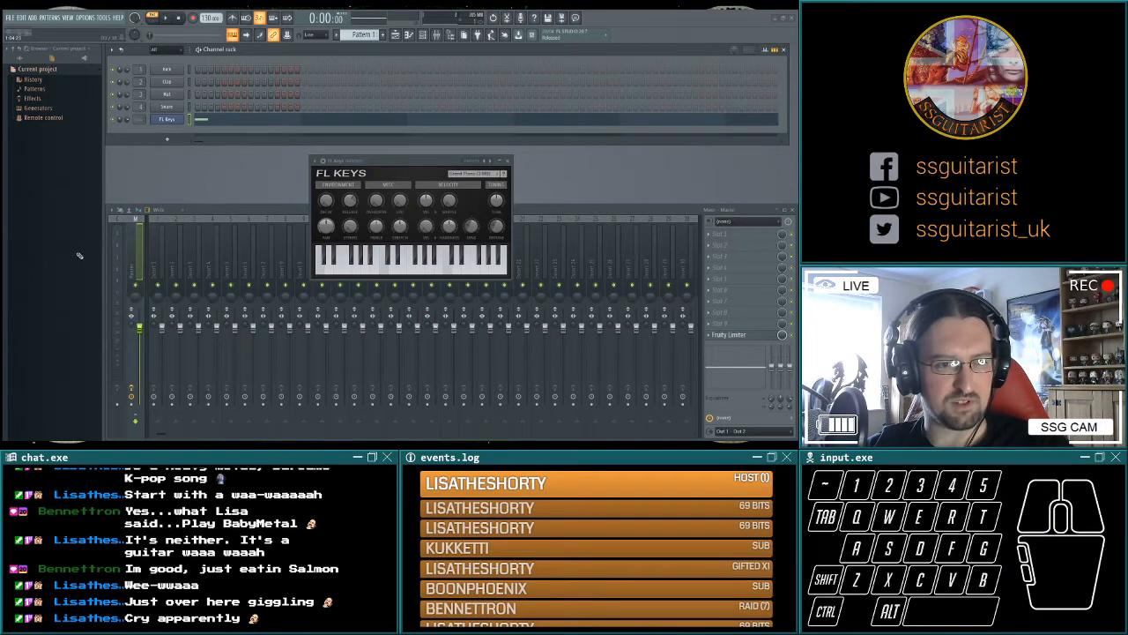
Try out different pitches for a single note at the start of the FL Keys pattern.
left_click(47, 251)
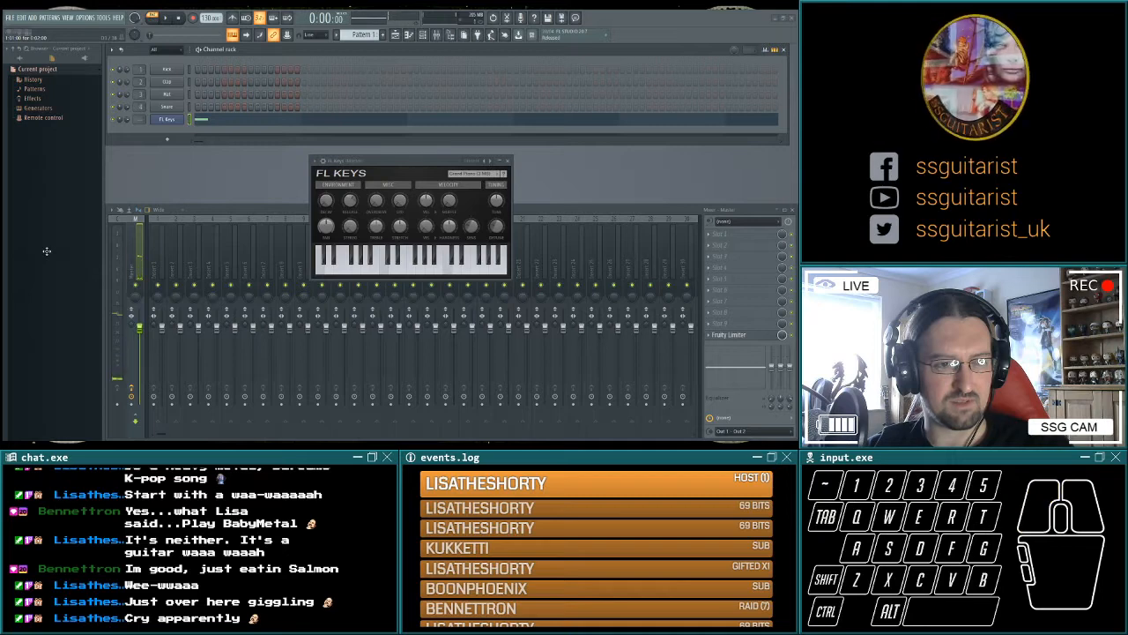
left_click_drag(40, 247, 44, 239)
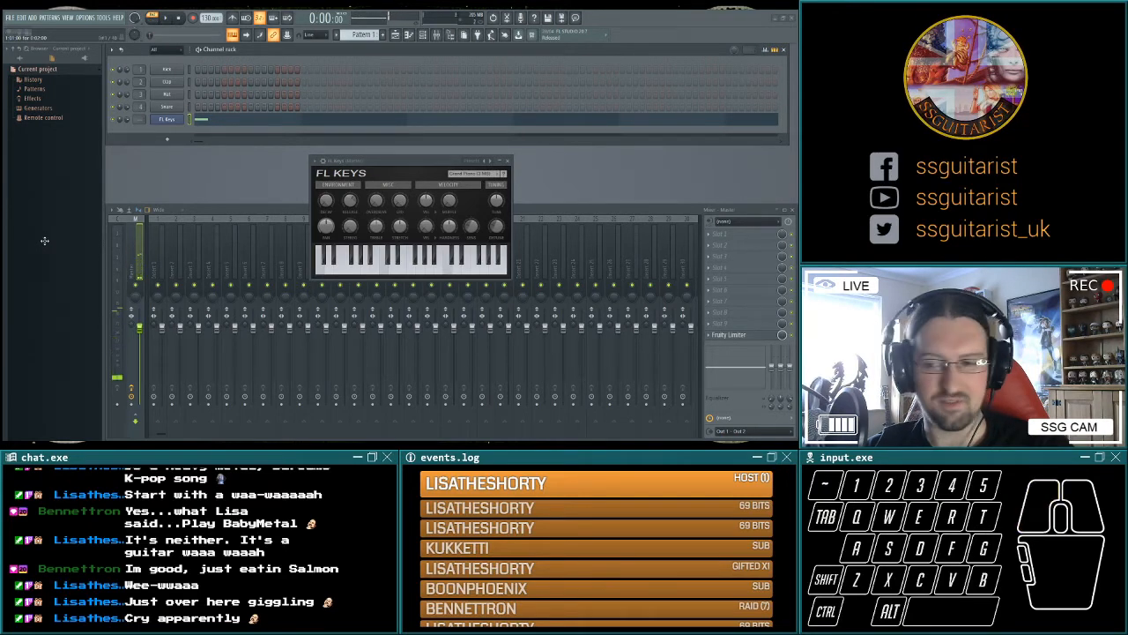
left_click(45, 246)
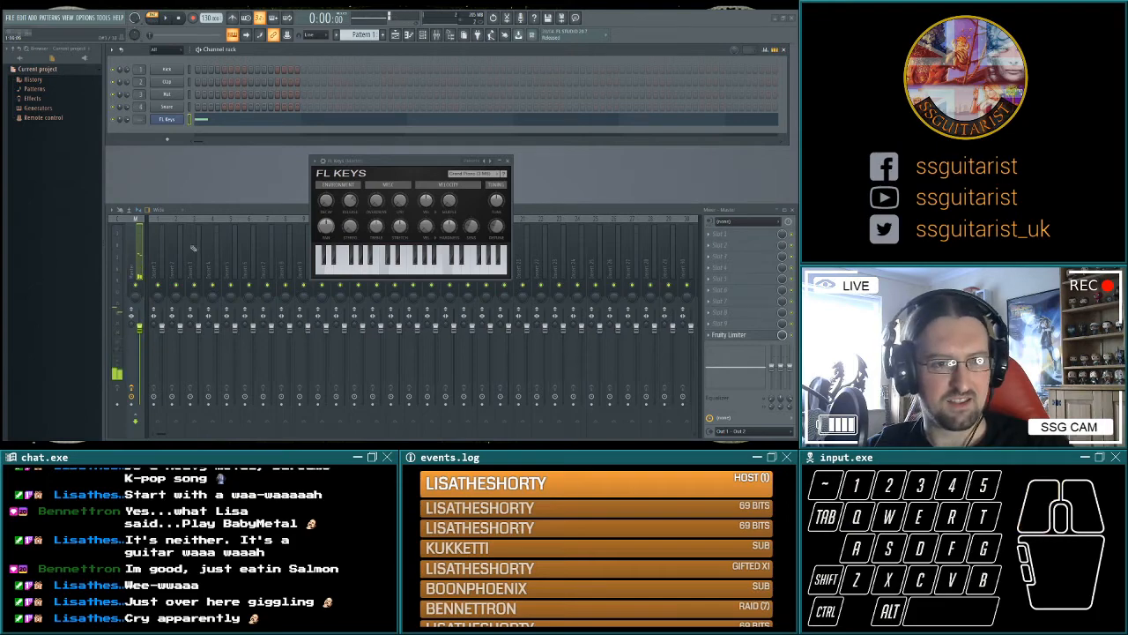
Test a D minor chord and build a sequence of four spaced, ascending notes in the FL Keys pattern.
key("w")
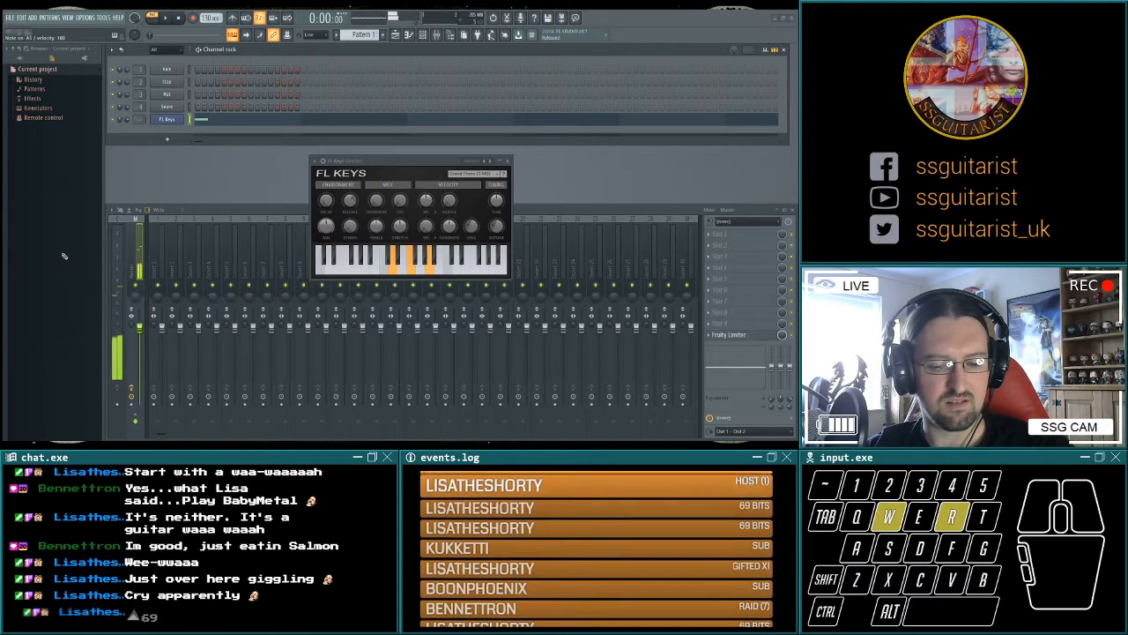
key("r")
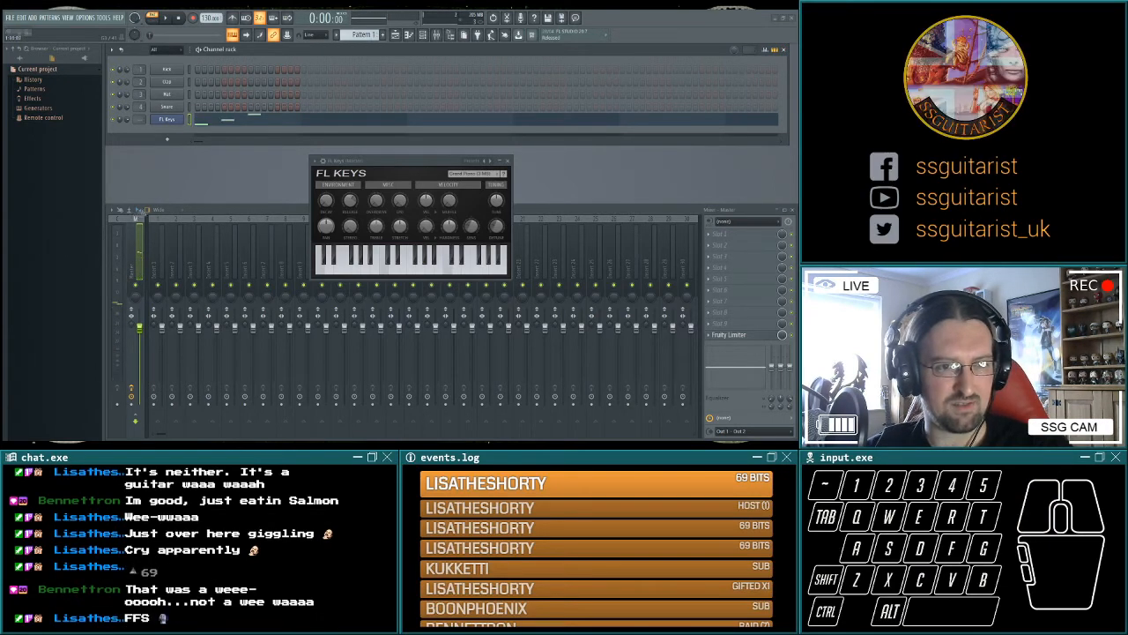
left_click(159, 193)
left_click(141, 196)
left_click_drag(164, 177, 162, 175)
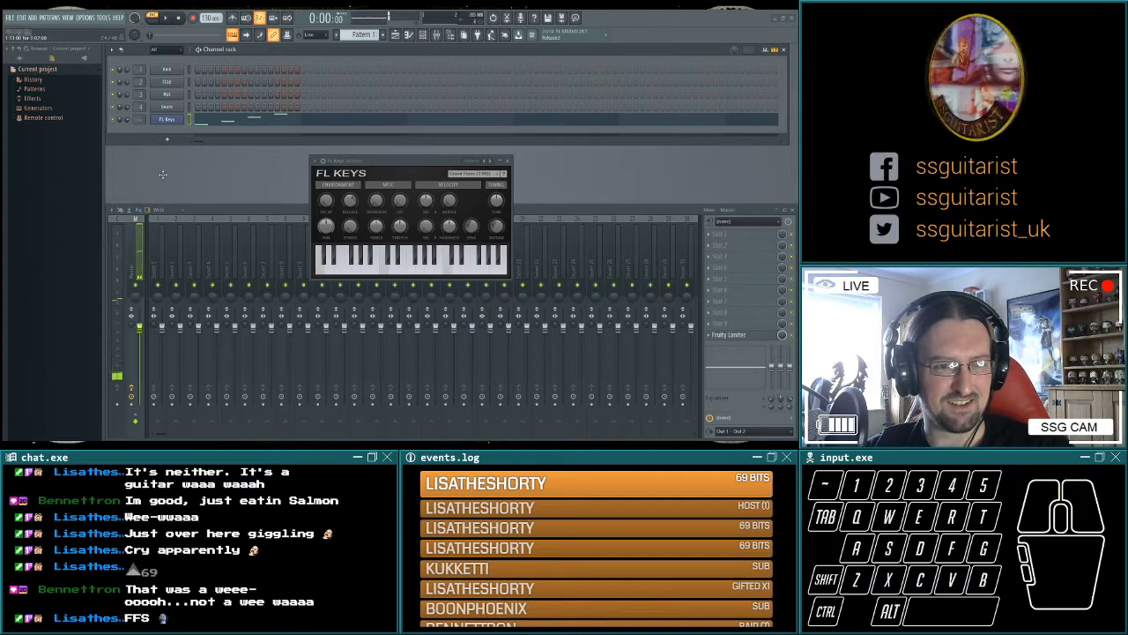
Play a Jaws-style motif by repeatedly sounding neighbouring low notes on FL Keys.
key("w")
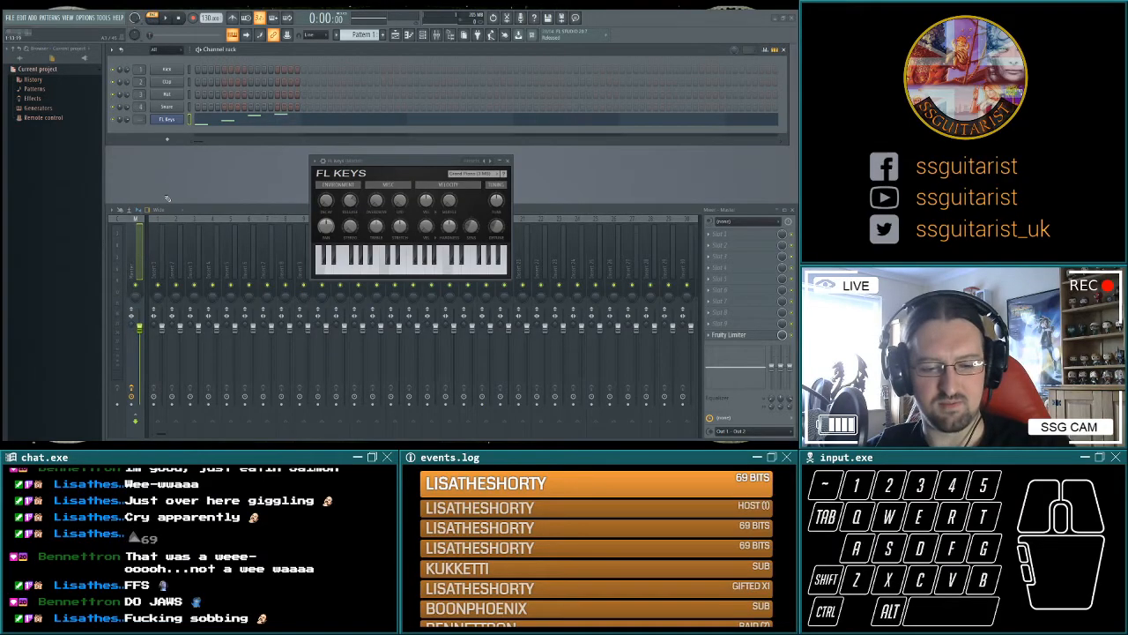
key("x")
key("z")
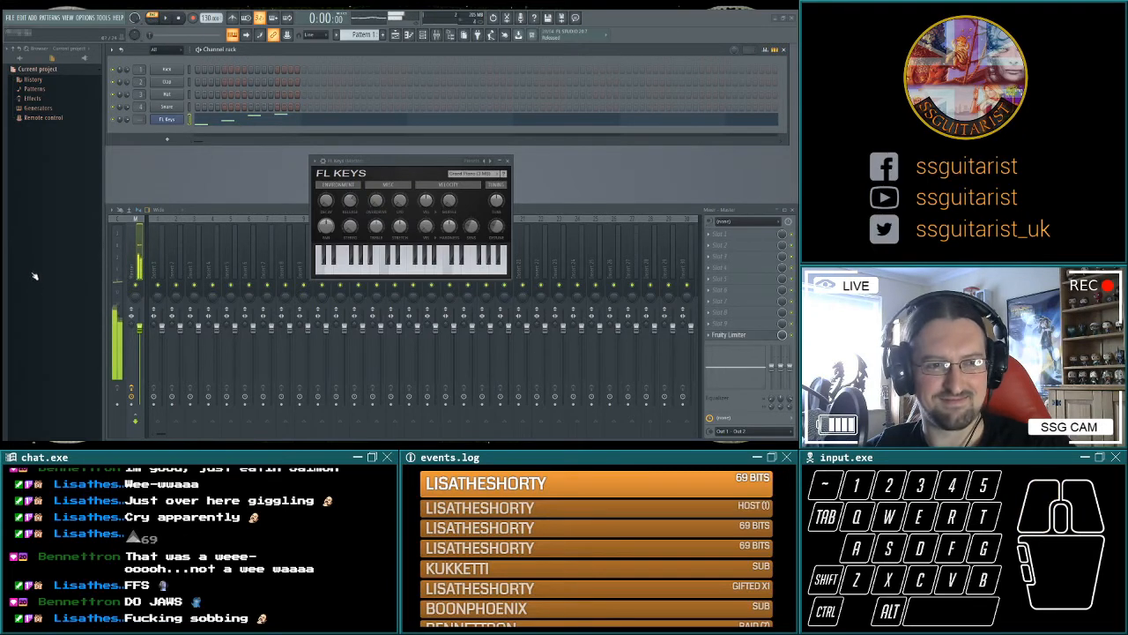
left_click(30, 267)
left_click(31, 267)
left_click(34, 267)
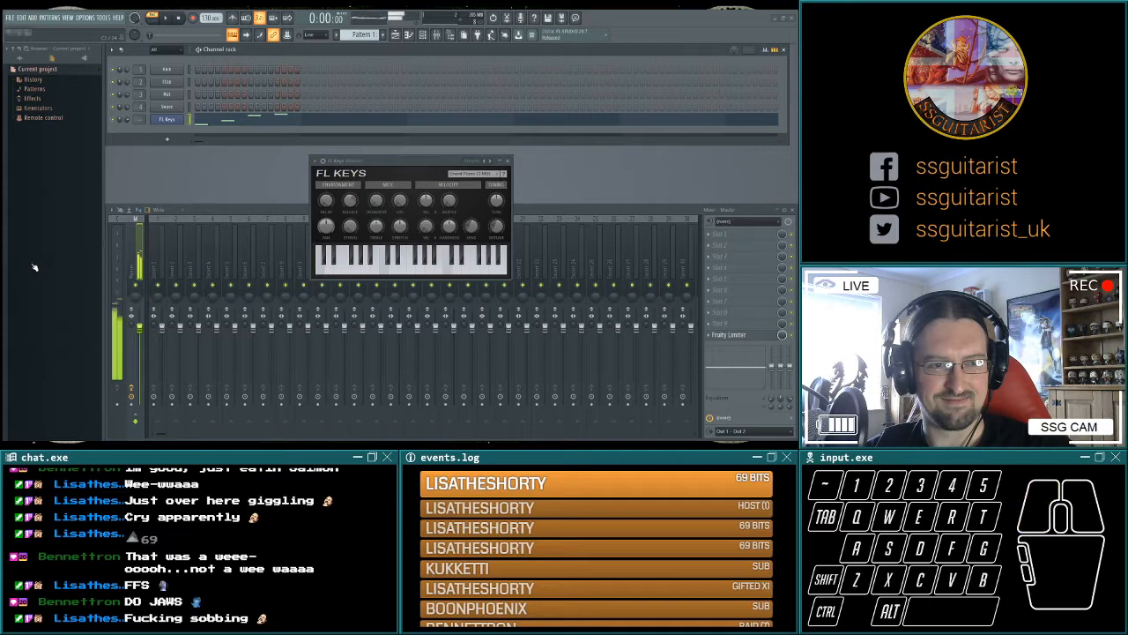
left_click(32, 266)
left_click(36, 267)
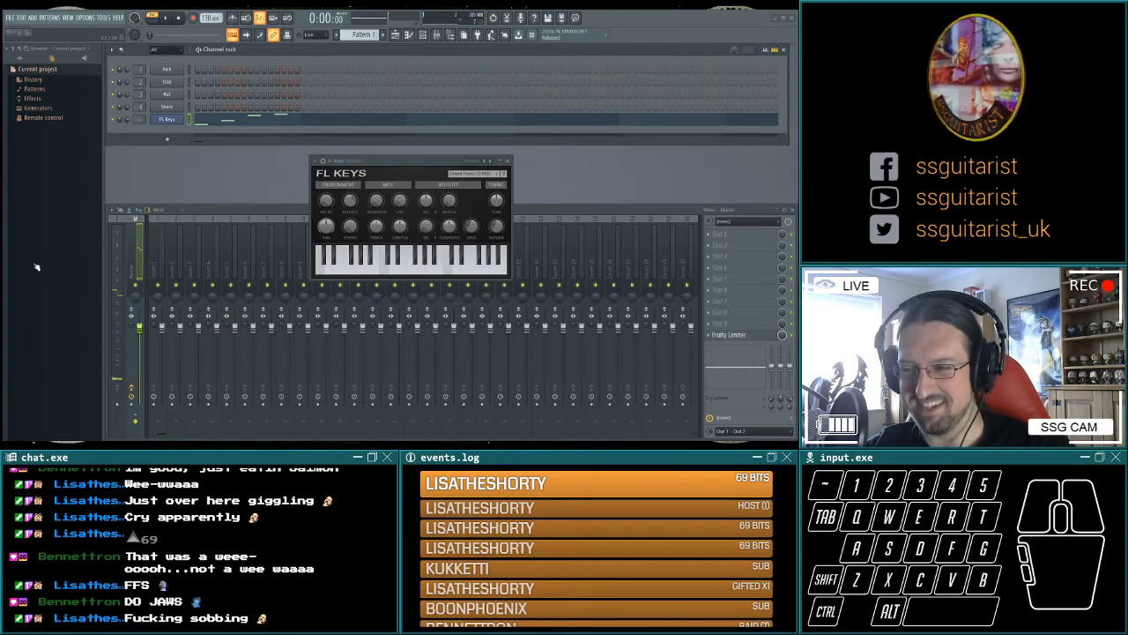
Clear the ascending notes from the FL Keys pattern and place two new opening notes in the piano roll.
right_click(53, 169)
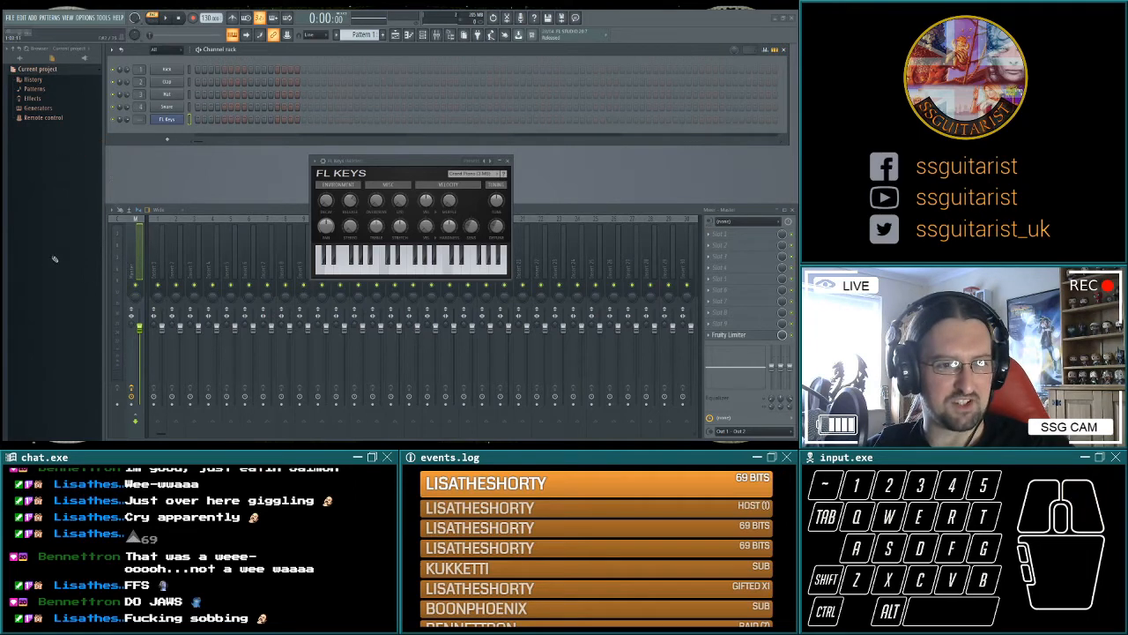
left_click(29, 245)
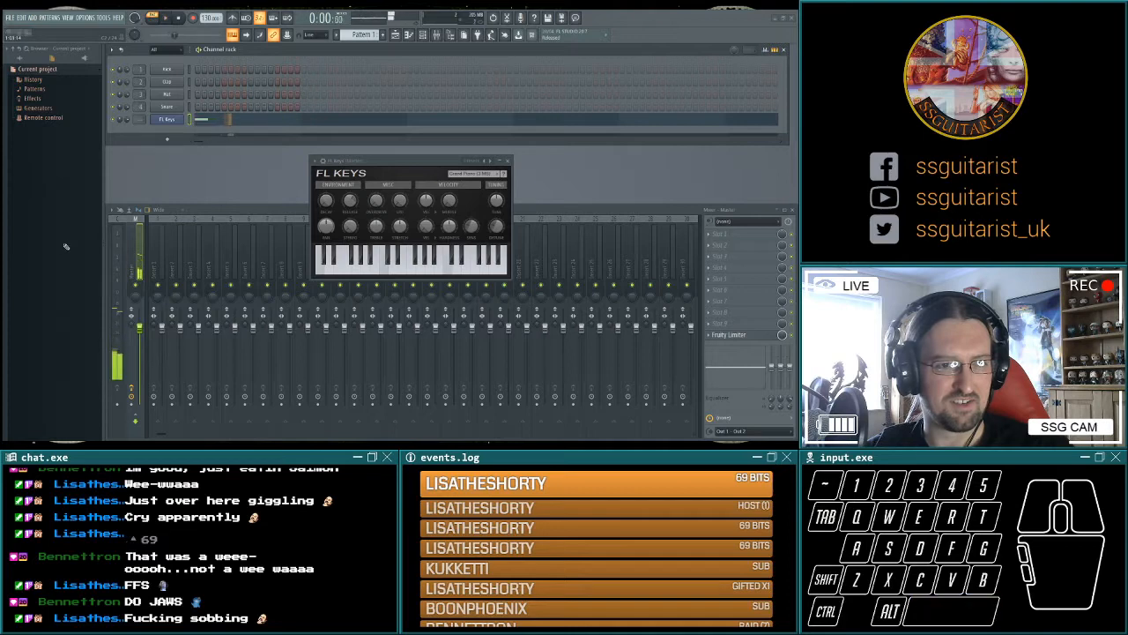
left_click(72, 245)
left_click_drag(72, 245, 80, 239)
left_click(81, 238)
Play back the pattern and move the newest note earlier at the same pitch.
key("space")
key("space")
left_click_drag(122, 239, 99, 239)
key("space")
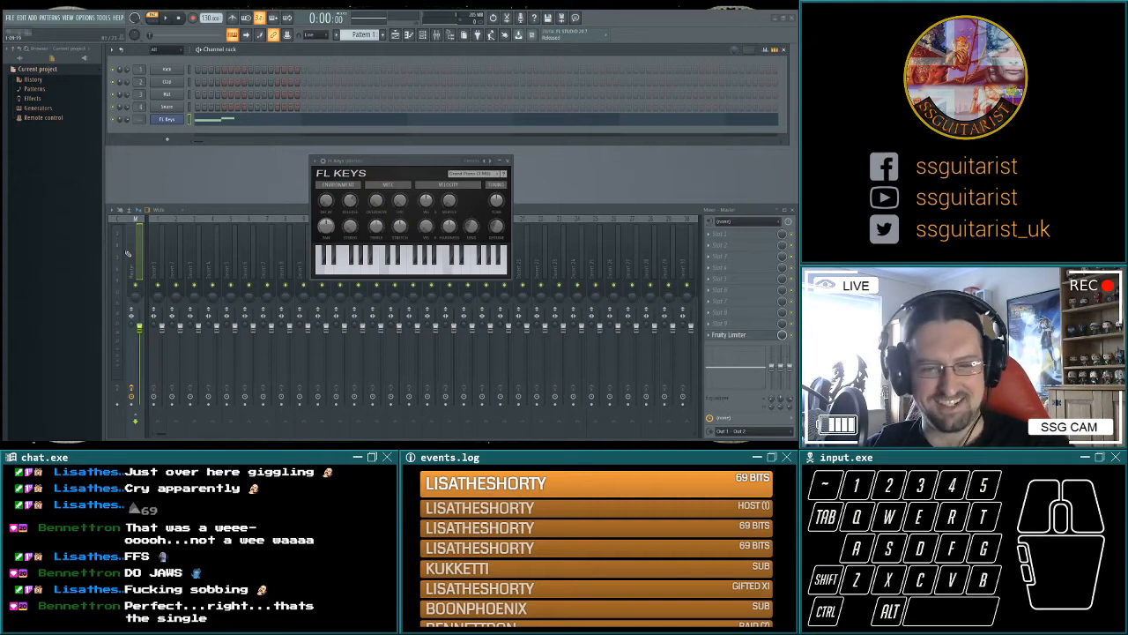
Extend the FL Keys riff with a lower third note and a fourth note, and play it back.
left_click(80, 235)
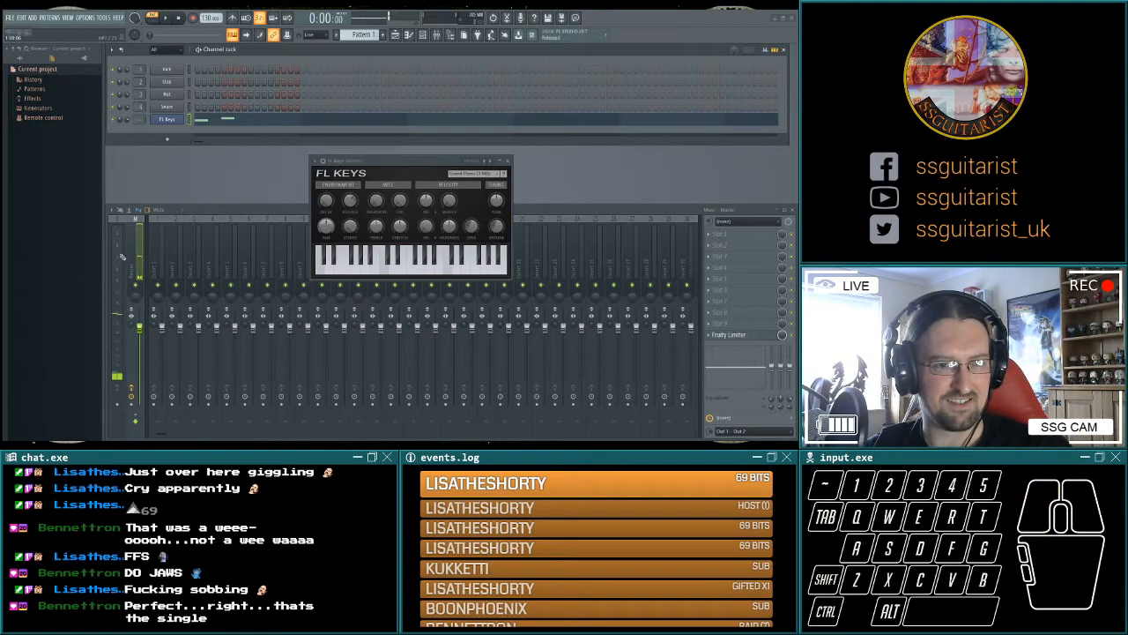
left_click(117, 255)
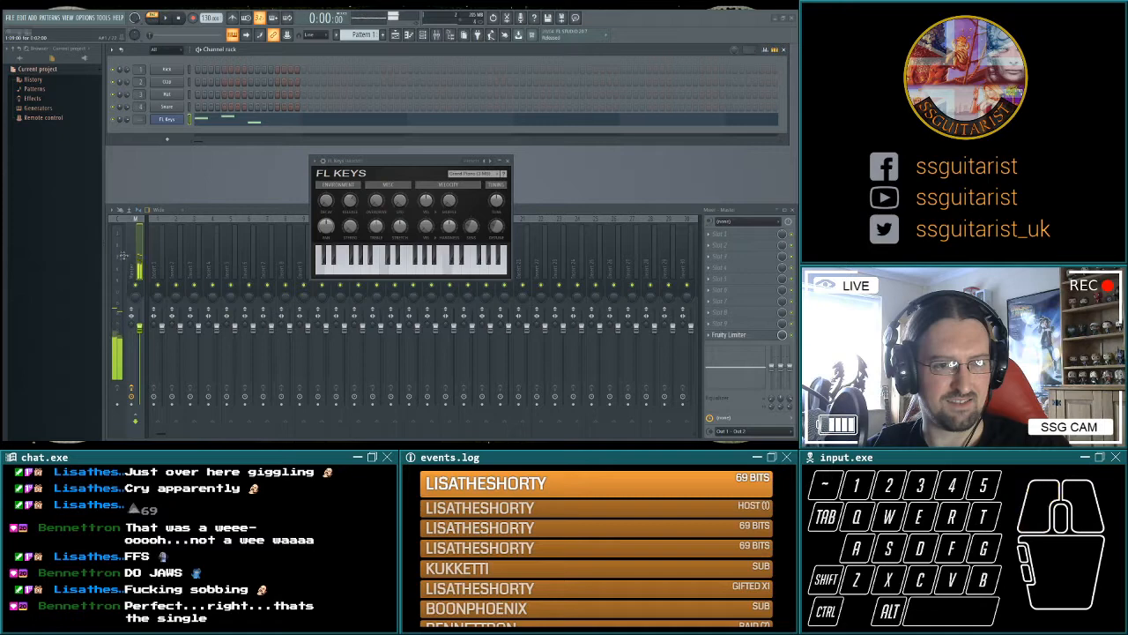
left_click(159, 245)
key("space")
Tighten the four-note riff by moving its notes directly one after another, checking the timing with playback.
key("space")
mouse_move(86, 235)
left_mouse_down()
mouse_move(68, 234)
mouse_move(98, 258)
mouse_move(86, 257)
left_mouse_up()
key("space")
key("space")
left_click_drag(159, 242, 106, 244)
key("space")
Delete the riff's last two notes, rebuild the riff from four shorter, separated notes, and check it with playback.
key("space")
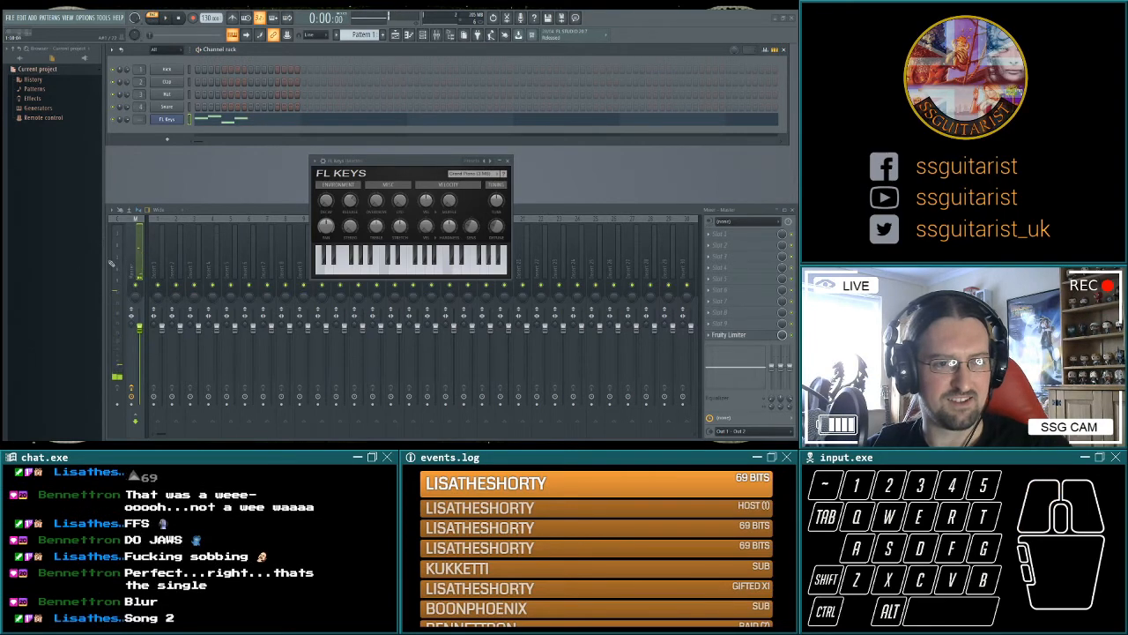
right_click(86, 257)
right_click(107, 244)
key("space")
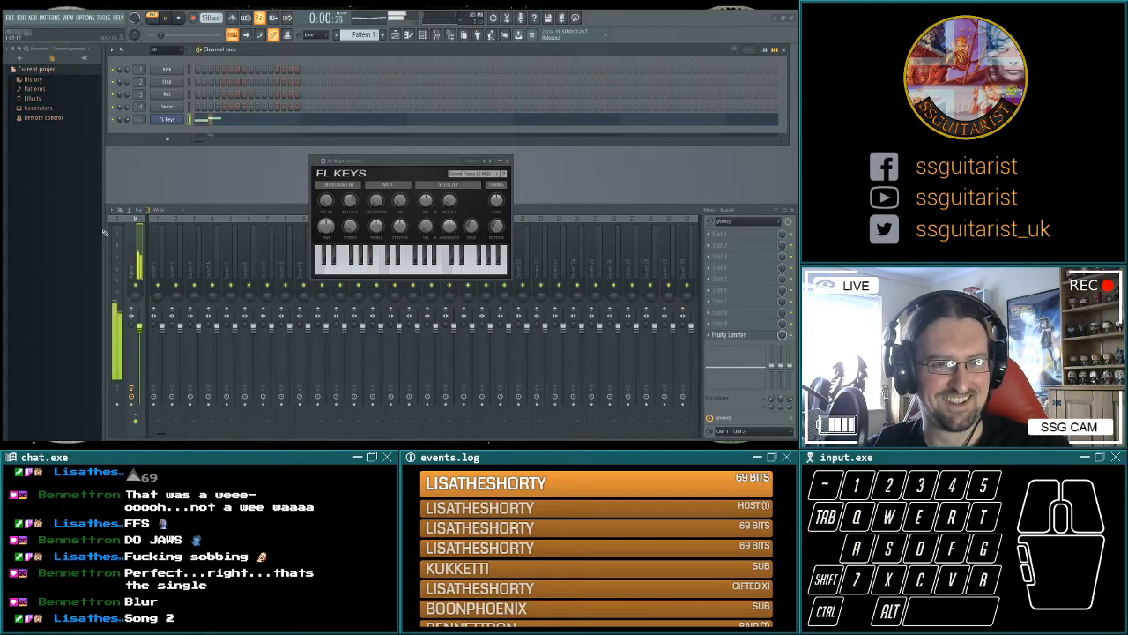
left_click_drag(77, 249, 50, 242)
key("space")
key("space")
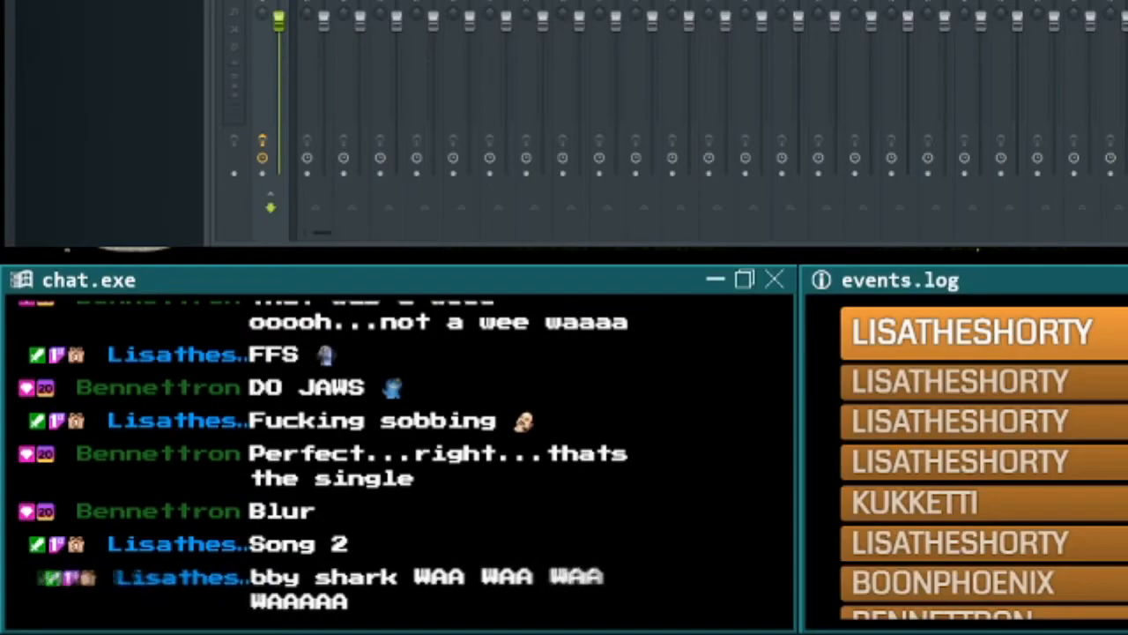
Duplicate the four-note FL Keys riff into the second half of the bar and play back the pattern.
left_click(143, 231, "ctrl")
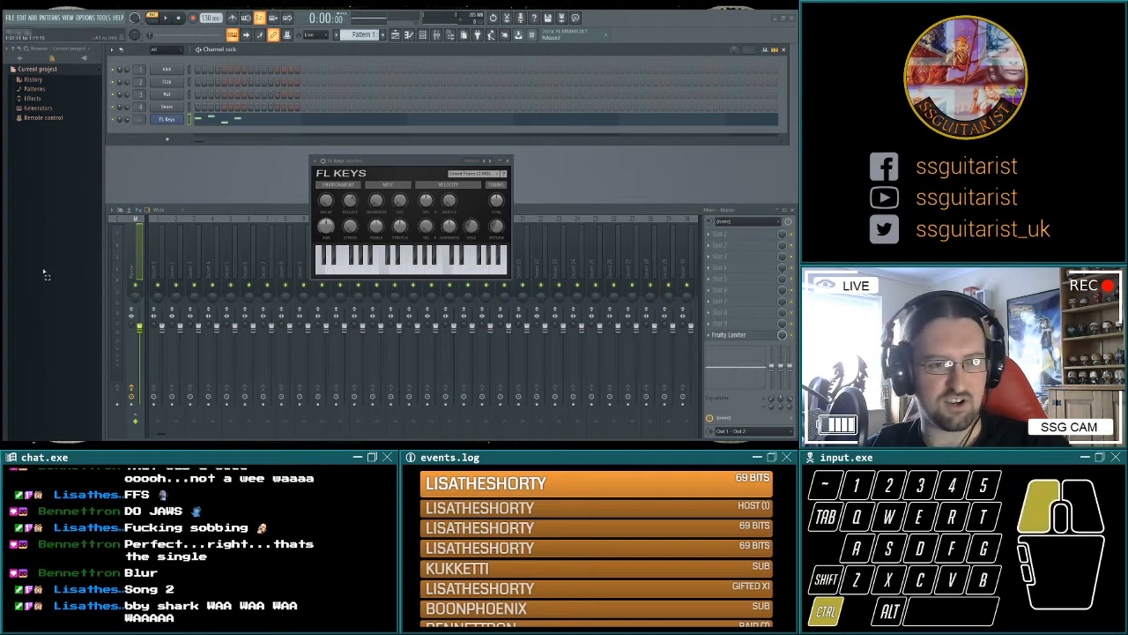
key("space")
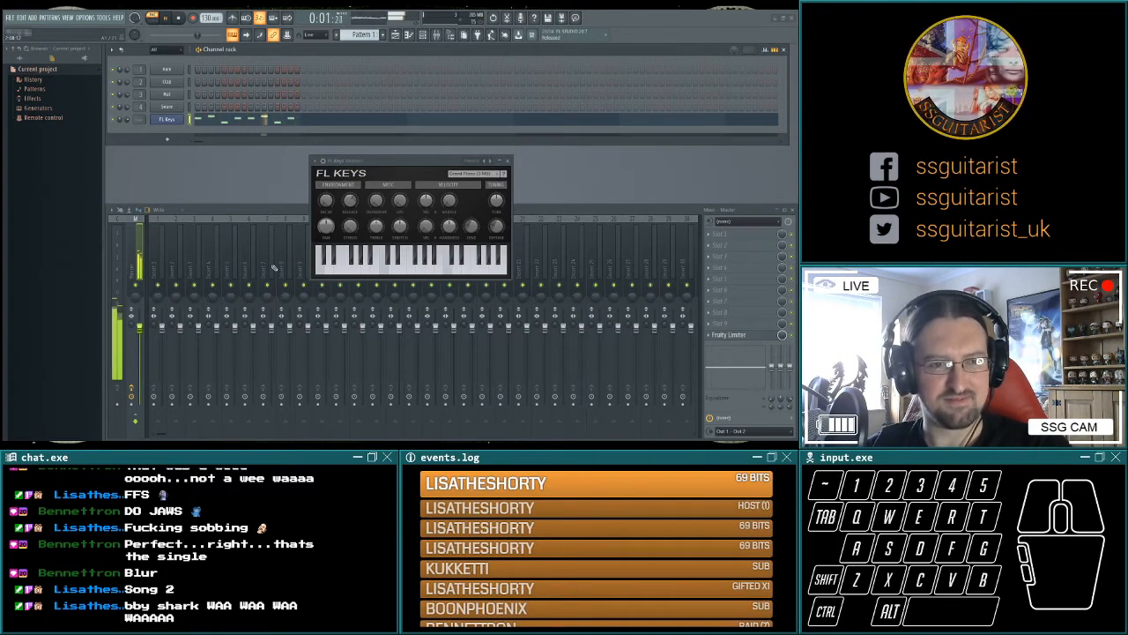
key("space")
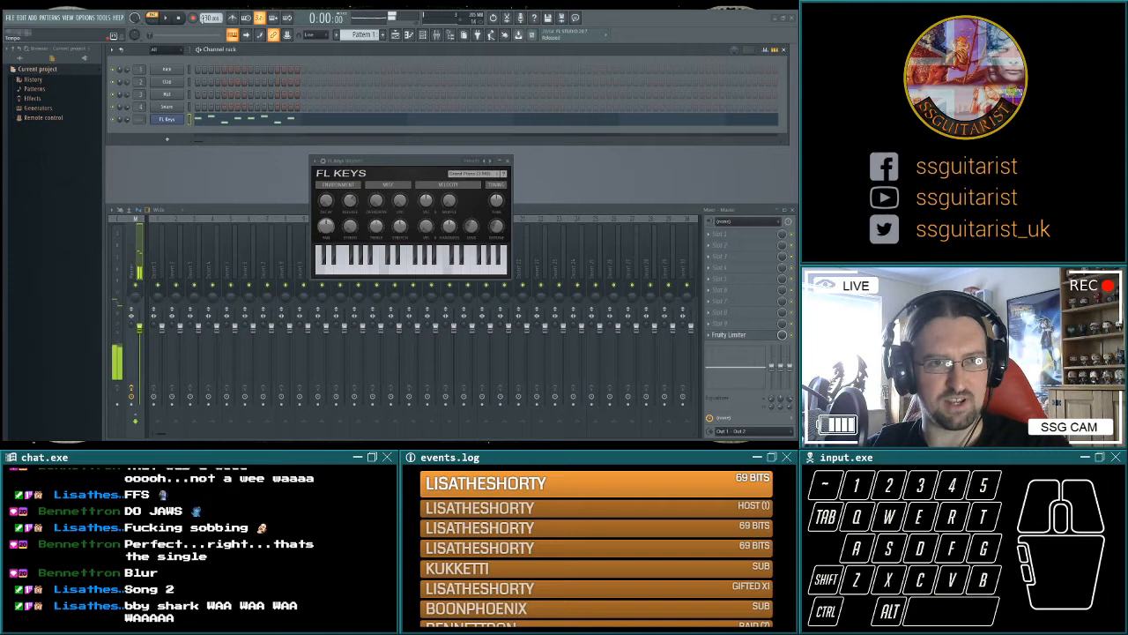
Audition the riff at 110 BPM and settle on a project tempo of 120 BPM, checking it with playback.
left_click_drag(210, 17, 210, 35)
key("space")
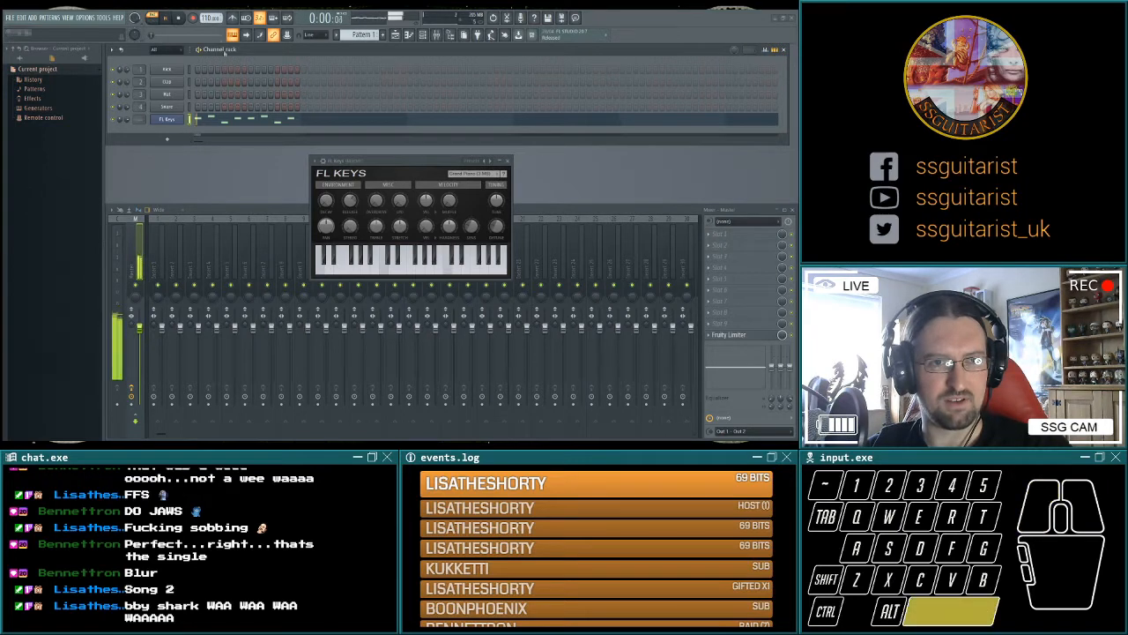
key("space")
left_click_drag(210, 18, 210, 15)
key("space")
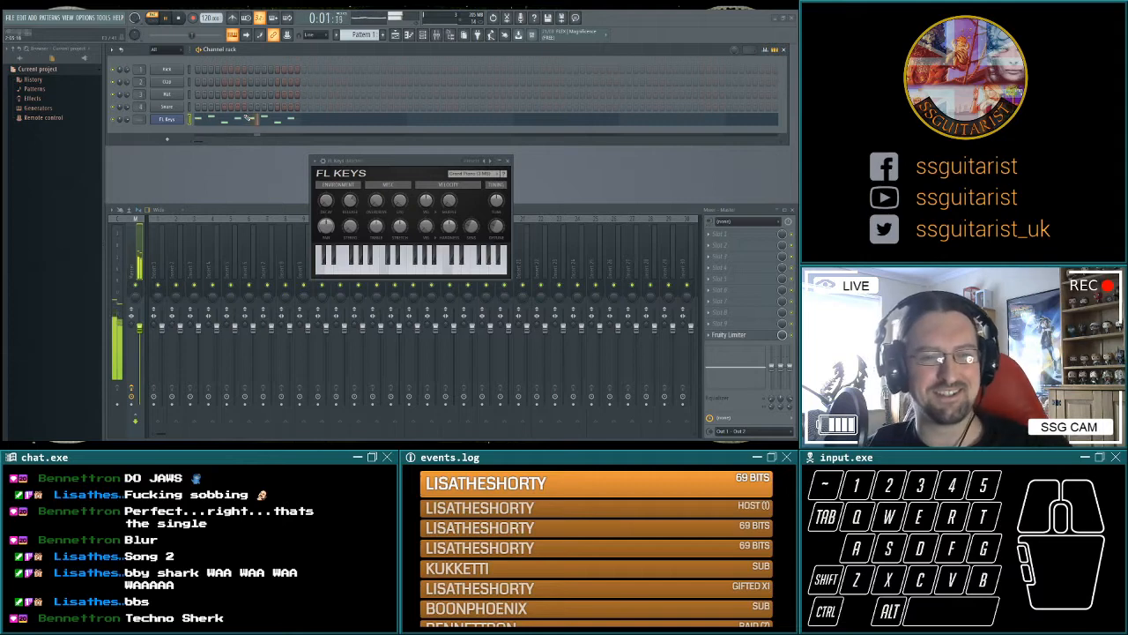
key("space")
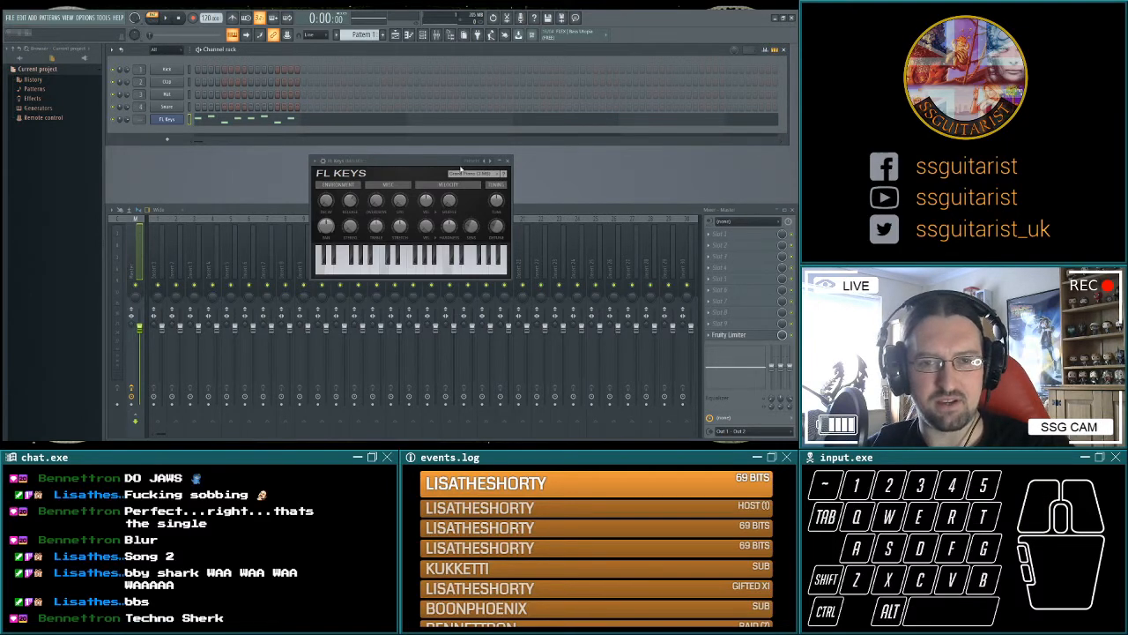
Switch to Pattern 2, load a string instrument into the sforzando channel, and audition it with a few notes.
scroll(360, 35, "down", 1)
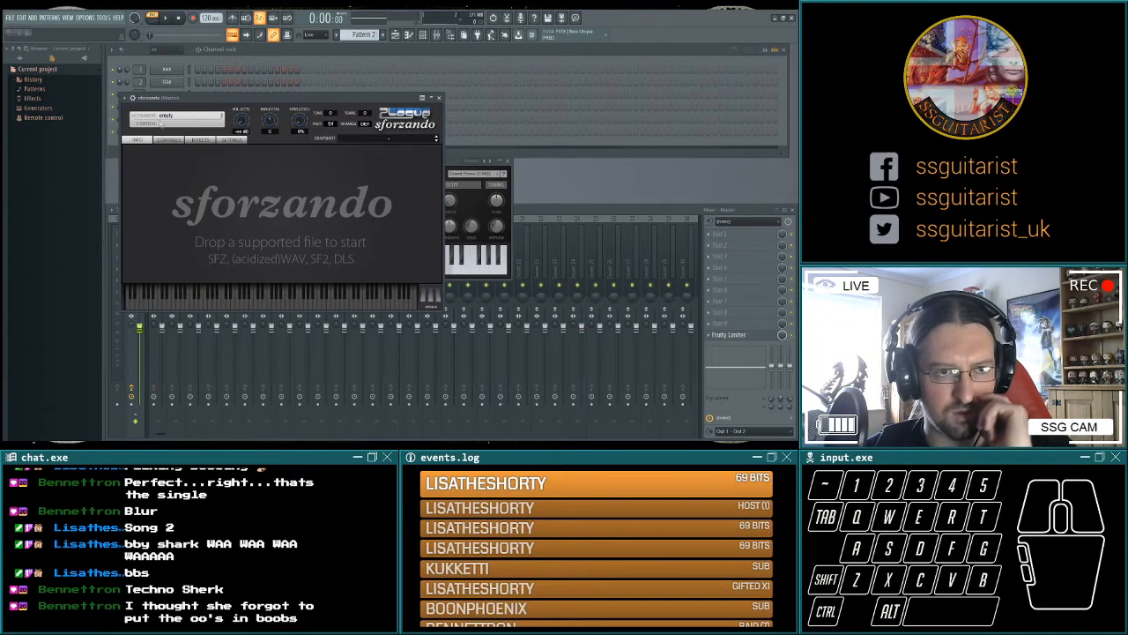
left_click(155, 112)
left_click(385, 337)
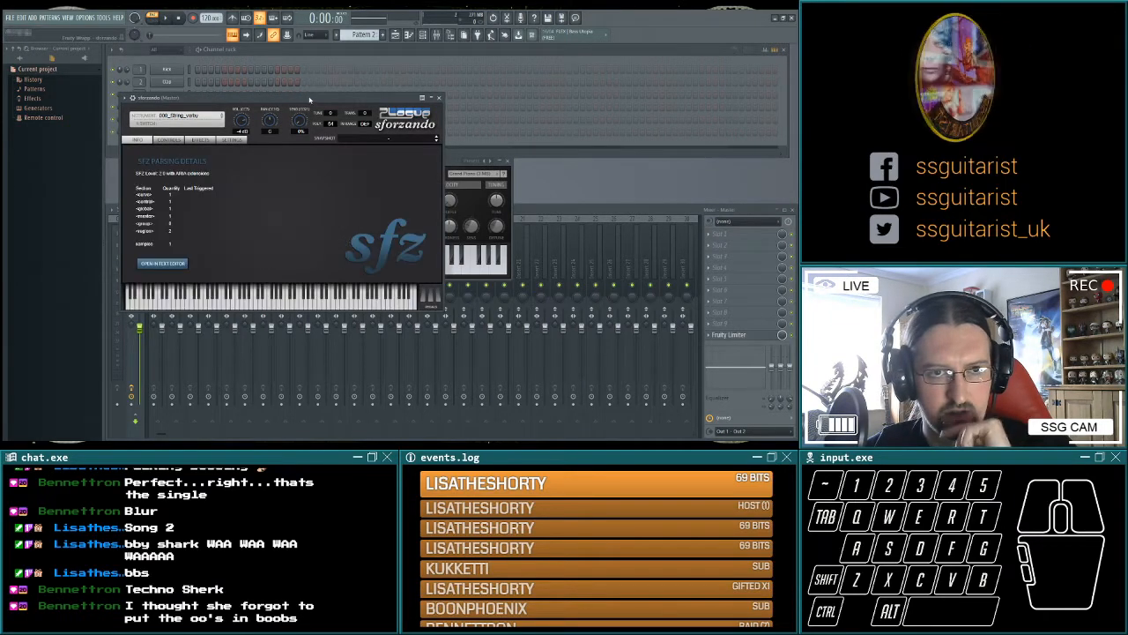
key("q")
key("e")
key("t")
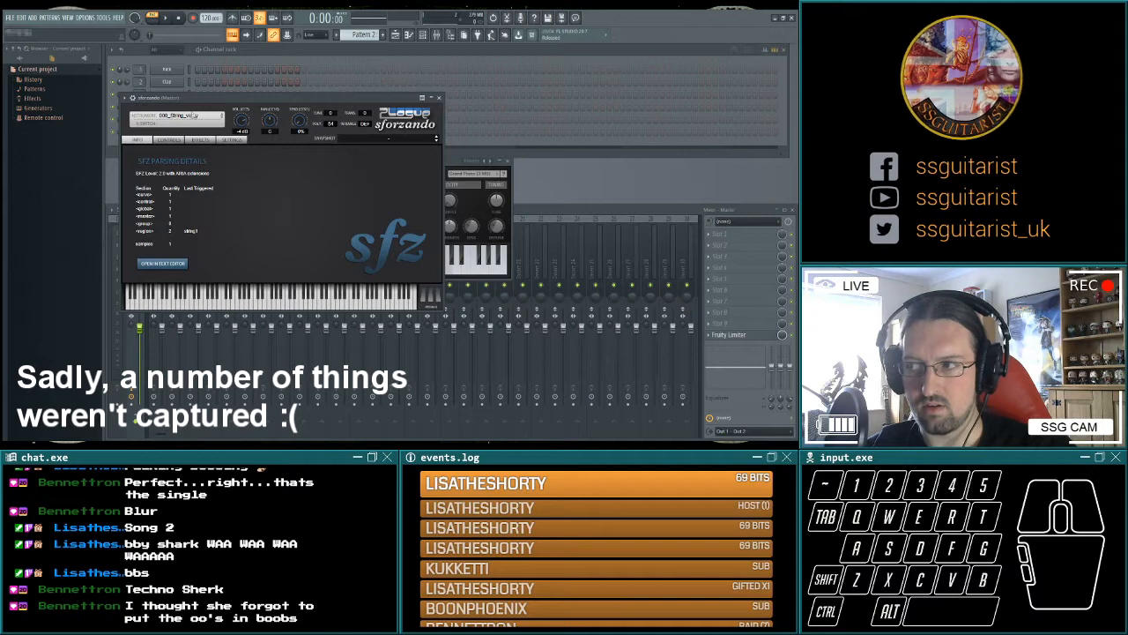
Replace the sforzando instrument with the SCC Expressive Strings sound.
left_click(182, 117)
left_click(261, 158)
left_click(291, 163)
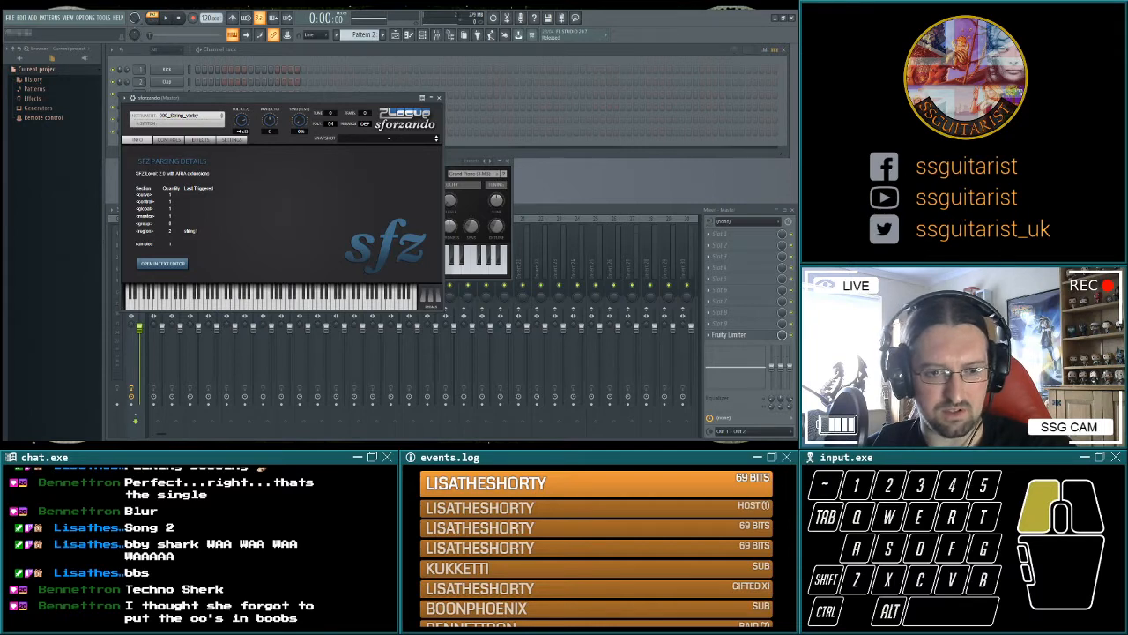
left_click(176, 116)
left_click(265, 300)
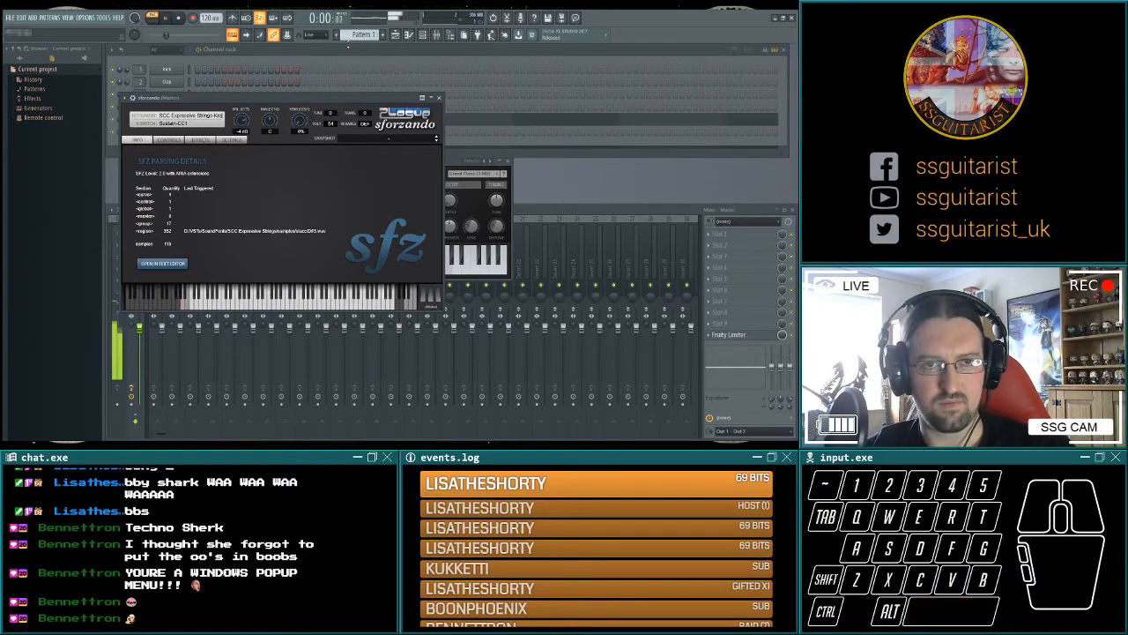
Audition the expressive strings by playing a low three-note chord by itself and over the Pattern 1 riff.
key("t")
key("3")
key("q")
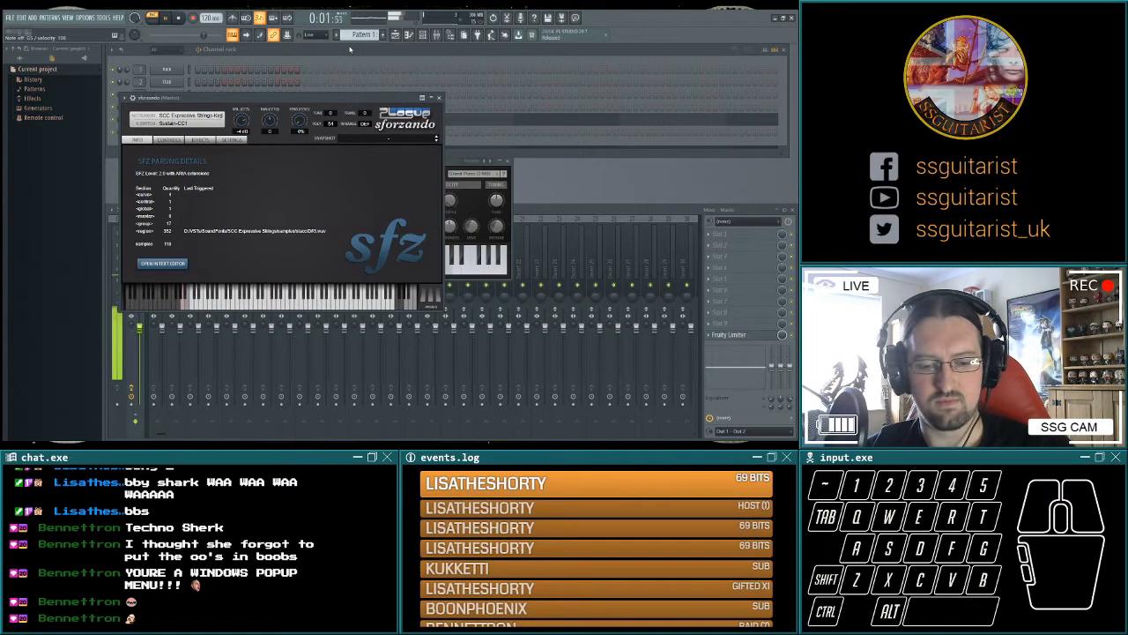
key("q")
key("3")
key("t")
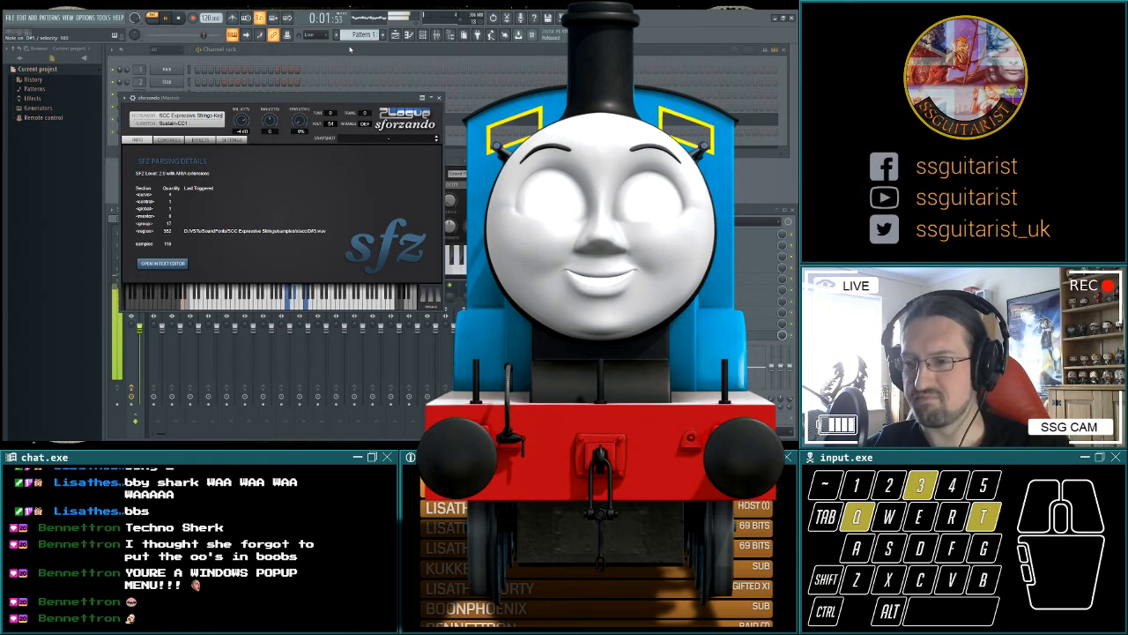
key("space")
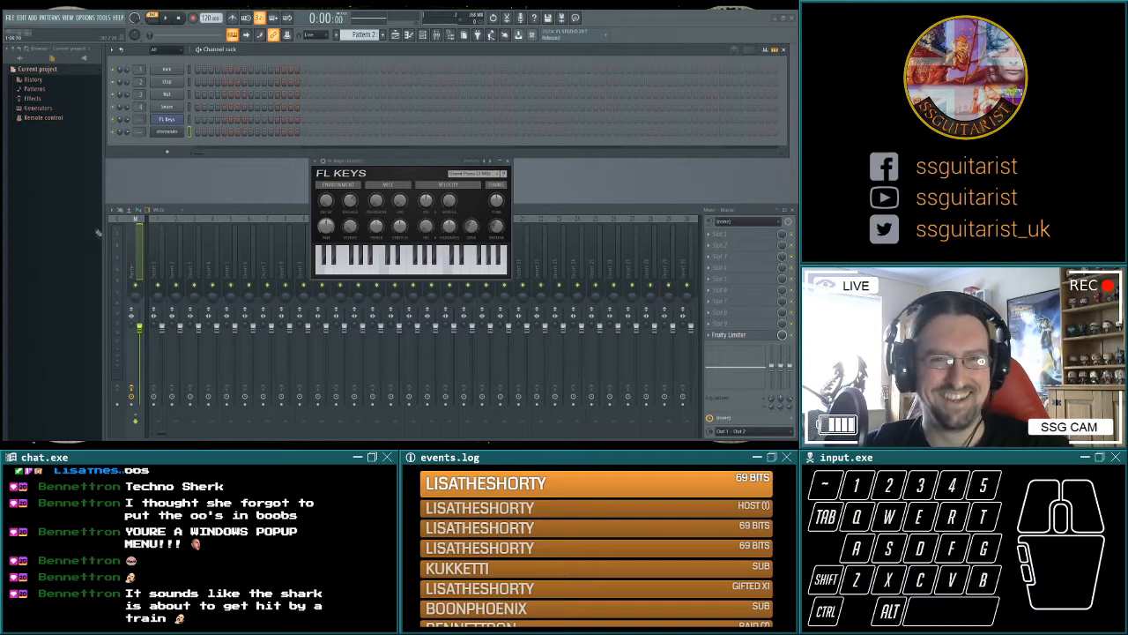
Write a bar-long string chord for sforzando in Pattern 2, add a lower chord in the second bar, and play it back.
left_click(35, 243)
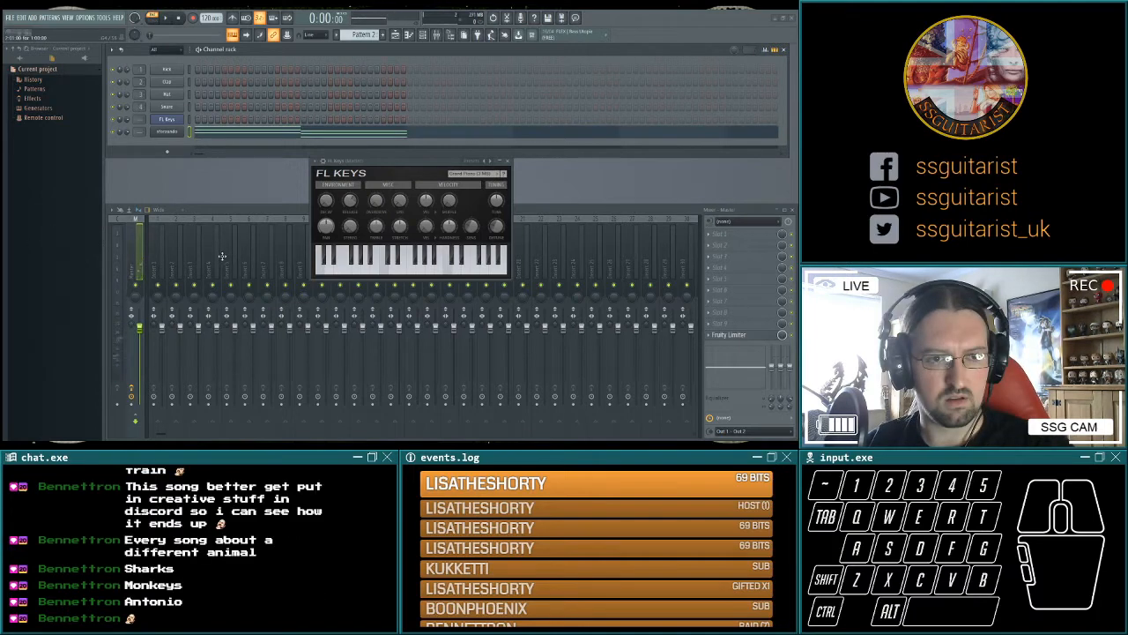
left_click(225, 206)
left_click(225, 206)
key("space")
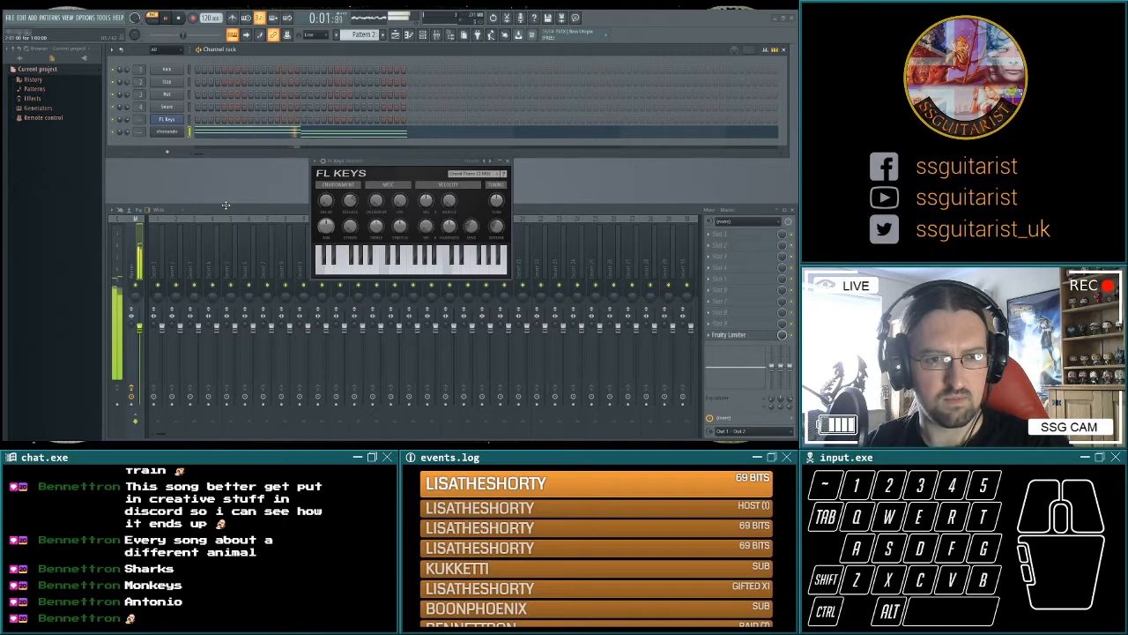
key("space")
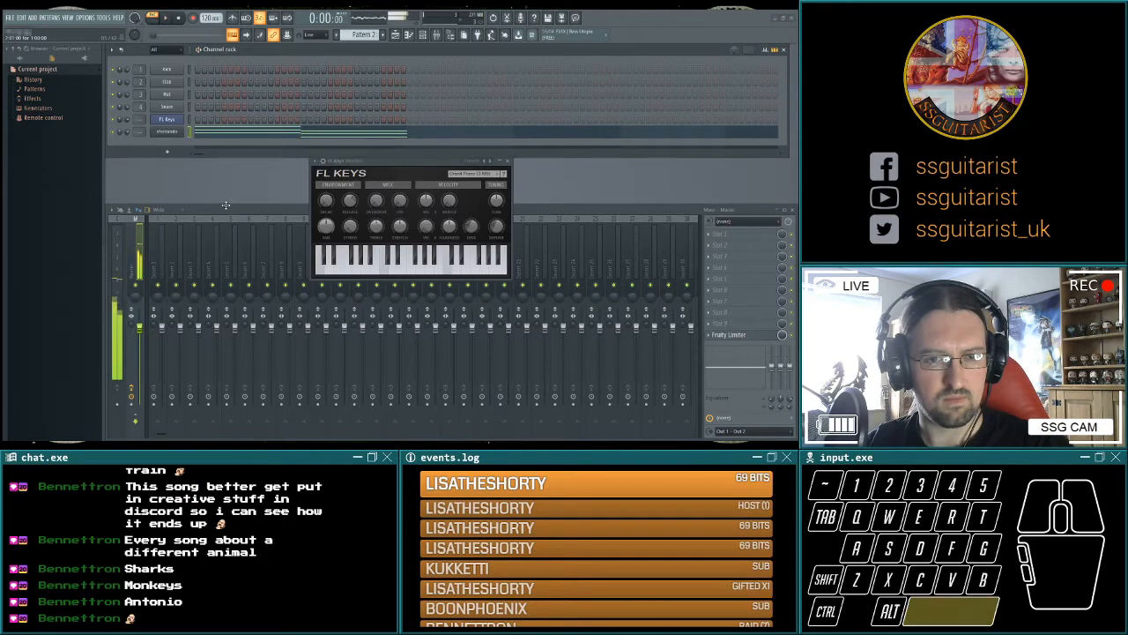
Play back the two string chords, add a third bar-long chord after them, and listen to the progression.
key("space")
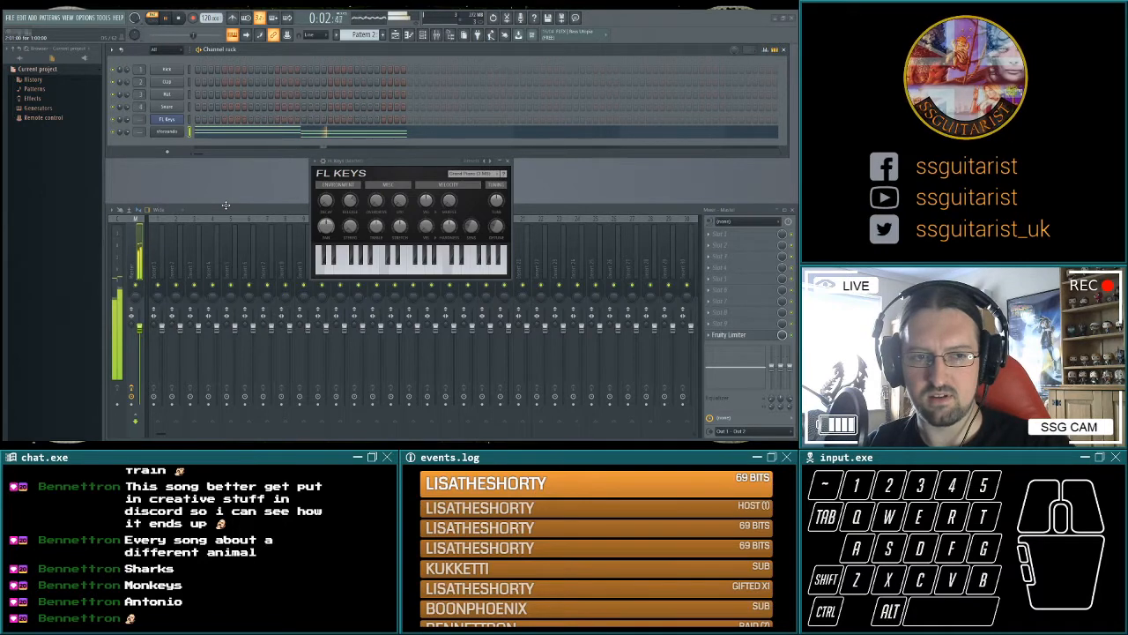
key("space")
left_click_drag(356, 241, 357, 236)
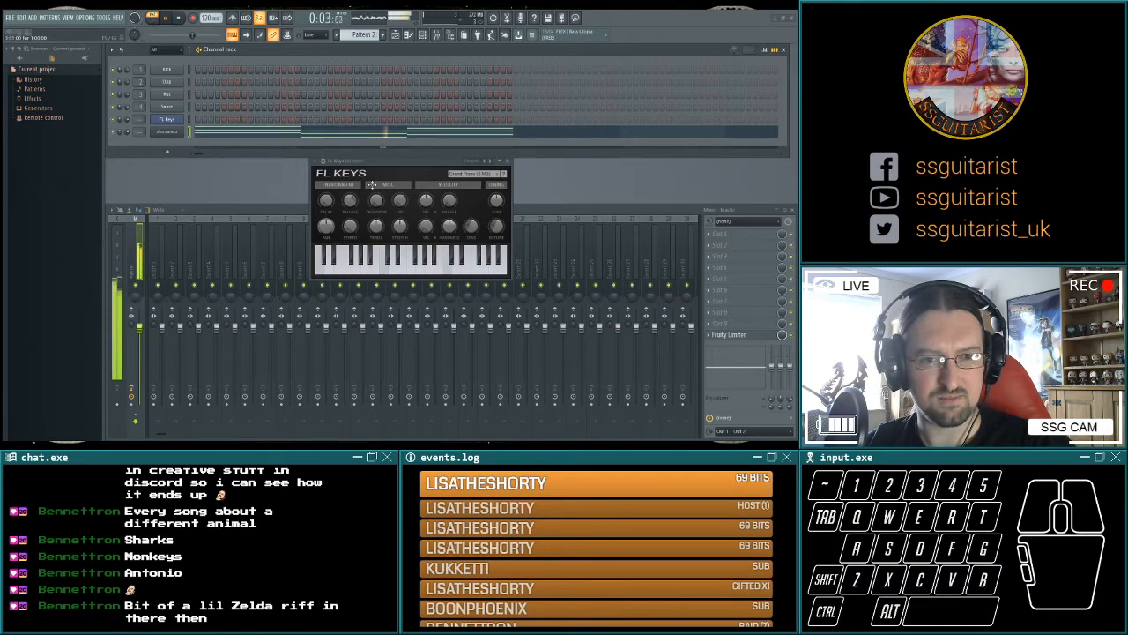
key("space")
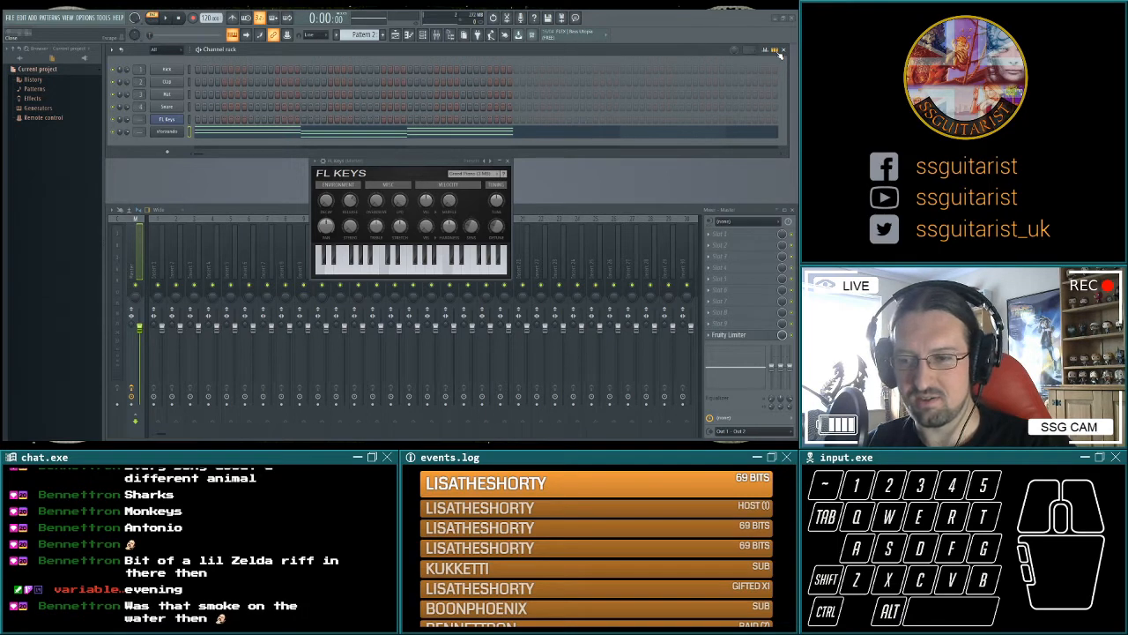
Play back the string progression and copy the opening chord into the fourth bar of Pattern 2.
key("space")
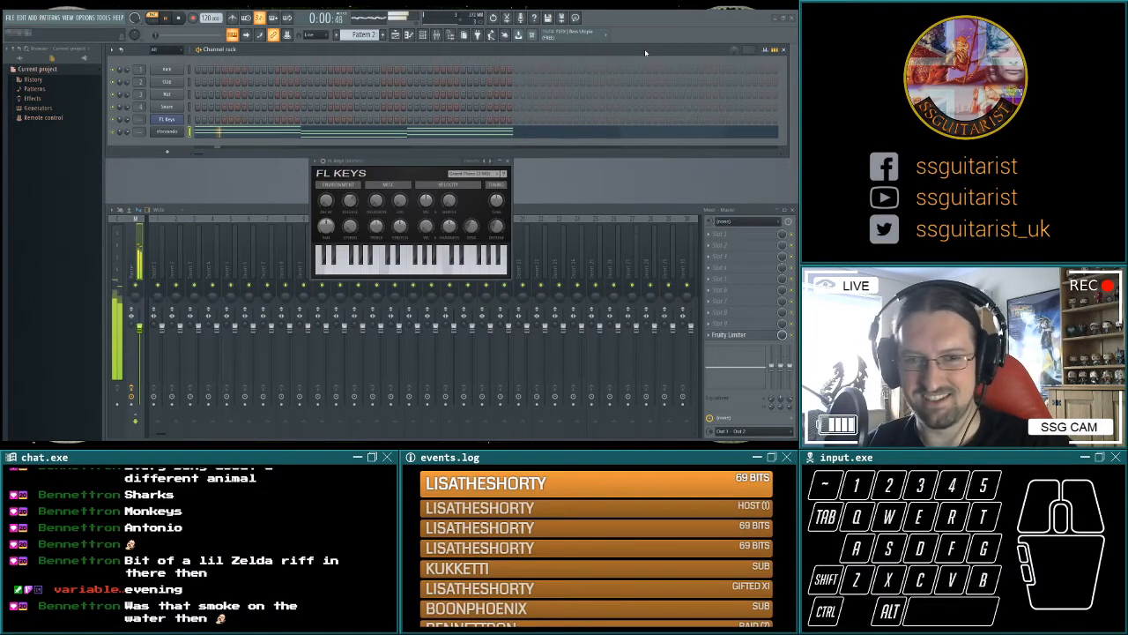
key("space")
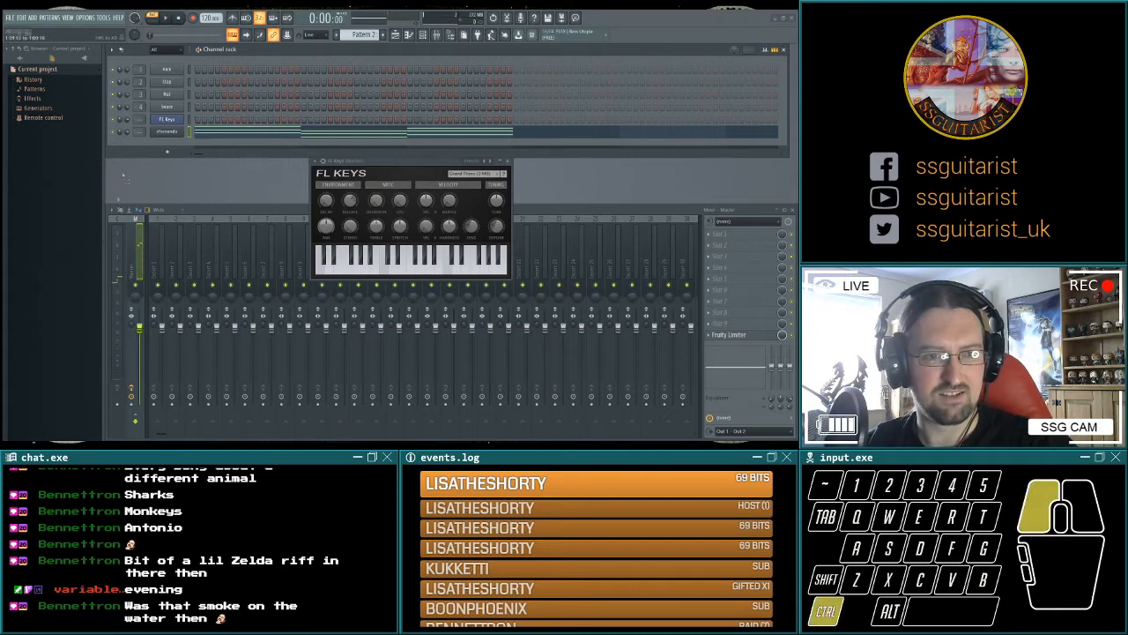
left_click(96, 222, "shift")
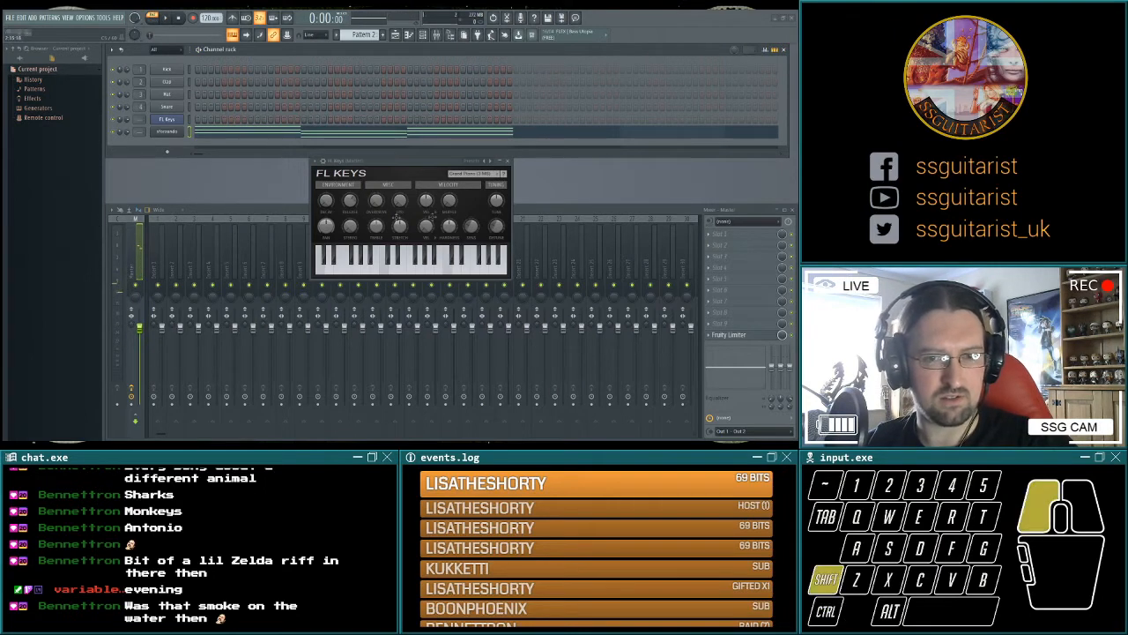
left_click_drag(560, 215, 570, 216)
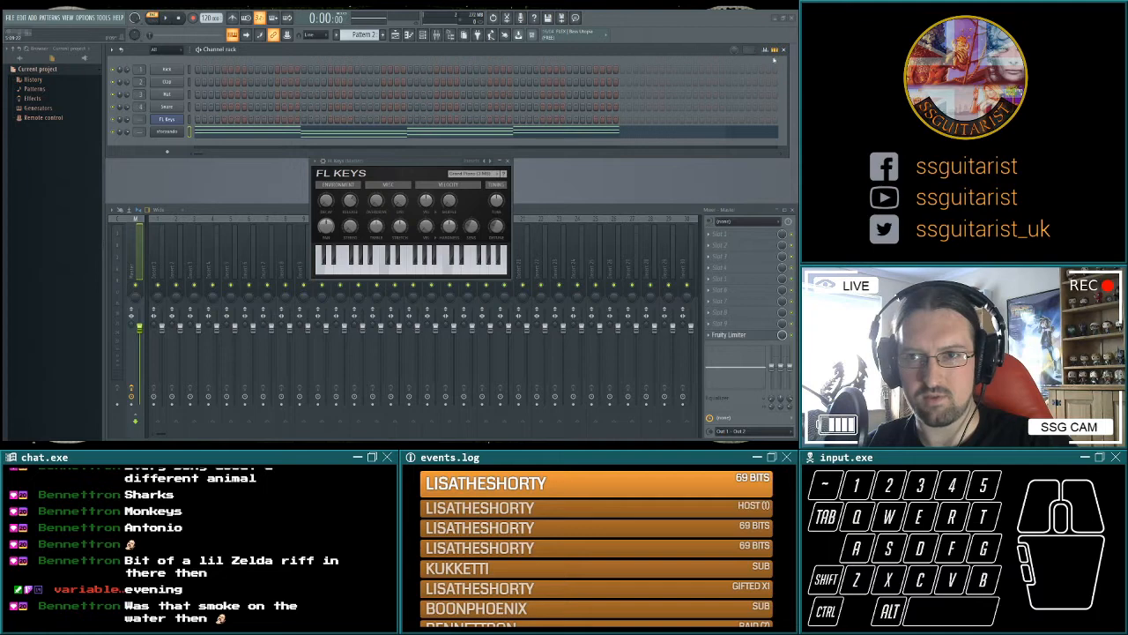
Play back the FL Keys riff in Pattern 1 for comparison and return to Pattern 2.
scroll(367, 35, "up", 1)
key("space")
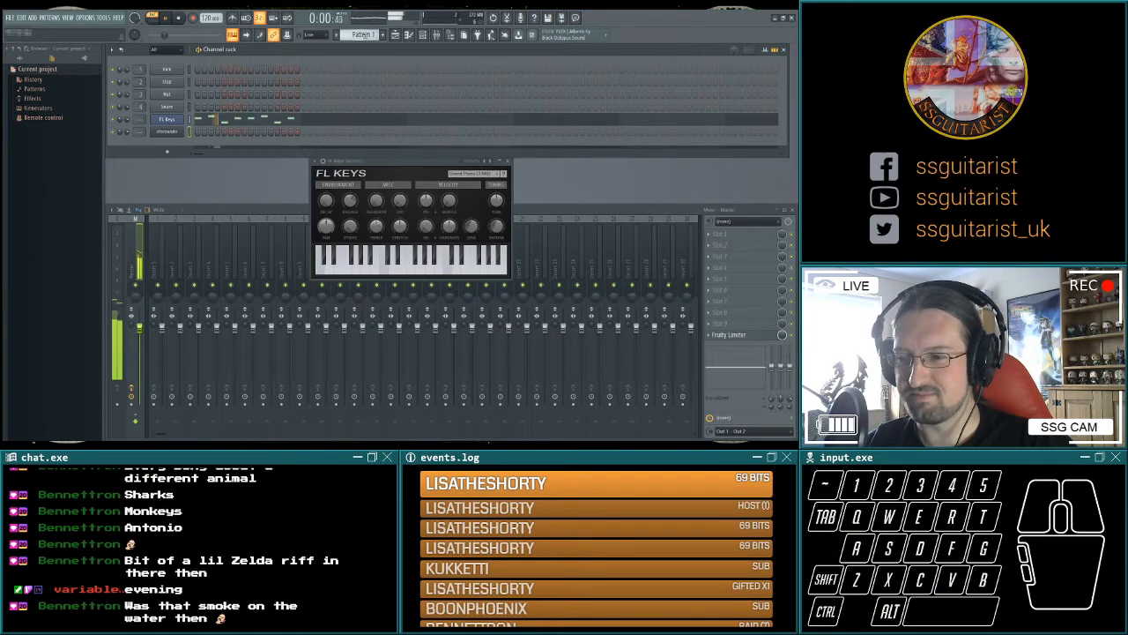
key("space")
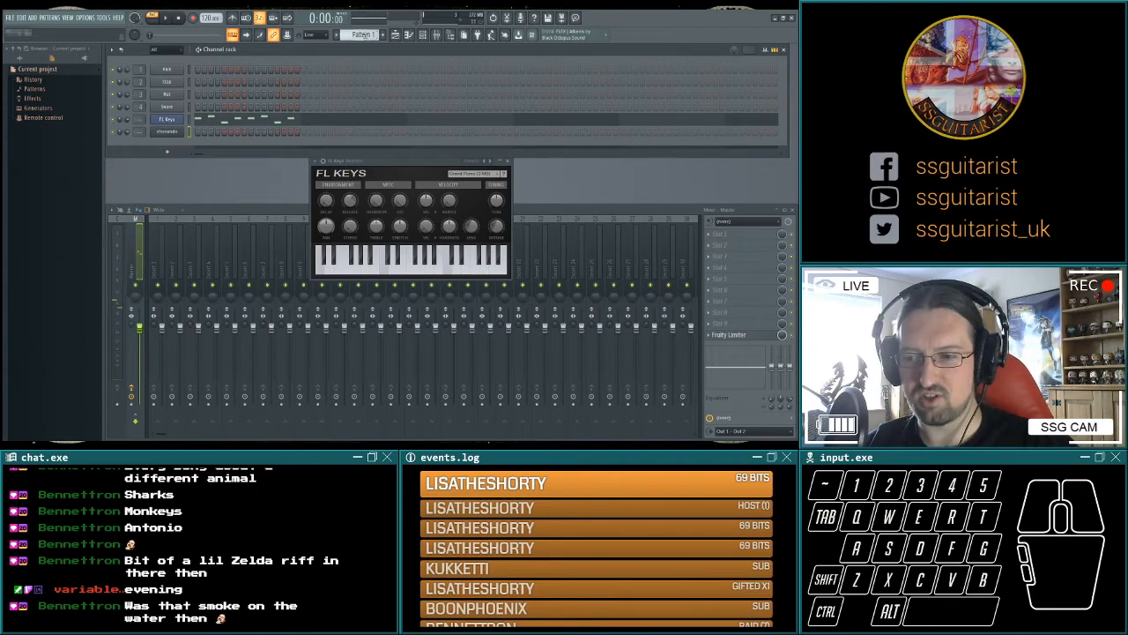
scroll(363, 34, "down", 1)
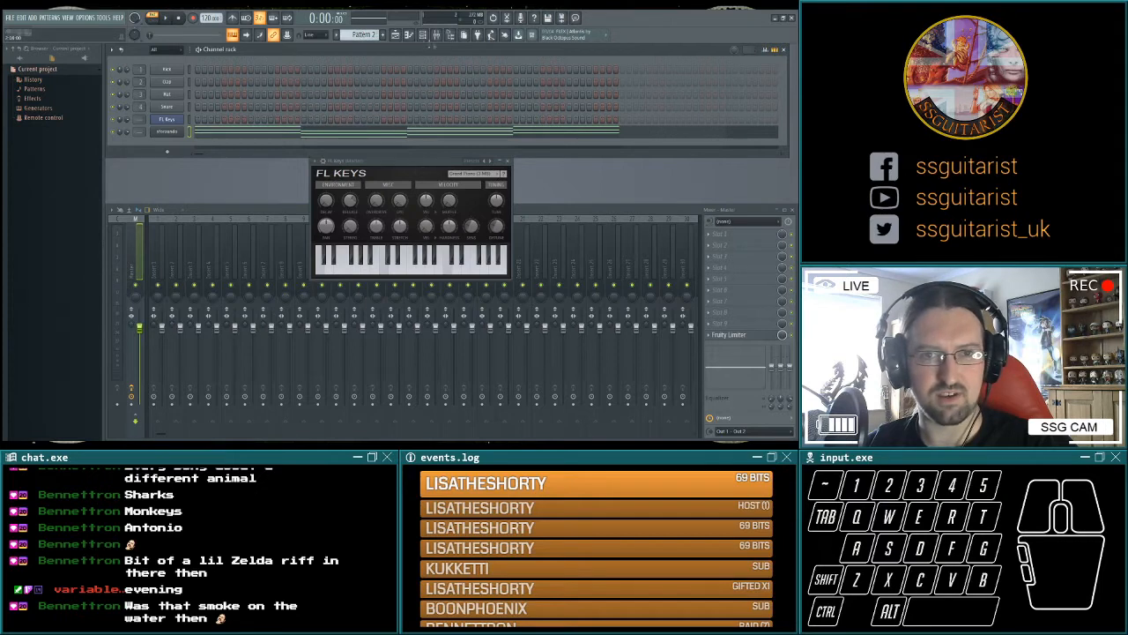
Place Pattern 1 on Track 1 of the Playlist and repeat it to fill four bars.
key("F5")
left_click(235, 79)
scroll(262, 104, "up", 1)
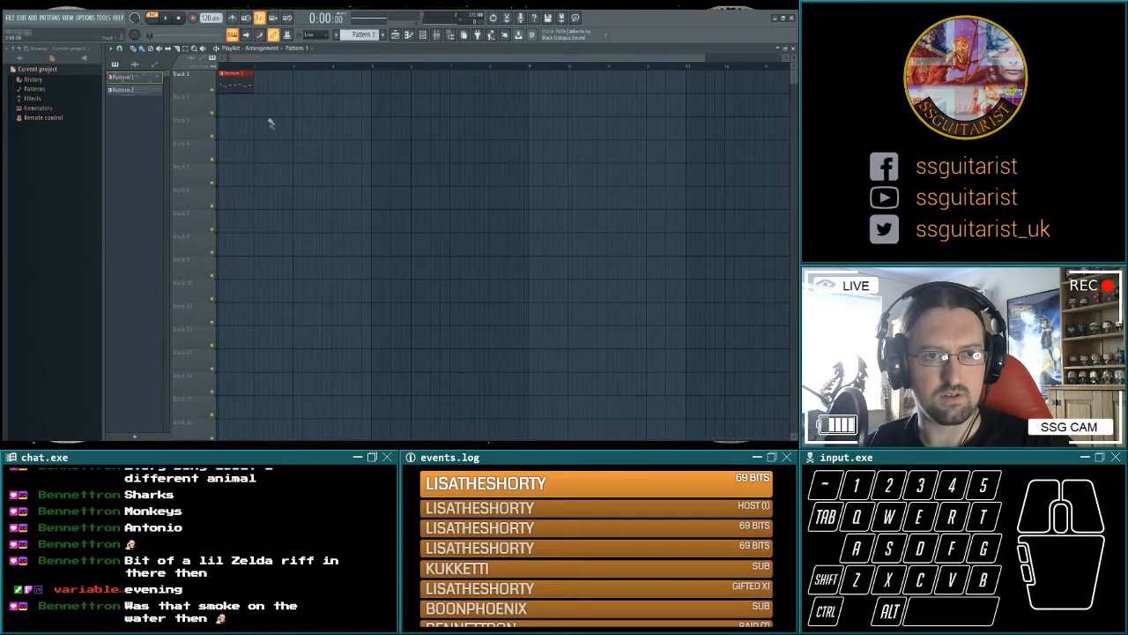
left_click_drag(233, 78, 338, 84)
Place Pattern 2 on Track 2 from the first bar, beneath the riff clips, and play the arrangement in song mode.
left_click(132, 89)
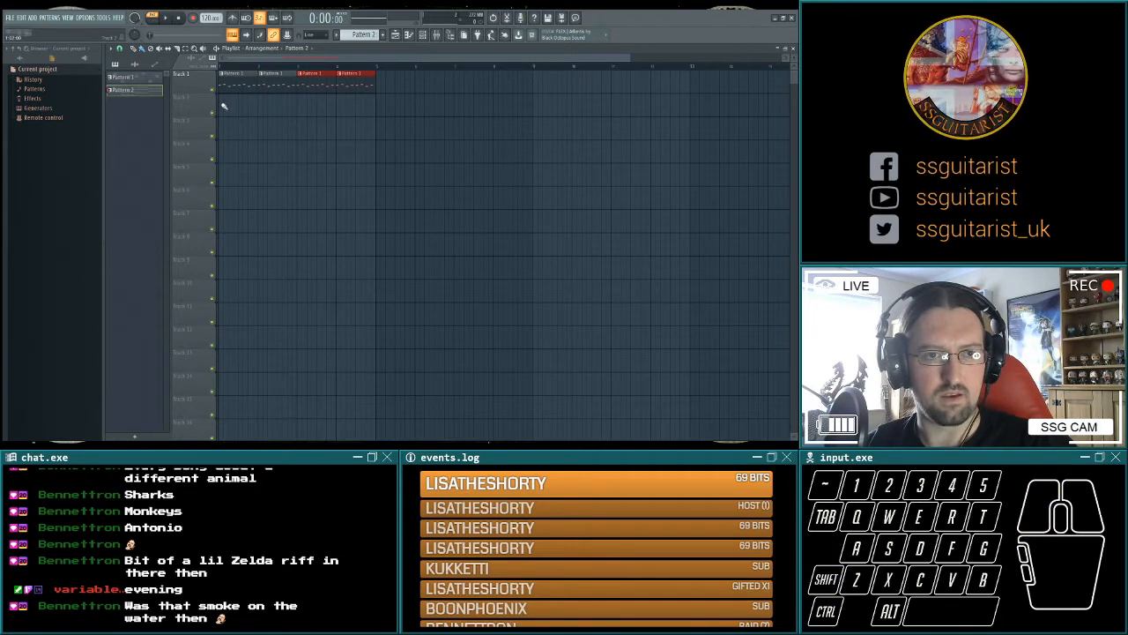
left_click(222, 102)
left_click(166, 18)
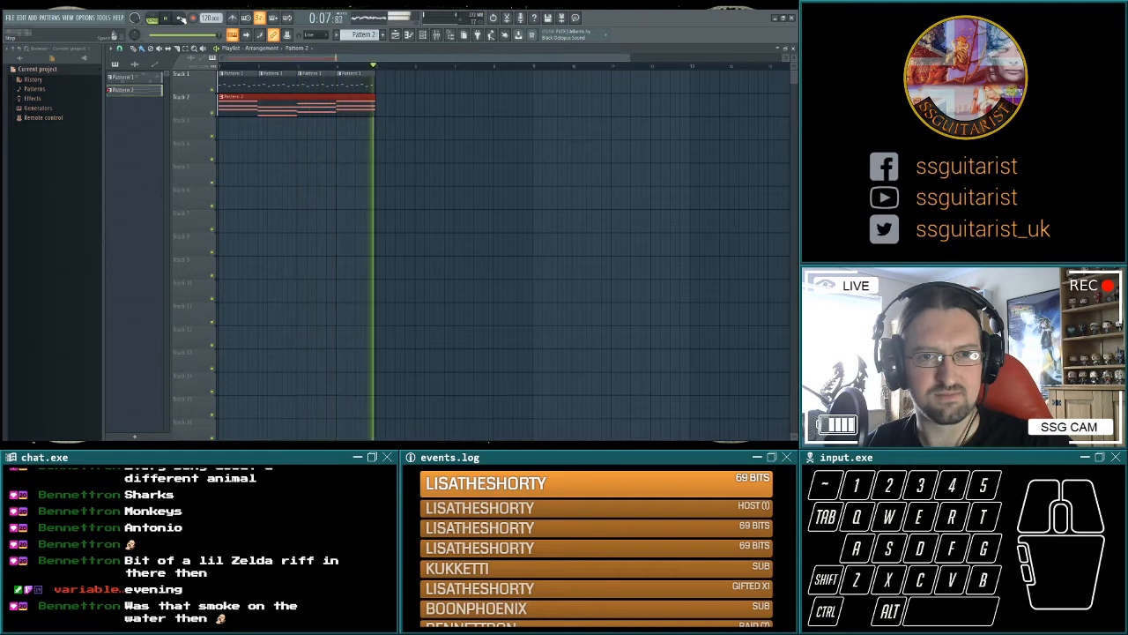
left_click(179, 18)
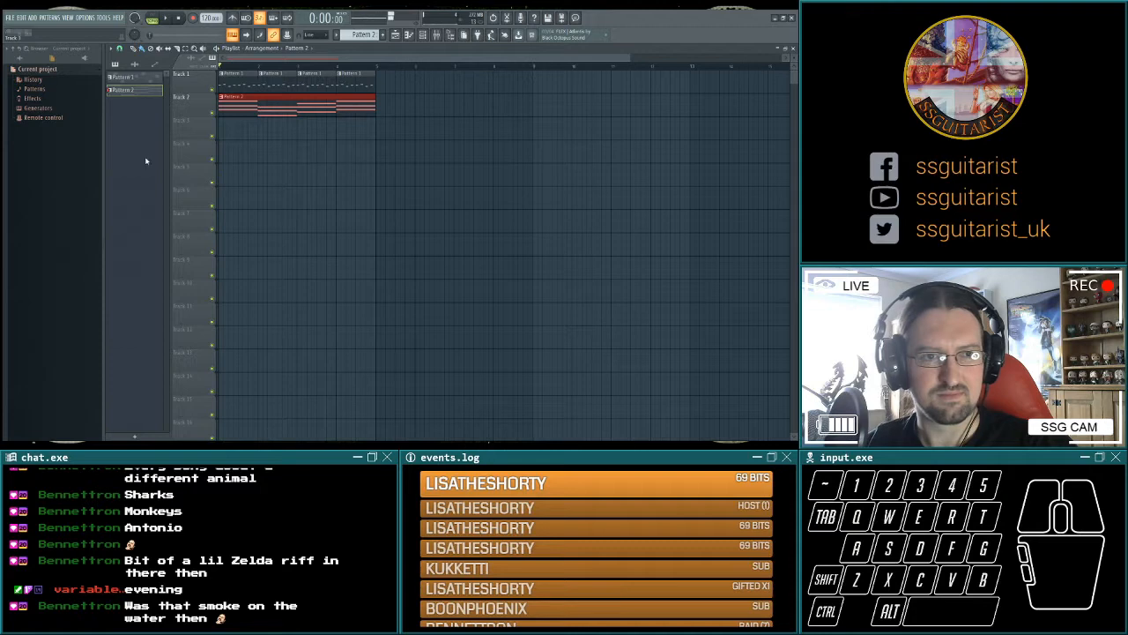
Leave the Playlist and lower the Strings mixer track's volume to balance it against FL Keys.
key("F5")
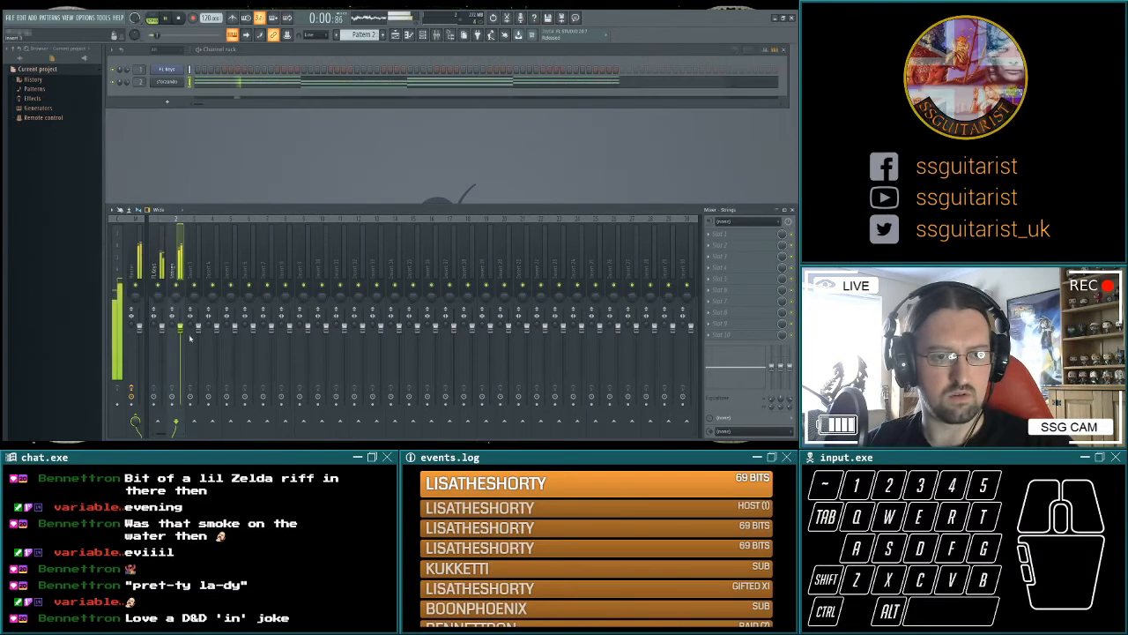
left_click_drag(180, 328, 180, 347)
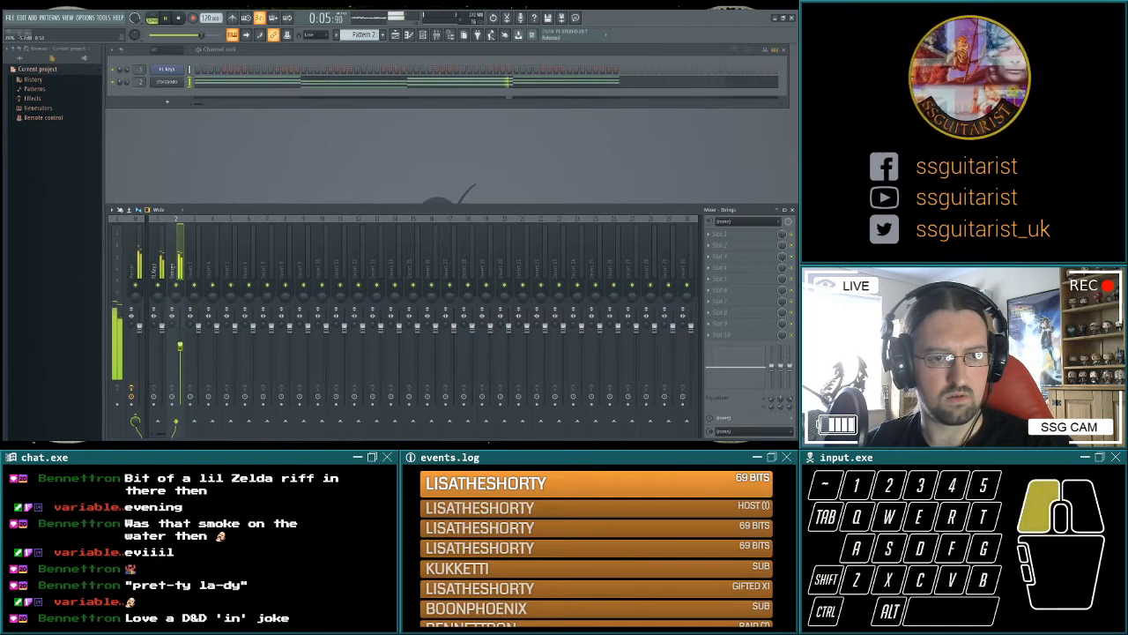
Fine-tune the Strings mixer track's volume against FL Keys while the arrangement plays, and stop playback.
left_click_drag(180, 347, 182, 350)
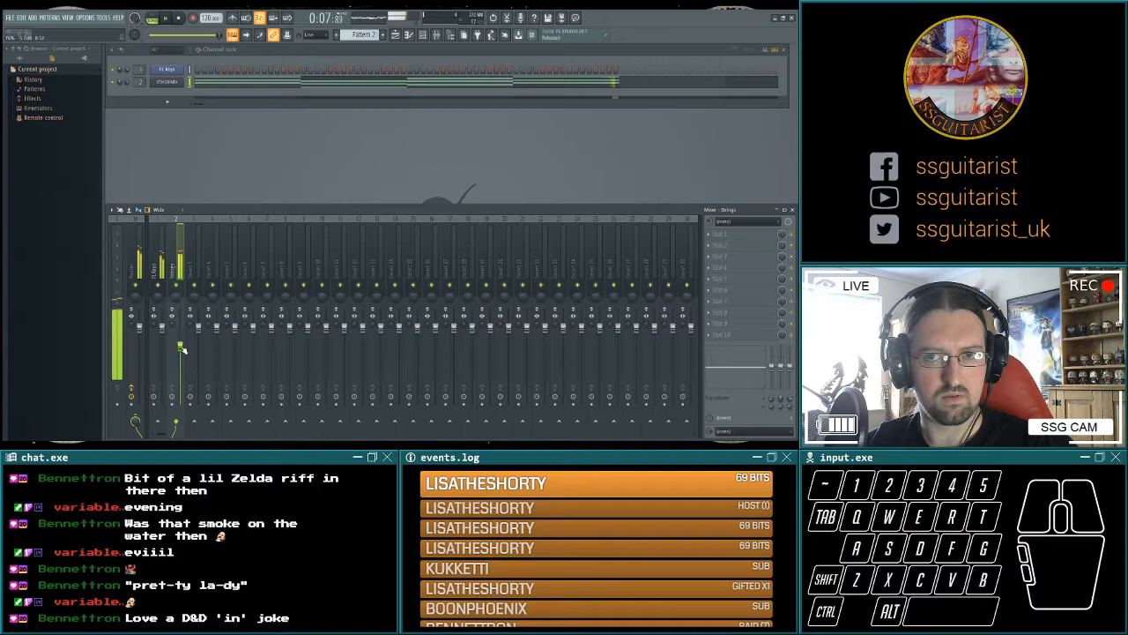
left_click(181, 348)
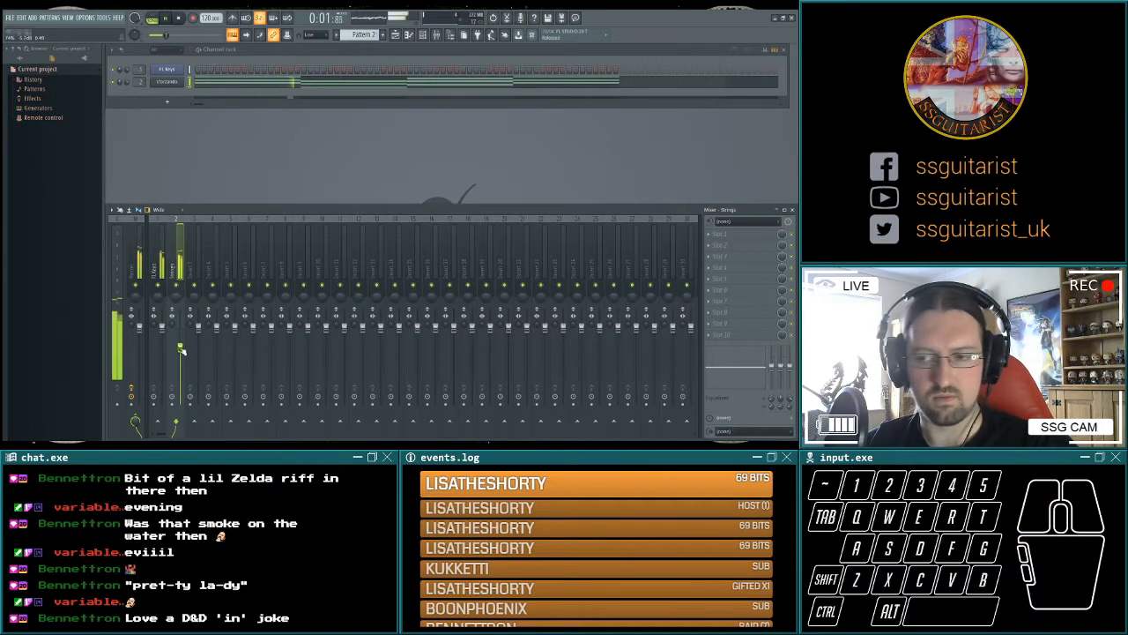
left_click_drag(181, 351, 182, 349)
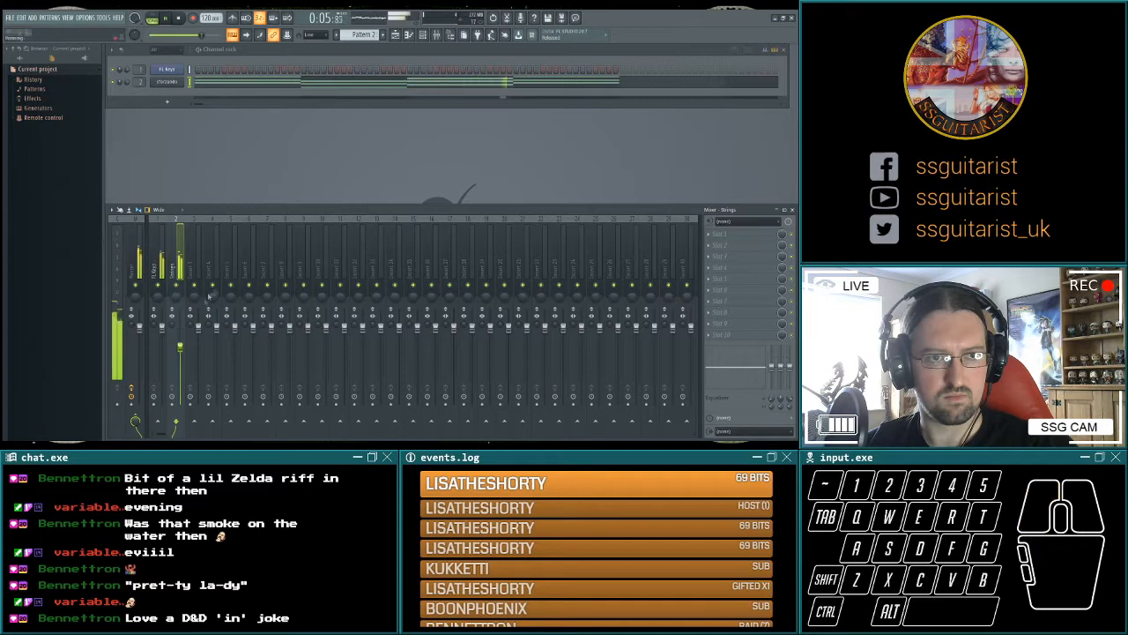
key("space")
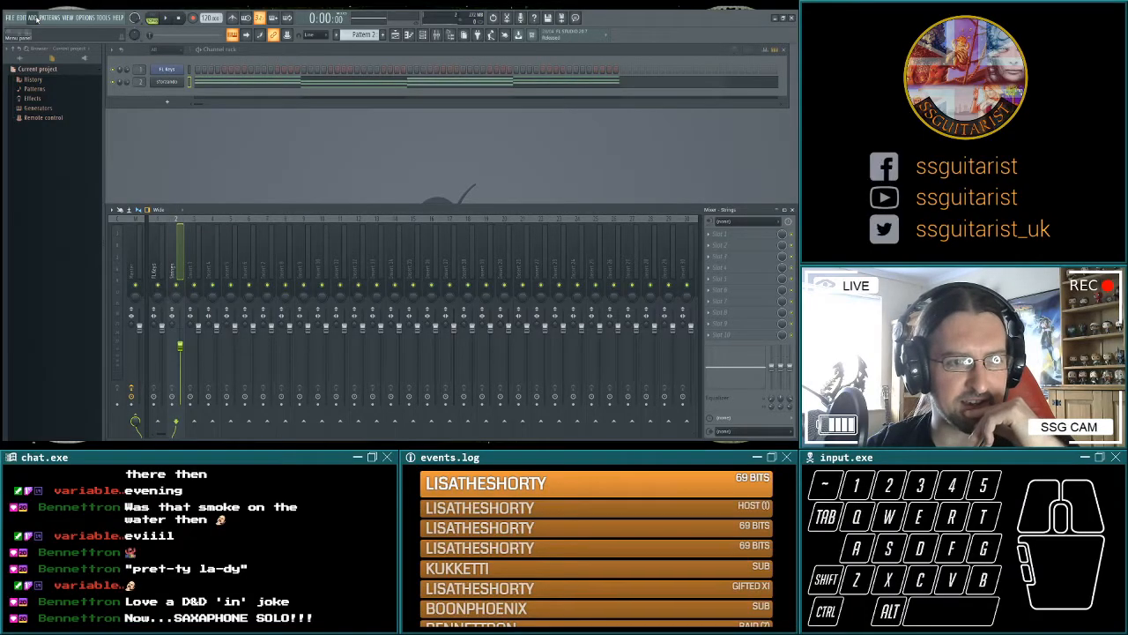
Switch to Pattern 3, add a second sforzando channel and load a synclavier instrument into it.
key("KP_Add")
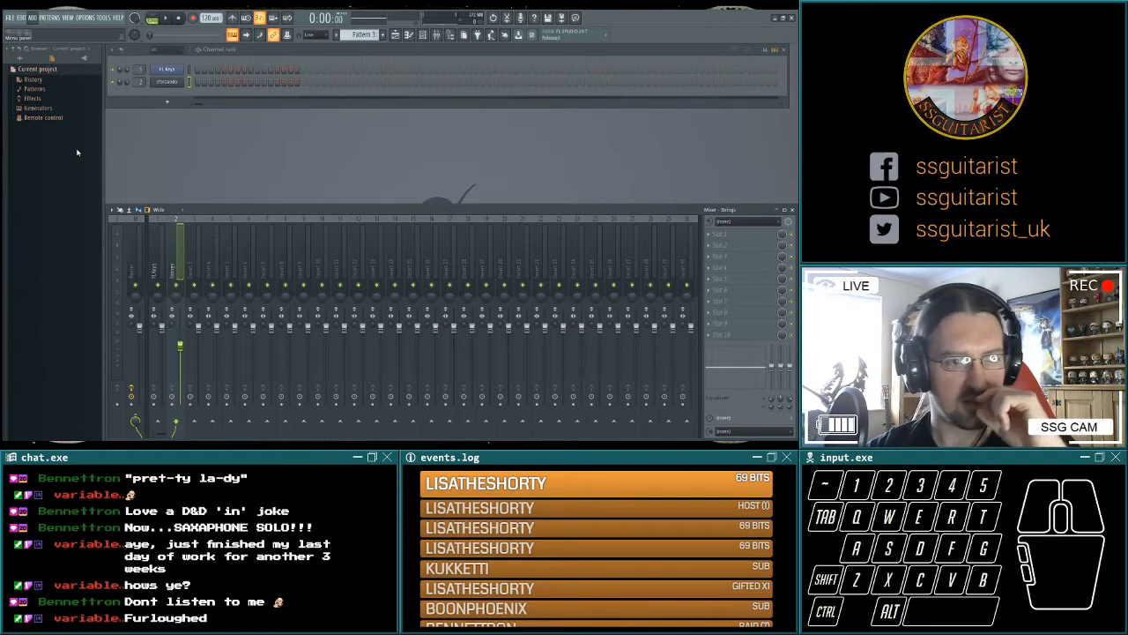
left_click(77, 152)
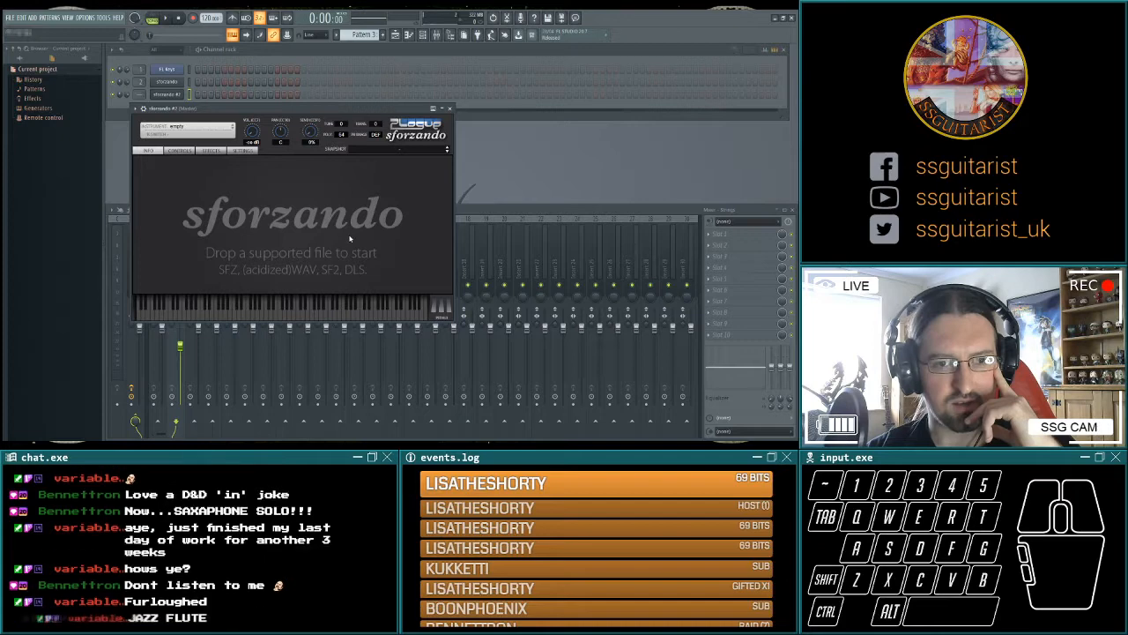
left_click(312, 112)
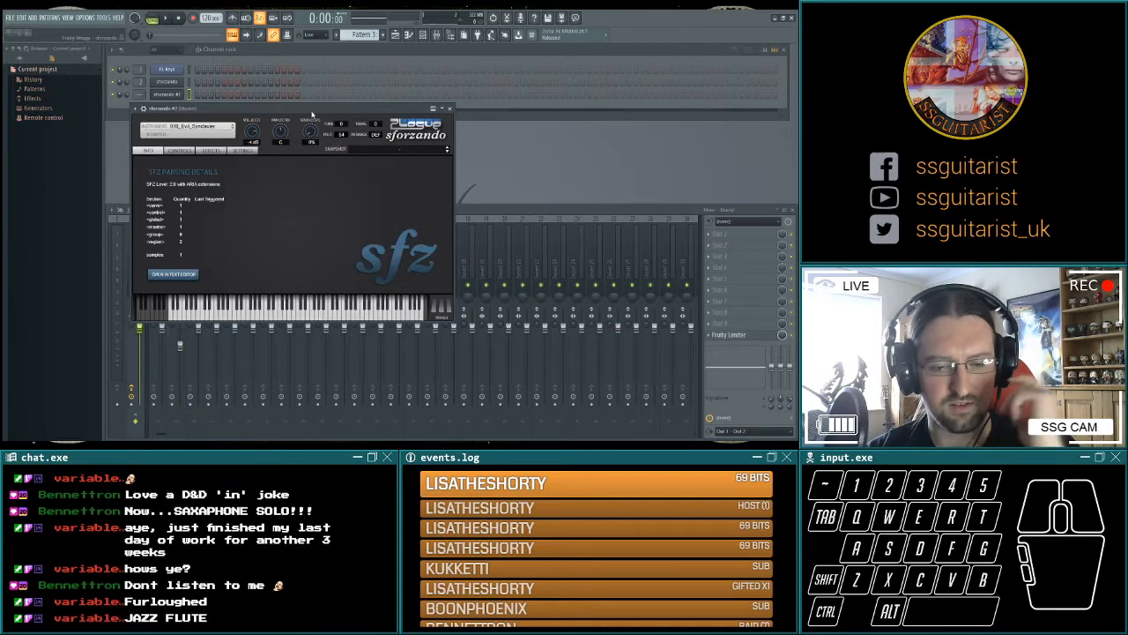
Audition the synclavier instrument with a few test notes.
key("q")
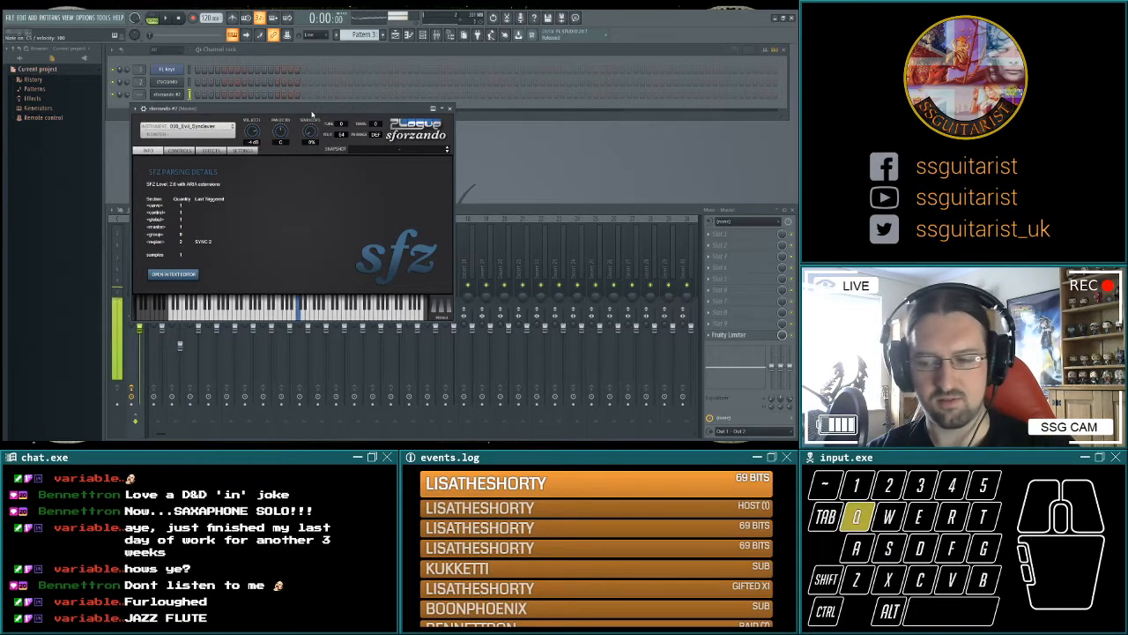
key("q")
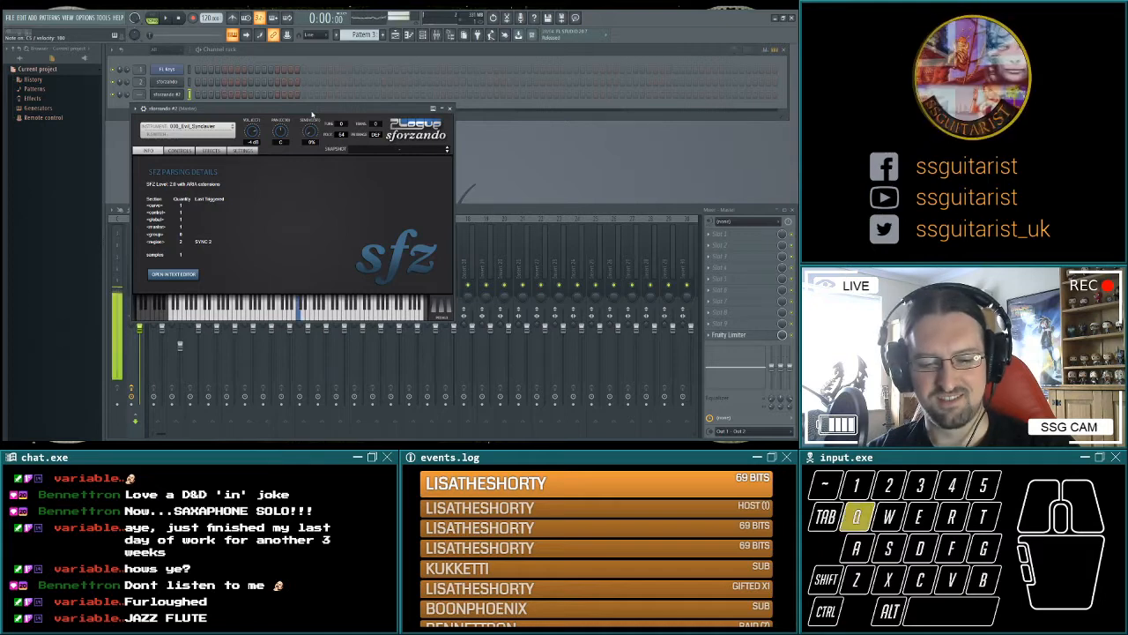
key("e")
key("z")
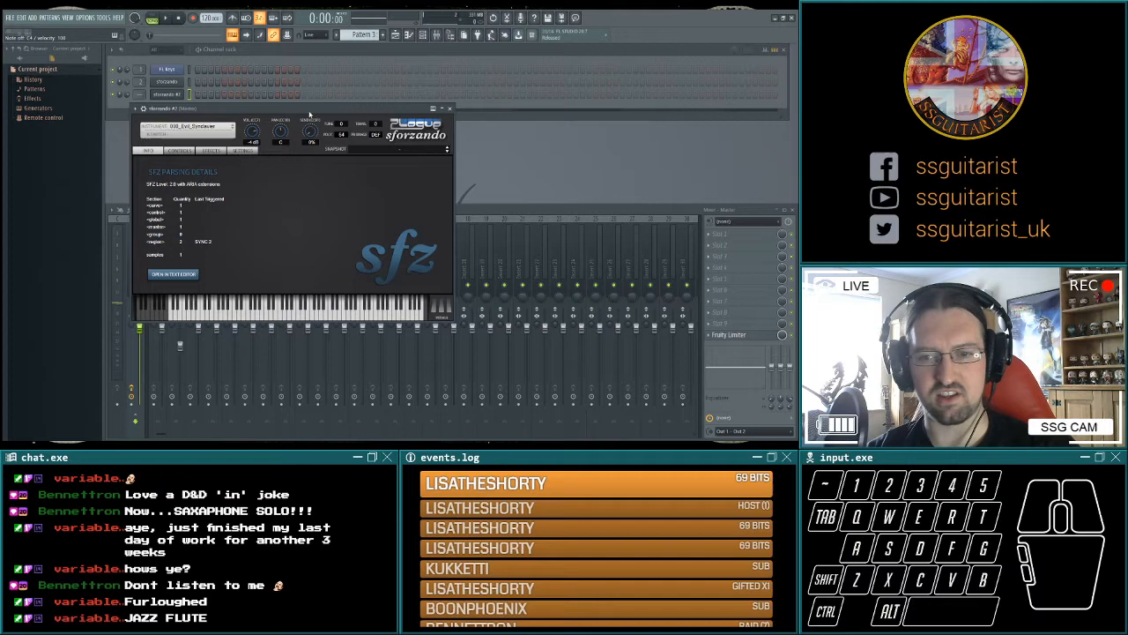
key("e")
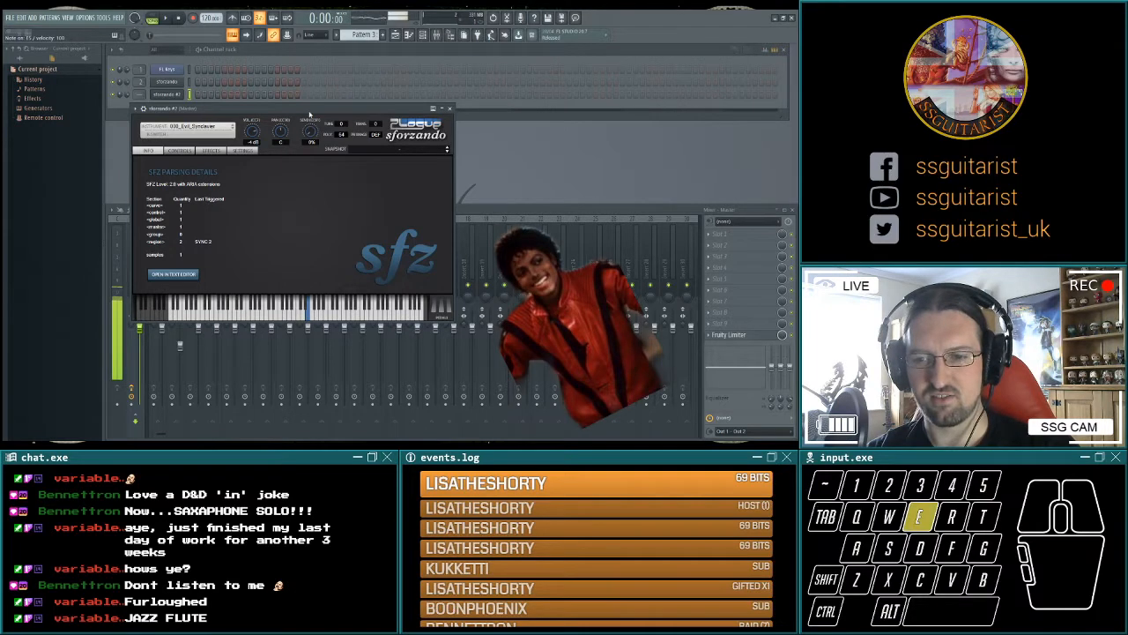
key("e")
key("q")
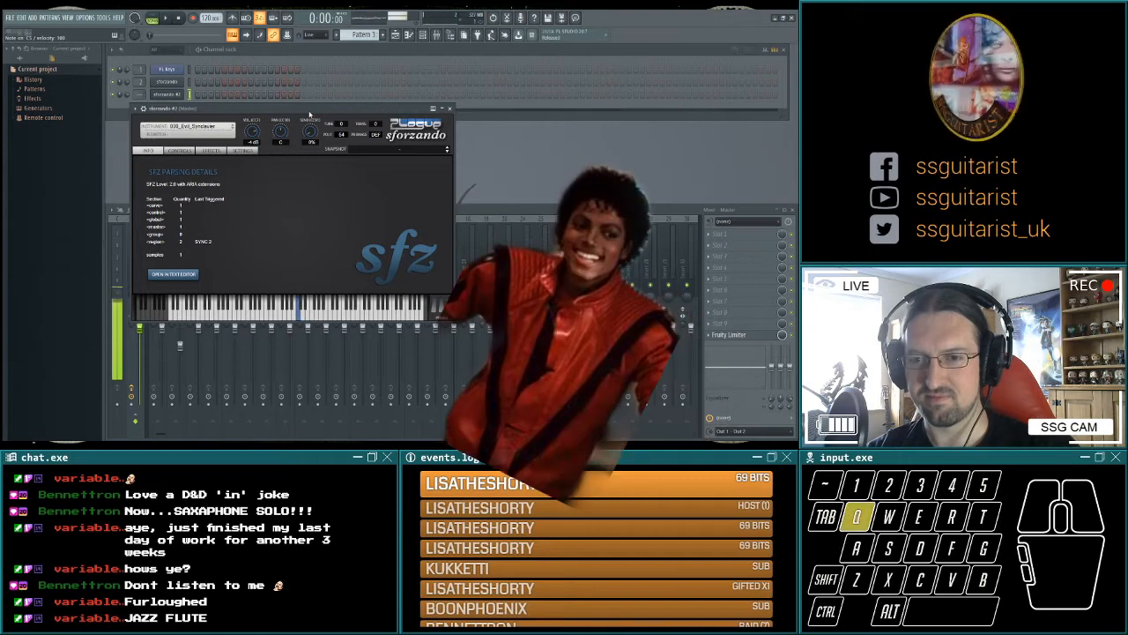
key("e")
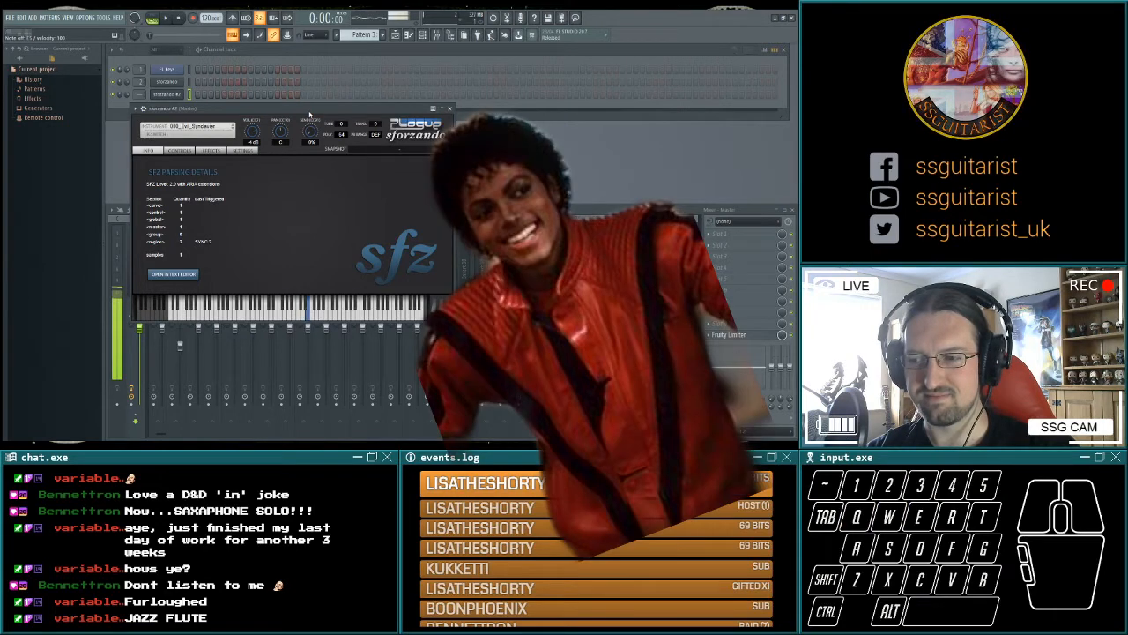
key("e")
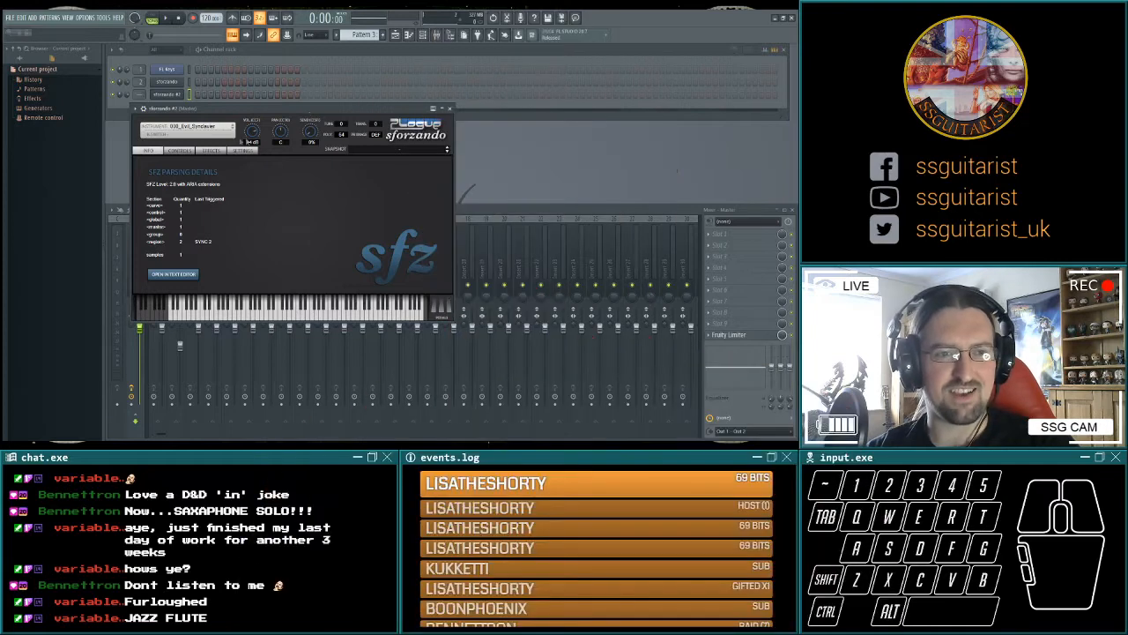
Load the Soprano Sax instrument into the second sforzando channel and try a short melody on it.
left_click(218, 127)
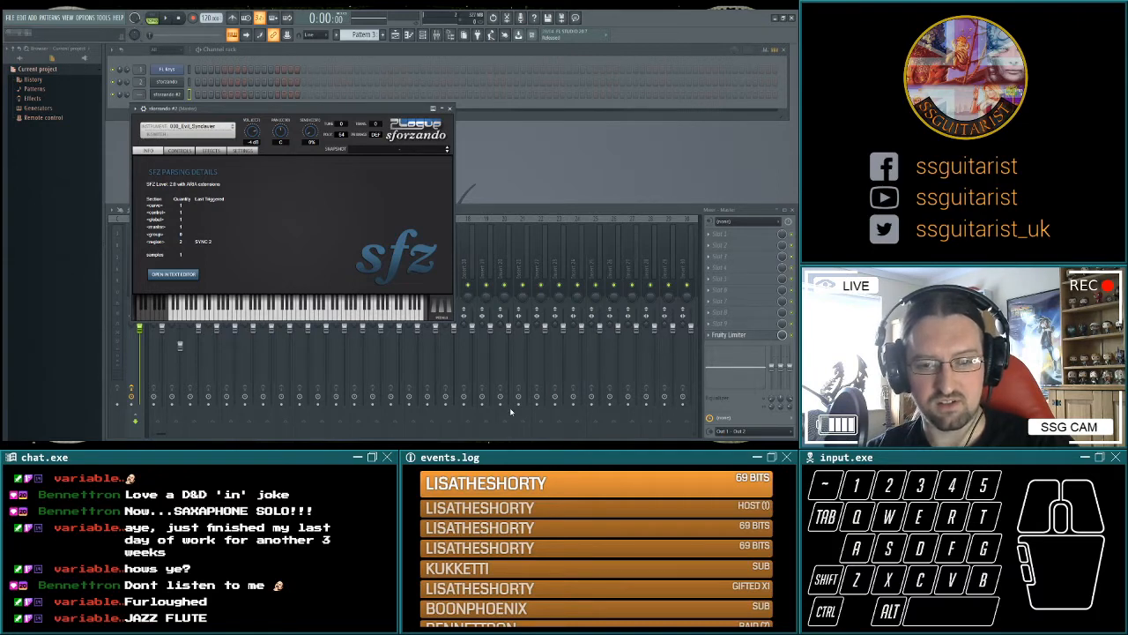
left_click(511, 412)
key("q")
key("e")
key("w")
key("q")
key("t")
key("3")
key("q")
key("w")
key("3")
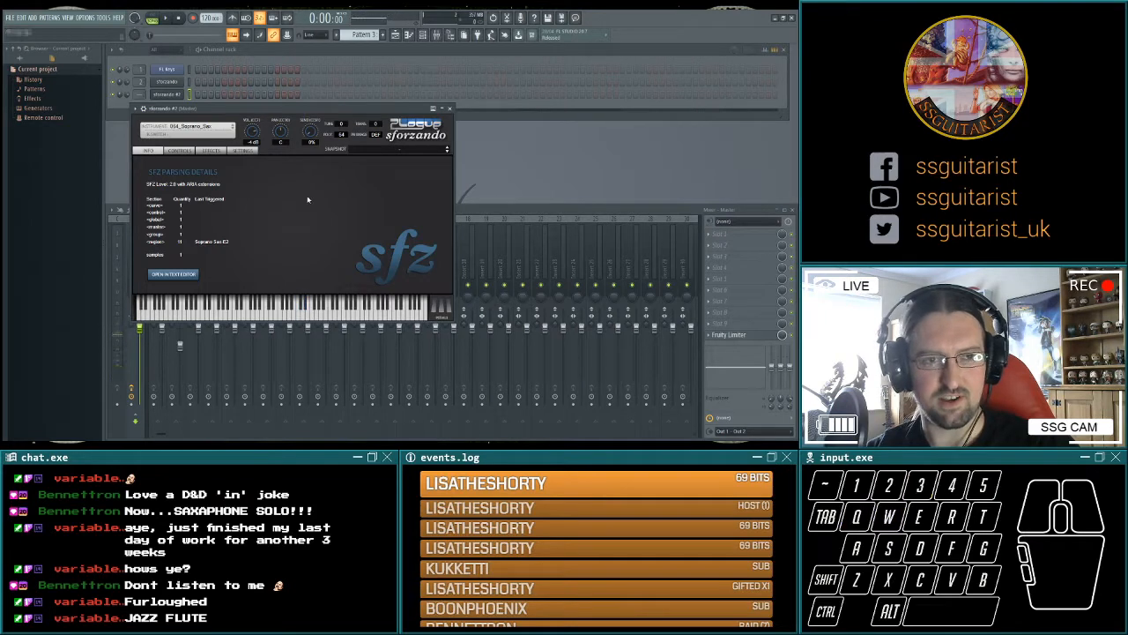
Try the Alto Sax and Tenor Sax instruments in the second sforzando channel with test notes.
key("r")
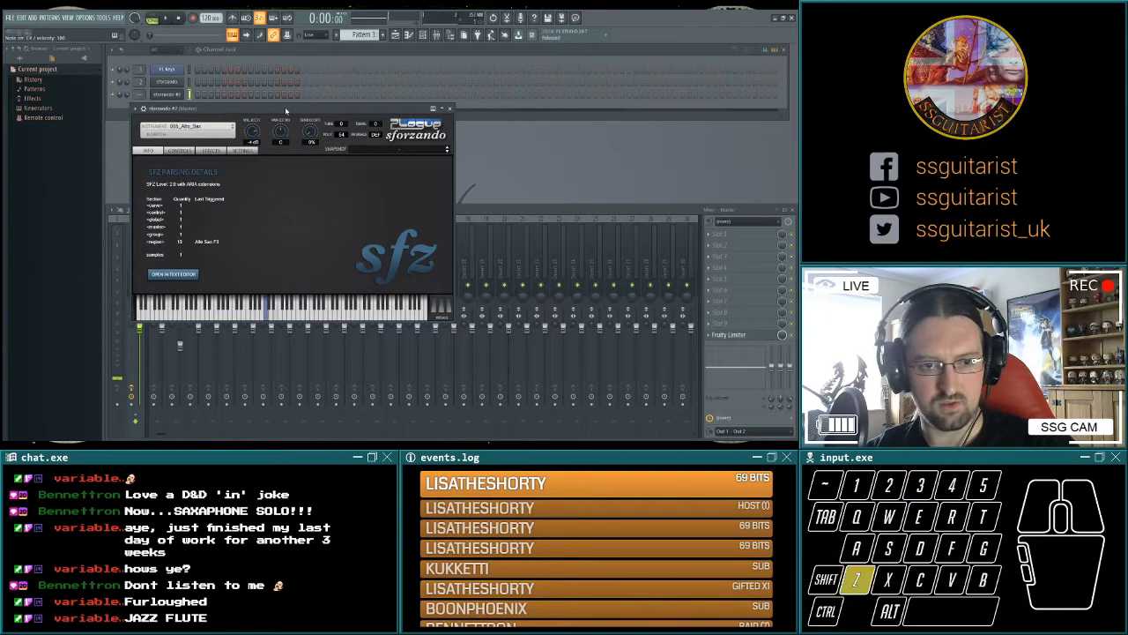
key("e")
left_click(219, 126)
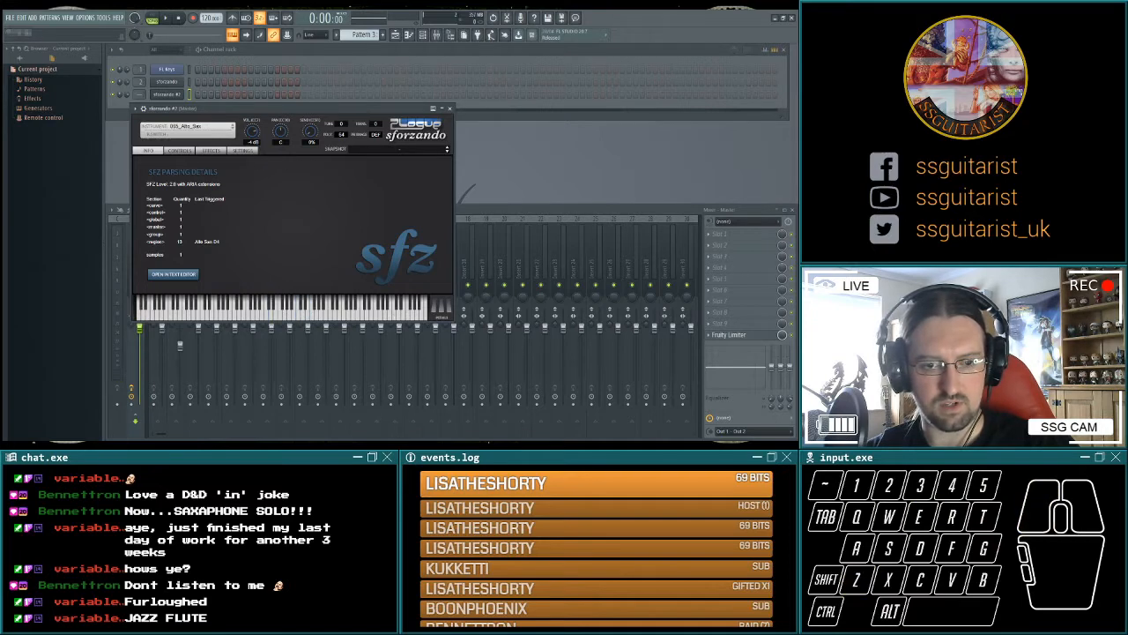
key("q")
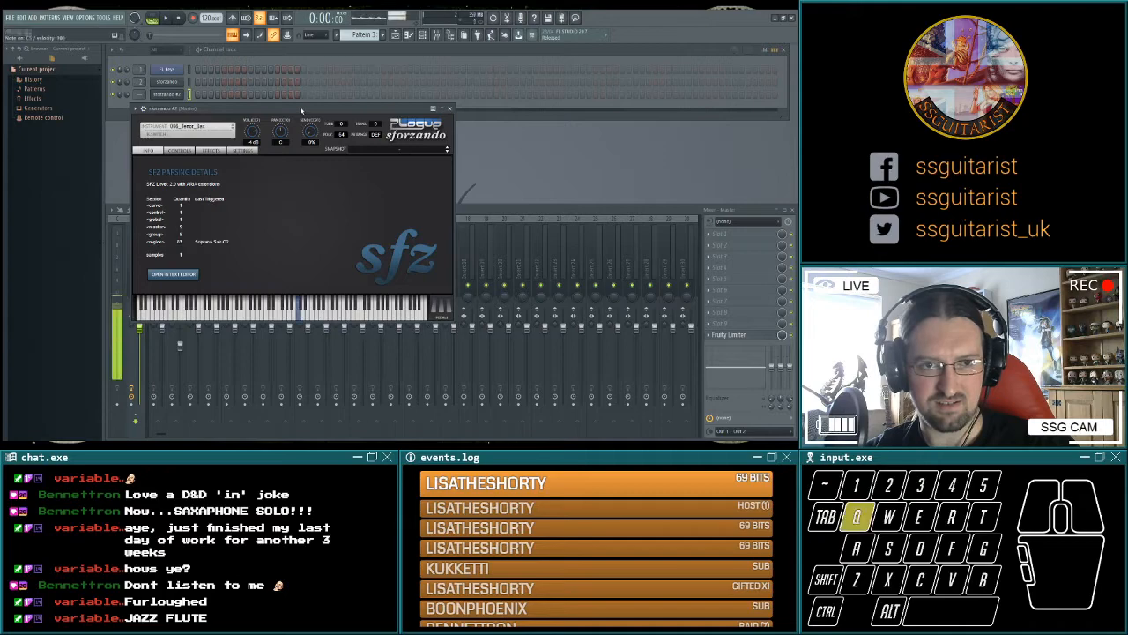
key("e")
key("q")
key("r")
key("q")
key("t")
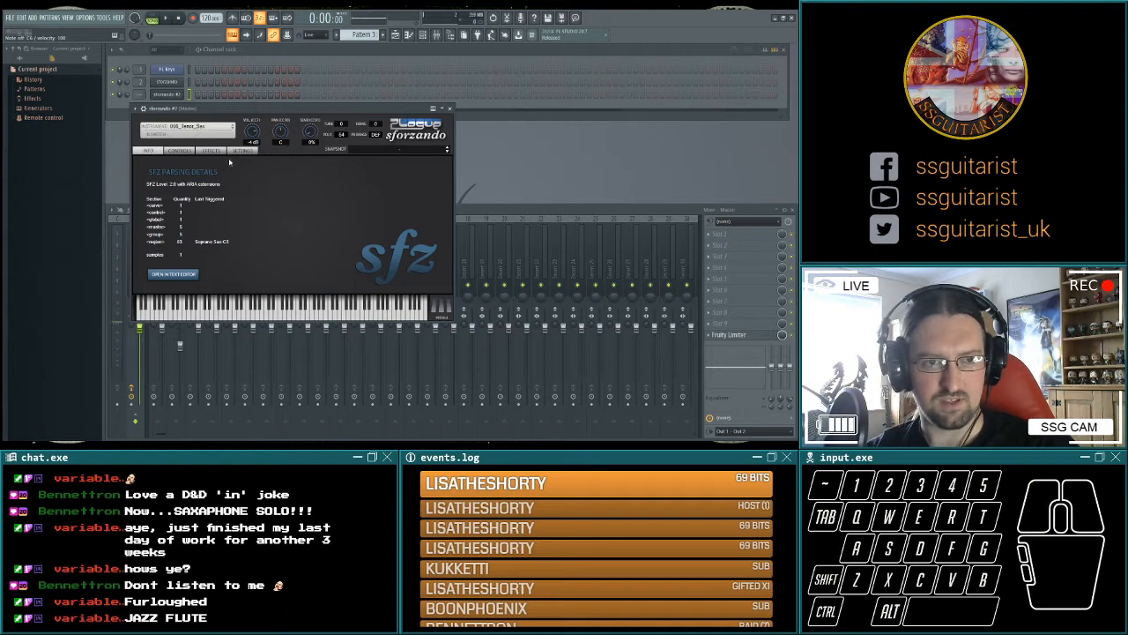
Try the Baritone Sax instrument in the second sforzando channel with test notes.
left_click(199, 127)
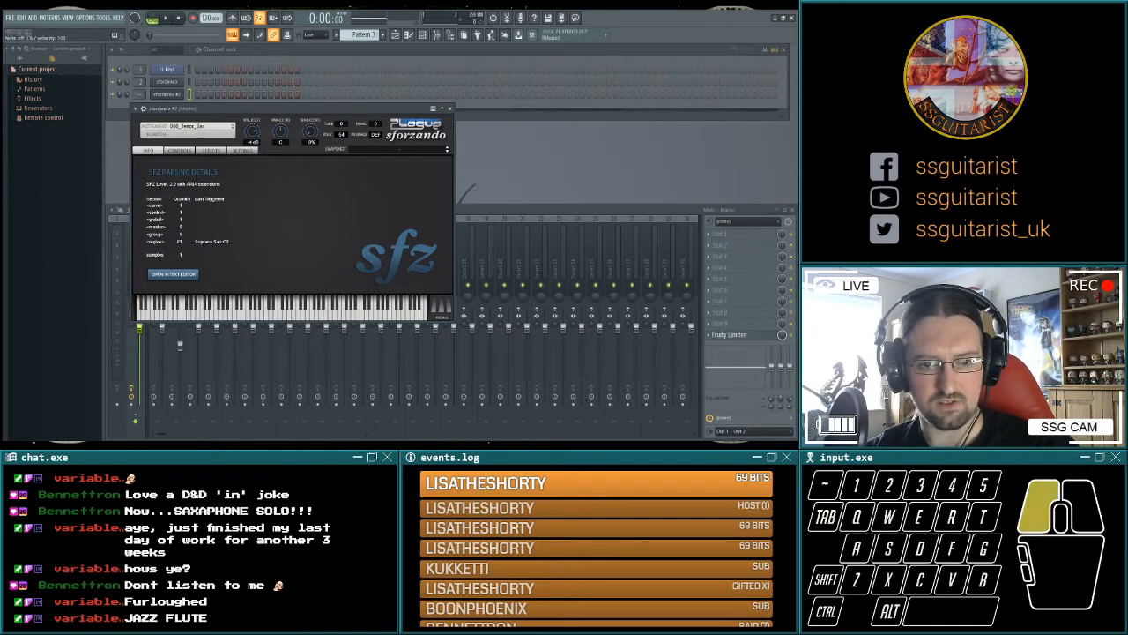
left_click(292, 113)
key("q")
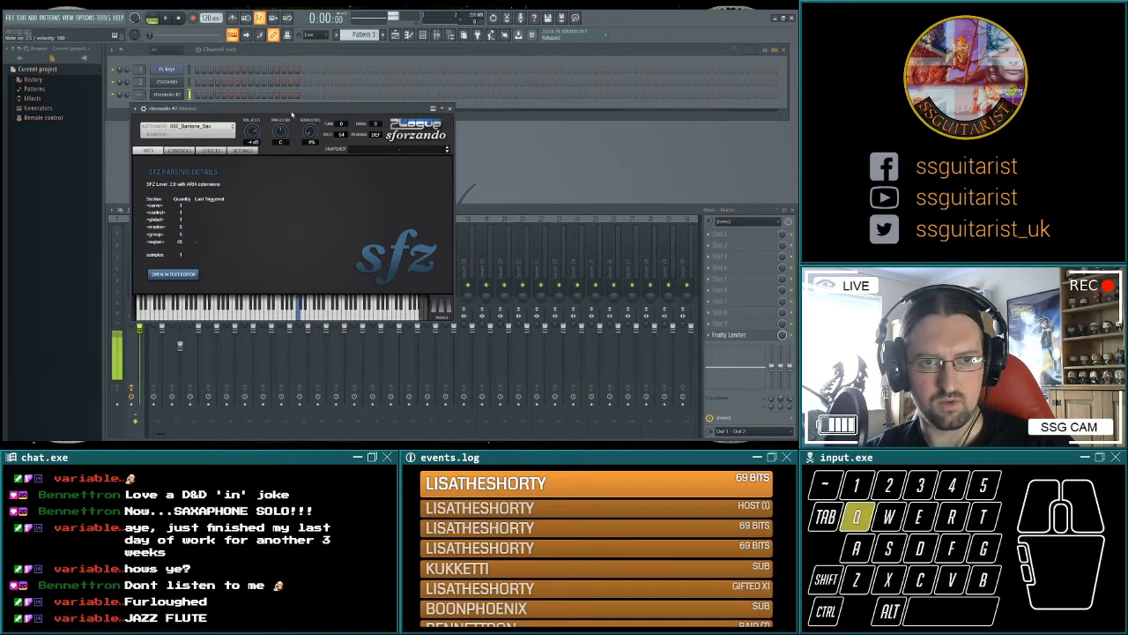
key("r")
key("e")
key("w")
key("r")
key("q")
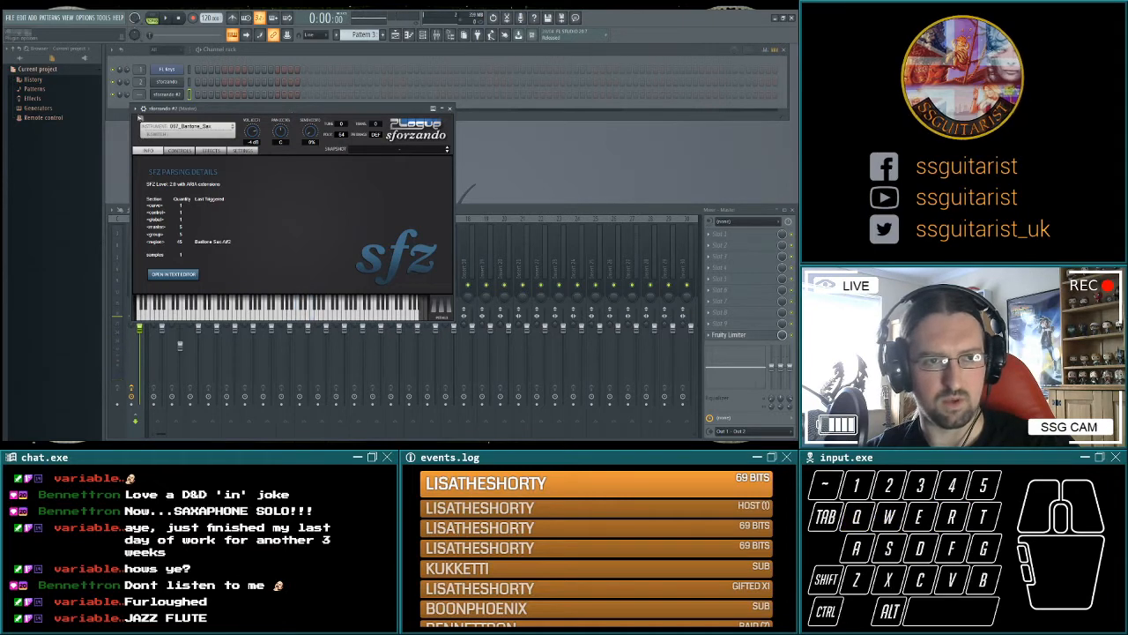
Load Soprano Sax back into the second sforzando channel, test it and close the plugin window.
key("q")
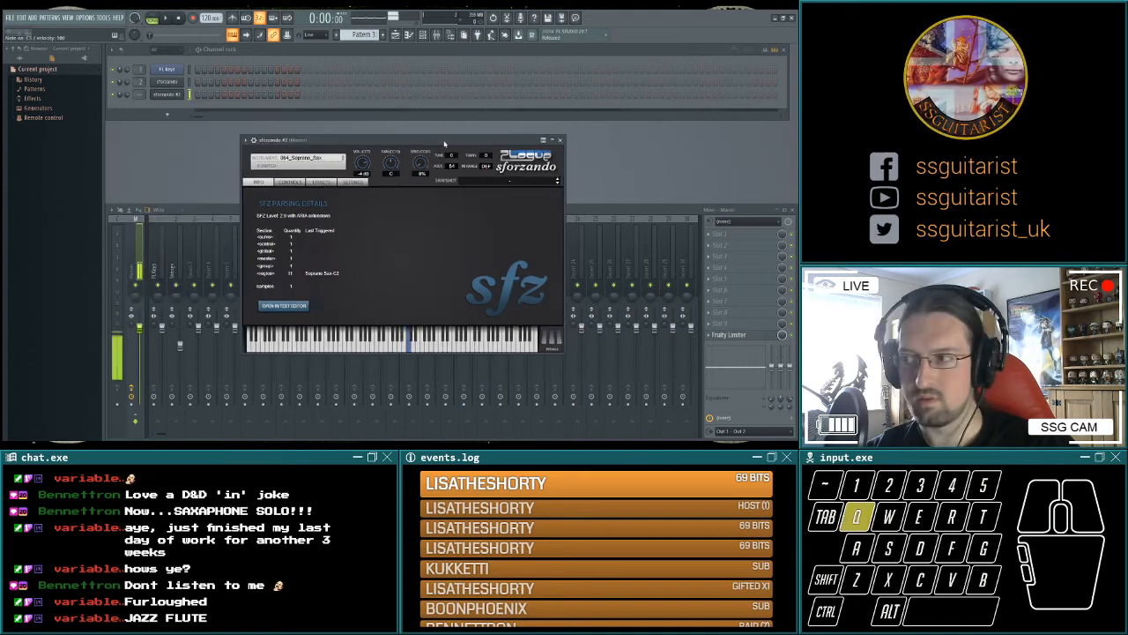
key("r")
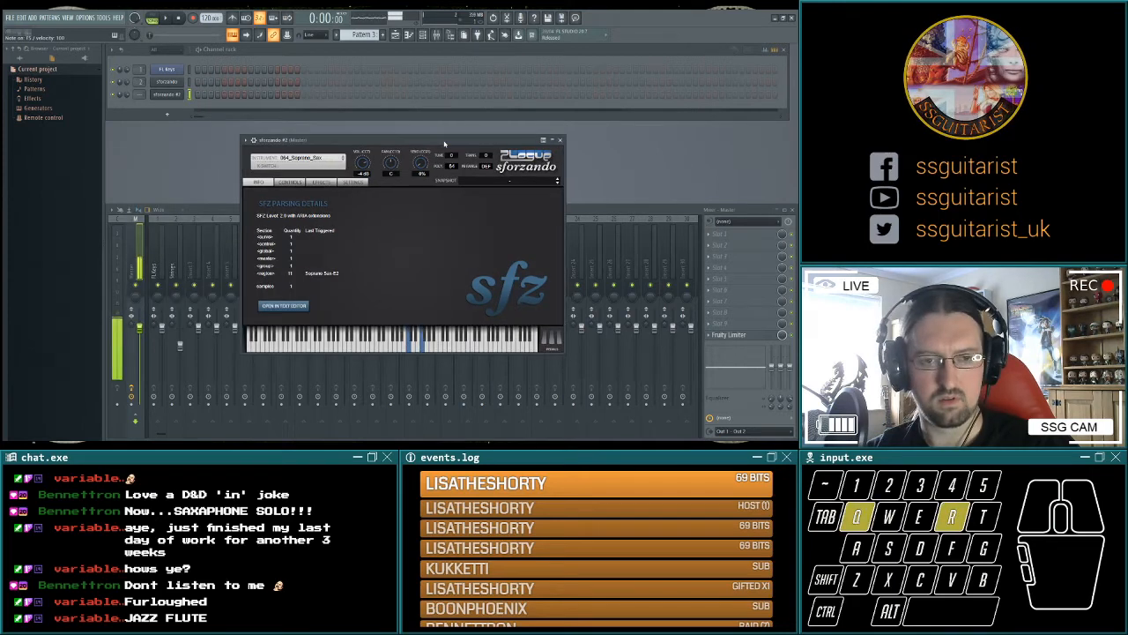
left_click(561, 140)
Play test sax notes over the running arrangement and stop playback.
key("q")
key("r")
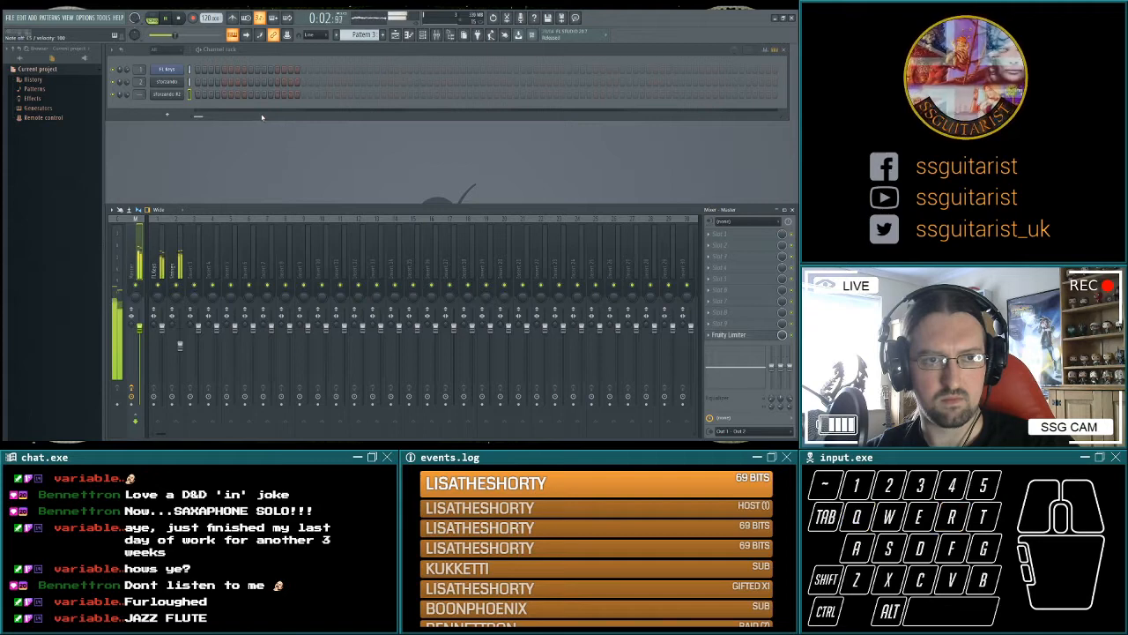
key("space")
Route the second sforzando channel to mixer track 3 and check the routing with test notes.
left_click_drag(138, 94, 137, 86)
left_click(128, 97)
key("q")
key("r")
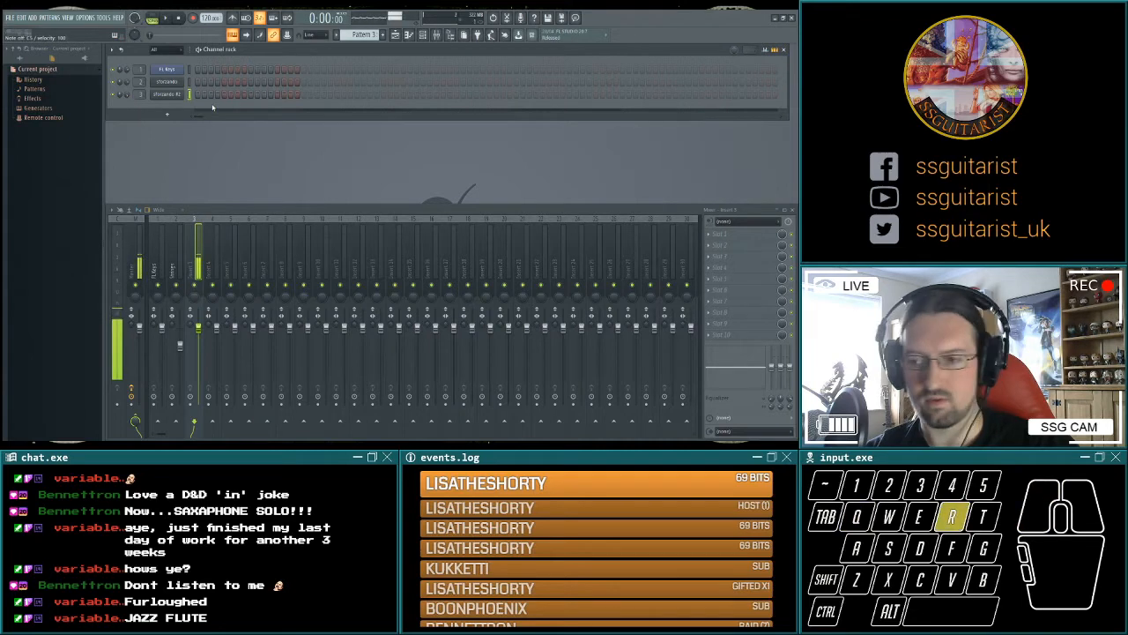
Rename the sforzando channels Strings and Sax, name mixer track 3 Sax, and try out sax melody ideas.
key("e")
key("r")
key("q")
key("e")
key("q")
key("r")
key("q")
key("q")
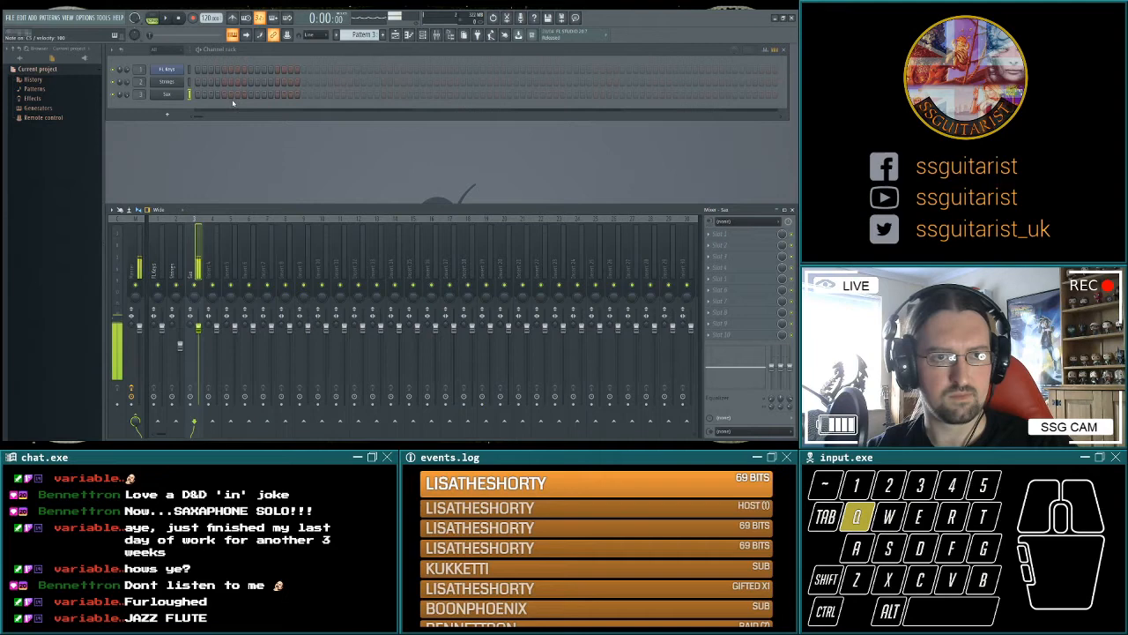
key("t")
key("e")
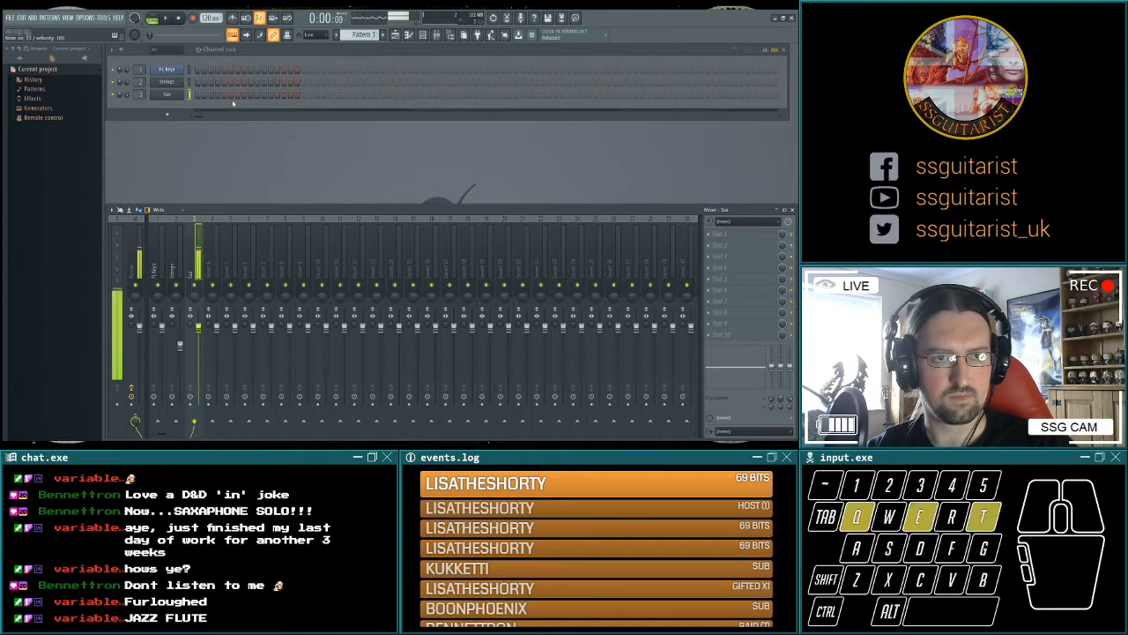
key("q")
key("t")
key("3")
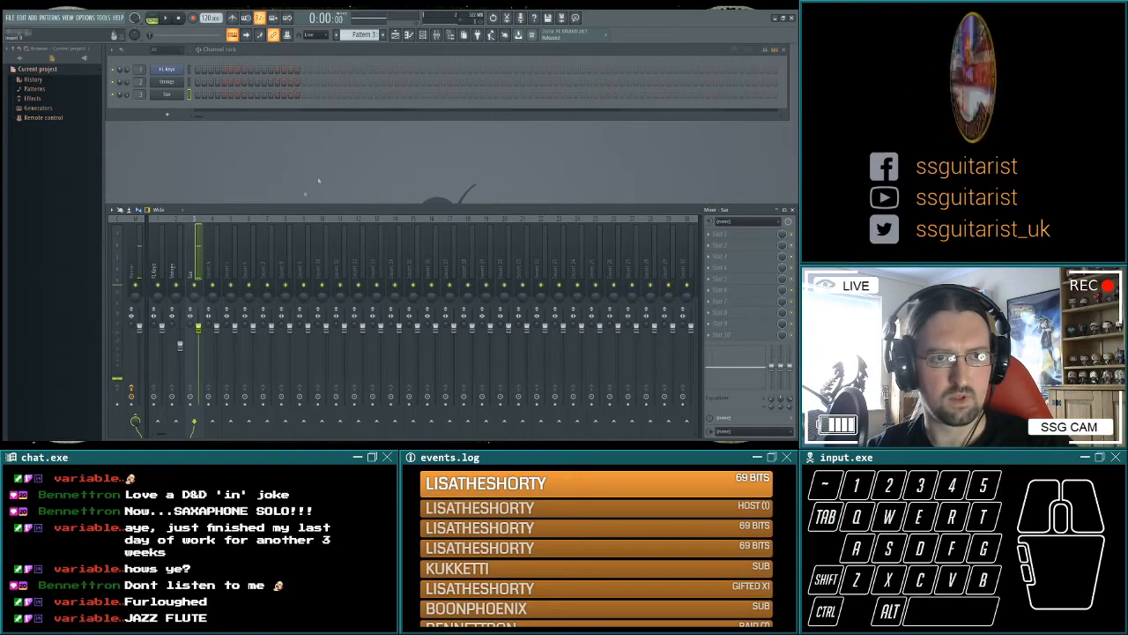
Place Pattern 3 at the first bar of Track 3 in the Playlist and open it for editing.
left_click(395, 35)
left_click(134, 104)
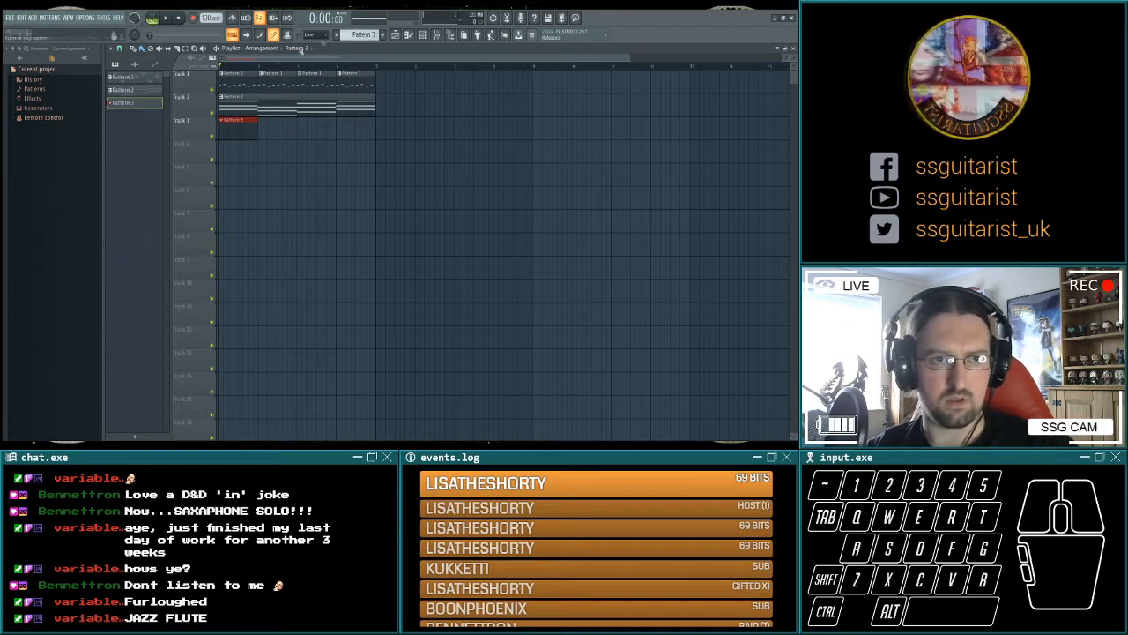
double_click(236, 128)
key("space")
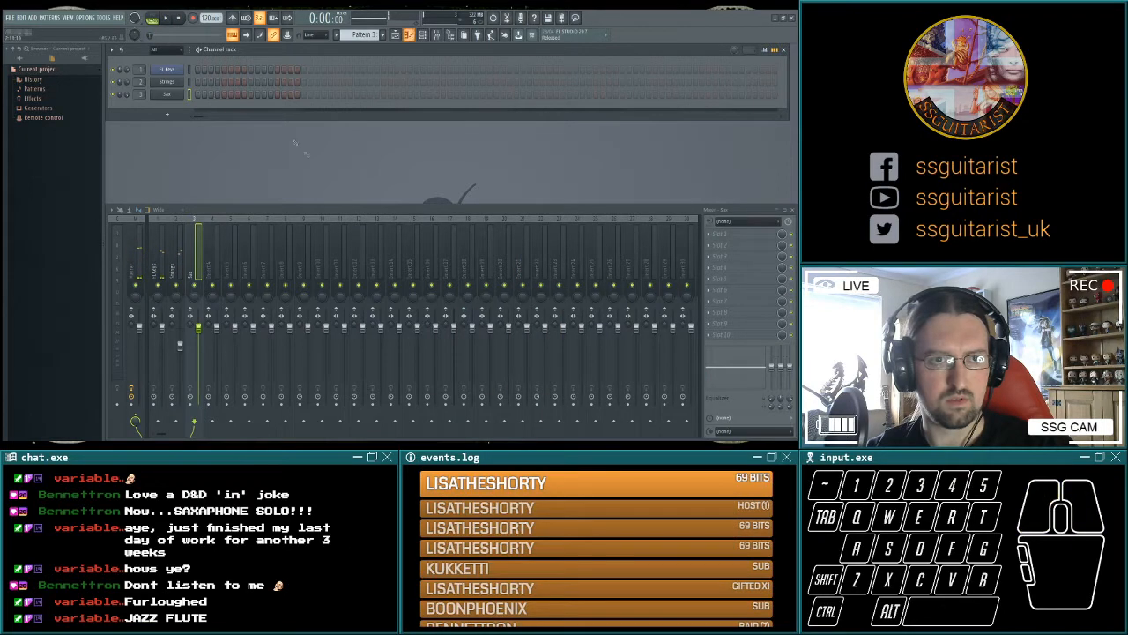
Draw a short Sax note on the second beat of Pattern 3 and play it back.
left_click_drag(294, 142, 102, 227)
key("space")
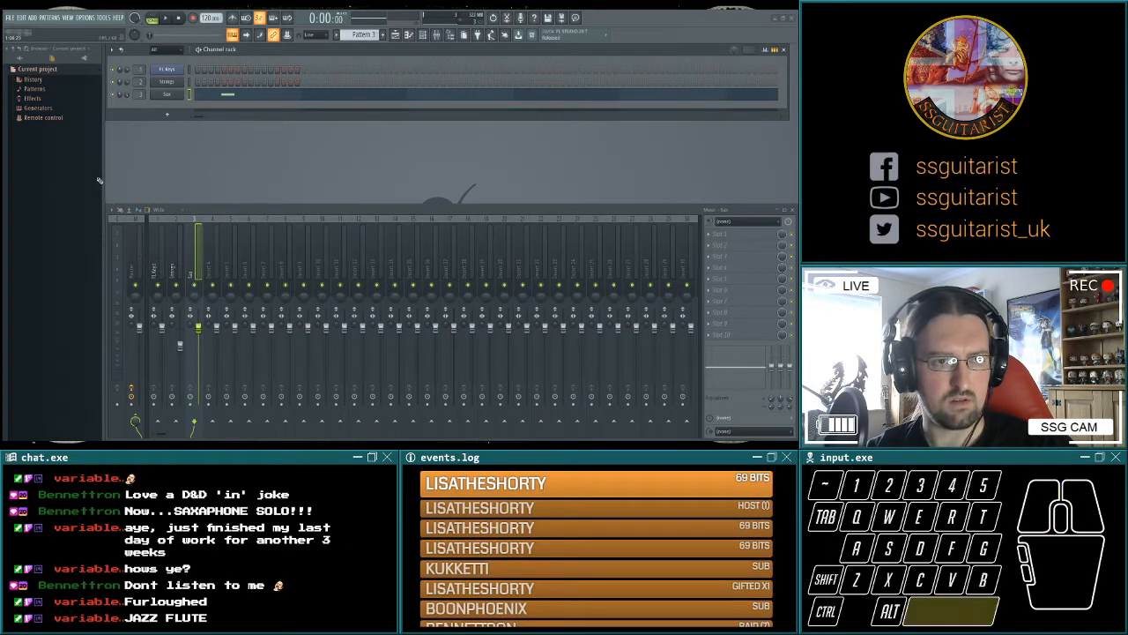
key("space")
Add a higher, longer Sax note right after the first, lasting to the end of bar one, and play it back.
left_click_drag(85, 218, 65, 219)
left_click_drag(80, 168, 94, 168)
key("space")
key("space")
key("space")
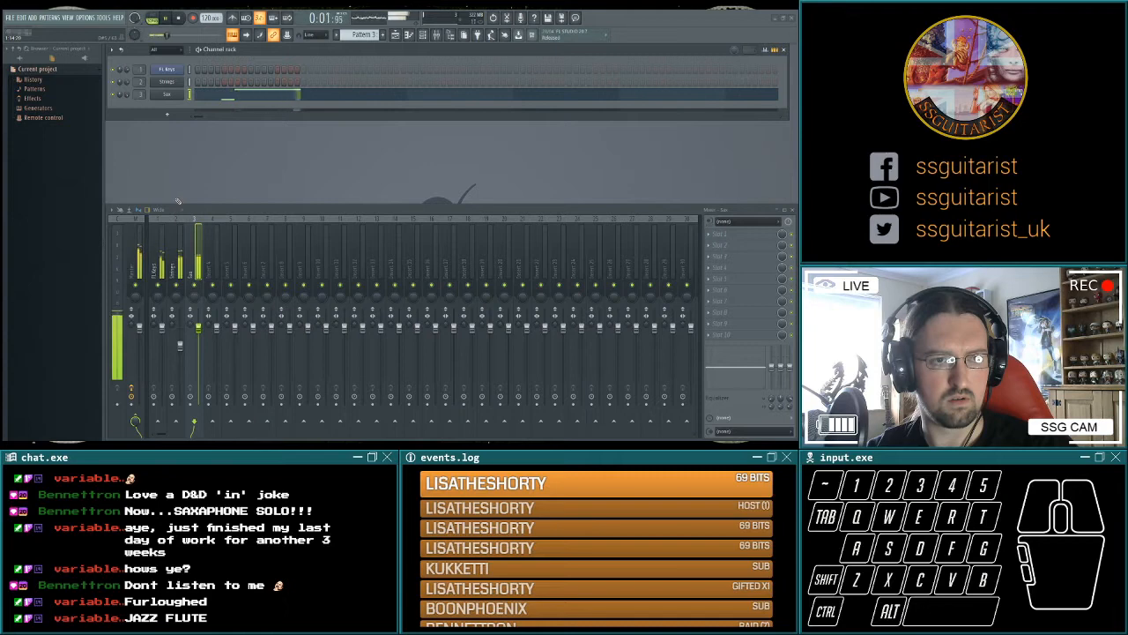
Replay the Sax part with the arrangement and continue its higher pitch into the second bar of Pattern 3.
key("space")
key("space")
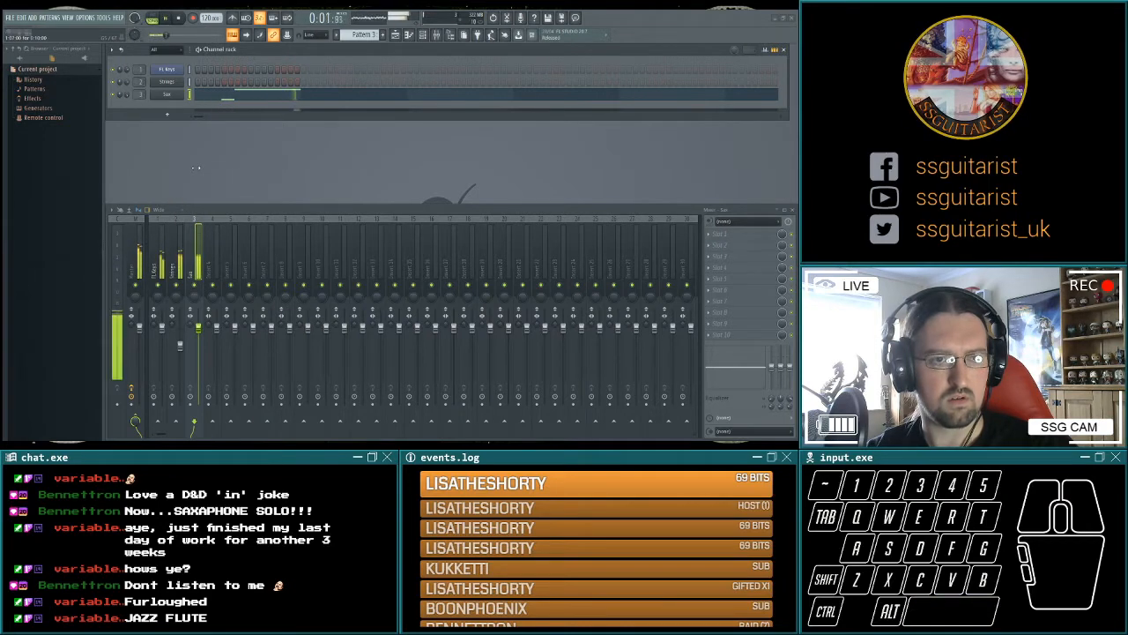
key("space")
left_click(216, 172)
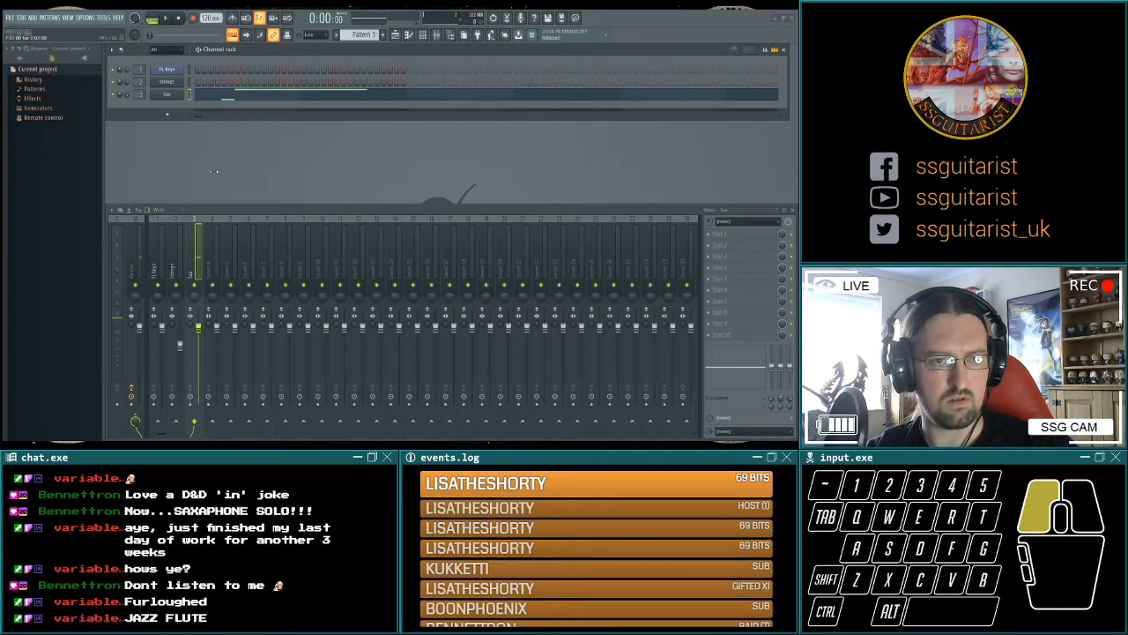
Play back the two-bar Sax part and extend the melody through bars three and four of Pattern 3.
key("space")
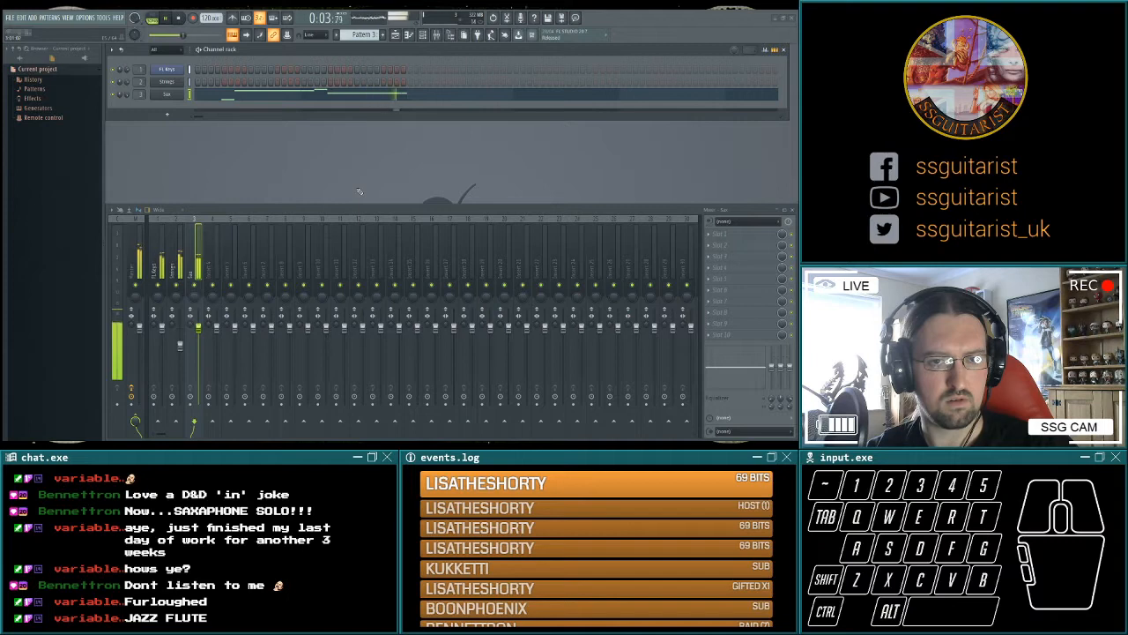
key("space")
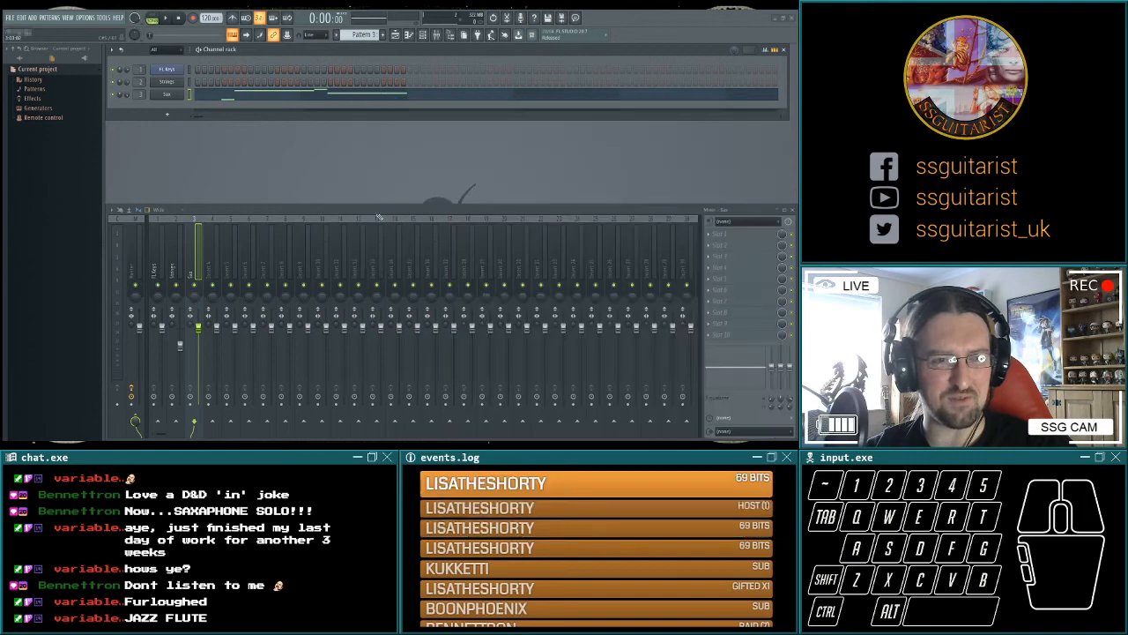
key("space")
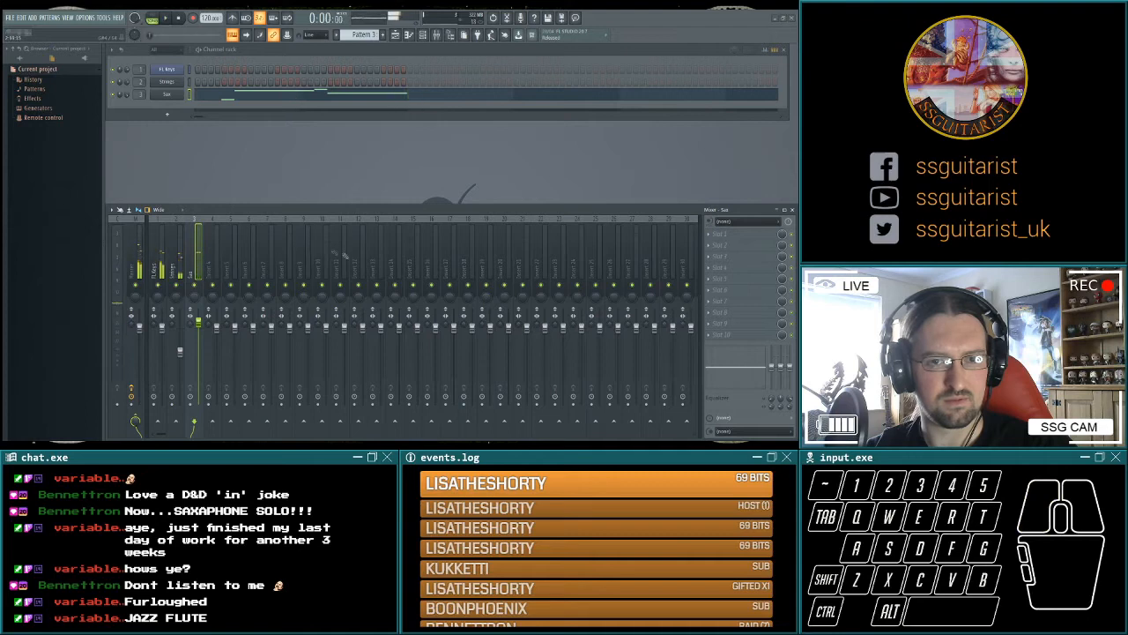
left_click(532, 182)
left_click(538, 204)
left_click(557, 224)
left_click_drag(577, 224, 665, 222)
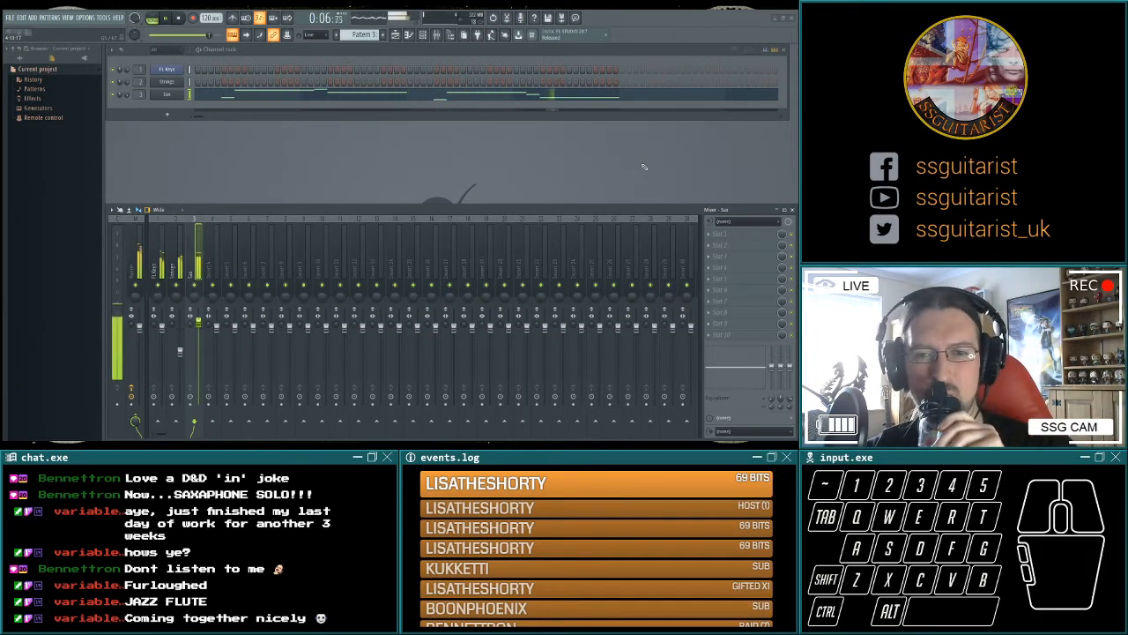
key("space")
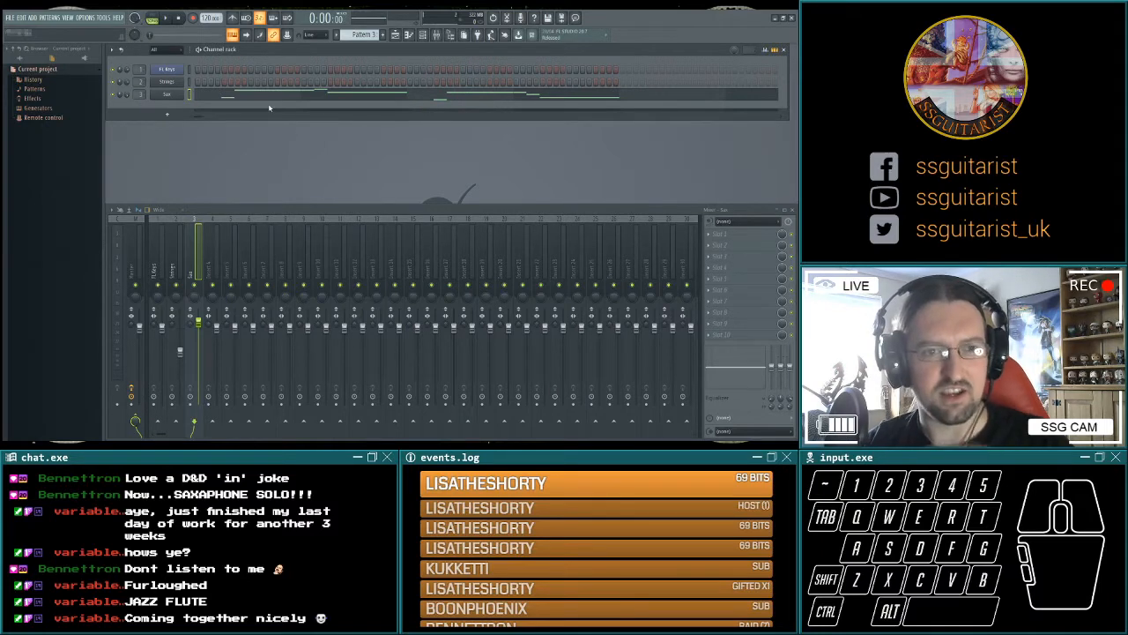
Audition the low keys of the SCC Taiko Drums instrument in sforzando and move its window clear of the Channel rack.
left_click(289, 331)
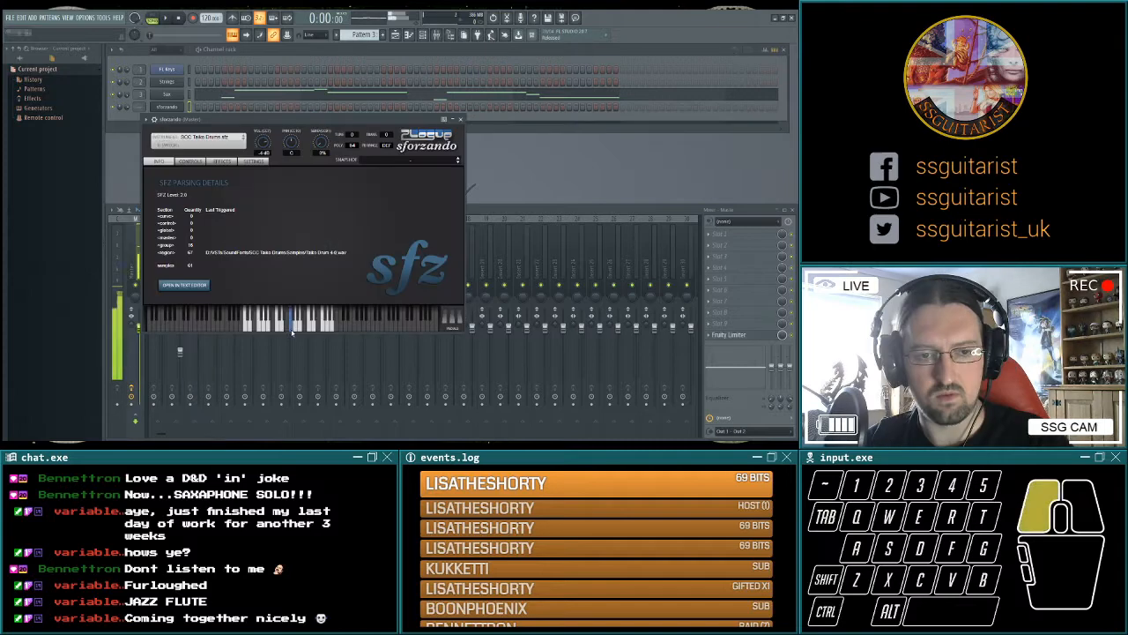
left_click(292, 331)
left_click(278, 326)
left_click(263, 322)
left_click(263, 324)
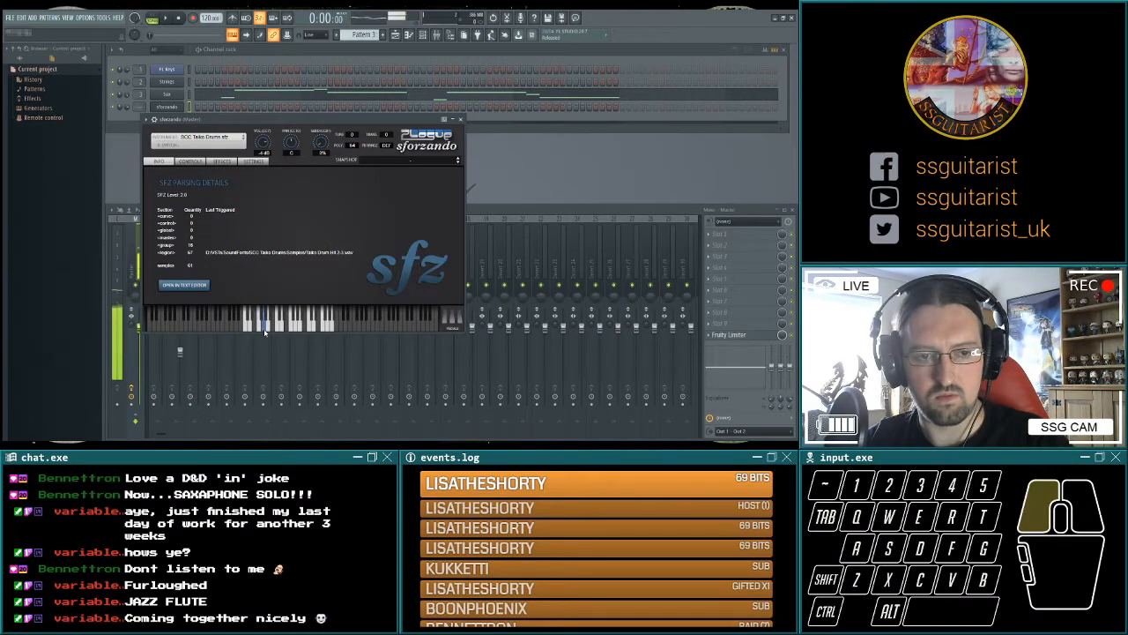
left_click(261, 328)
left_click(261, 329)
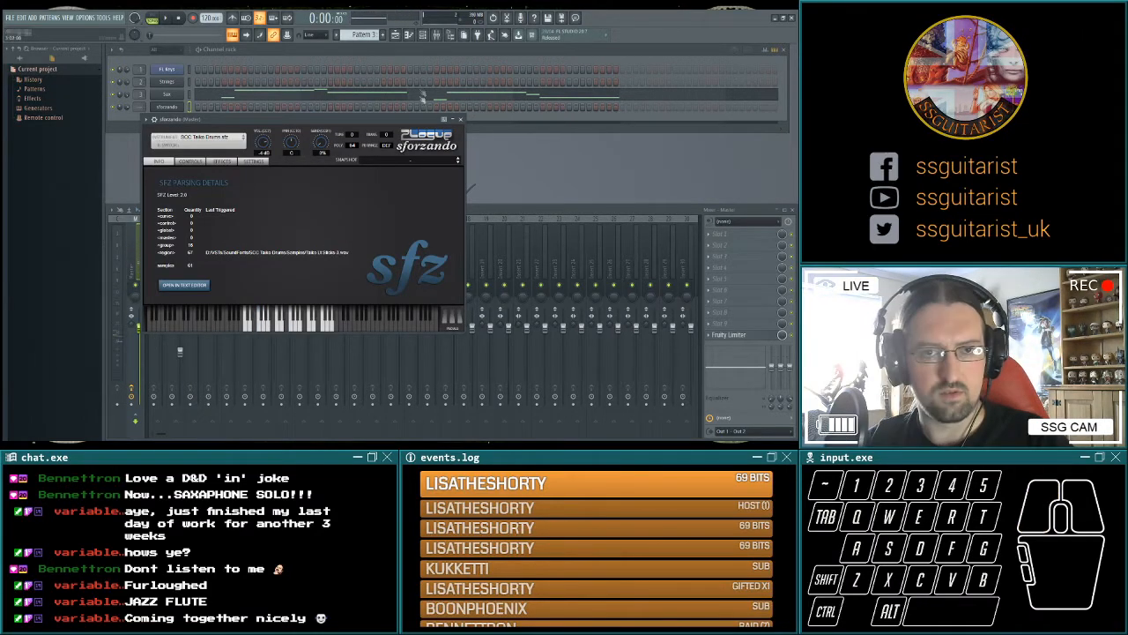
left_click_drag(393, 121, 525, 147)
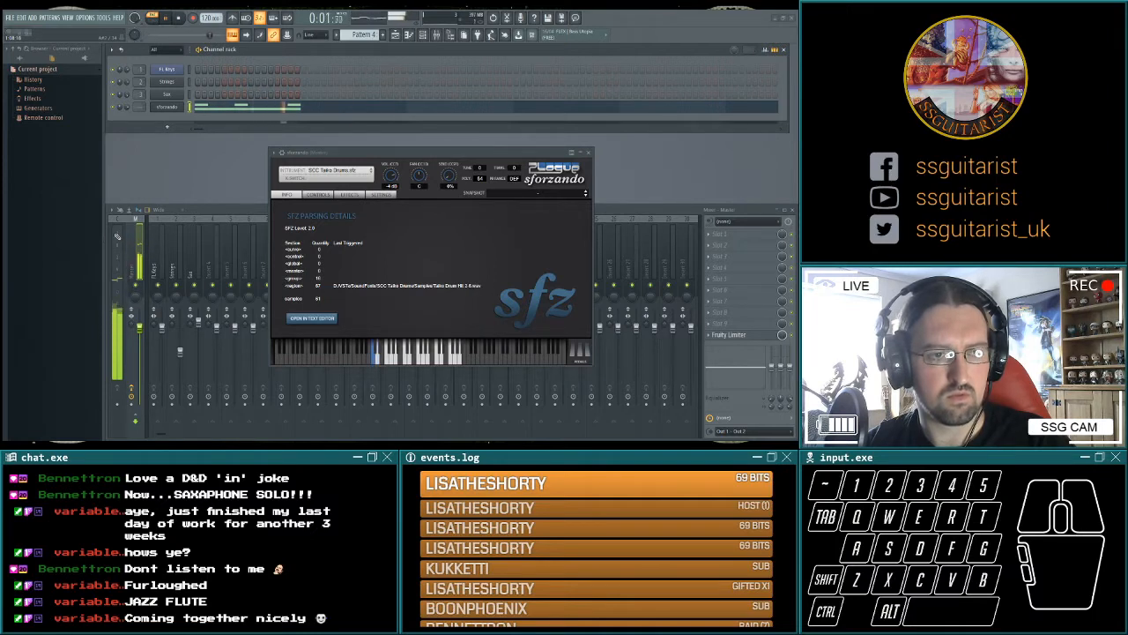
Listen to the taiko pattern and check the Pattern 4 clips on Track 4 of the Playlist.
key("space")
left_click(37, 185)
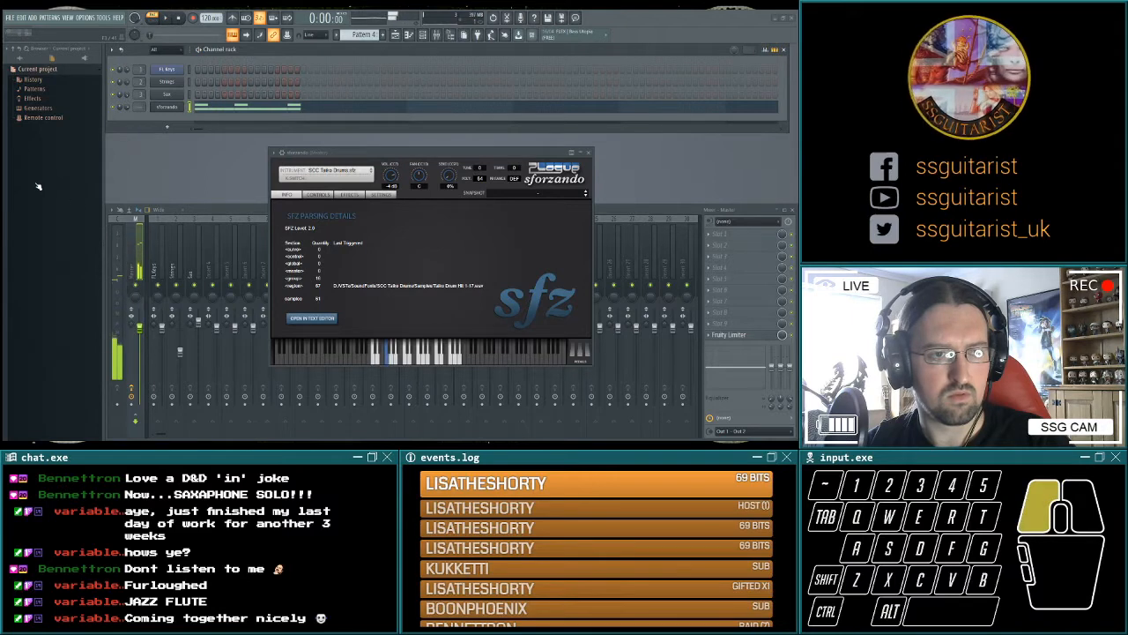
key("space")
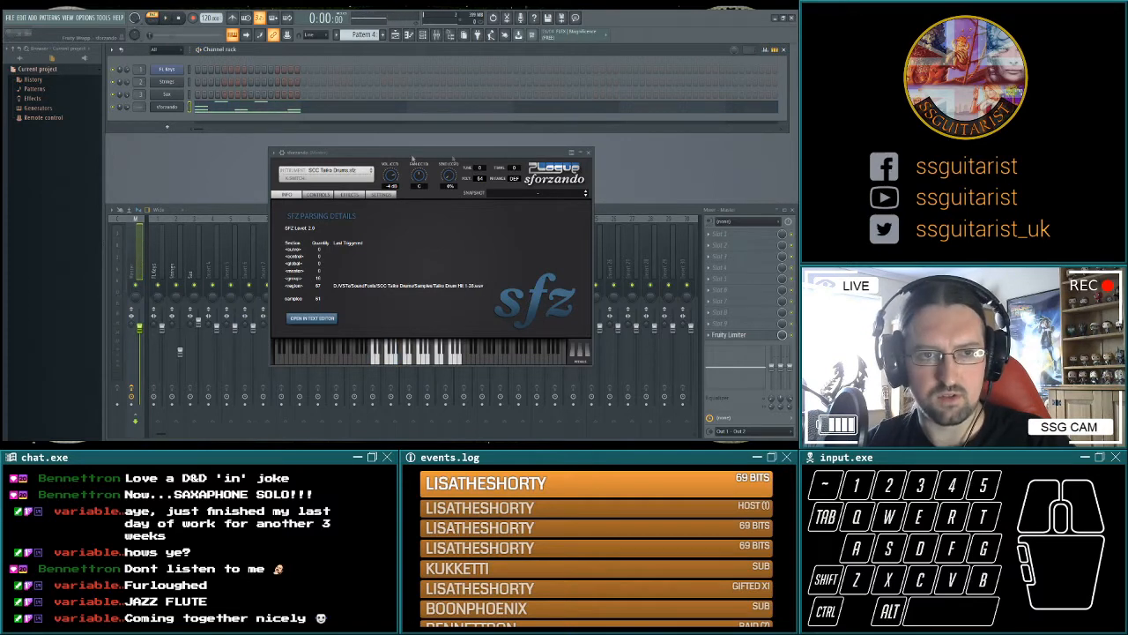
left_click(396, 35)
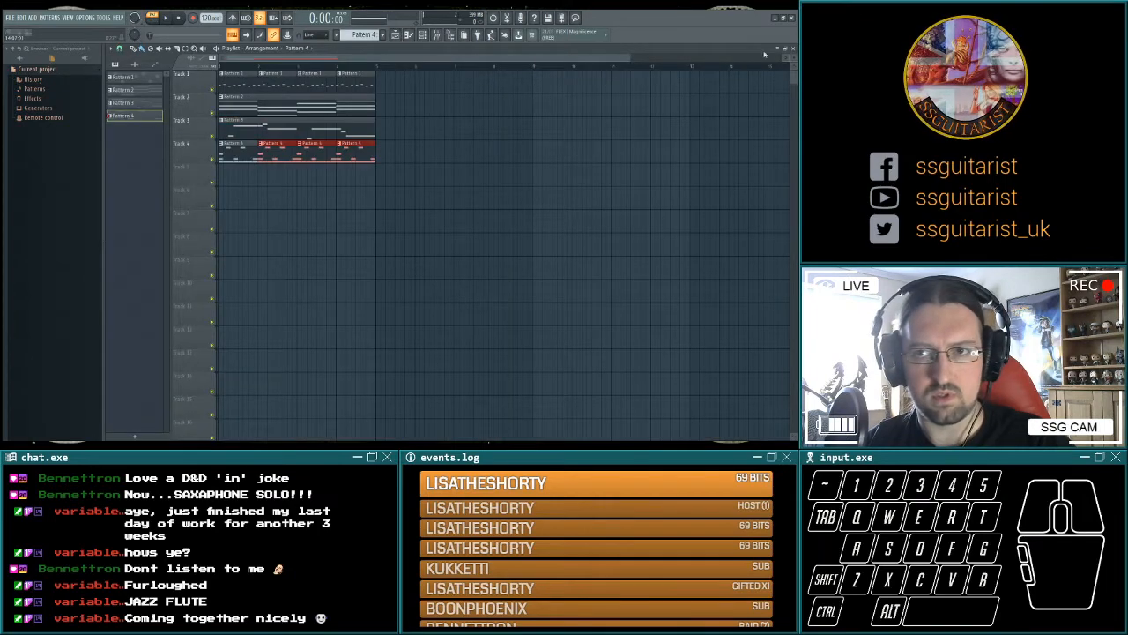
left_click(793, 49)
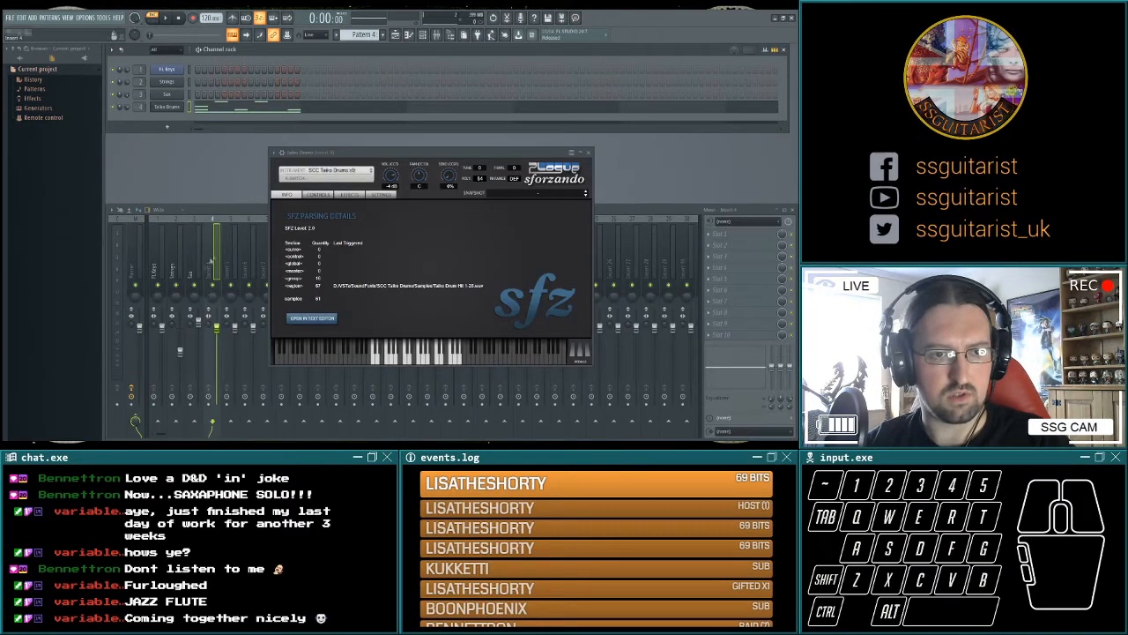
Solo mixer insert 4 for the Taiko Drums and play the arrangement in song mode.
right_click(213, 285)
left_click(156, 24)
left_click(165, 18)
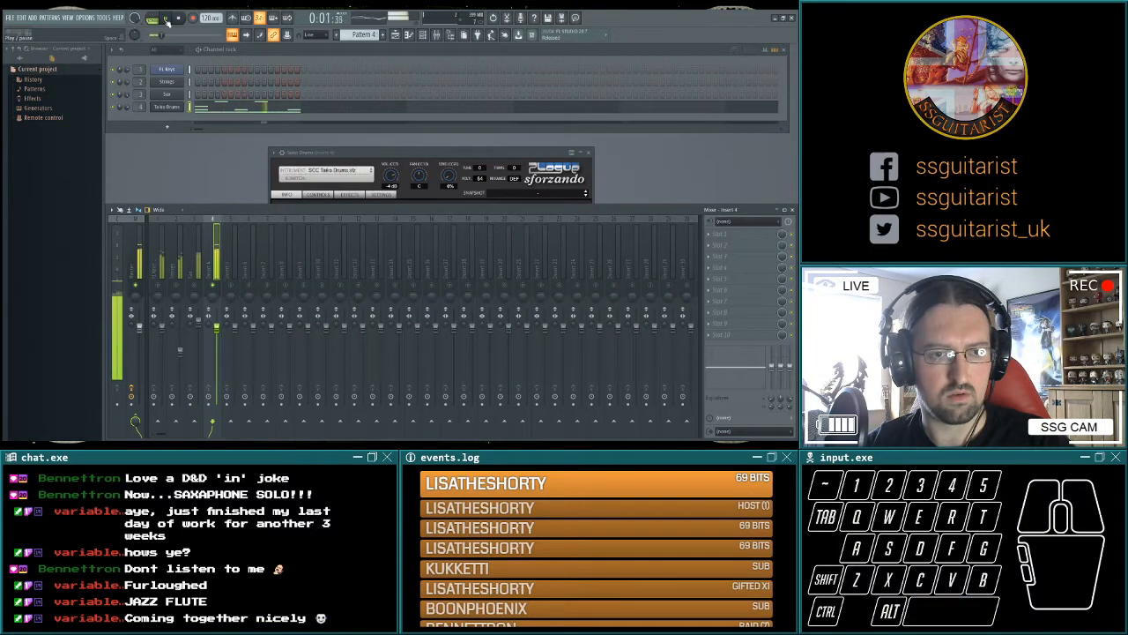
left_click(180, 19)
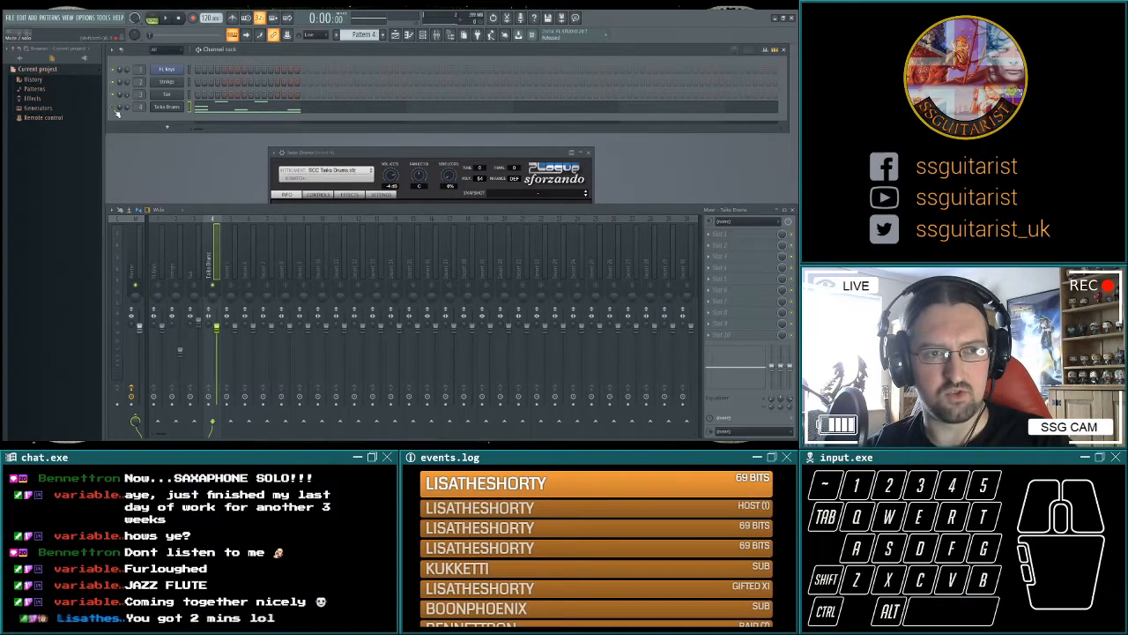
Balance the mix during playback by lowering the Strings, Sax and FL Keys levels and fine-tuning the Taiko Drums level.
key("space")
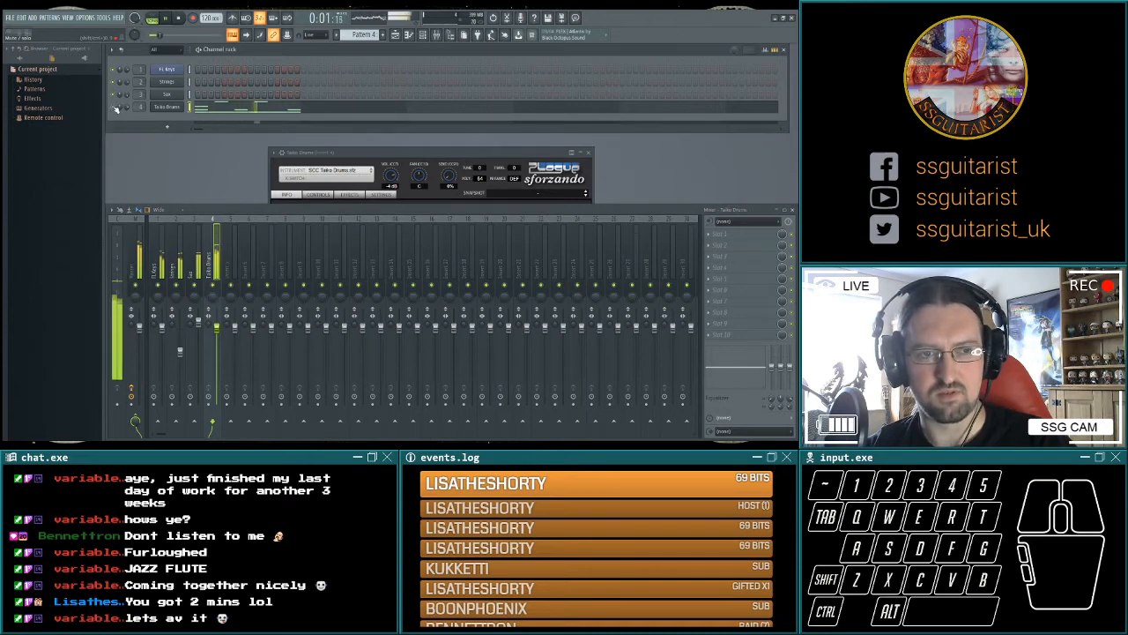
left_click_drag(216, 328, 180, 357)
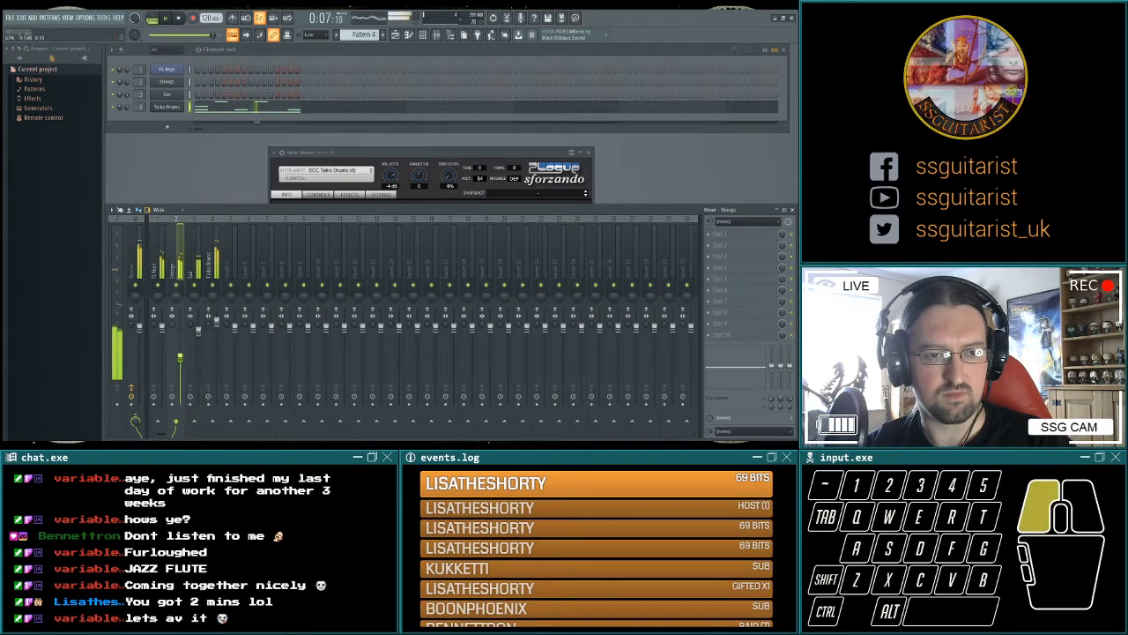
left_click(199, 333)
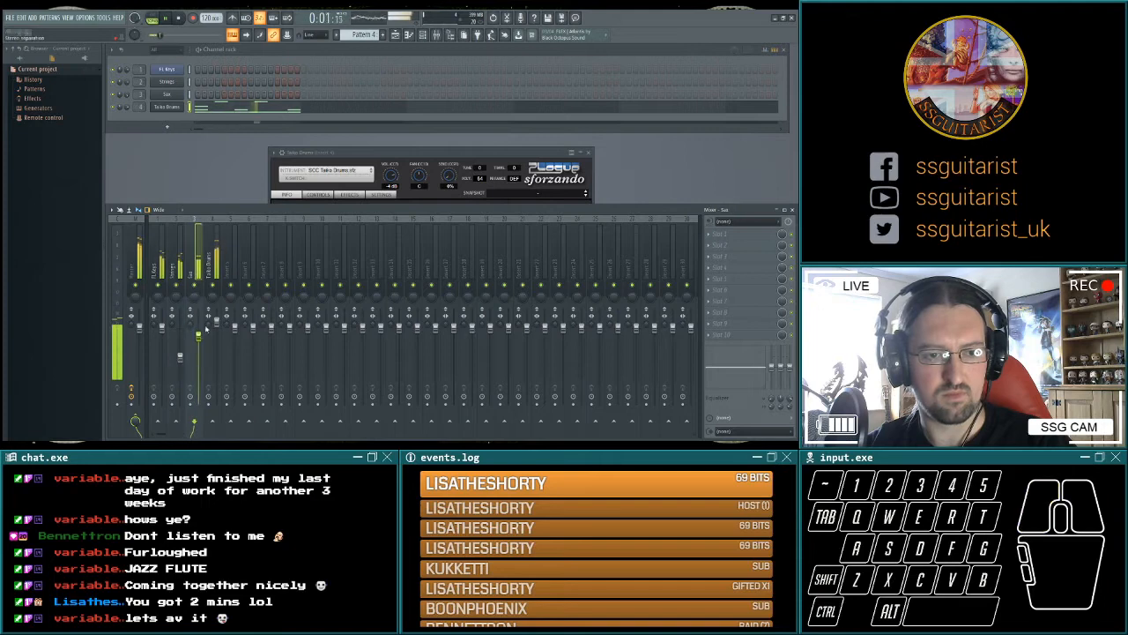
left_click_drag(217, 323, 218, 327)
left_click(217, 327)
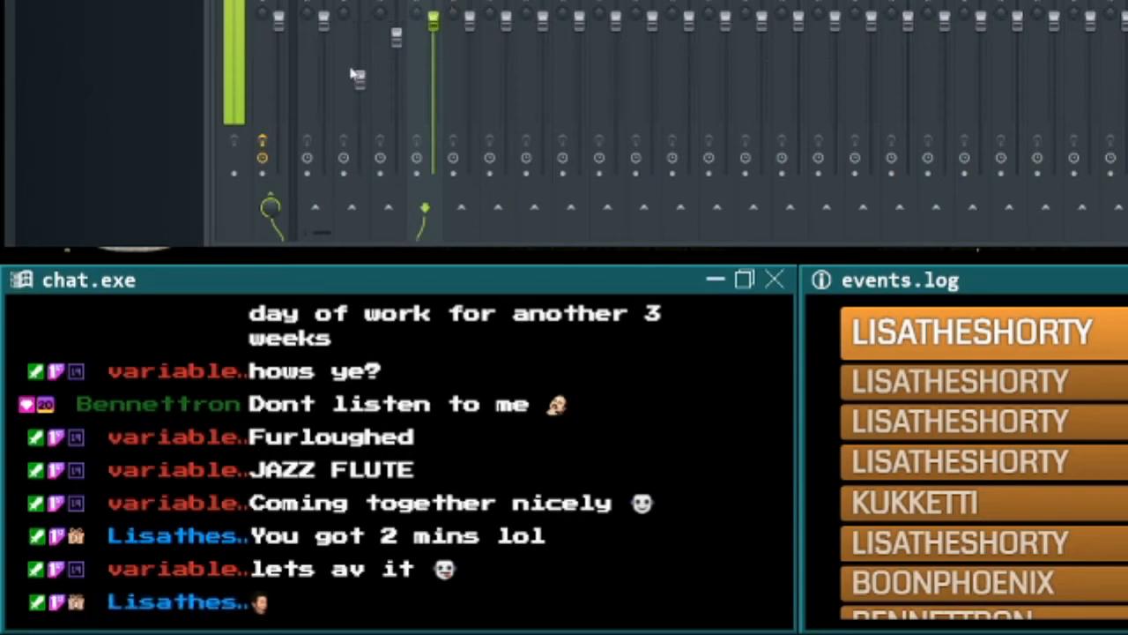
left_click_drag(324, 29, 325, 35)
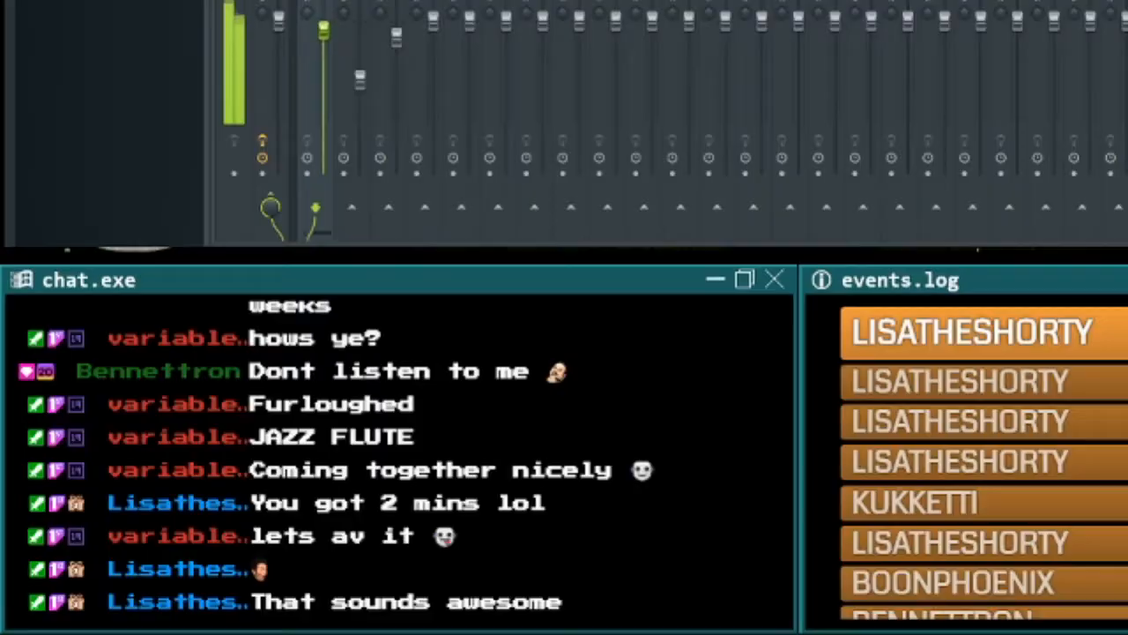
left_click(180, 358)
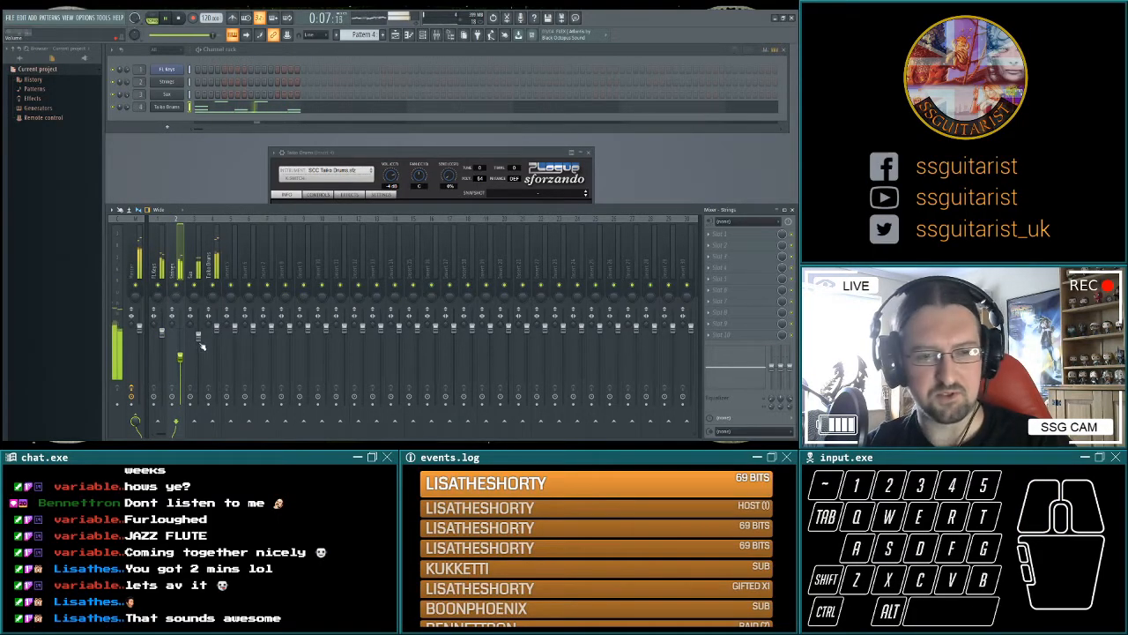
key("space")
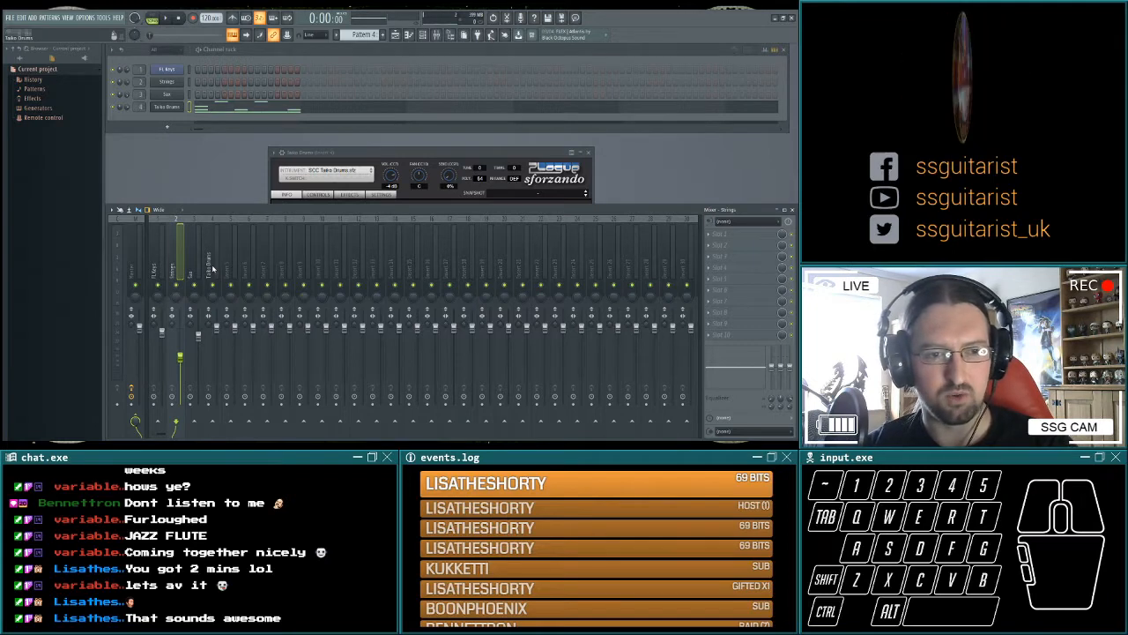
Solo the Sax mixer track and load Fruity parametric EQ 2 into its first effect slot.
left_click(211, 267)
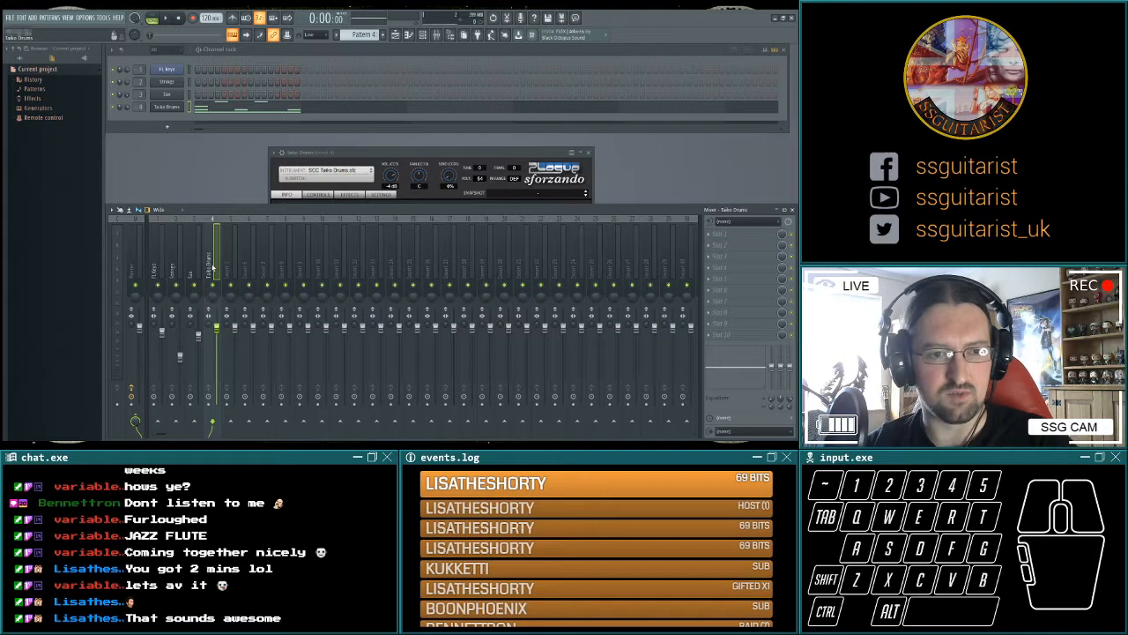
left_click(192, 269)
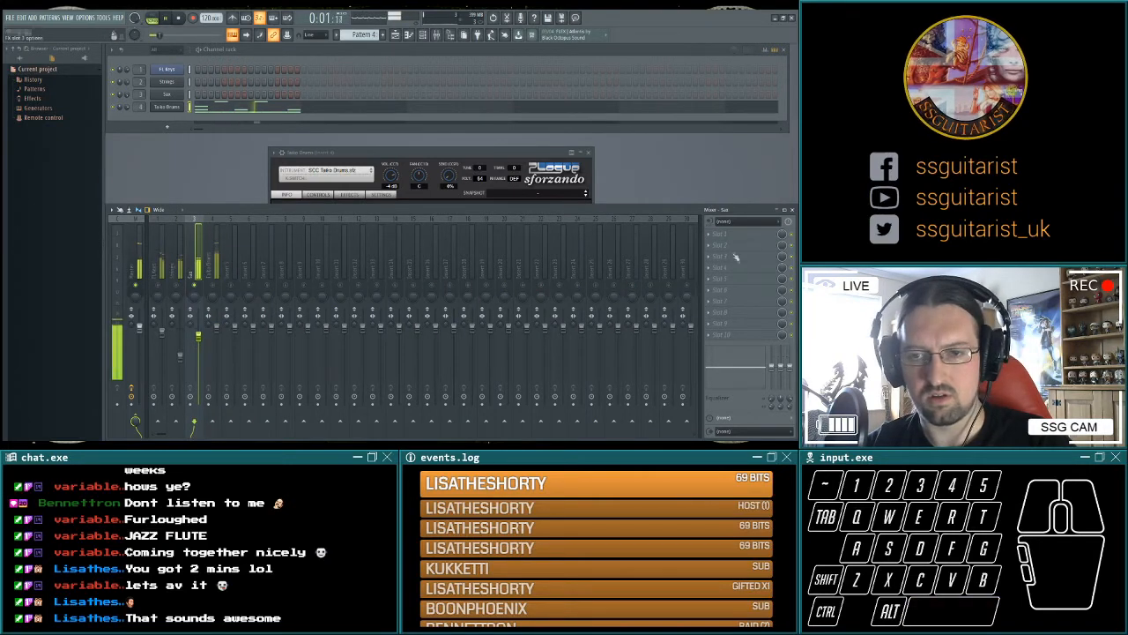
key("space")
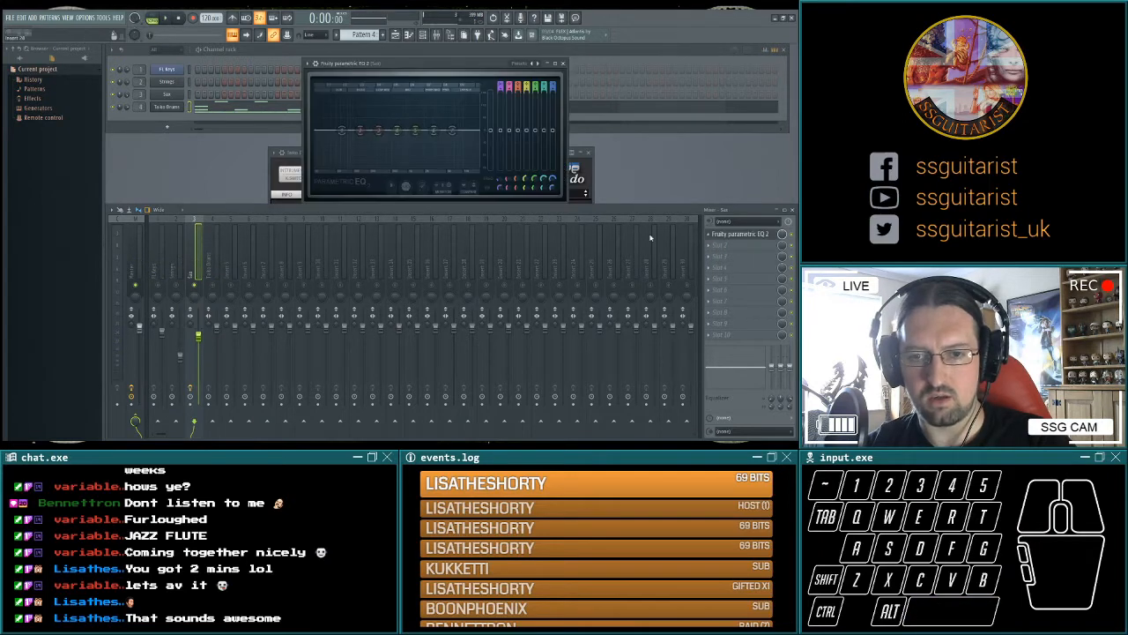
Roll off the Sax's high frequencies during playback by turning the EQ's highest band into a low-pass filter.
key("space")
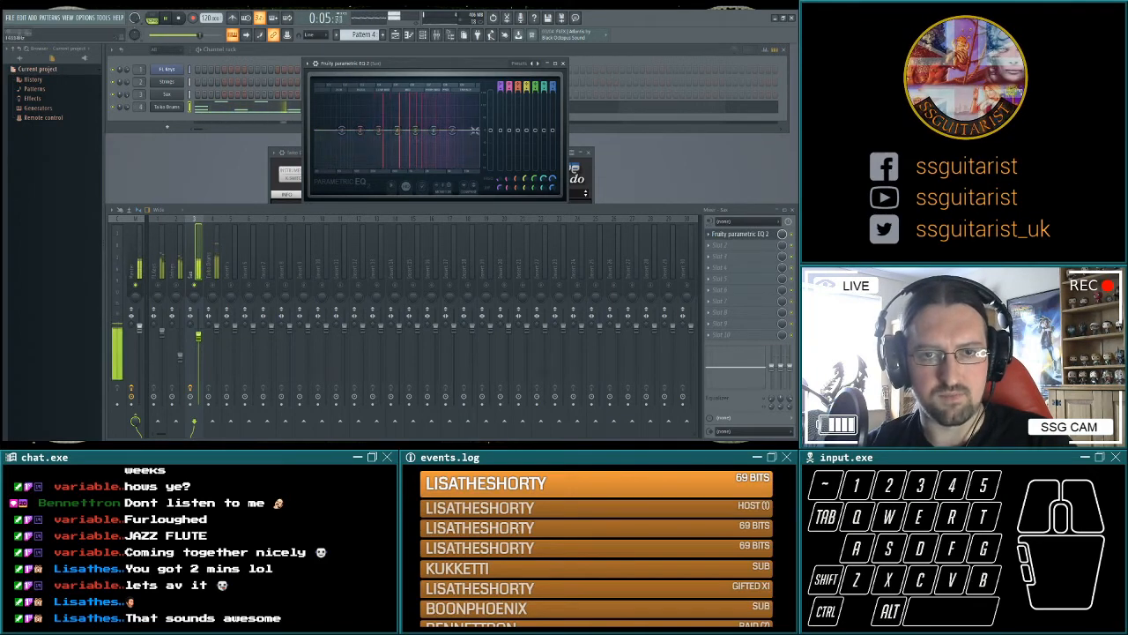
left_click_drag(454, 133, 461, 133)
right_click(460, 133)
left_click(475, 157)
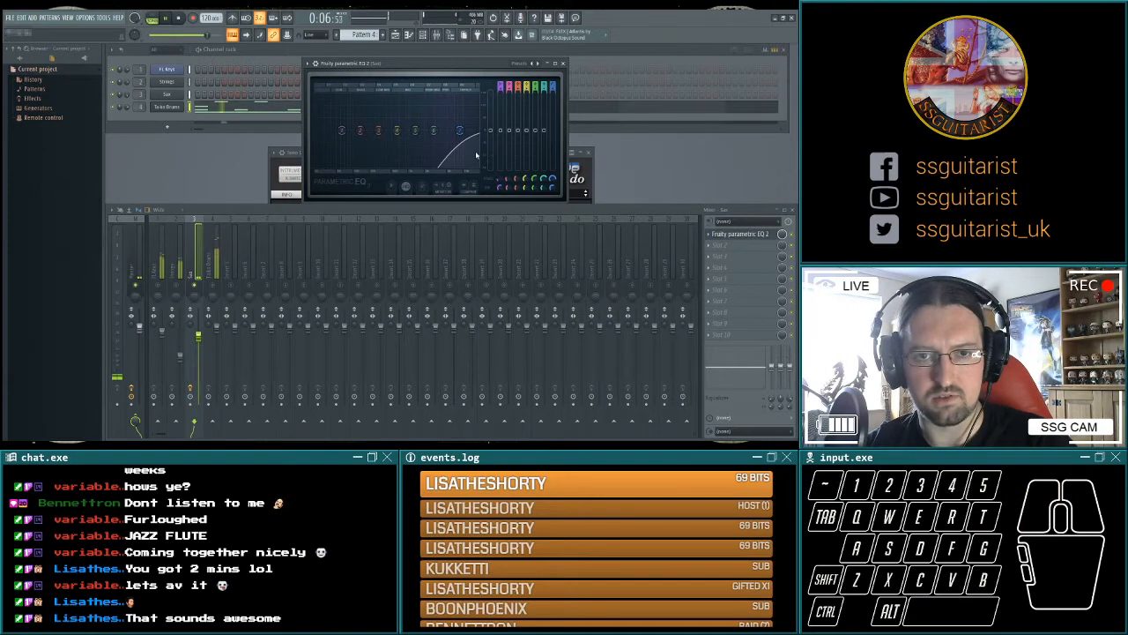
left_click(477, 153)
left_click_drag(461, 133, 459, 134)
left_click(458, 132)
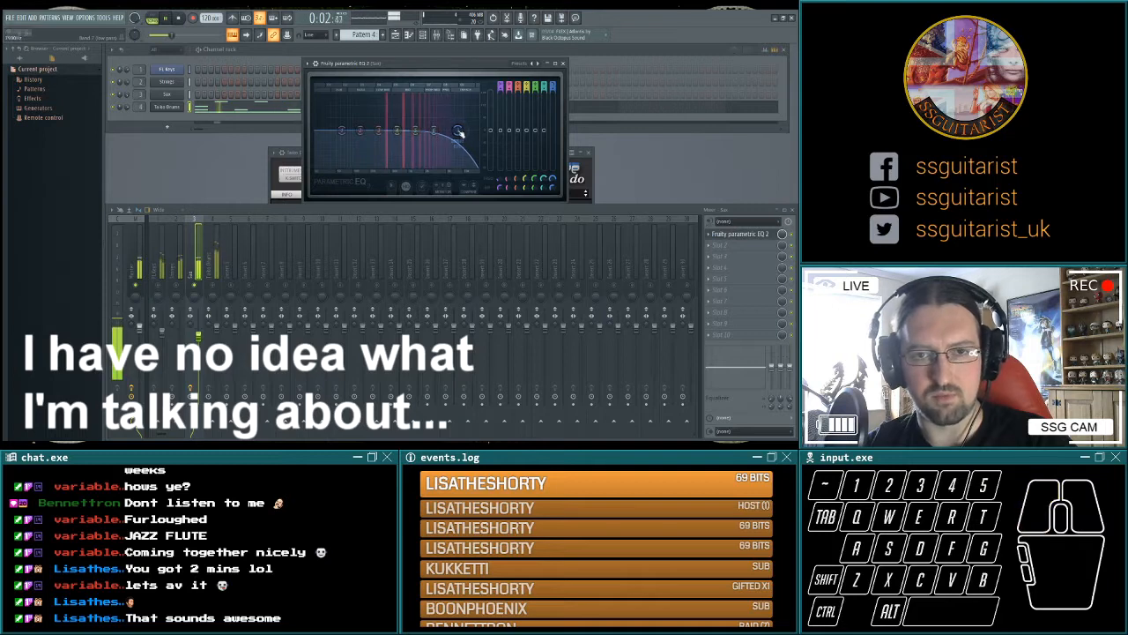
Cut the Sax's low frequencies with a high-pass curve on EQ band 1 and shift band 2 slightly higher.
left_click(361, 132)
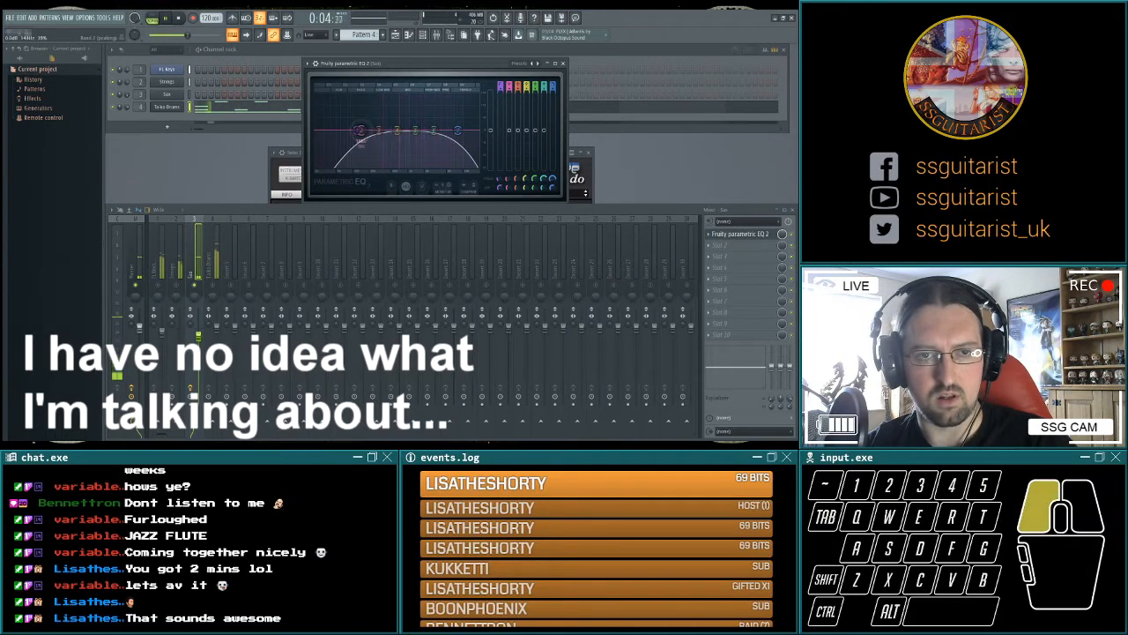
left_click_drag(362, 131, 386, 131)
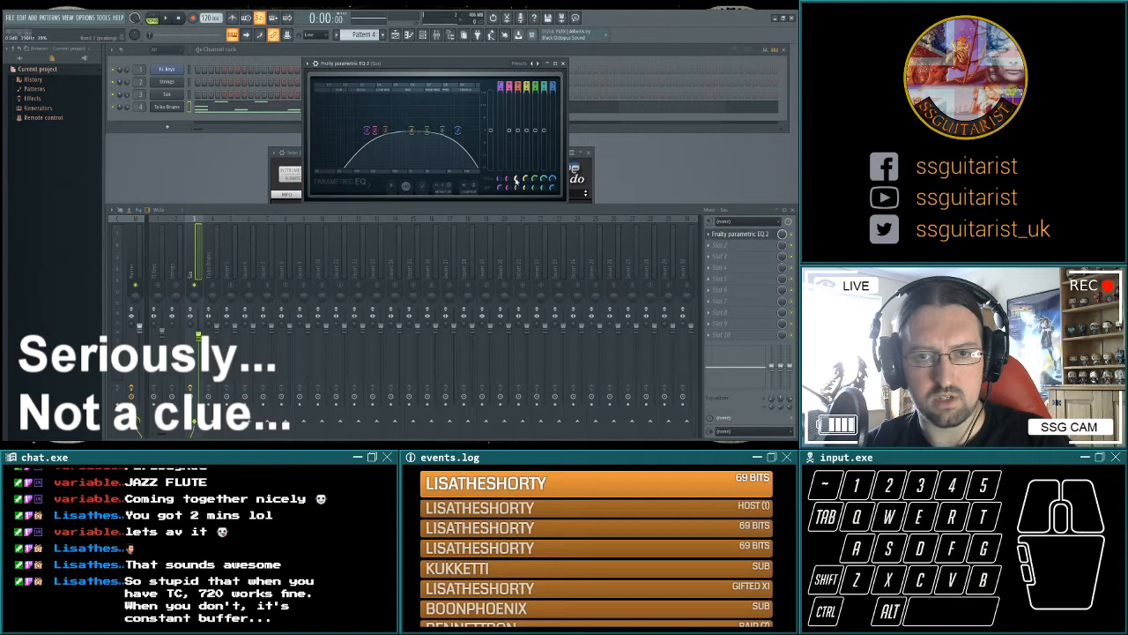
left_click_drag(516, 179, 508, 171)
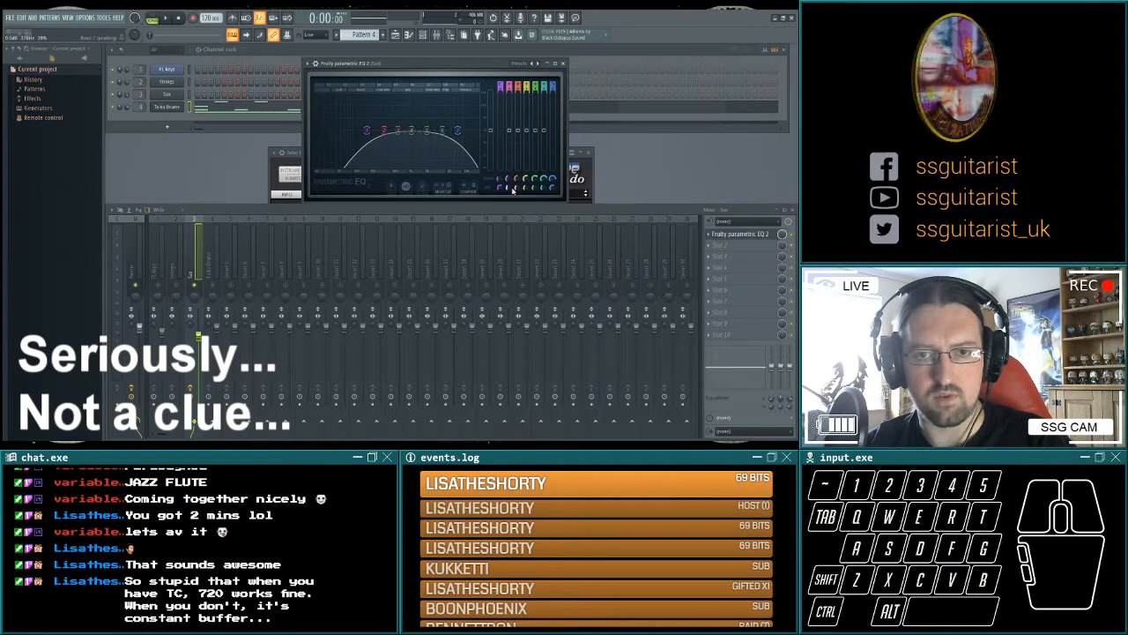
Sweep a boosted EQ band 2 through the Sax's low mids during playback and turn it into a moderate cut.
key("space")
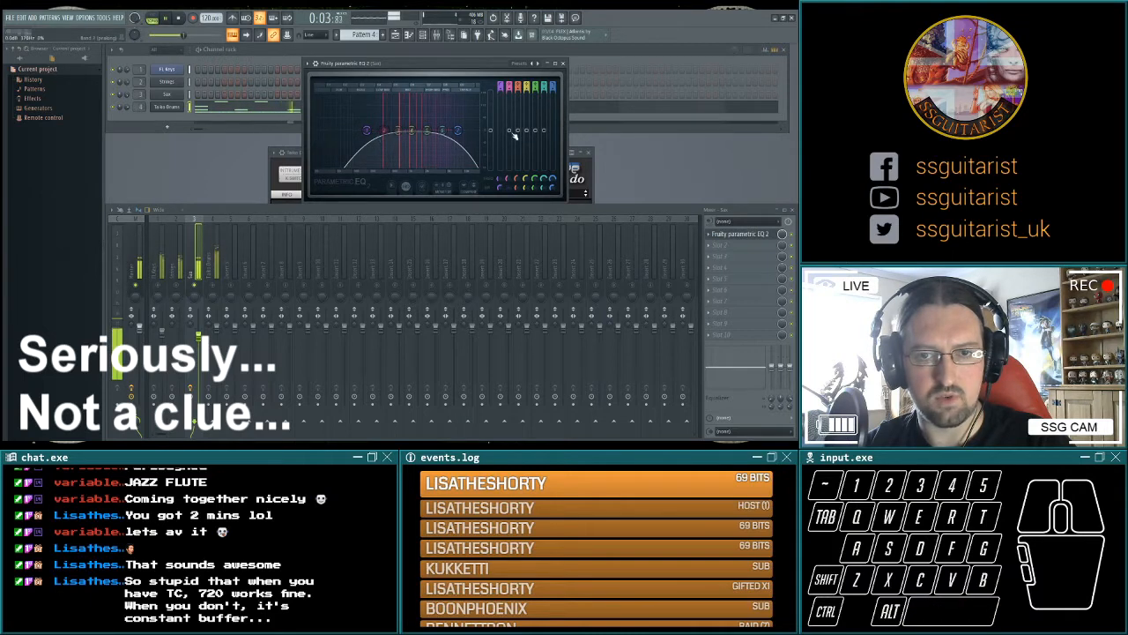
left_click_drag(510, 131, 510, 91)
left_click_drag(507, 179, 508, 174)
left_click_drag(401, 100, 400, 142)
Sweep a boosted EQ band 6 through the Sax's upper range, narrow it and turn it into a deep notch.
left_click_drag(544, 178, 544, 176)
left_click_drag(545, 131, 544, 92)
mouse_move(544, 187)
left_mouse_down()
mouse_move(544, 199)
mouse_move(544, 183)
left_mouse_up()
left_click_drag(544, 93, 544, 168)
Raise the EQ's main output level slightly to compensate for the cuts and close the Sax EQ.
left_click_drag(490, 130, 490, 122)
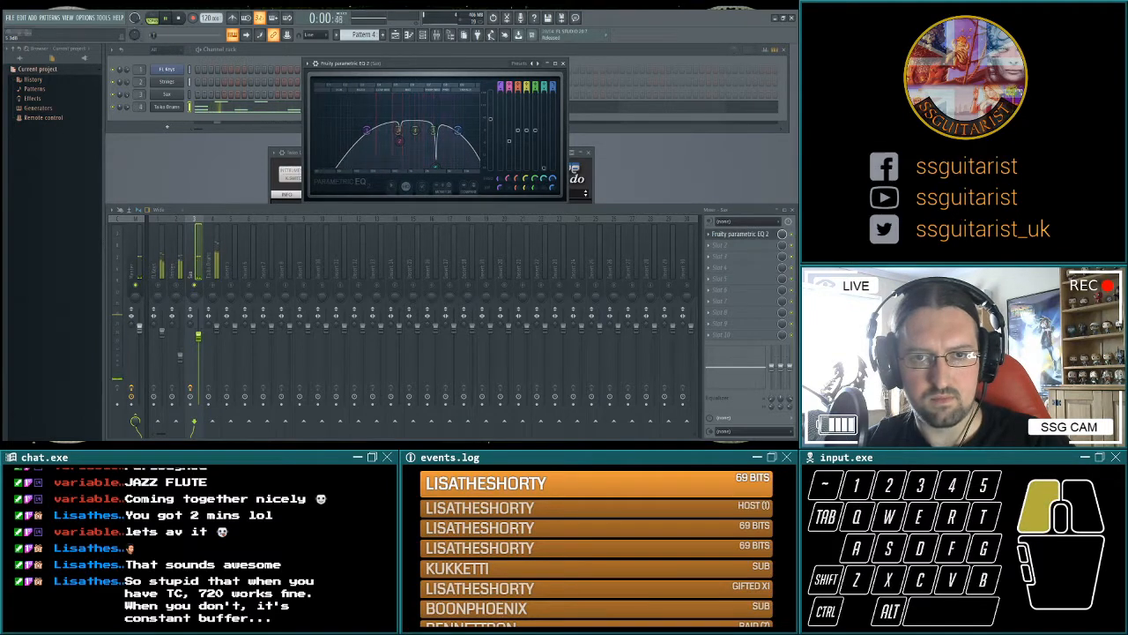
left_click_drag(490, 121, 490, 123)
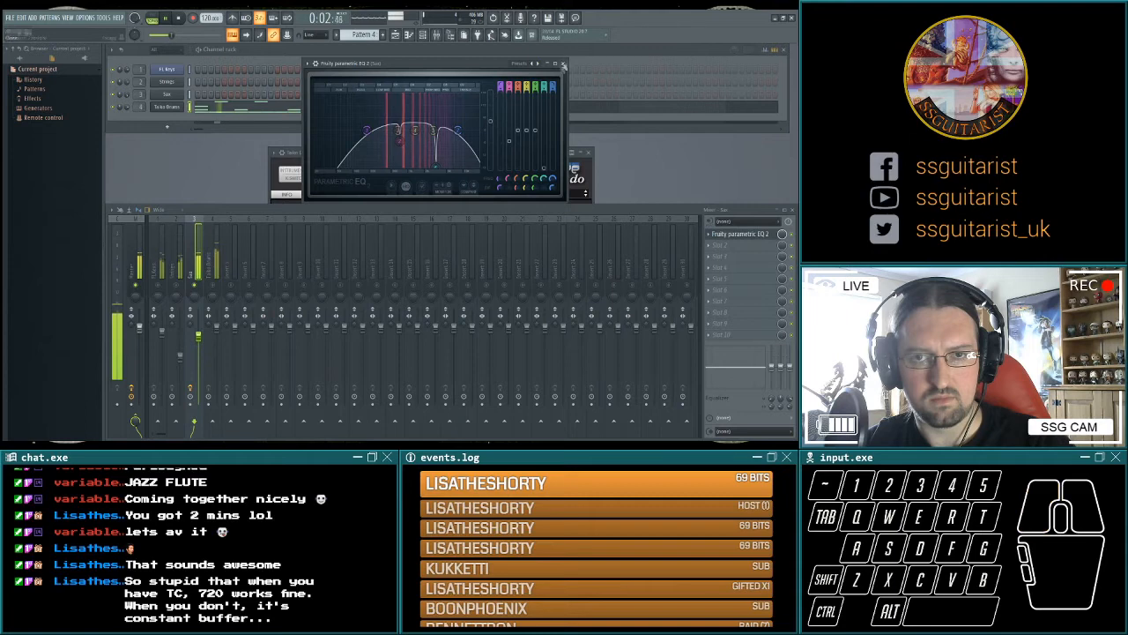
left_click(563, 63)
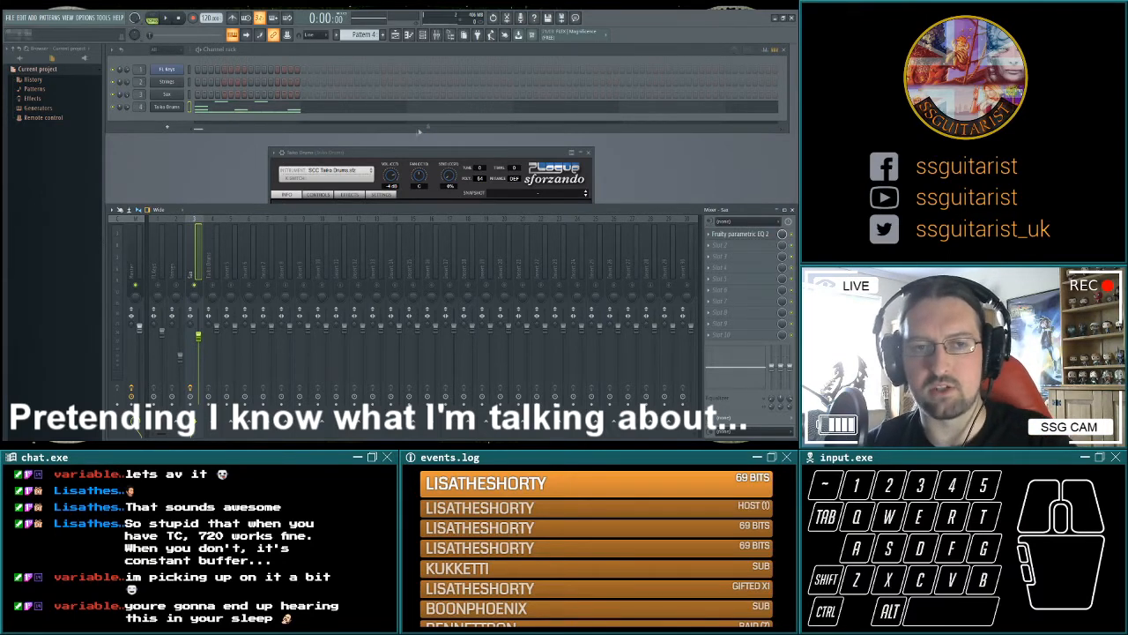
Bring the Taiko Drums sforzando window to the front and reposition it over the mixer.
left_click(426, 154)
left_click_drag(424, 155, 427, 142)
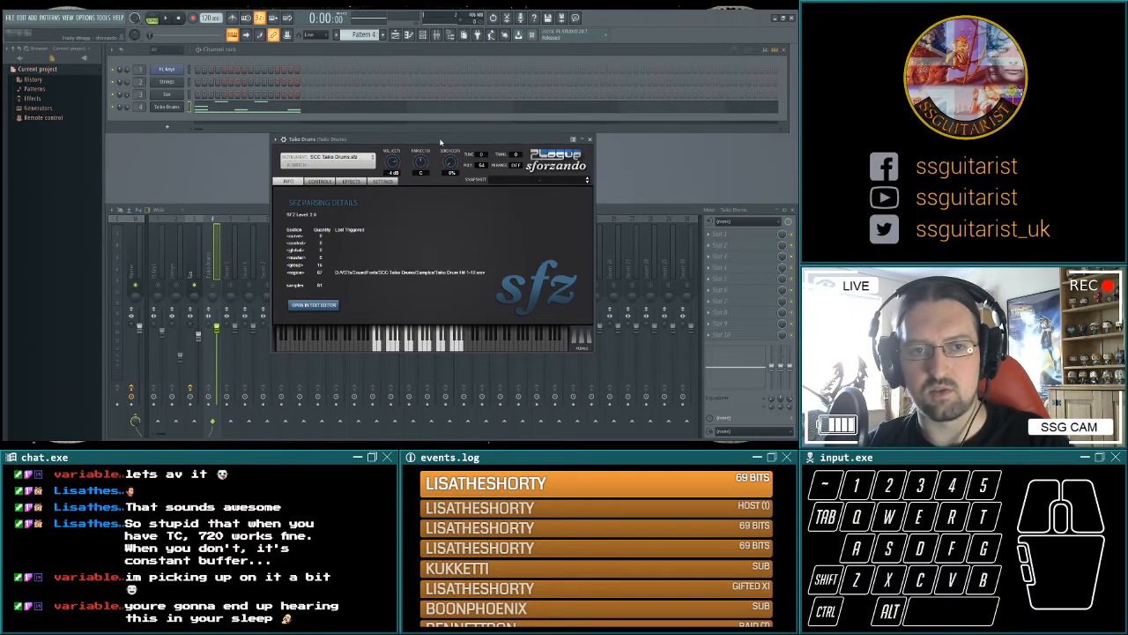
left_click_drag(441, 141, 441, 150)
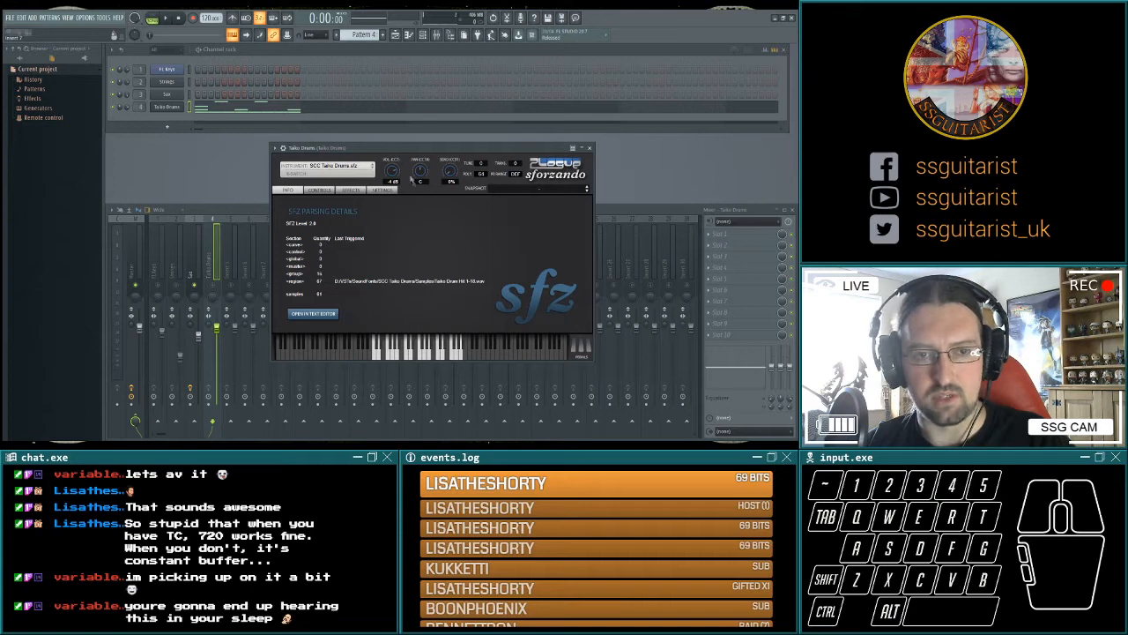
left_click_drag(390, 152, 370, 141)
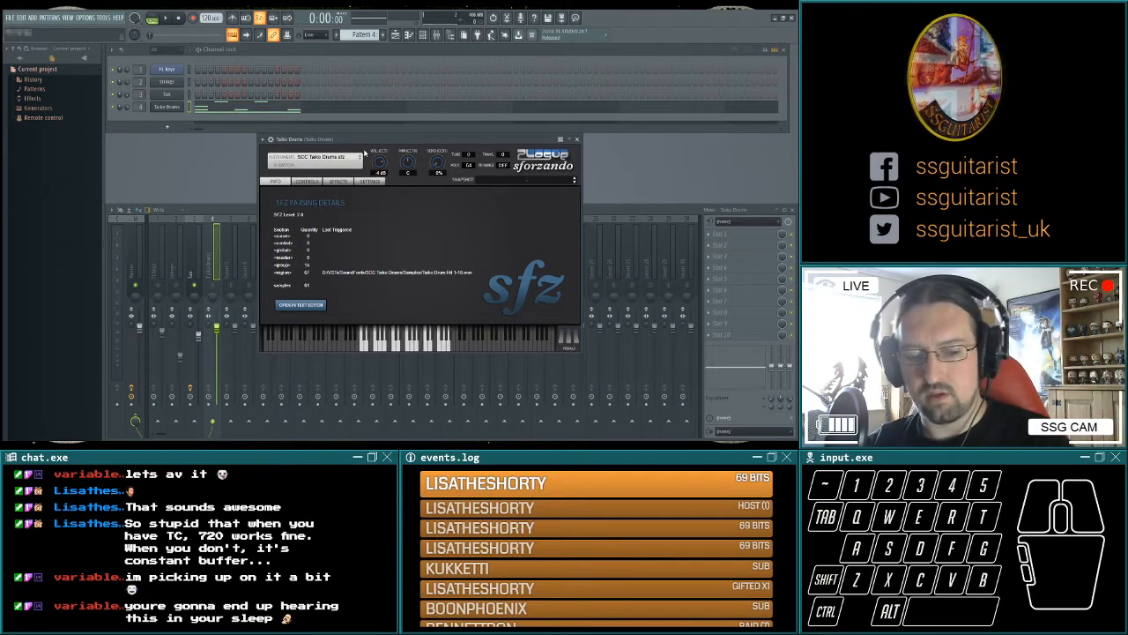
Close the Taiko Drums instrument window, add Fruity Parametric EQ 2 to the Strings mixer track, and roll off its lowest and highest frequencies.
key("Escape")
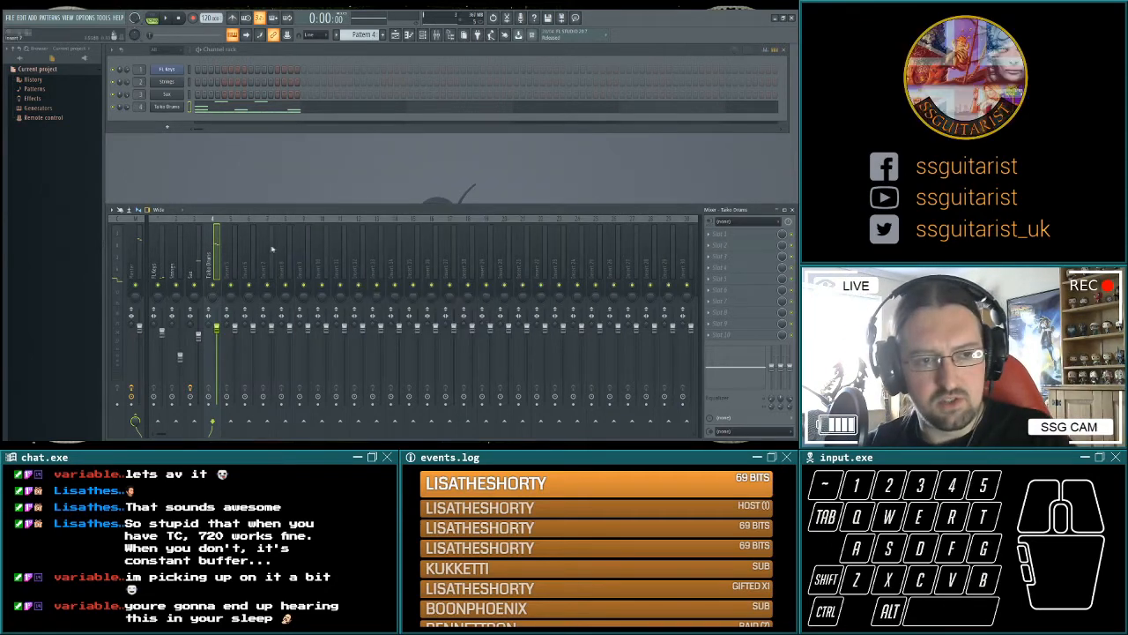
left_click(177, 265)
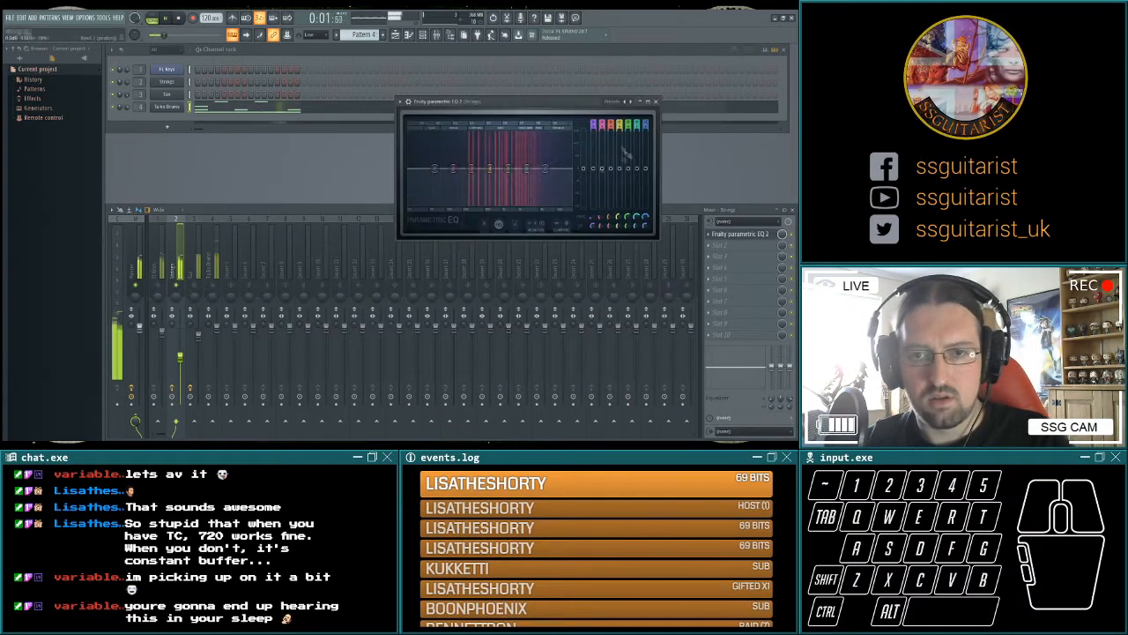
right_click(436, 168)
left_click(454, 190)
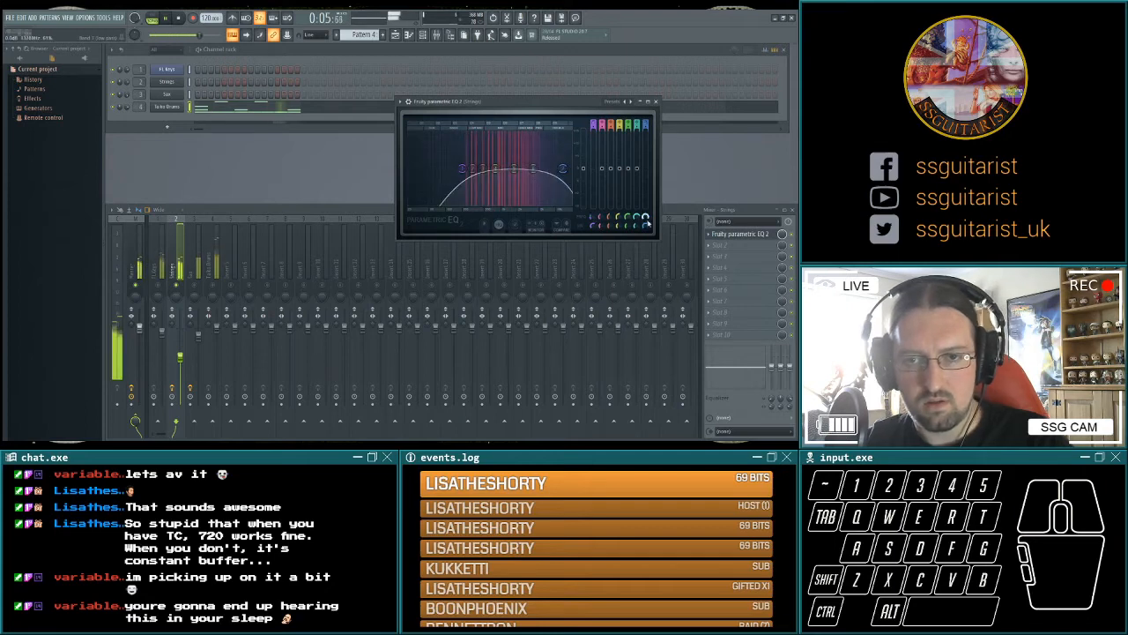
left_click_drag(547, 168, 555, 168)
Sweep narrow boosted bands through the Strings EQ during playback, turn them into cuts and close the EQ.
mouse_move(476, 169)
left_mouse_down()
mouse_move(477, 144)
mouse_move(477, 157)
left_mouse_up()
left_click_drag(539, 169, 539, 133)
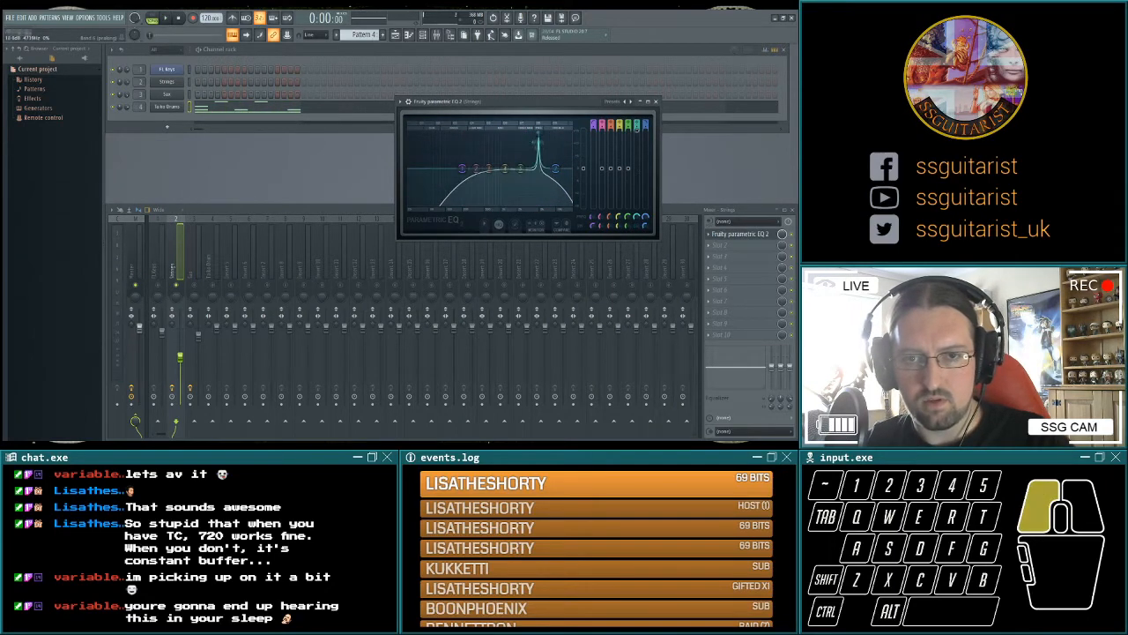
key("space")
left_click_drag(637, 132, 637, 206)
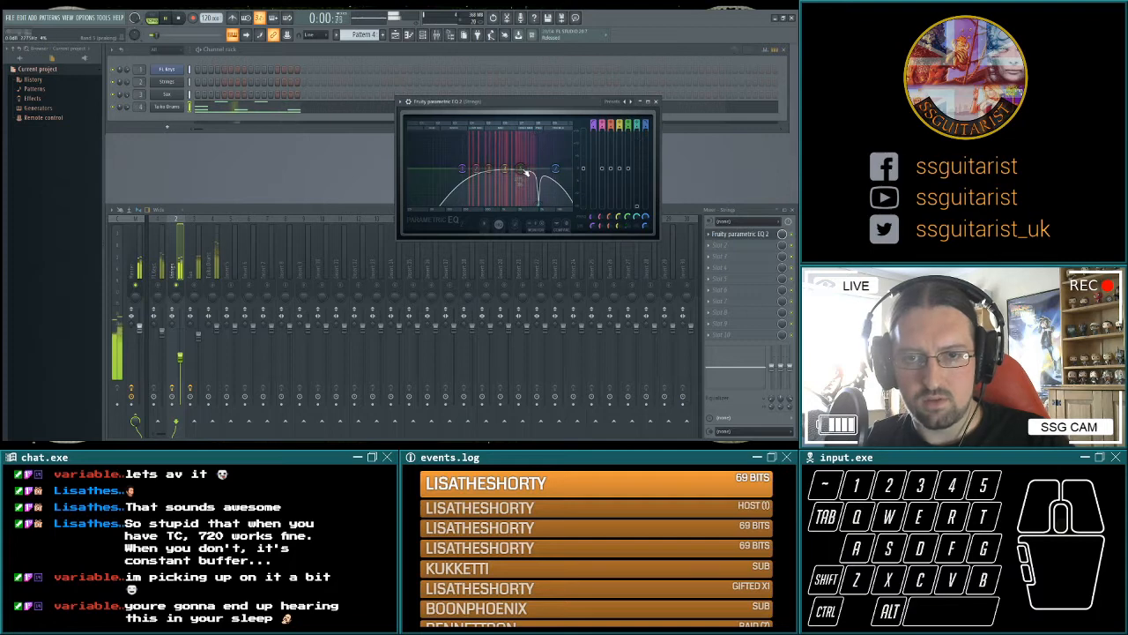
left_click_drag(521, 169, 505, 196)
left_click(656, 101)
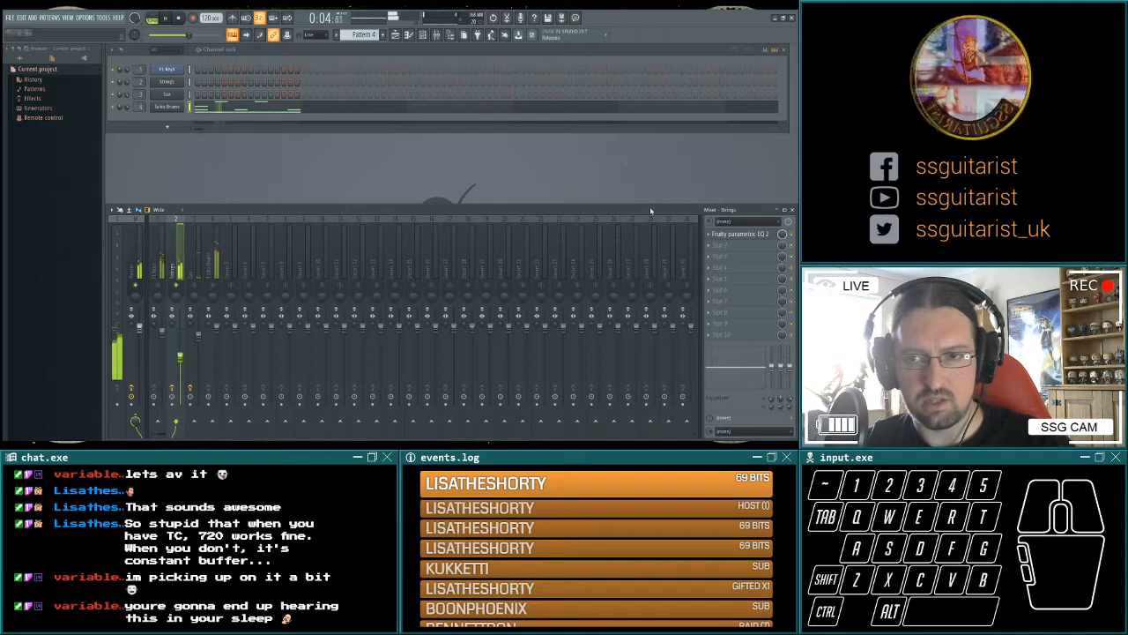
key("space")
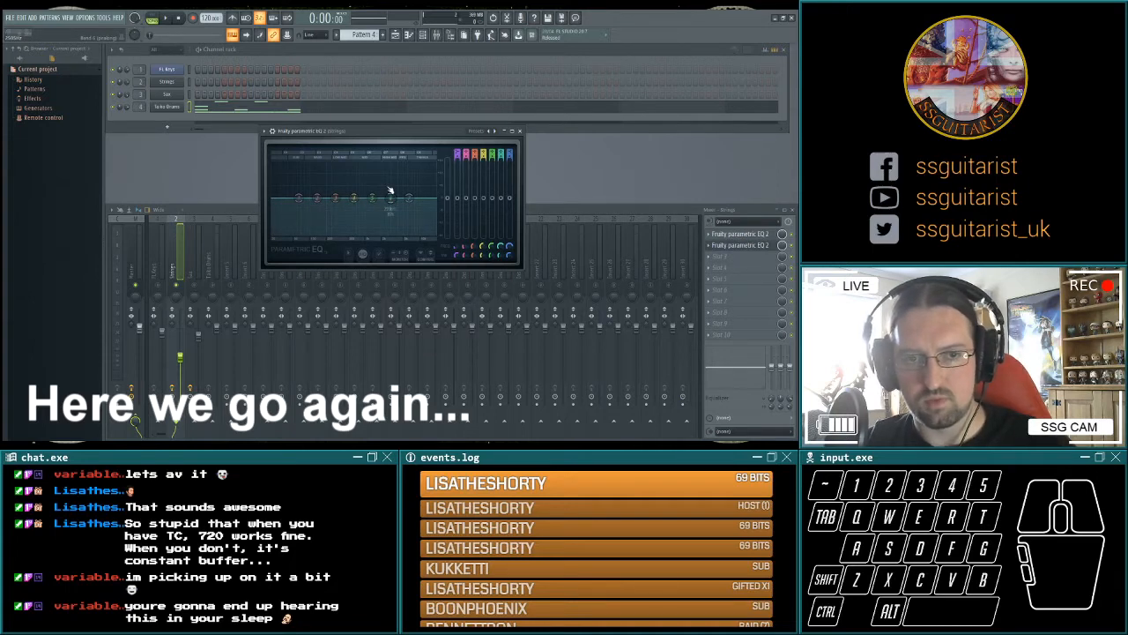
Add a second Fruity Parametric EQ 2 on Strings and shape it during playback with gentle mid boosts and a high shelf boost on band 7.
key("space")
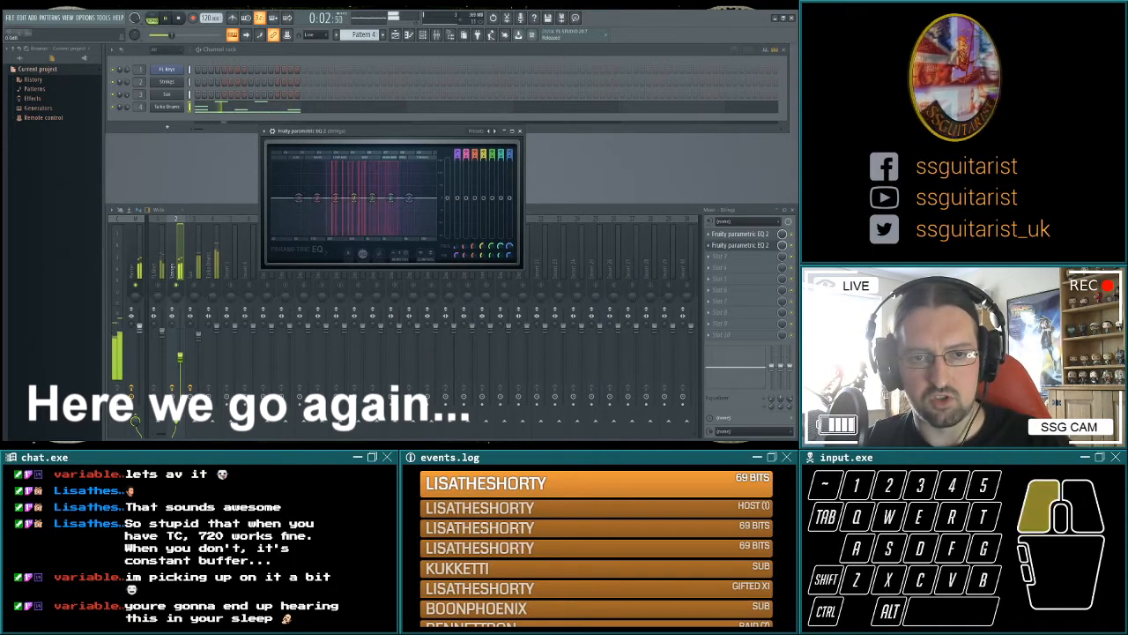
left_click_drag(448, 173, 500, 196)
left_click_drag(510, 199, 509, 177)
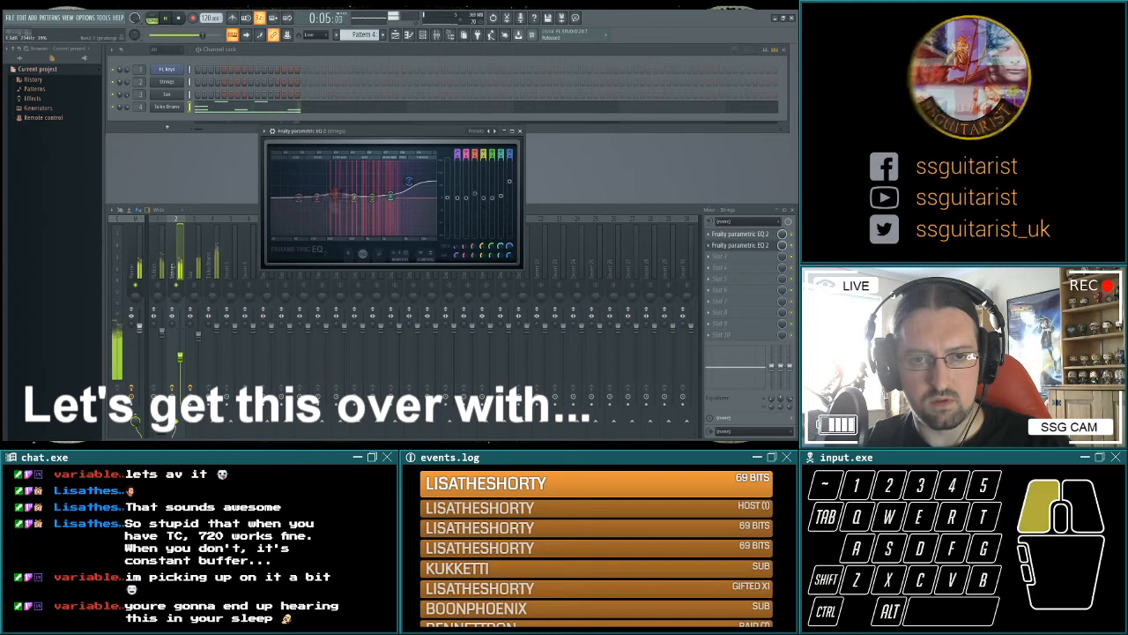
mouse_move(492, 190)
left_mouse_down()
mouse_move(474, 187)
mouse_move(492, 171)
mouse_move(483, 211)
mouse_move(483, 192)
mouse_move(509, 178)
left_mouse_up()
left_click(458, 199)
Compare the second Strings EQ on and off, raise its main output level slightly and close it.
left_click(792, 244)
left_click(493, 193)
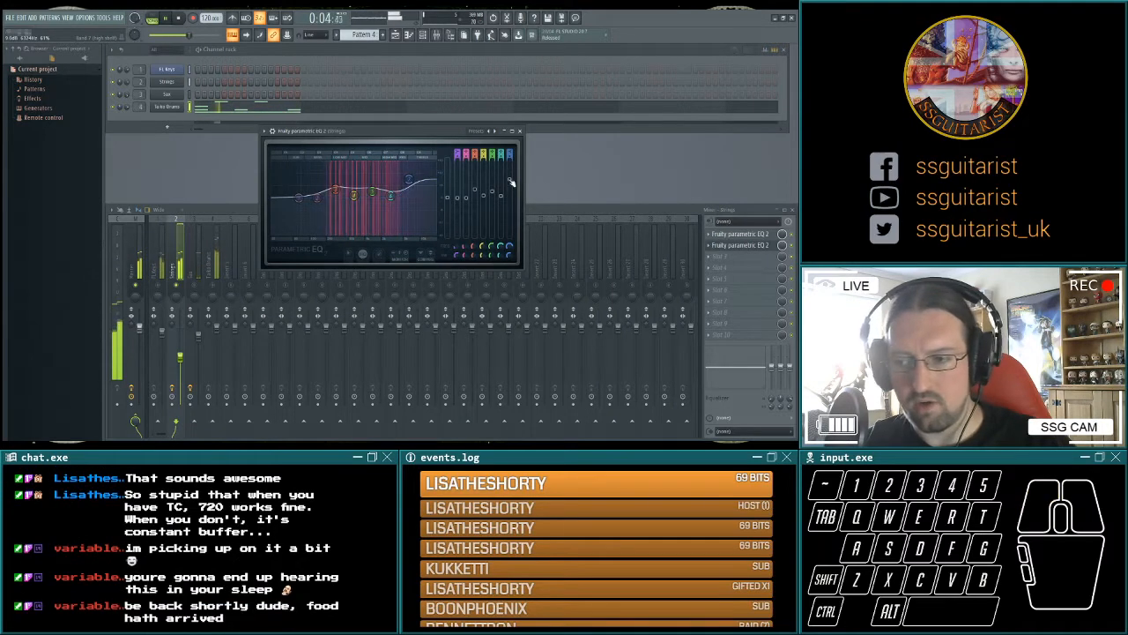
left_click(794, 252)
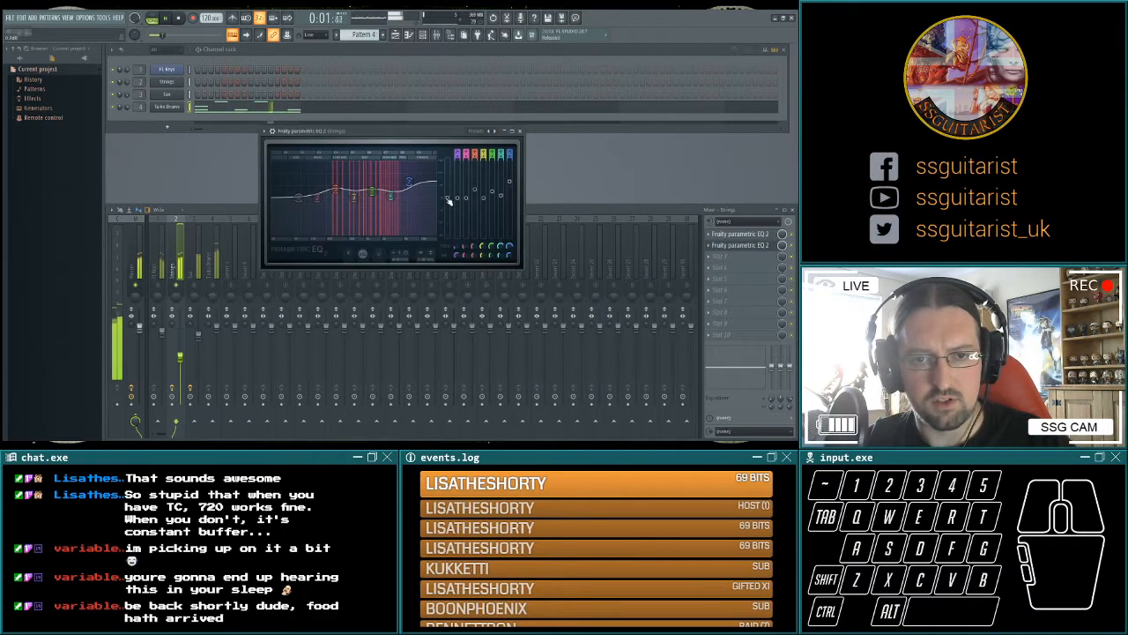
left_click_drag(448, 198, 448, 188)
left_click(520, 130)
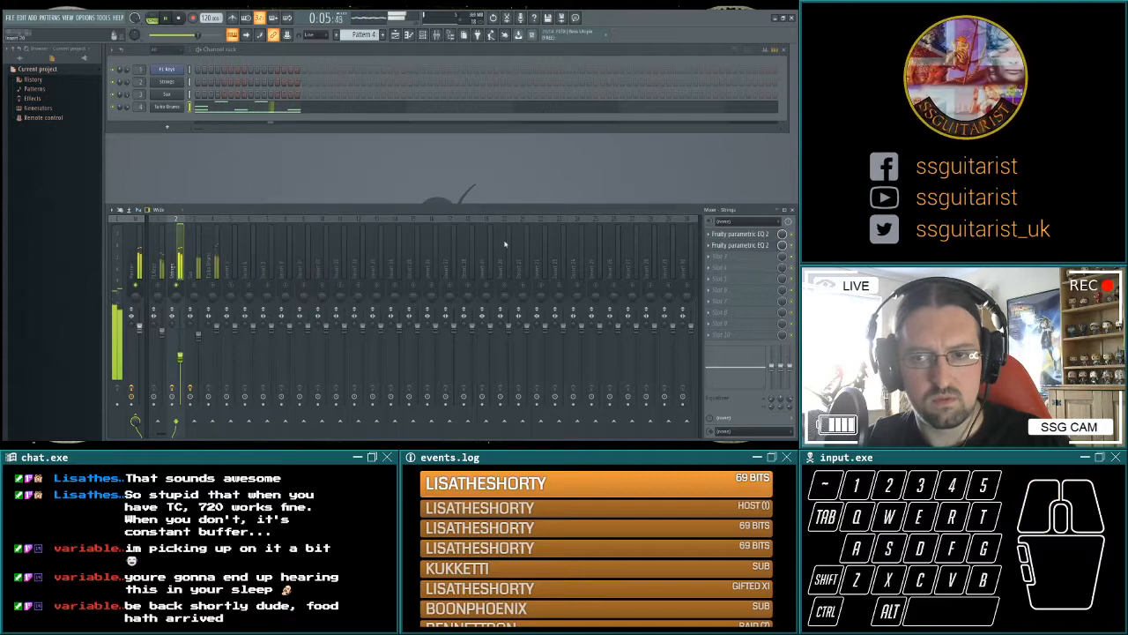
Rebalance the mix during playback by adjusting the Strings fader and raising the Sax fader to 100%.
key("space")
left_click_drag(181, 343, 181, 348)
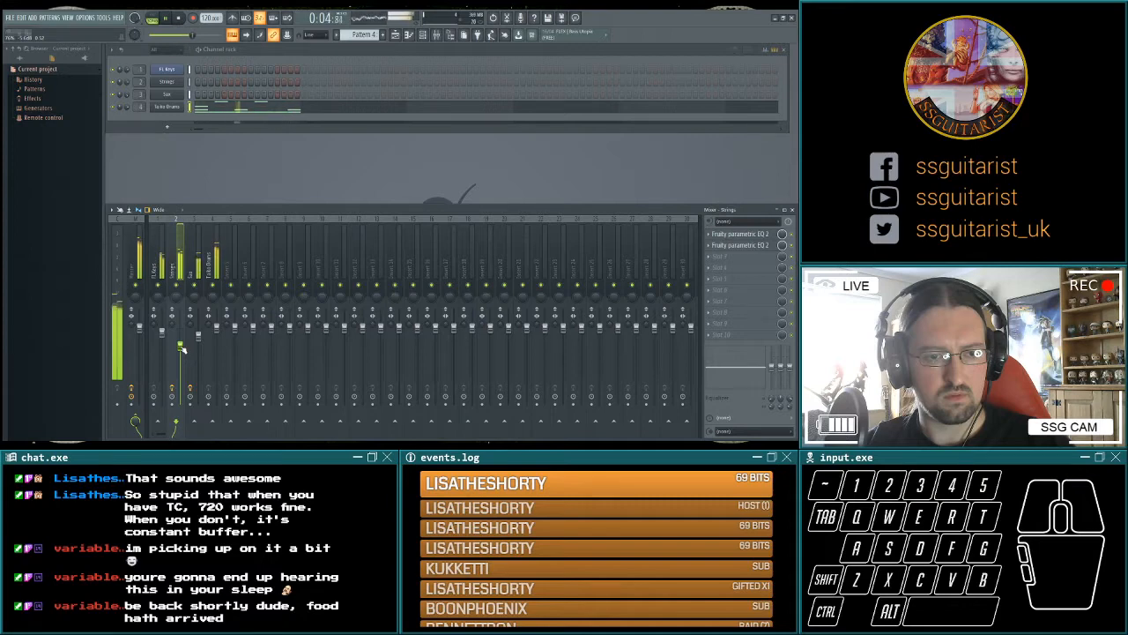
left_click_drag(199, 337, 199, 329)
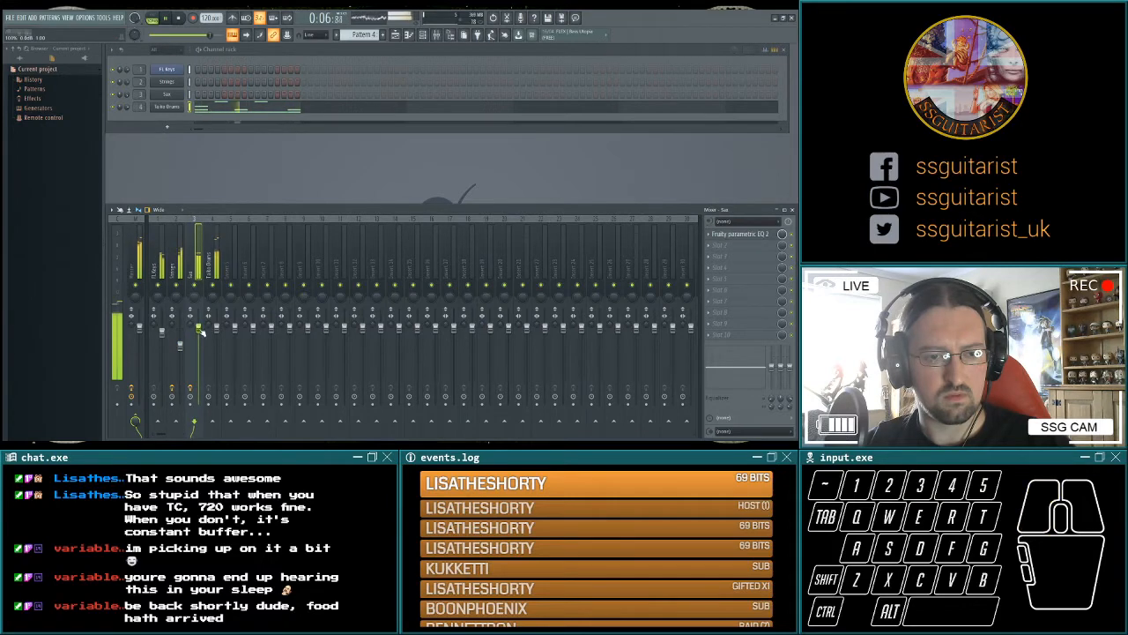
key("space")
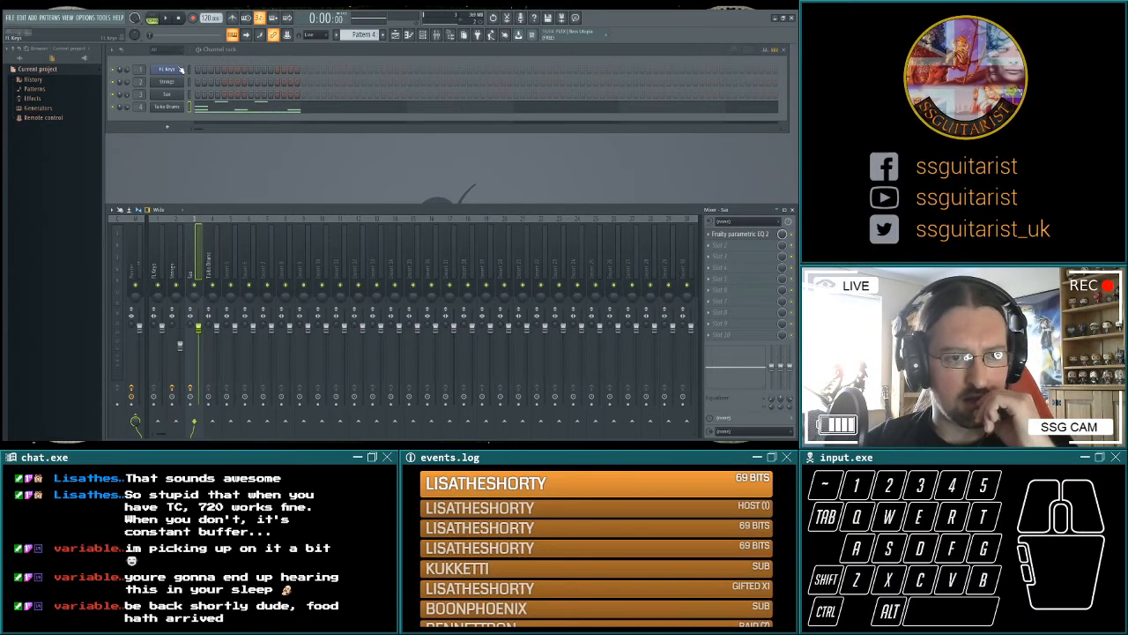
Solo the FL Keys mixer track and listen to it on its own.
left_click(162, 266)
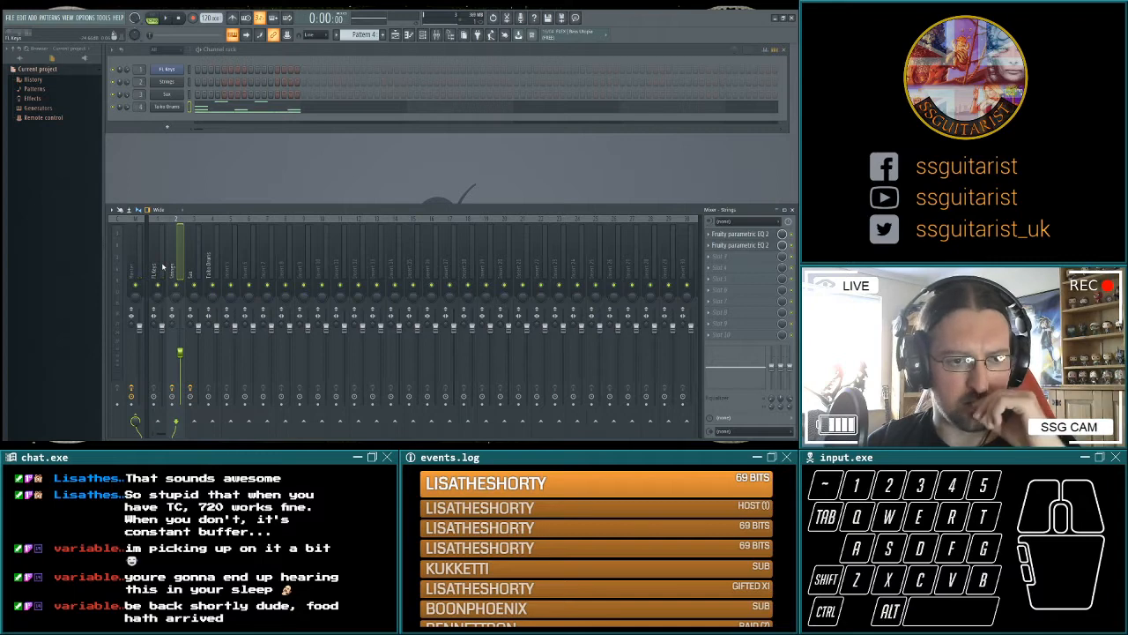
key("space")
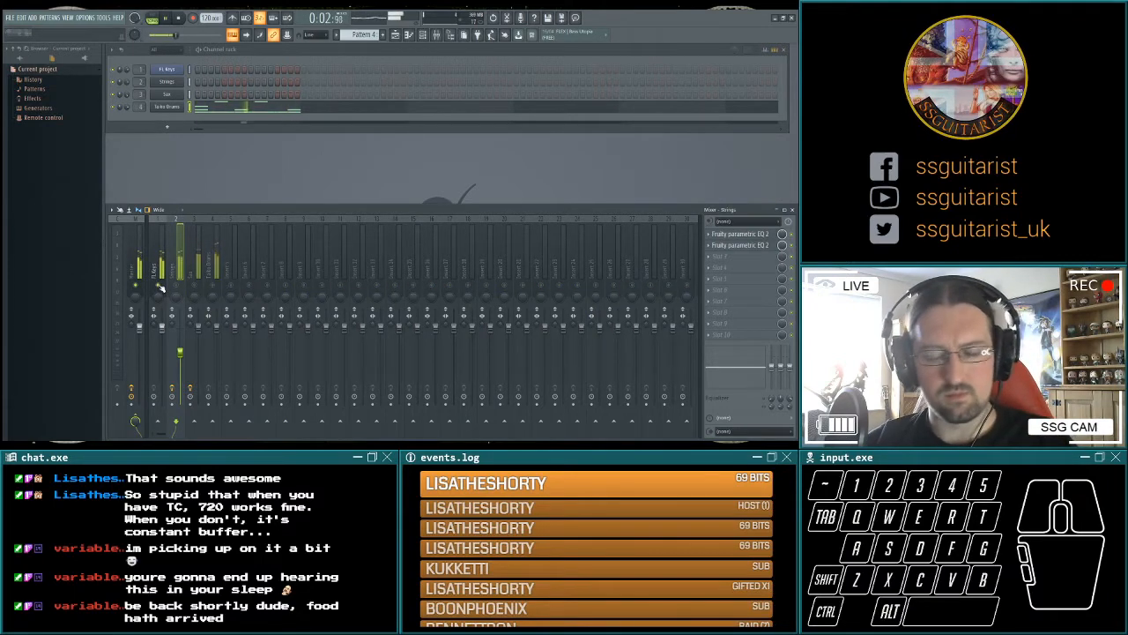
key("space")
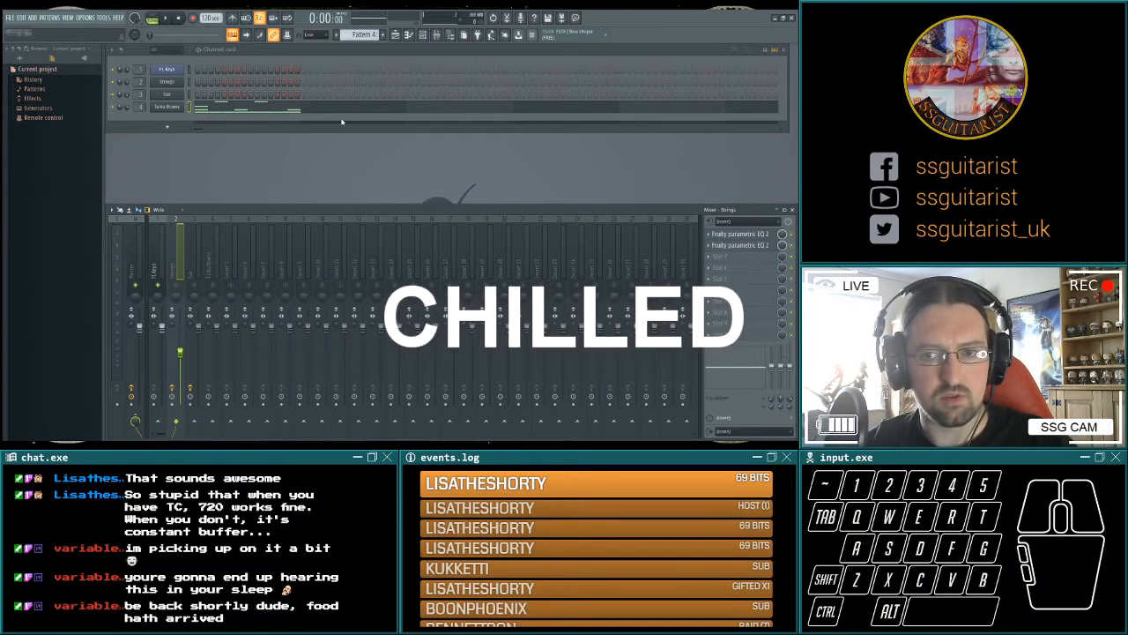
Add two Fruity Parametric EQ 2 effects to the FL Keys mixer track and shape their bands.
left_click(156, 240)
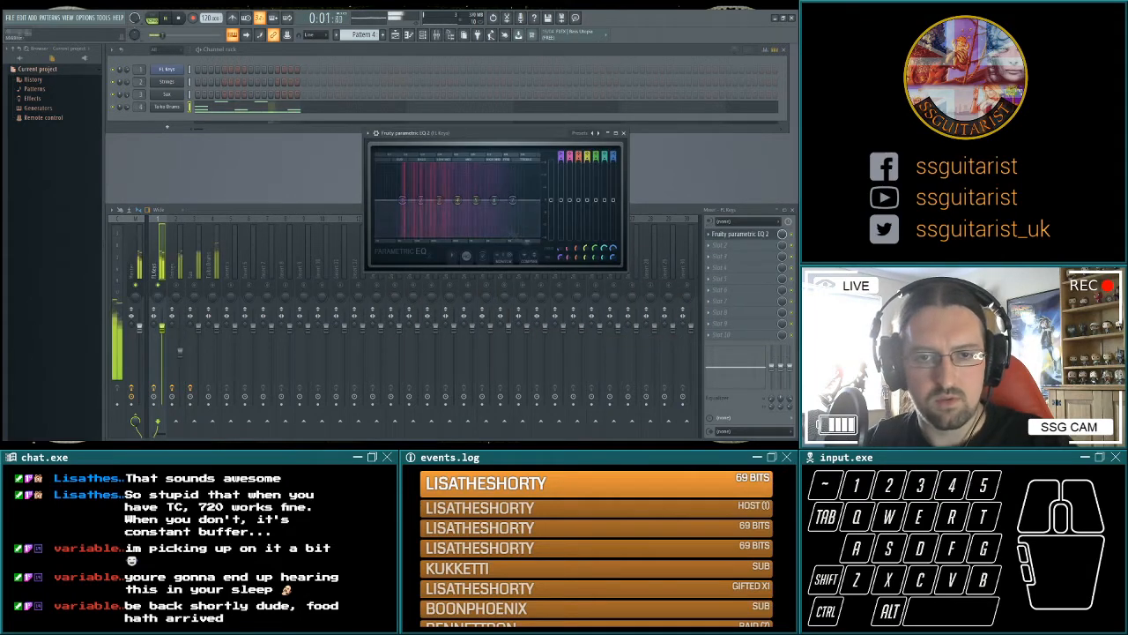
left_click_drag(614, 248, 561, 235)
left_click_drag(495, 204, 491, 231)
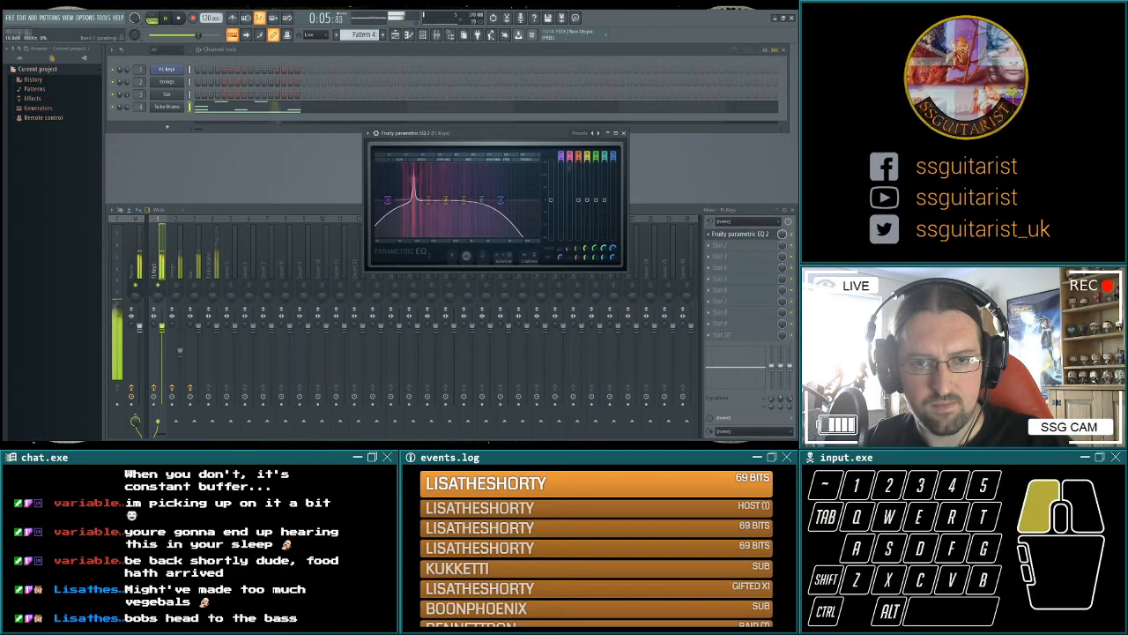
left_click_drag(414, 200, 449, 236)
left_click_drag(464, 200, 491, 236)
Take FL Keys out of solo and play the full mix.
key("space")
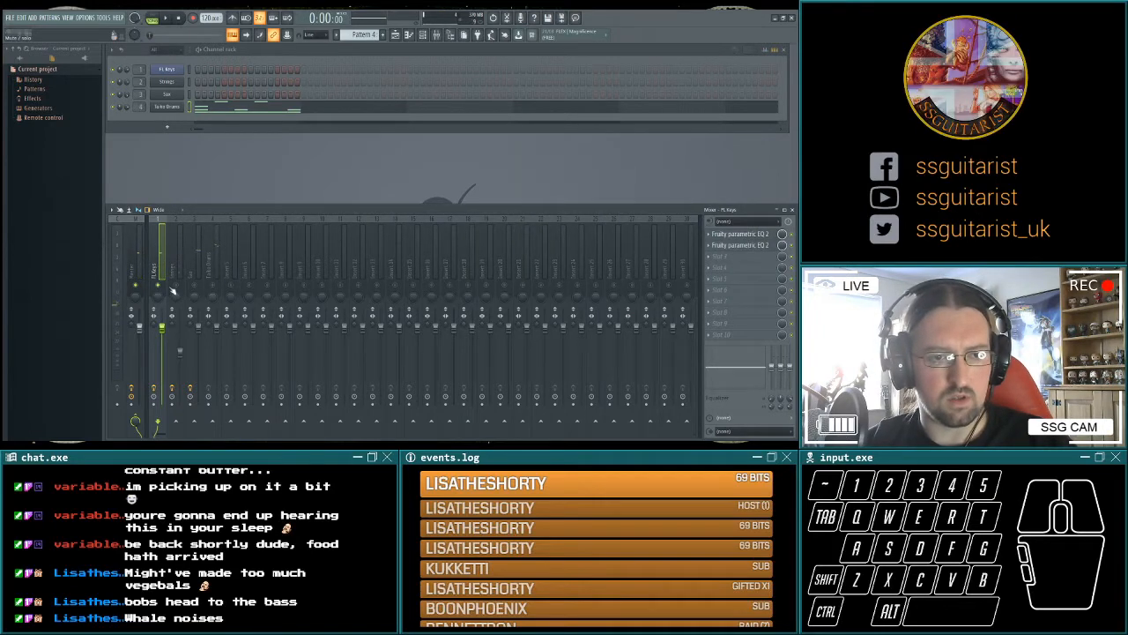
left_click(166, 18)
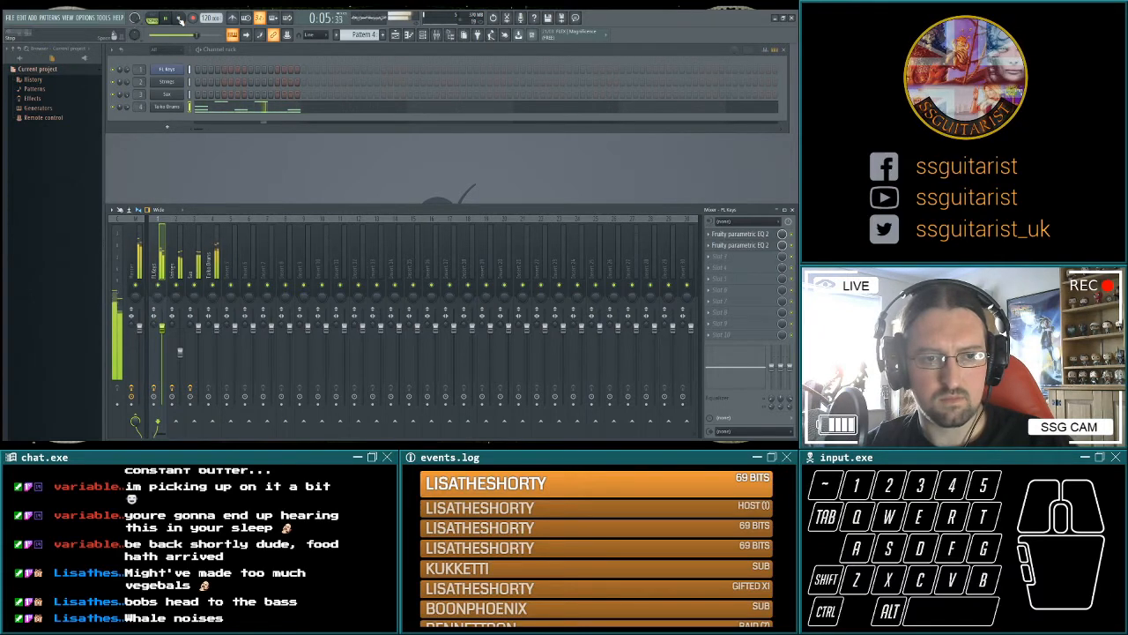
left_click(179, 19)
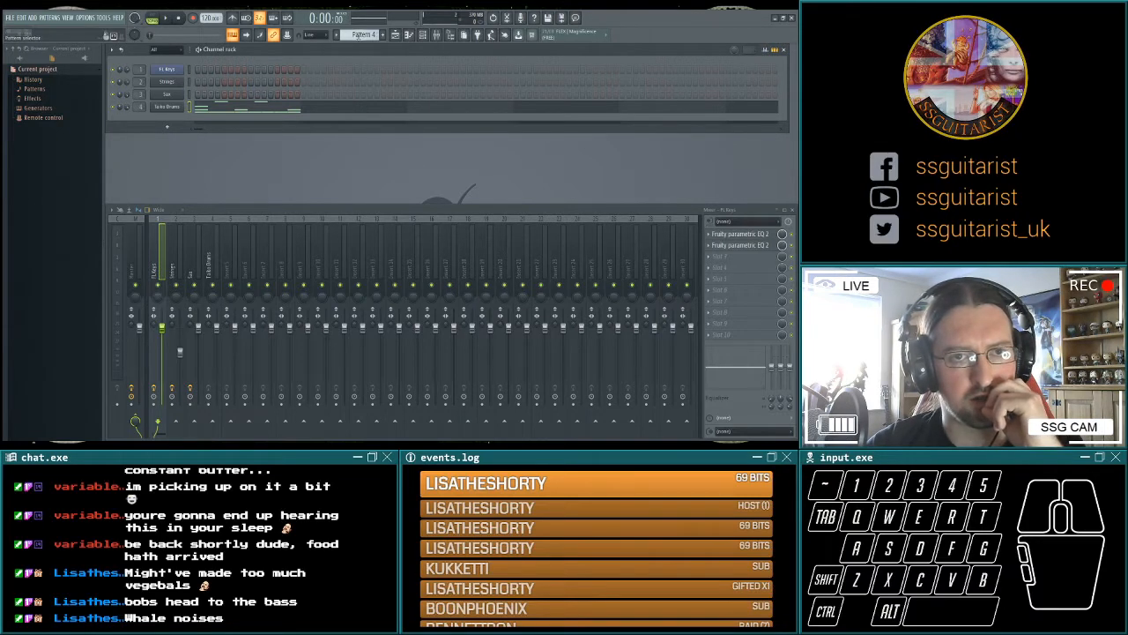
Switch to Pattern 2, select the Strings channel and audition low notes on it.
scroll(364, 34, "up", 2)
key("q")
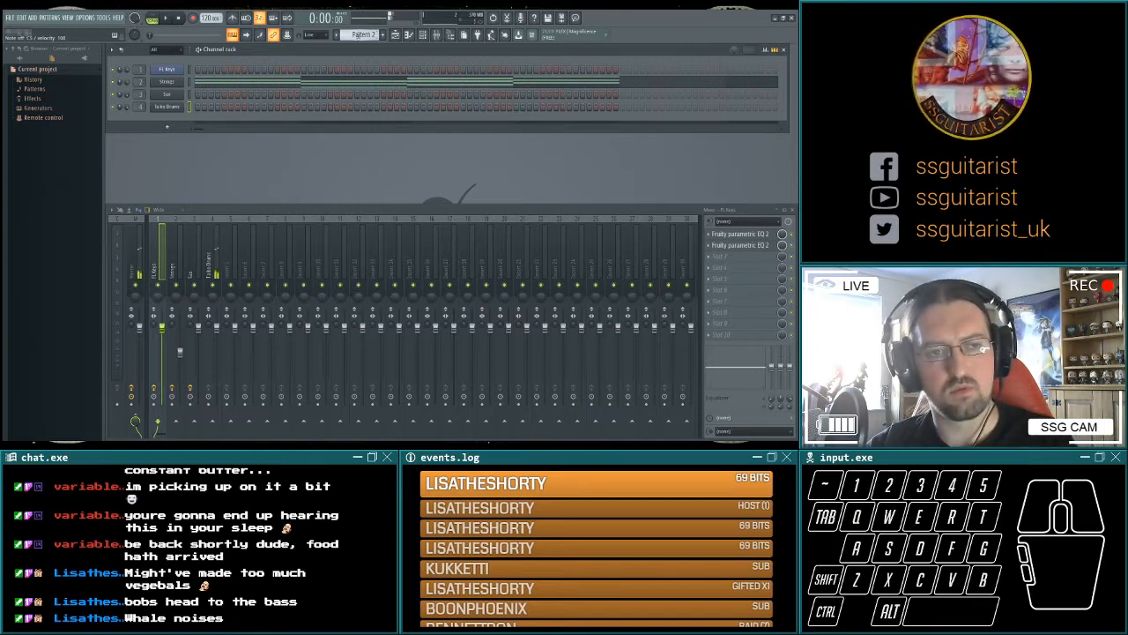
left_click(190, 83)
key("q")
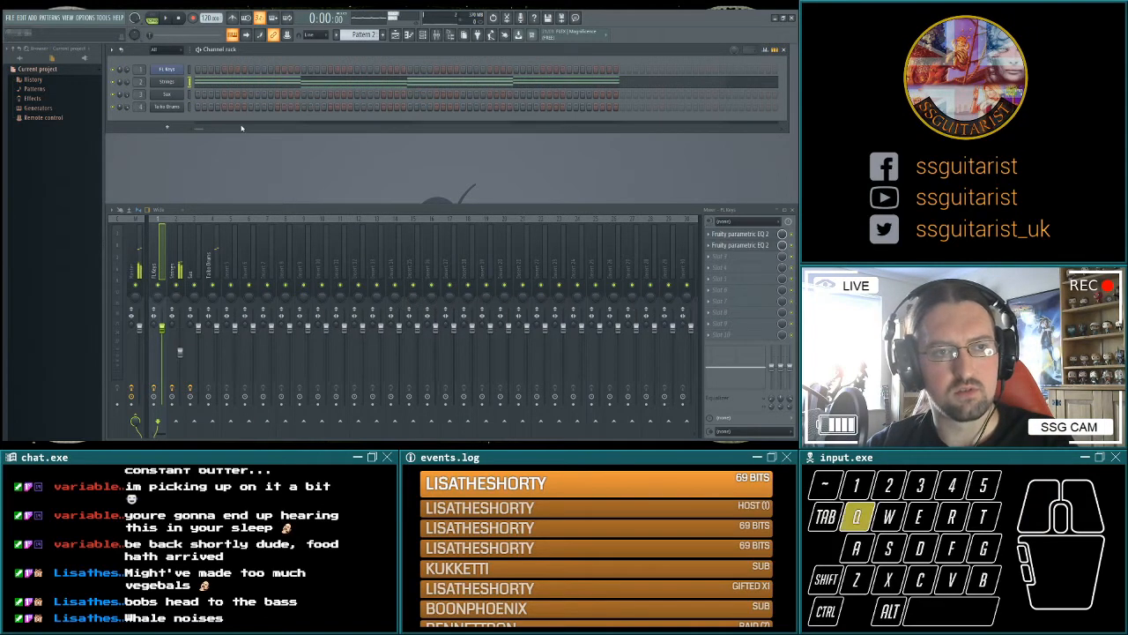
key("z")
key("s")
key("z")
key("z")
key("s")
key("z")
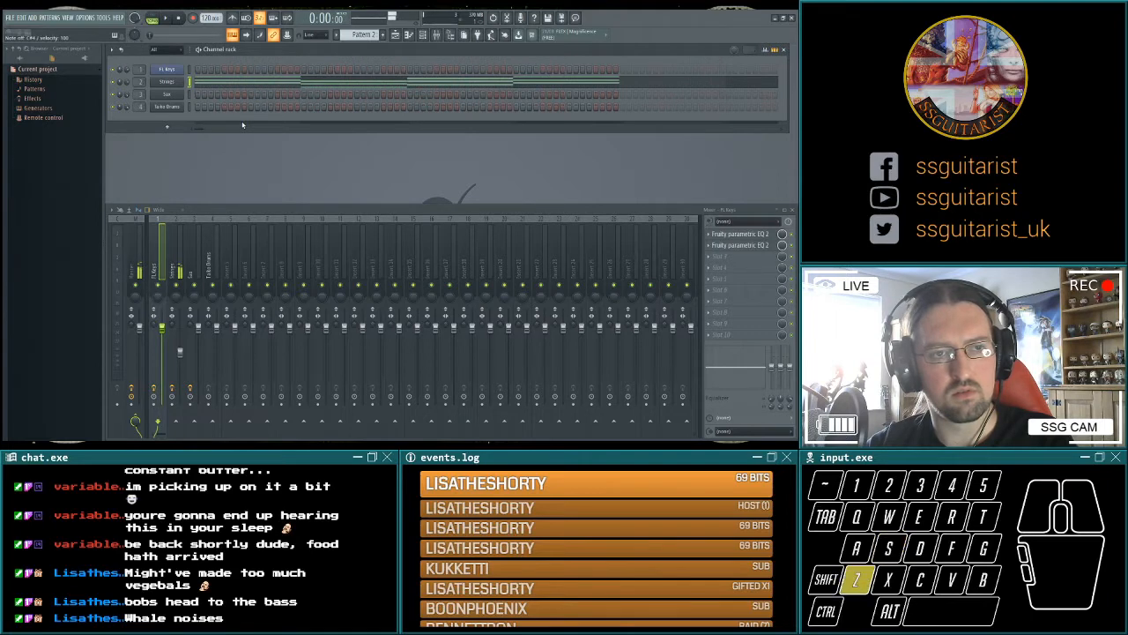
key("s")
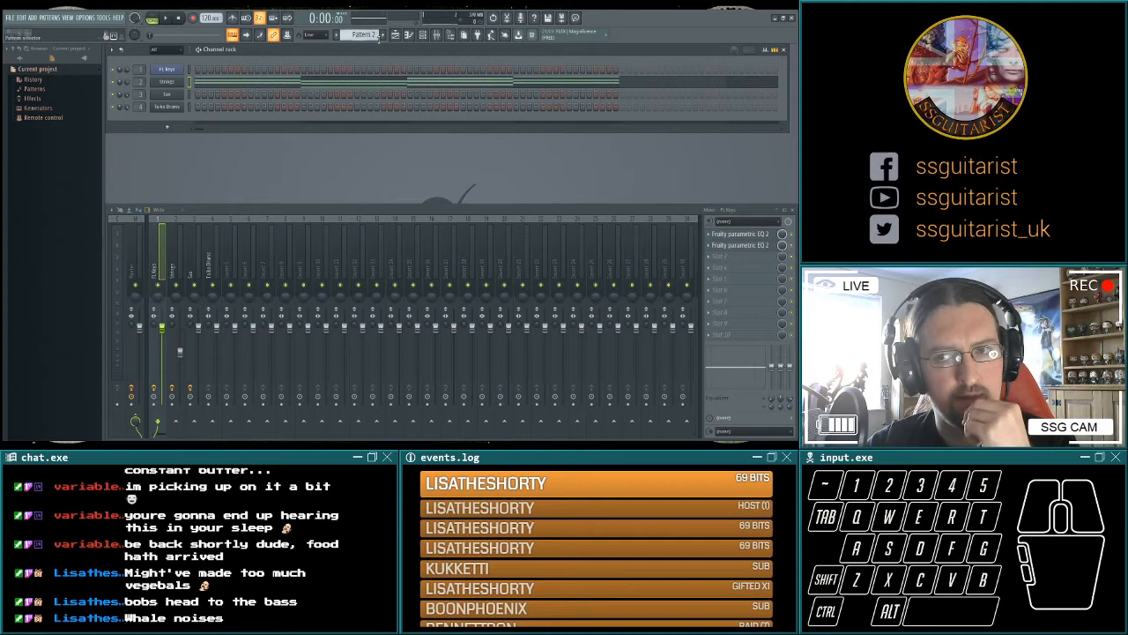
Name the patterns Taiko Main and Piano Main, and play Piano Main in pattern mode.
scroll(379, 37, "down", 2)
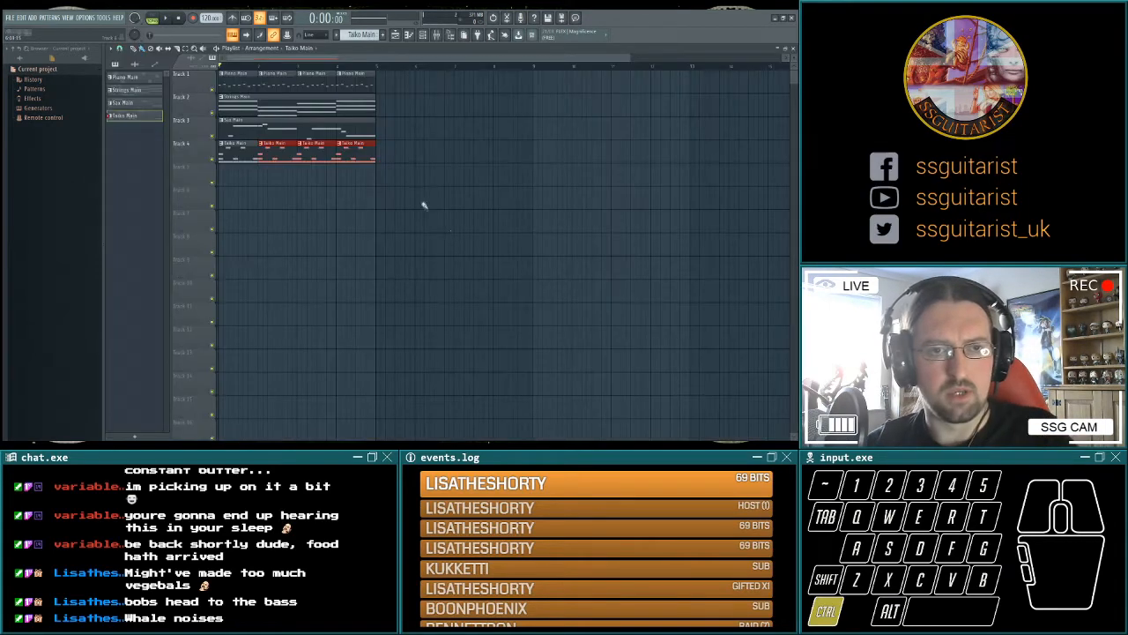
left_click_drag(456, 254, 388, 89)
left_click_drag(387, 88, 388, 88)
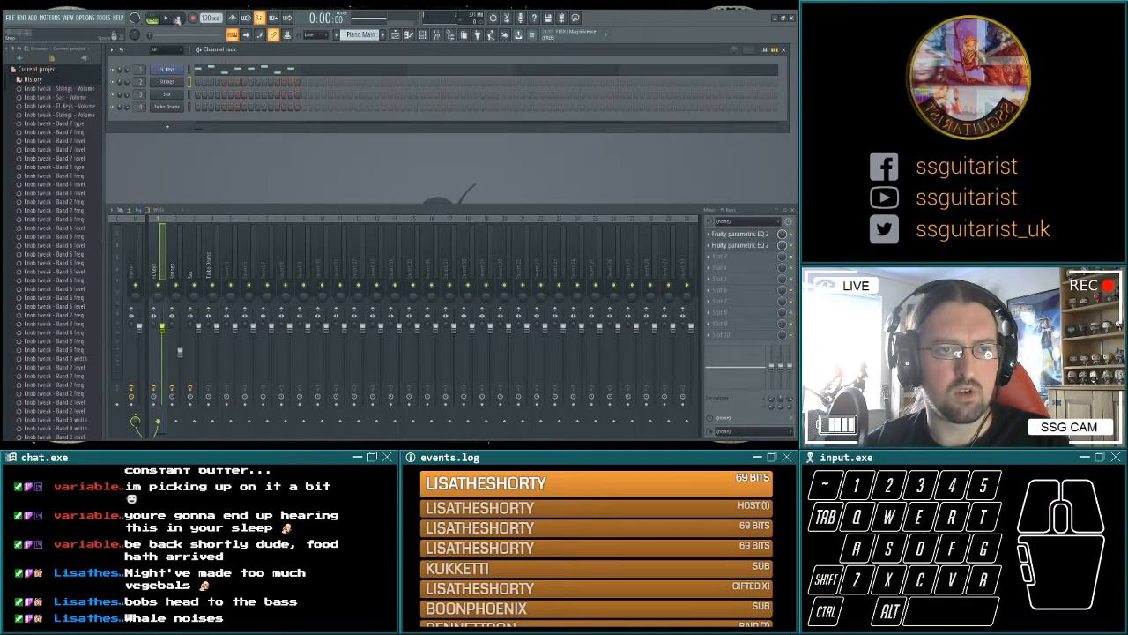
left_click(166, 18)
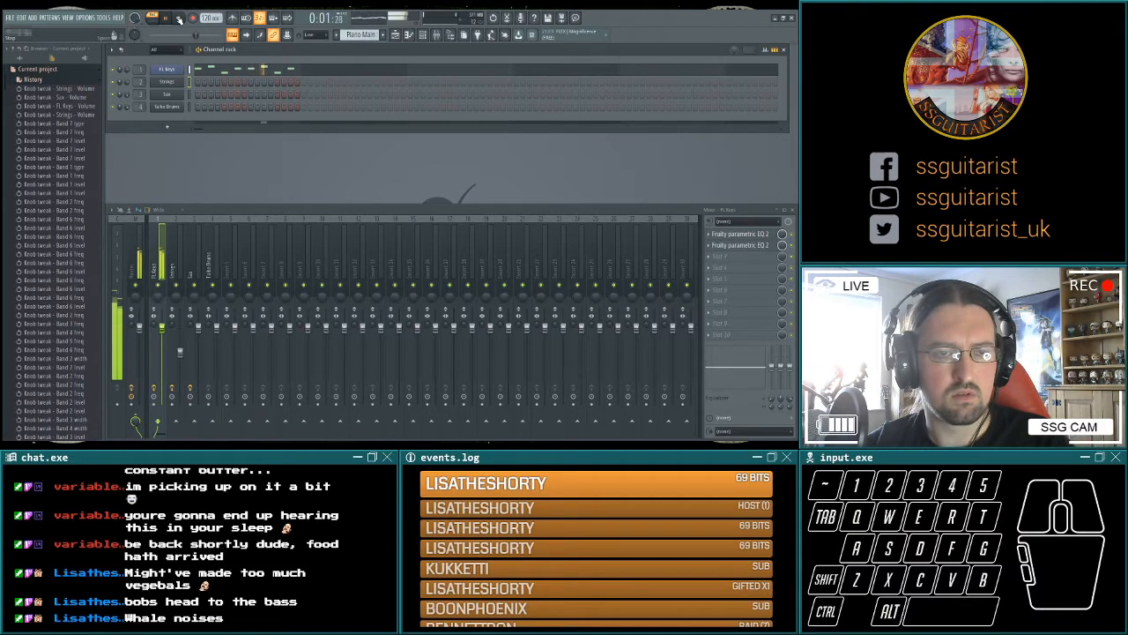
left_click(179, 18)
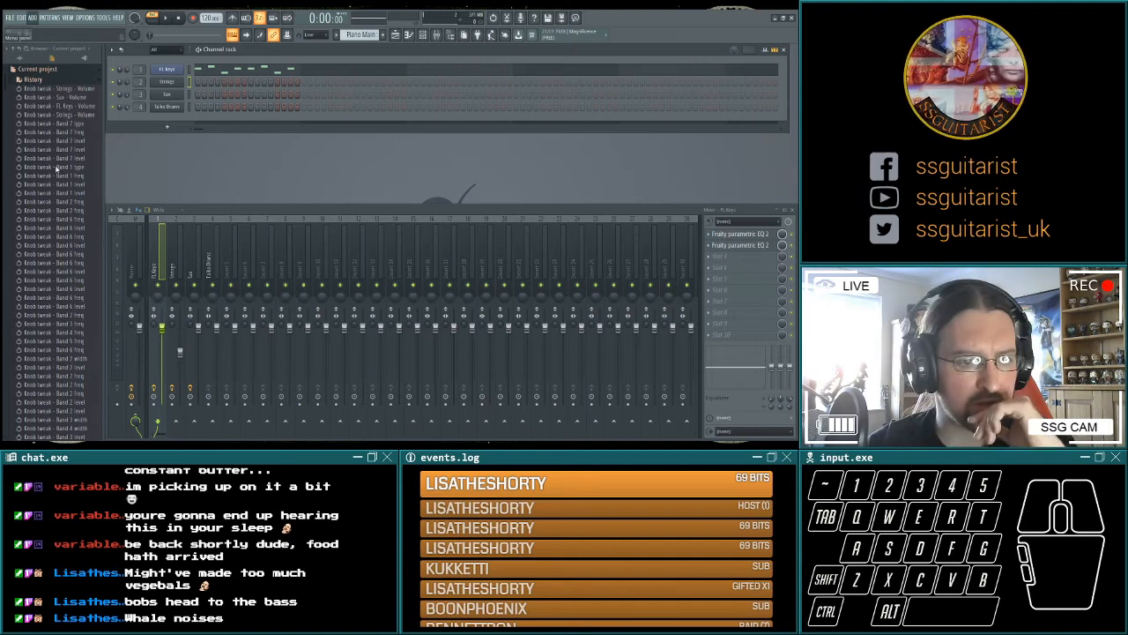
Add a Kontakt channel, load the Contemp Analog - Melody instrument and audition notes on it.
left_click(69, 249)
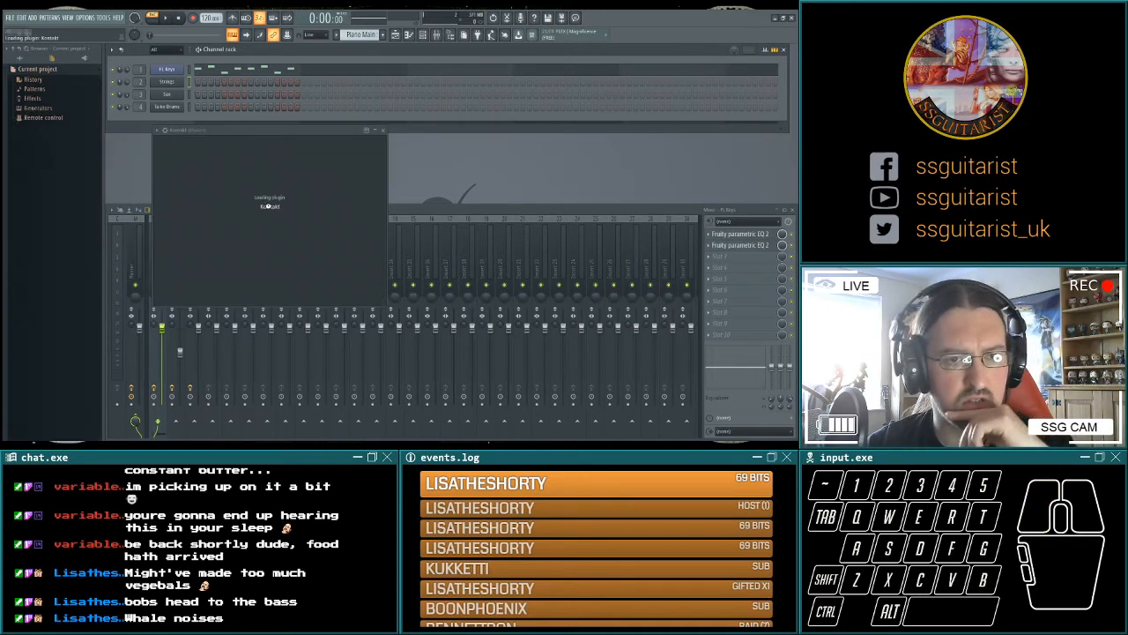
left_click(459, 62)
key("q")
key("e")
key("q")
key("t")
key("q")
key("t")
key("e")
key("t")
key("q")
key("t")
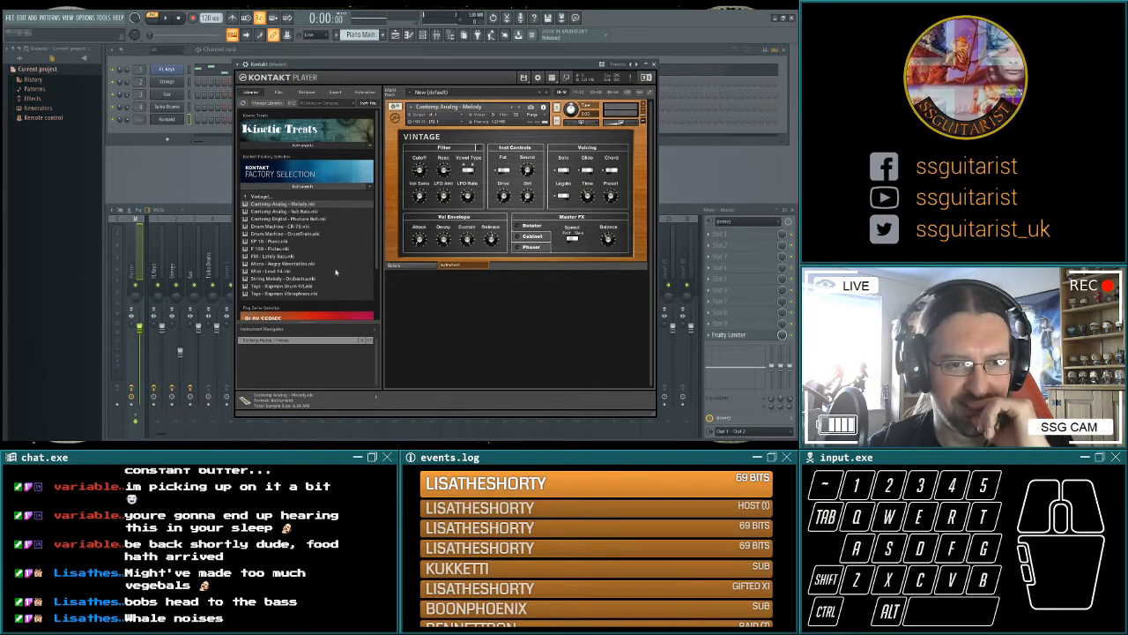
Load another Vintage instrument into Kontakt and audition a few notes on it.
left_click_drag(348, 255, 494, 289)
key("q")
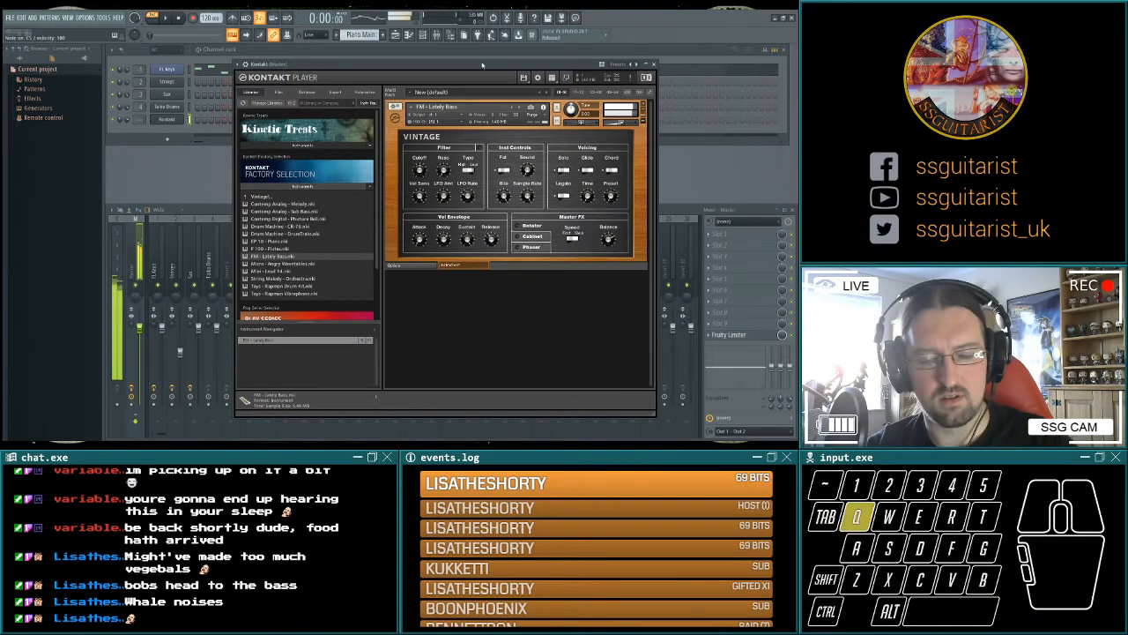
key("e")
key("t")
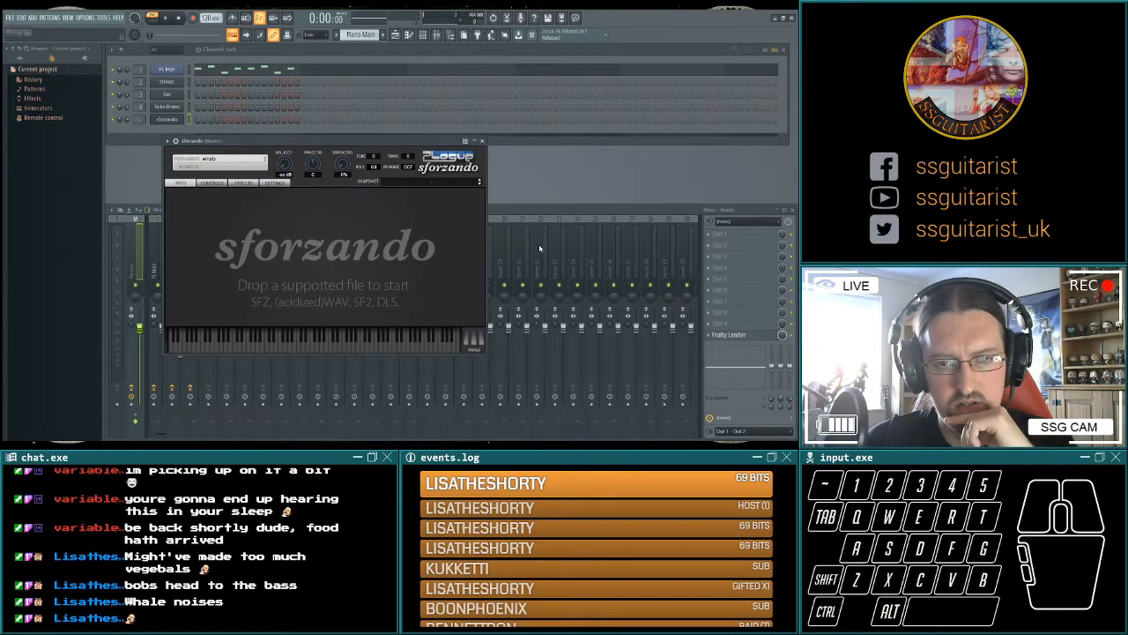
Load the 024_Nylon_Guitar instrument into the new sforzando channel and audition notes on it.
left_click(541, 247)
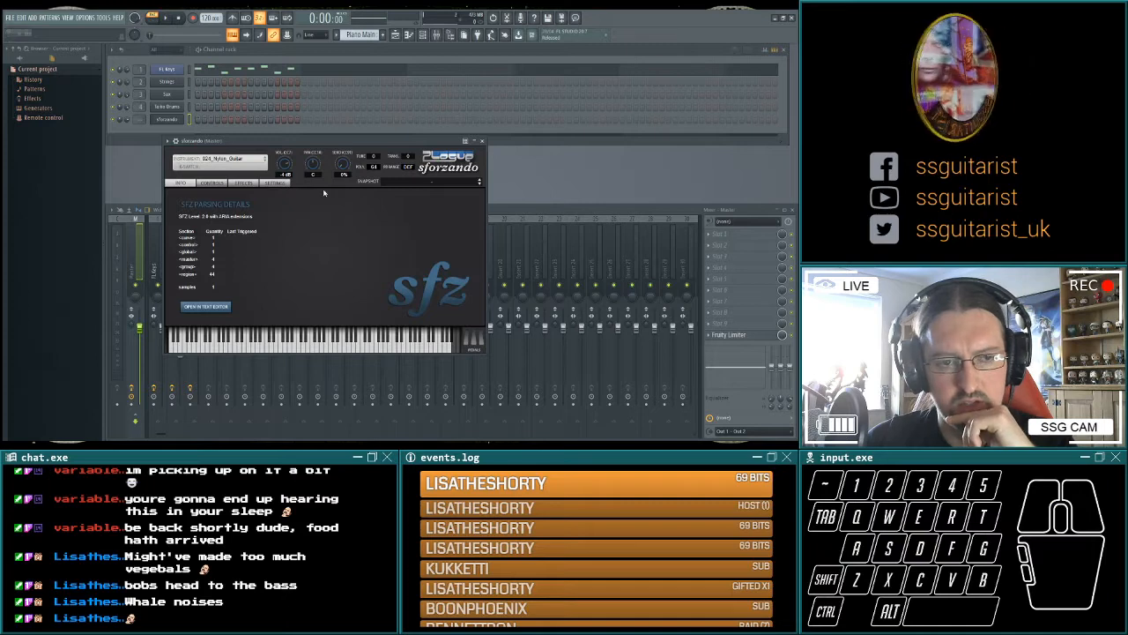
key("q")
key("t")
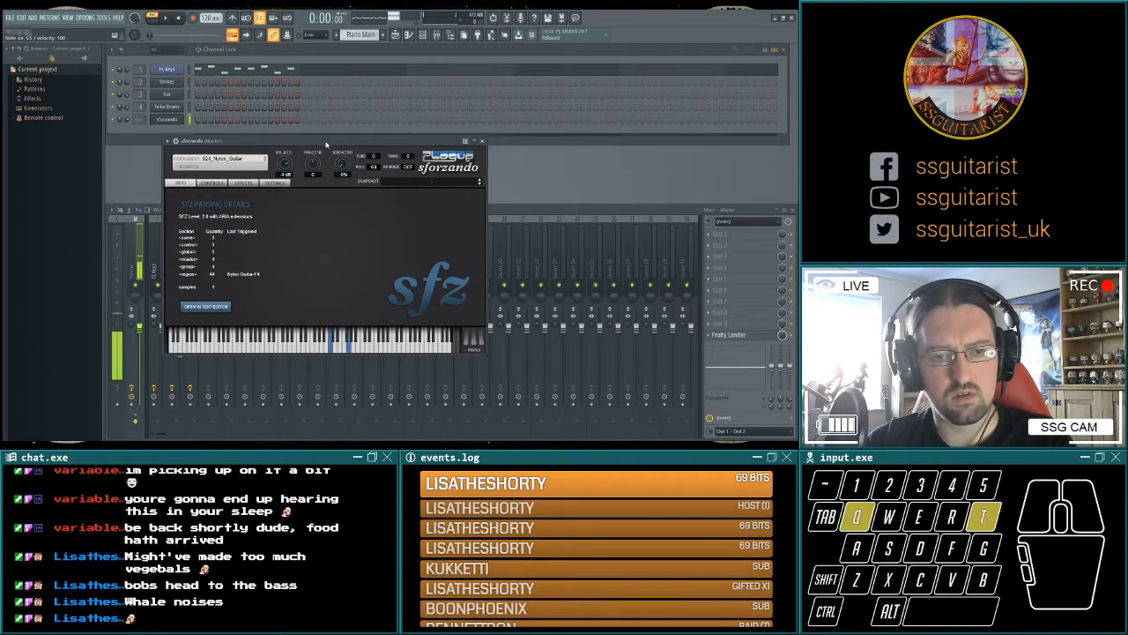
key("q")
key("2")
key("z")
key("s")
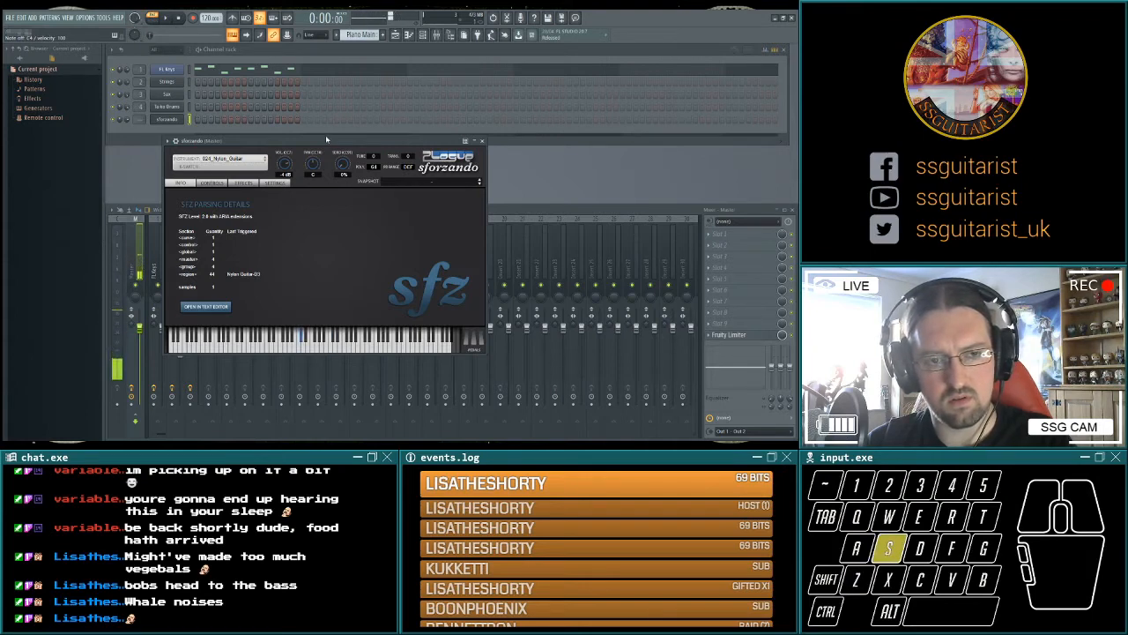
Enter nylon guitar notes over the first part of the Piano Main pattern on the sforzando channel and play them.
key("3")
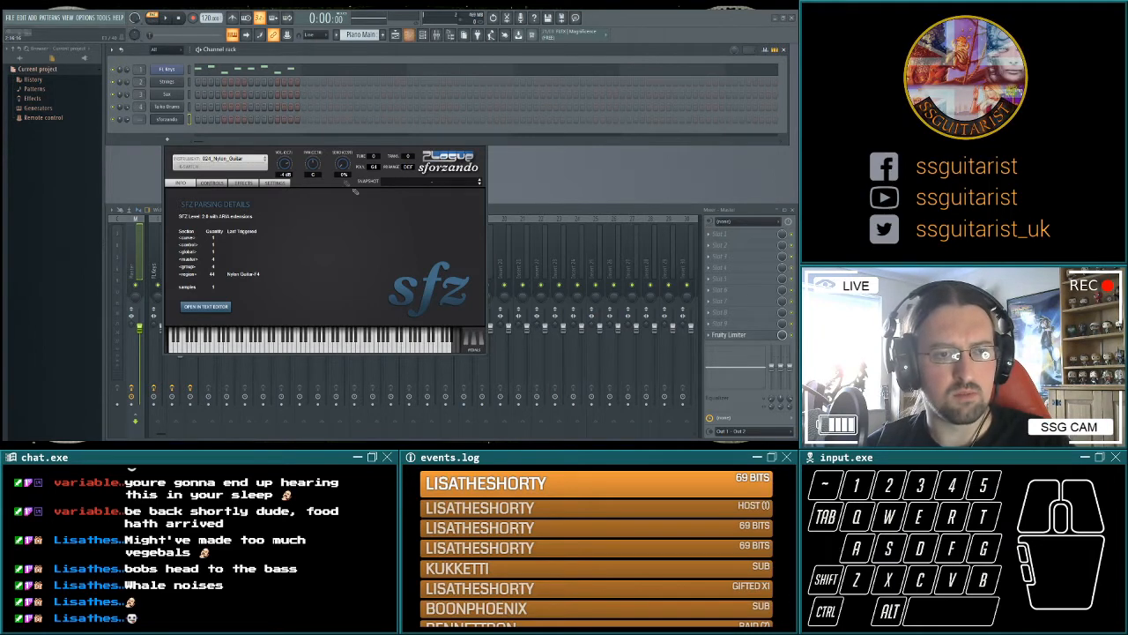
scroll(202, 165, "down", 1)
left_click(38, 262)
right_click(42, 263)
scroll(68, 263, "up", 1)
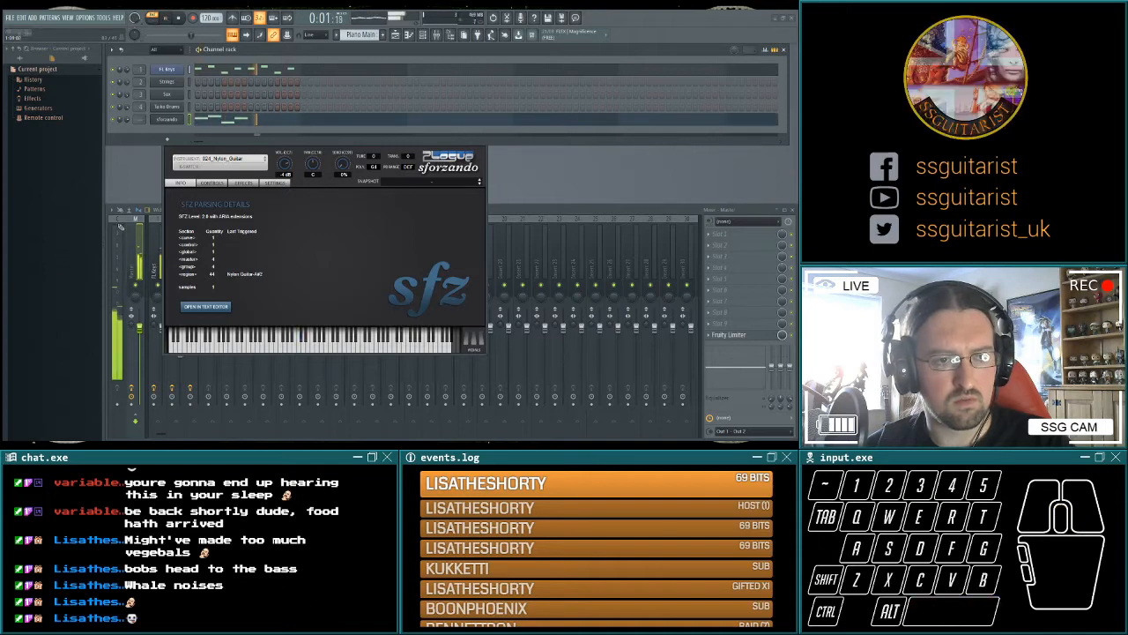
scroll(146, 250, "down", 1)
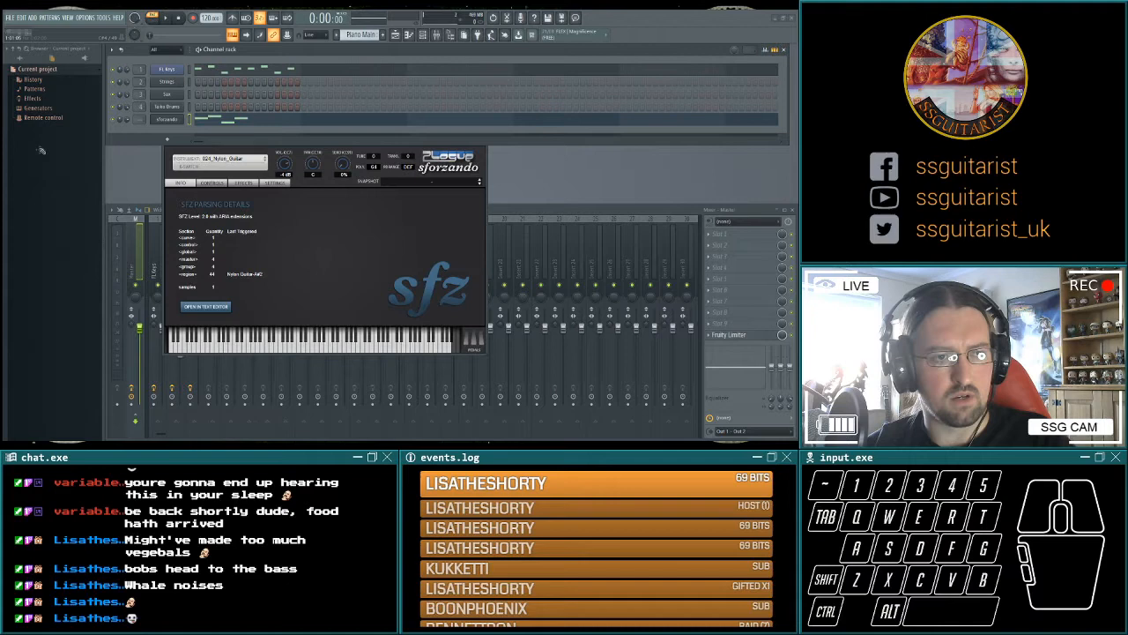
Extend the nylon guitar part across the full Piano Main pattern and play it in pattern and song modes.
key("space")
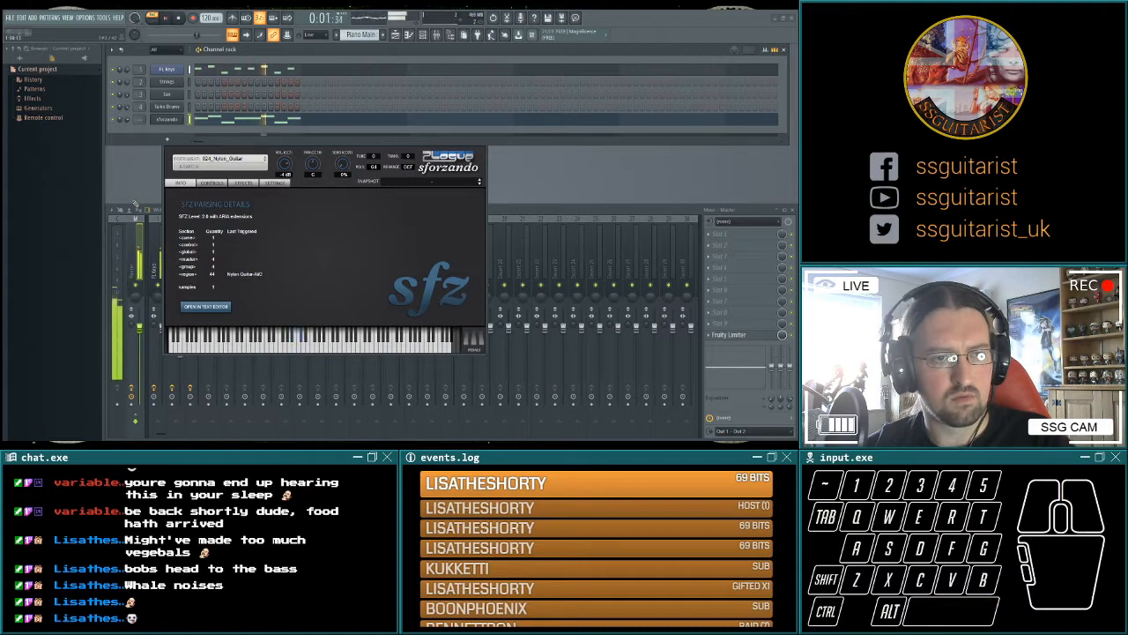
key("space")
key("space")
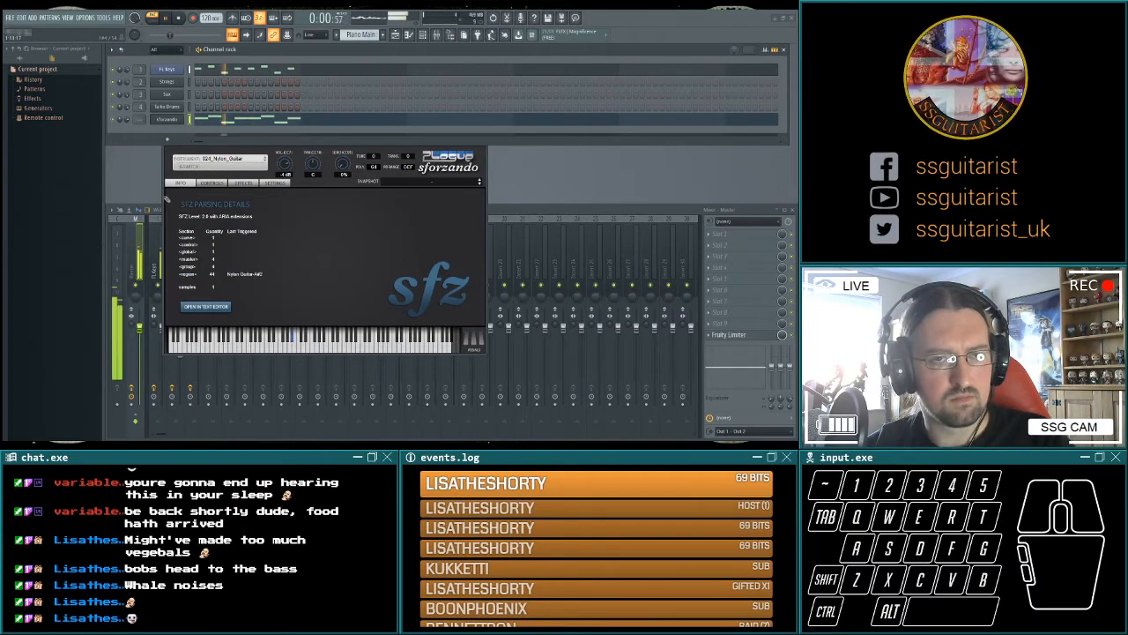
key("space")
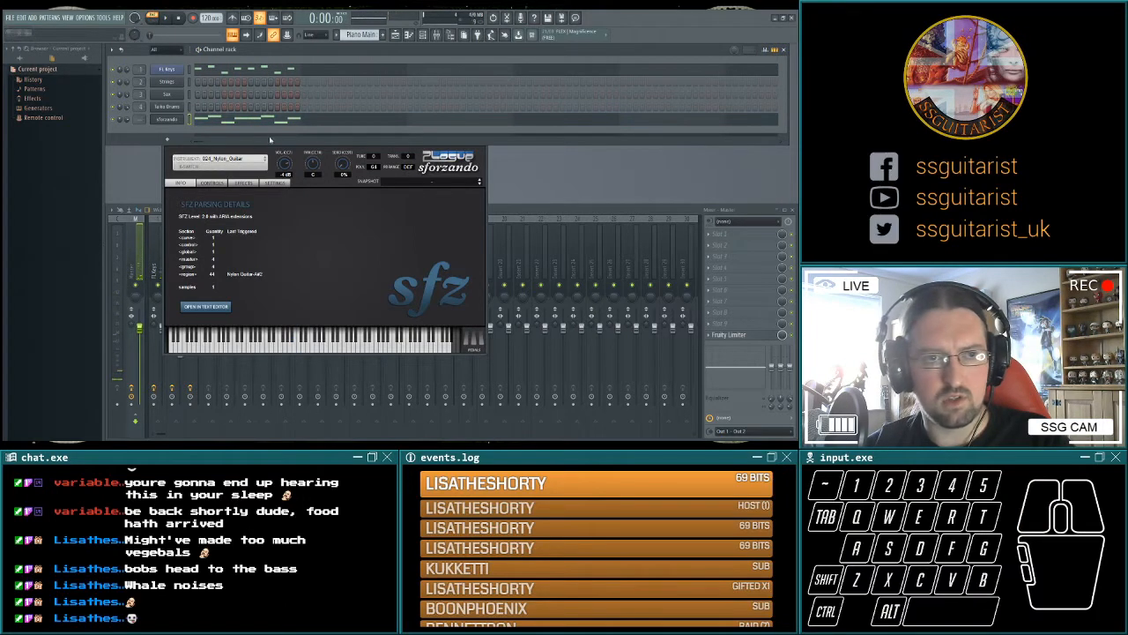
left_click(165, 19)
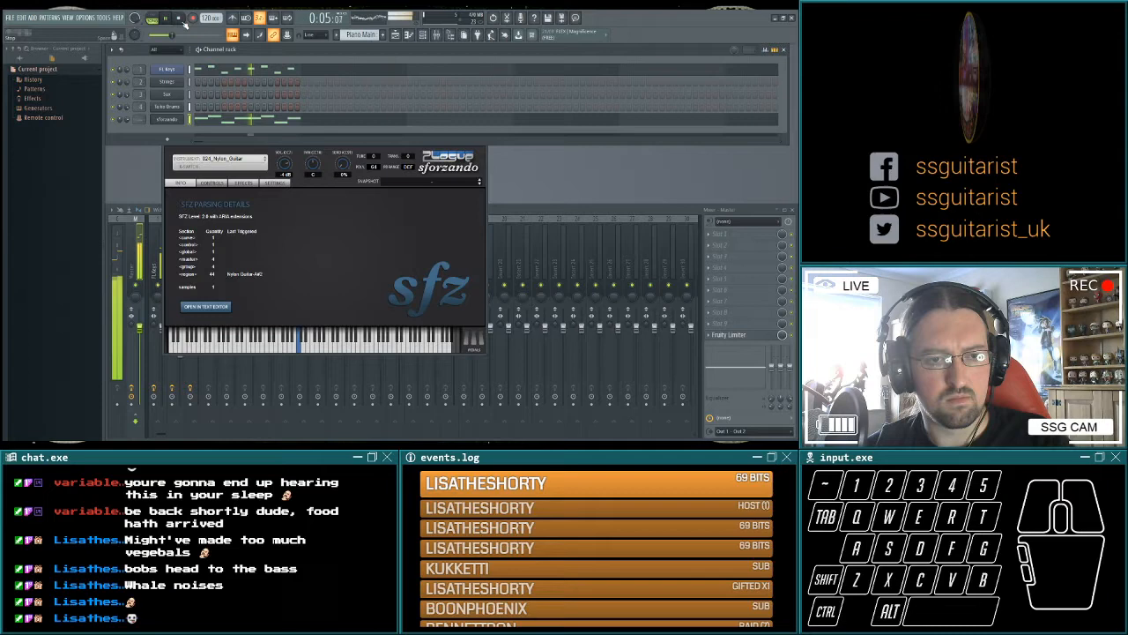
left_click(179, 17)
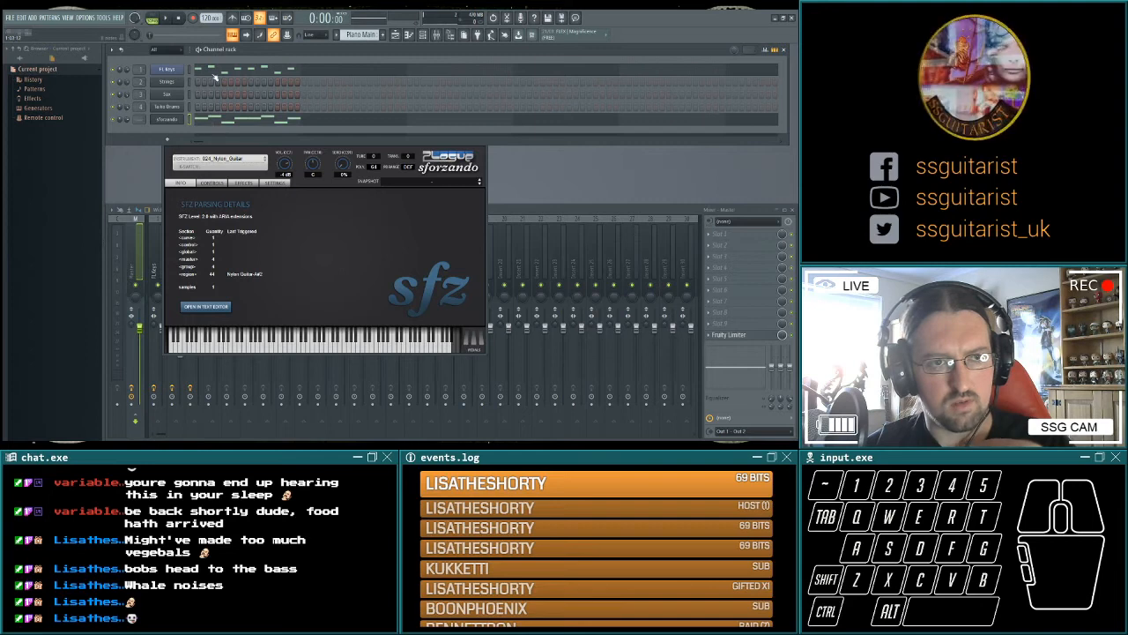
Select all the nylon guitar notes, replay Piano Main in pattern mode, and close the sforzando window.
key("ctrl+a")
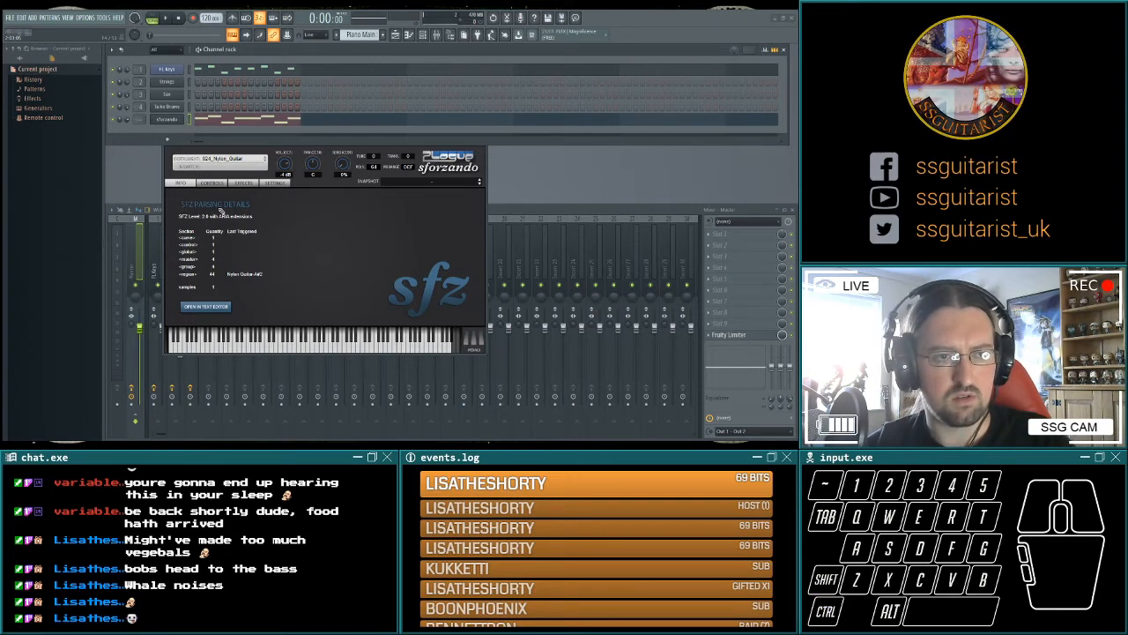
left_click(154, 18)
key("space")
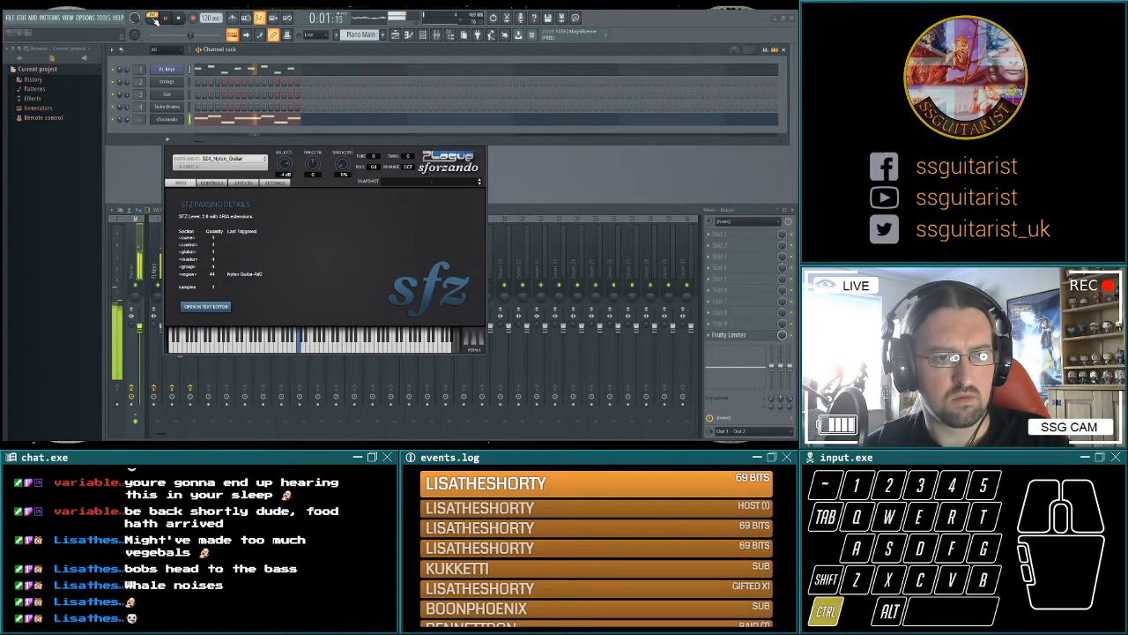
key("space")
left_click_drag(175, 142, 279, 153)
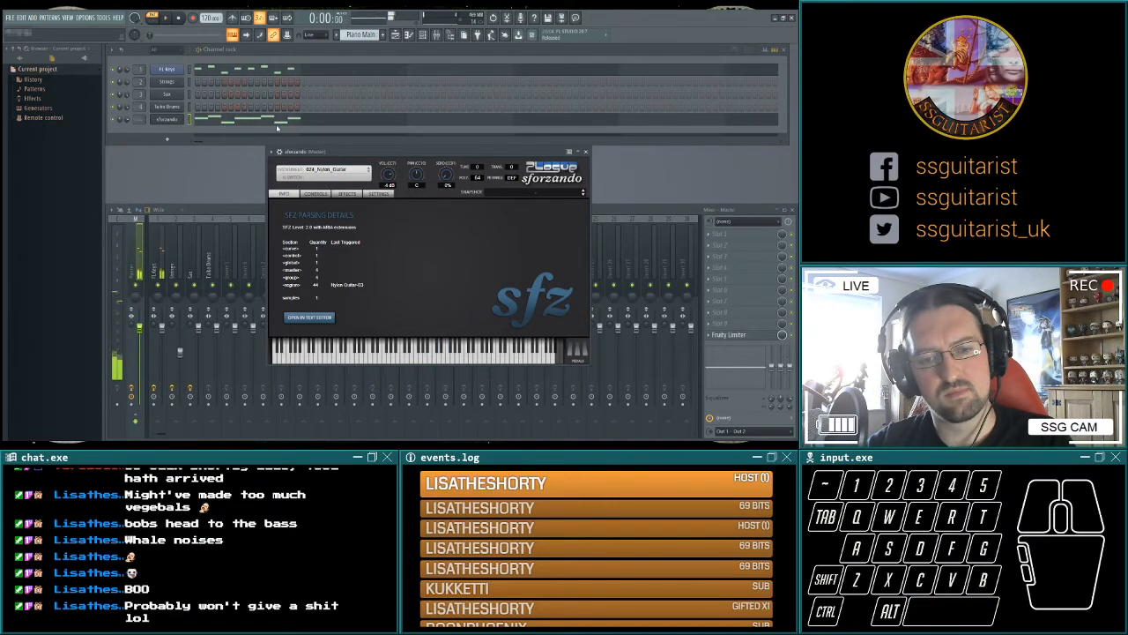
left_click(586, 152)
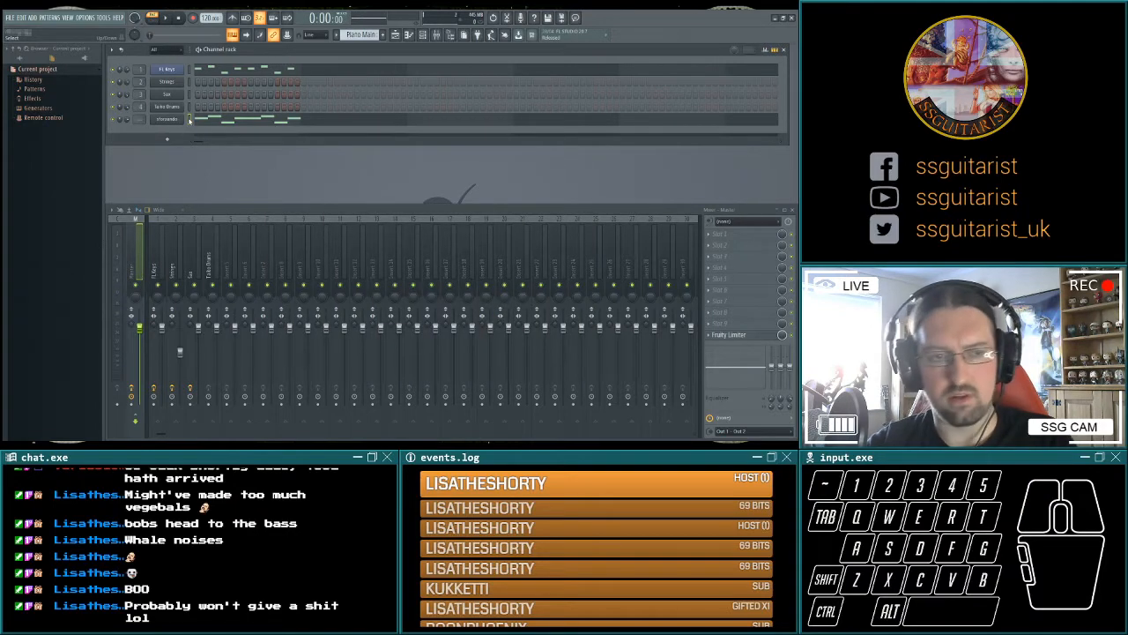
Move all playlist clips four bars later, fill the first four bars of Track 1 with Piano Main clips, and play the song.
key("F5")
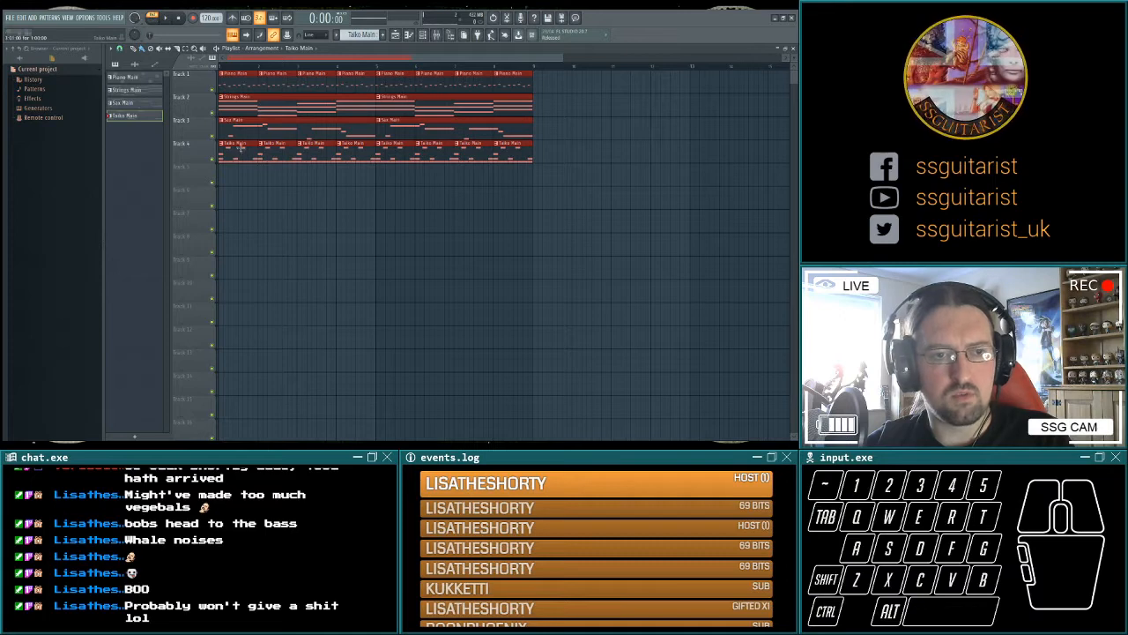
left_click_drag(238, 144, 395, 144)
right_click(414, 201)
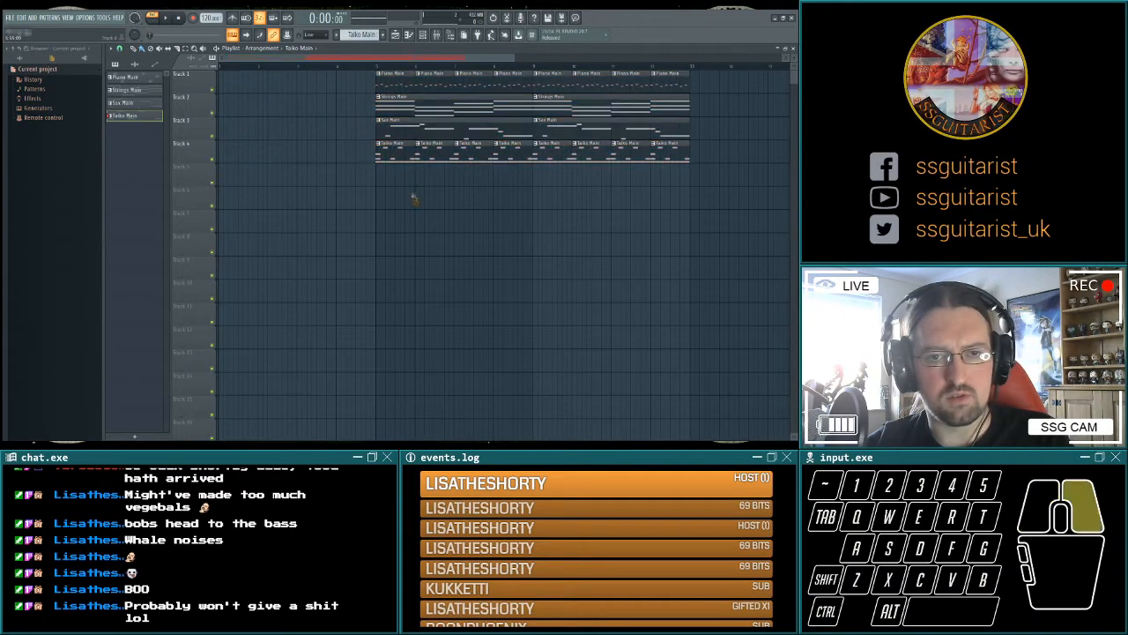
left_click_drag(229, 81, 401, 81)
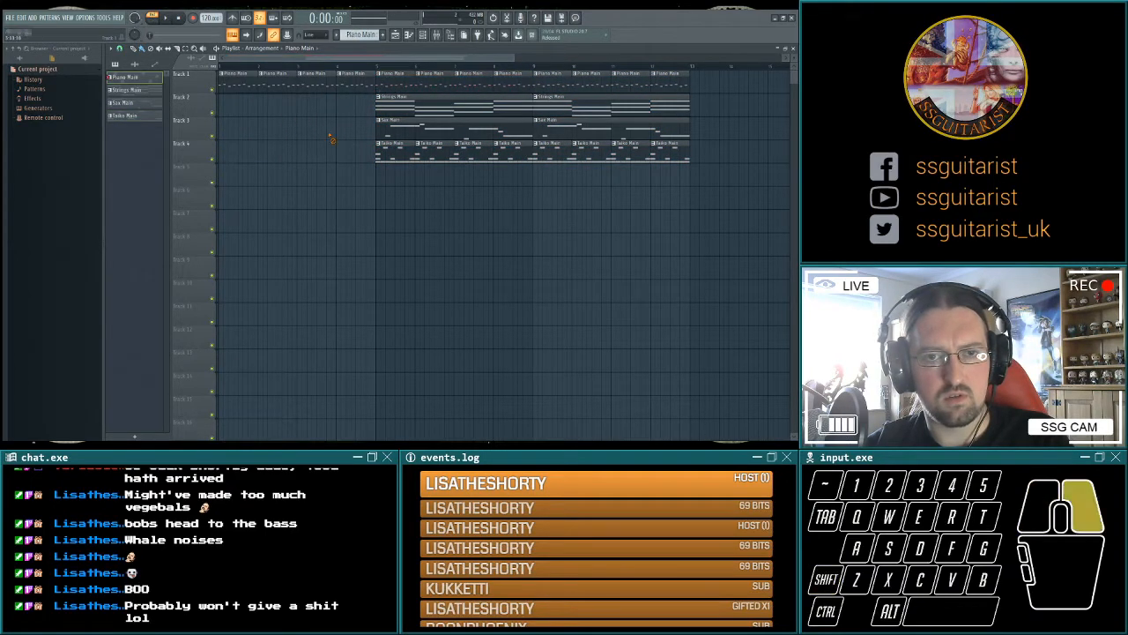
left_click(164, 19)
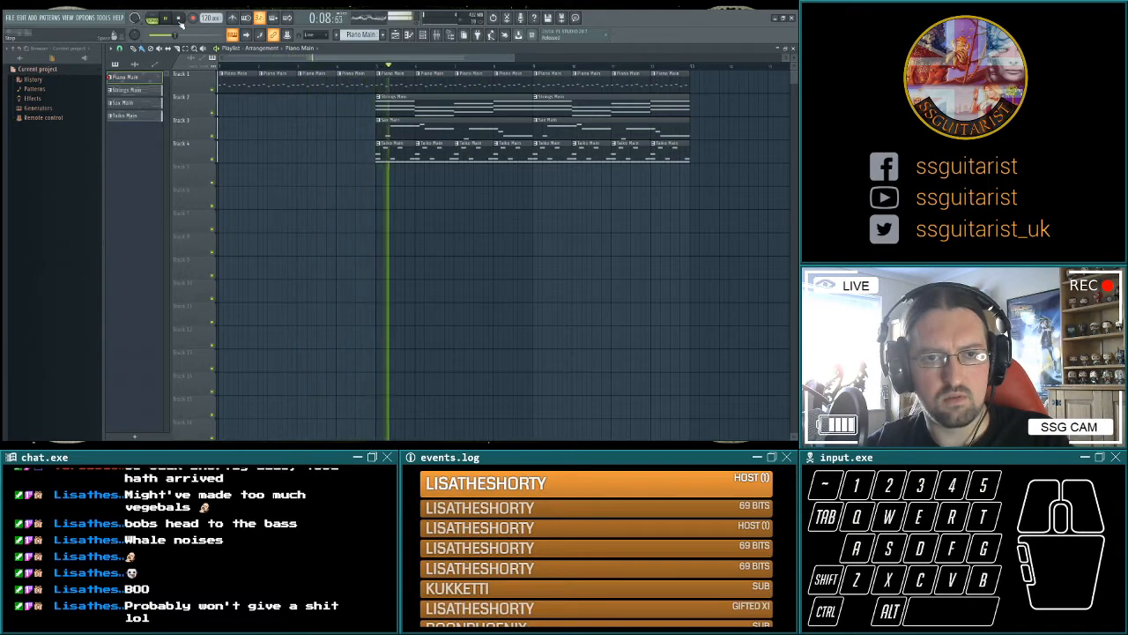
Make the four opening Track 1 clips a separate Piano Intro pattern and delete all but the first clip.
key("space")
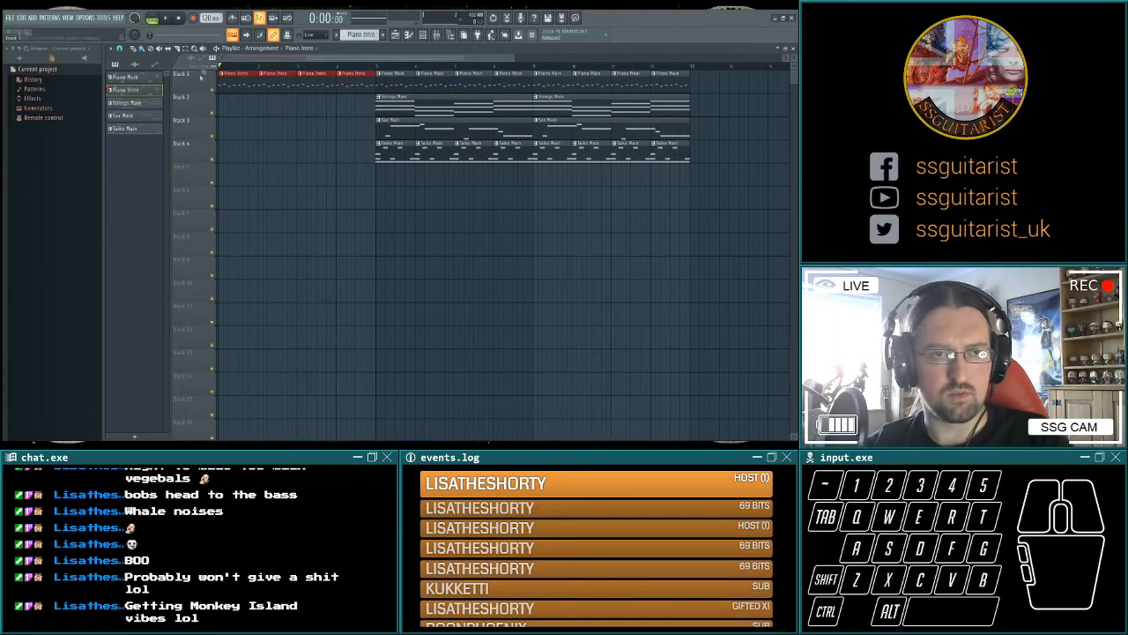
right_click(278, 86)
right_click(317, 84)
right_click(355, 86)
Extend Piano Intro to four bars on the keys channel, building from two notes in bar one to the full phrase in bar four.
key("F6")
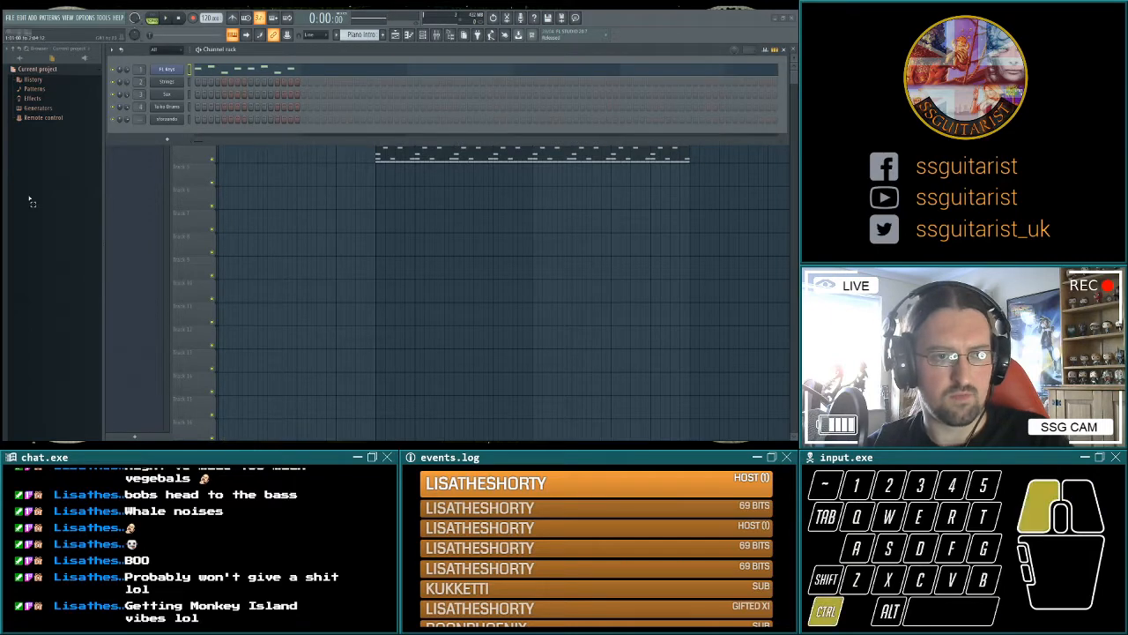
key("space")
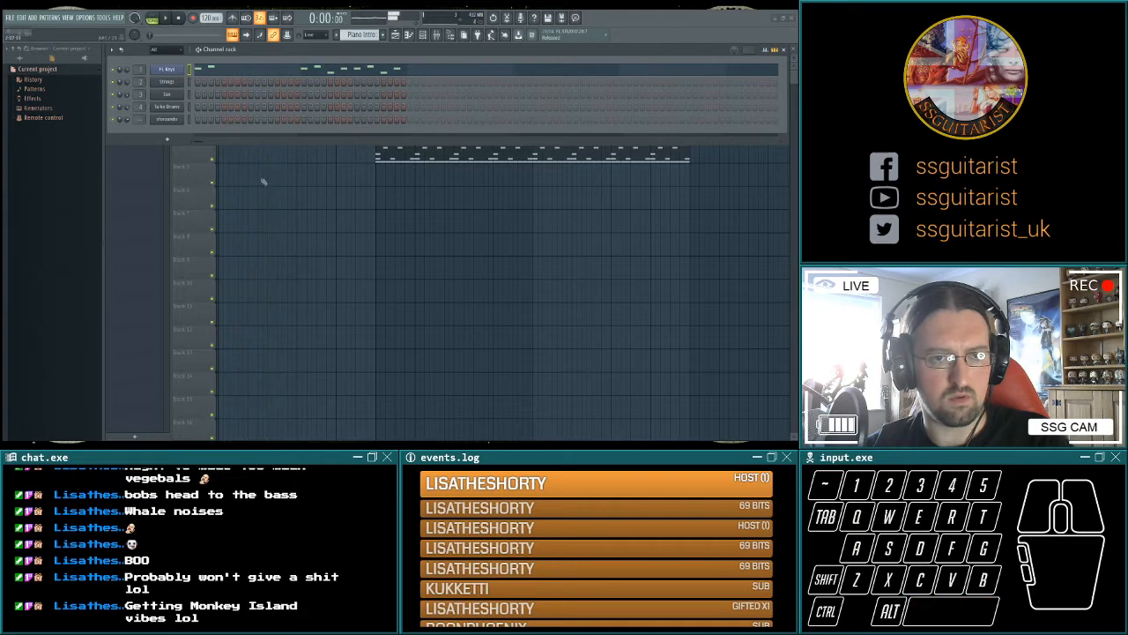
key("ctrl+z")
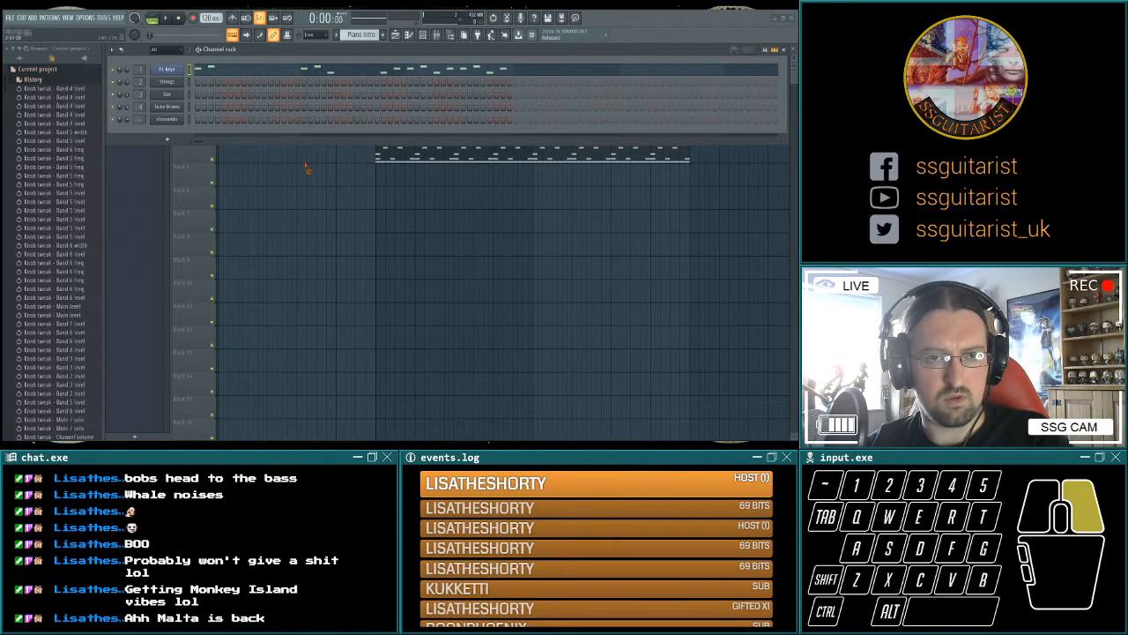
right_click(442, 171)
key("ctrl+v")
key("space")
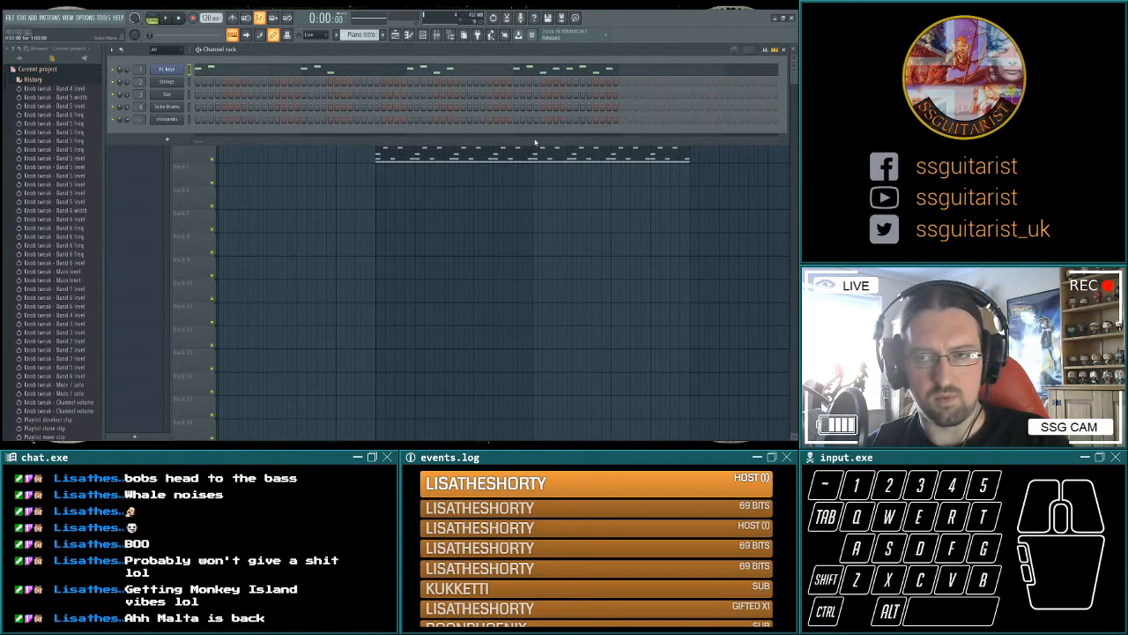
left_click(783, 50)
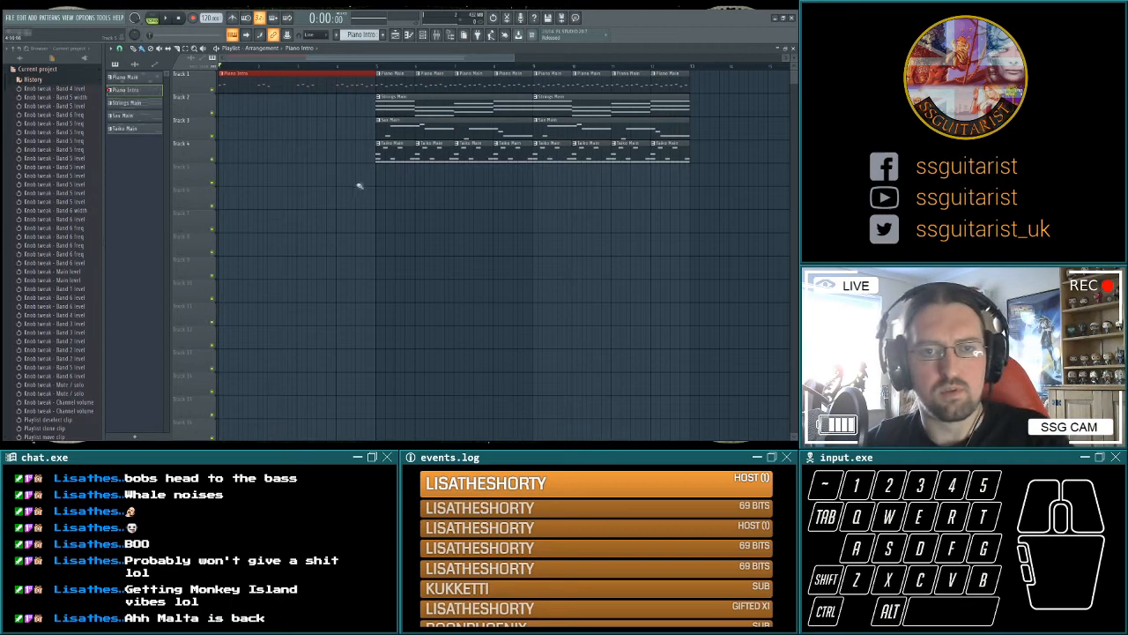
Move all the strings, sax and taiko clips two bars later in the playlist.
left_click_drag(348, 210, 696, 91)
left_click_drag(394, 106, 469, 105)
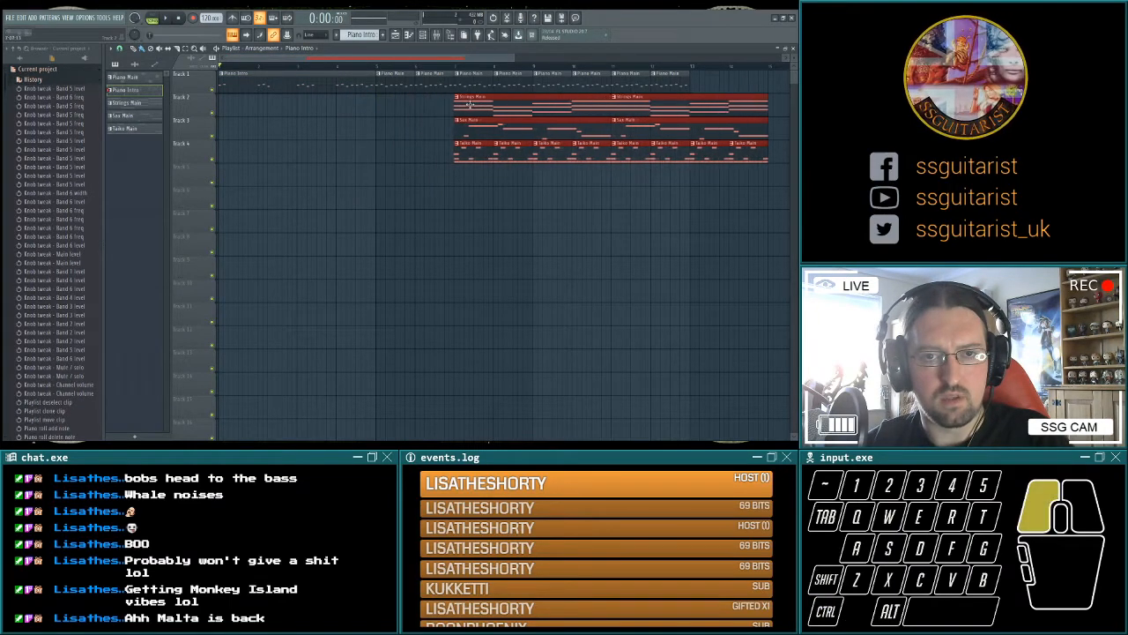
left_click(457, 187)
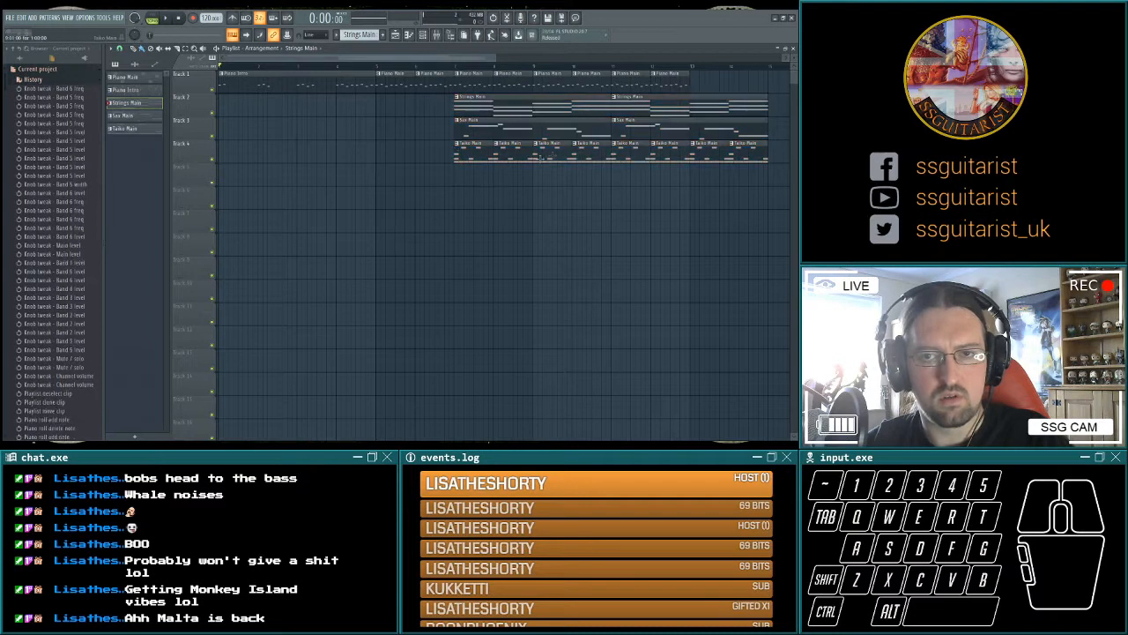
Add two more Piano Main clips to the end of Track 1 and play the arrangement from the start.
left_click_drag(732, 94, 589, 73)
mouse_move(721, 74)
left_mouse_down()
mouse_move(618, 95)
mouse_move(703, 83)
left_mouse_up()
left_click(498, 222)
key("space")
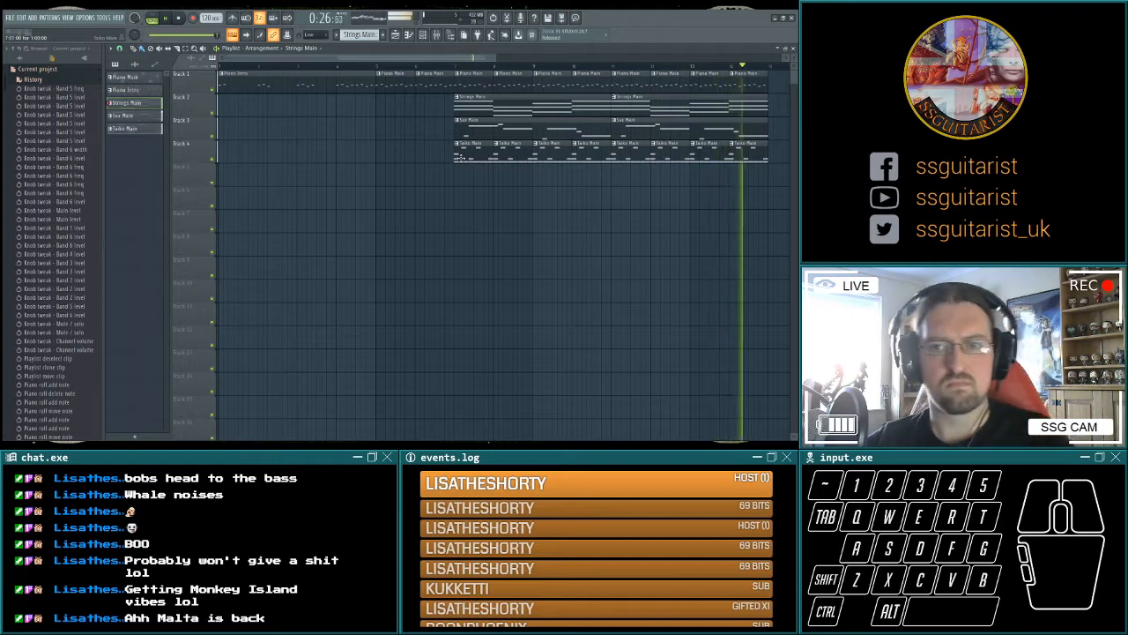
key("space")
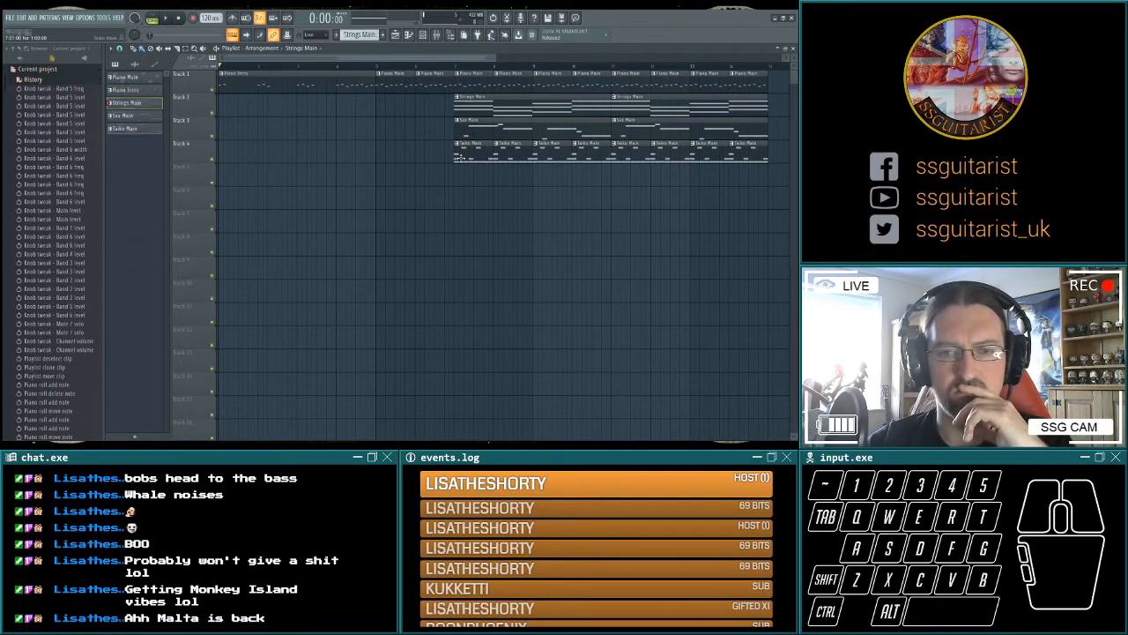
Try to lengthen the second note of Piano Intro to fill its first bar, and play it.
key("F6")
key("space")
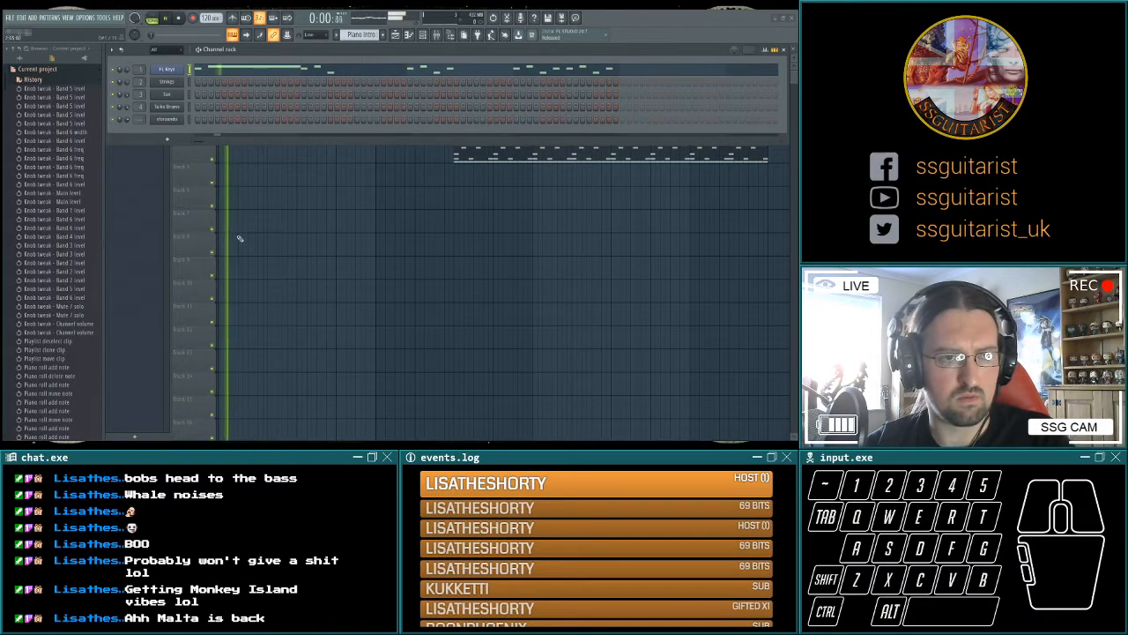
key("space")
left_click_drag(158, 160, 72, 159)
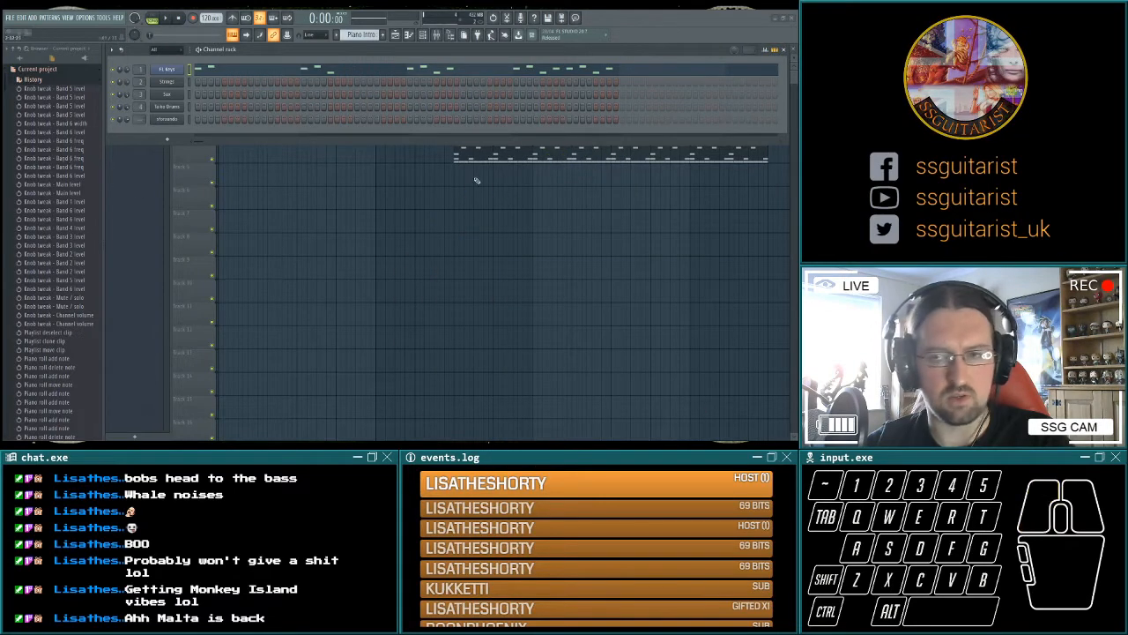
left_click(783, 50)
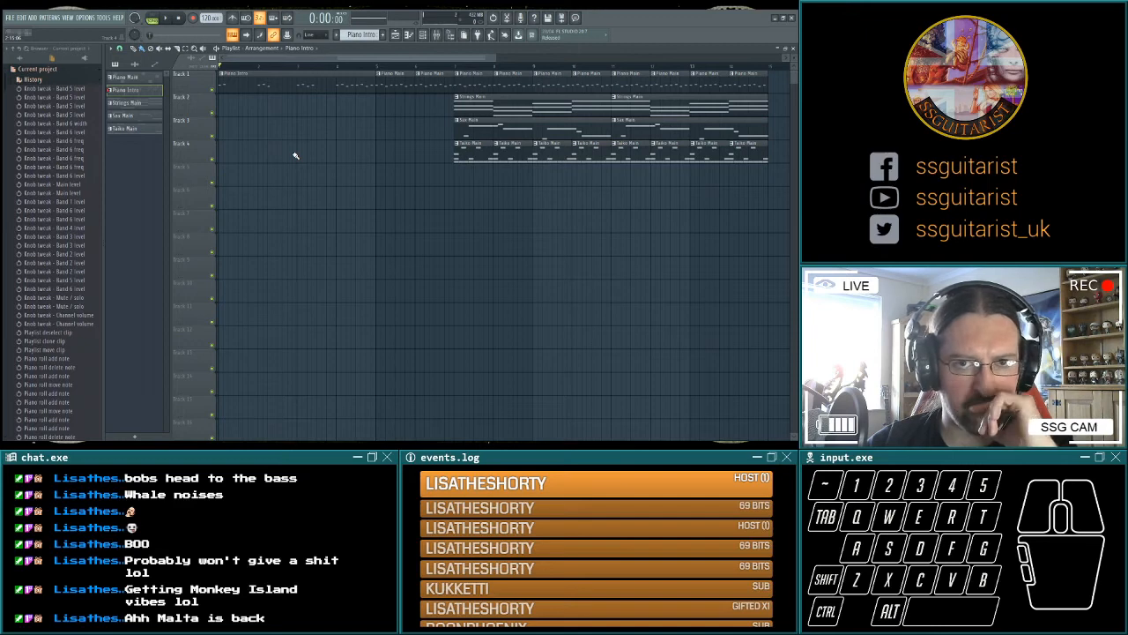
Clone Strings Main as a new pattern named Strings Intro and play it.
left_click(146, 114)
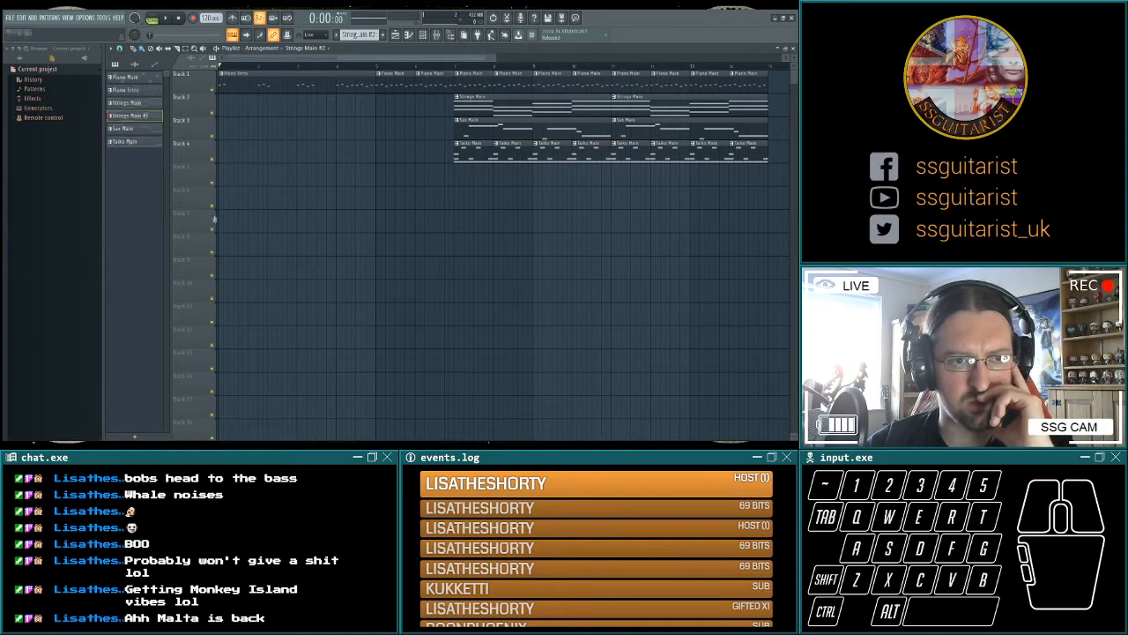
key("space")
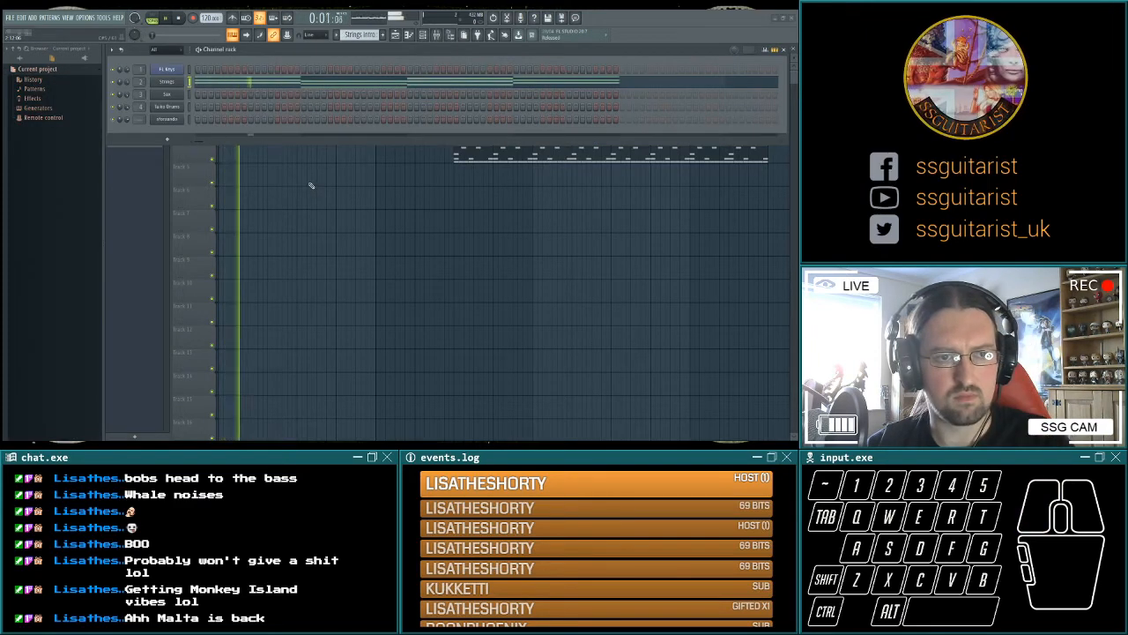
key("space")
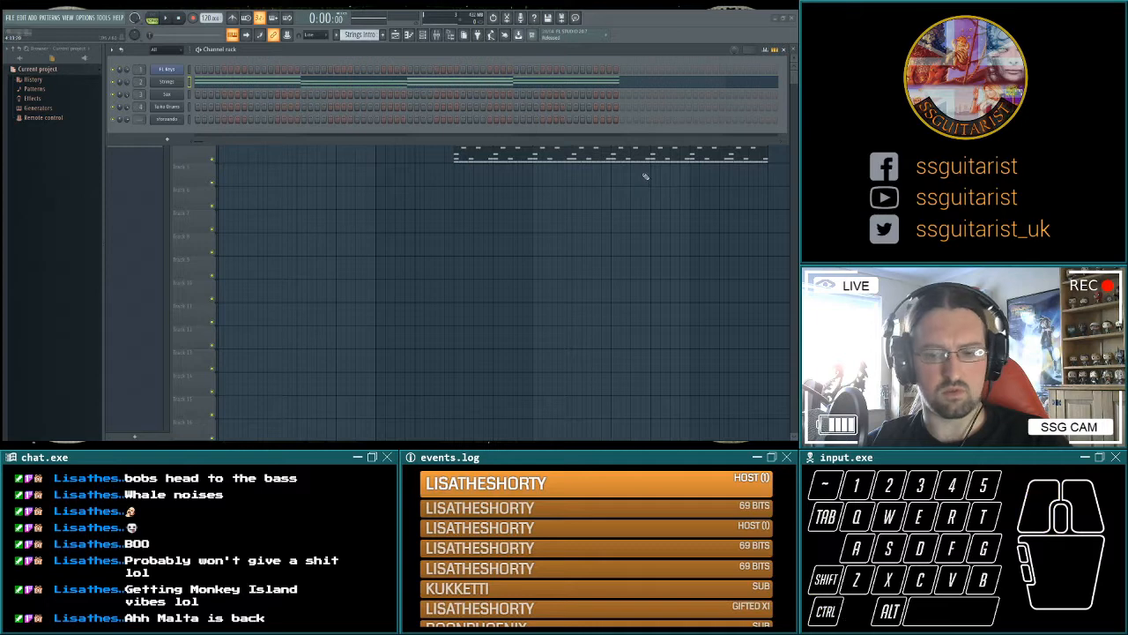
Thin the Strings Intro chords to single notes, play them, and hold one pitch across the four bars.
key("space")
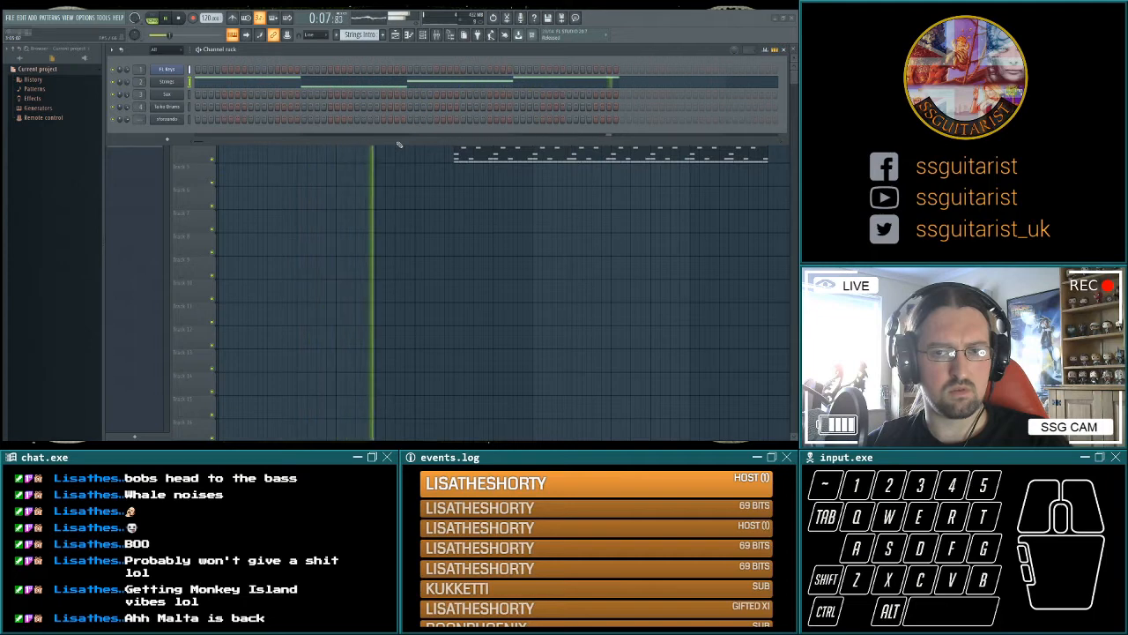
key("space")
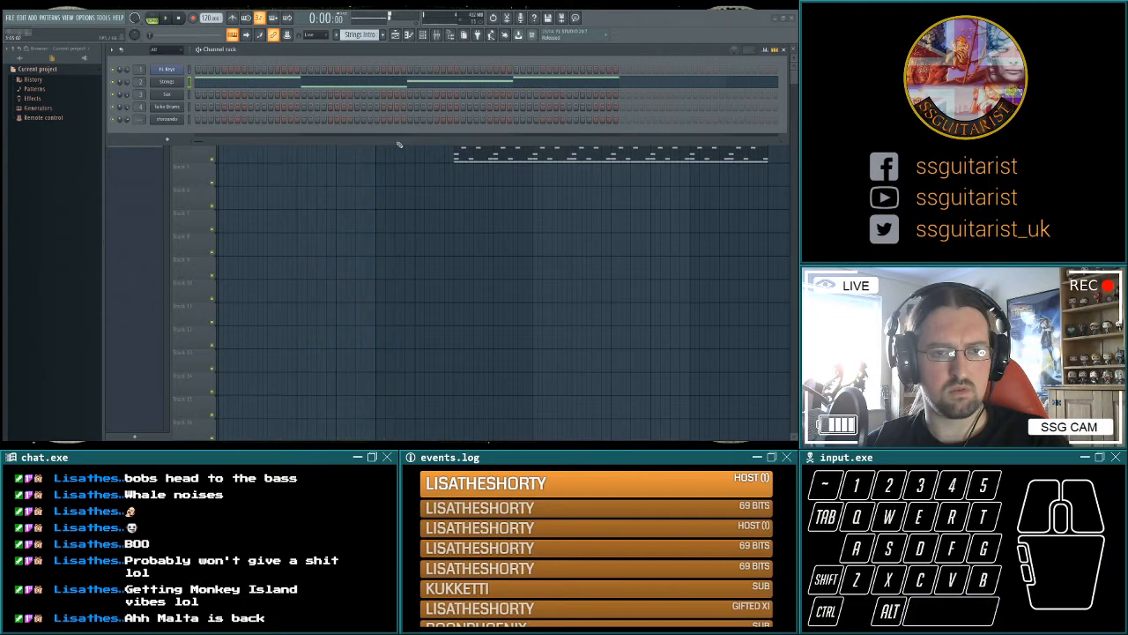
key("space")
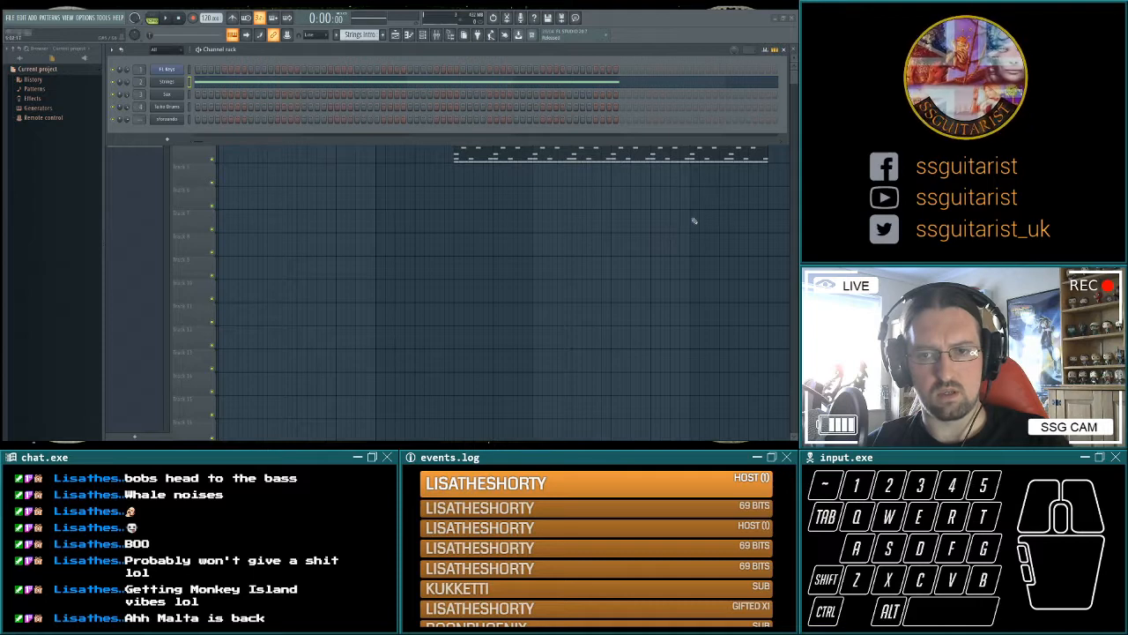
Extend the held Strings Intro note past bar 4, add a one-bar chord based on Strings Main at bar 5, and play it.
left_click(618, 229)
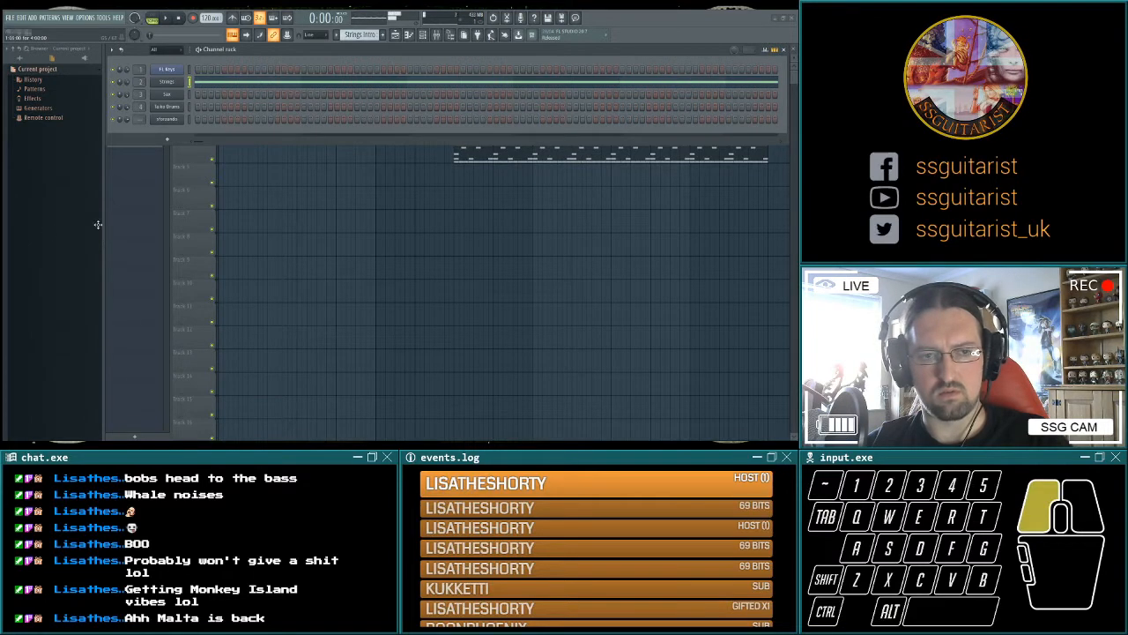
left_click_drag(98, 225, 138, 224)
left_click_drag(717, 227, 725, 226)
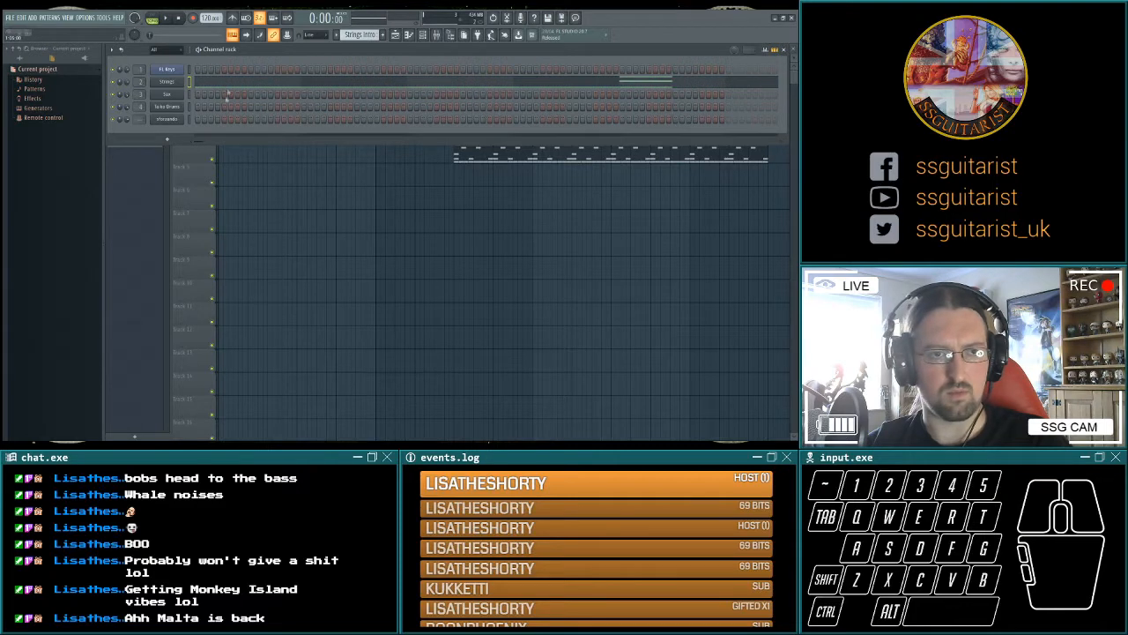
scroll(367, 38, "up", 1)
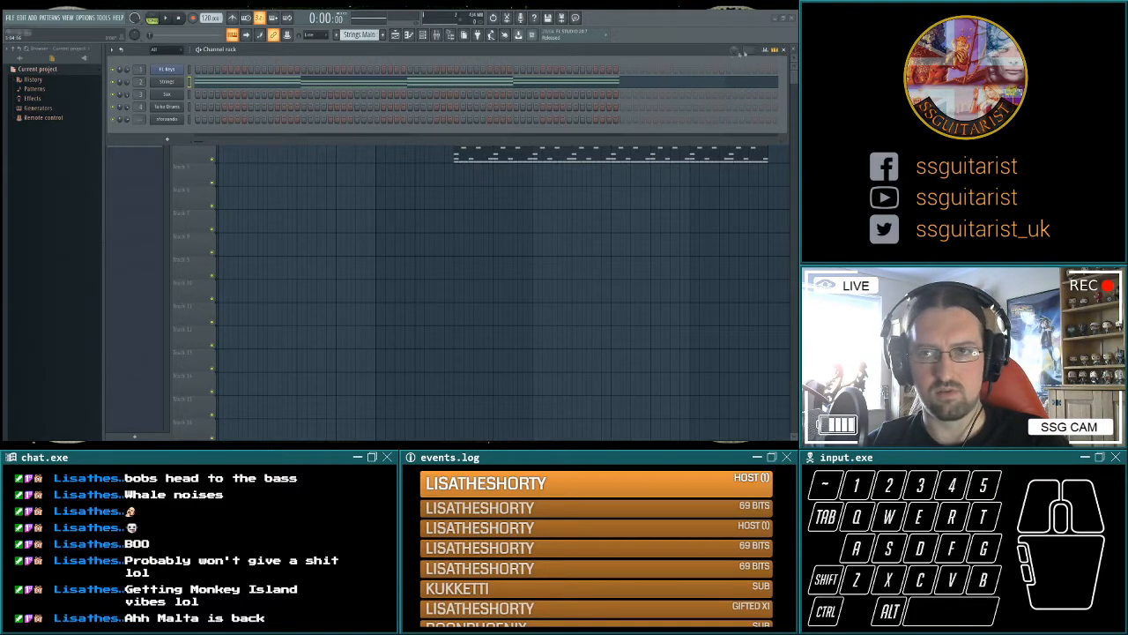
scroll(366, 38, "down", 1)
right_click(194, 207)
key("ctrl+v")
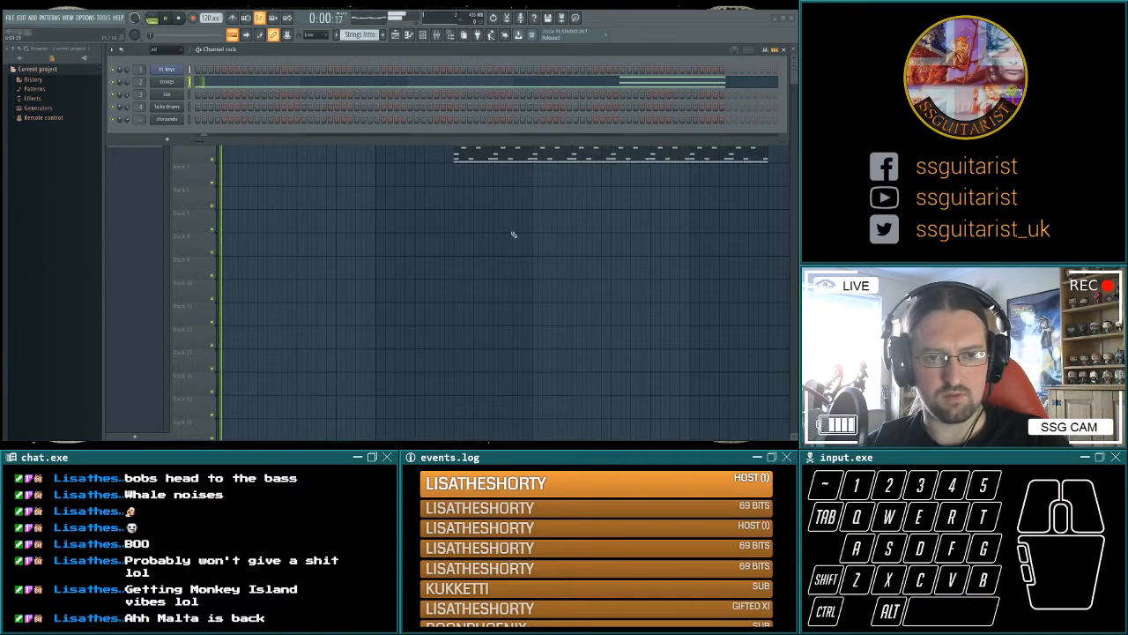
Lengthen the closing chord of Strings Intro to two bars while playing the arrangement.
left_click_drag(517, 271, 481, 302)
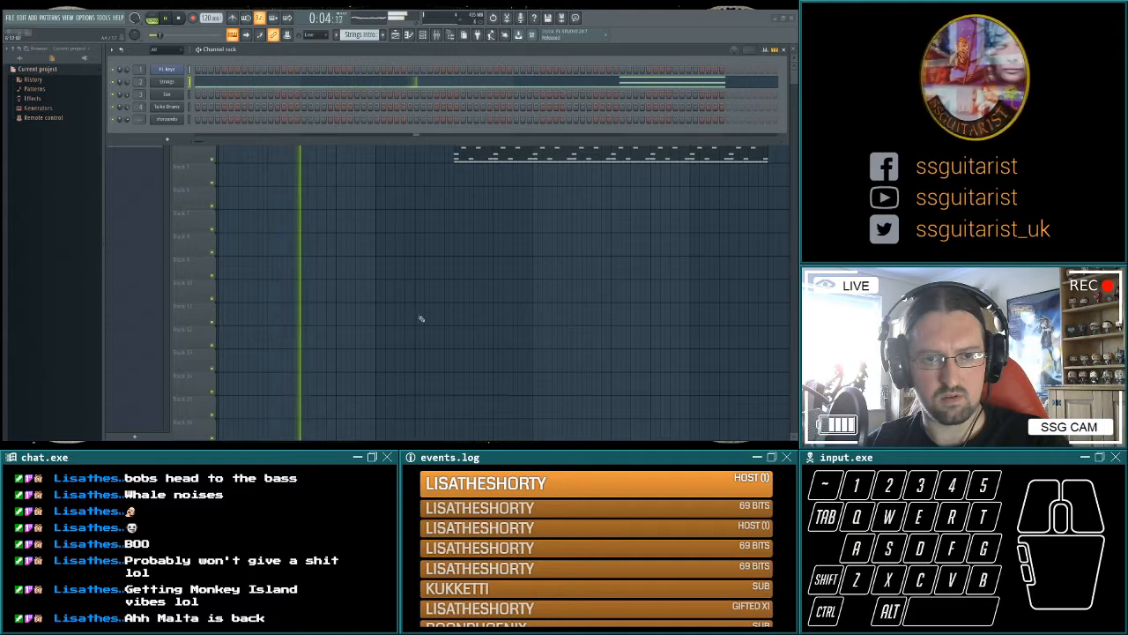
left_click_drag(308, 297, 461, 305)
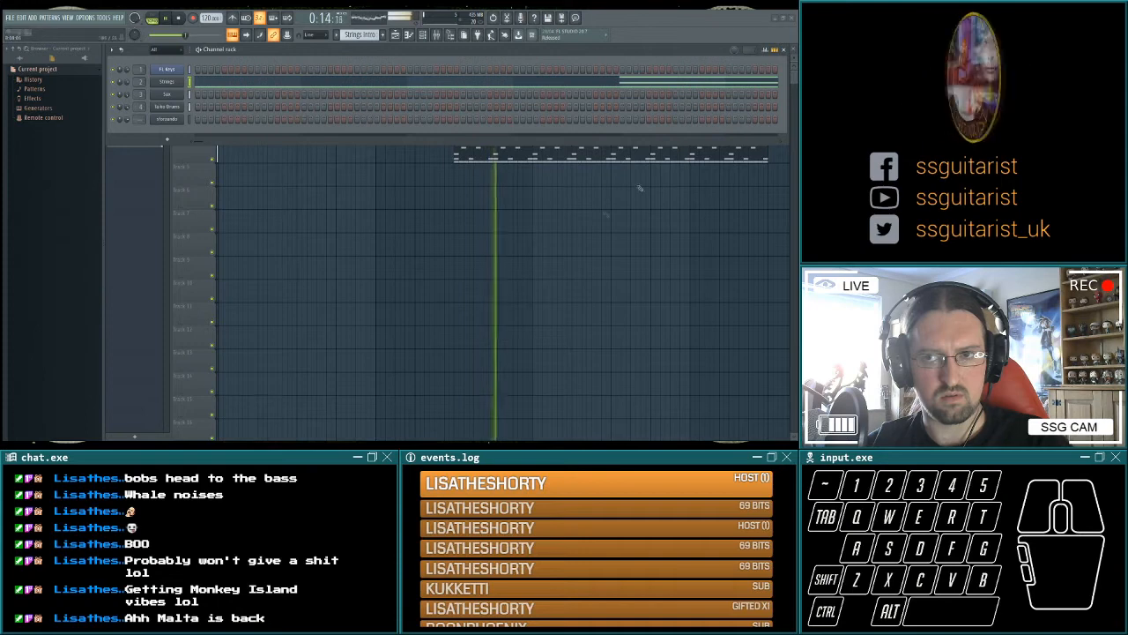
key("space")
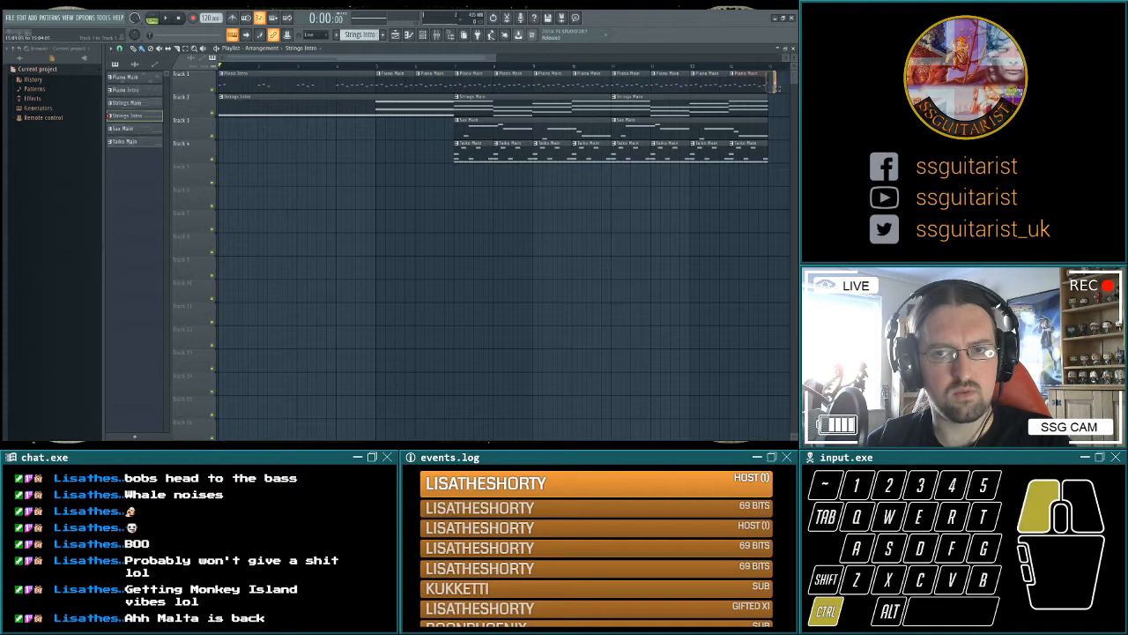
Fit the Strings Intro clip into the first six bars of Track 2 and play the arrangement.
left_click_drag(776, 84, 283, 83)
key("space")
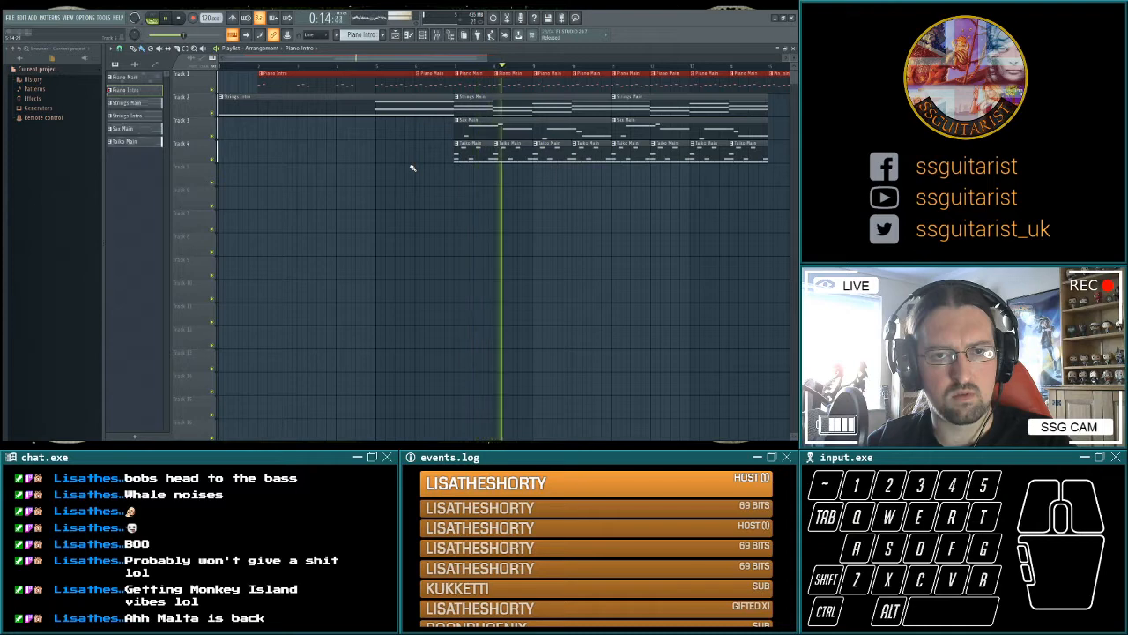
key("space")
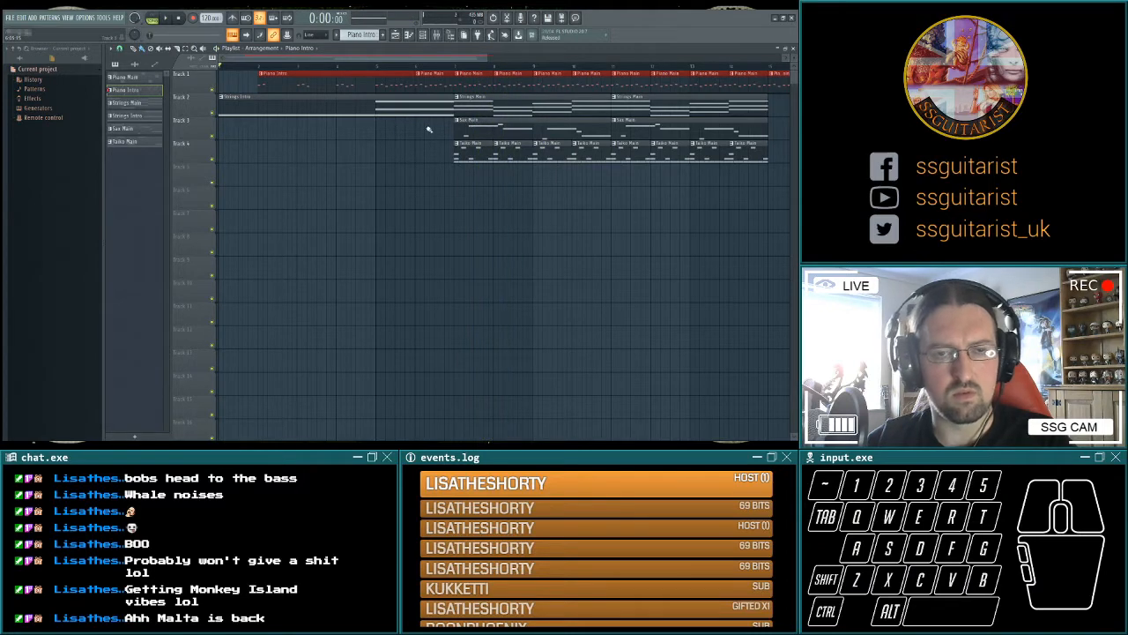
Shift Piano Intro, Strings Intro and the main clips to start at bar 3, and put a two-bar String Start clip before them.
left_click_drag(293, 78, 257, 78)
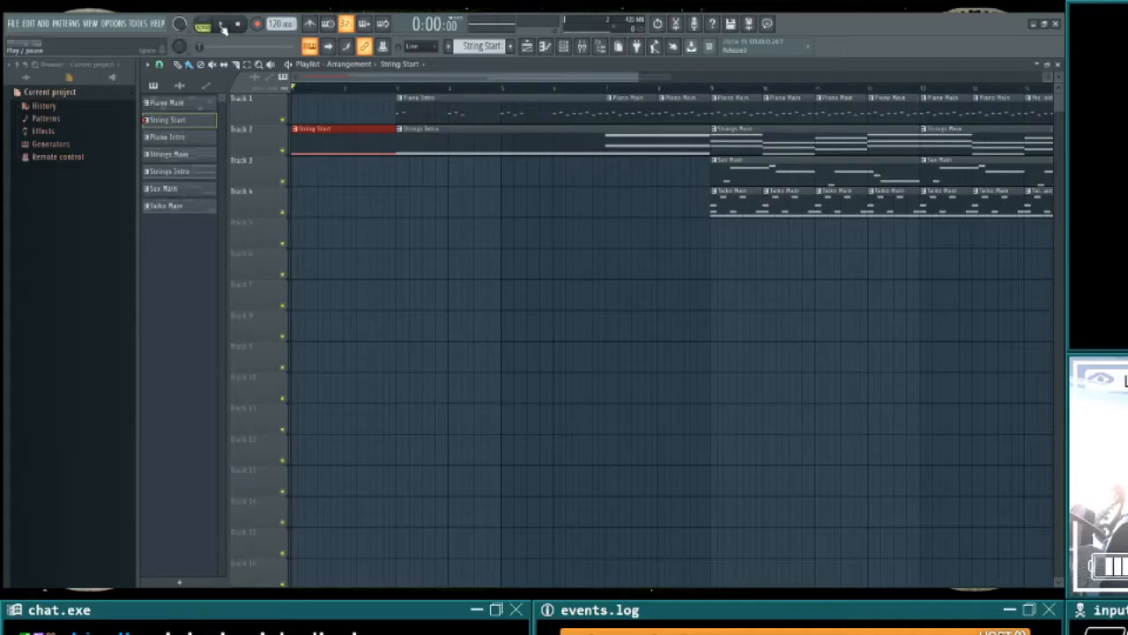
left_click(165, 18)
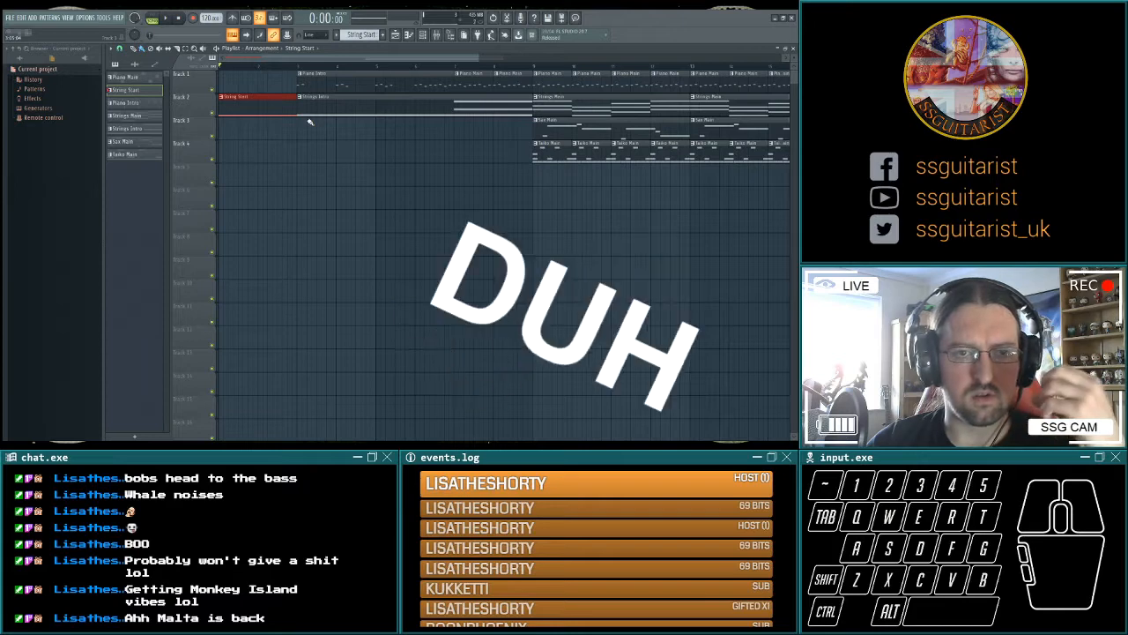
Remove the Strings Intro clip from Track 2 and move the main section's clips further along to make room for a longer intro.
right_click(379, 108)
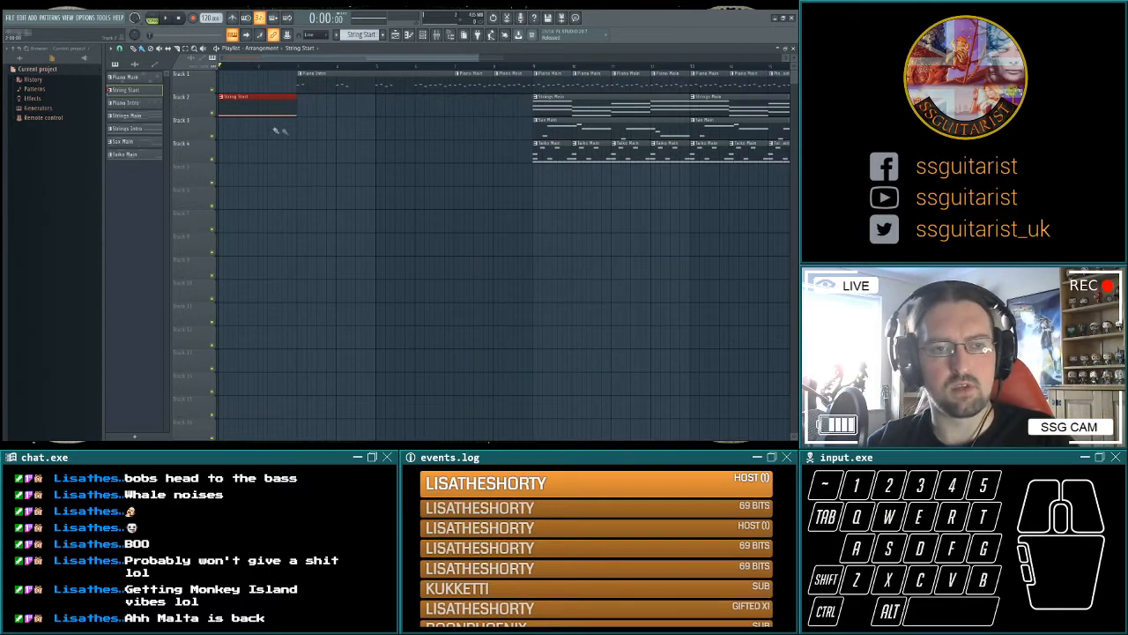
left_click_drag(313, 75, 705, 74)
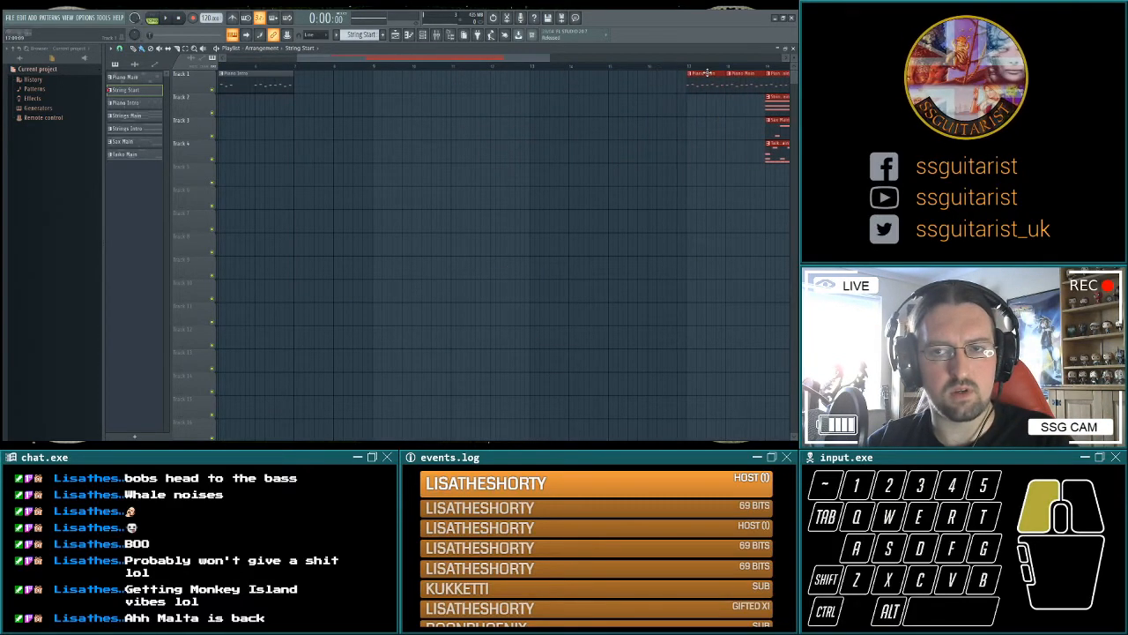
scroll(353, 167, "left", 4)
Stretch Piano Intro to eight bars by repeating its phrases.
double_click(336, 91)
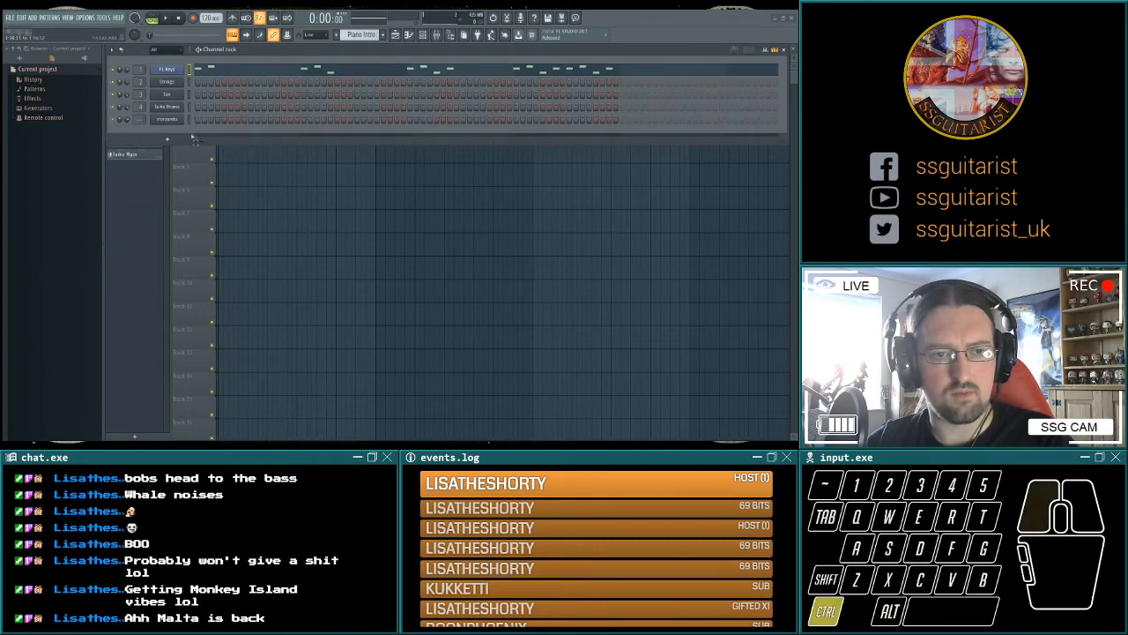
left_click_drag(577, 289, 714, 291)
left_click_drag(440, 209, 451, 210)
left_click_drag(168, 204, 441, 205)
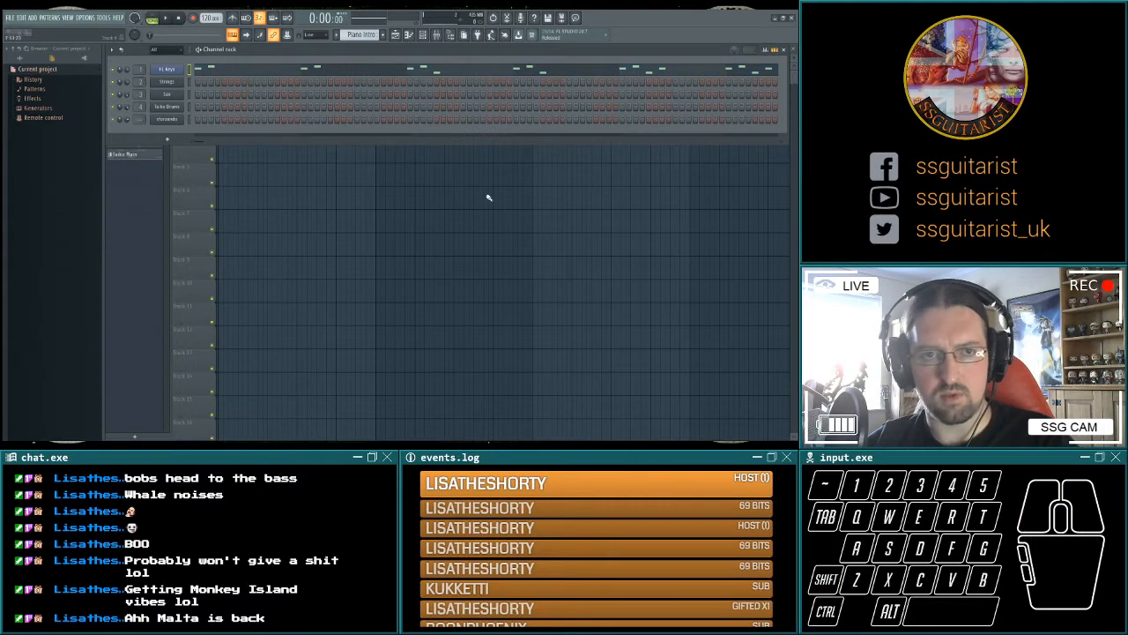
key("F6")
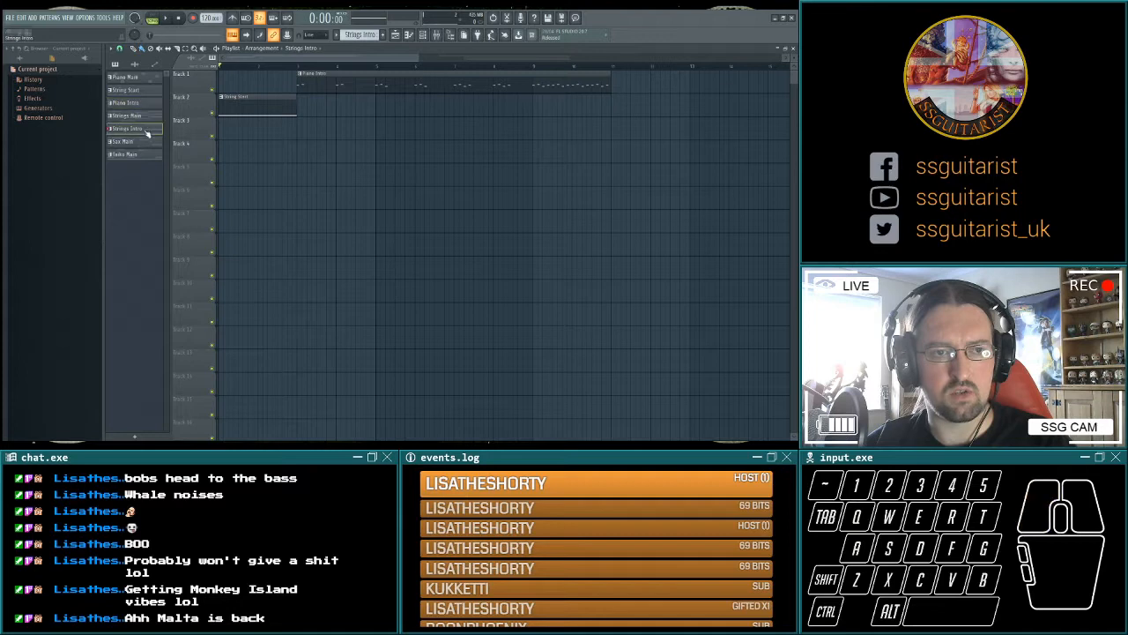
Place Strings Intro at bar 3 of Track 2, extend it to eight bars with the chord in the last two, and play the intro.
key("F6")
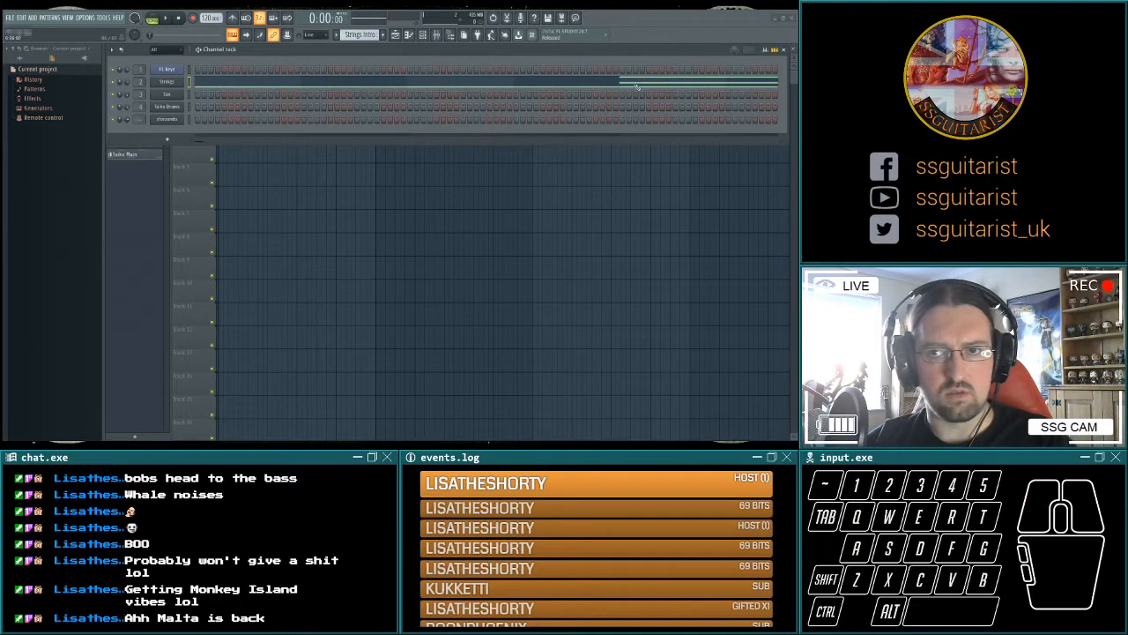
key("F6")
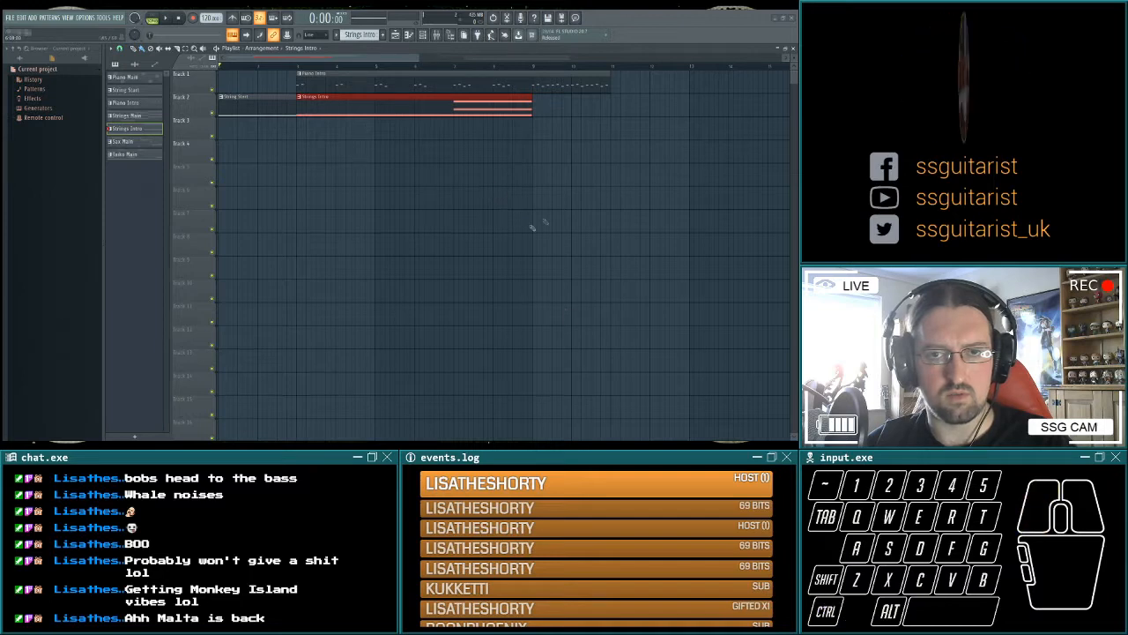
left_click(609, 283)
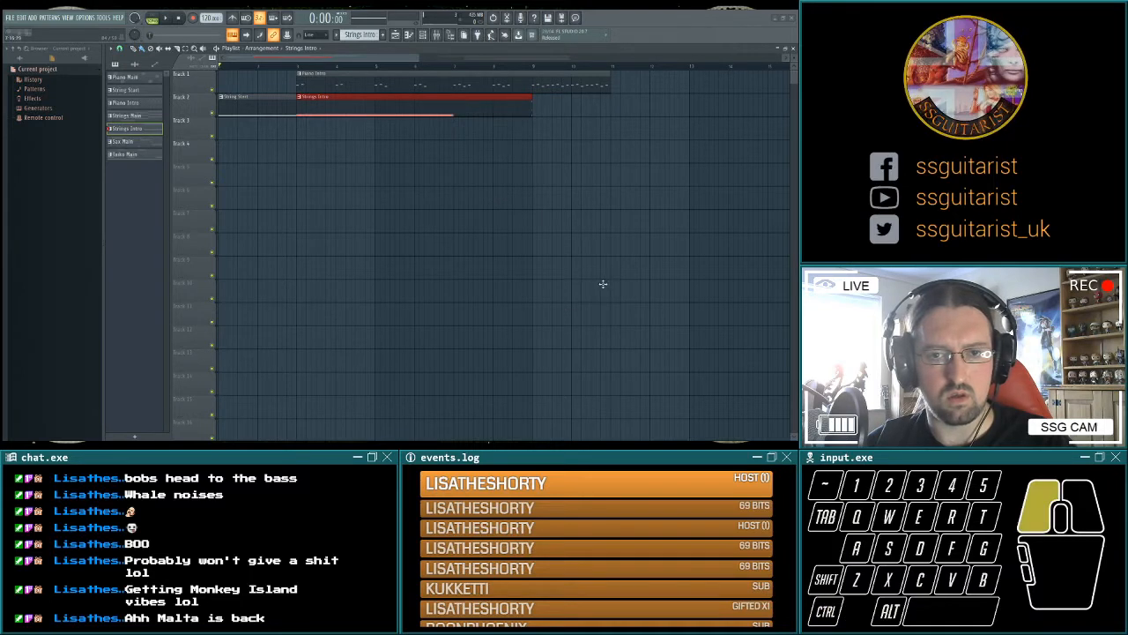
left_click_drag(600, 284, 600, 284)
left_click(162, 19)
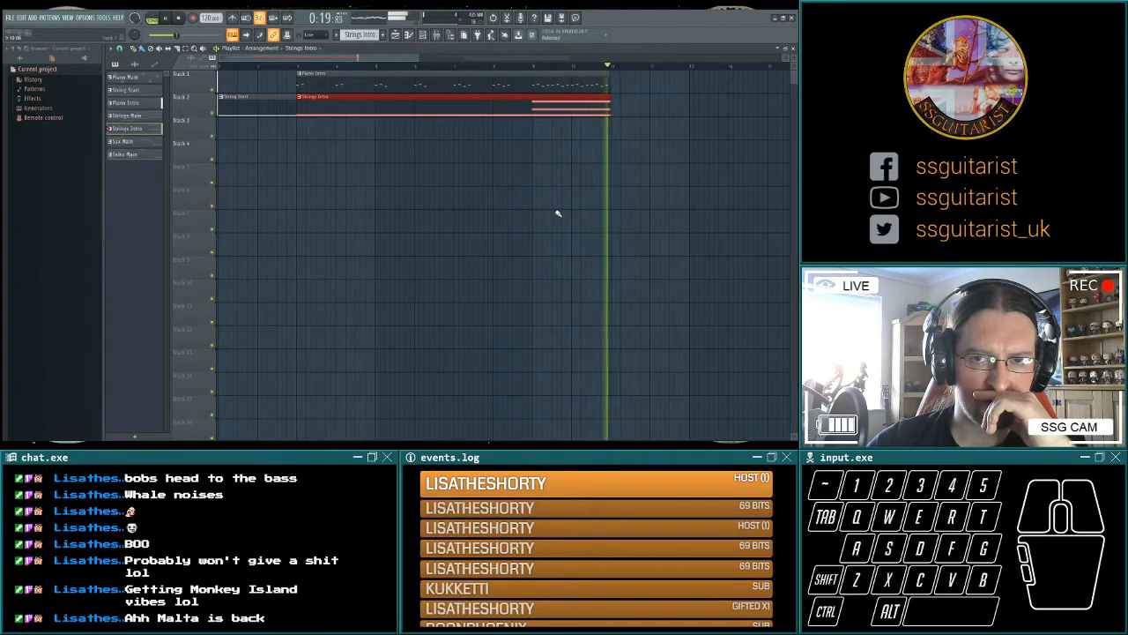
key("space")
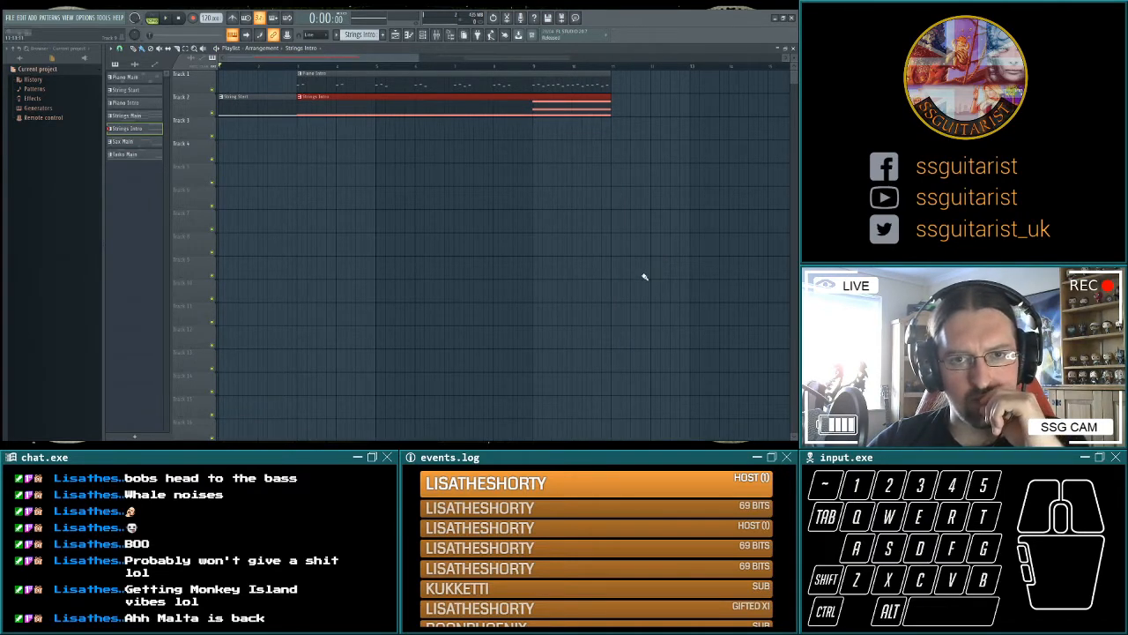
Move the main section's piano, strings, sax and taiko clips to bar 11, directly after the intro.
mouse_move(338, 276)
left_mouse_down()
mouse_move(728, 61)
mouse_move(471, 227)
mouse_move(391, 80)
left_mouse_up()
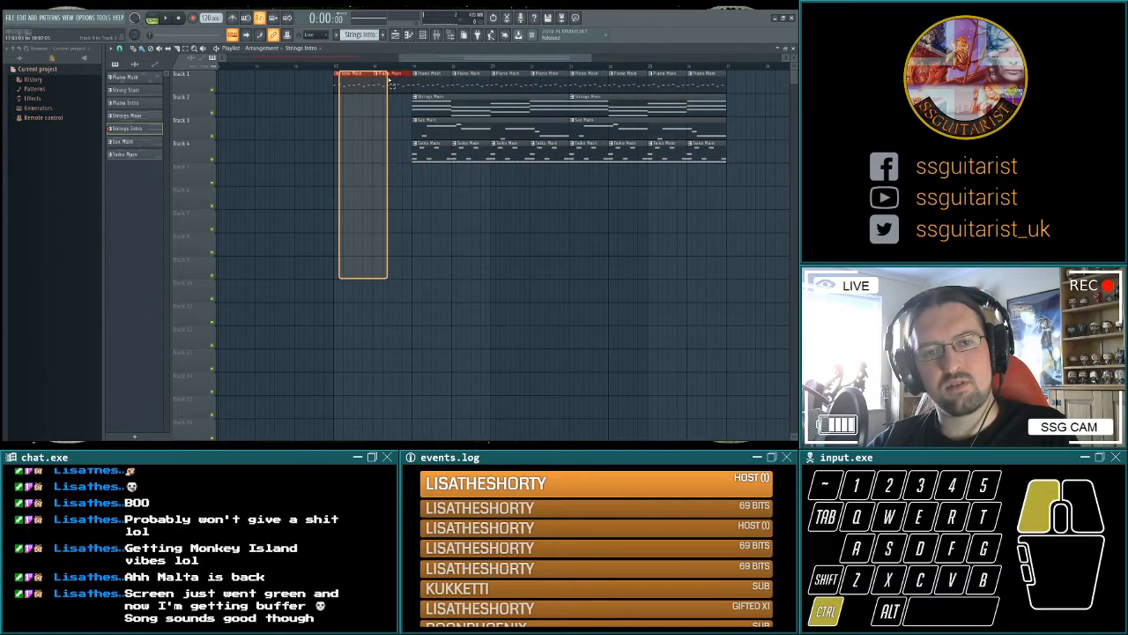
key("Delete")
mouse_move(411, 225)
left_mouse_down()
mouse_move(678, 59)
mouse_move(600, 220)
left_mouse_up()
scroll(529, 235, "left", 6)
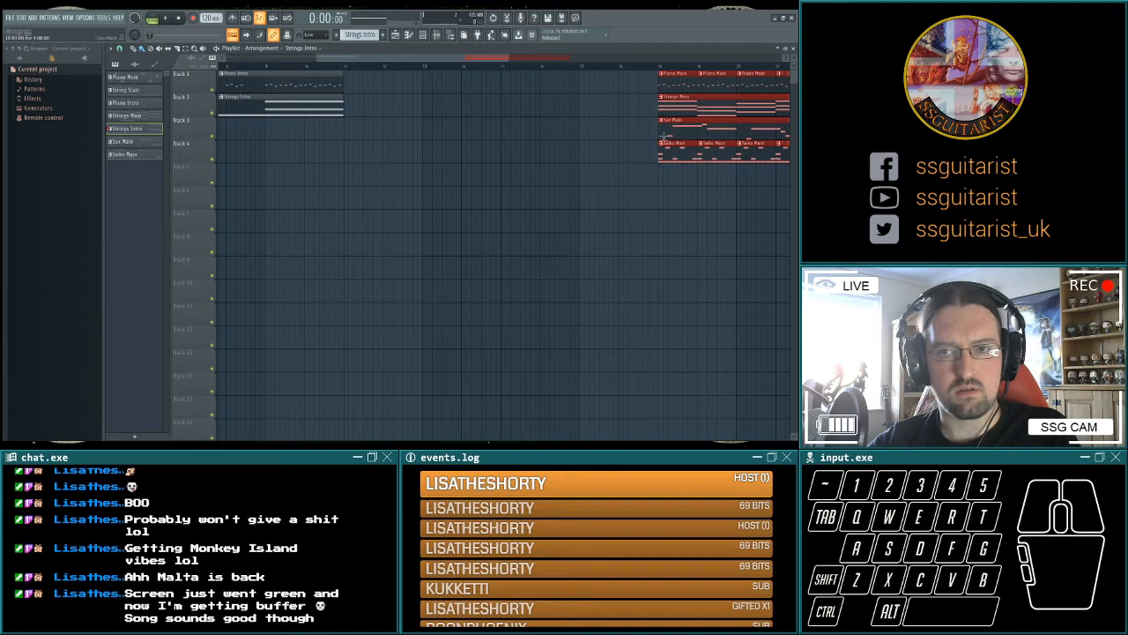
left_click_drag(683, 91, 368, 86)
left_click(358, 232, "ctrl")
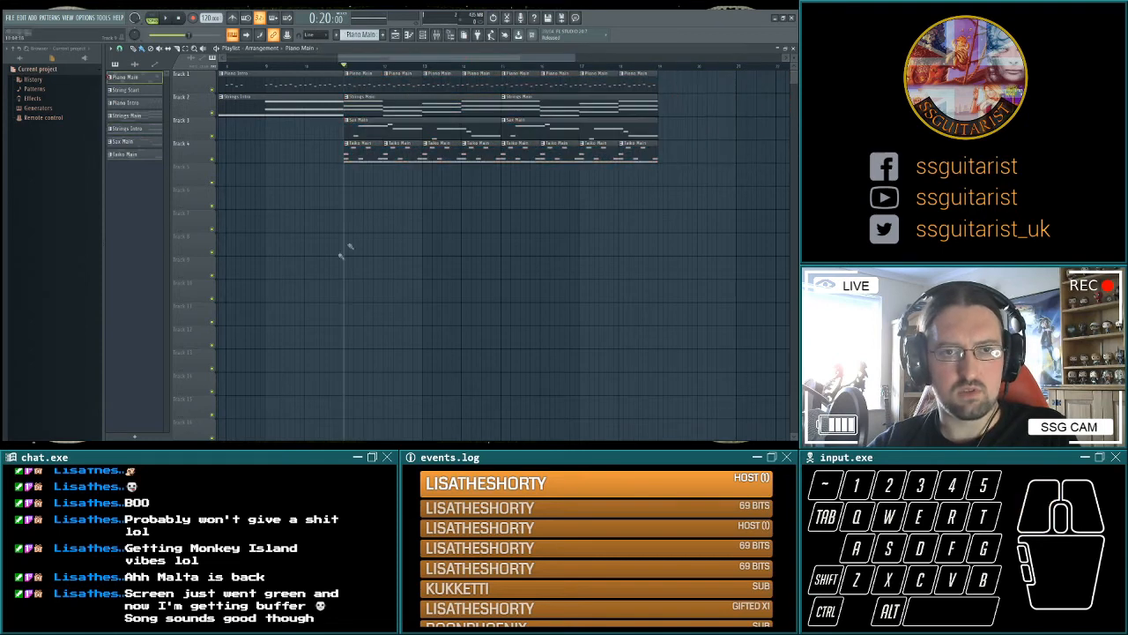
scroll(350, 274, "left", 2)
Create a Taiko Intro pattern at the start of Track 4 and rename the last channel Guitar.
left_click_drag(435, 276, 612, 285)
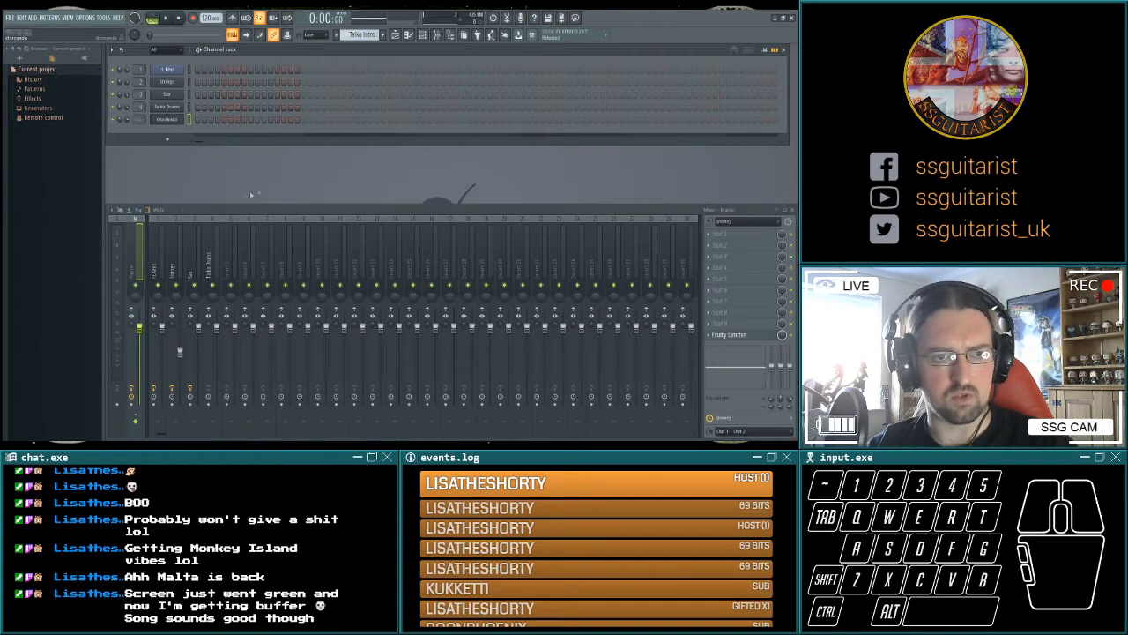
key("Return")
left_click(176, 108)
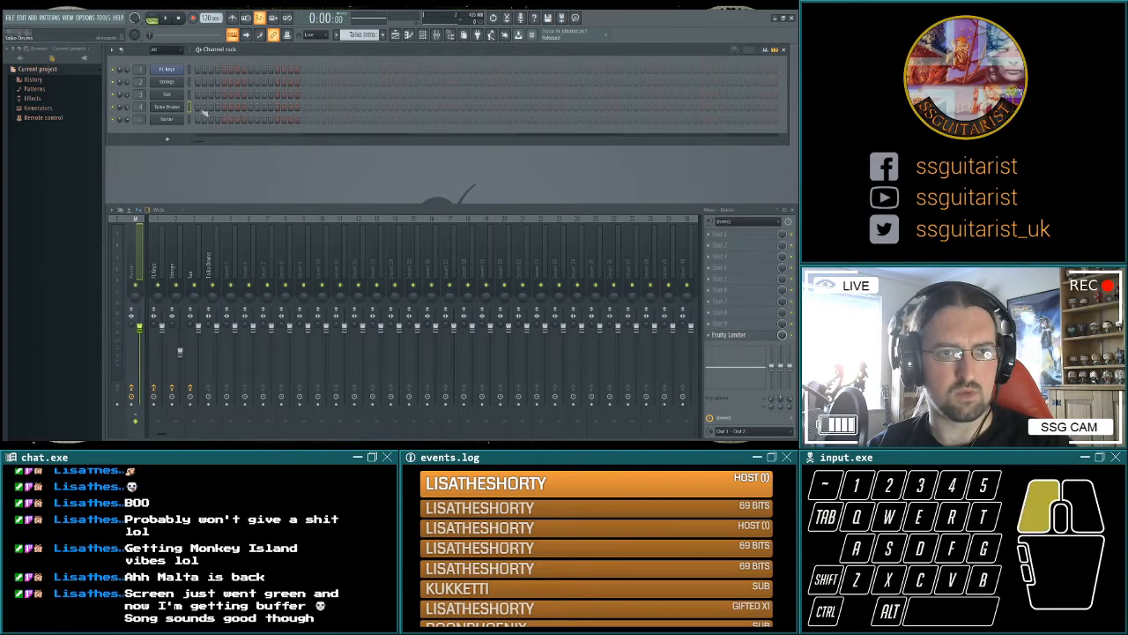
key("F5")
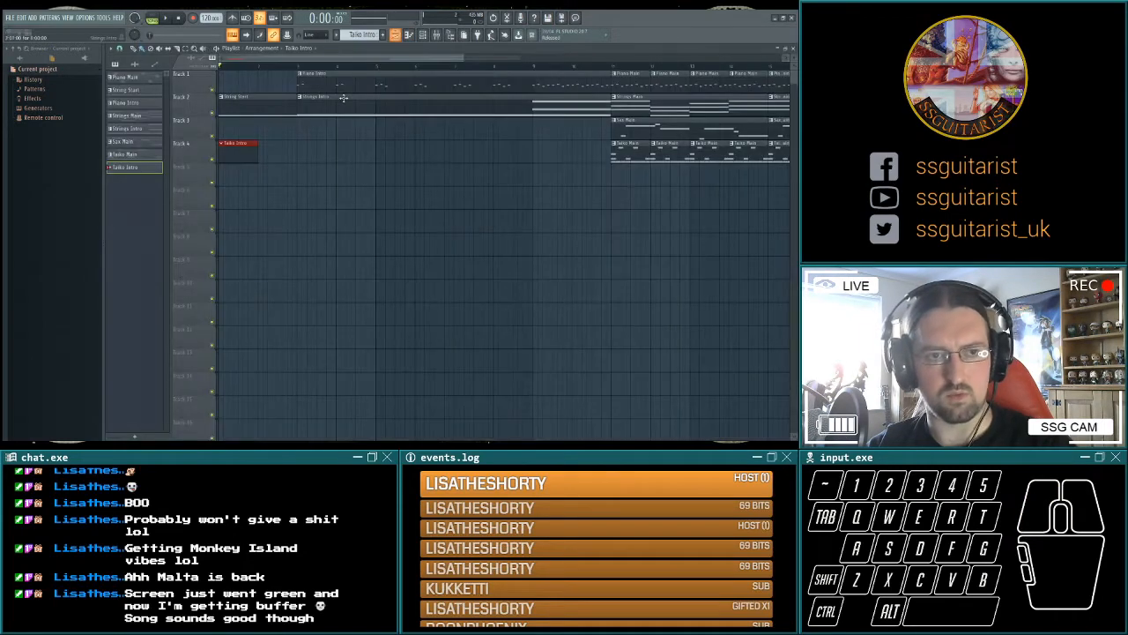
Add a three-hit taiko fill in bar 2 of Taiko Intro and play it with the strings.
key("space")
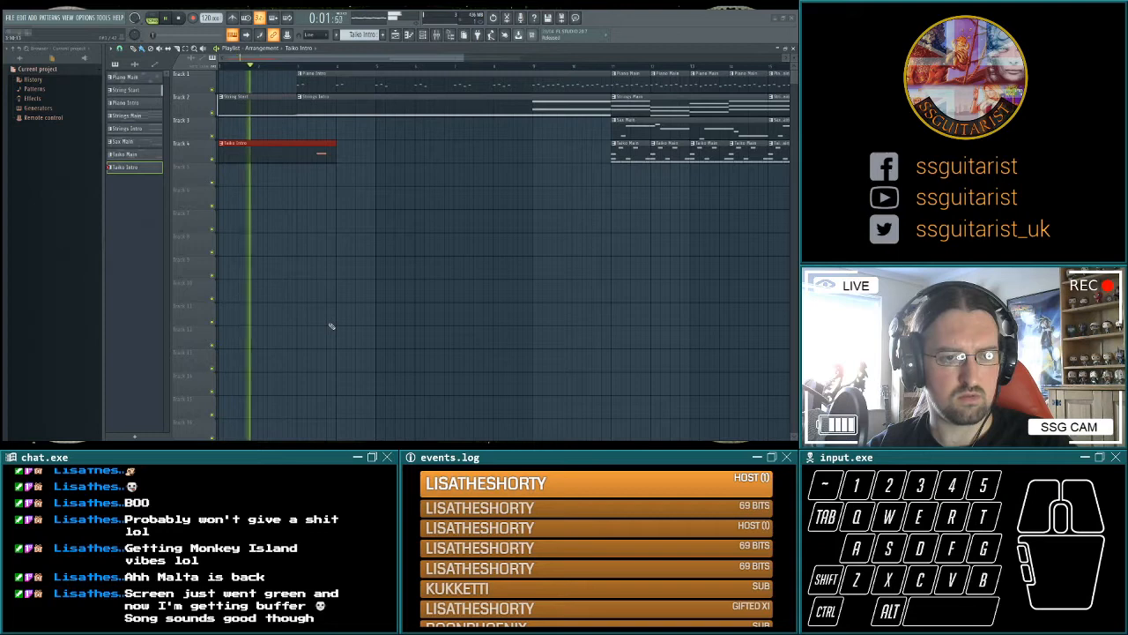
key("space")
left_click_drag(329, 323, 161, 317)
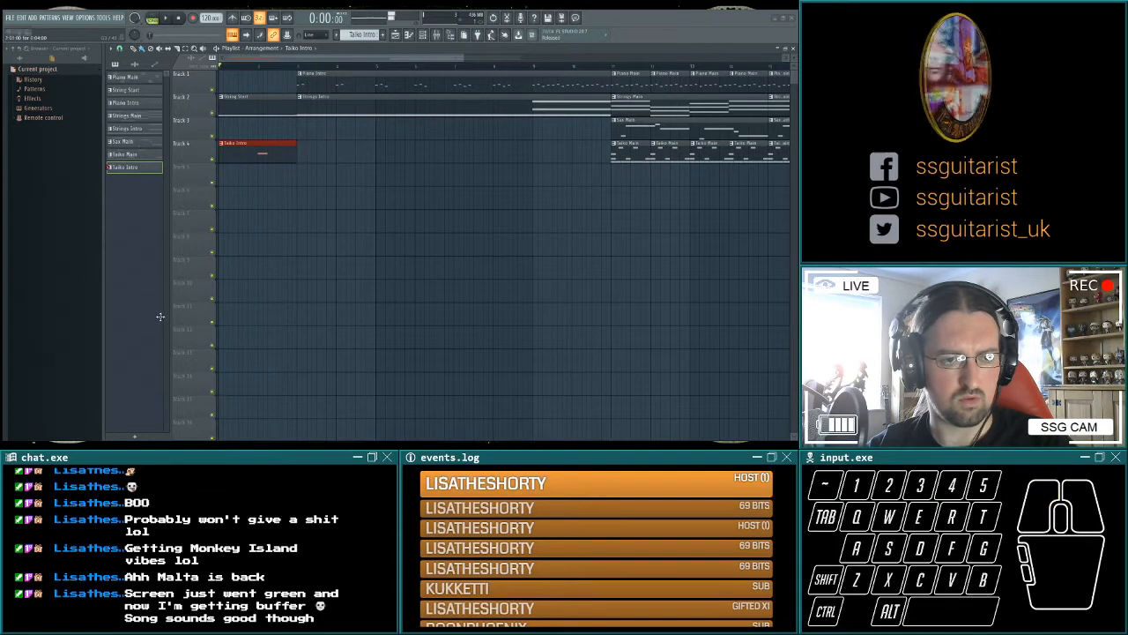
left_click(165, 302)
key("space")
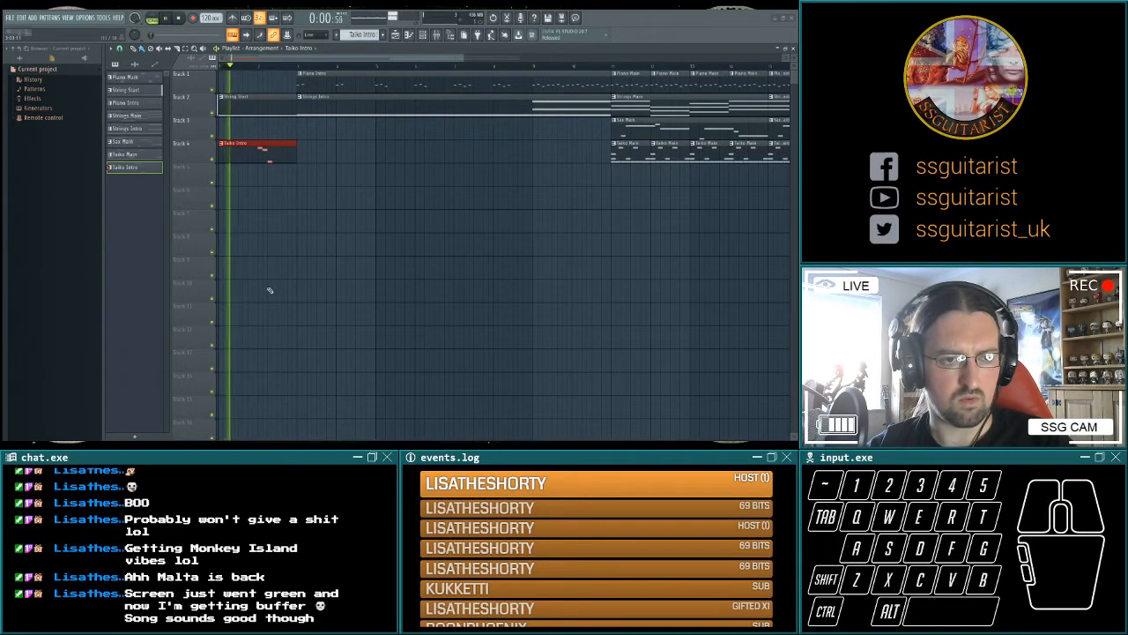
key("space")
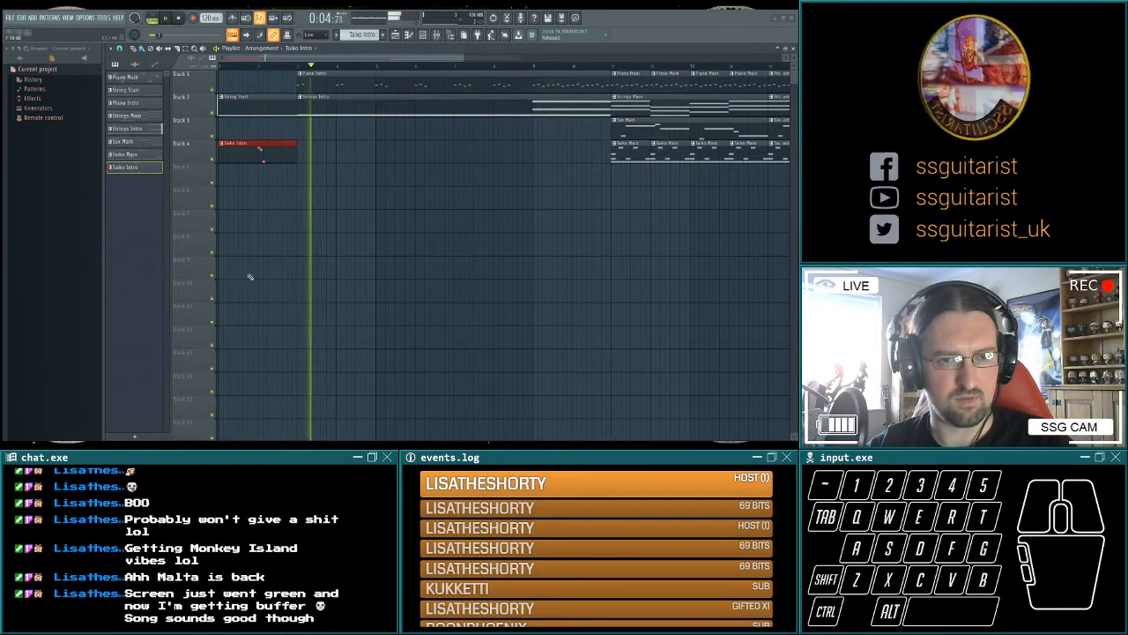
Tighten the Taiko Intro fill into shorter, closer hits and play it from the start.
key("space")
key("space")
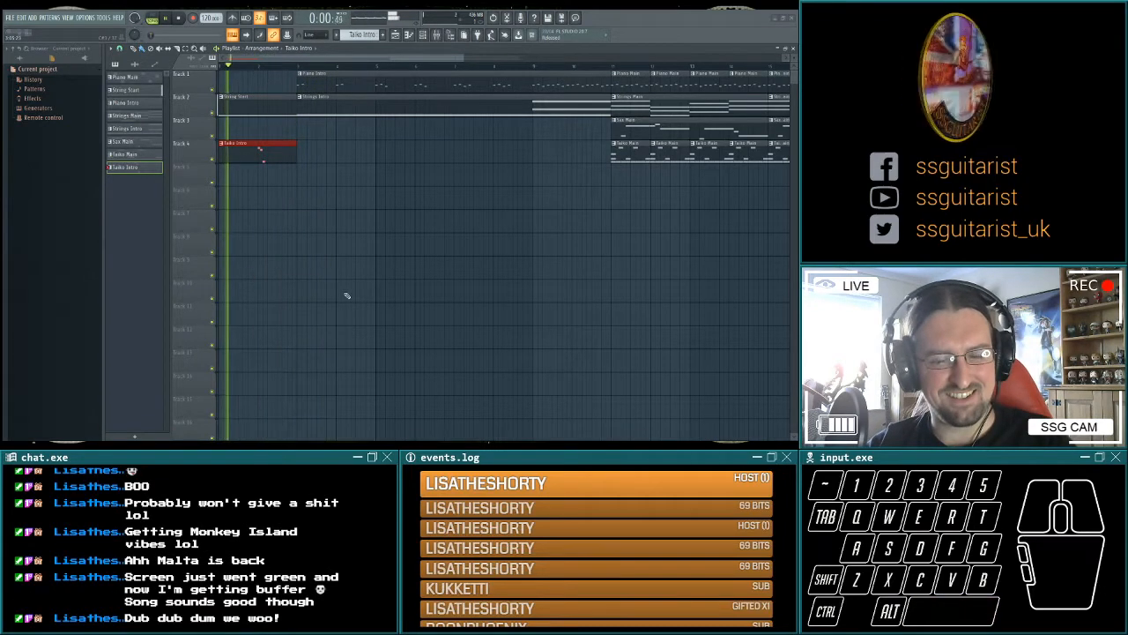
key("space")
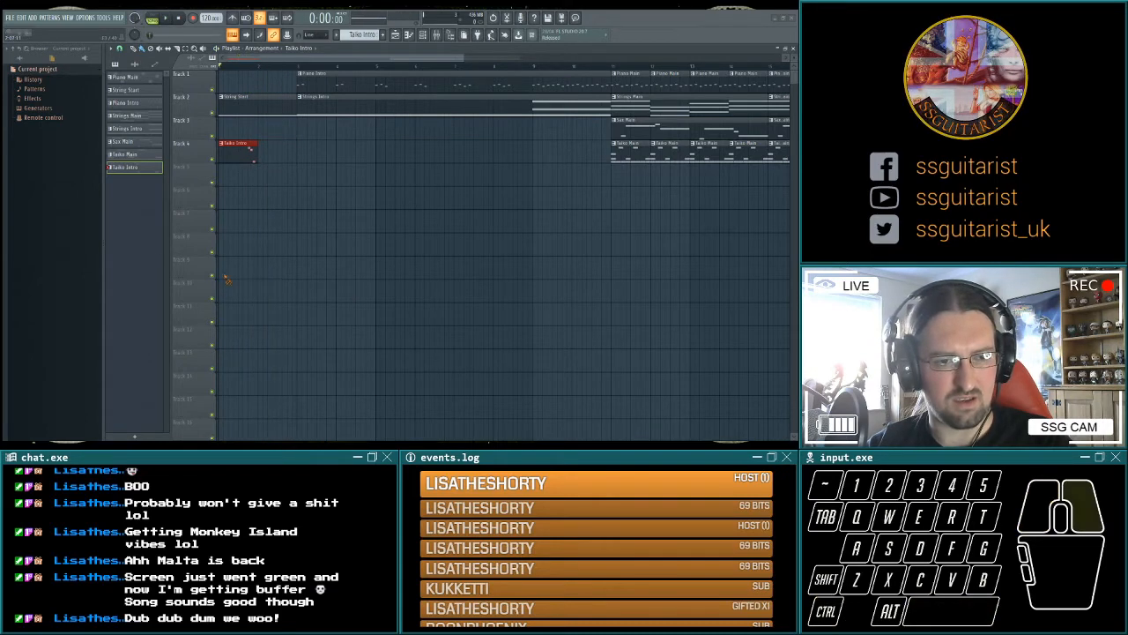
Move the taiko fill to the end of bar 1, repeat it at the end of bar 3, and play the intro.
key("space")
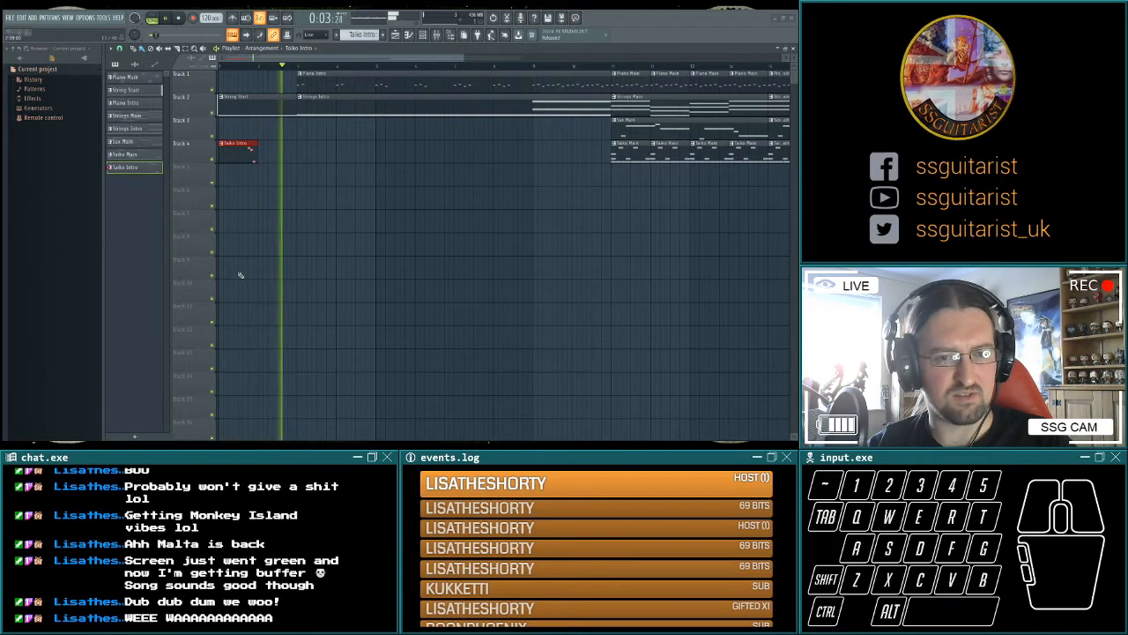
key("space")
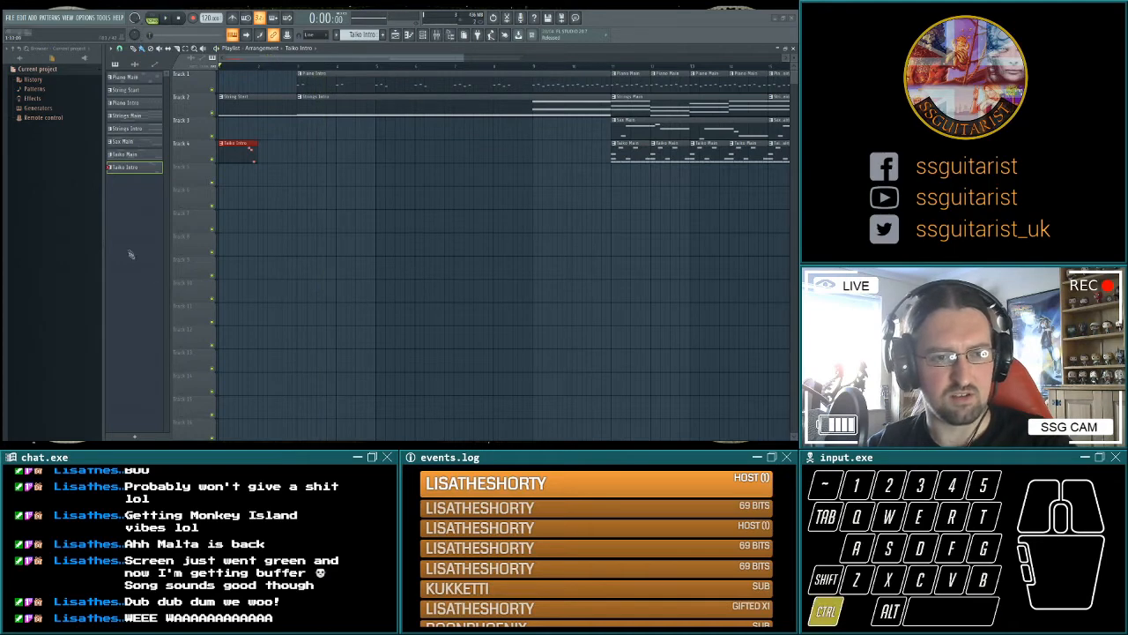
key("space")
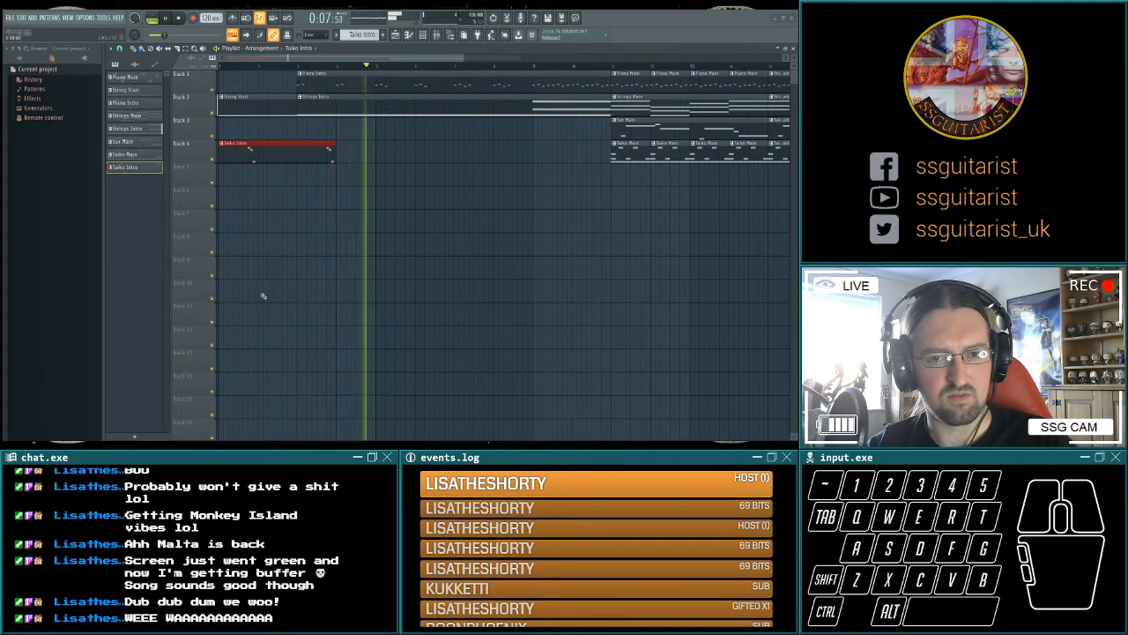
key("space")
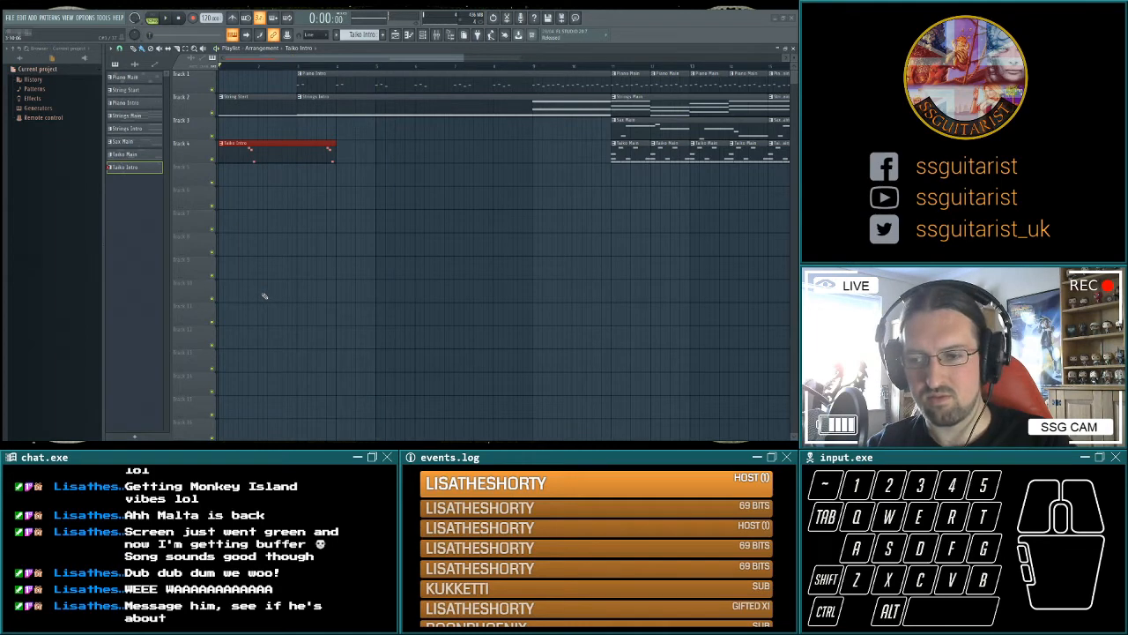
Remove the Piano Intro phrases in bars 4, 6 and 8 and play the intro with the taiko fills.
double_click(327, 87)
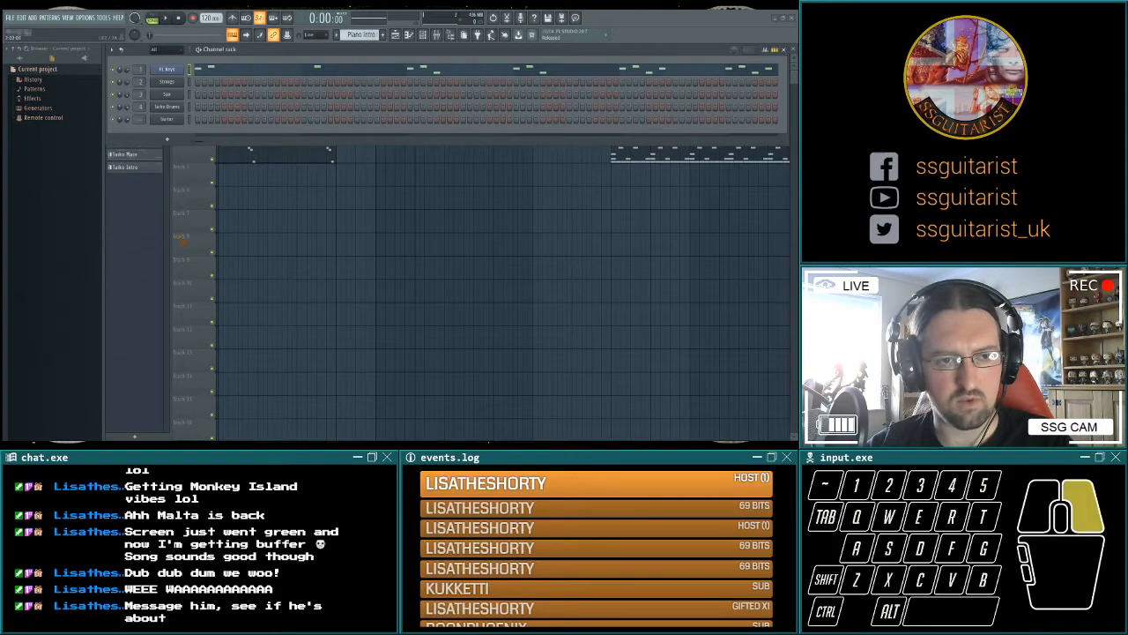
key("space")
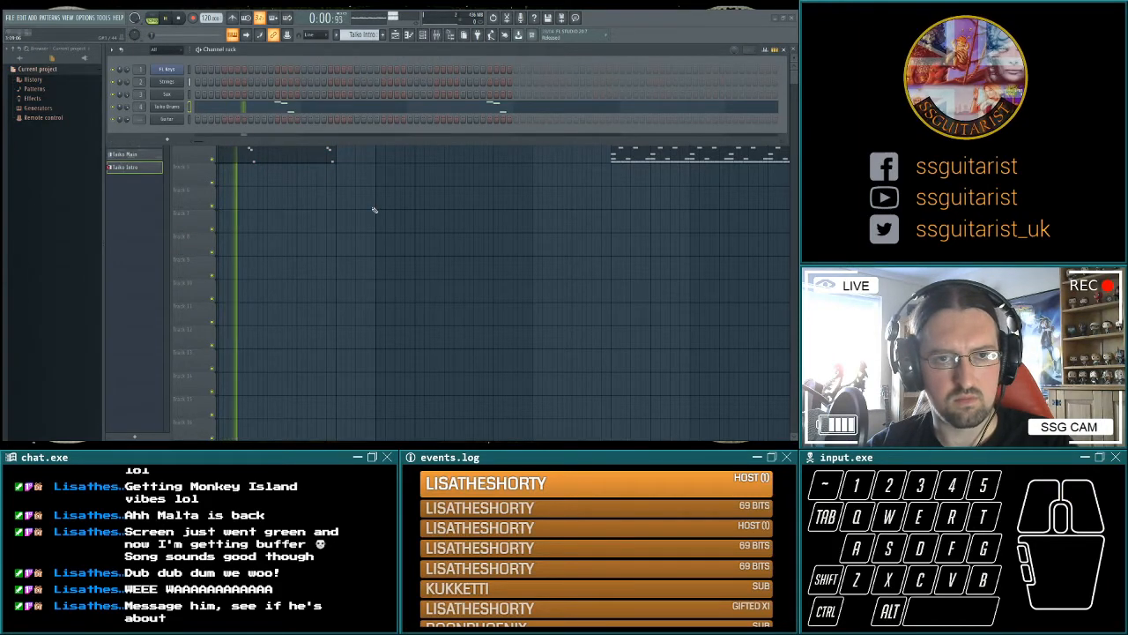
key("F6")
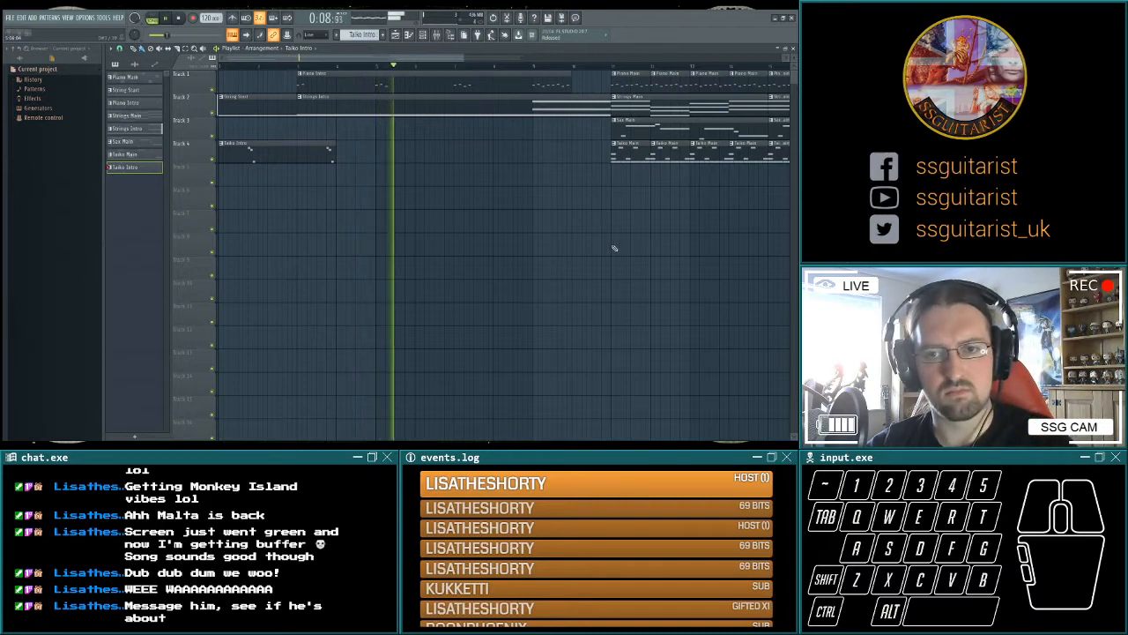
key("space")
Repeat the Taiko Intro fill at the ends of bars 5 and 7, add hits at the start of bars 6 and 8, and play it.
left_click_drag(421, 241, 670, 219)
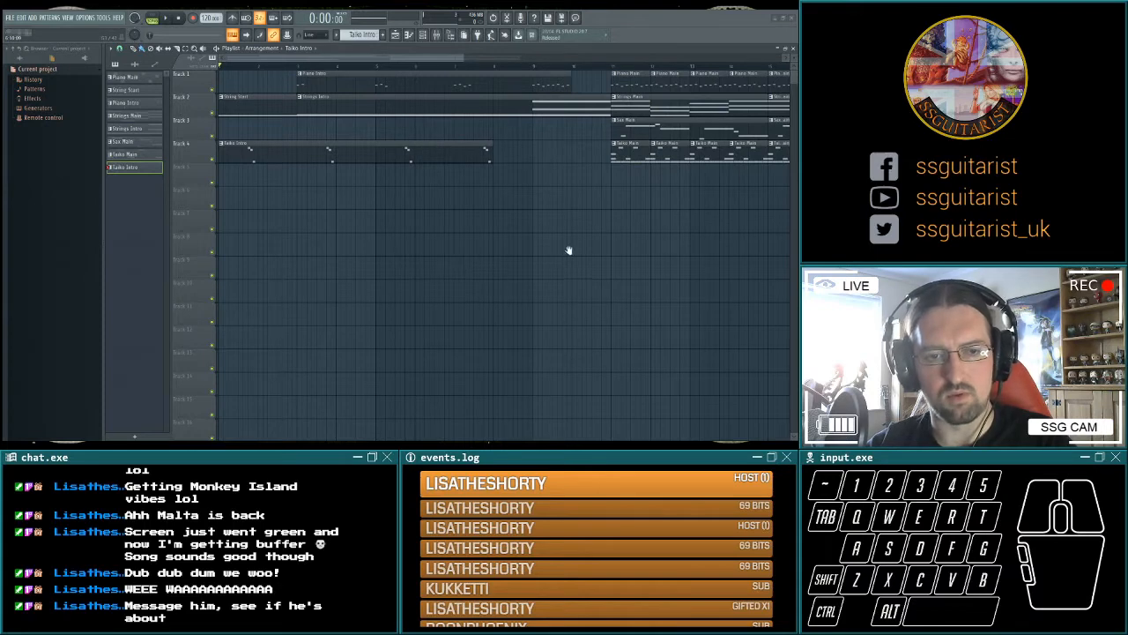
key("space")
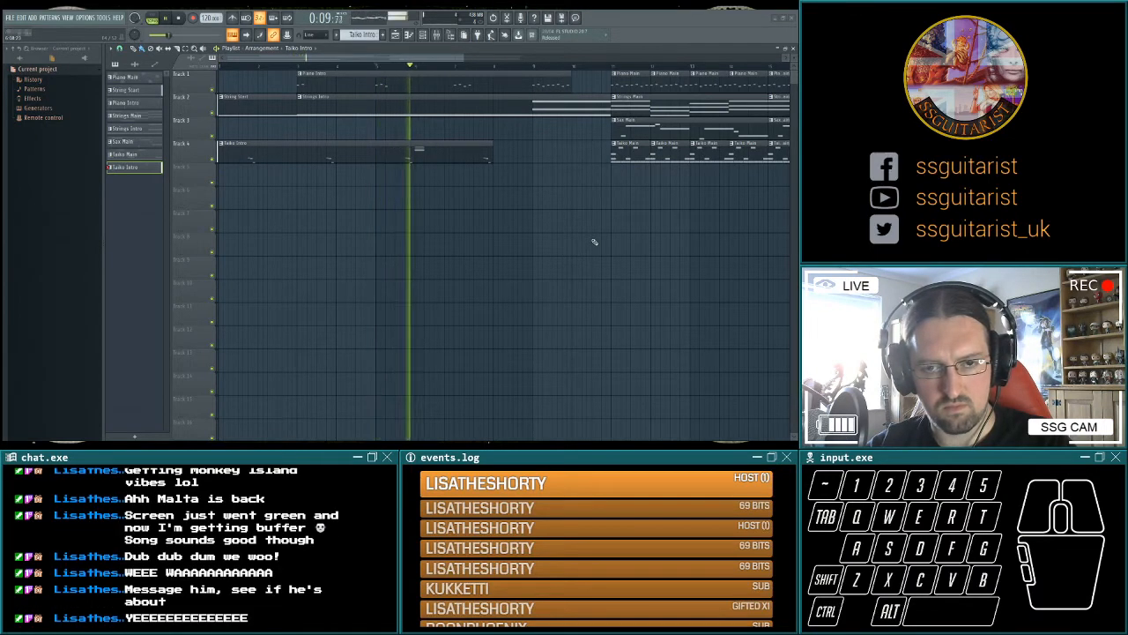
key("space")
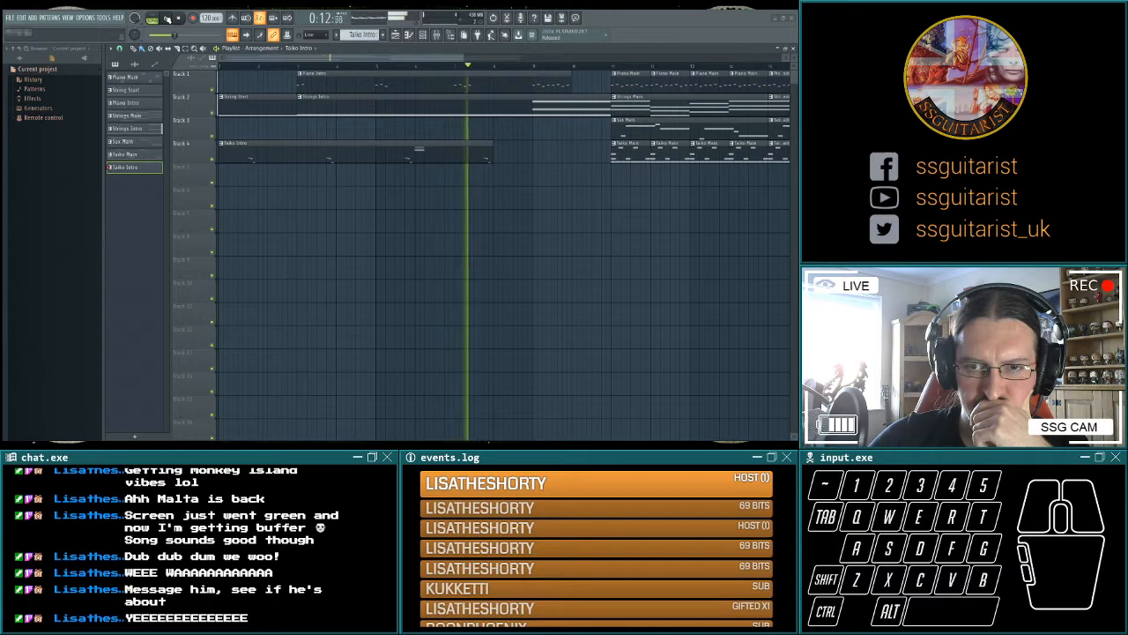
left_click(178, 18)
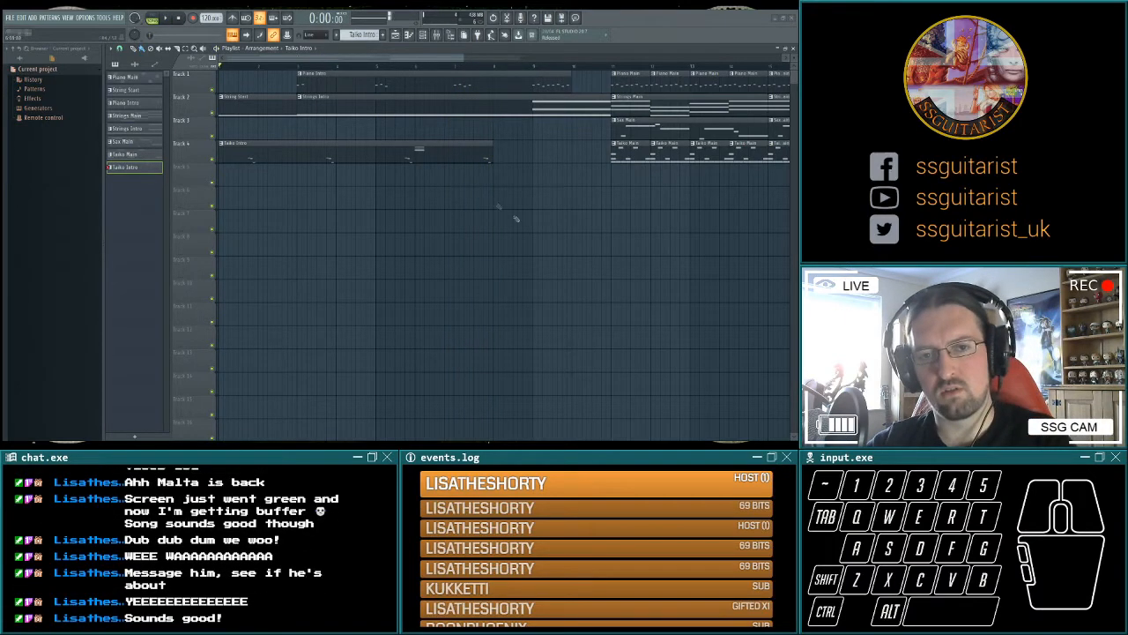
key("space")
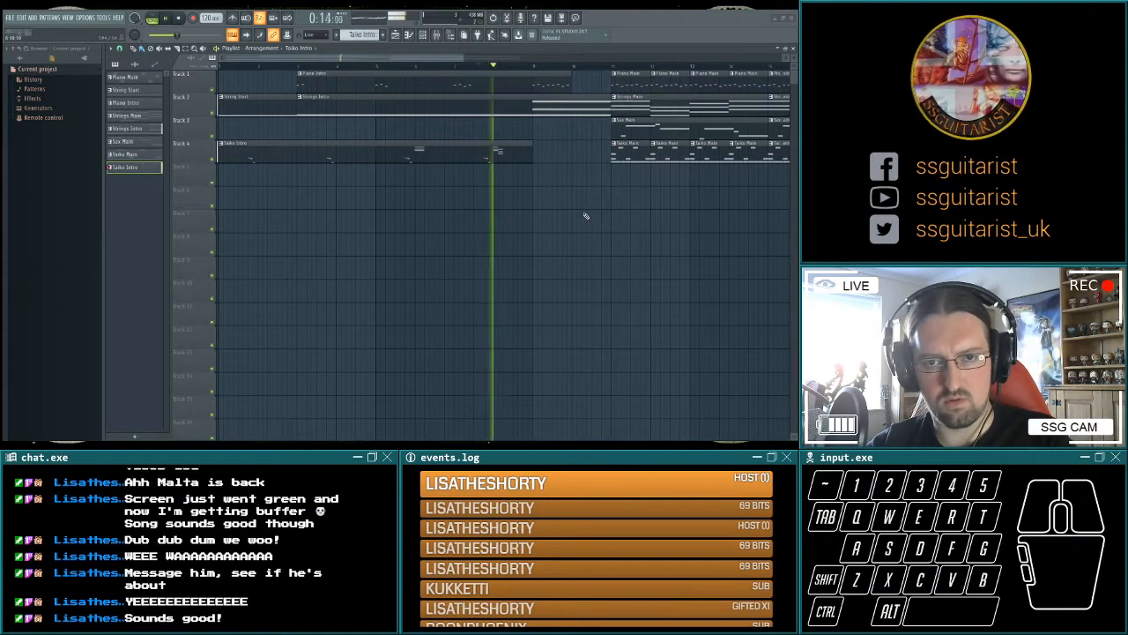
key("space")
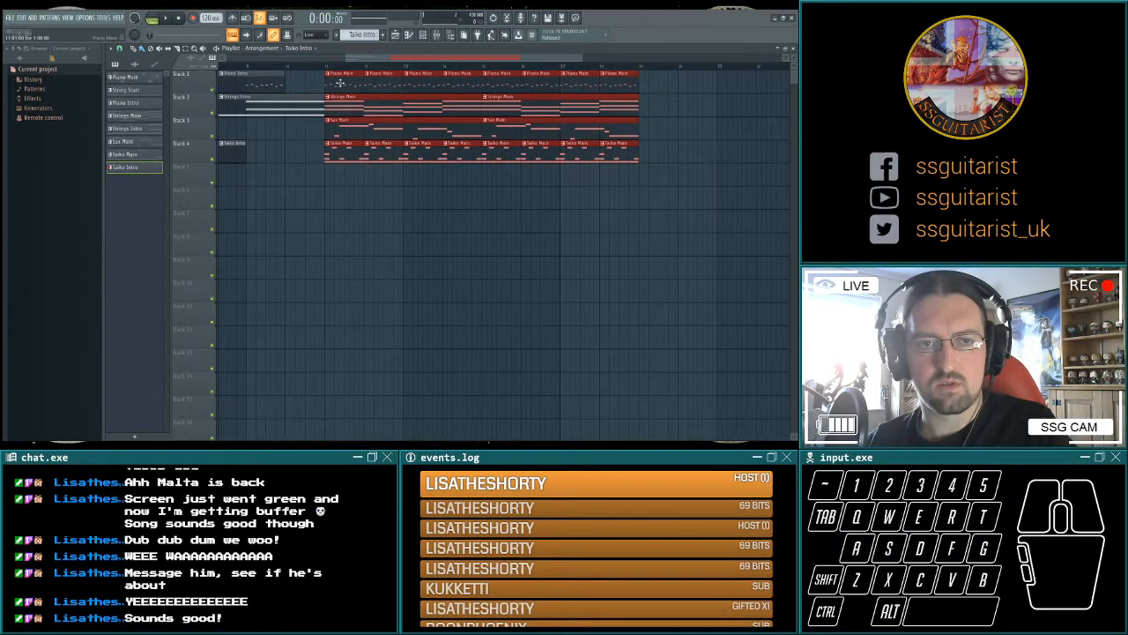
Move all the main section clips to start at bar 21, leaving room after the intro, and play the intro around bar 9.
left_click_drag(340, 83, 718, 67)
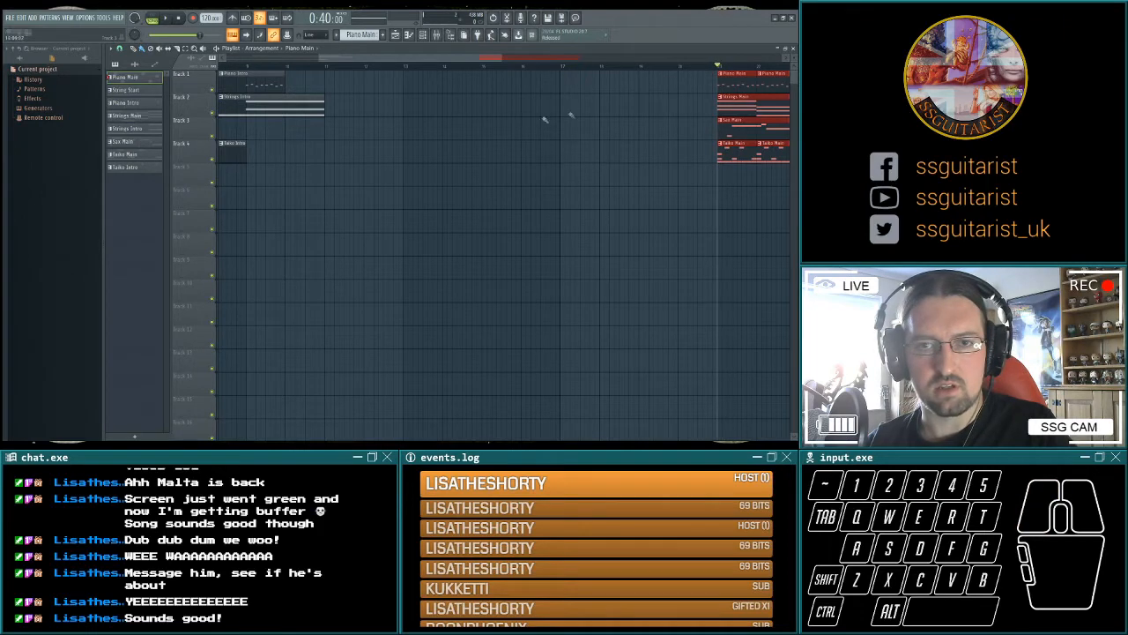
scroll(599, 110, "left", 5)
left_click(457, 67)
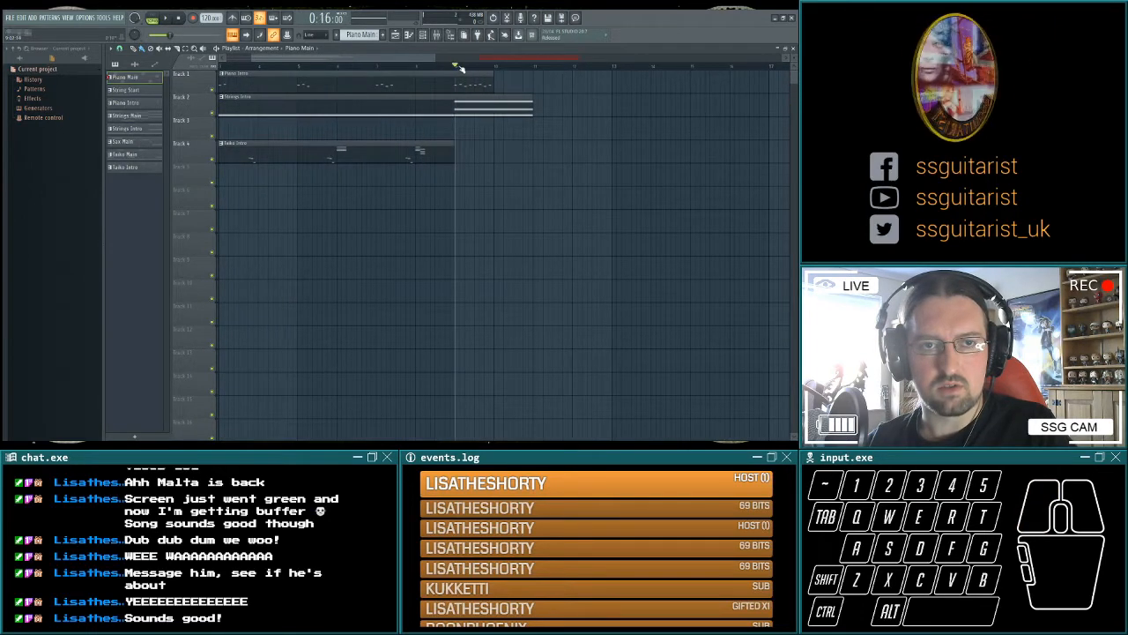
scroll(587, 162, "left", 2)
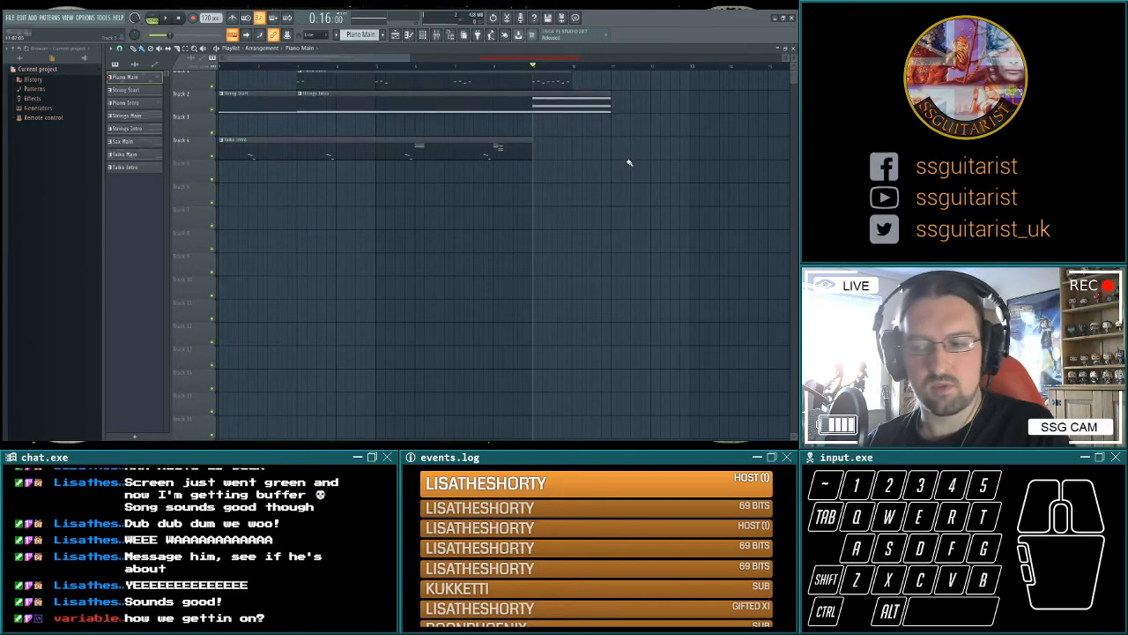
scroll(631, 157, "up", 1)
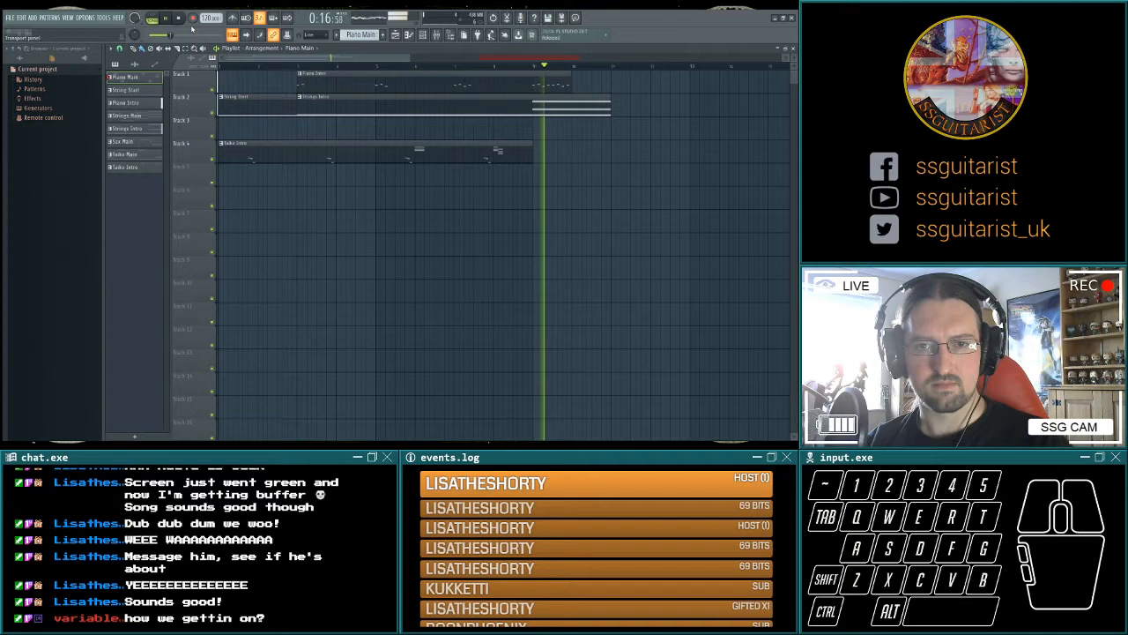
key("space")
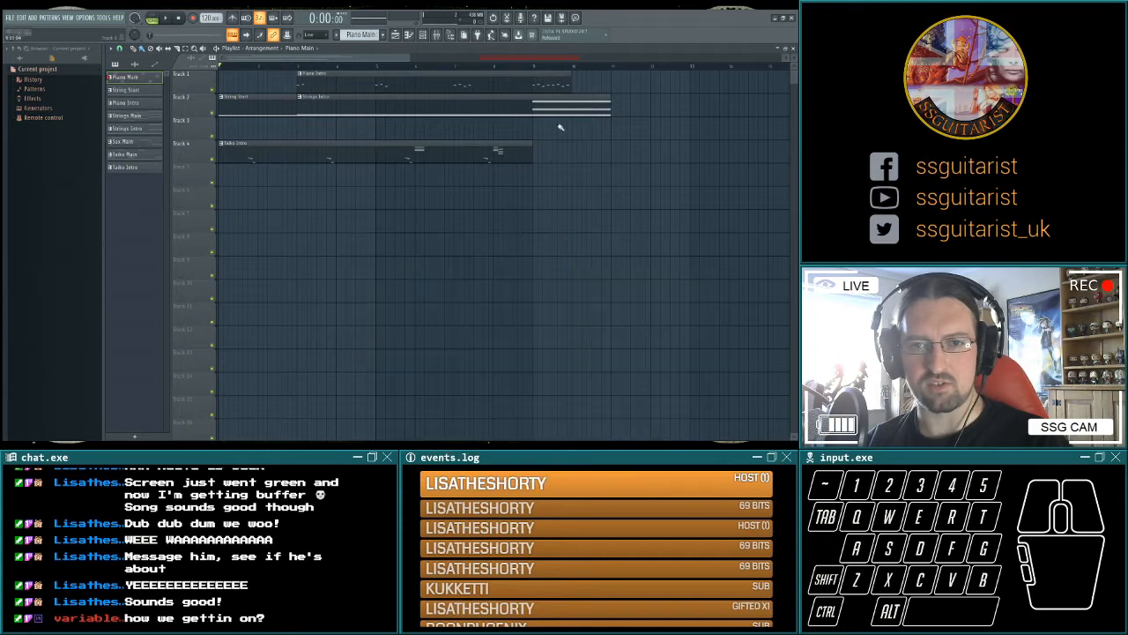
Play the moved main section from bar 21.
scroll(656, 123, "down", 3)
left_click_drag(656, 123, 453, 151)
key("space")
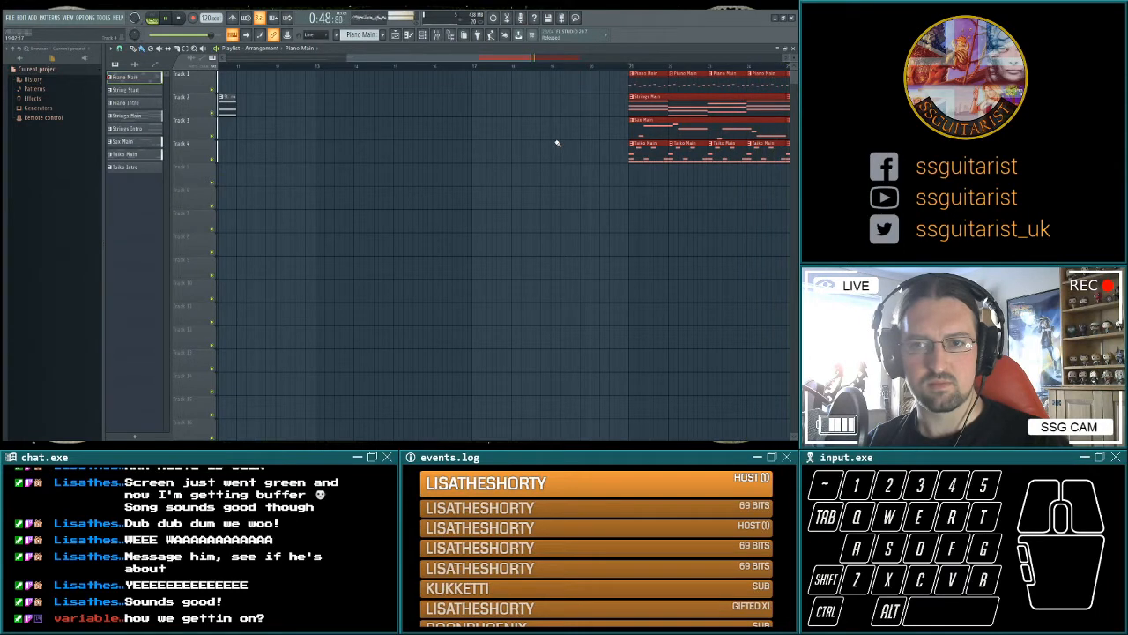
key("space")
left_click_drag(439, 136, 609, 138)
mouse_move(481, 135)
left_mouse_down()
mouse_move(600, 132)
mouse_move(515, 149)
left_mouse_up()
left_click_drag(589, 138, 544, 140)
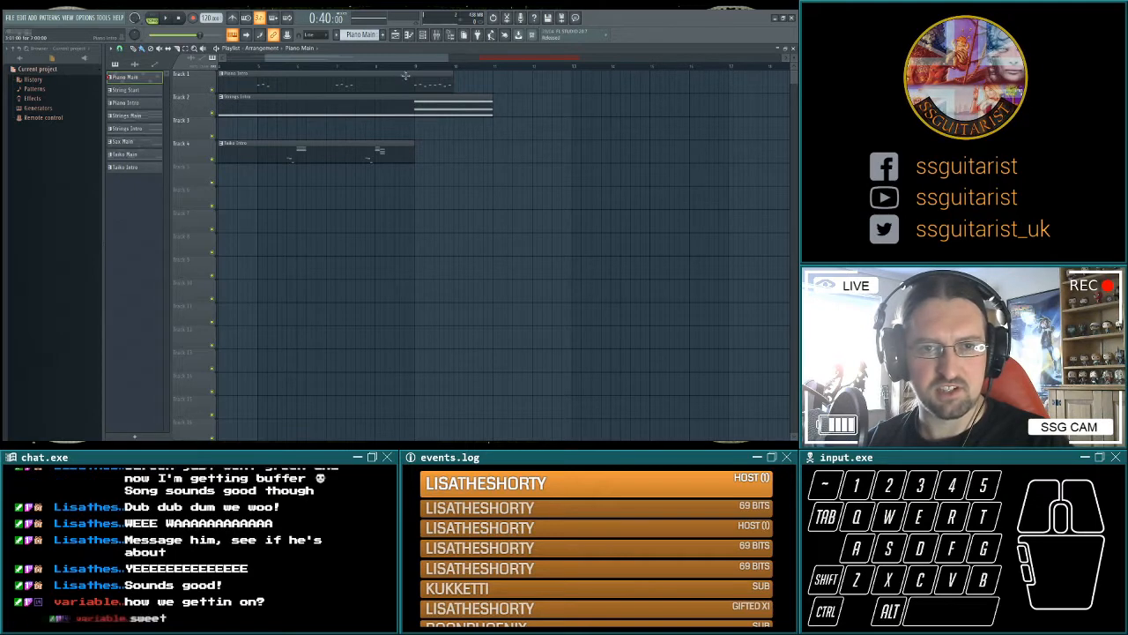
Extend Taiko Intro to the end of bar 10 with a busier fill in that bar and play from bar 9.
left_click_drag(492, 141, 506, 181)
left_click_drag(648, 161, 614, 166)
left_click_drag(526, 160, 584, 157)
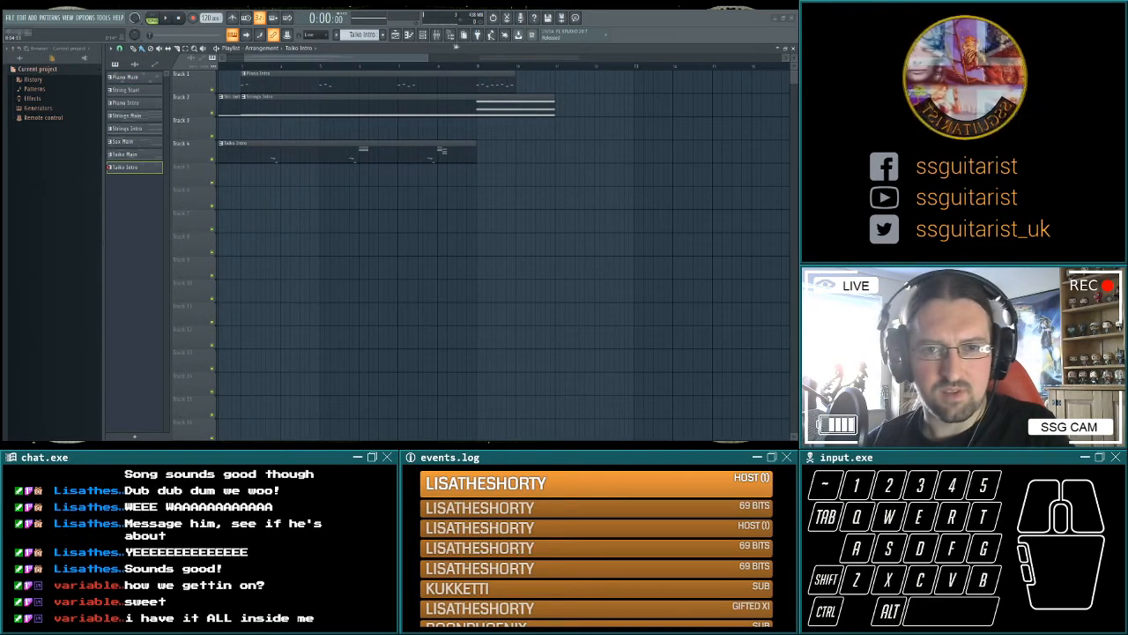
left_click(479, 66)
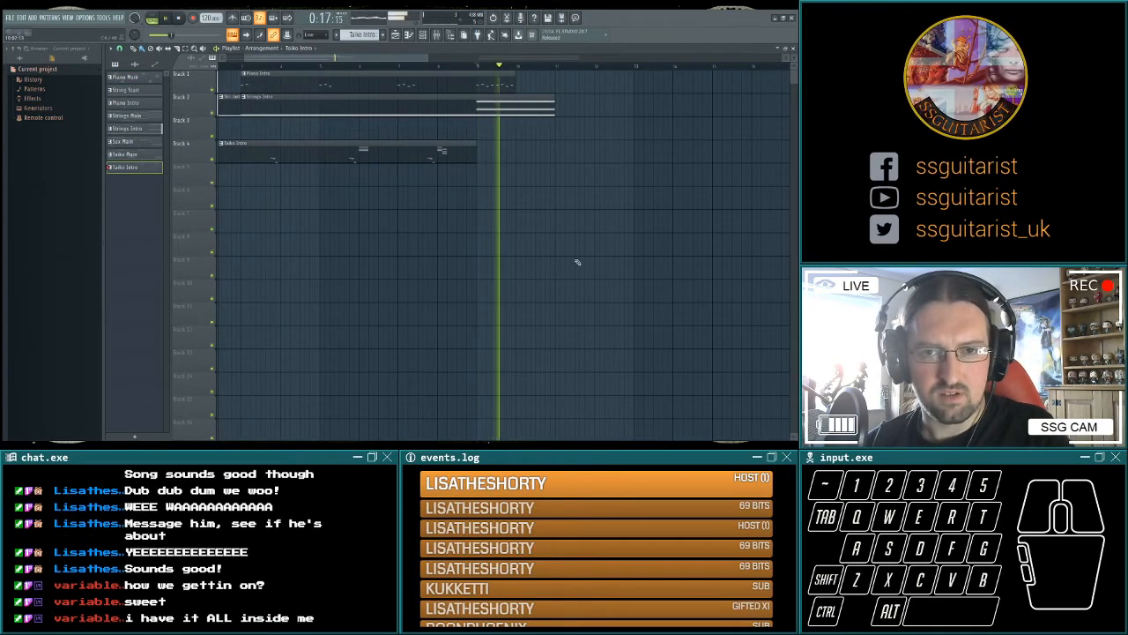
key("space")
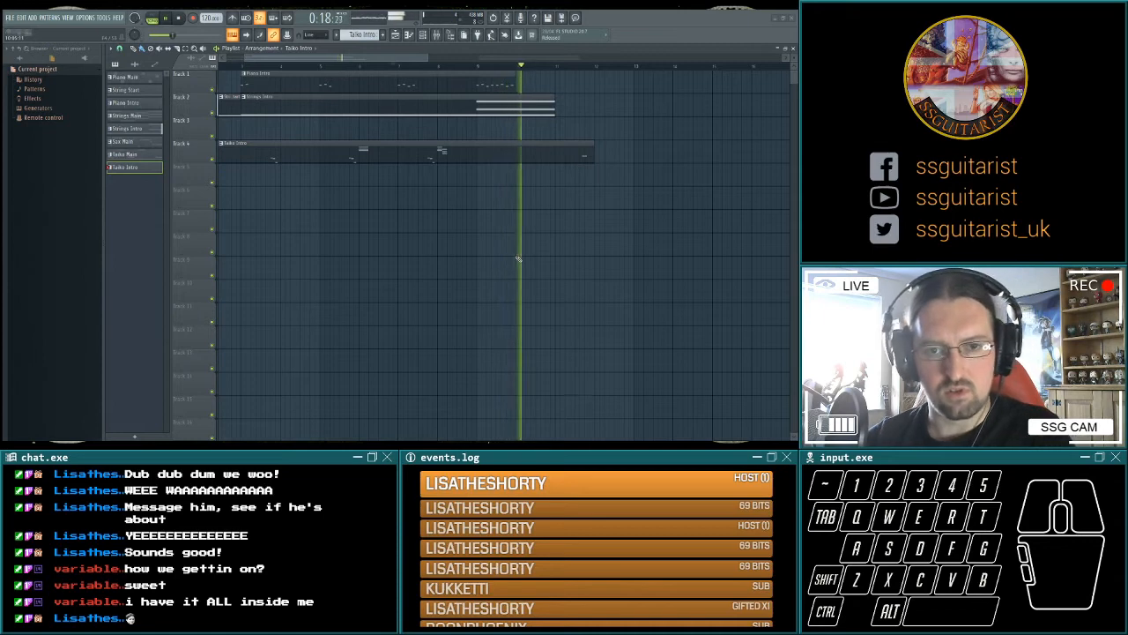
key("space")
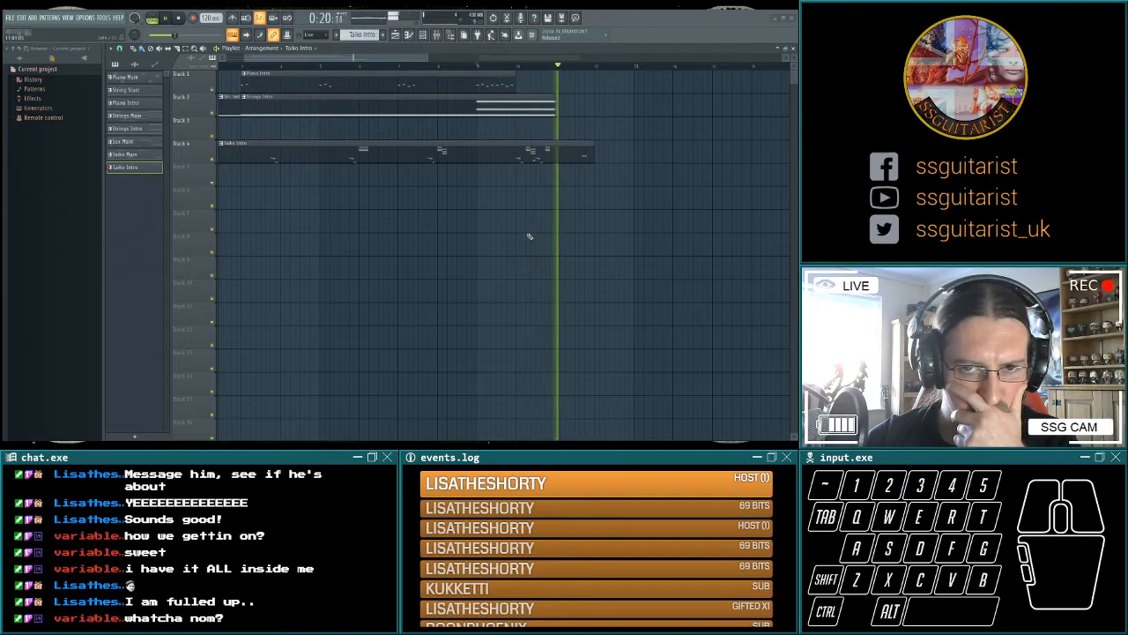
key("space")
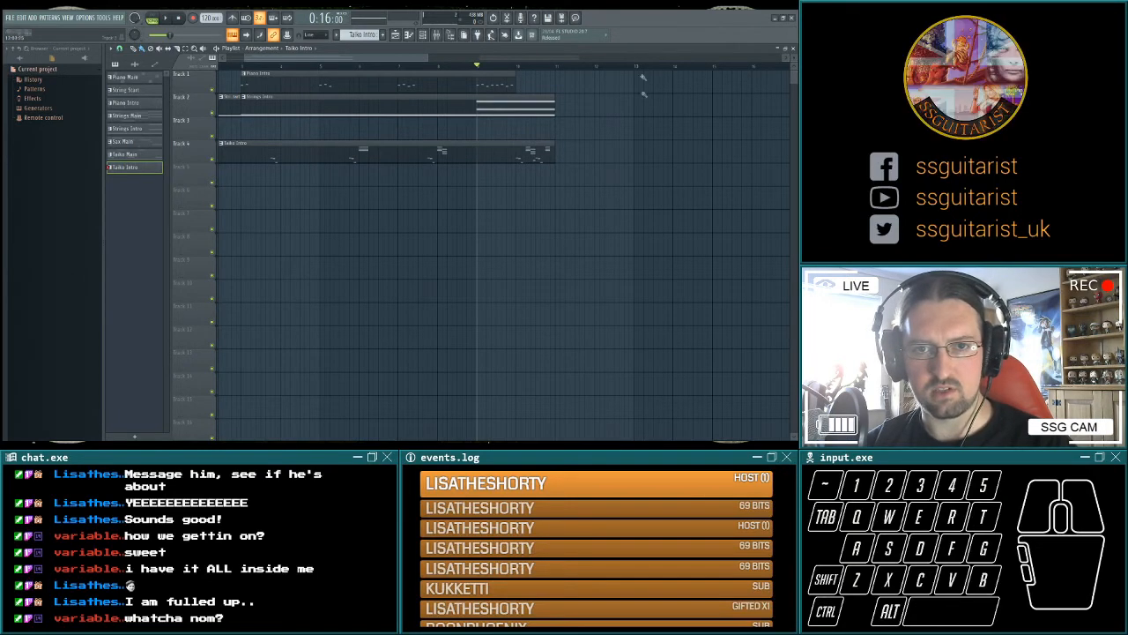
Extend Piano Intro and Strings Intro beyond bar 10 with more phrases and chords, and repeat the busier taiko fill in bar 12.
key("space")
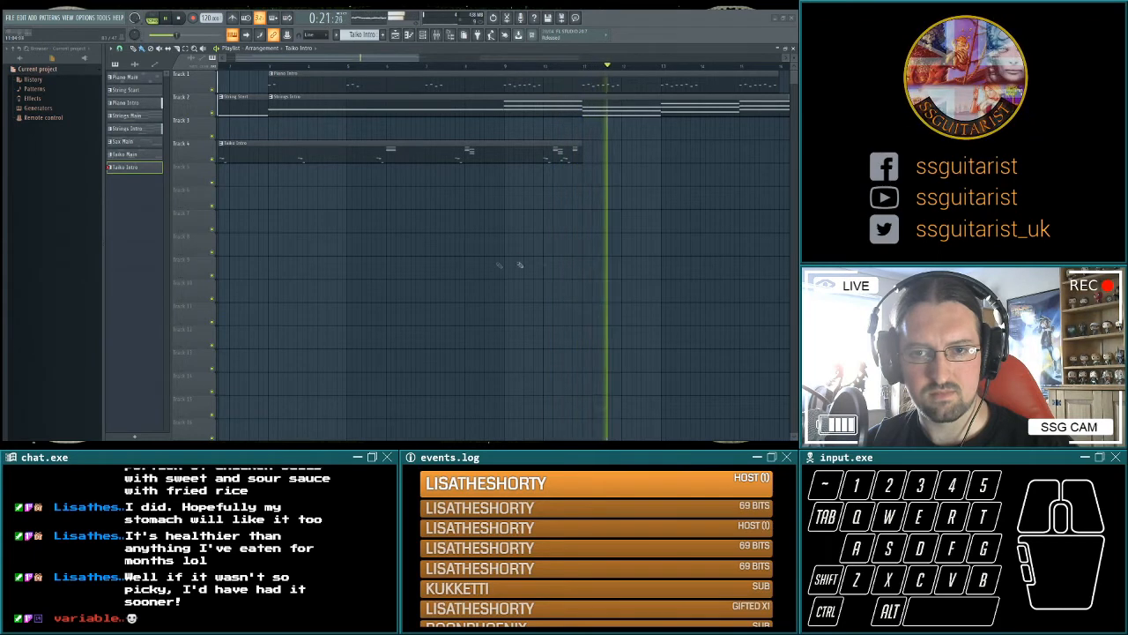
key("space")
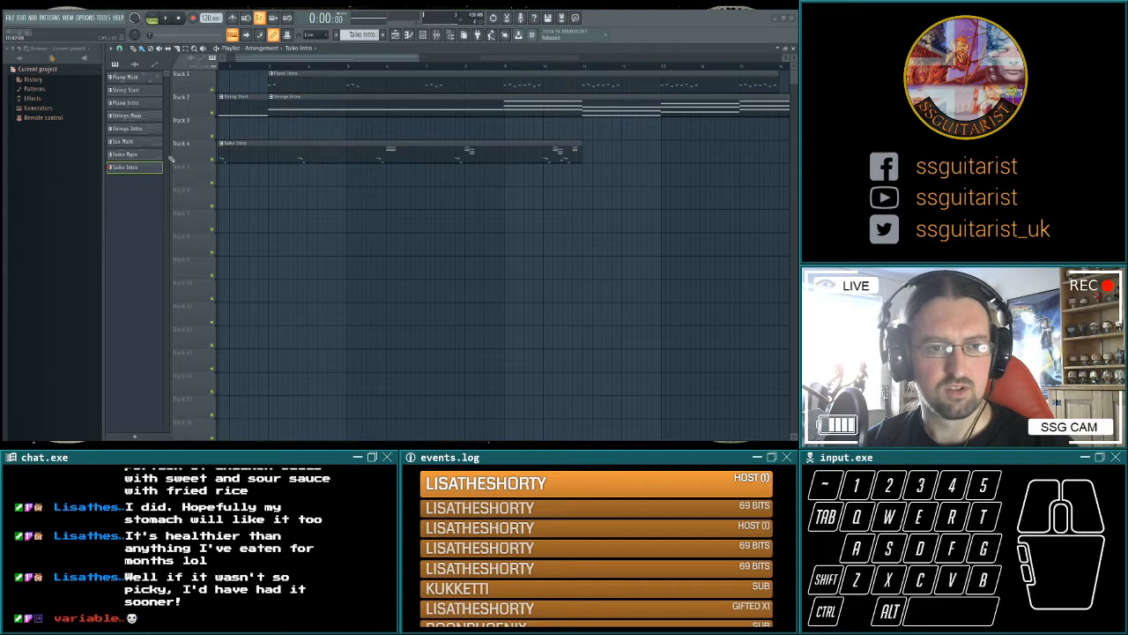
key("space")
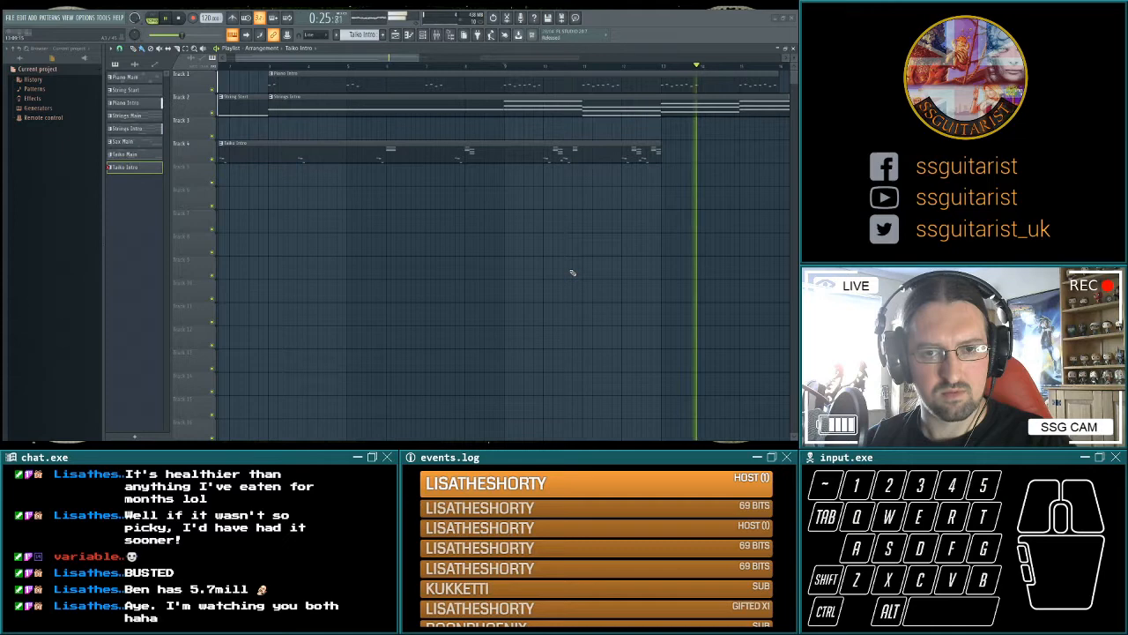
key("space")
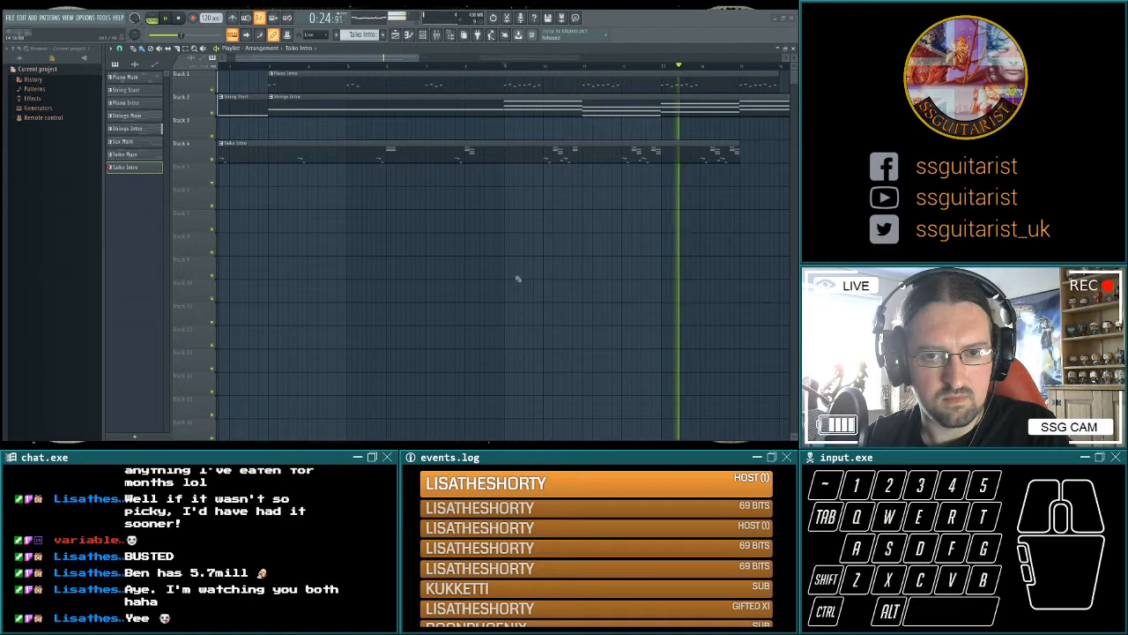
Repeat the busy taiko fill in bars 14 and 16 and move the main section back to start directly after the intro.
right_click(518, 199)
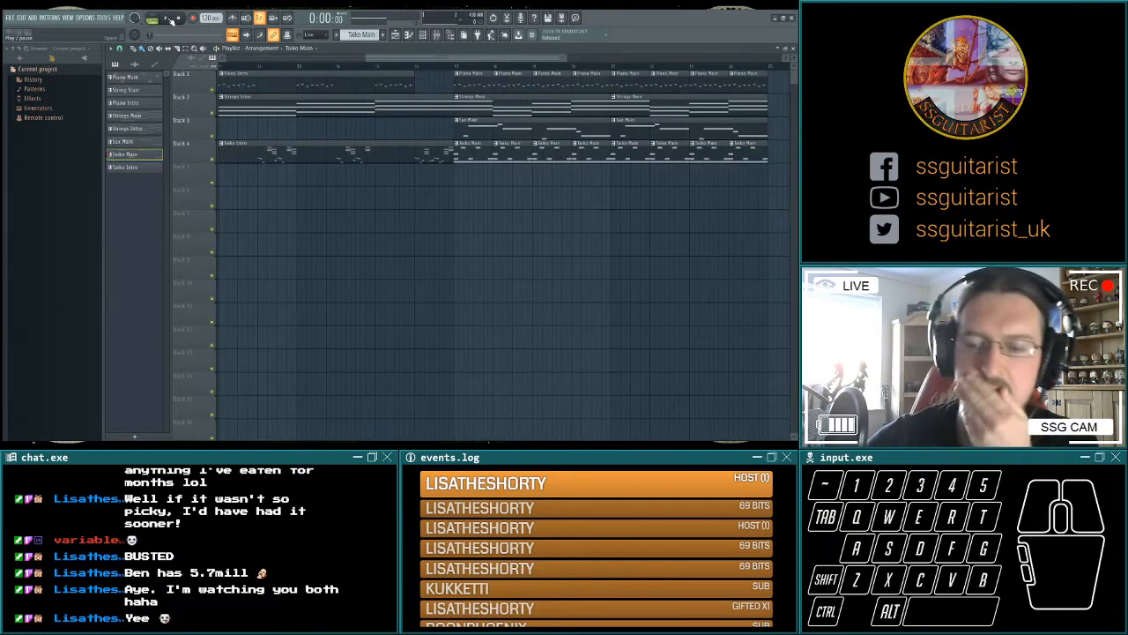
left_click(172, 19)
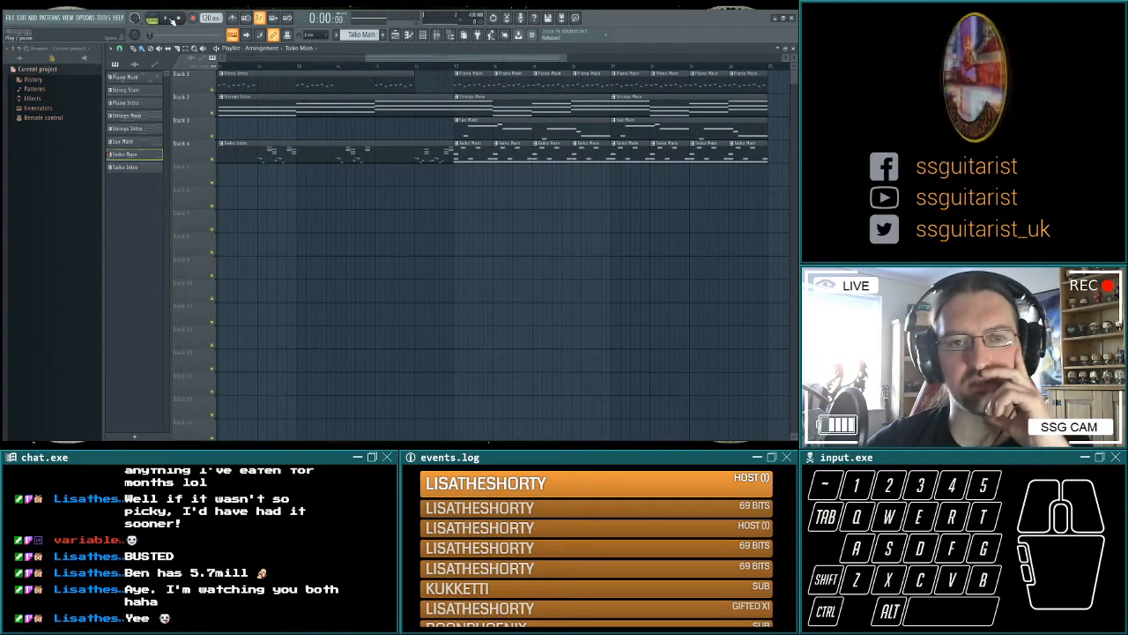
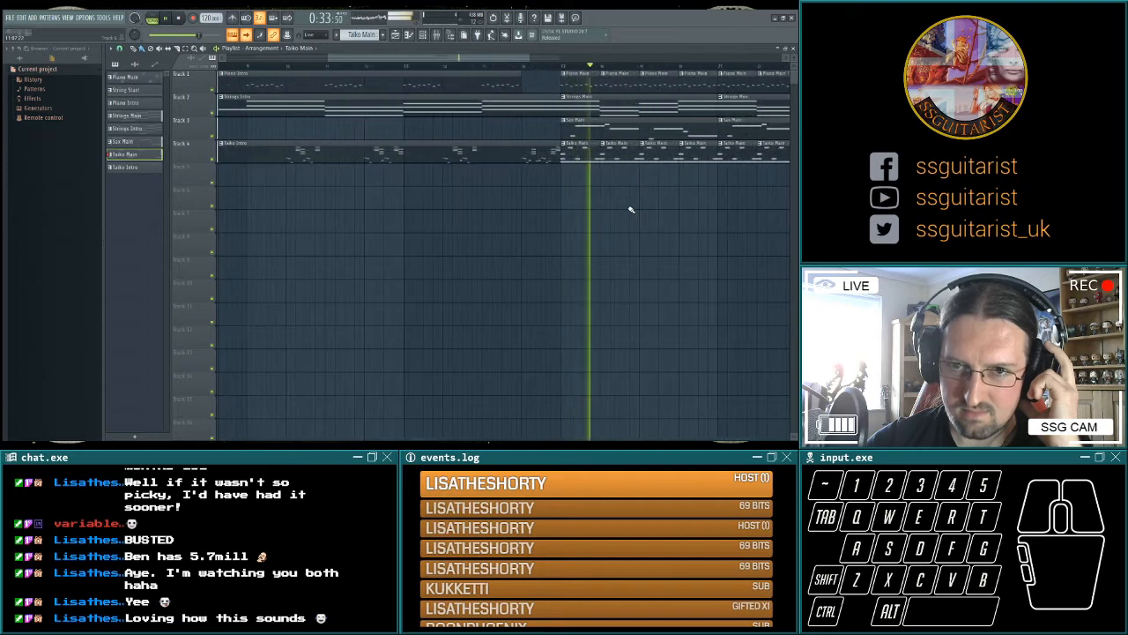
Set the original Taiko Main pattern aside as Taiko Shelved, create Taiko Main1 with a new drum part and audition it.
key("space")
left_click_drag(626, 211, 317, 205)
left_click_drag(571, 222, 459, 230)
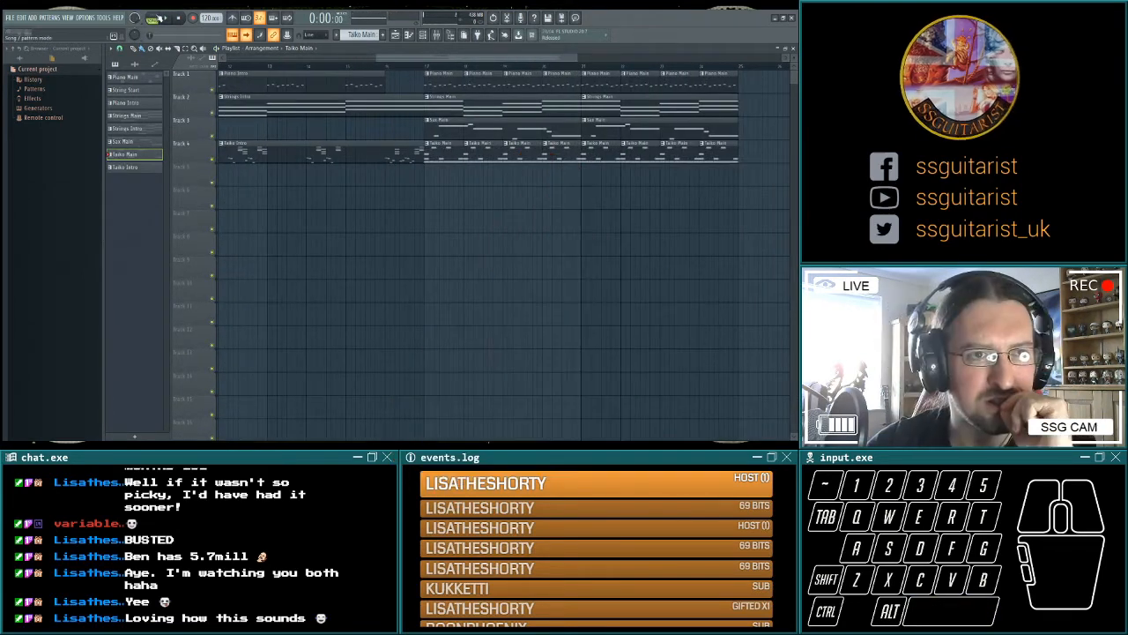
left_click(169, 18)
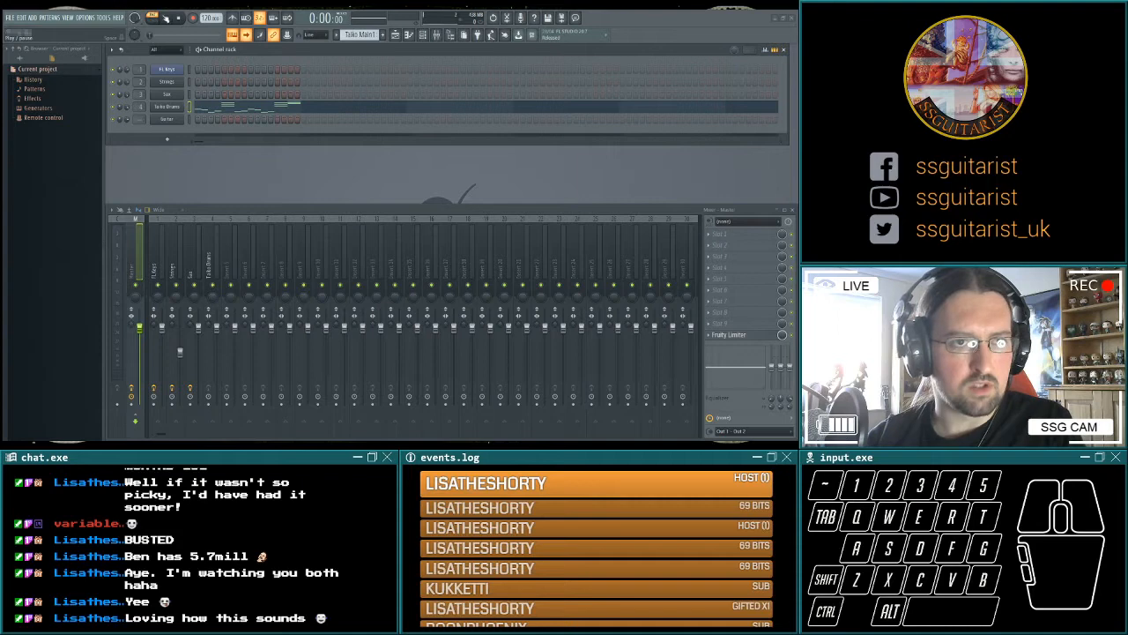
left_click(166, 18)
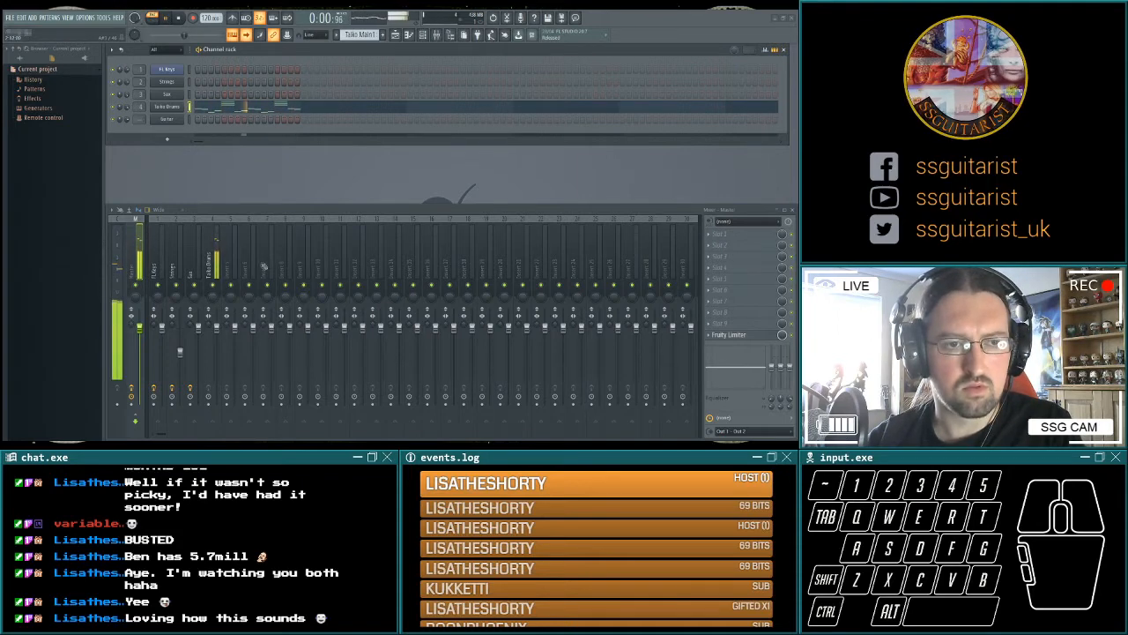
key("space")
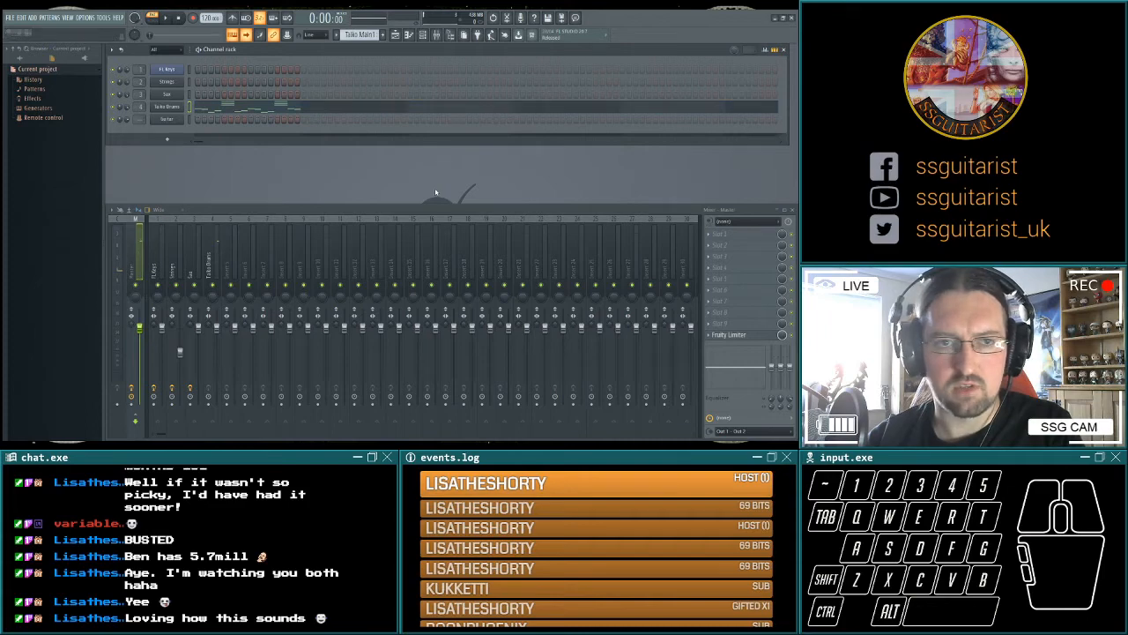
key("F5")
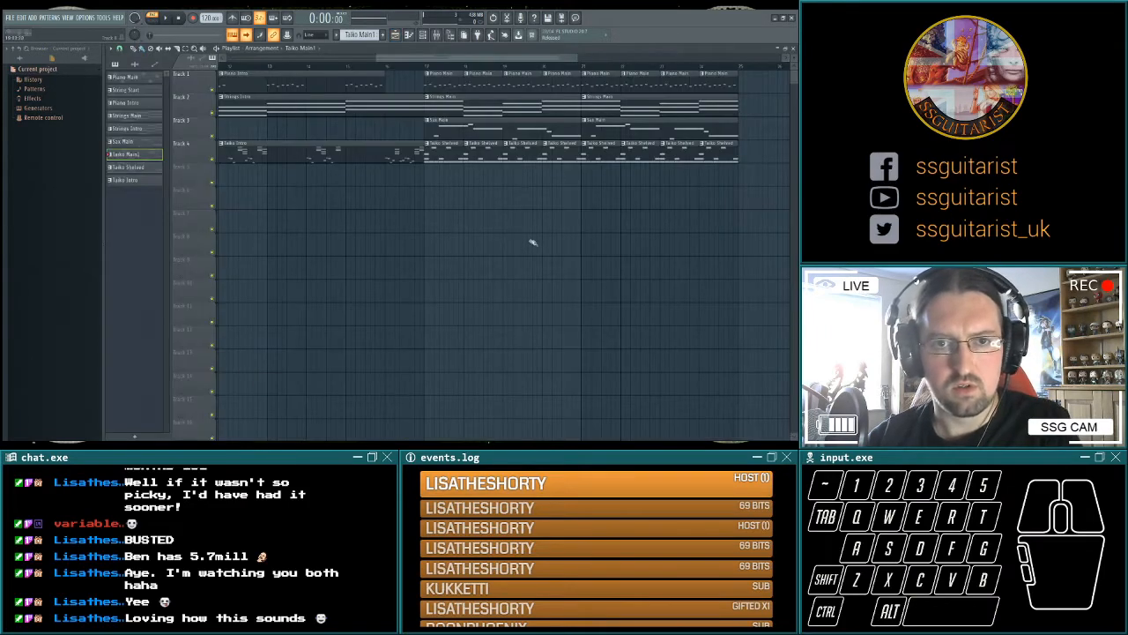
Replace the Taiko Shelved clips in Track 4's main section with Taiko Main1 and play the arrangement through to the end.
key("space")
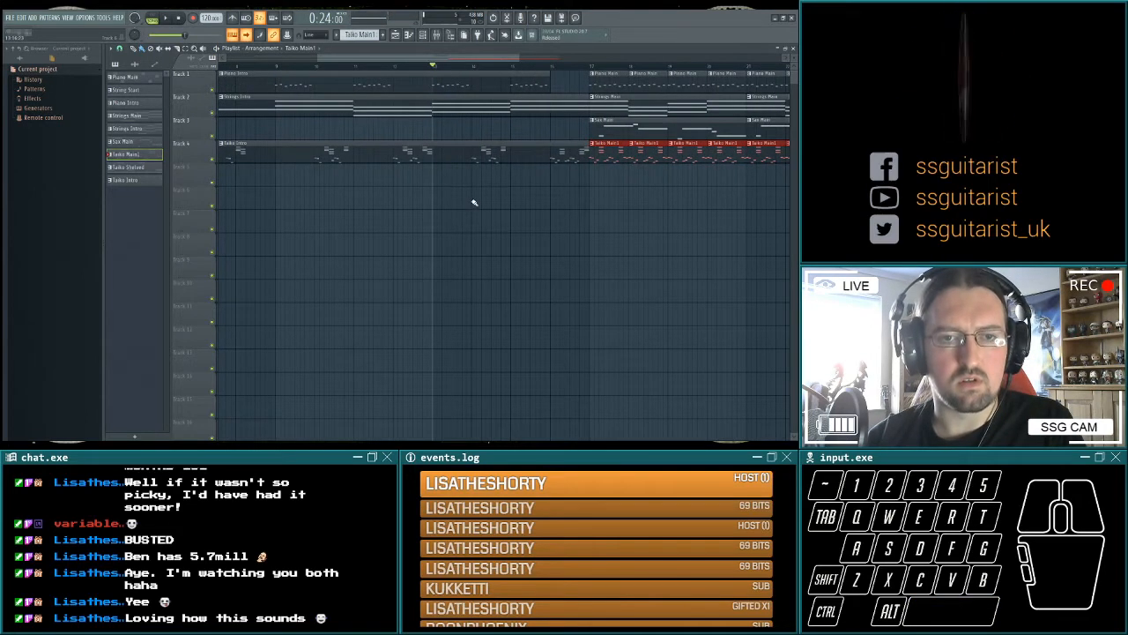
double_click(148, 179)
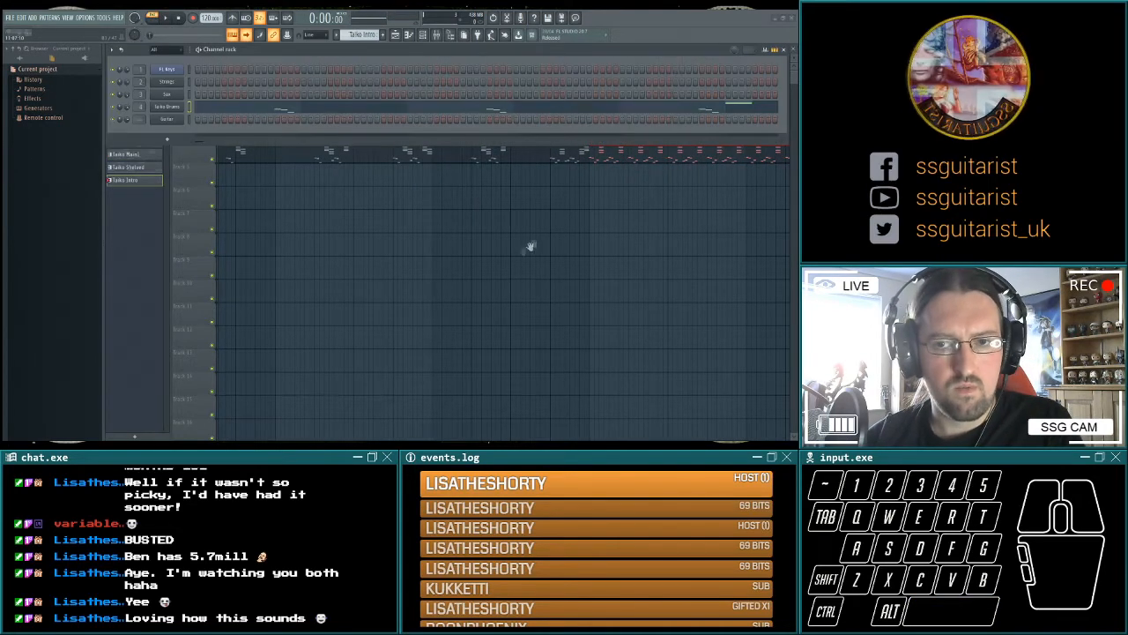
key("space")
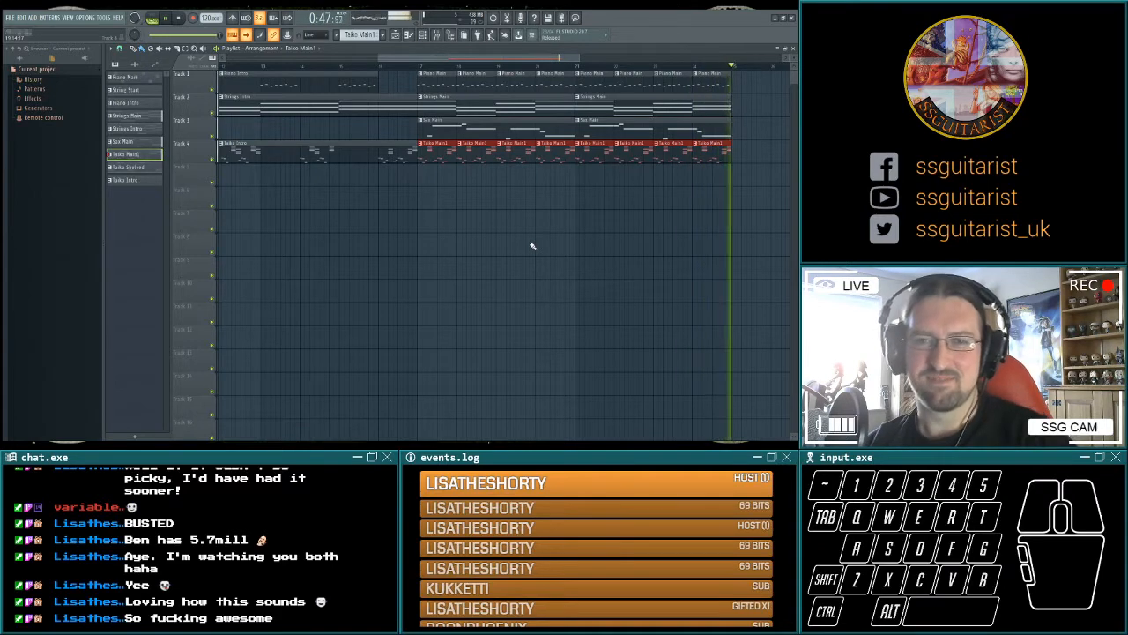
key("space")
left_click_drag(584, 244, 353, 252)
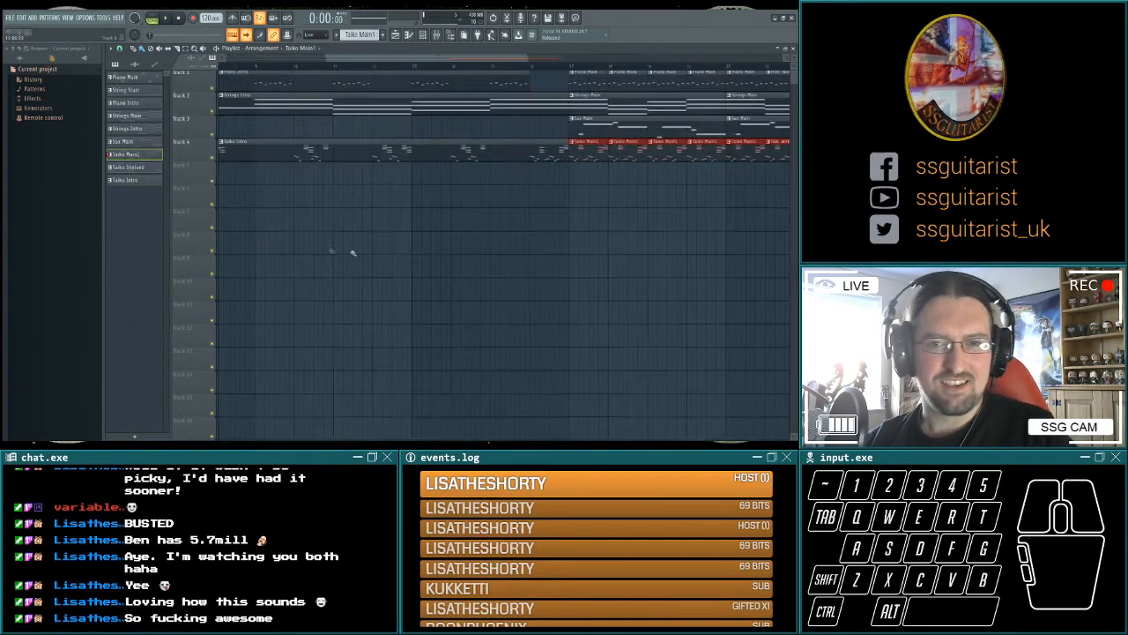
Move the playback position to bar 17 and play the opening of the song from the beginning.
left_click(567, 67)
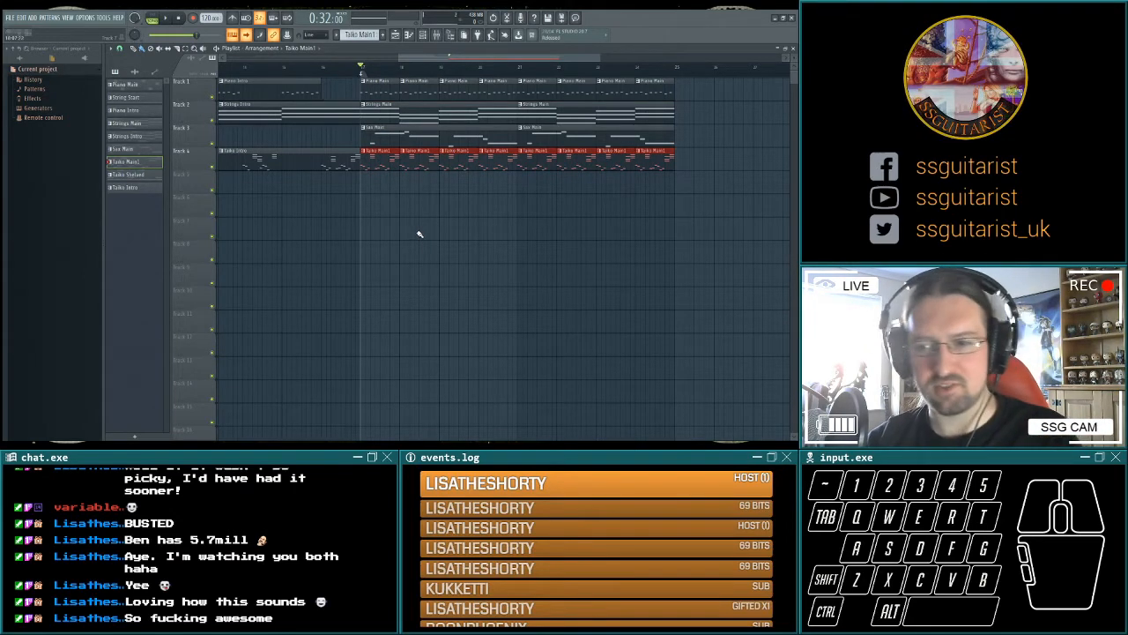
left_click_drag(266, 264, 375, 270)
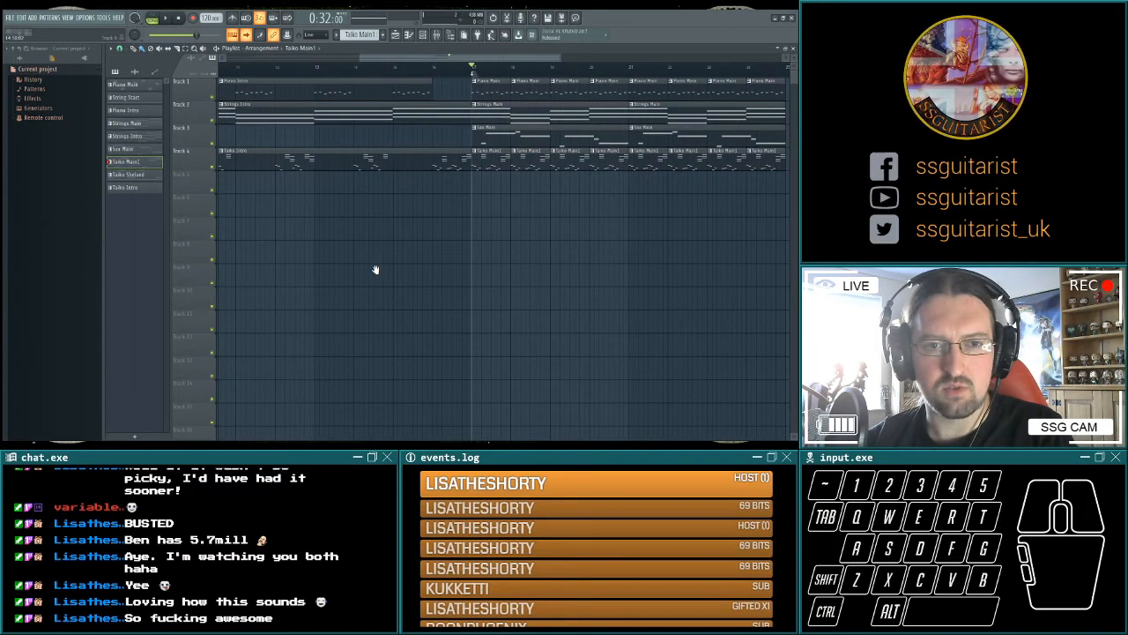
left_click(179, 19)
key("space")
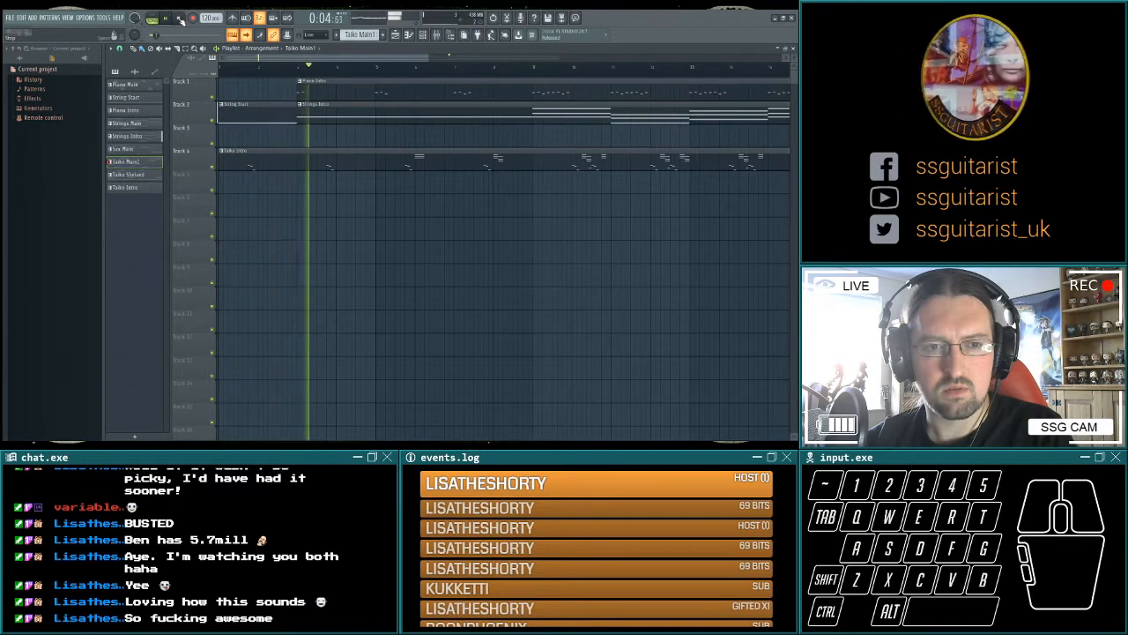
left_click(180, 19)
Play the lead-in to the main section from bar 14.
mouse_move(474, 237)
left_mouse_down()
mouse_move(504, 253)
mouse_move(484, 255)
left_mouse_up()
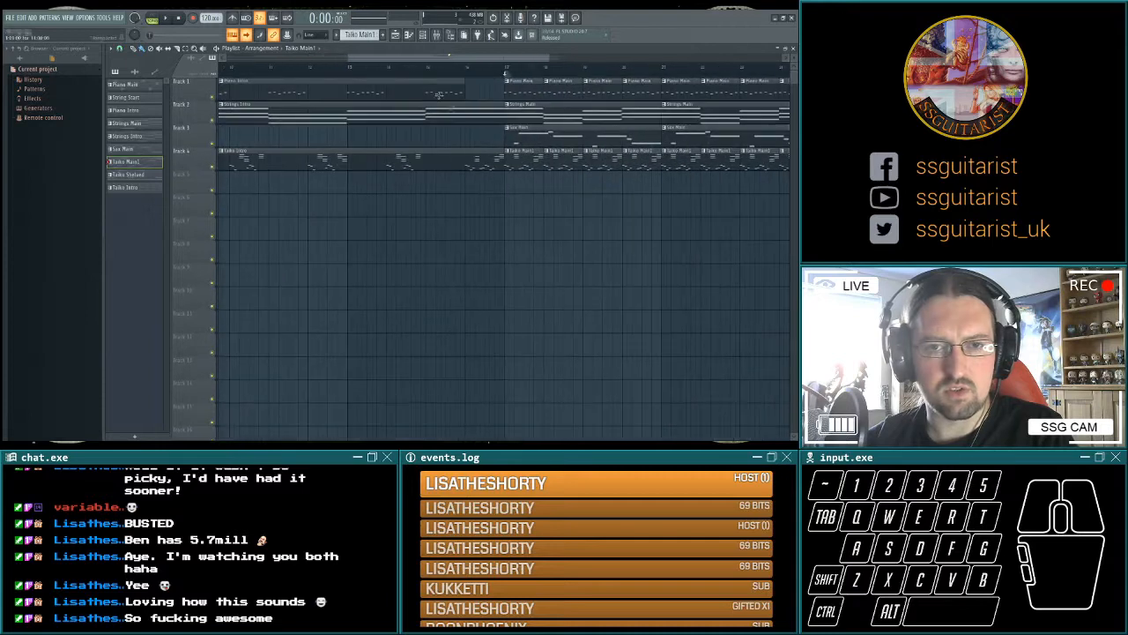
left_click(386, 68)
key("space")
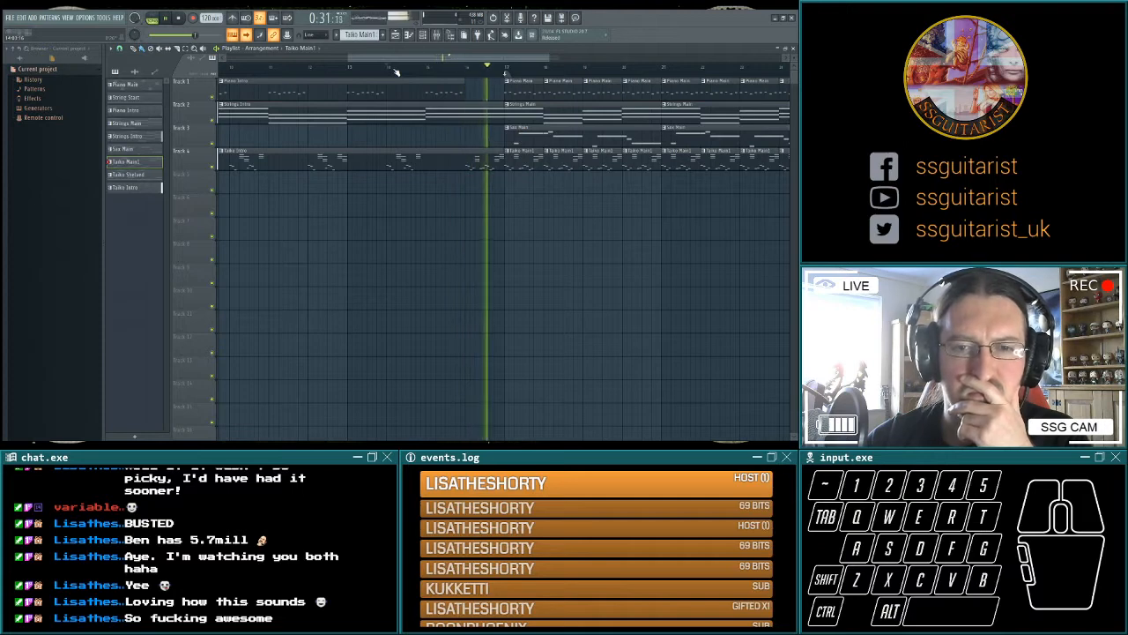
key("space")
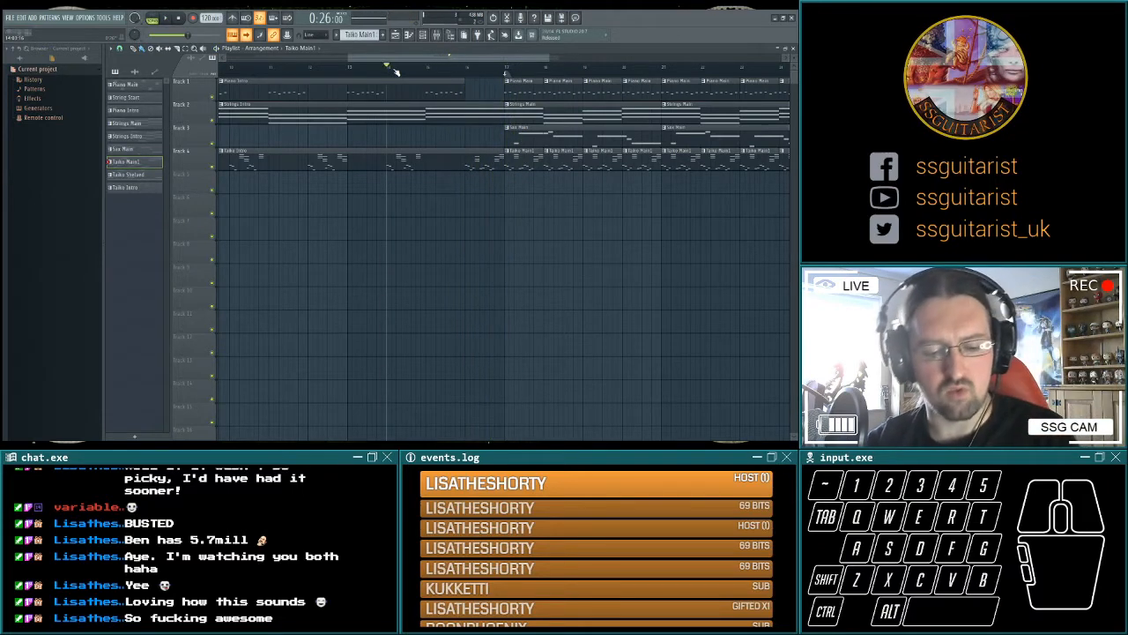
Audition cymbal samples in the Drums > Cymbals folder of the sample packs.
scroll(64, 255, "down", 8)
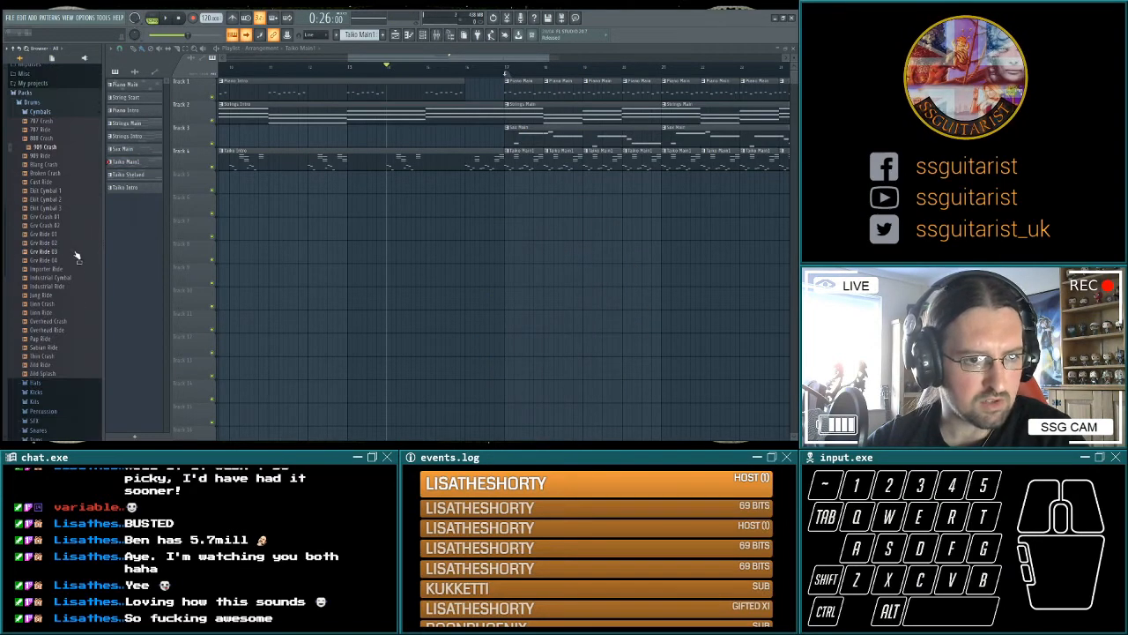
left_click(70, 323)
left_click(65, 278)
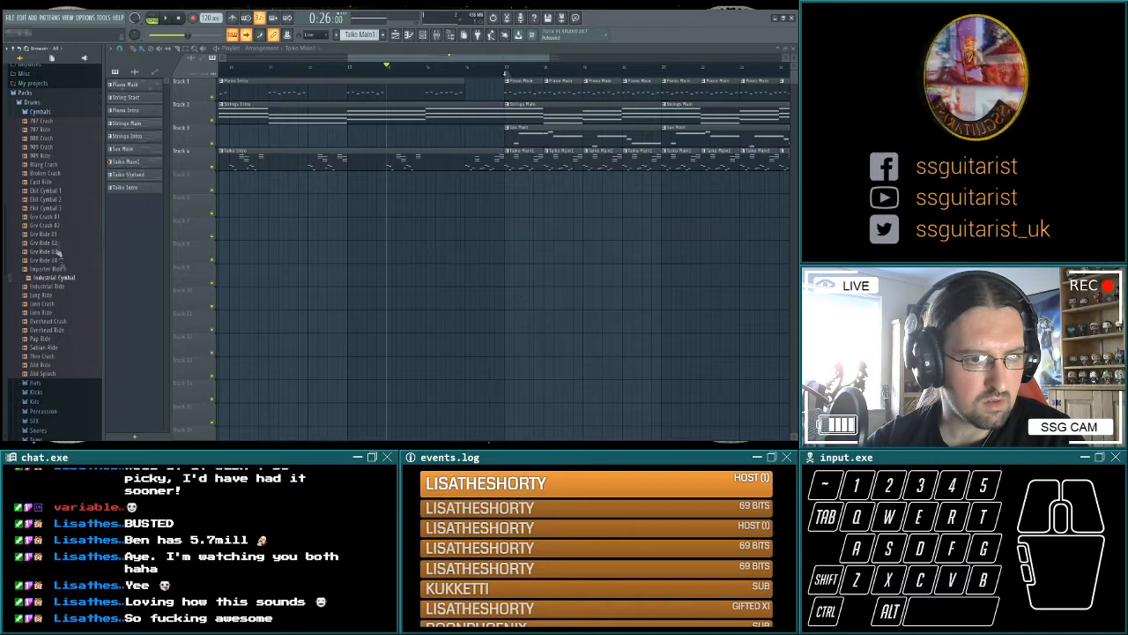
Audition the FPC crash samples in the Legacy > Drums > FPC > Cymbals folder.
left_click(88, 247)
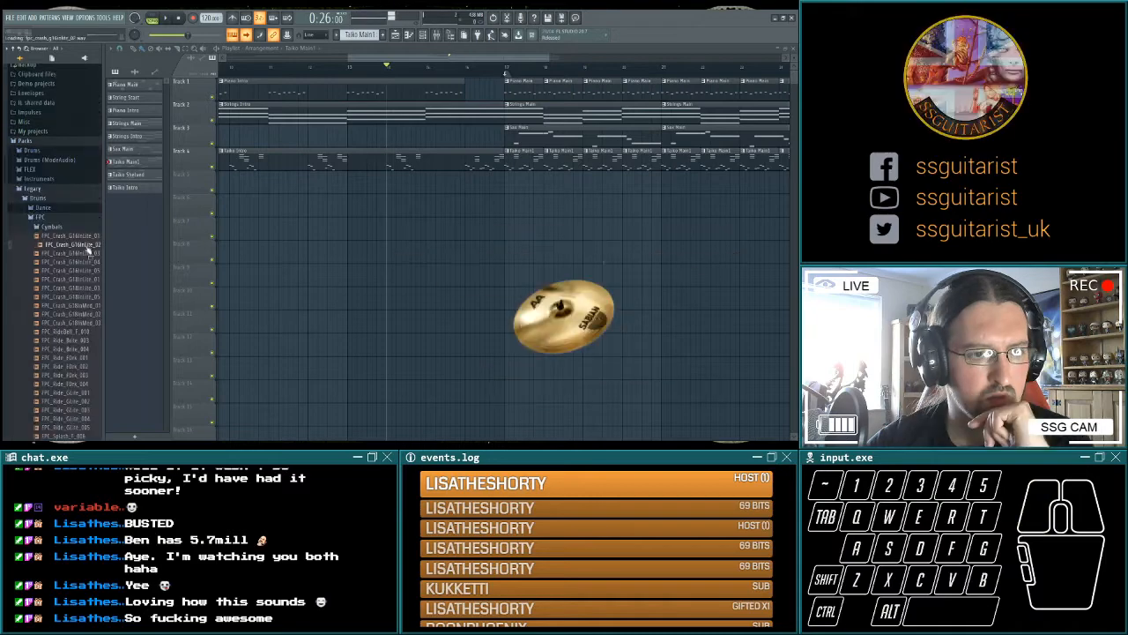
left_click(88, 256)
left_click(89, 270)
left_click(89, 282)
left_click(89, 290)
left_click(88, 297)
left_click(88, 306)
left_click(88, 314)
left_click(88, 322)
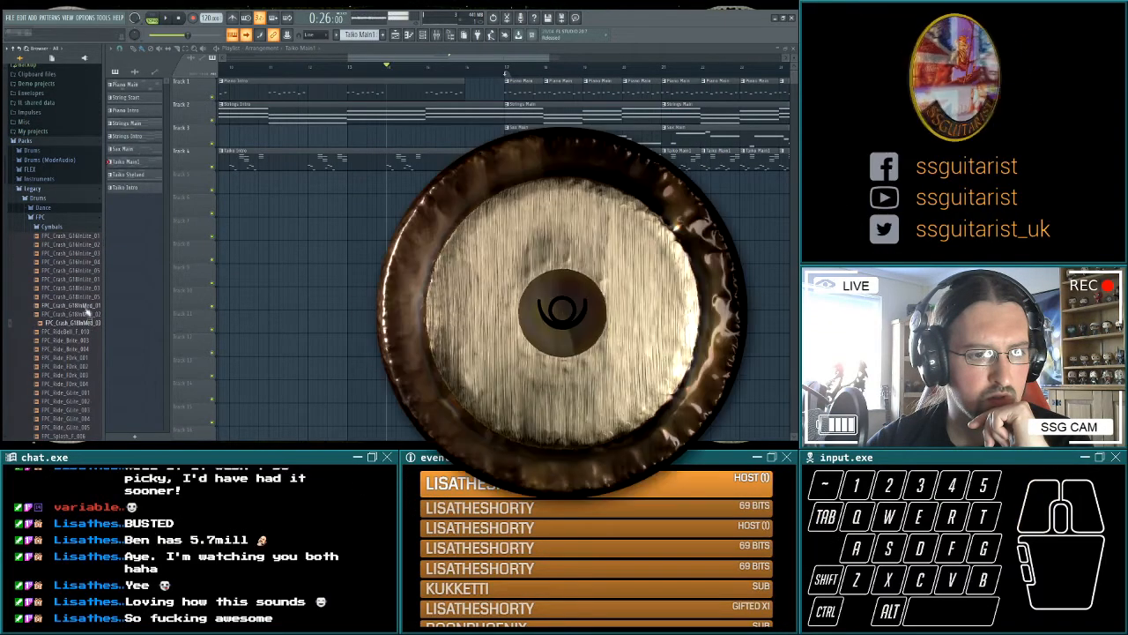
left_click(87, 298)
scroll(90, 324, "down", 4)
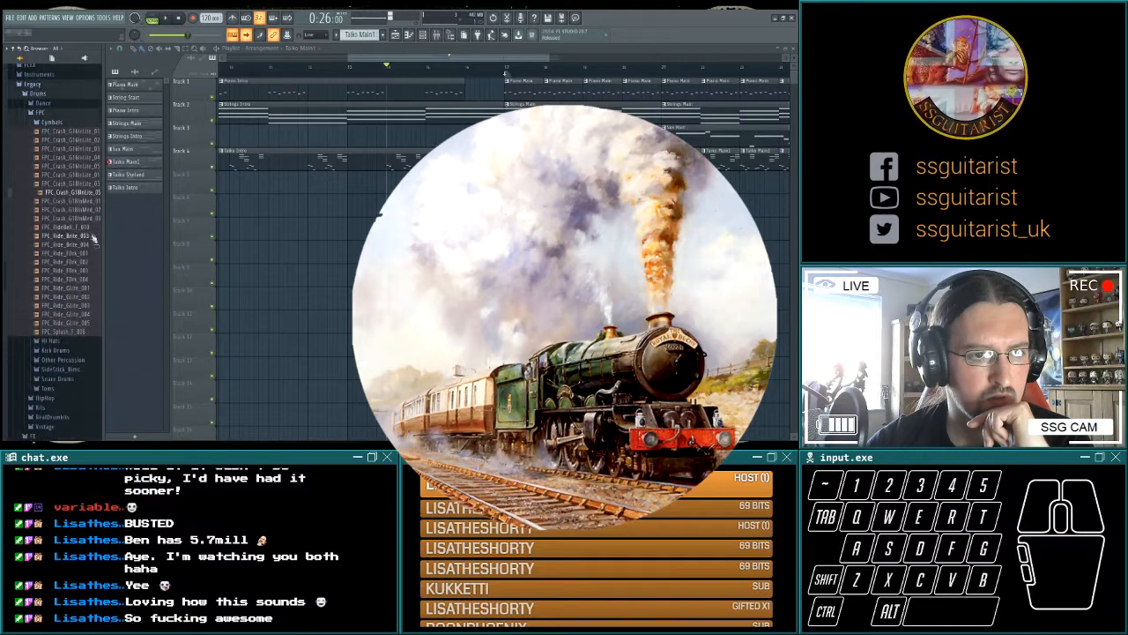
left_click(90, 191)
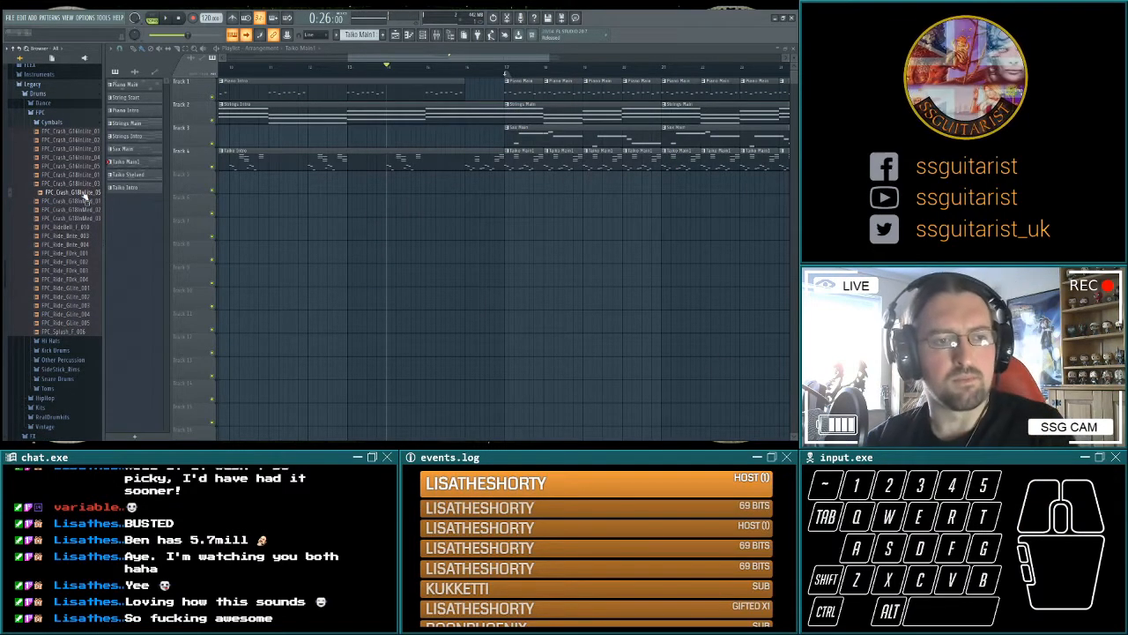
Add the FPC_Crash_G18InLite_05 sample to Track 5 at bar 17 and play the transition from bar 14.
left_click_drag(81, 192, 462, 180)
key("space")
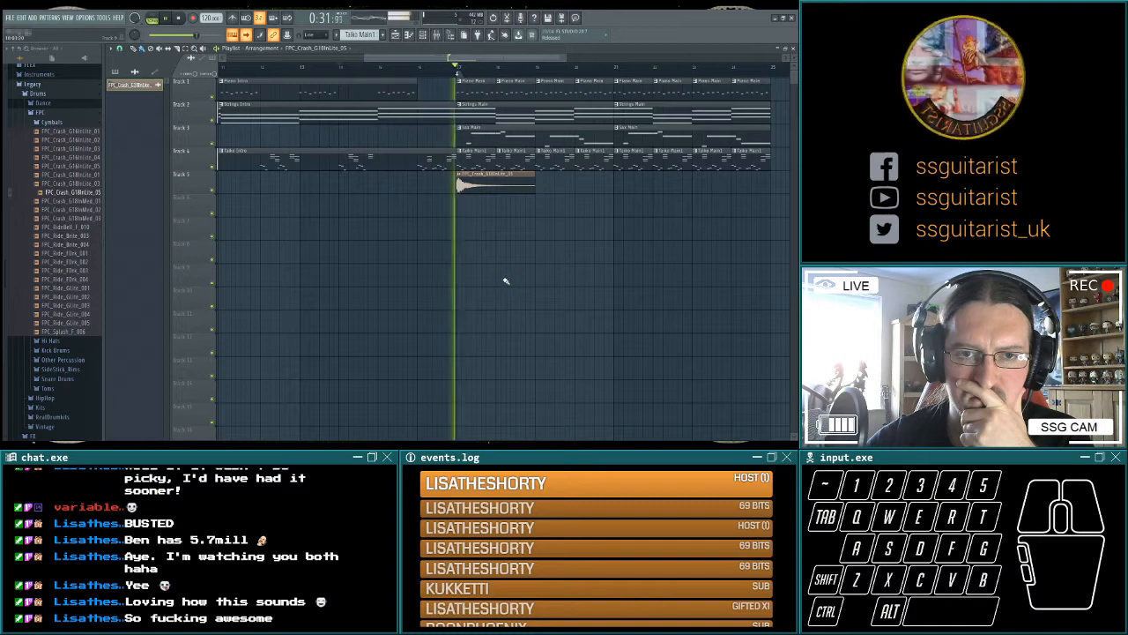
key("space")
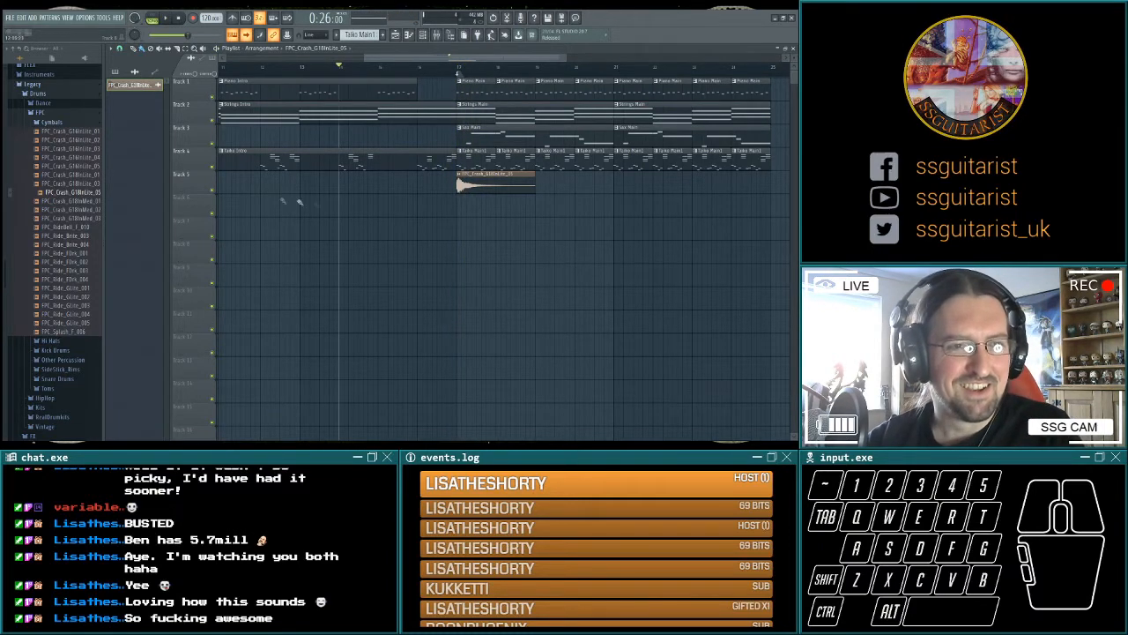
Lower the crash's level on mixer insert 5, play it back and raise the fader slightly.
key("F9")
key("space")
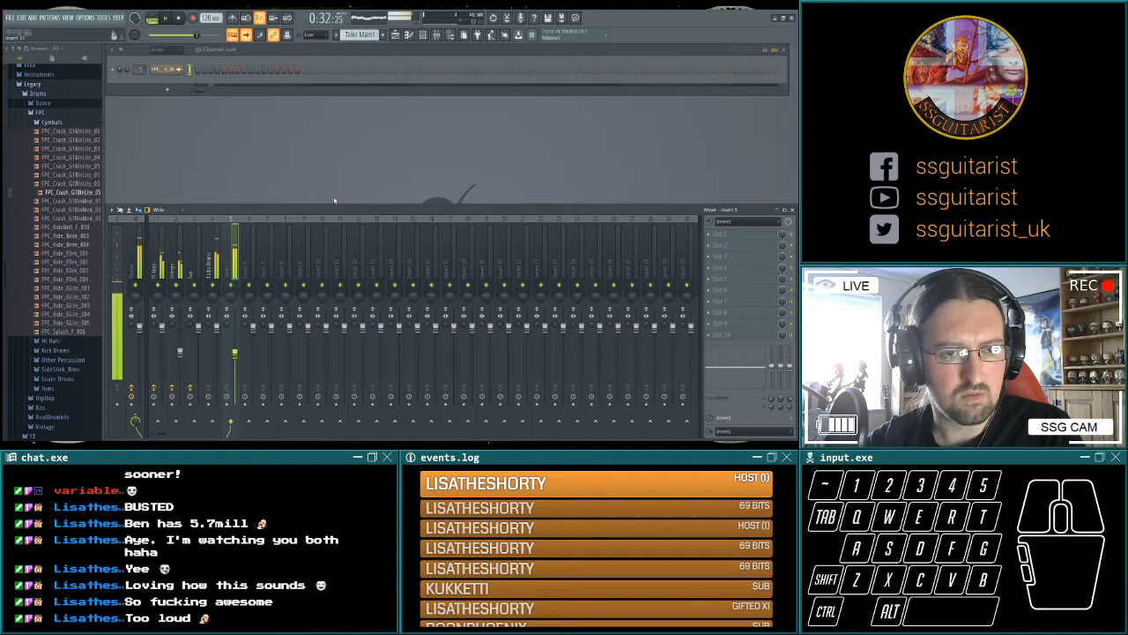
key("space")
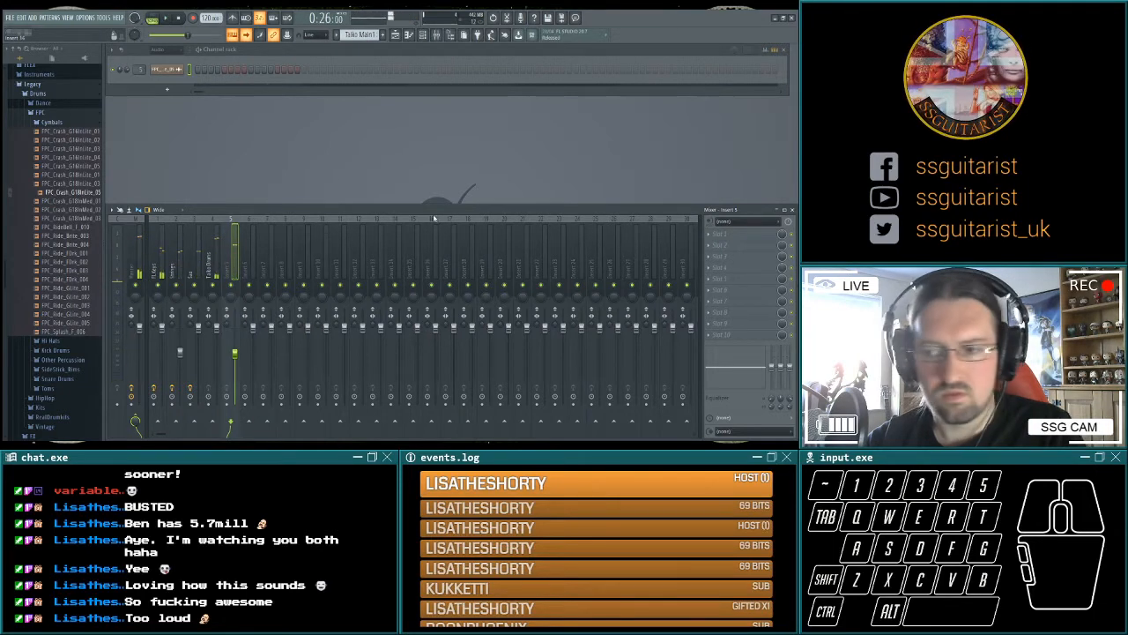
double_click(164, 74)
left_click_drag(127, 70, 127, 74)
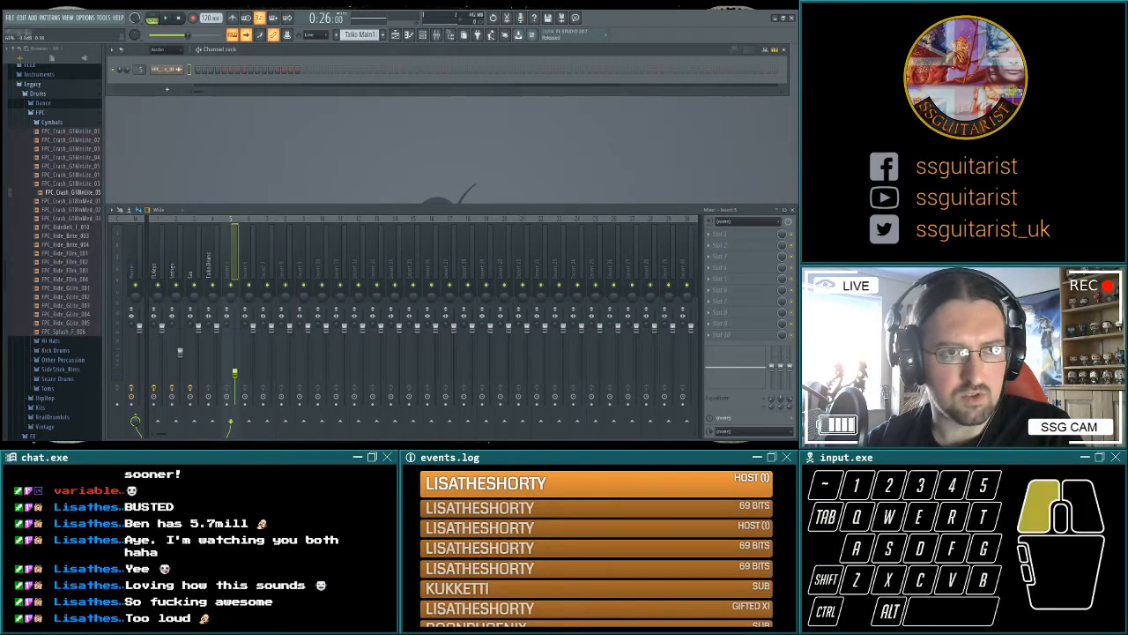
key("space")
left_click_drag(234, 372, 236, 361)
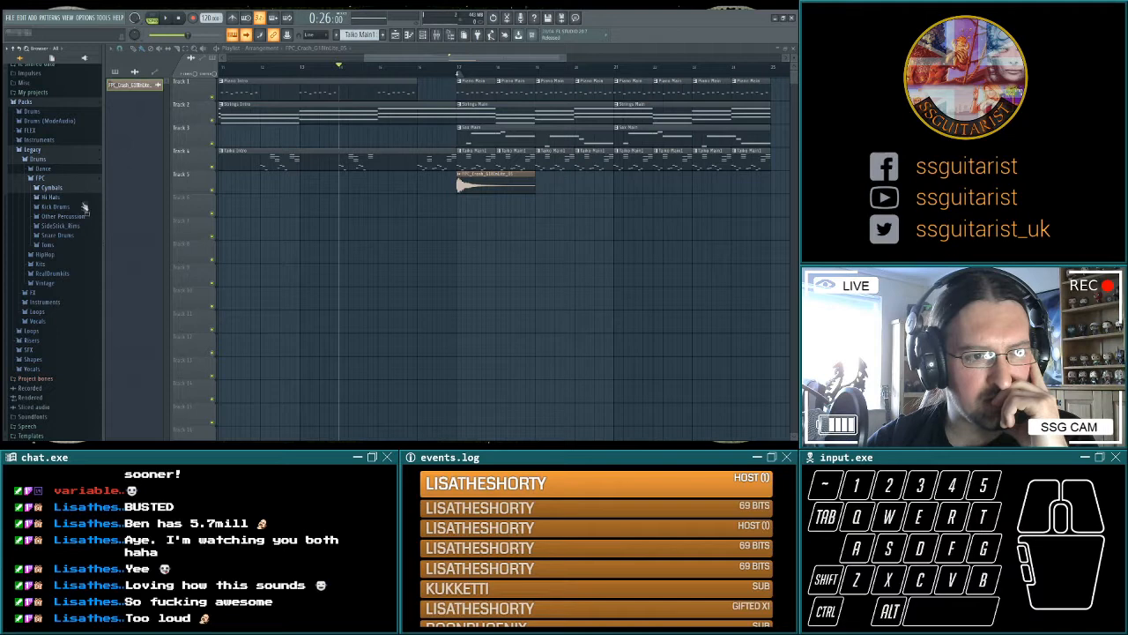
Browse the FPC Other Percussion and Cymbals folders and audition the cowbell sample.
left_click(84, 216)
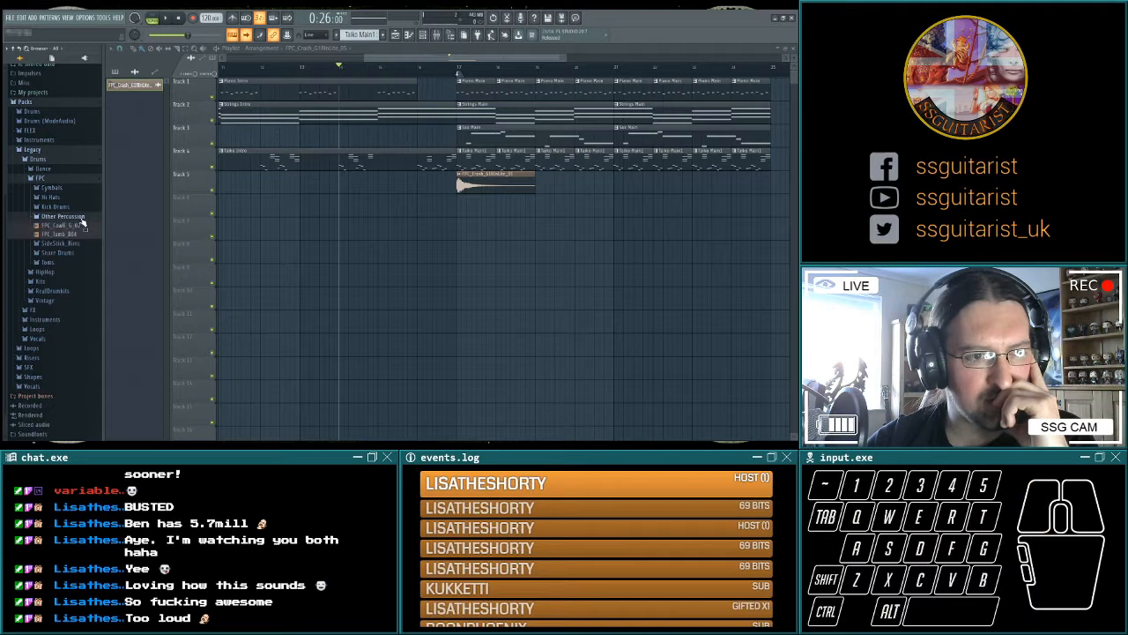
left_click(82, 225)
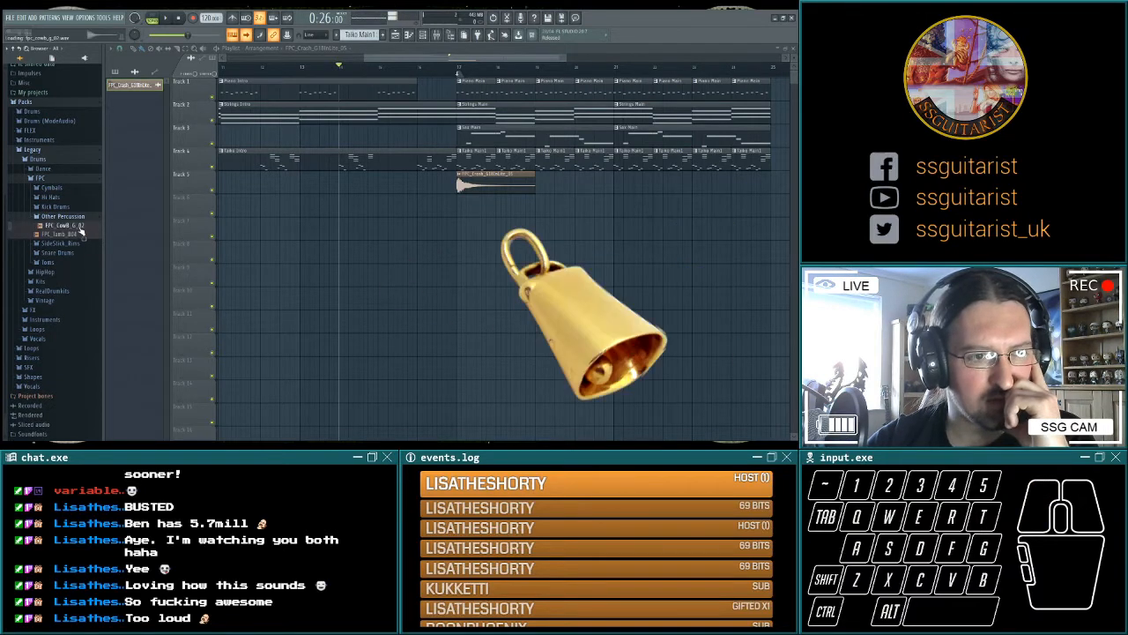
left_click(61, 190)
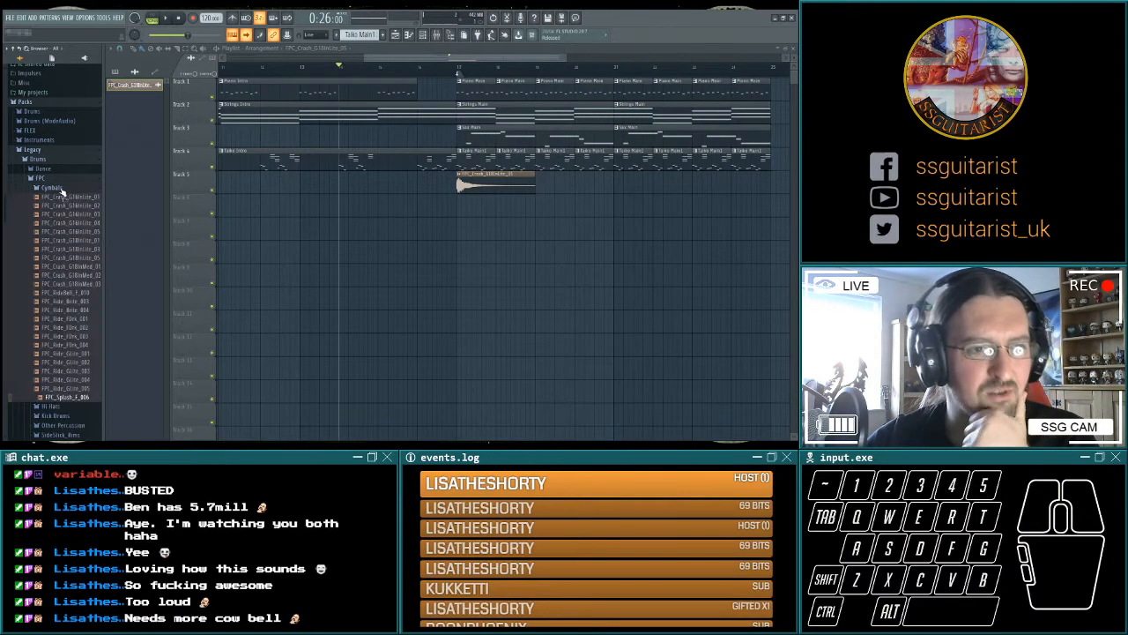
left_click(61, 191)
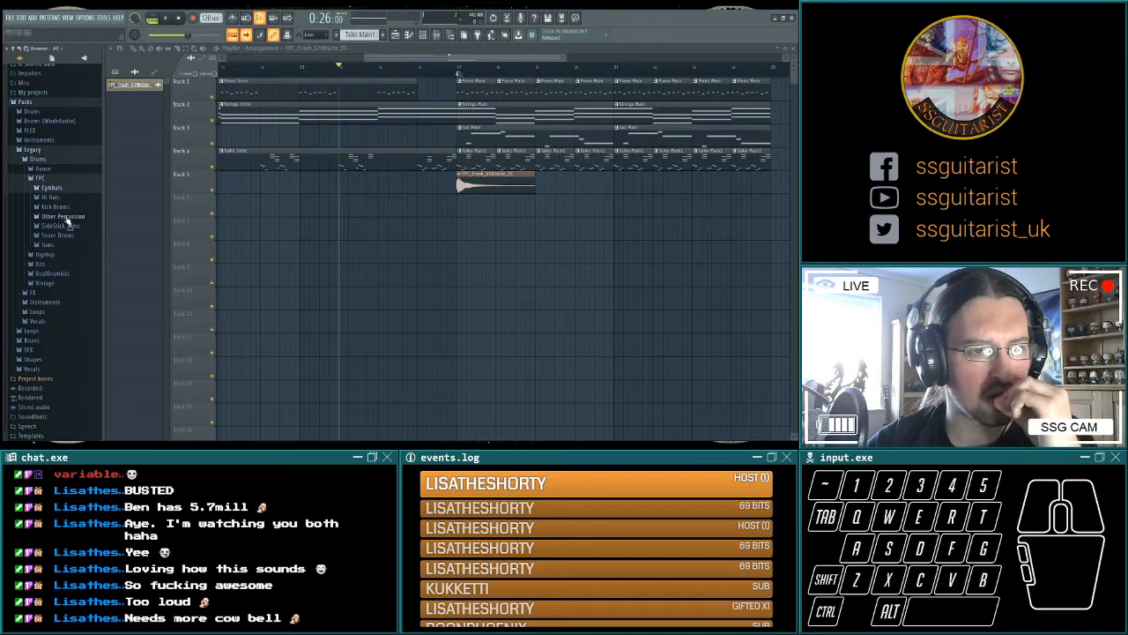
left_click(66, 216)
left_click(68, 243)
Swap the crash at bar 17 for FPC_Crash_G16InLite_05 and play the transition from bar 14.
left_click(69, 227)
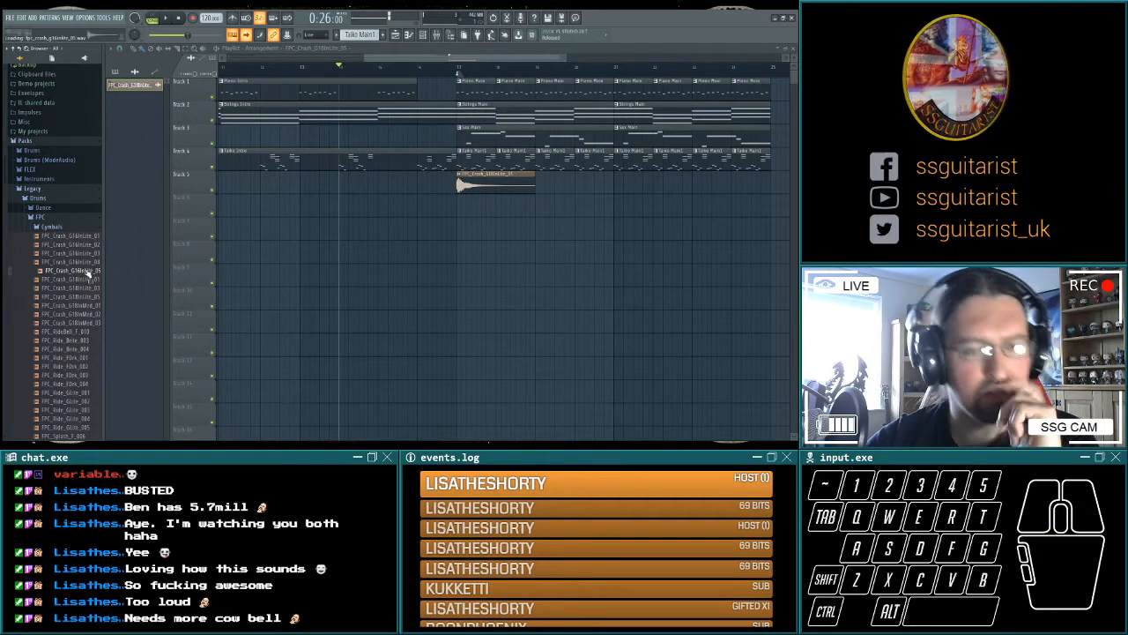
key("space")
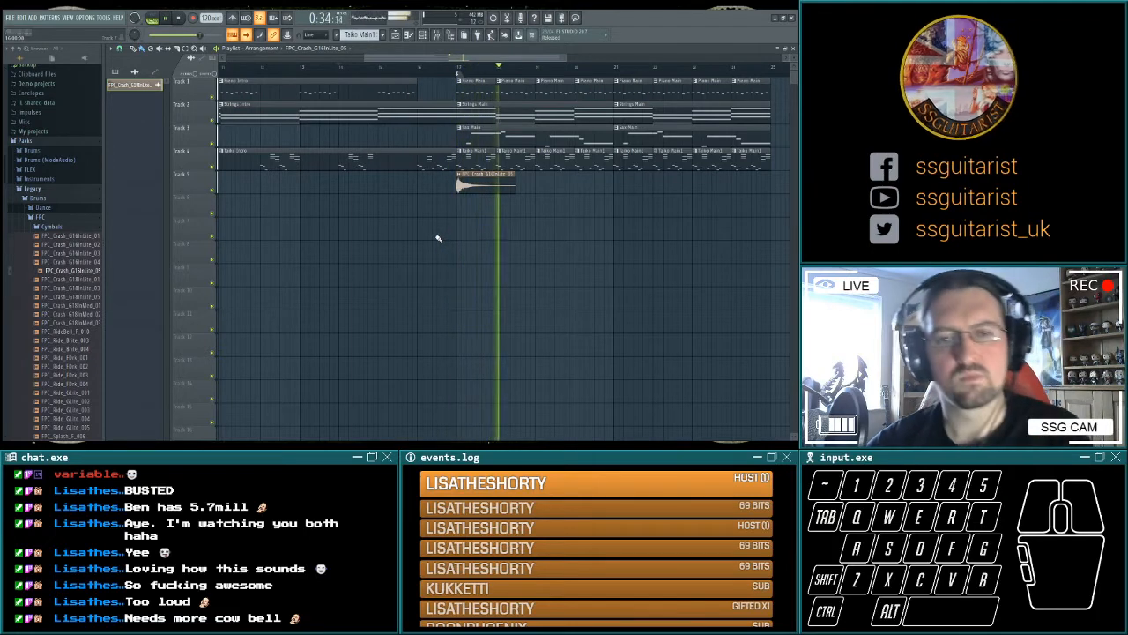
key("space")
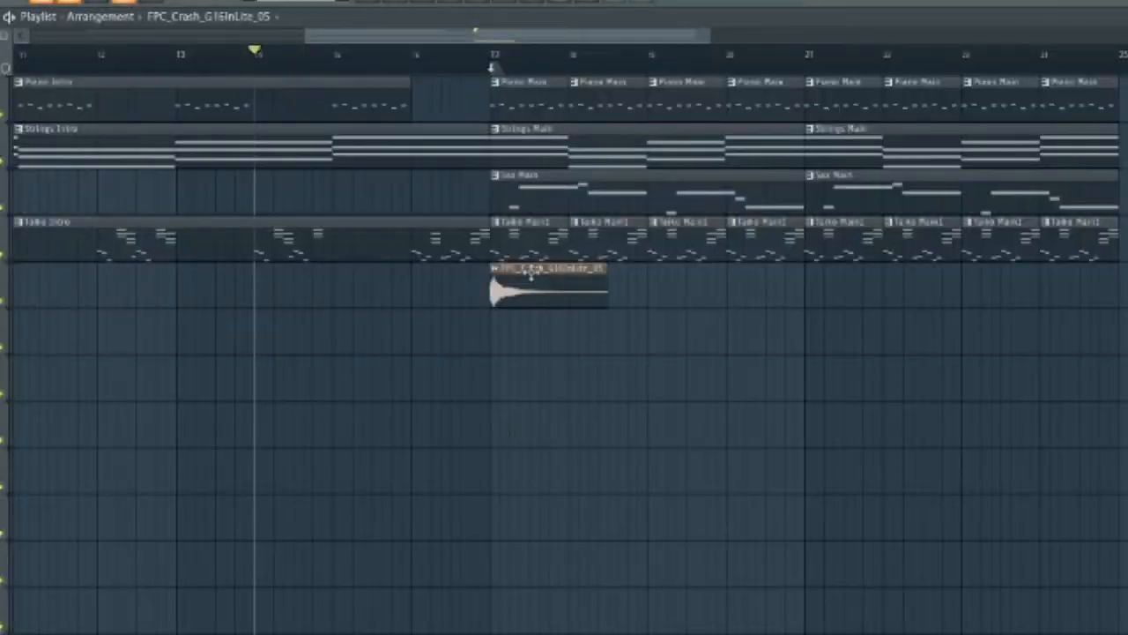
Delete the crash clip from Track 5 and place it back at bar 17.
right_click(529, 275)
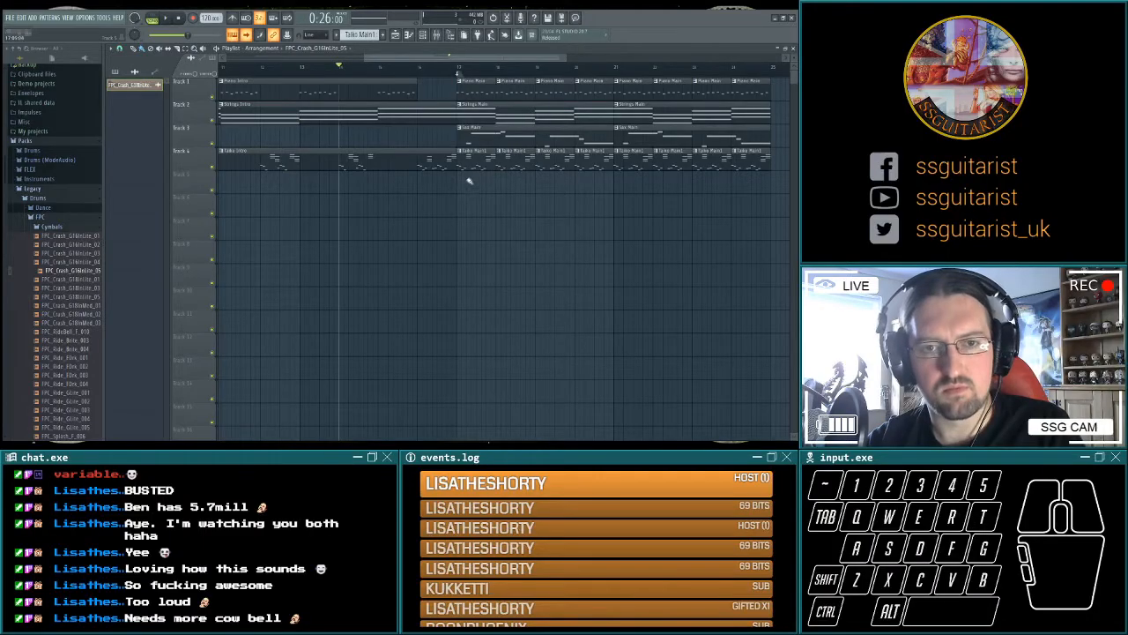
key("ctrl+d")
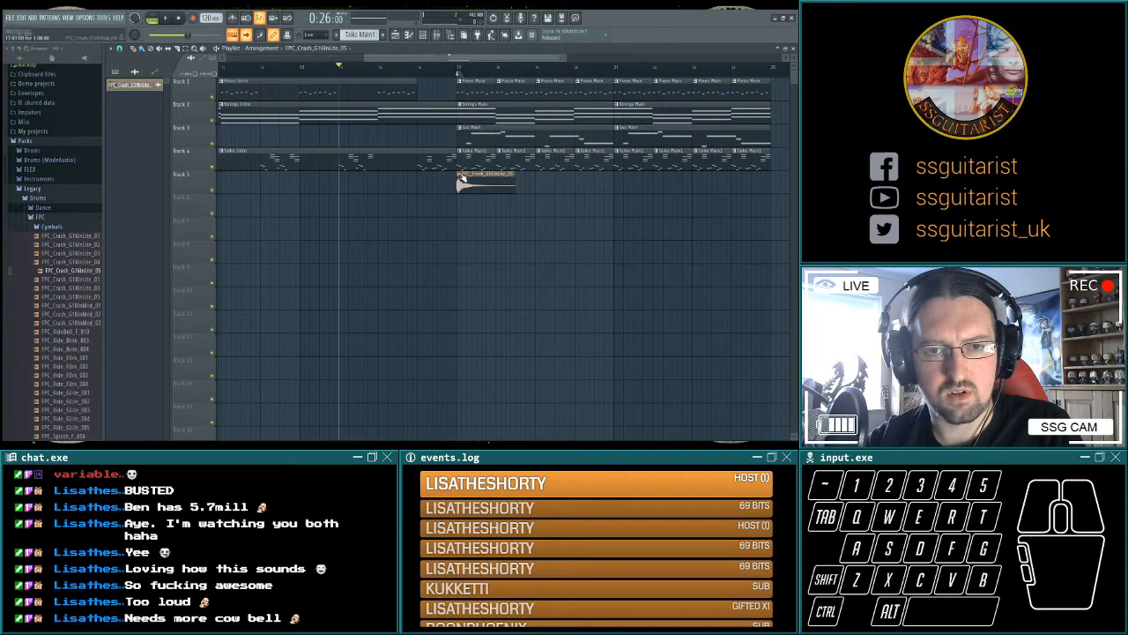
right_click(441, 185)
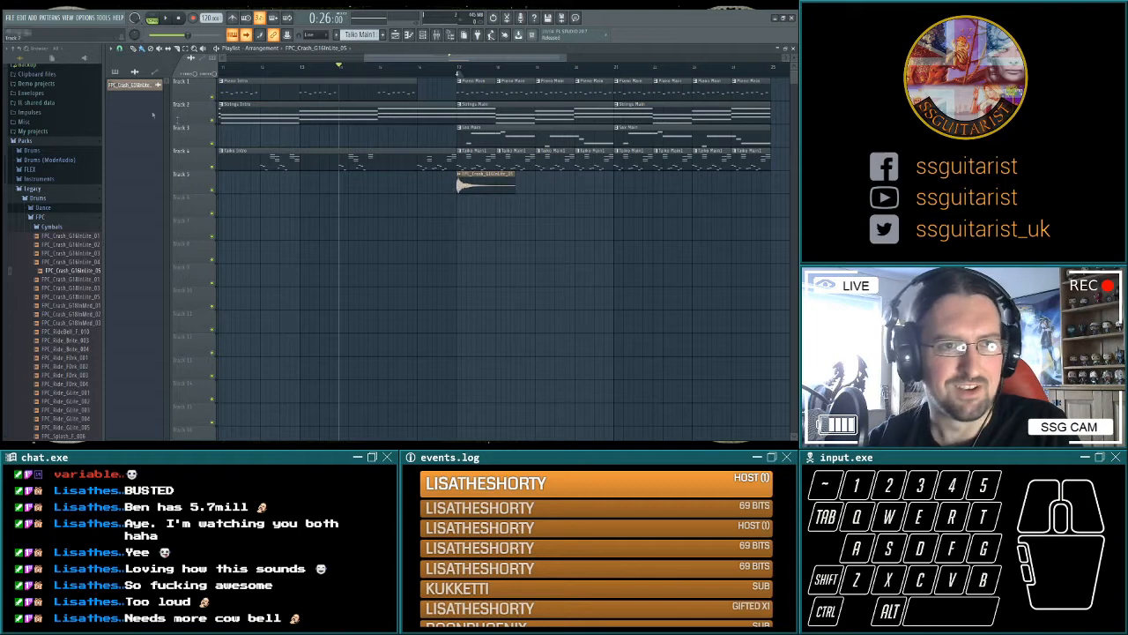
Clone the FPC_Crash_G16InLite_05 channel and place the copy on Track 5 directly before the crash at bar 17.
key("F5")
right_click(174, 69)
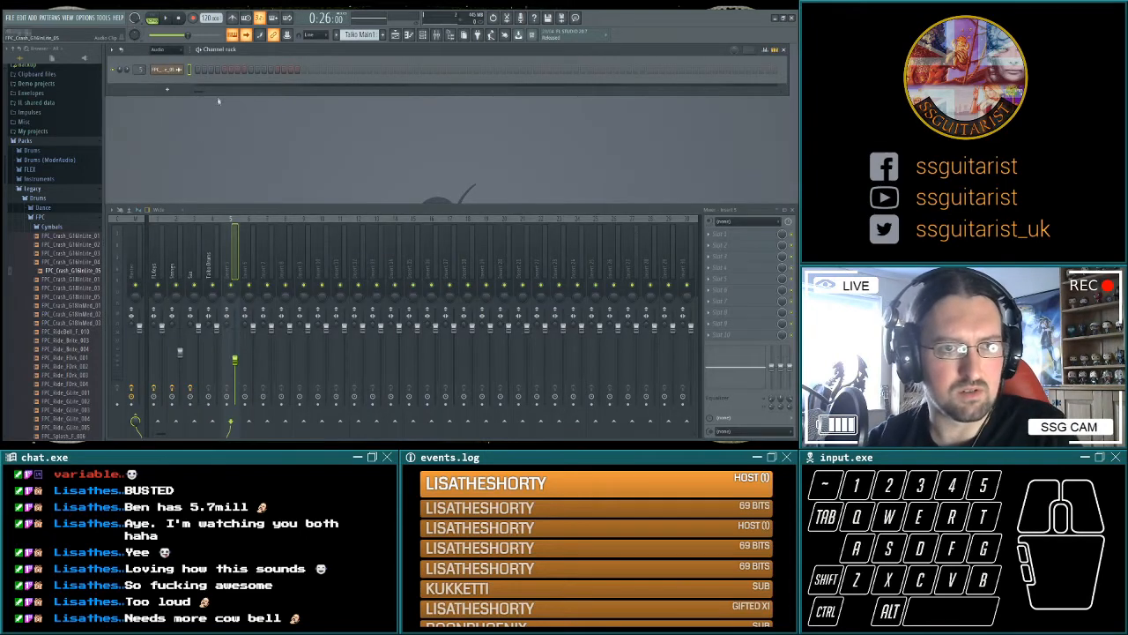
key("F5")
left_click(439, 199)
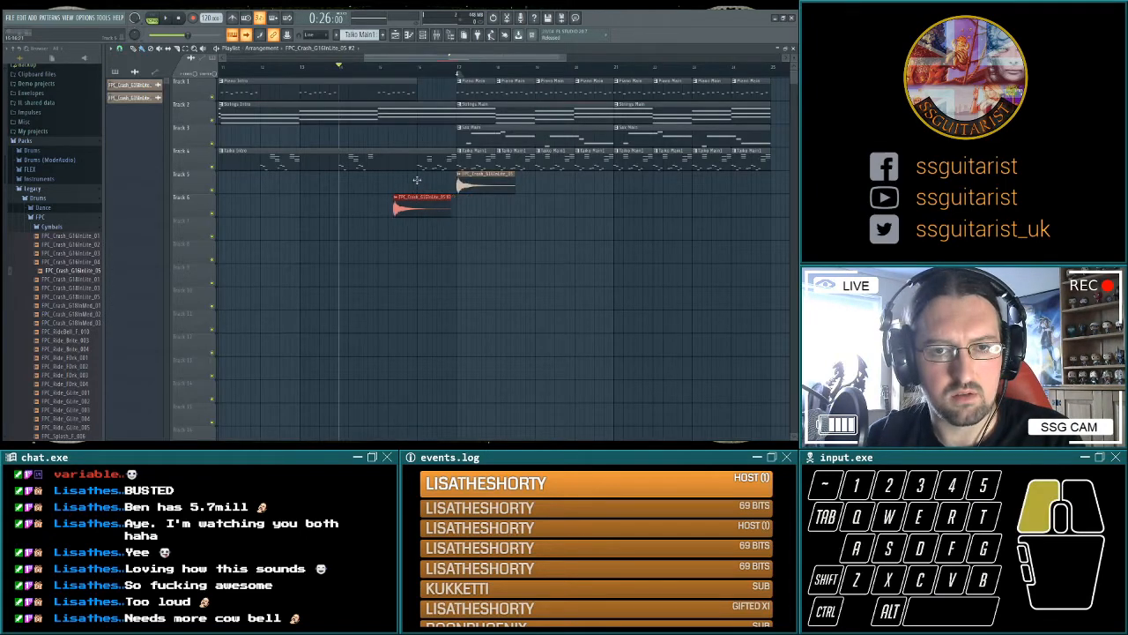
left_click_drag(424, 171, 419, 170)
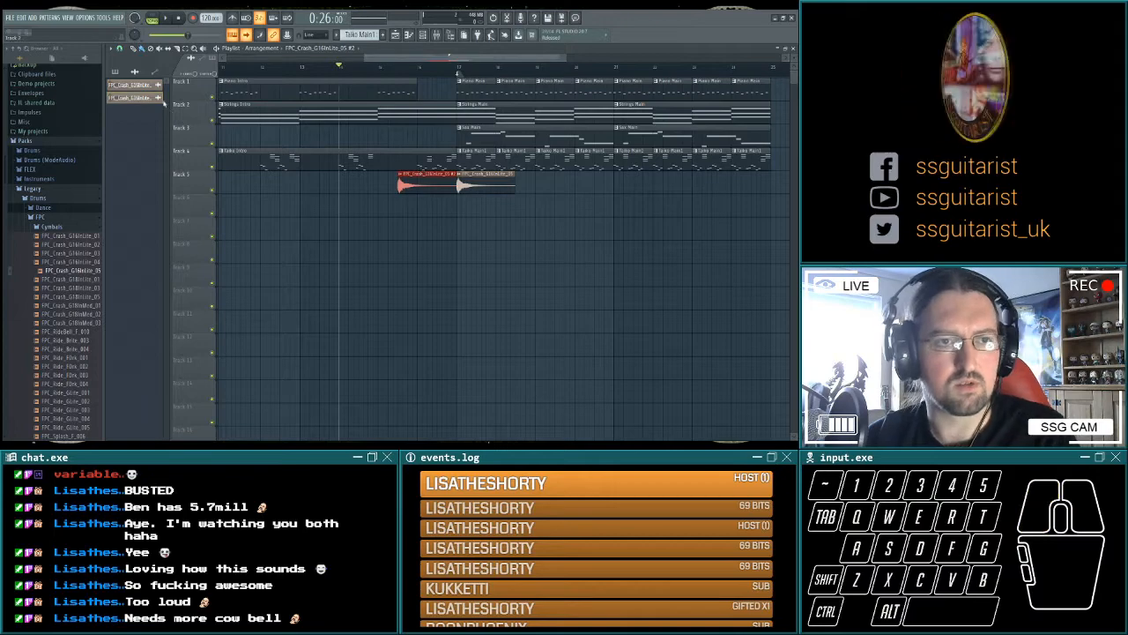
Reverse the cloned crash sample and play the transition into the main section.
key("F5")
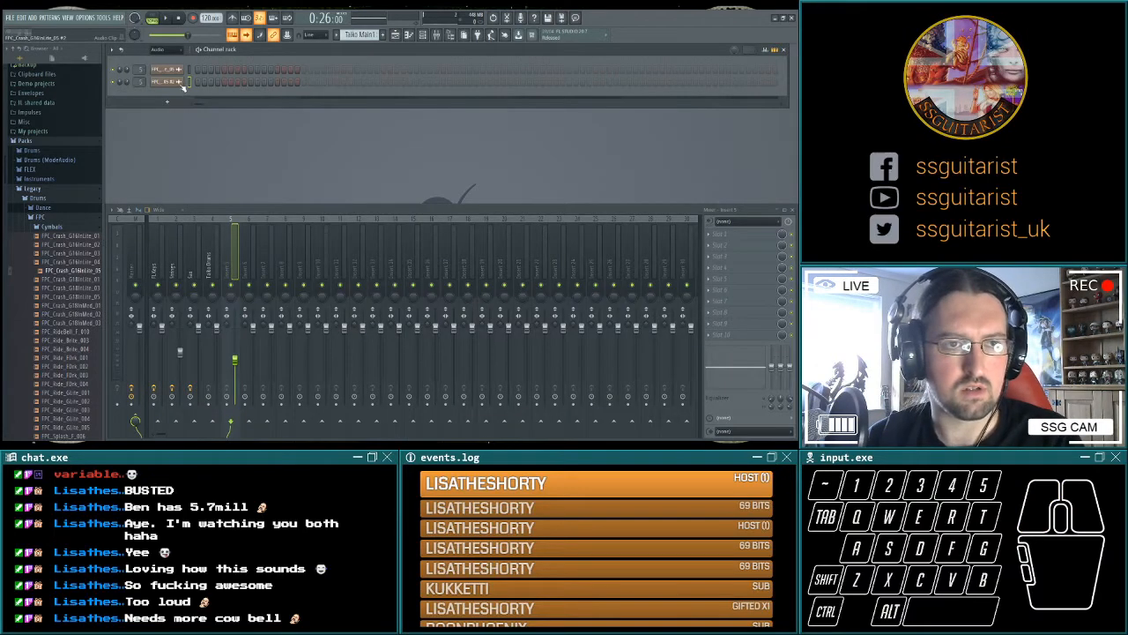
left_click(173, 81)
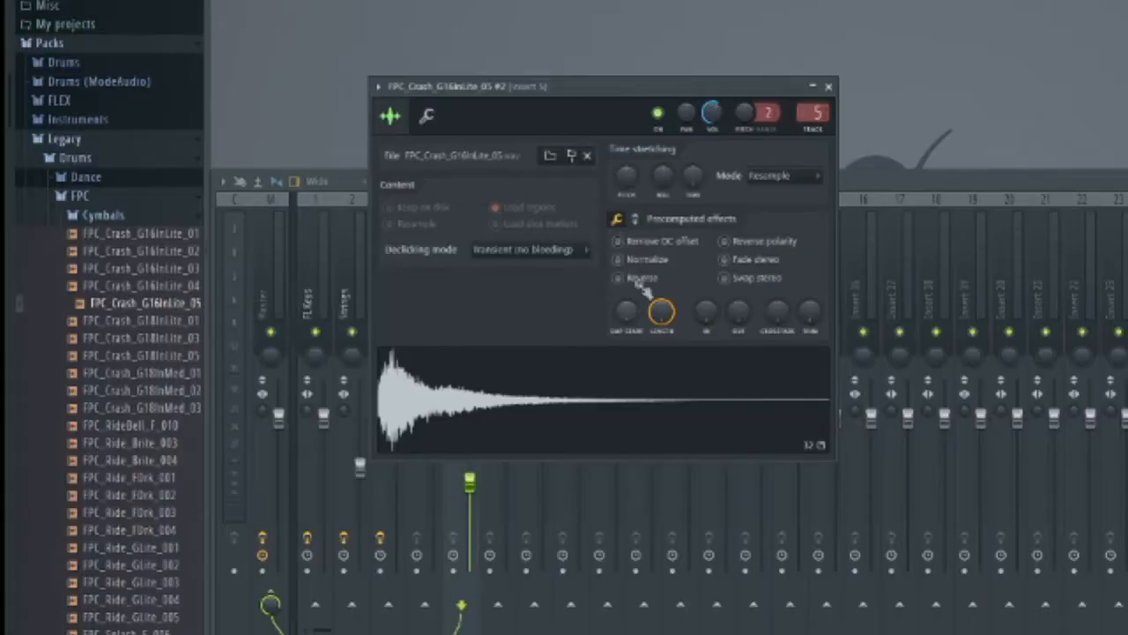
left_click(620, 277)
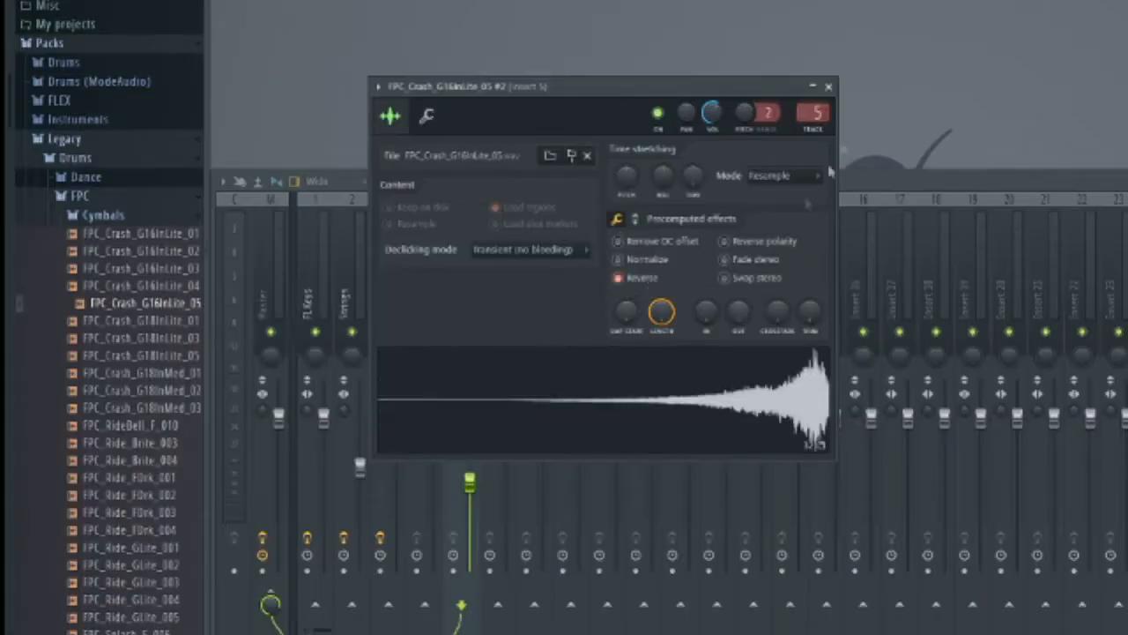
left_click(829, 87)
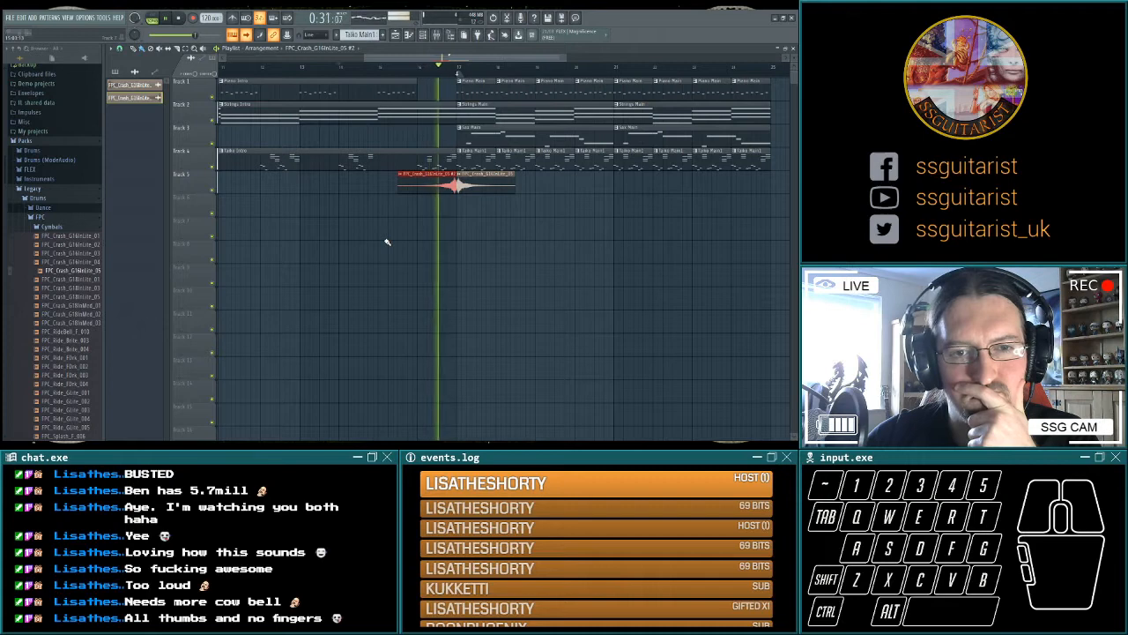
key("space")
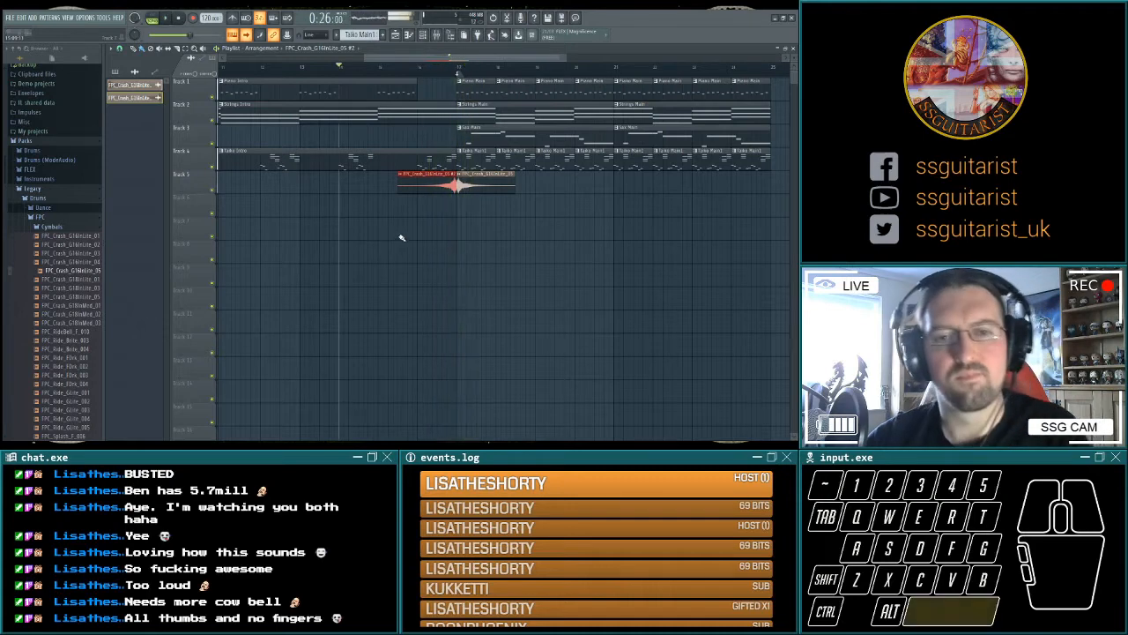
Nudge the reversed crash slightly later so it extends past bar 17, and play the transition.
scroll(445, 225, "up", 3)
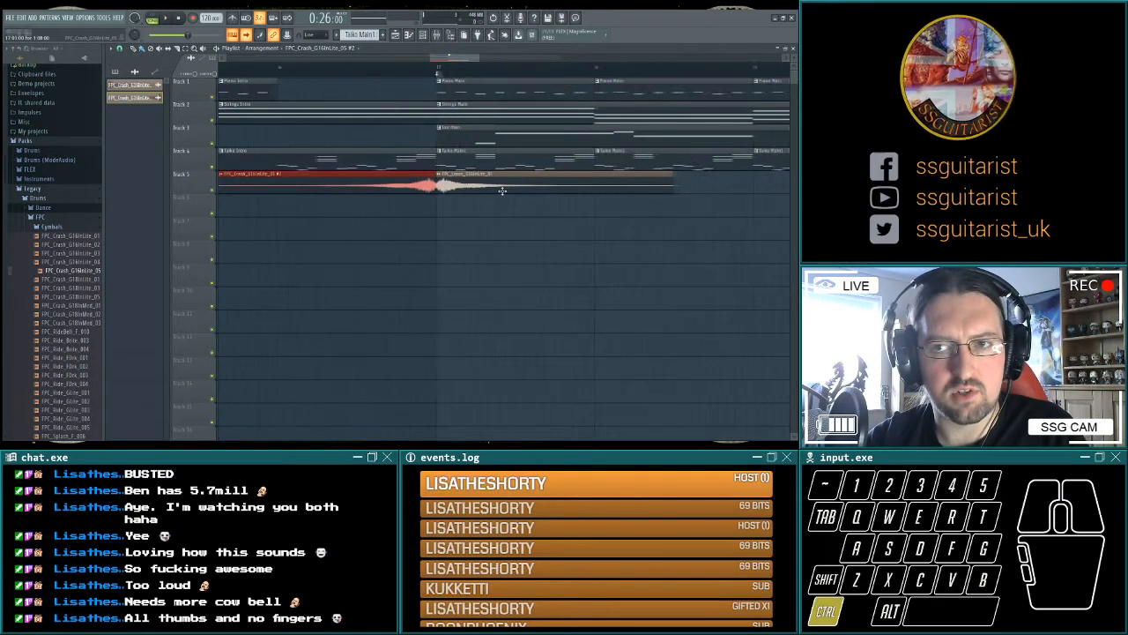
scroll(509, 185, "down", 1)
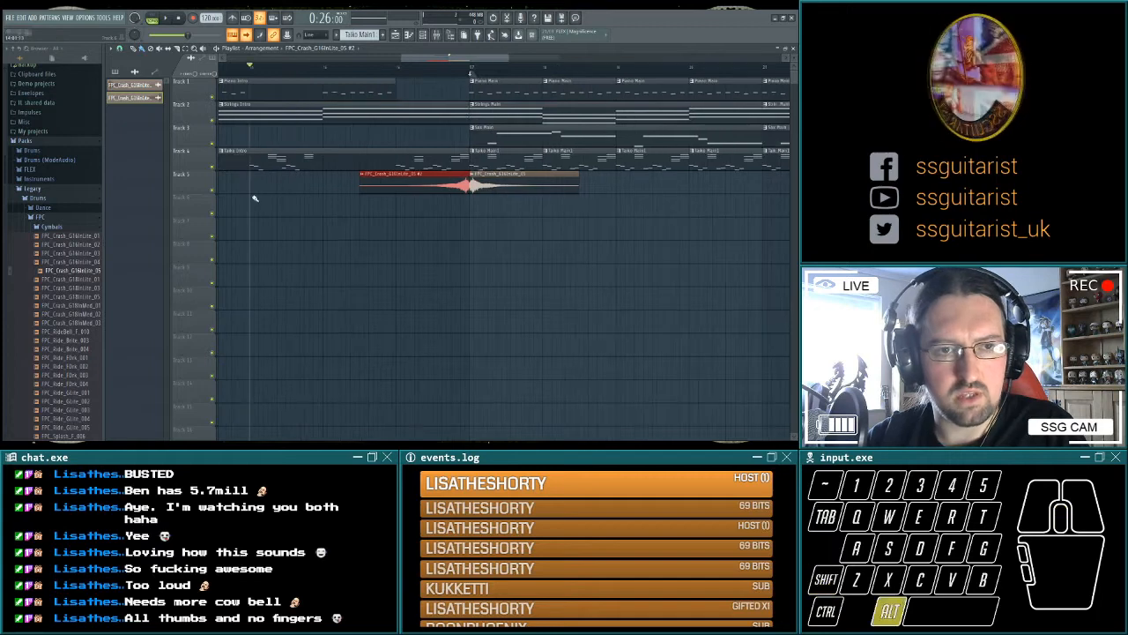
scroll(254, 199, "up", 1)
scroll(491, 278, "up", 2)
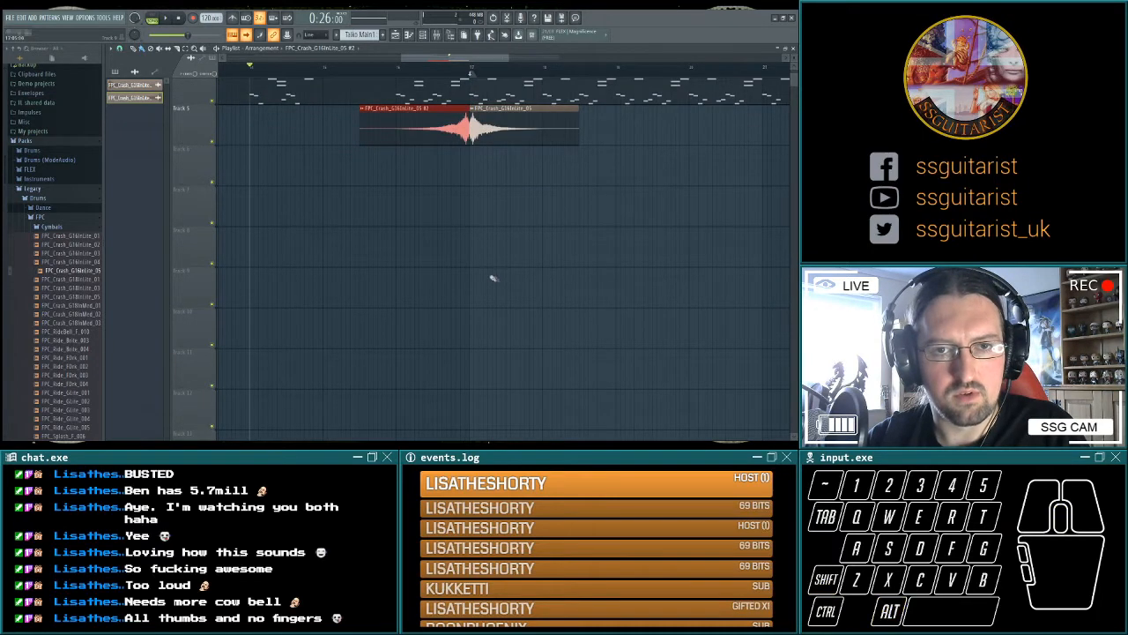
scroll(503, 279, "up", 3)
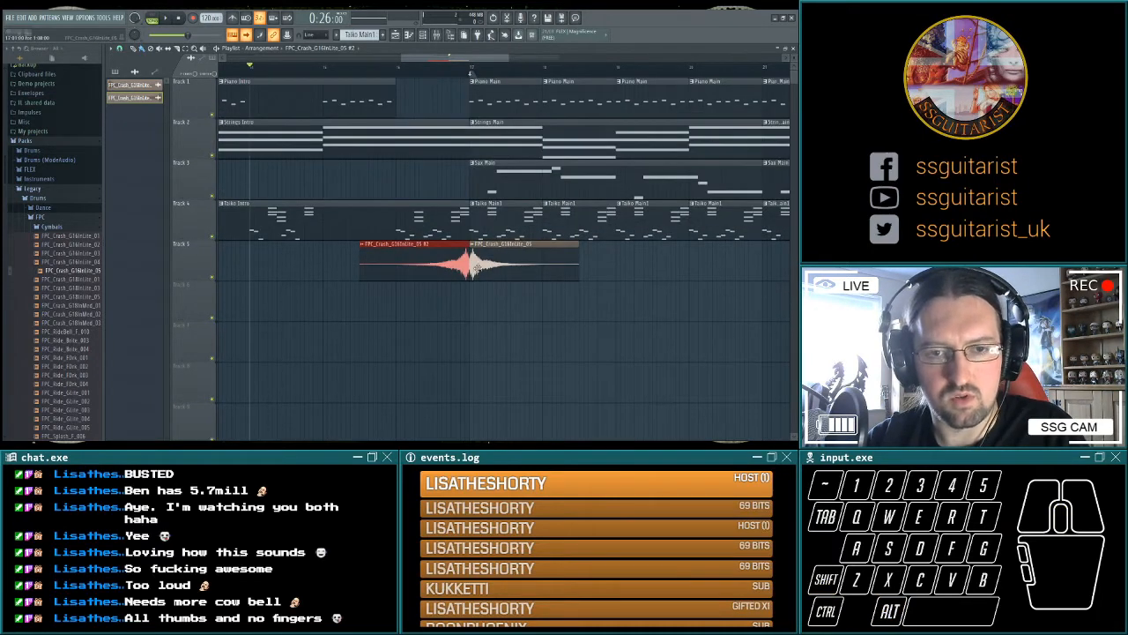
scroll(473, 265, "up", 2)
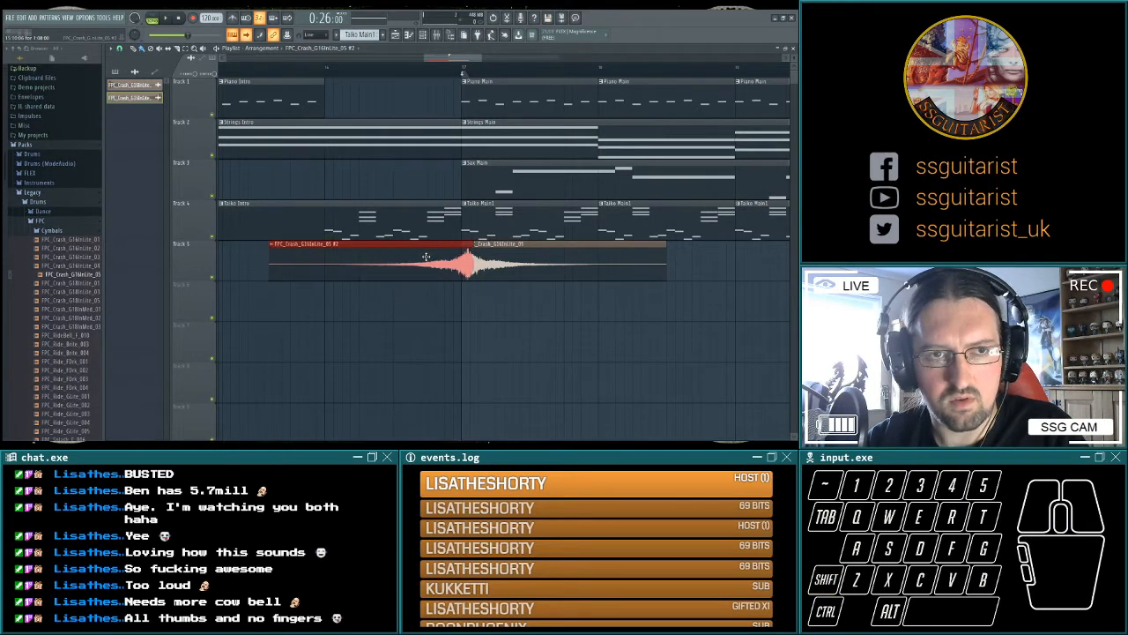
key("space")
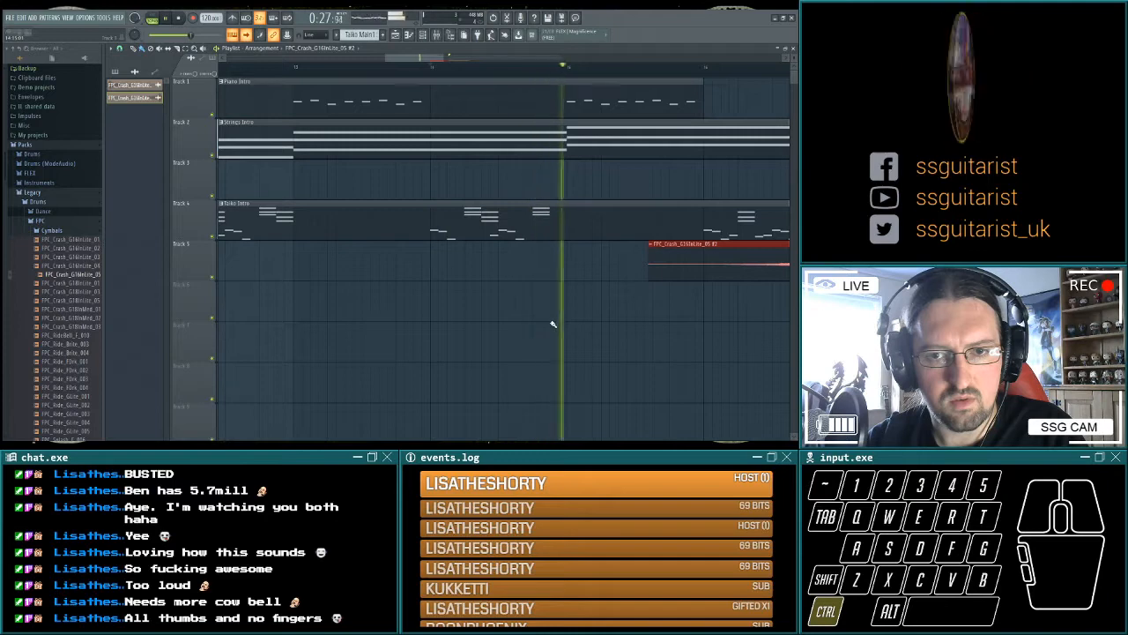
scroll(553, 324, "down", 3)
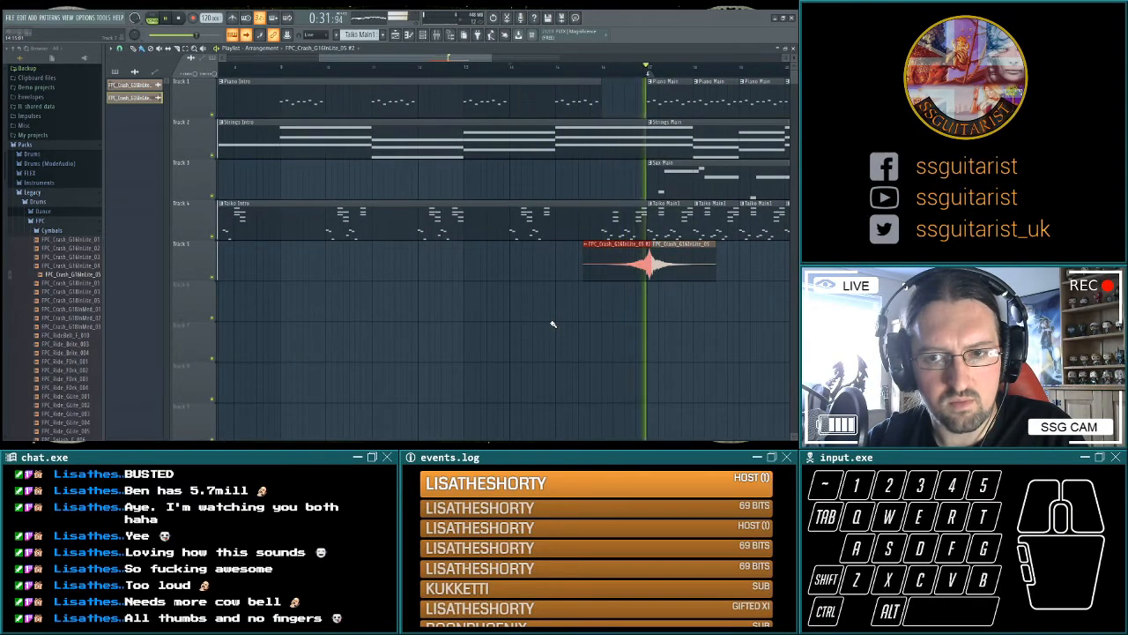
key("space")
Trim the nudged reversed crash at bar 17 and put the normal crash back directly after it at bar 17.
scroll(667, 297, "up", 1)
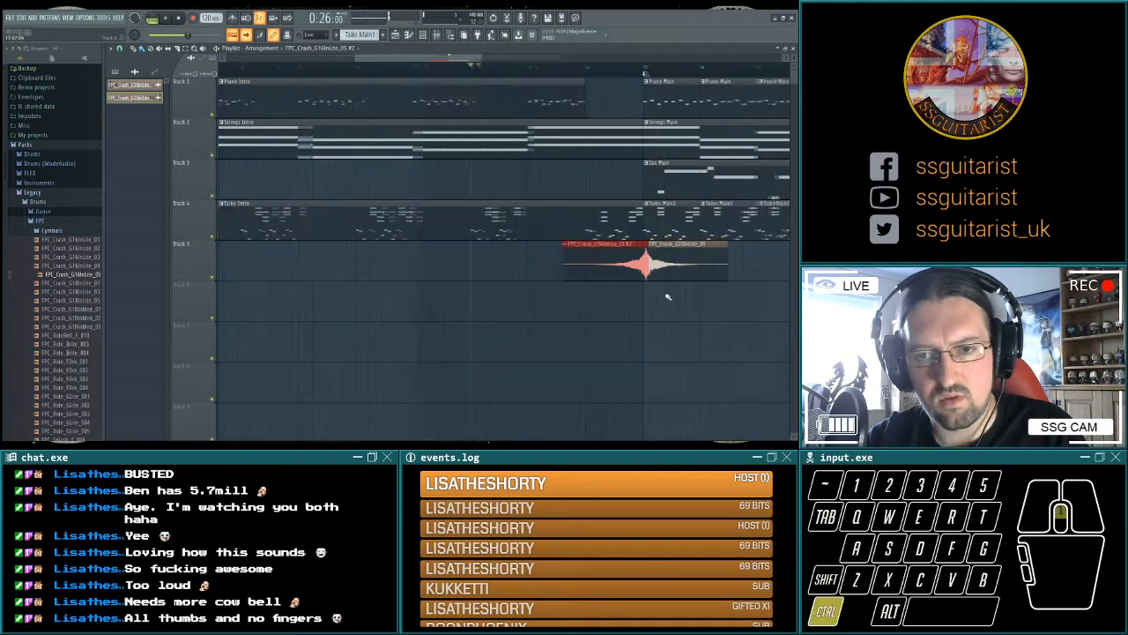
scroll(667, 297, "up", 4)
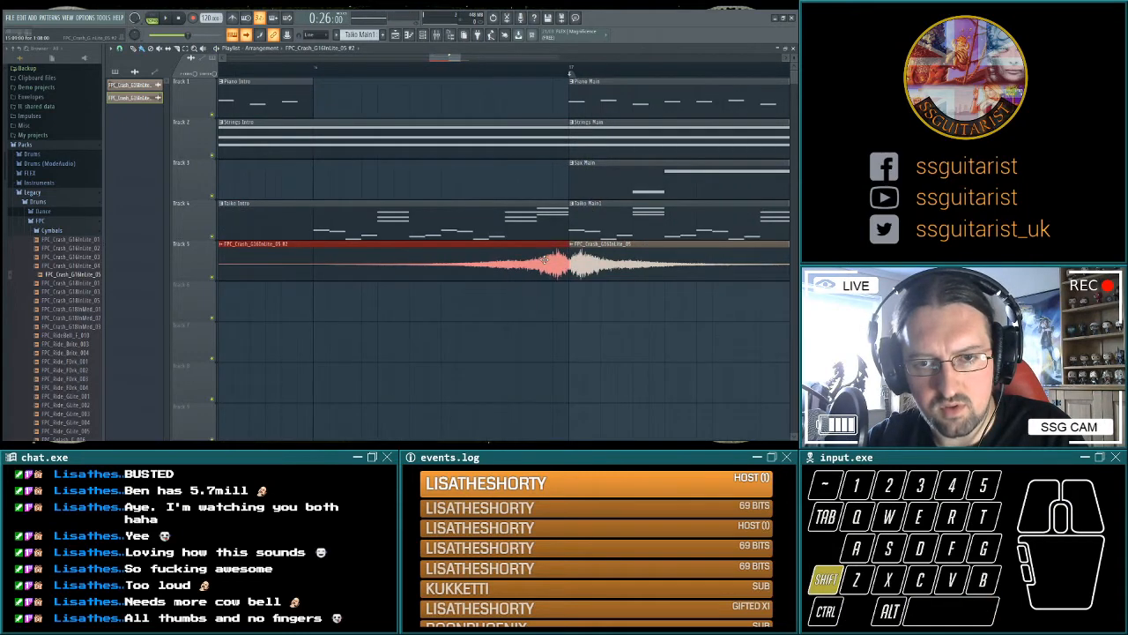
scroll(545, 260, "down", 1)
scroll(545, 260, "up", 3)
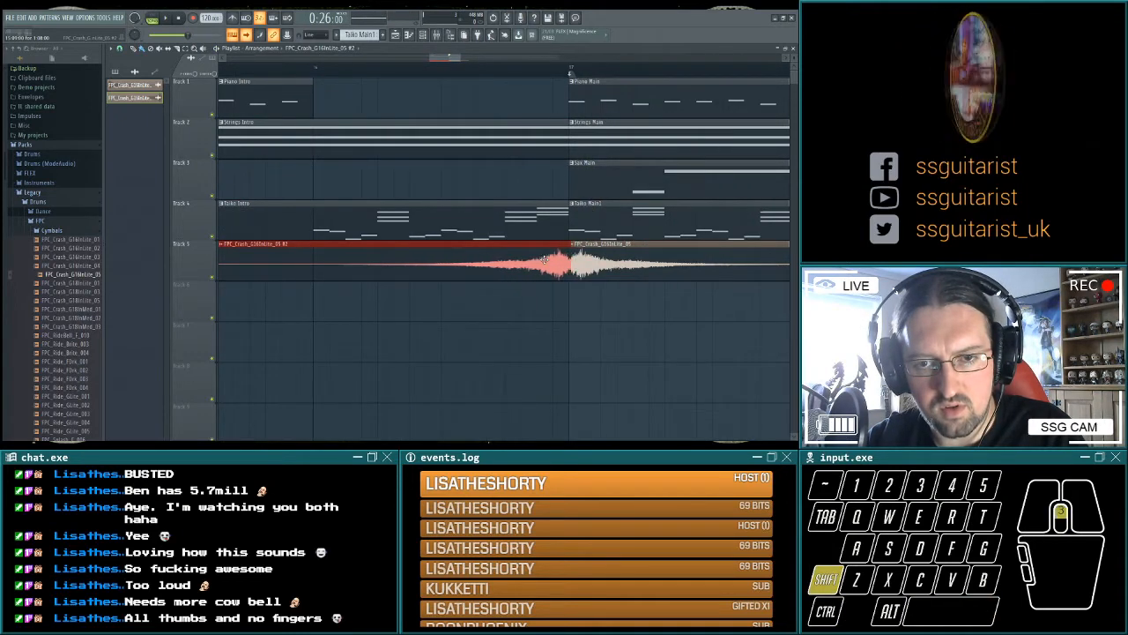
scroll(546, 260, "down", 2)
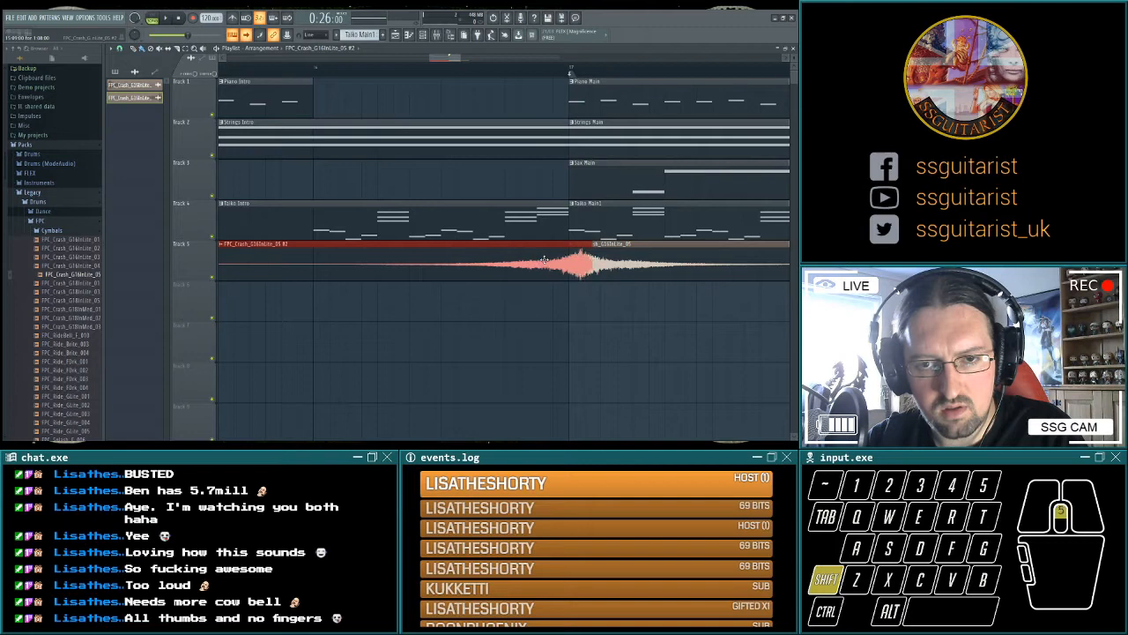
left_click(566, 305, "ctrl")
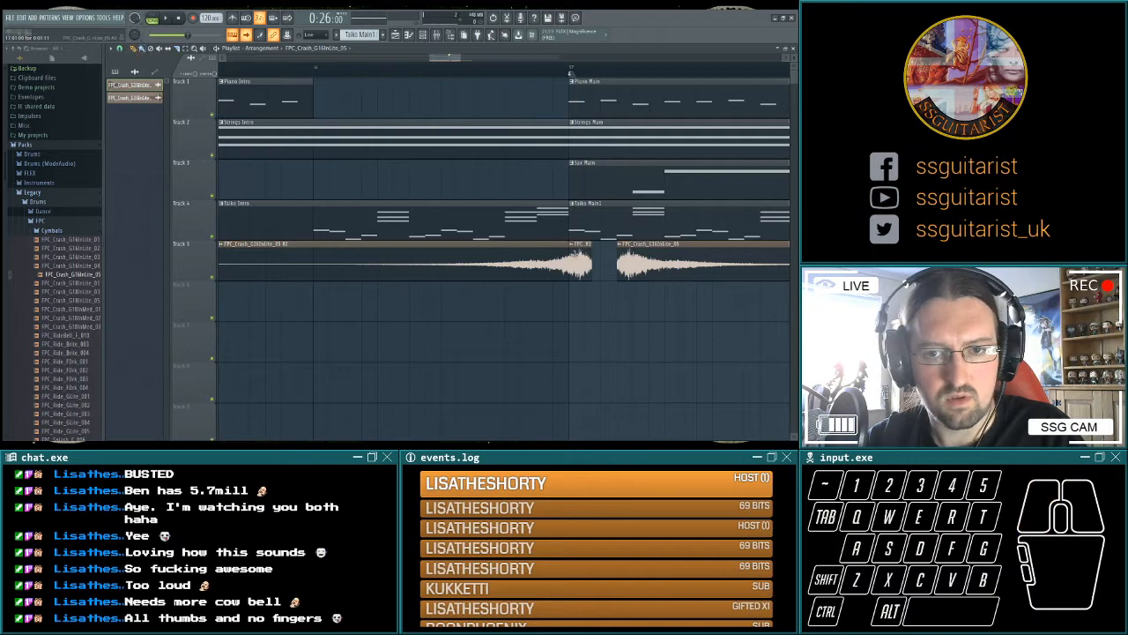
left_click_drag(669, 248, 634, 244)
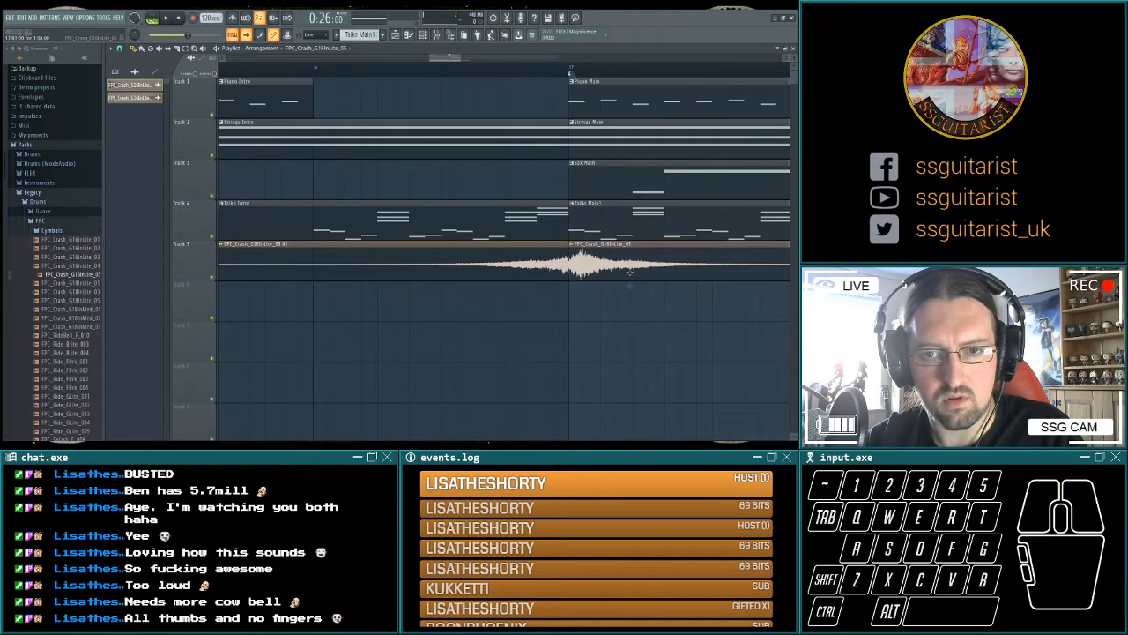
Play the intro's end into the main section to check the joined reversed and normal crashes.
key("space")
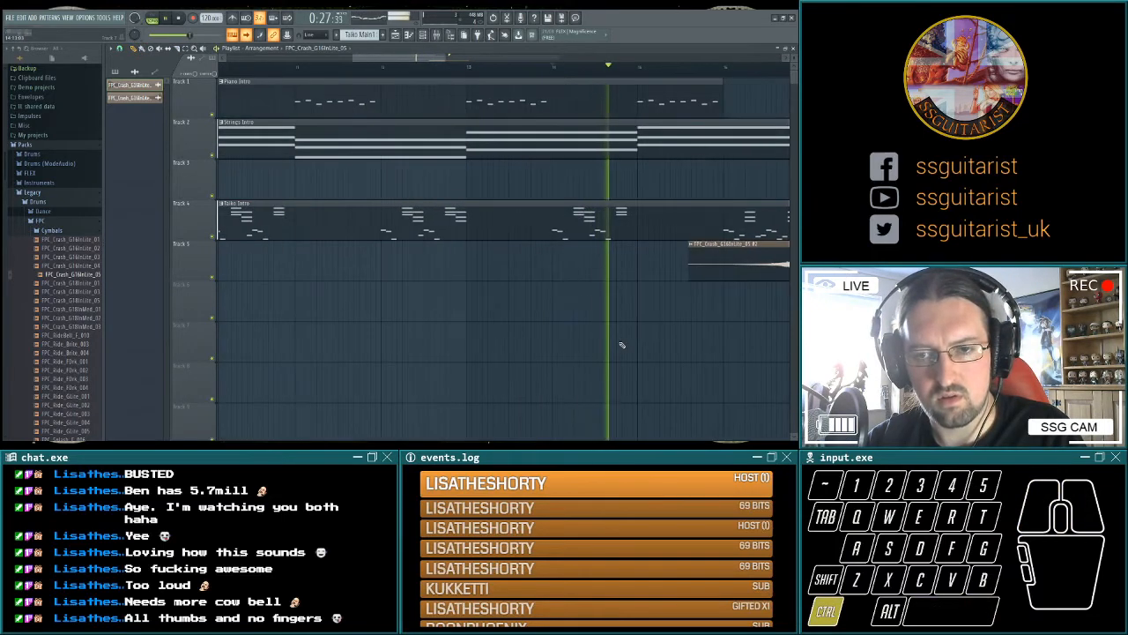
scroll(631, 343, "down", 3)
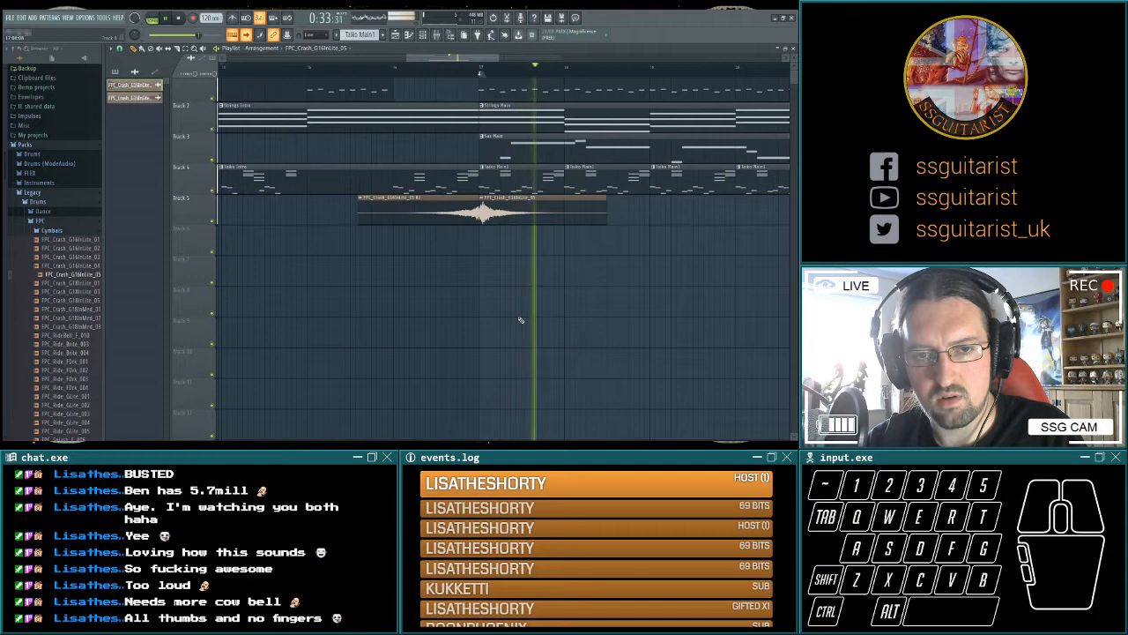
key("space")
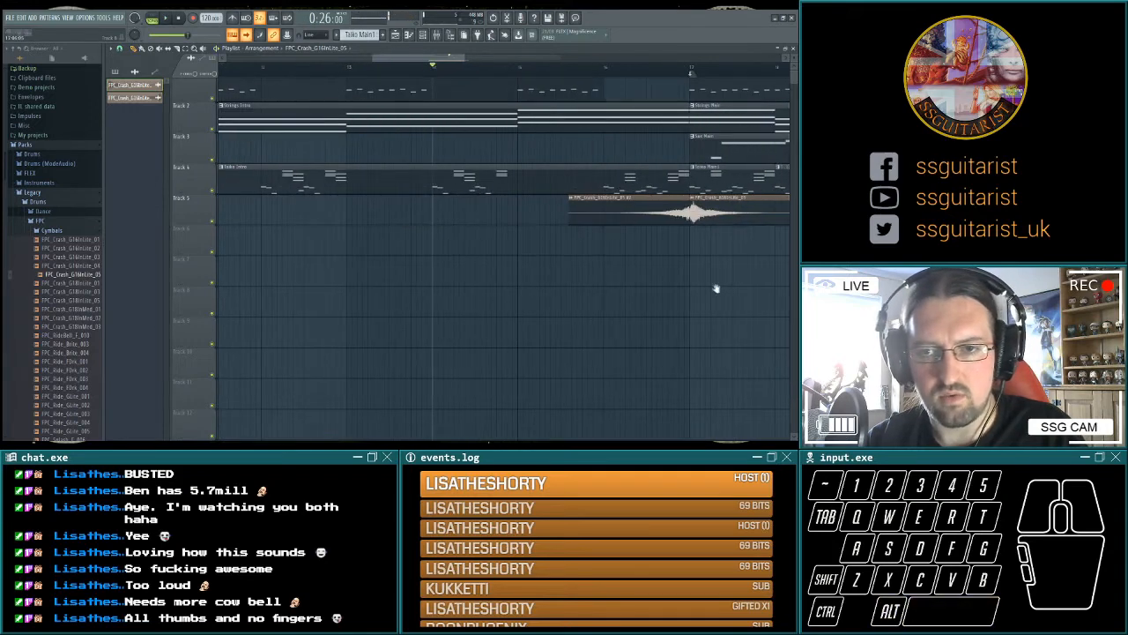
left_click_drag(717, 288, 417, 238)
scroll(415, 238, "up", 4)
scroll(384, 226, "up", 4)
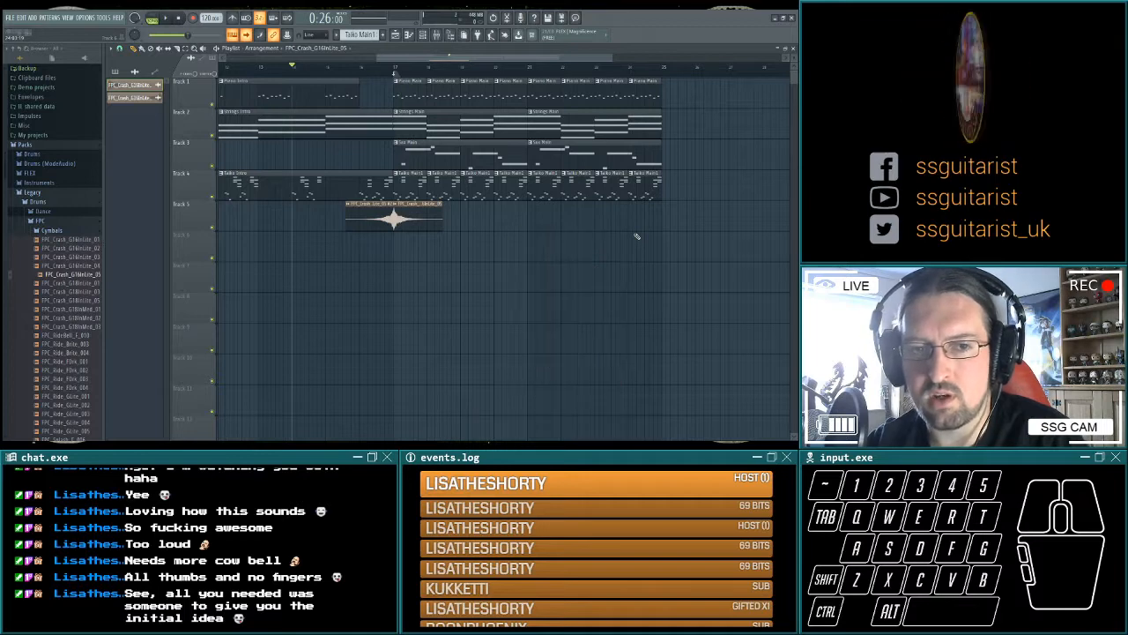
mouse_move(637, 236)
left_mouse_down()
mouse_move(647, 275)
mouse_move(662, 275)
left_mouse_up()
left_click_drag(411, 259, 599, 268)
left_click_drag(454, 270, 585, 277)
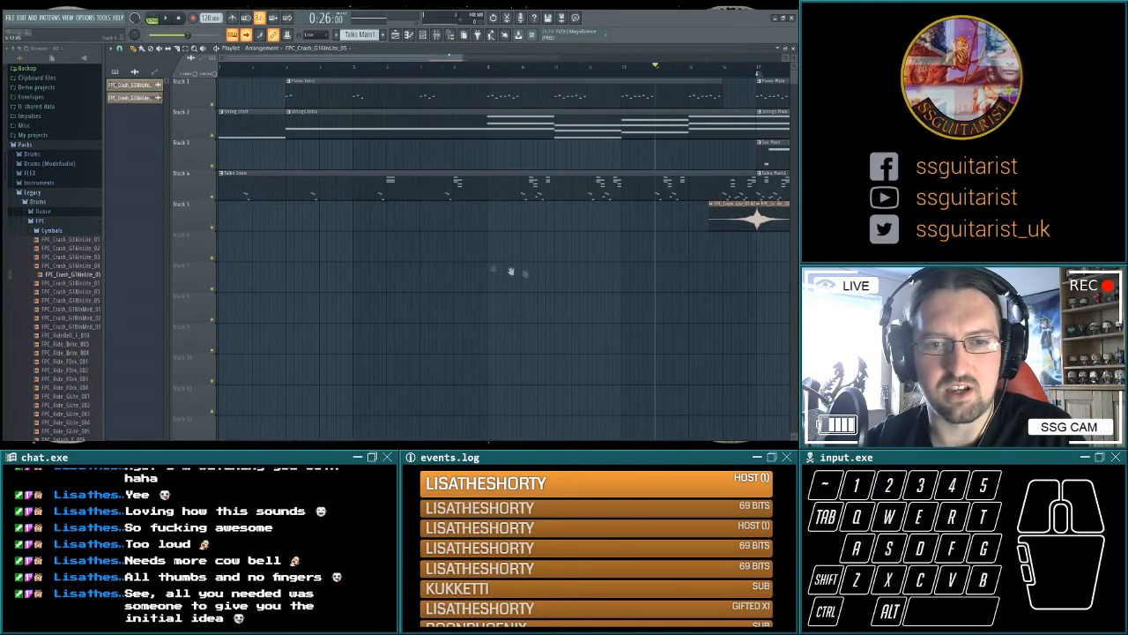
mouse_move(696, 300)
left_mouse_down()
mouse_move(457, 289)
mouse_move(640, 331)
left_mouse_up()
left_click_drag(468, 327, 537, 334)
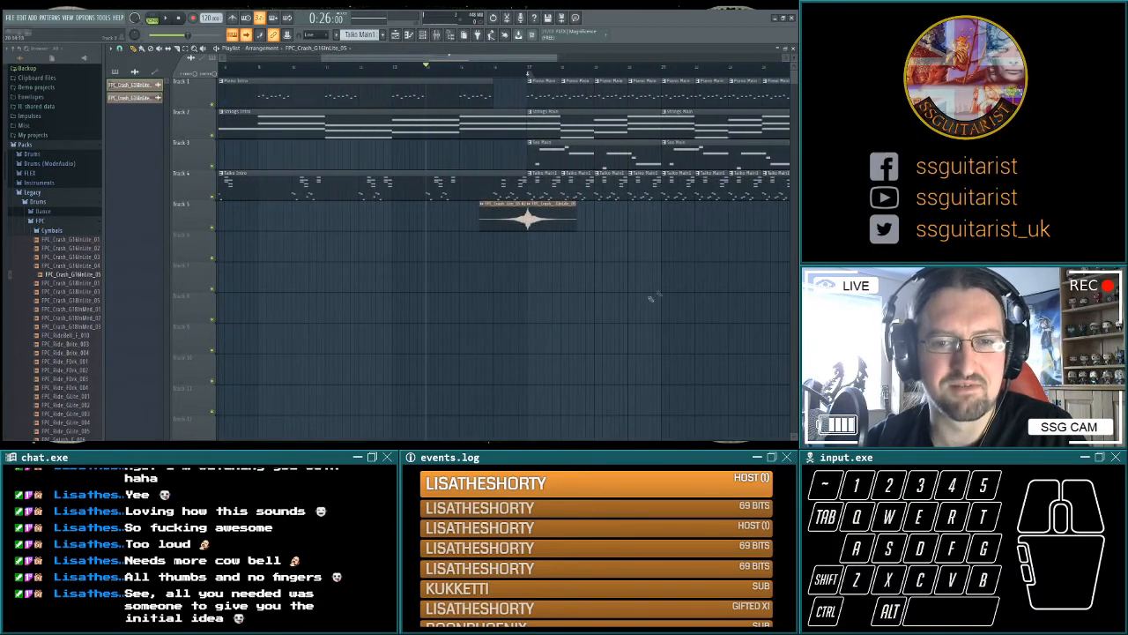
left_click_drag(649, 297, 527, 312)
left_click_drag(351, 301, 482, 319)
mouse_move(312, 317)
left_mouse_down()
mouse_move(543, 328)
mouse_move(473, 315)
mouse_move(326, 325)
left_mouse_up()
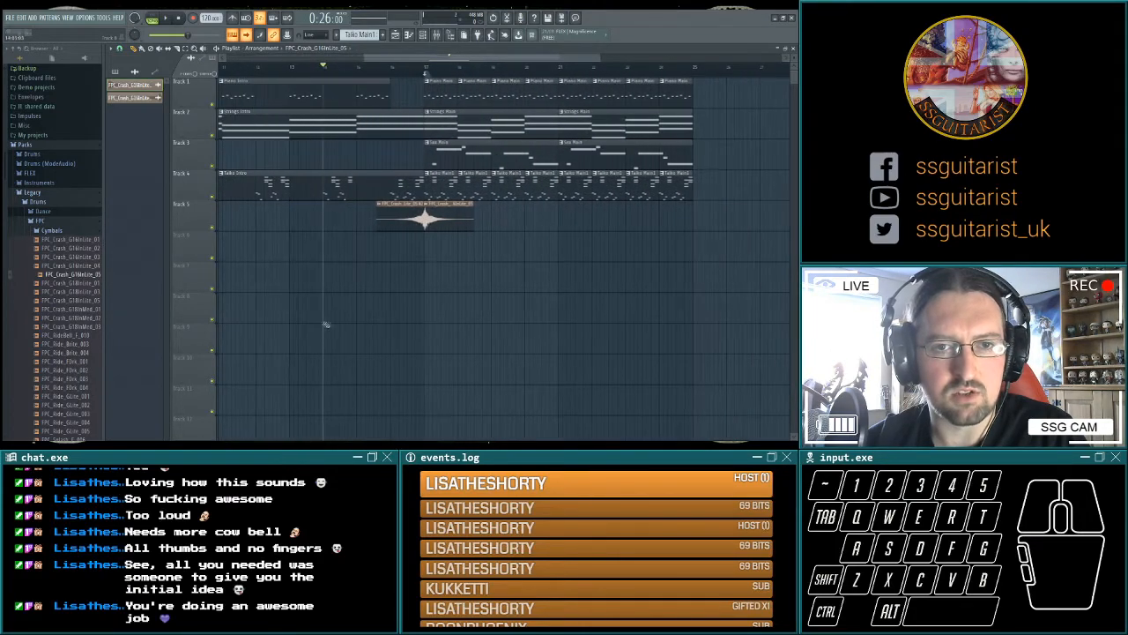
Play the arrangement from bar 15 through the main section.
left_click(371, 71)
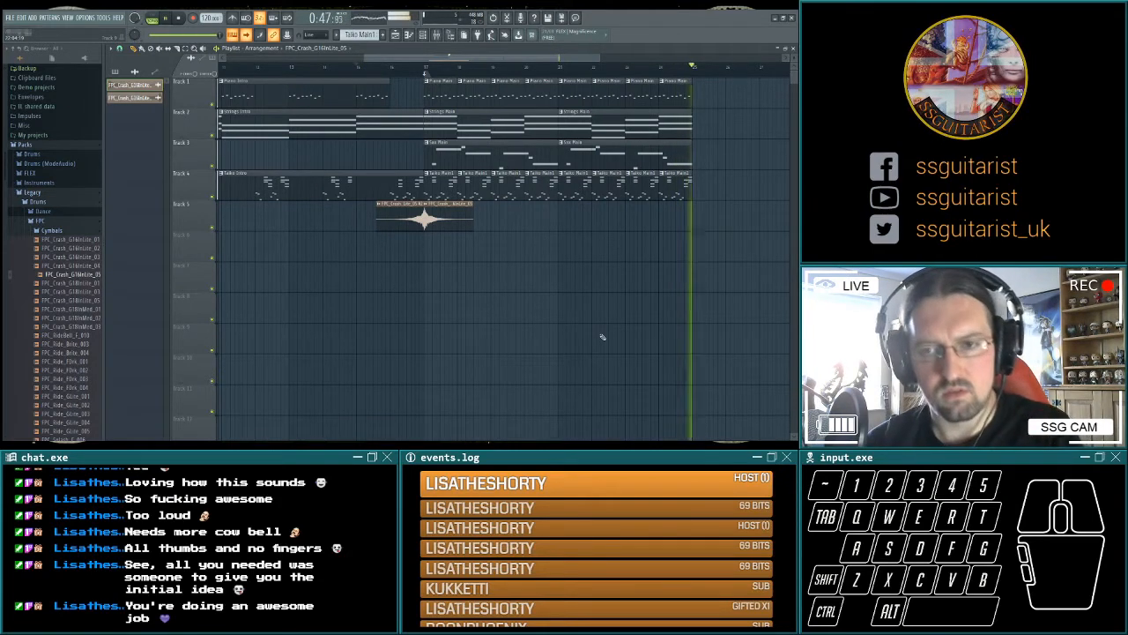
key("space")
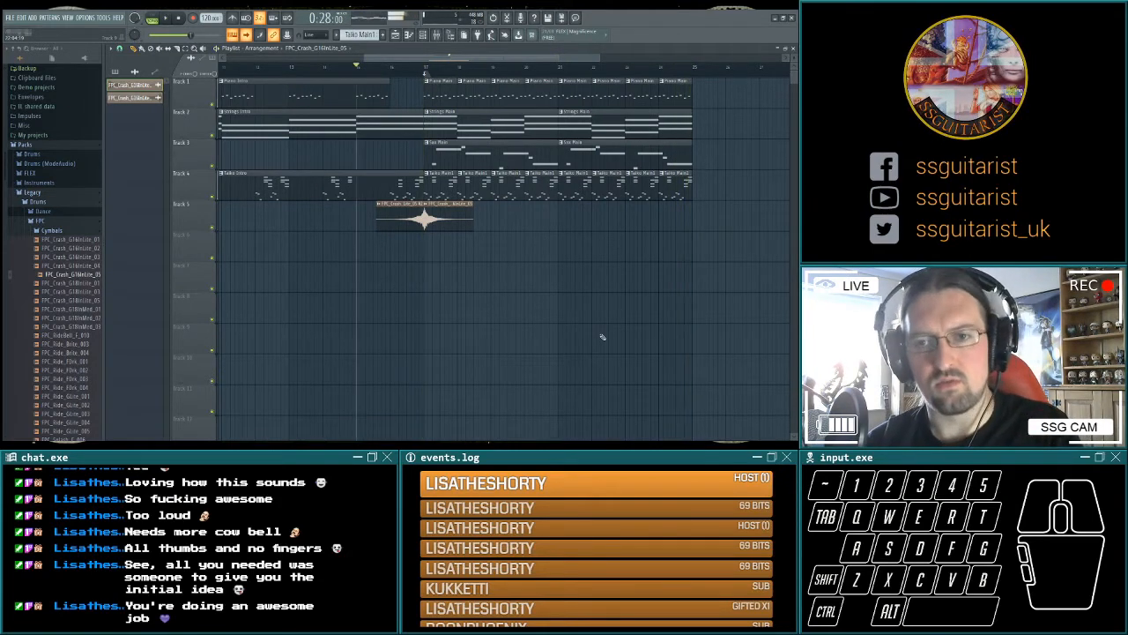
left_click_drag(707, 239, 583, 253)
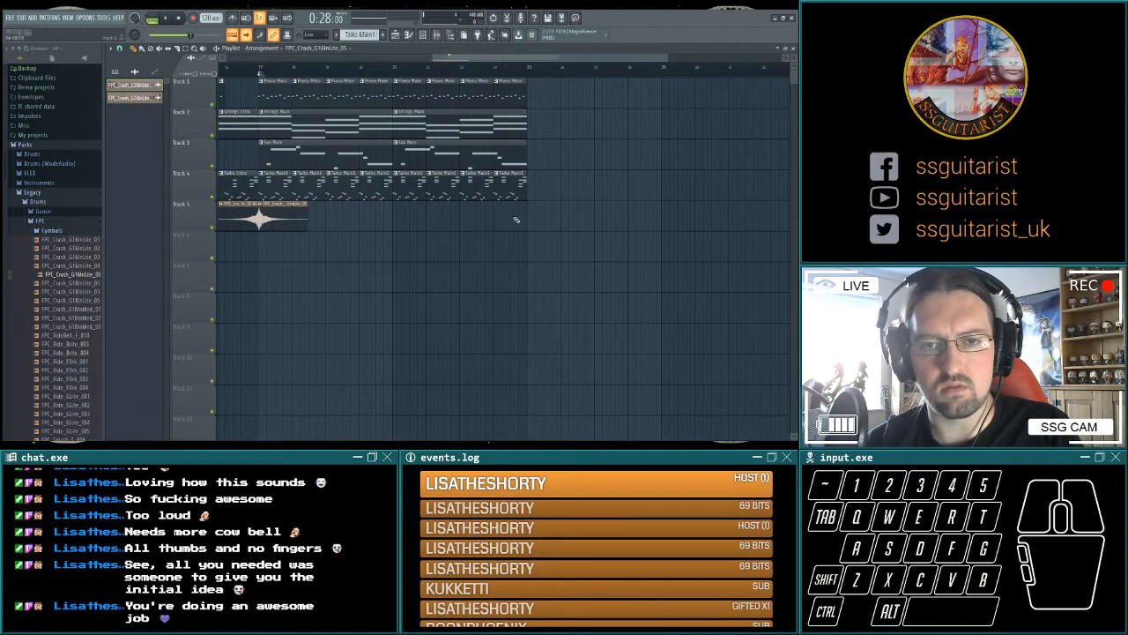
List the song's patterns, then clone Piano Main as a variation and play the copy.
left_click(116, 72)
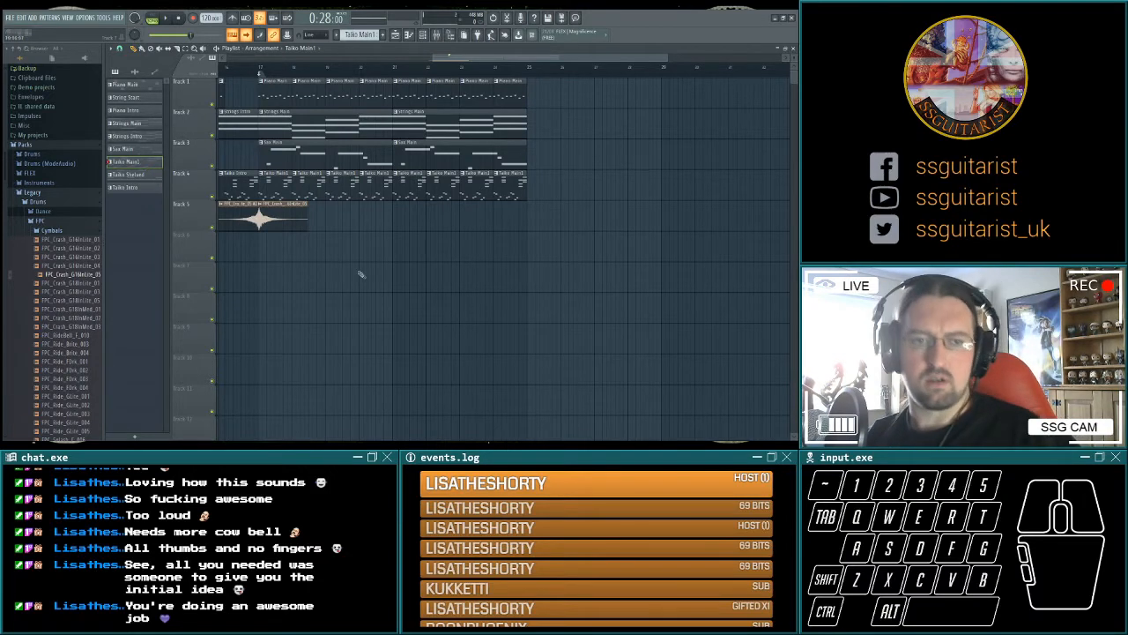
left_click_drag(362, 274, 536, 269)
left_click(433, 67)
left_click_drag(746, 88, 610, 87)
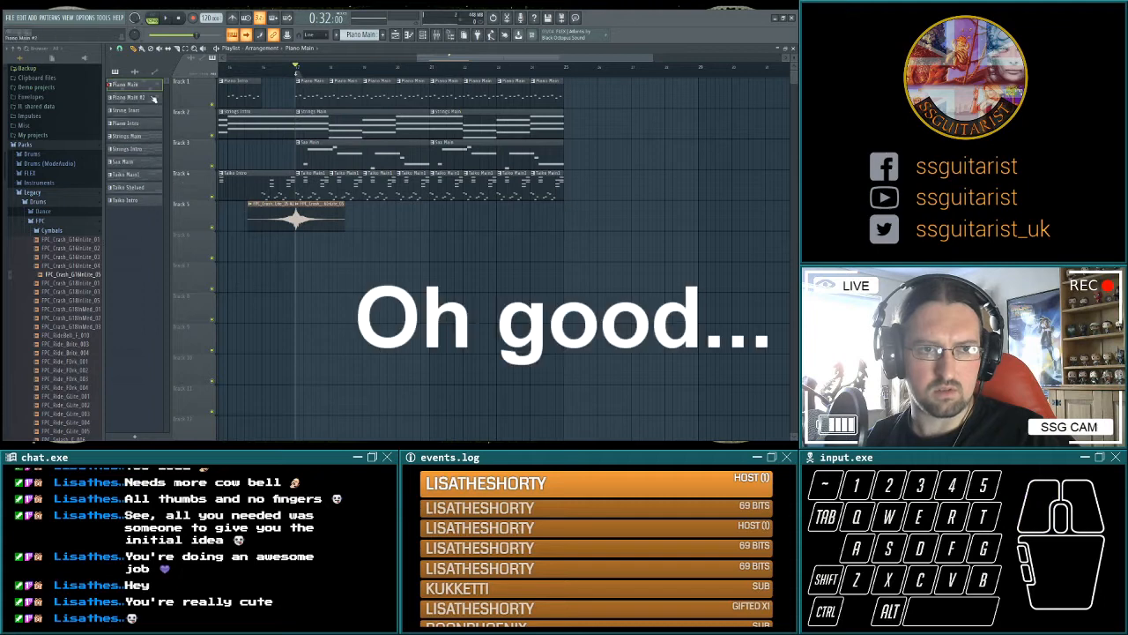
key("space")
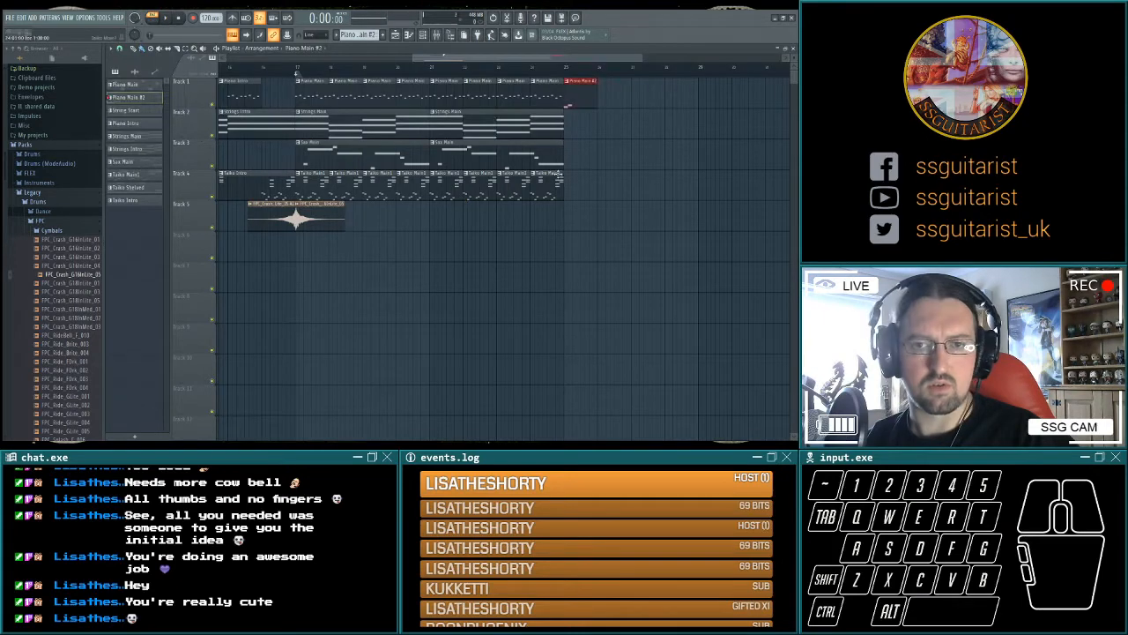
Fill bars 25 to 28 with four Taiko Main1 clips on Track 4 and four Piano Main #2 clips on Track 1, and play from bar 23.
left_click(553, 176)
left_click_drag(569, 179, 678, 179)
left_click_drag(580, 81, 589, 82)
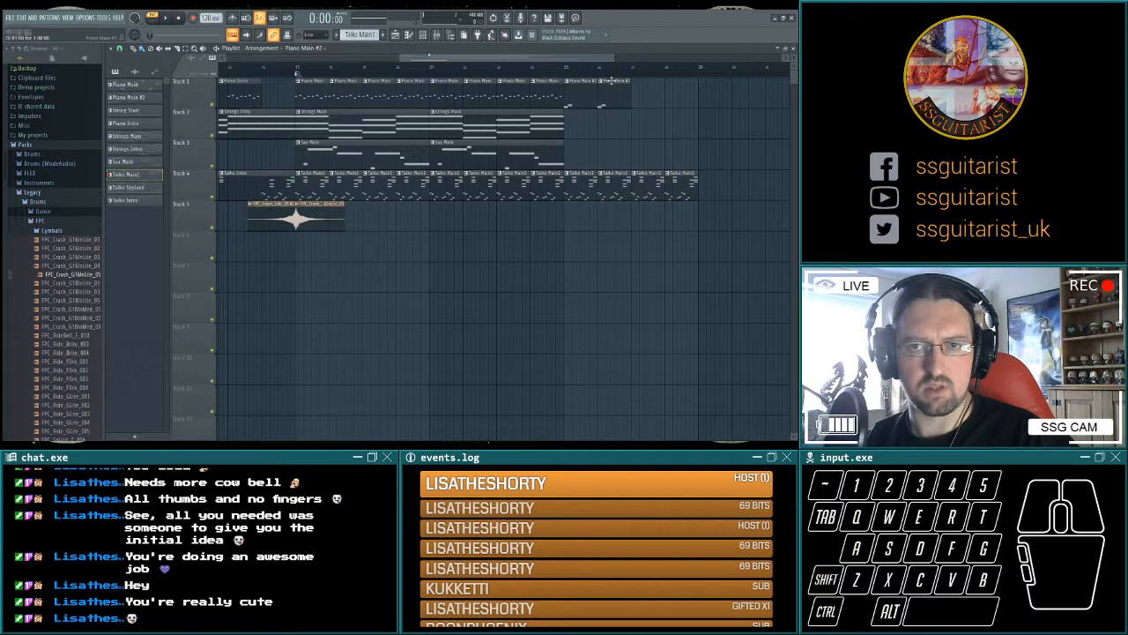
left_click_drag(653, 109, 696, 109)
key("space")
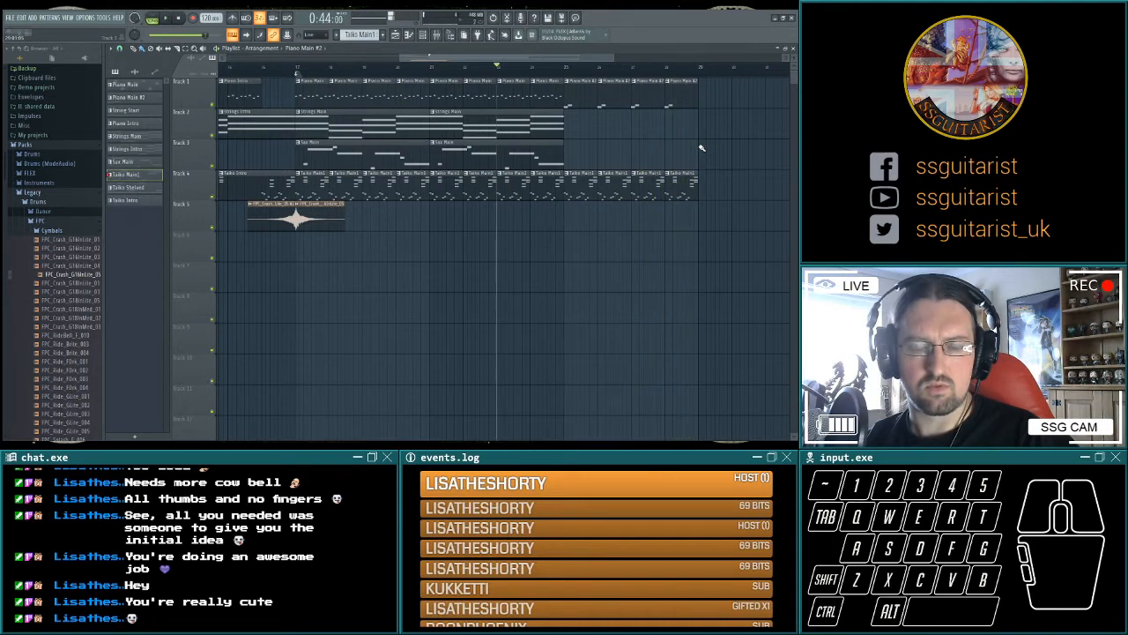
Play the Piano Main #2 pattern on its own, and play the arrangement from bar 23 into the new bars.
key("F6")
left_click(151, 19)
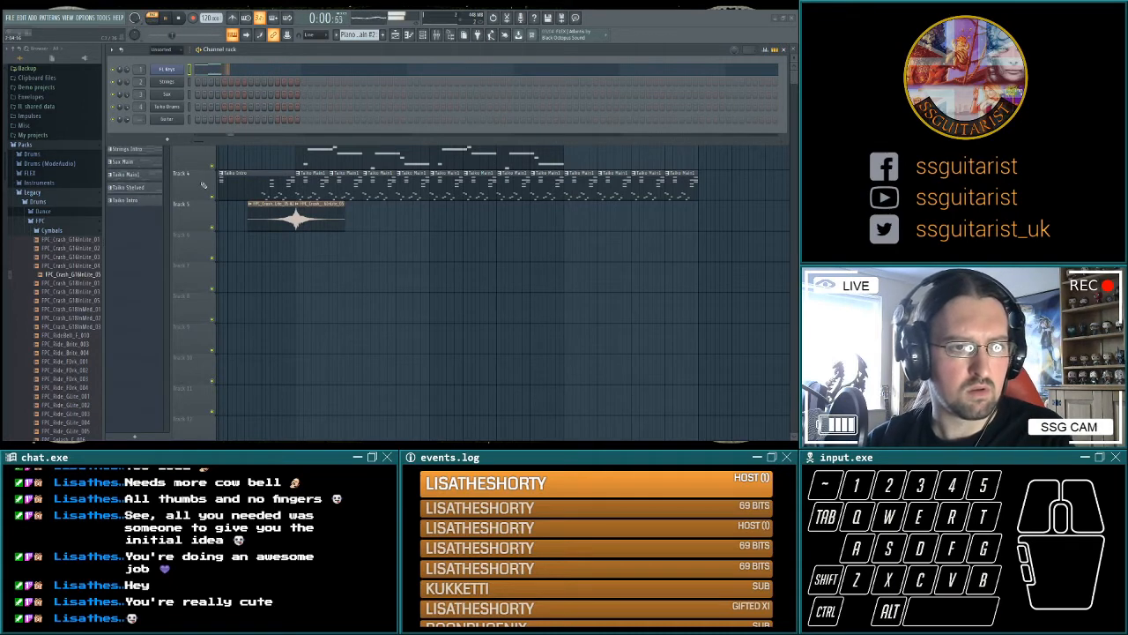
key("space")
key("F6")
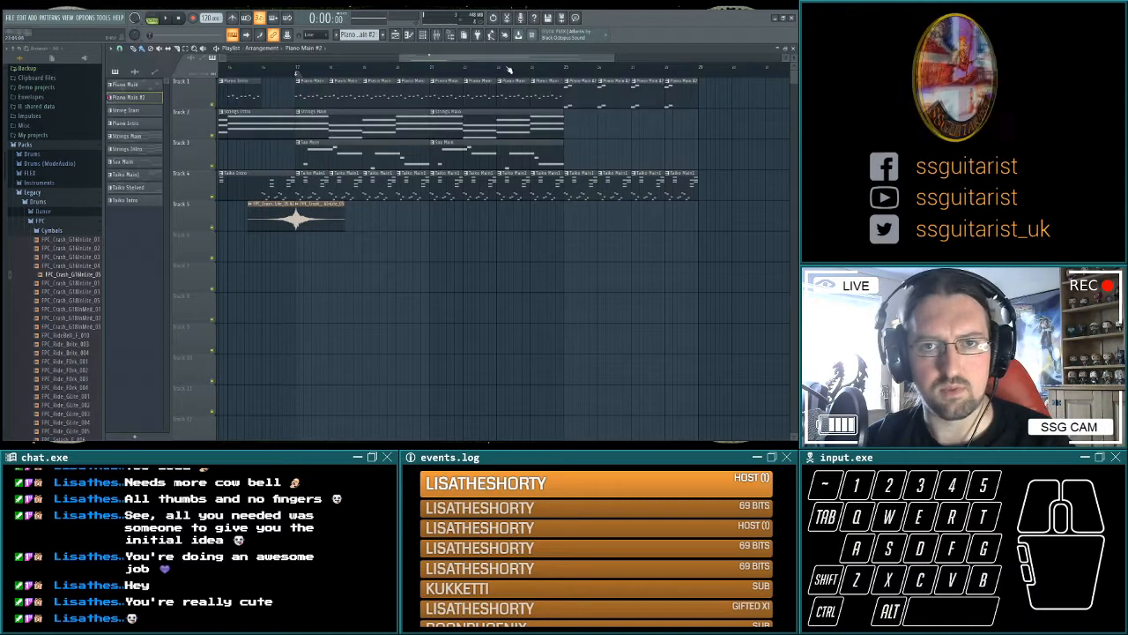
left_click(499, 68)
key("space")
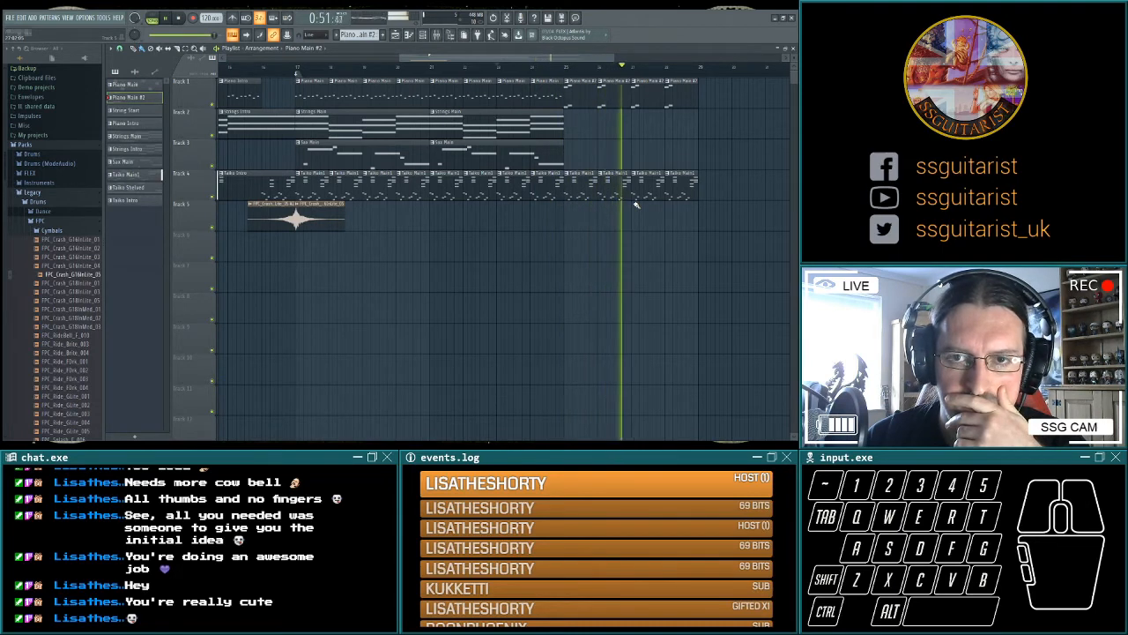
key("space")
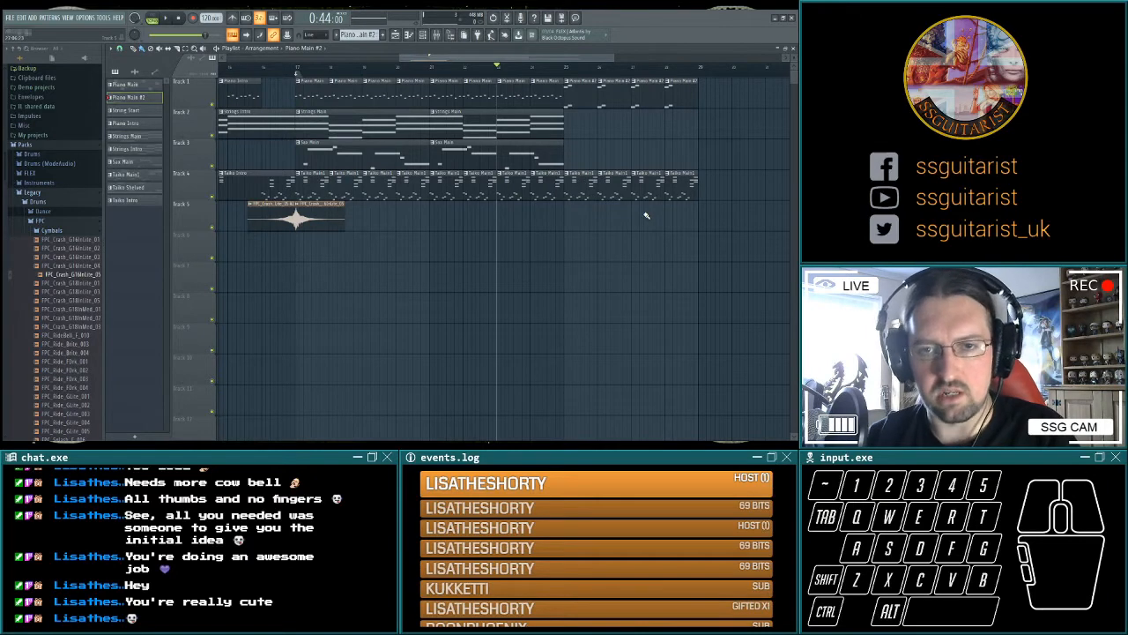
Play from bar 25, then turn the four Taiko Main1 clips in bars 25 to 28 into their own cloned variation and play it.
scroll(646, 228, "right", 1)
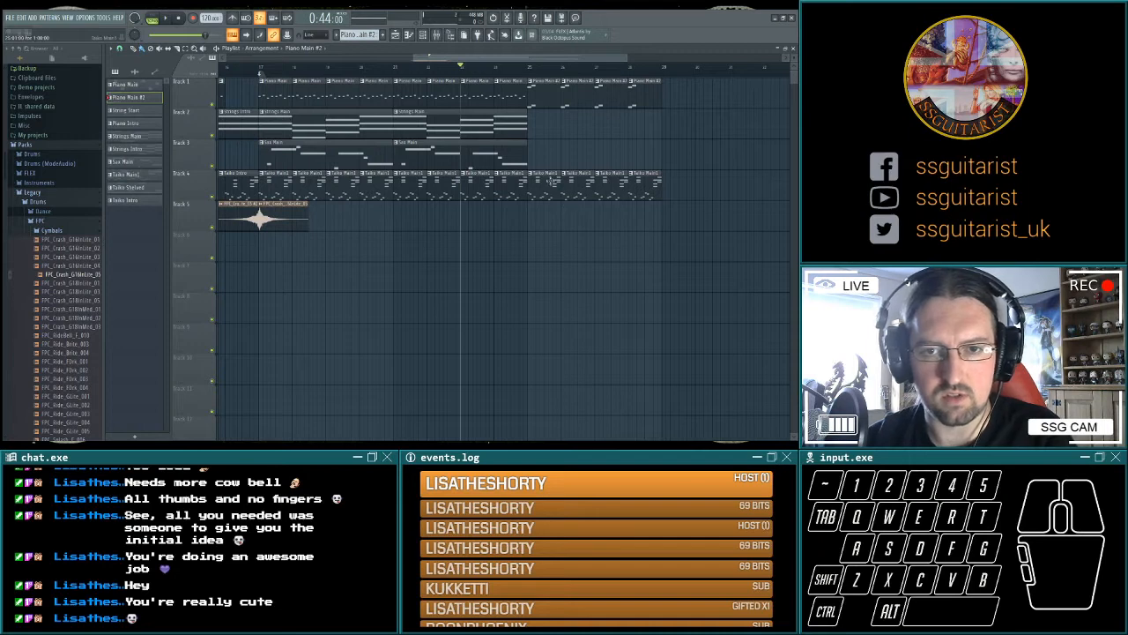
left_click(531, 70)
key("space")
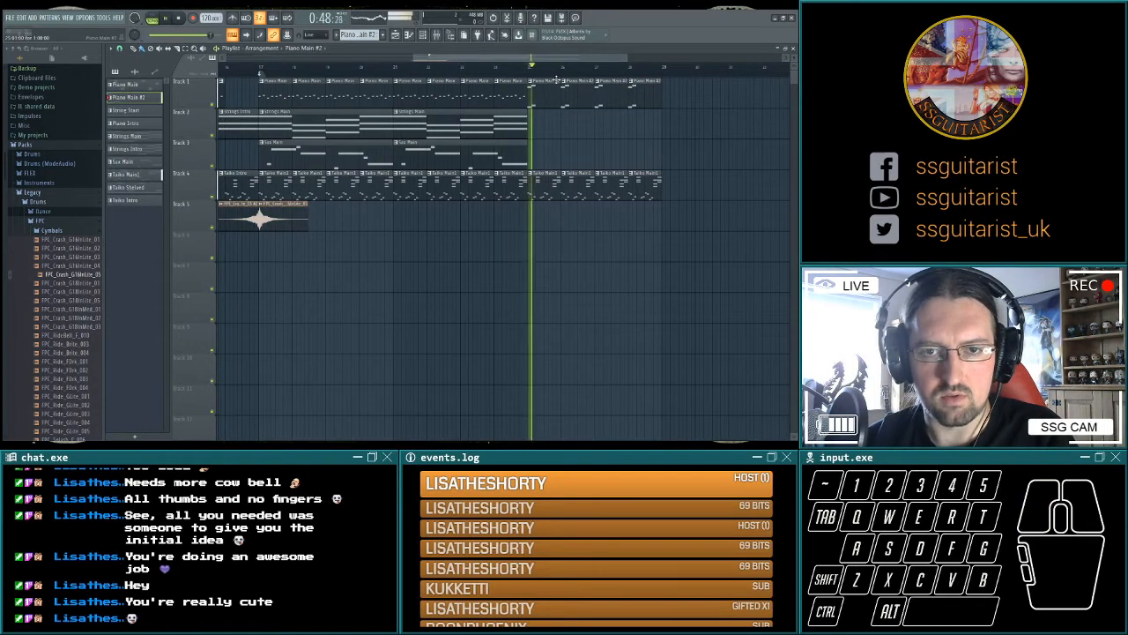
key("space")
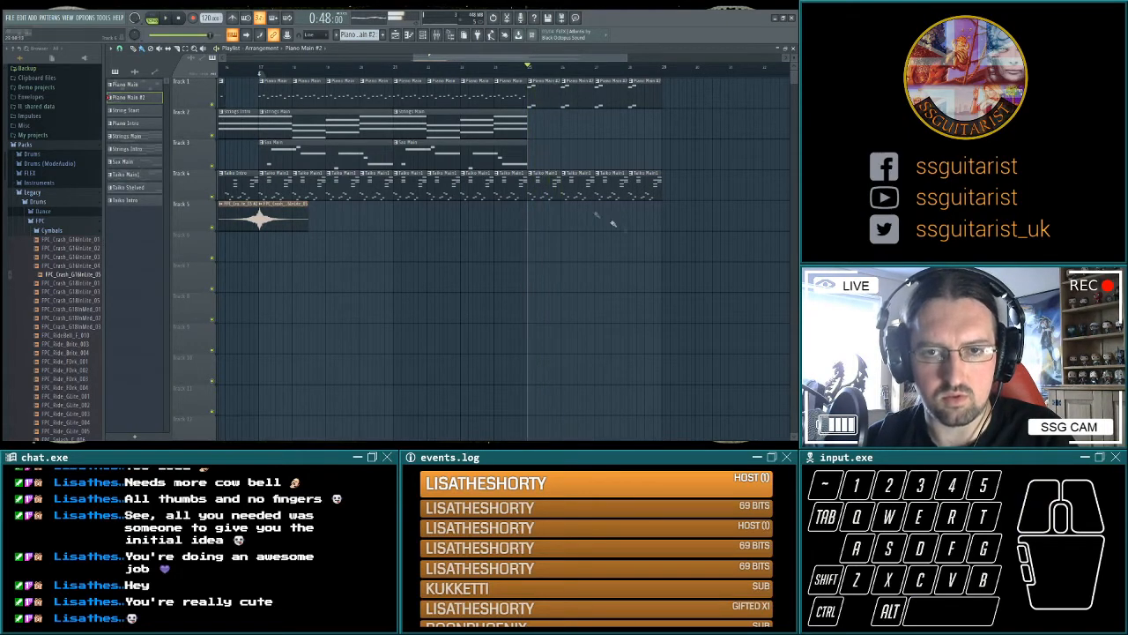
key("space")
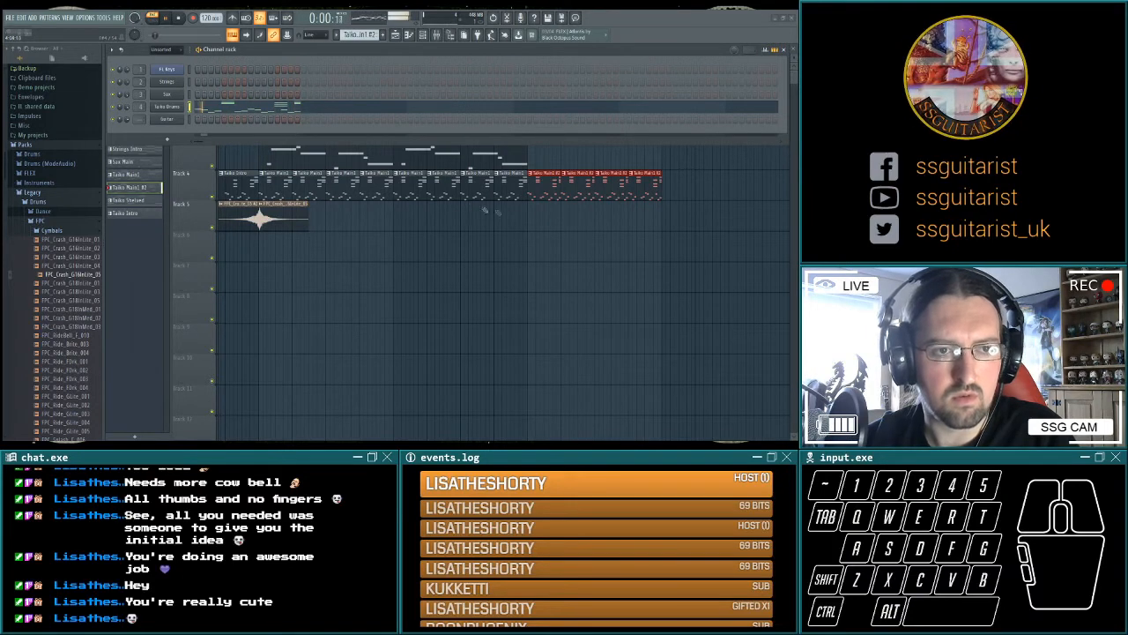
key("space")
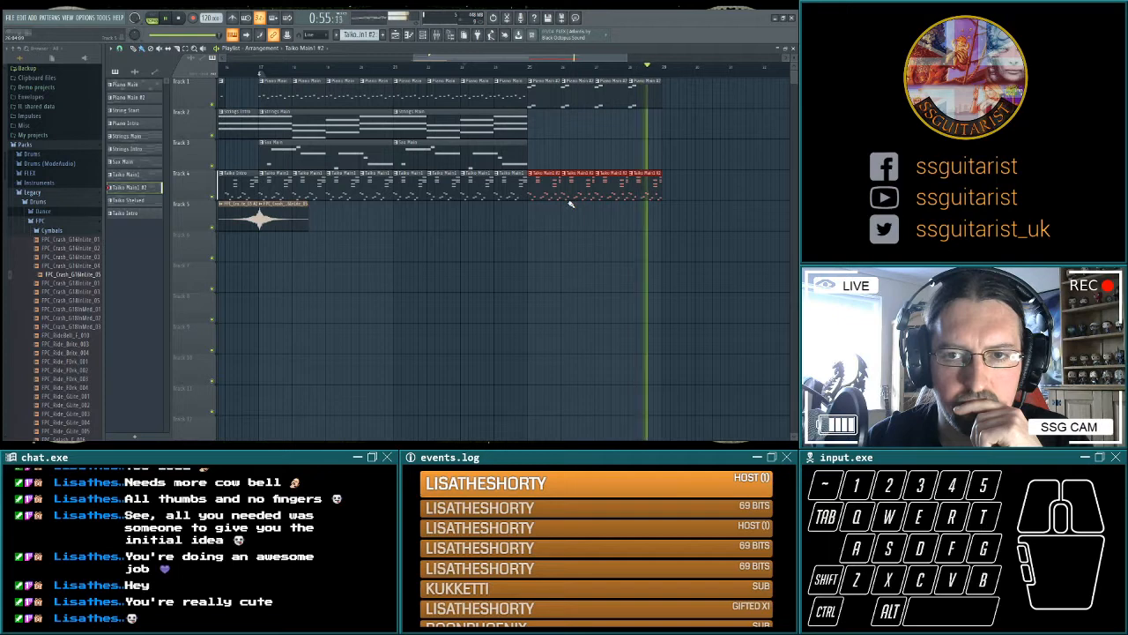
Copy the normal crash to bar 25 on Track 5, and repeat the main section's clips with a crash from bar 29.
left_click_drag(290, 210, 565, 210)
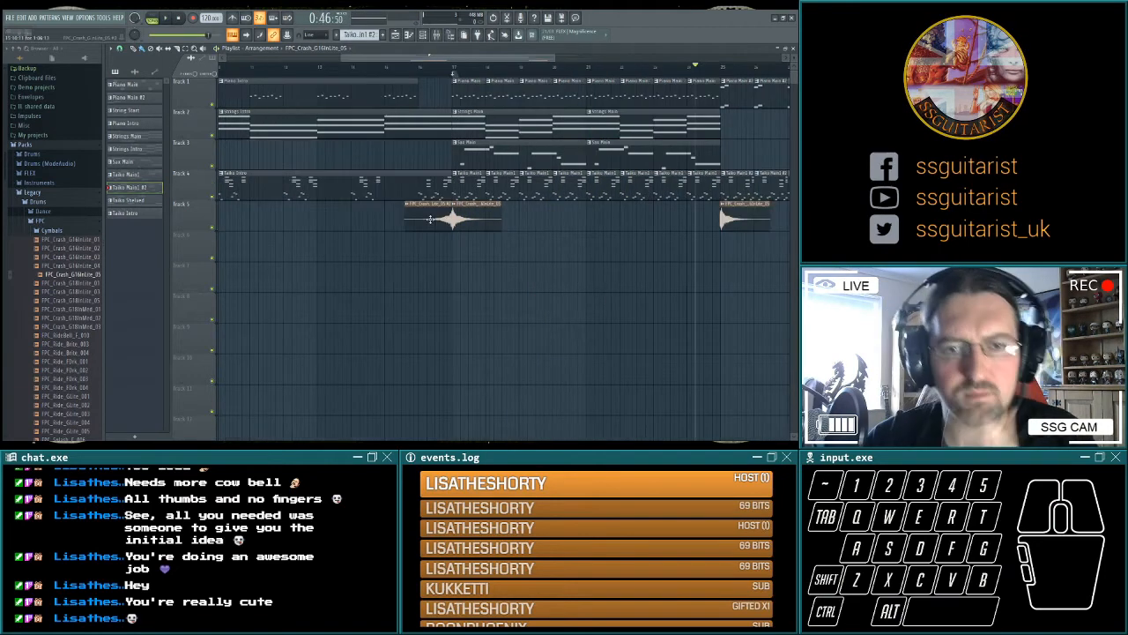
left_click(430, 219)
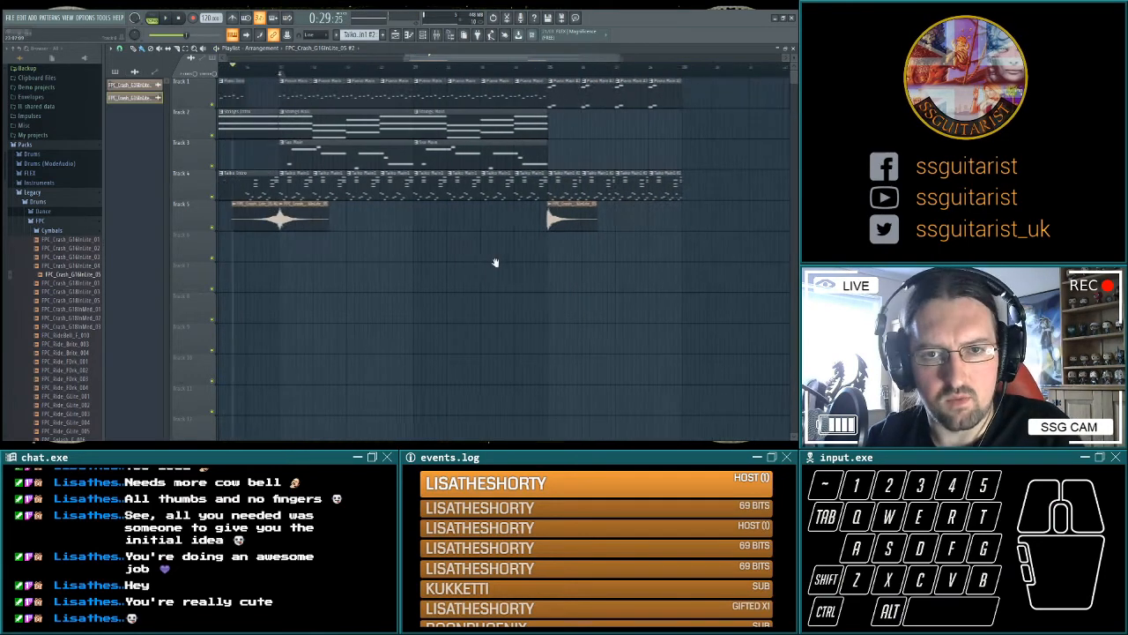
left_click_drag(496, 262, 486, 262)
left_click_drag(294, 92, 540, 185)
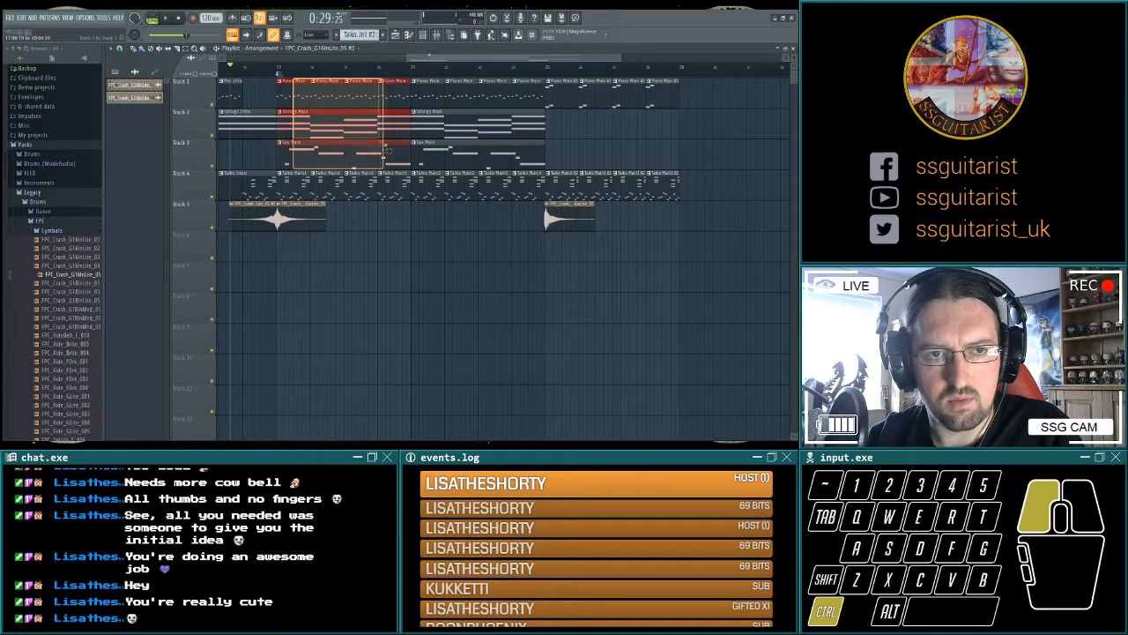
left_click_drag(290, 104, 692, 105)
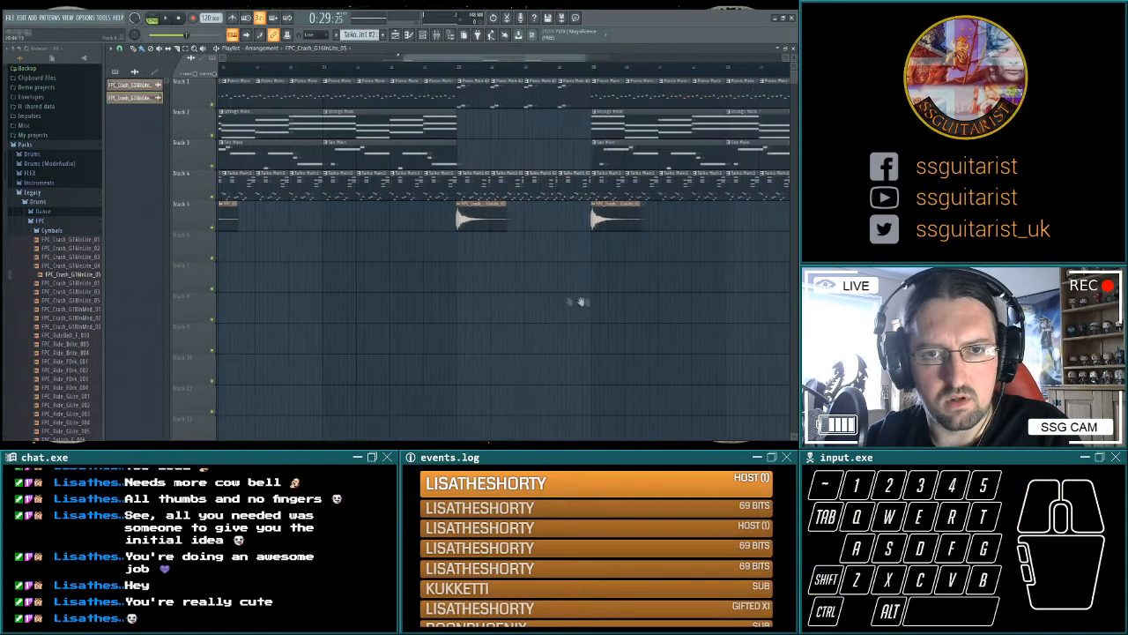
left_click_drag(580, 302, 648, 302)
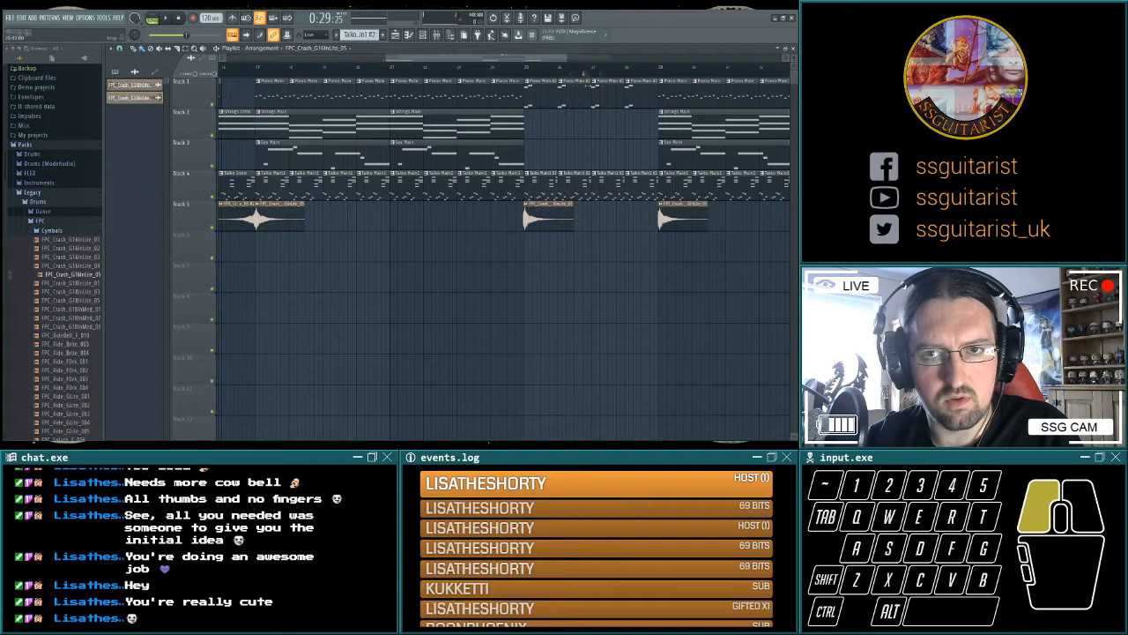
Play from bar 25, and give bar 28 on Track 1 its own piano variation with notes added at its end.
left_click(176, 17)
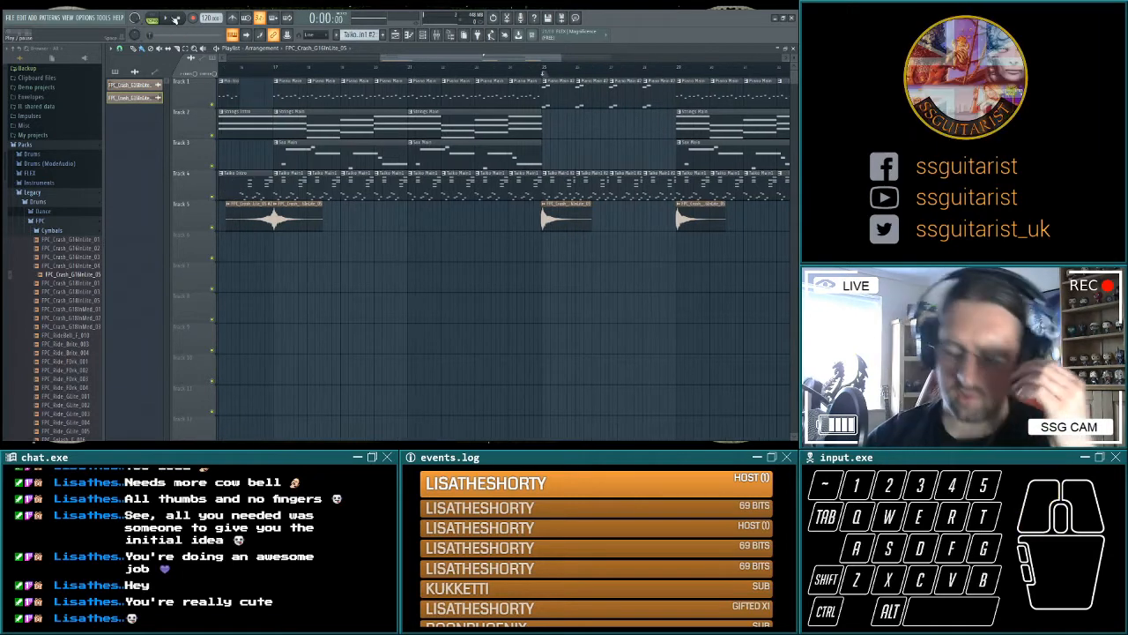
key("space")
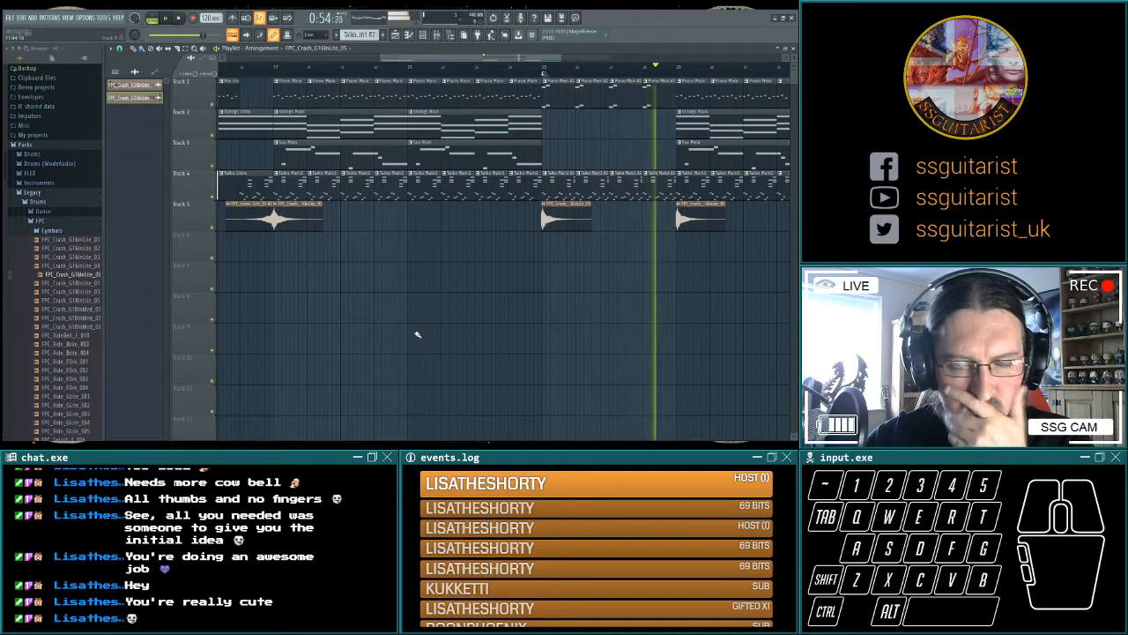
key("space")
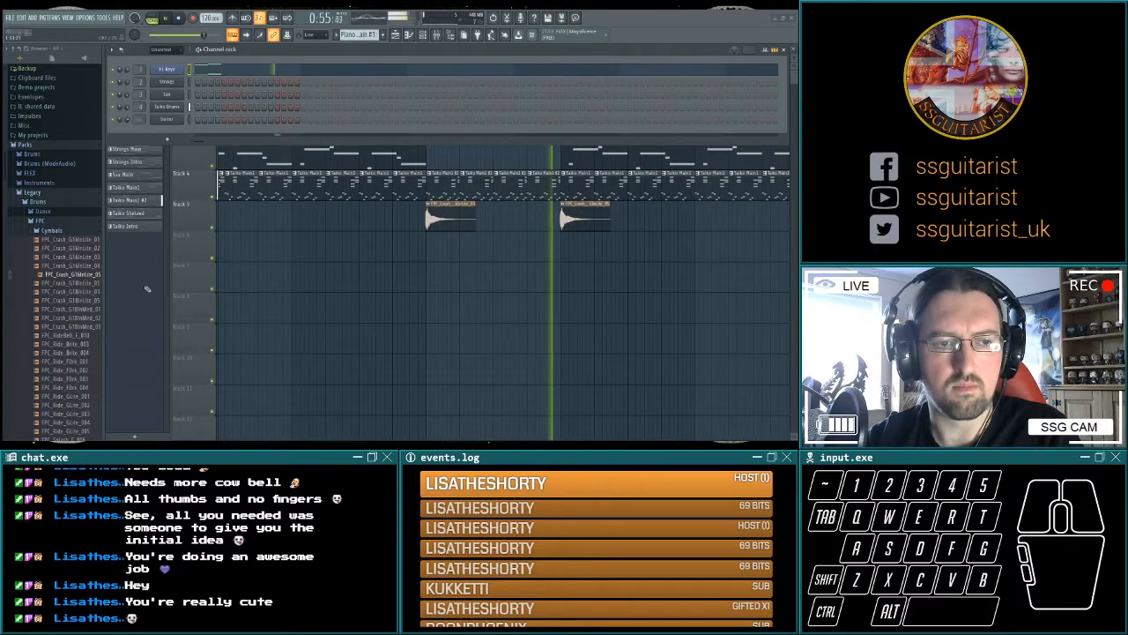
key("space")
left_click(137, 306)
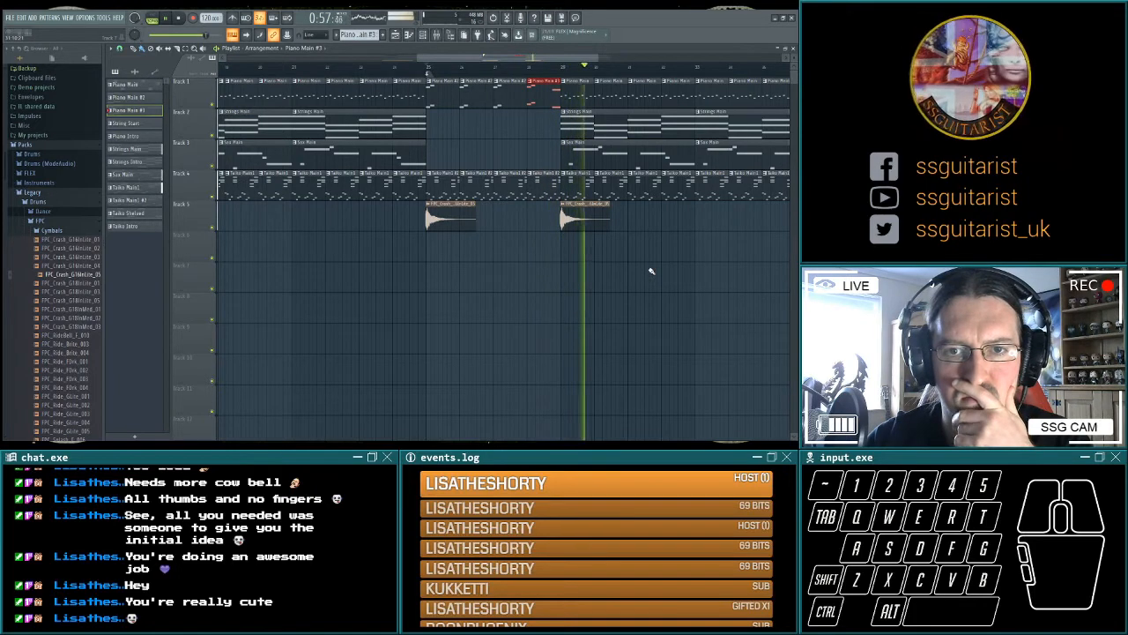
Play from bar 28 into the repeated main section, and check how the crash at bar 29 lines up.
key("space")
key("space")
left_click(538, 70)
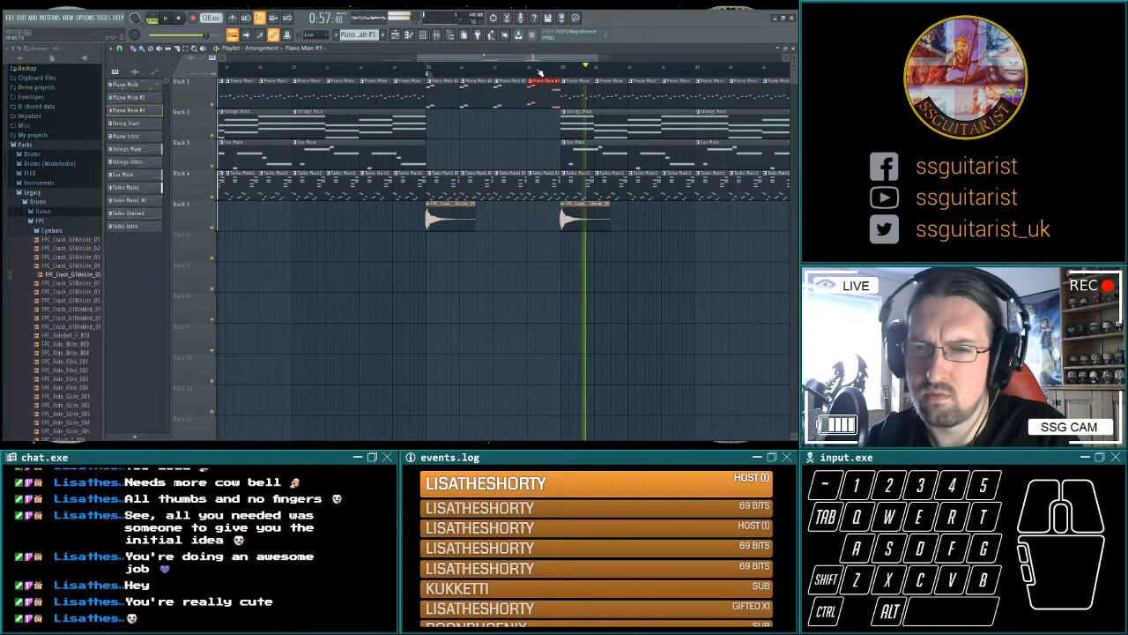
key("space")
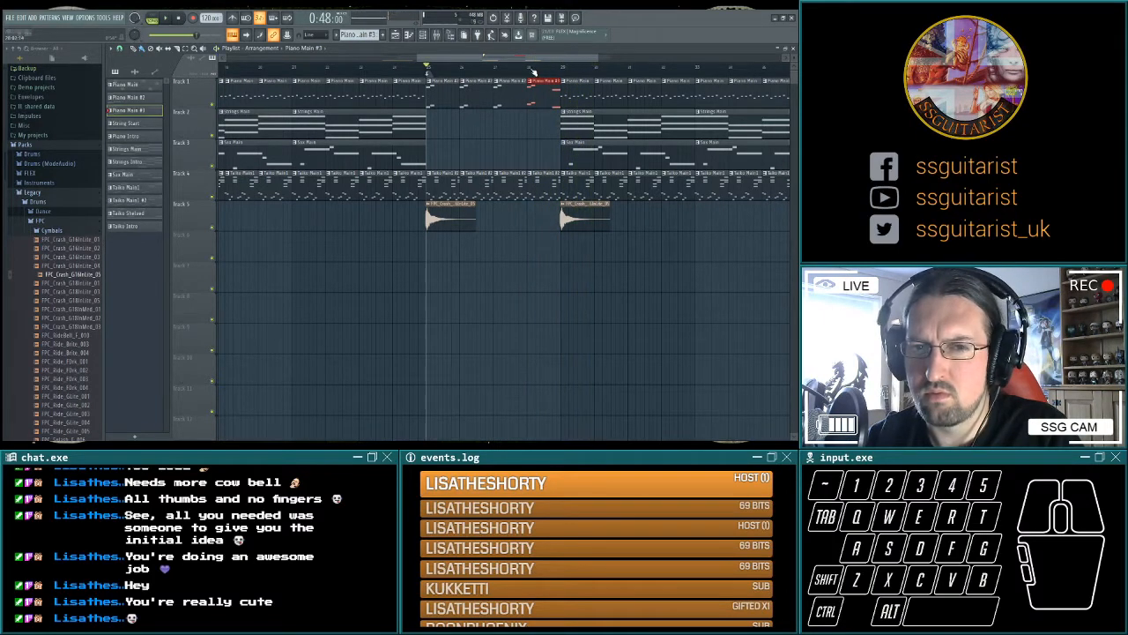
left_click(531, 70)
key("space")
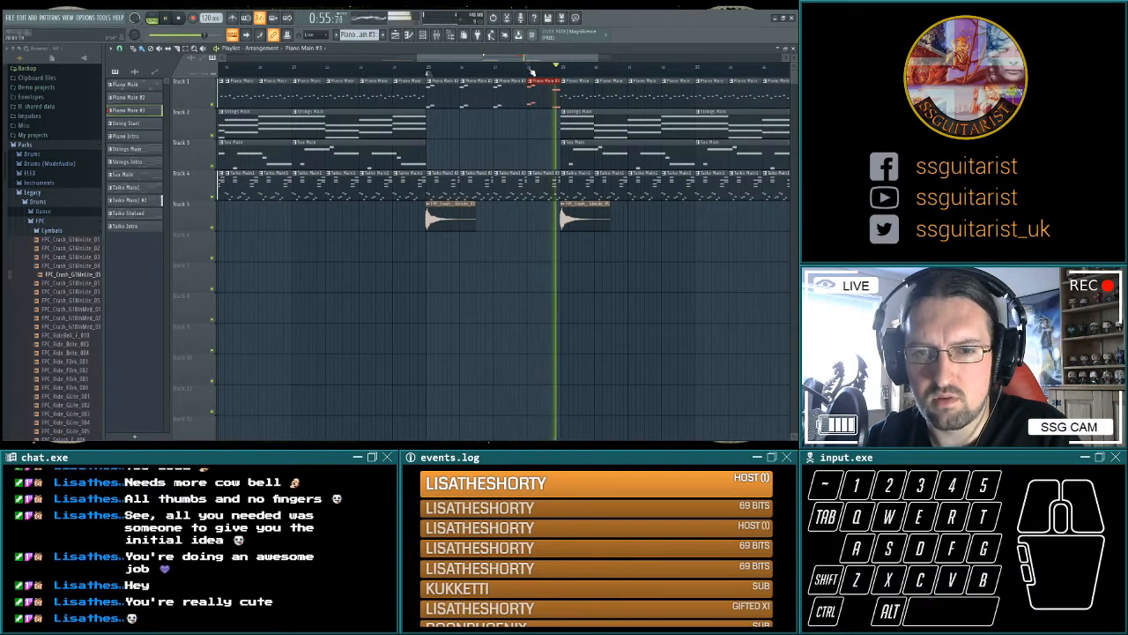
key("space")
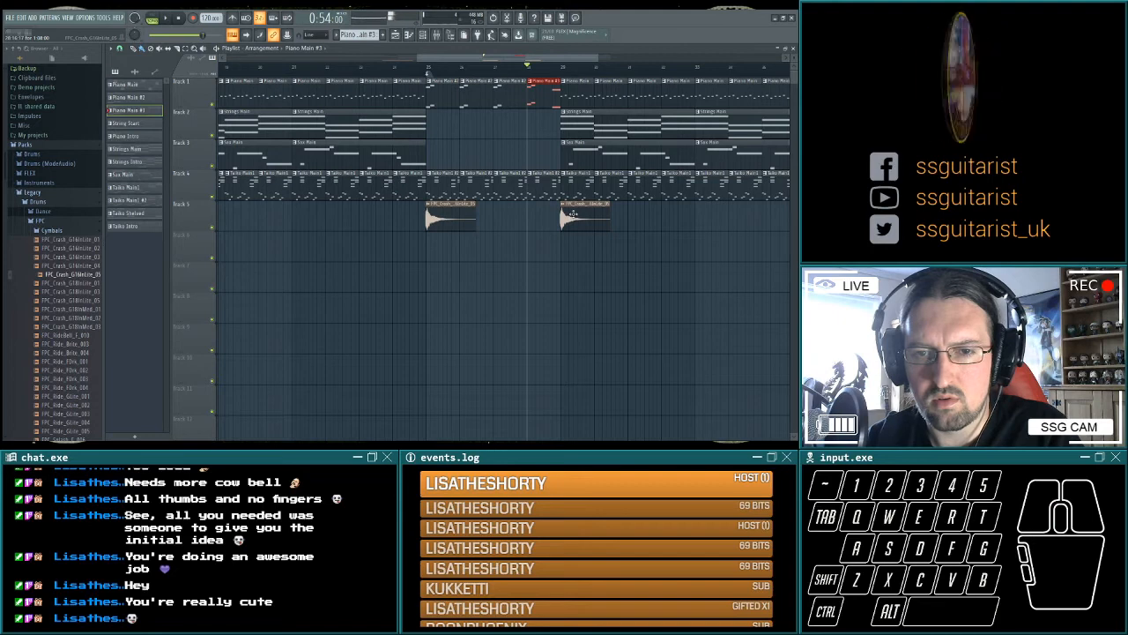
left_click(573, 213)
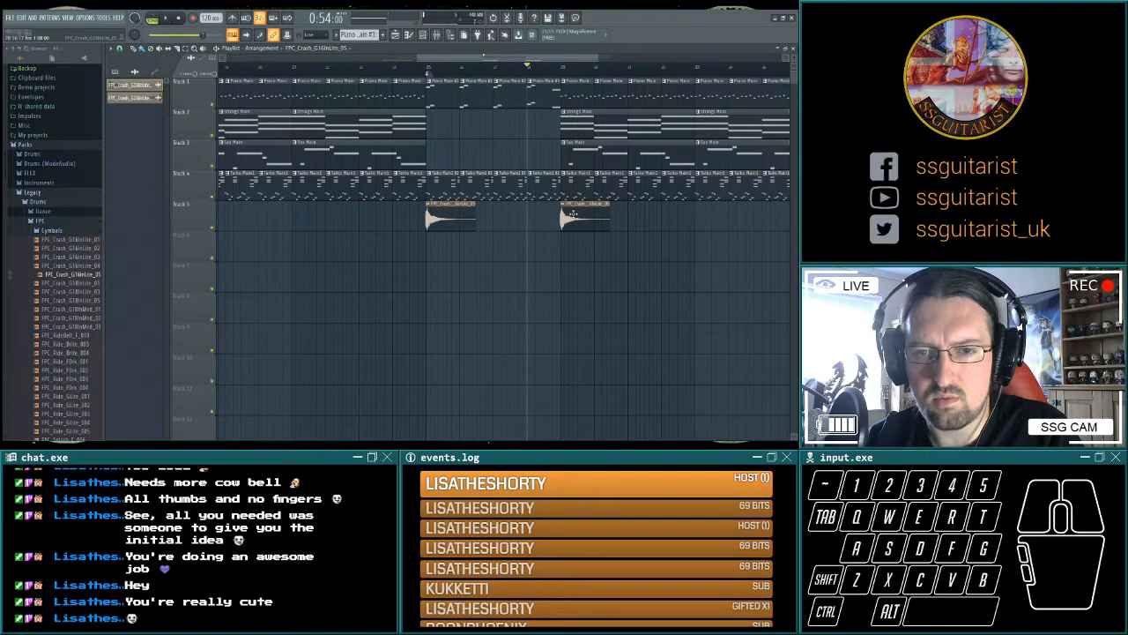
key("space")
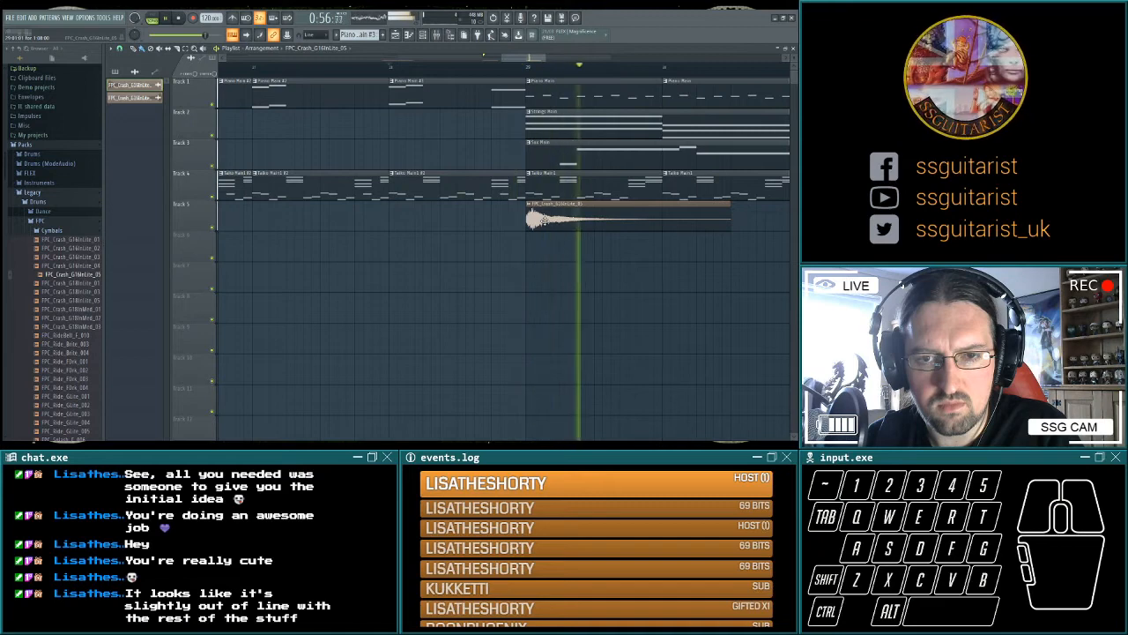
key("space")
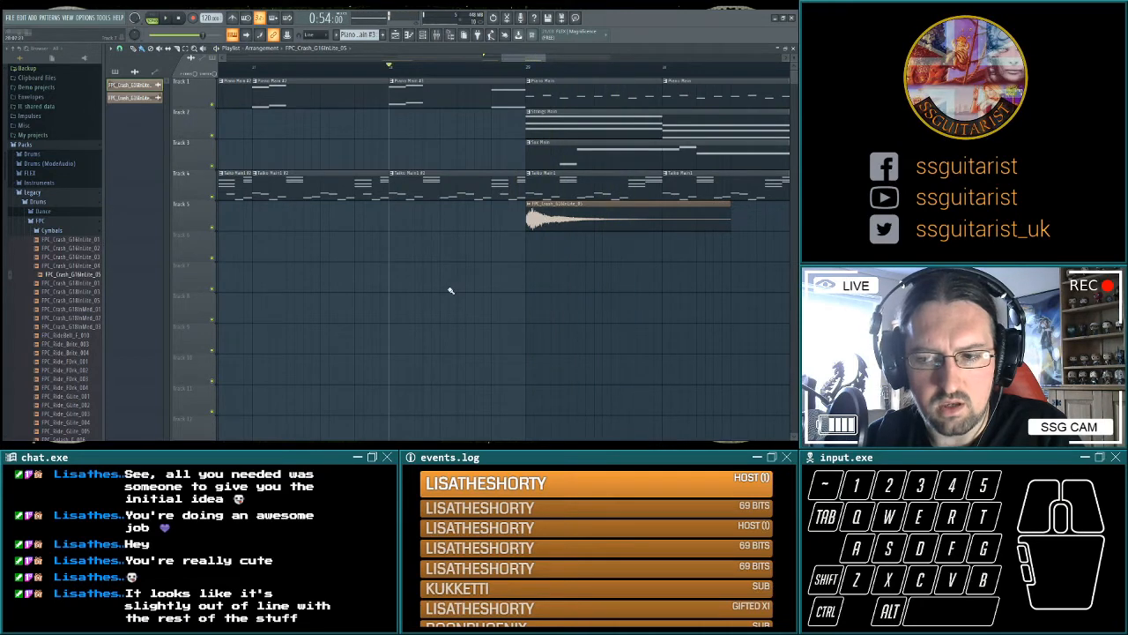
Re-place the crash clips at the starts of bars 25 and 29 on Track 5, and play into bar 29.
scroll(412, 293, "up", 5)
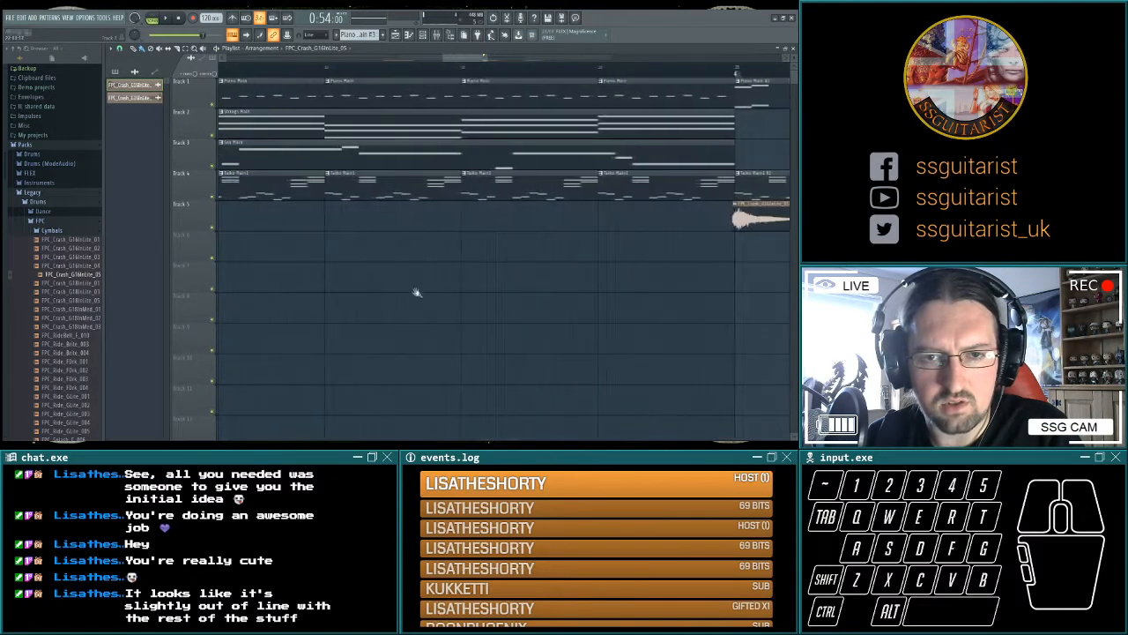
left_click_drag(425, 291, 484, 288)
right_click(392, 215)
left_click(347, 217)
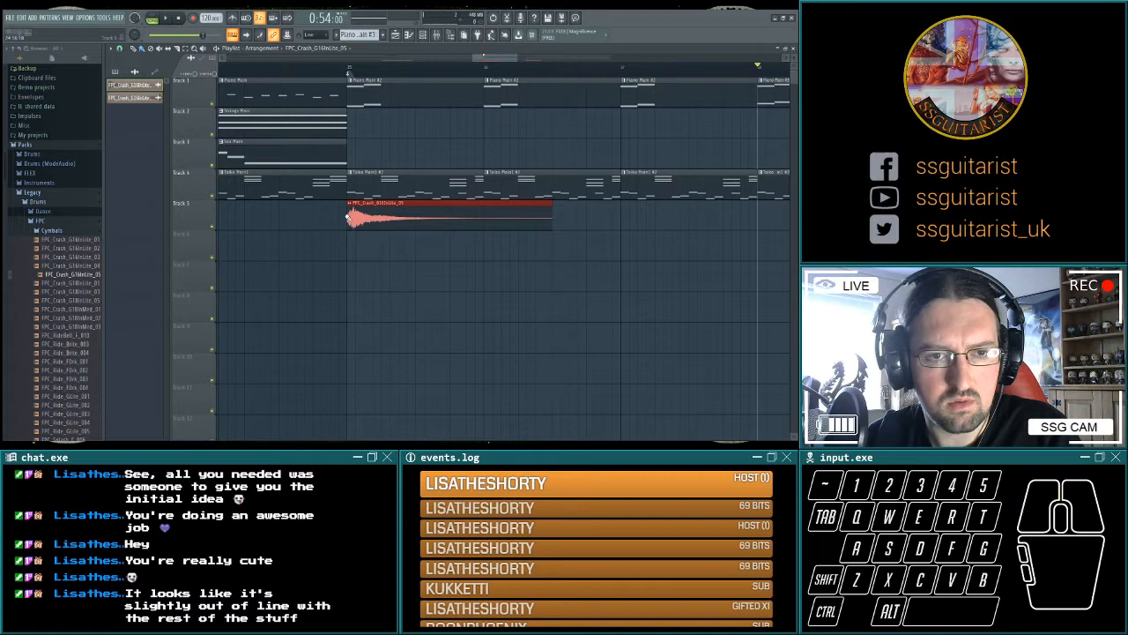
key("space")
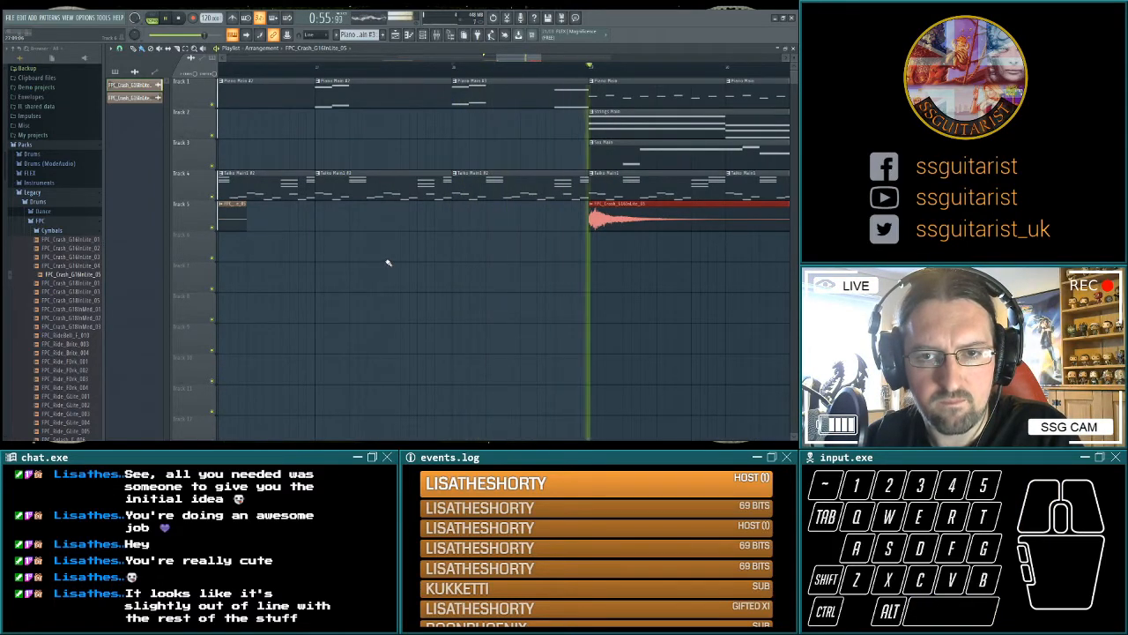
scroll(476, 255, "down", 4, "ctrl")
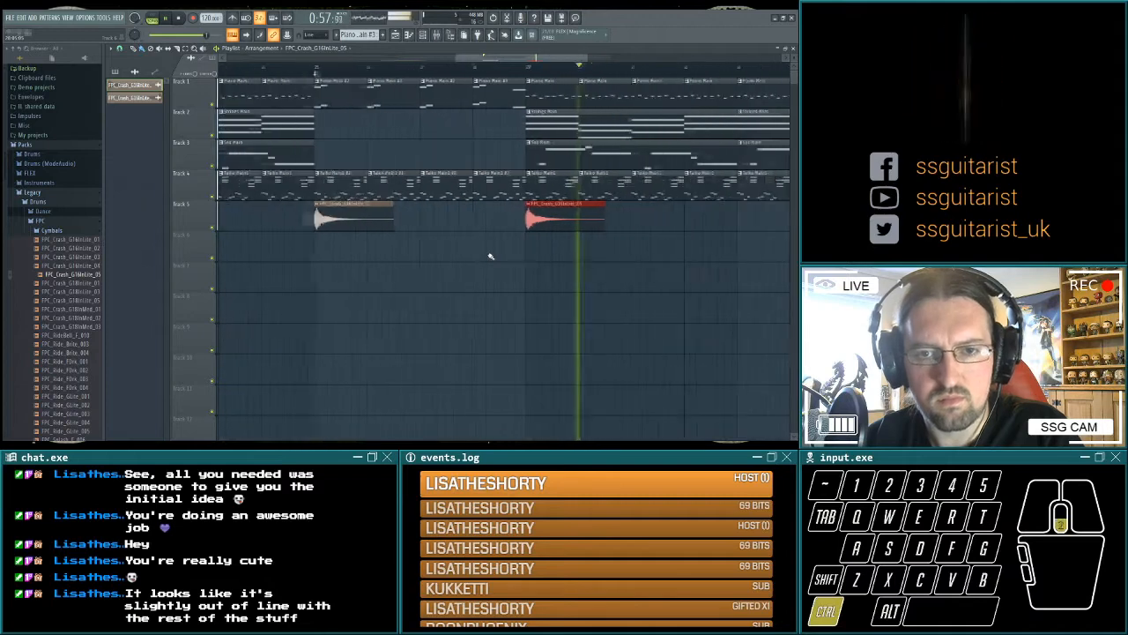
key("space")
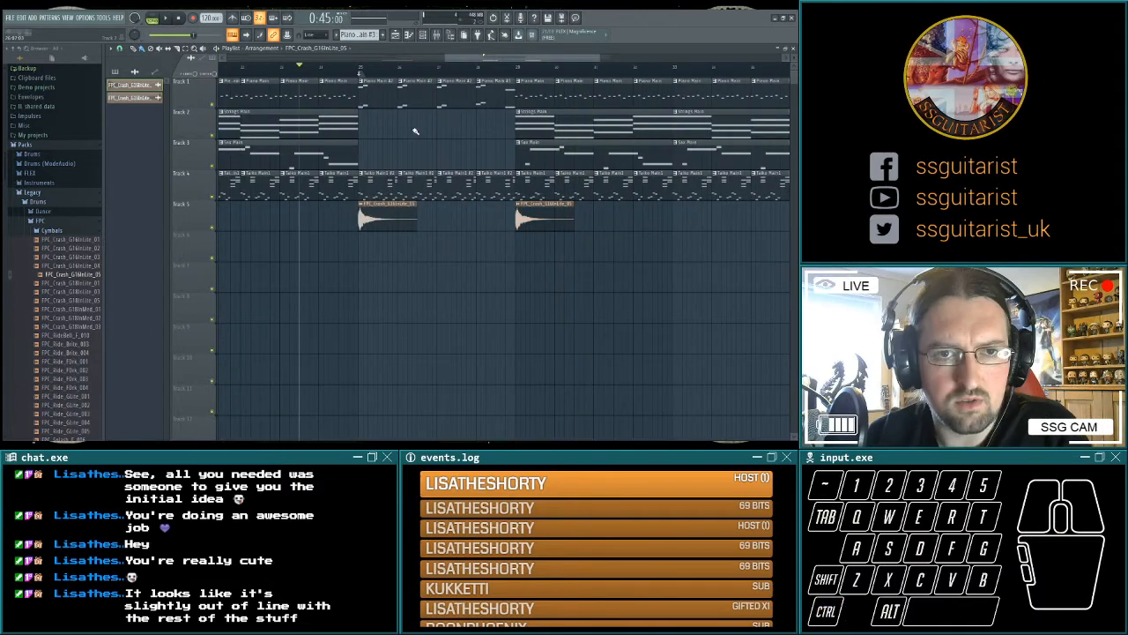
Play the piano and taiko bars from bar 25 with the realigned crash.
scroll(366, 258, "left", 1)
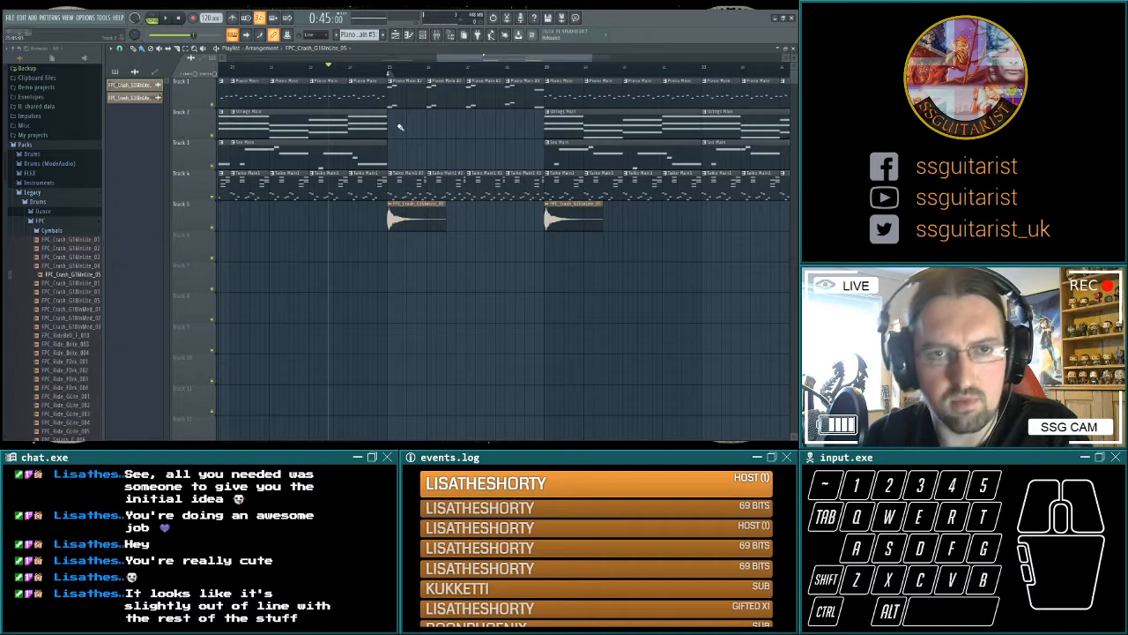
left_click(389, 69)
key("space")
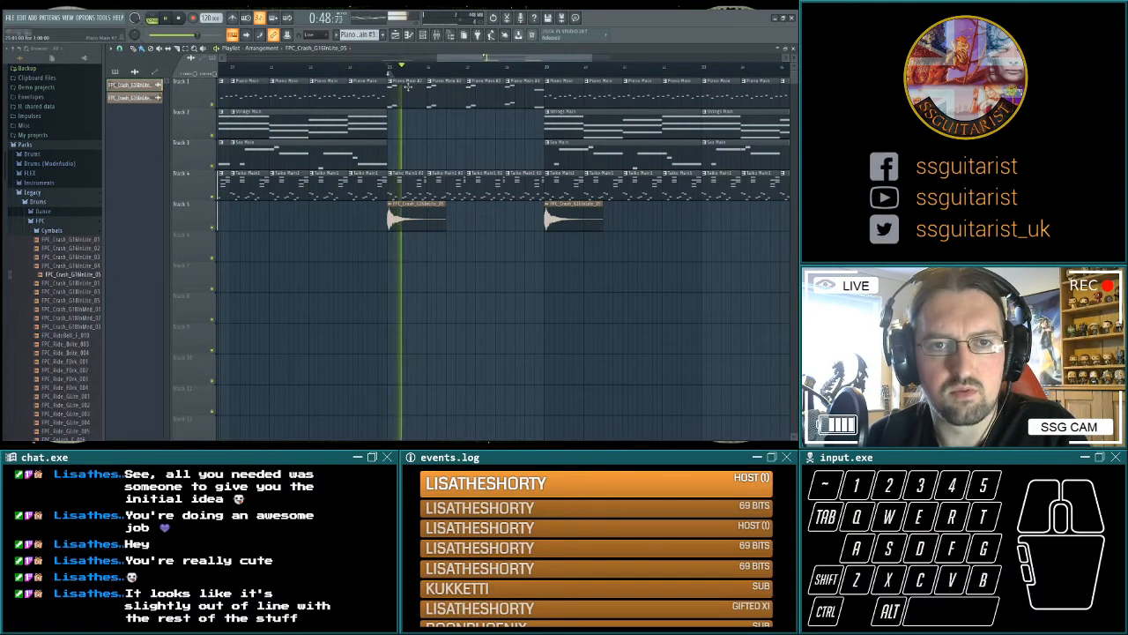
key("space")
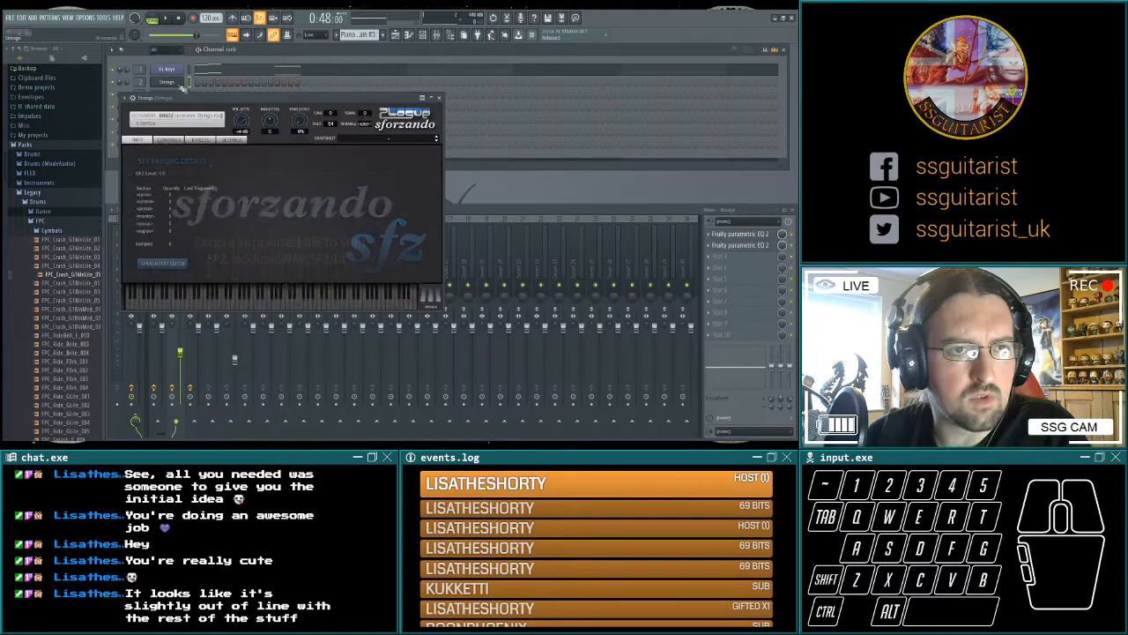
Switch the Strings instrument in sforzando from sustain to its staccato articulation with a keyswitch, and audition notes against the arrangement from bar 25.
left_click(295, 299)
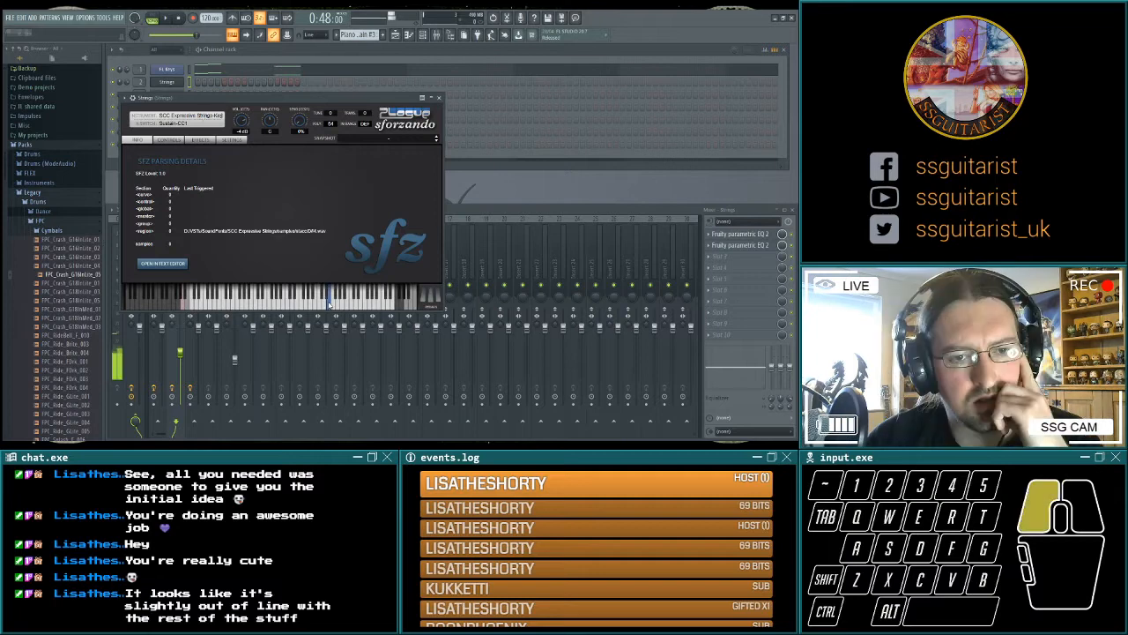
left_click(295, 300)
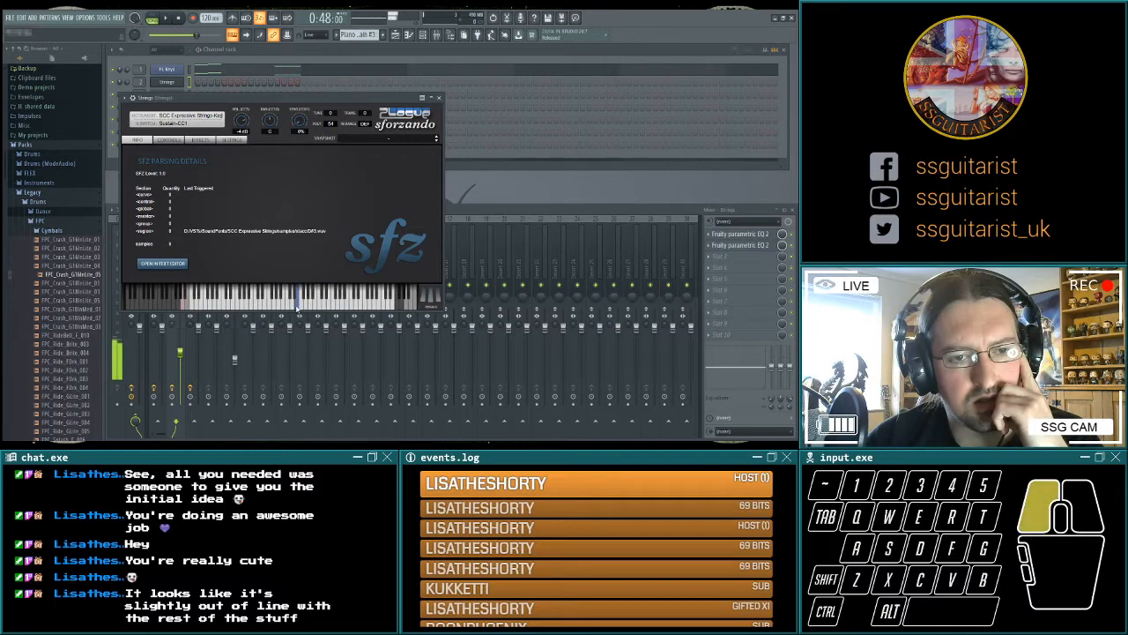
left_click(341, 99)
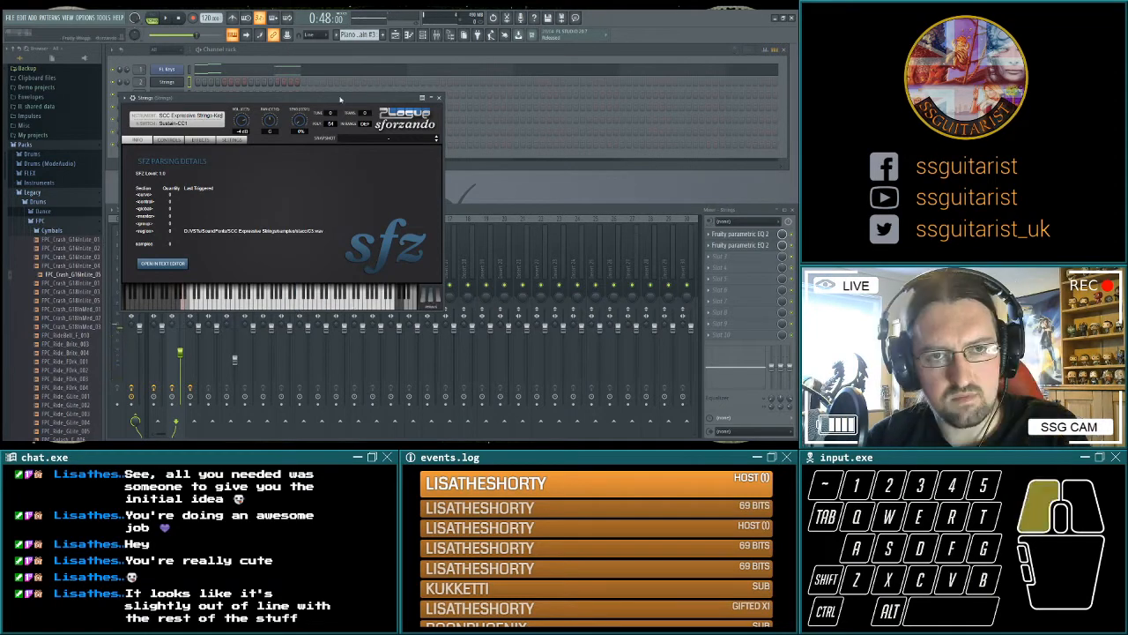
key("q")
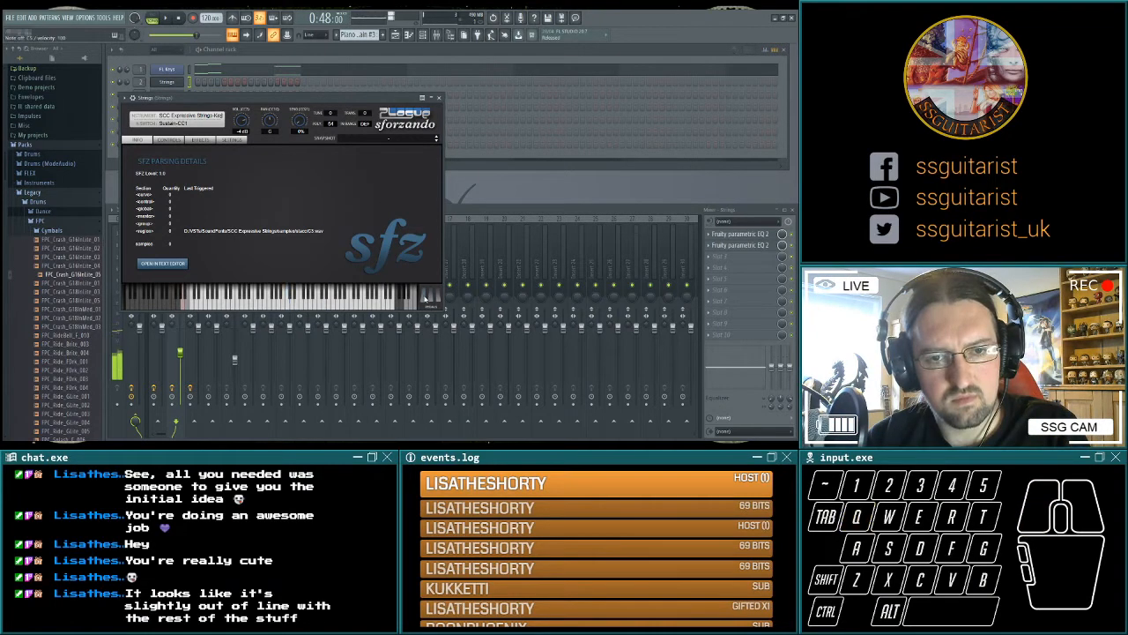
key("q")
key("e")
key("q")
key("space")
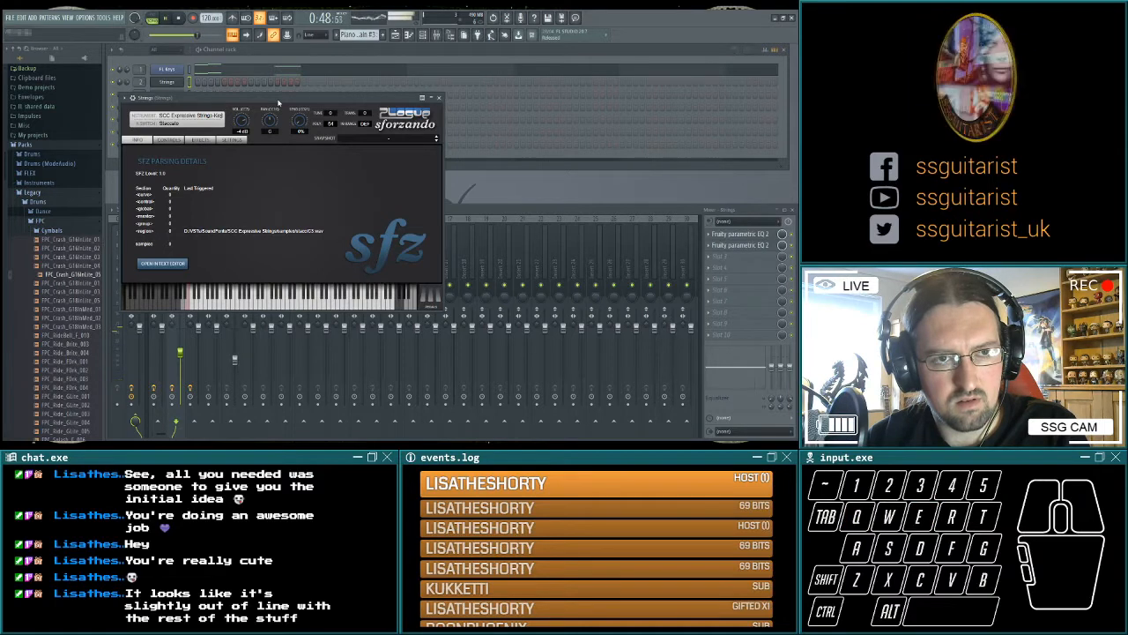
Audition short staccato notes on the Strings instrument against the arrangement from bar 25 and with playback stopped.
key("r")
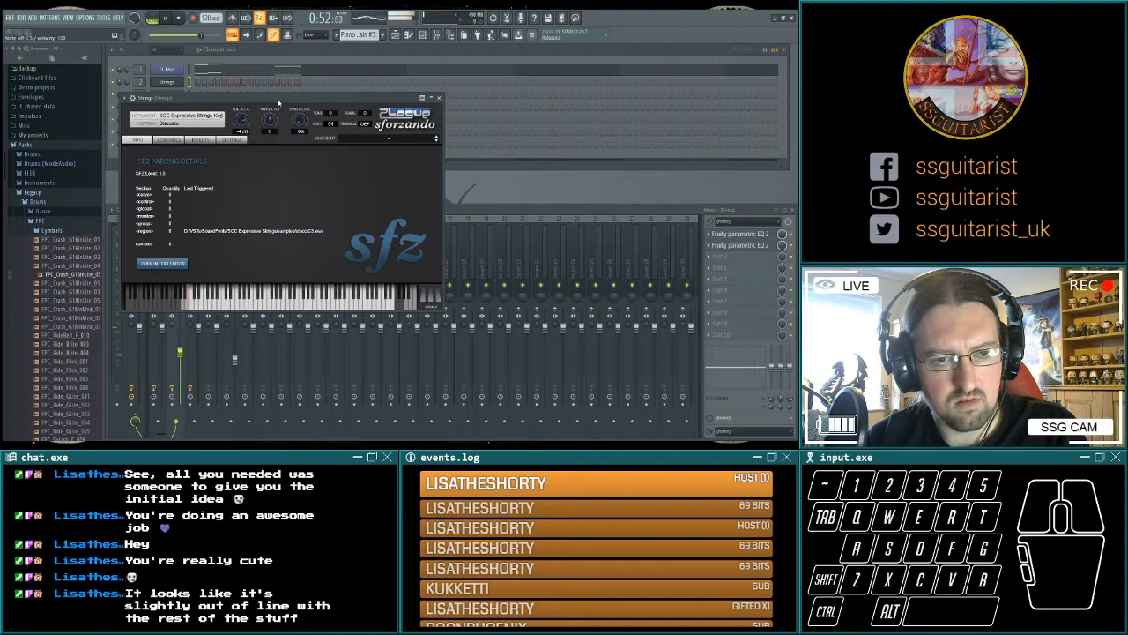
key("e")
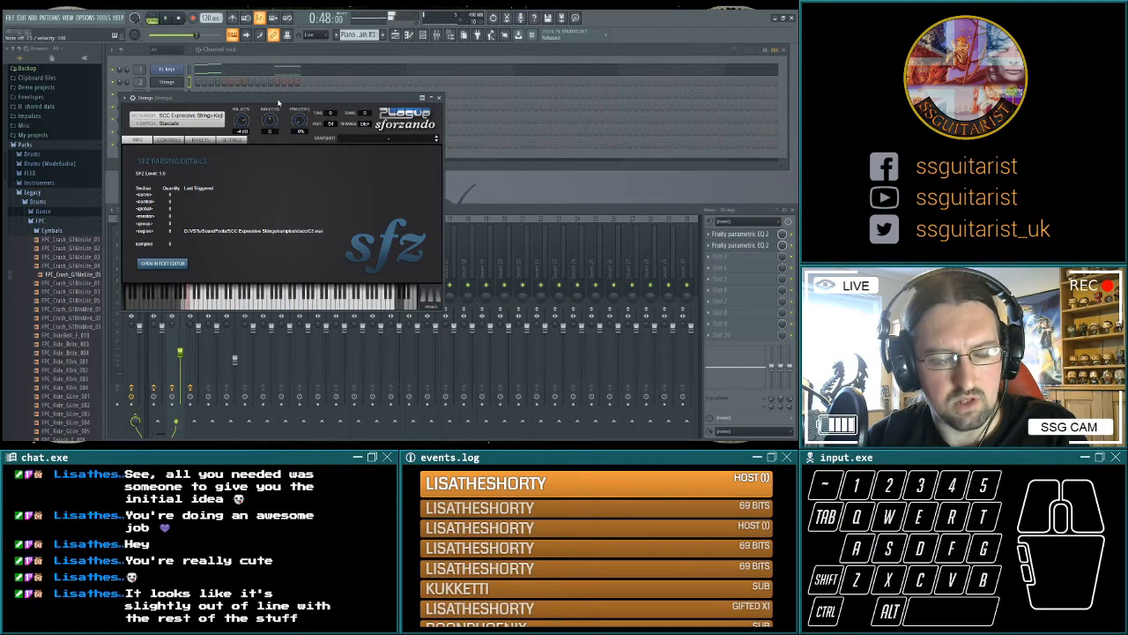
key("2")
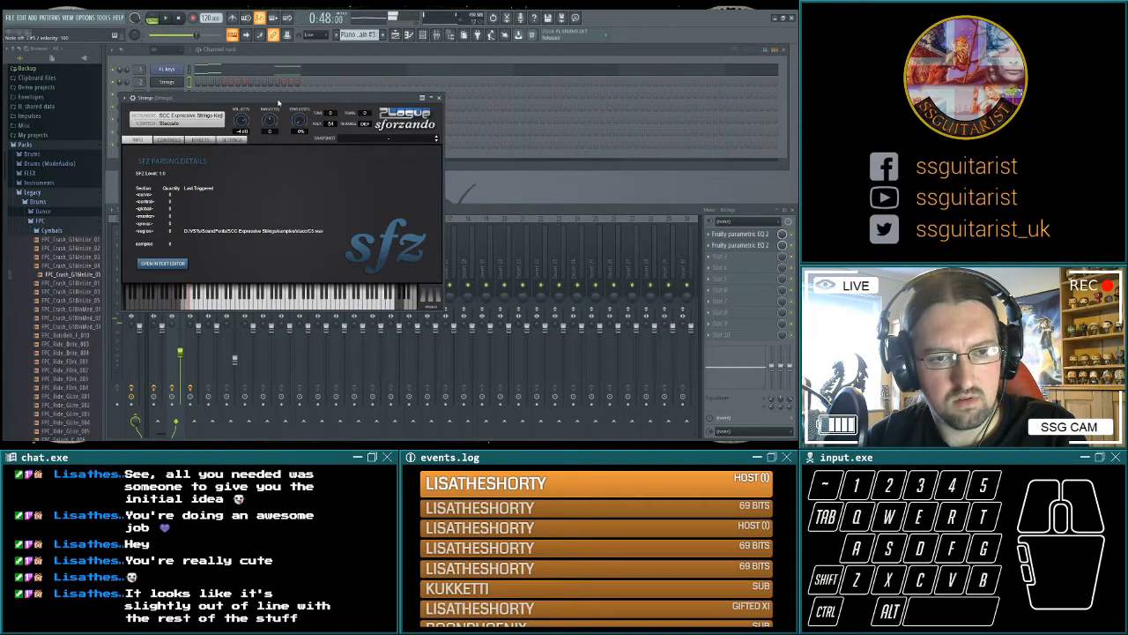
key("2")
key("e")
Audition the tremolo, combined sustain/tremolo and pizzicato articulations of the Strings instrument in sforzando using its keyswitches.
left_click(342, 101)
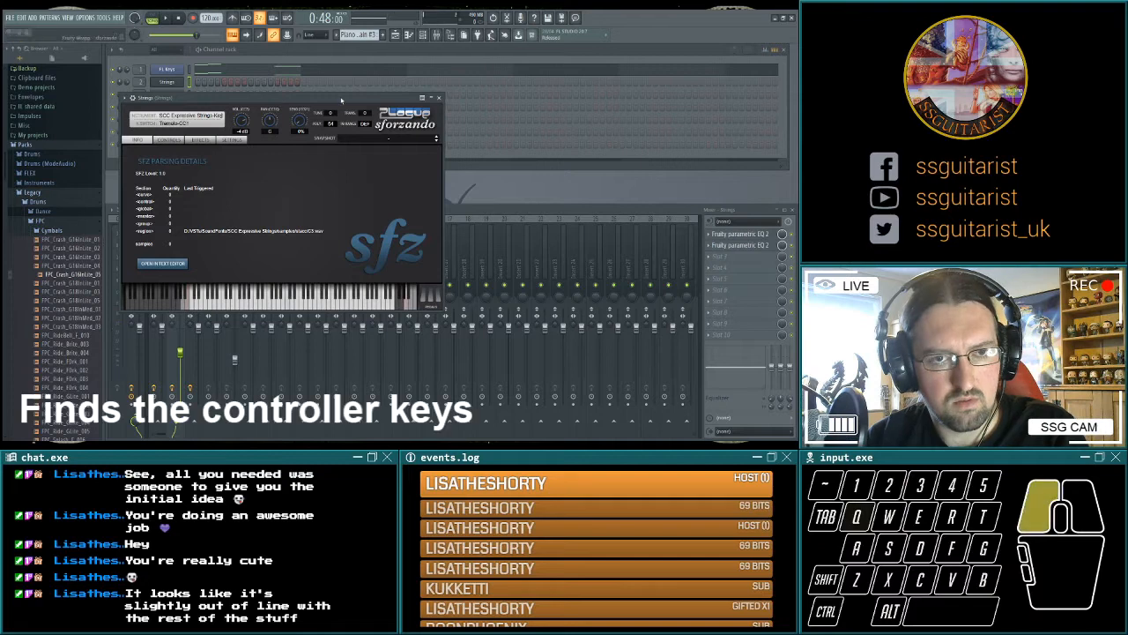
key("q")
key("2")
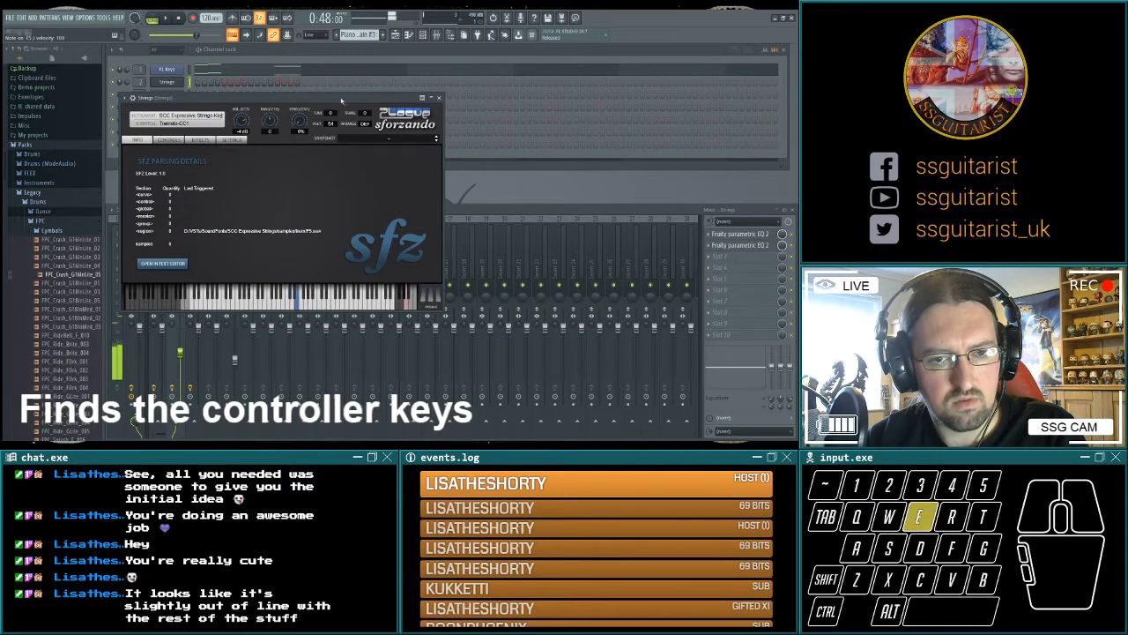
key("q")
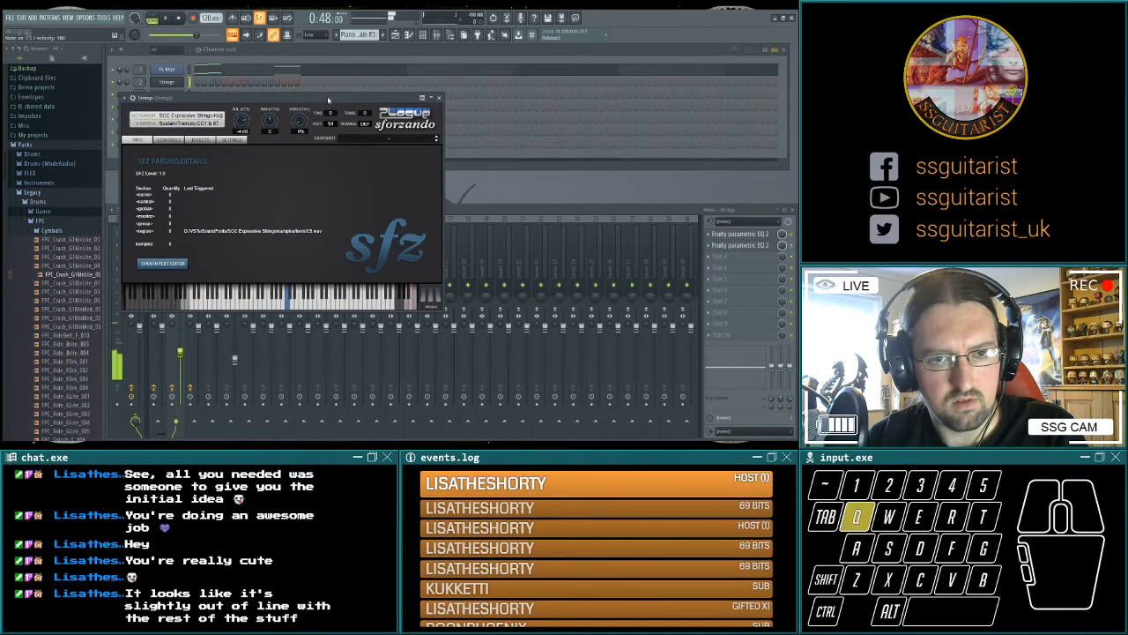
key("e")
left_click(416, 305)
left_click(349, 100)
key("q")
key("2")
key("e")
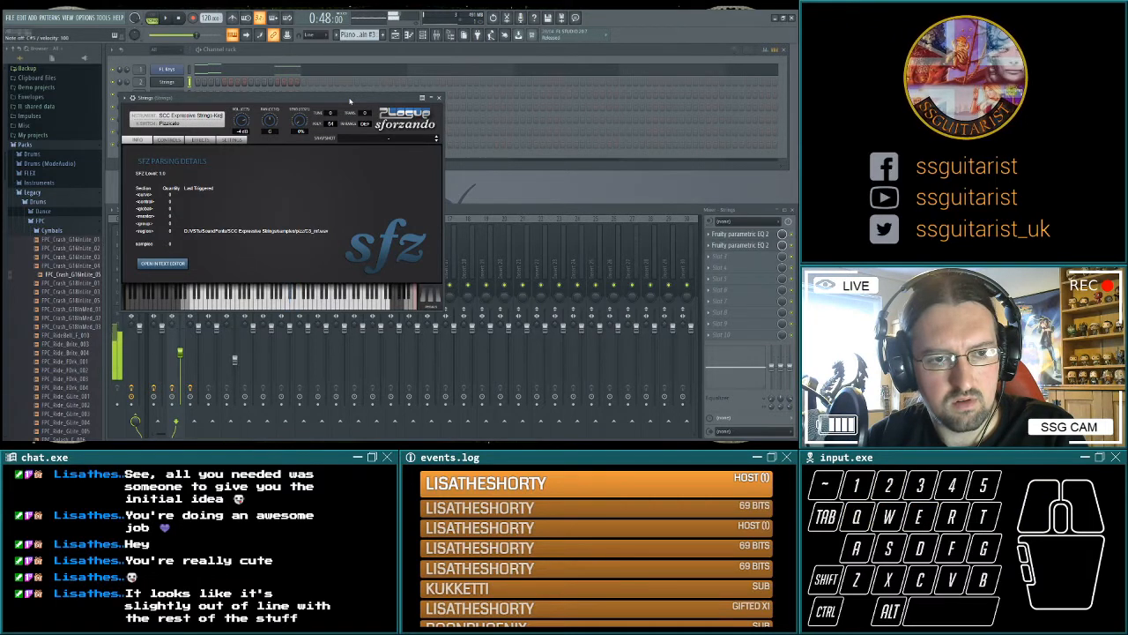
Compare the sustain and staccato articulations of the Strings instrument by keyswitch, and close sforzando.
key("e")
key("2")
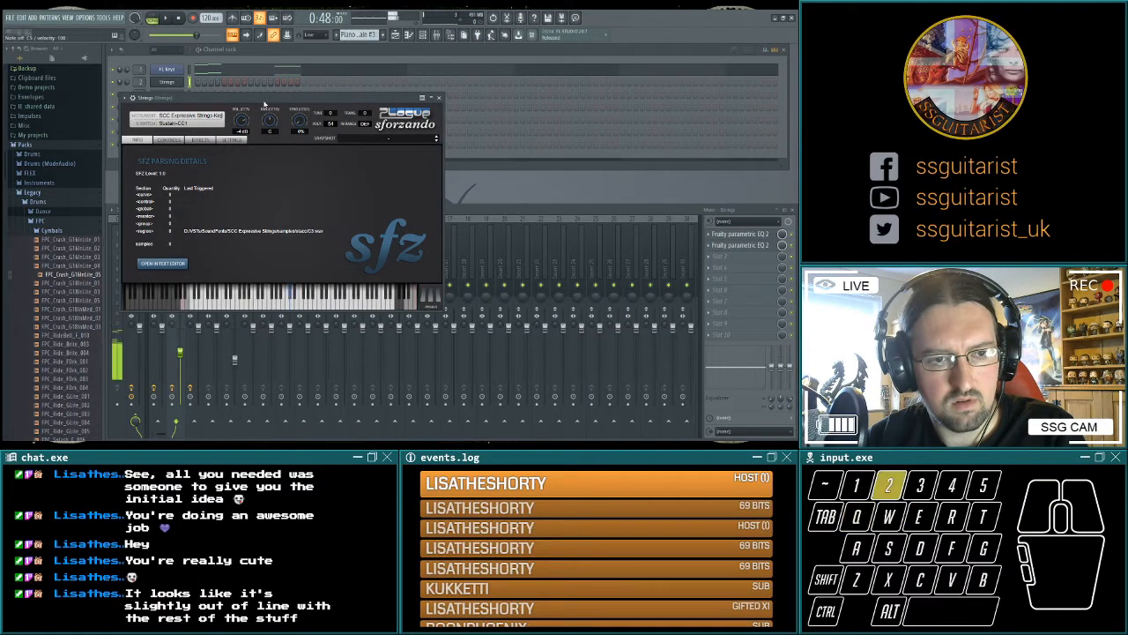
key("e")
key("2")
key("e")
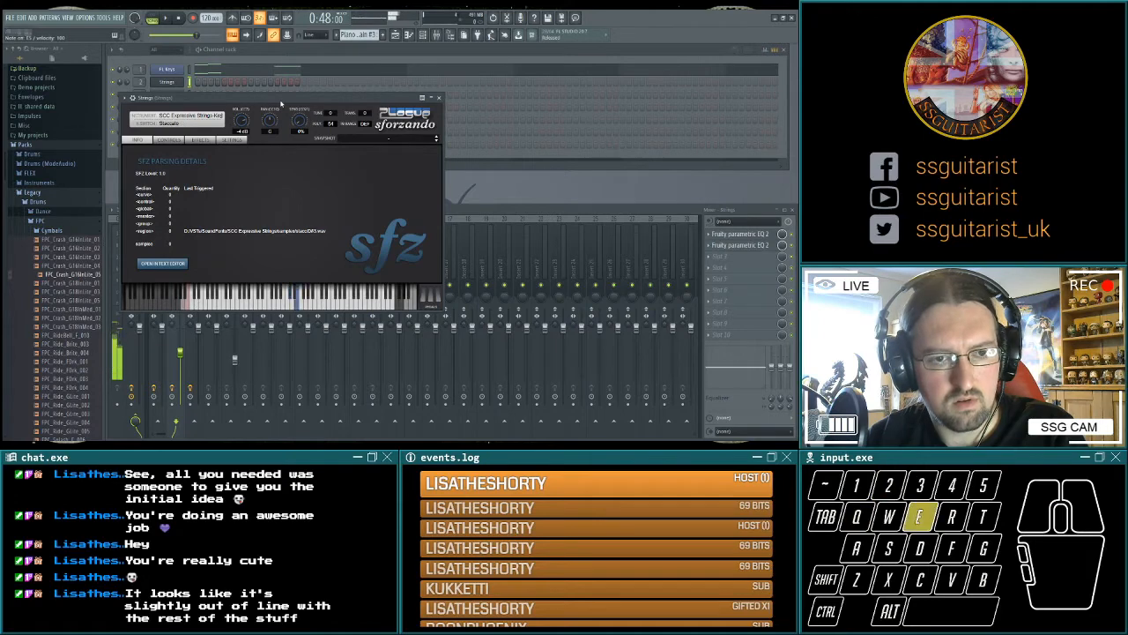
key("q")
key("2")
key("q")
left_click(439, 98)
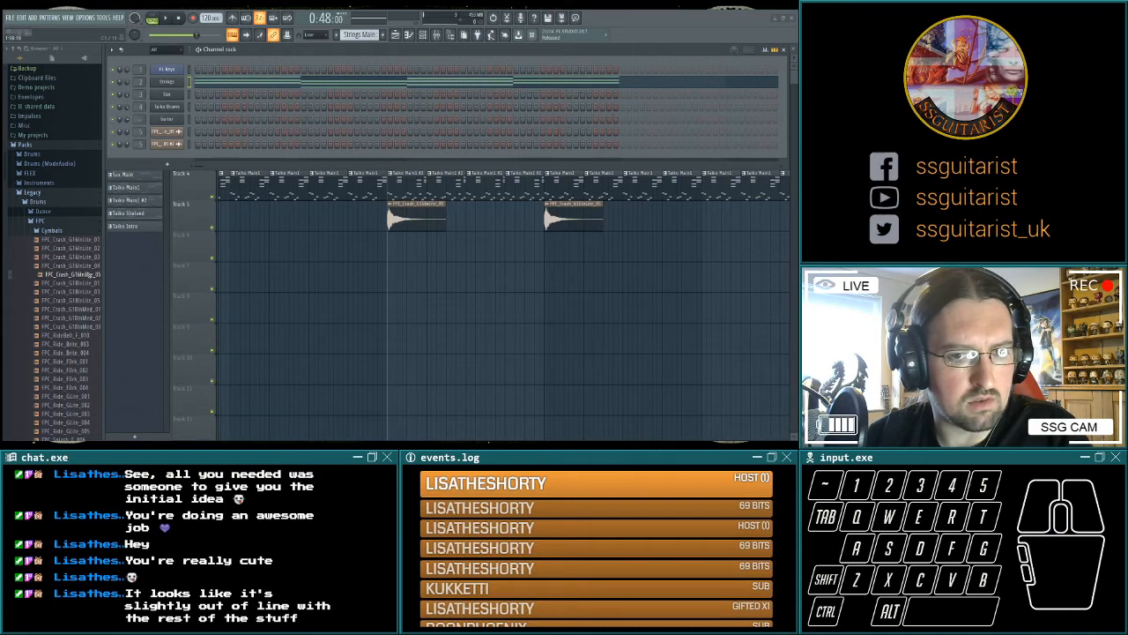
With the Strings Main pattern selected, test which keyswitch notes select the Strings instrument's articulations, return it to sustain, and close sforzando.
left_click(34, 360)
key("q")
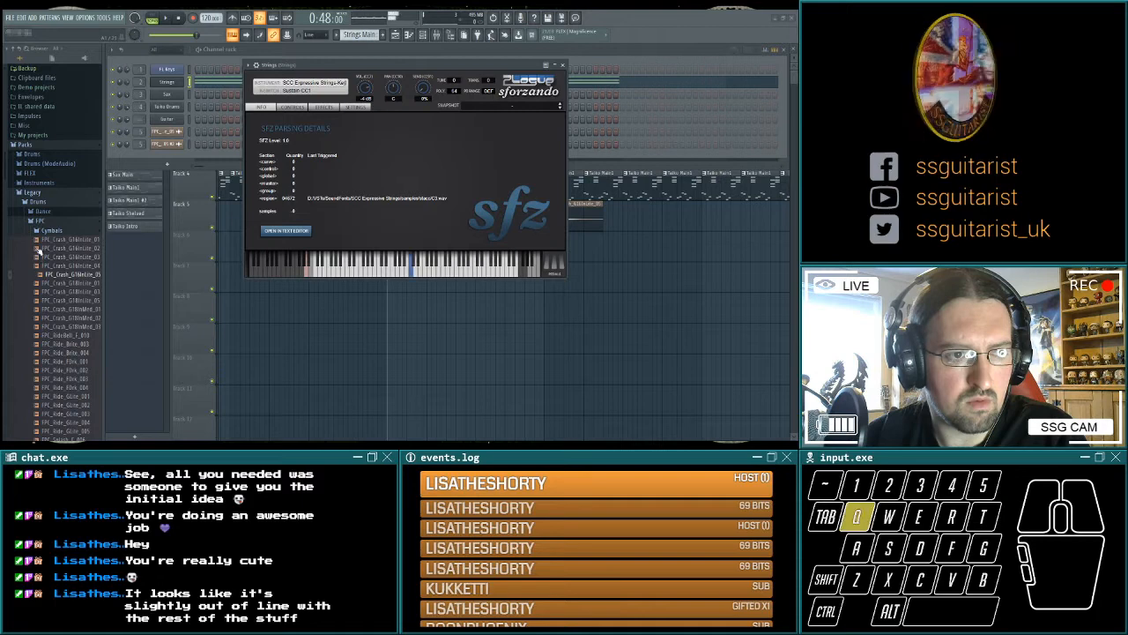
key("2")
key("q")
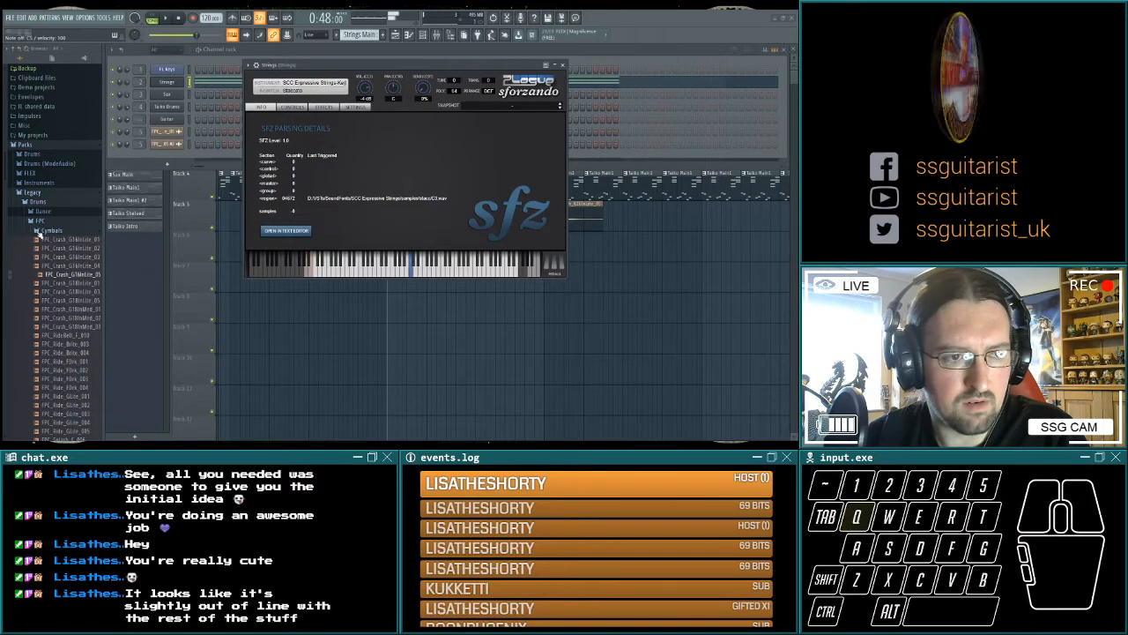
left_click(40, 240)
key("q")
key("2")
key("e")
key("w")
key("2")
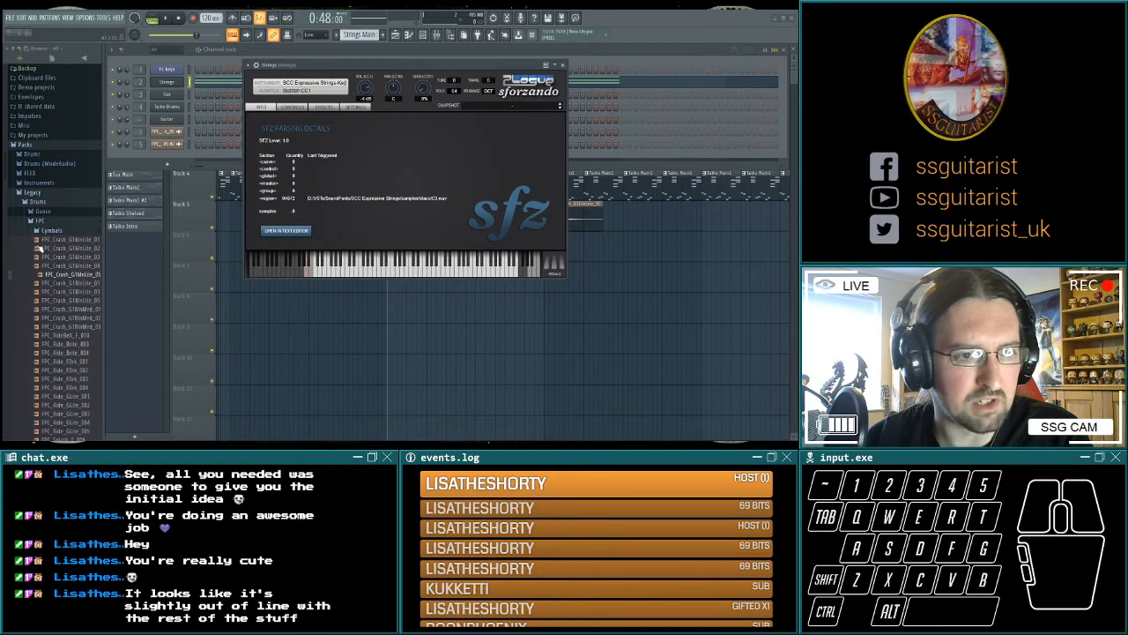
key("2")
key("q")
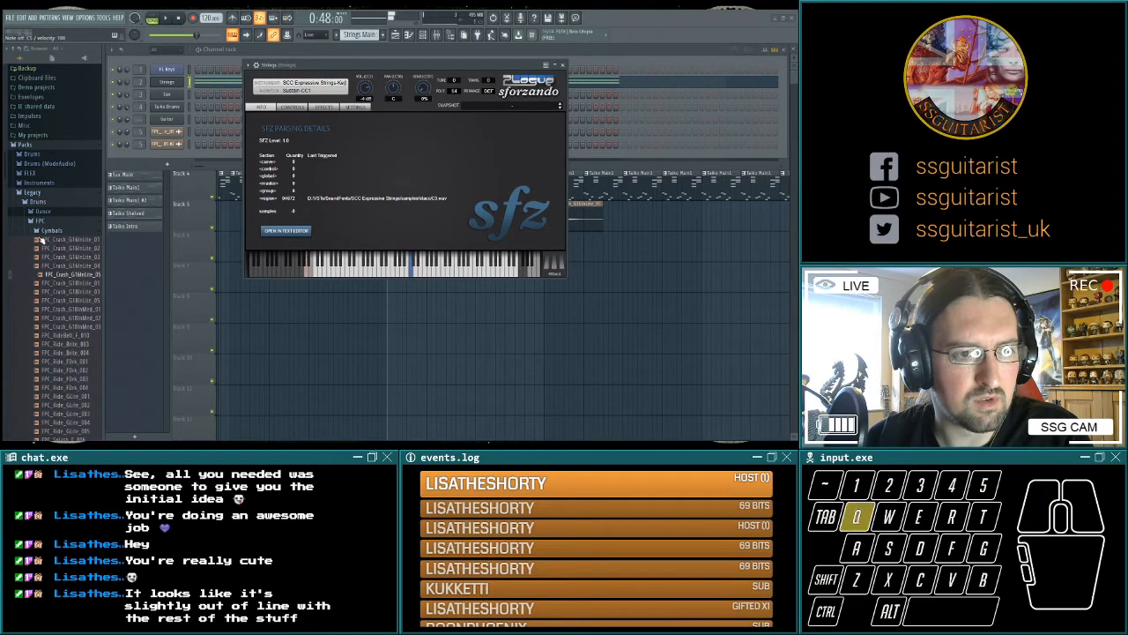
key("2")
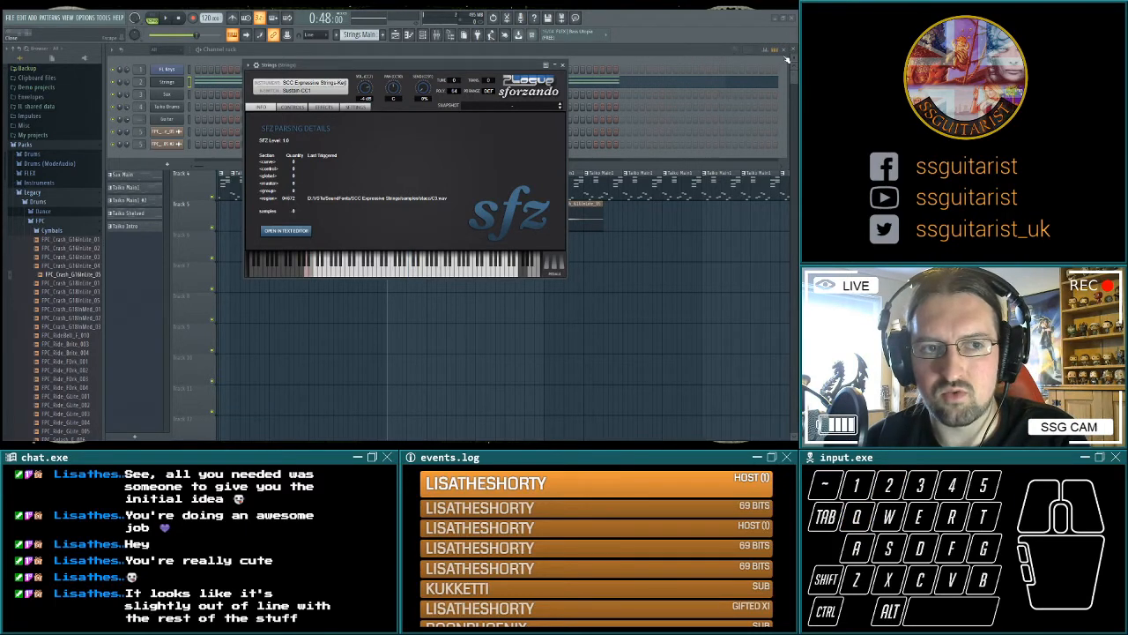
left_click(563, 64)
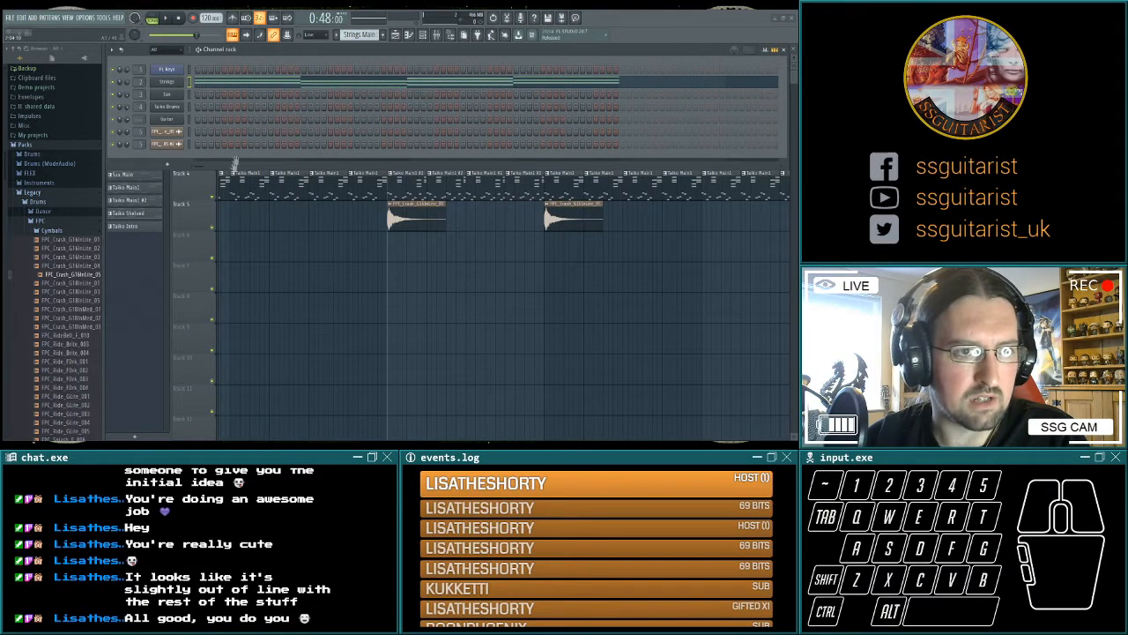
Add a low keyswitch note to the Strings channel in the Strings Main pattern, and briefly play the pattern.
key("q")
left_click(32, 169)
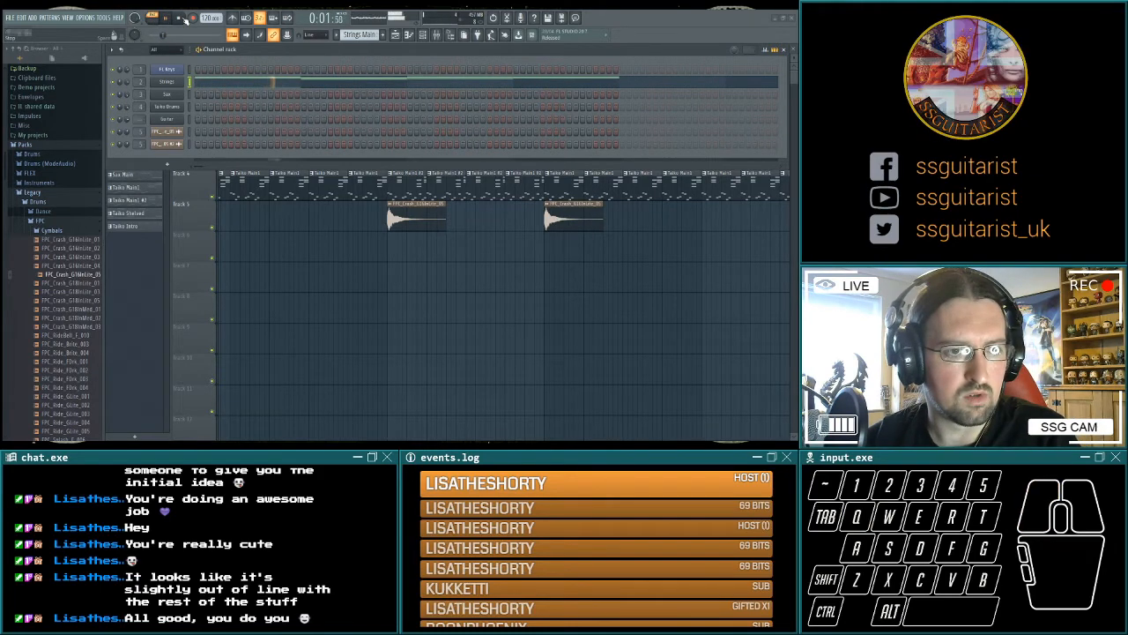
left_click(59, 171)
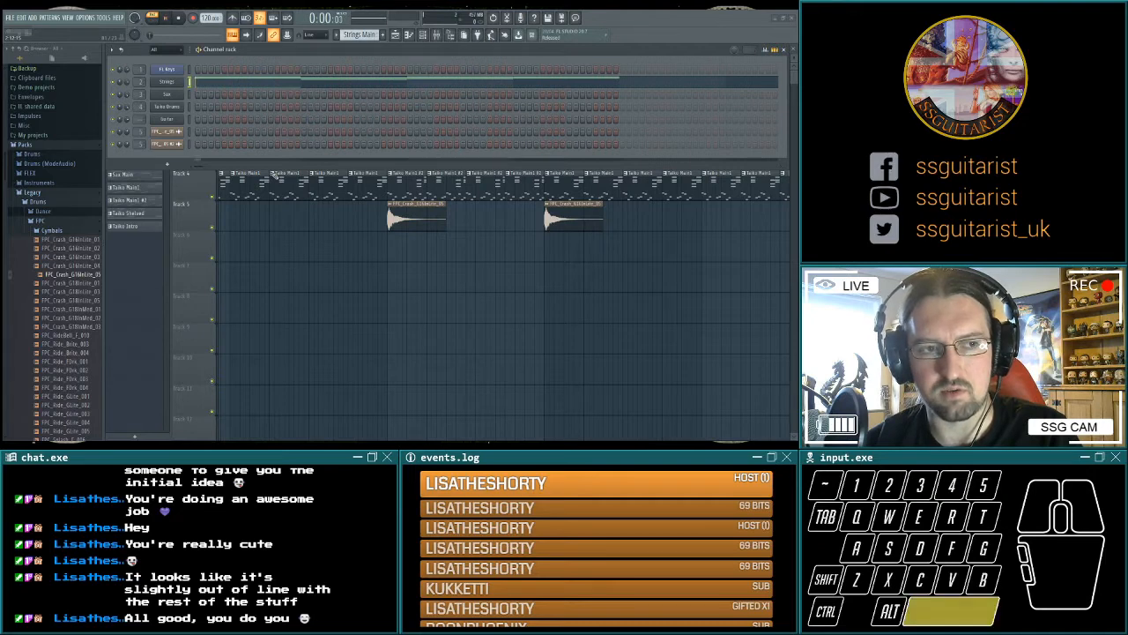
key("space")
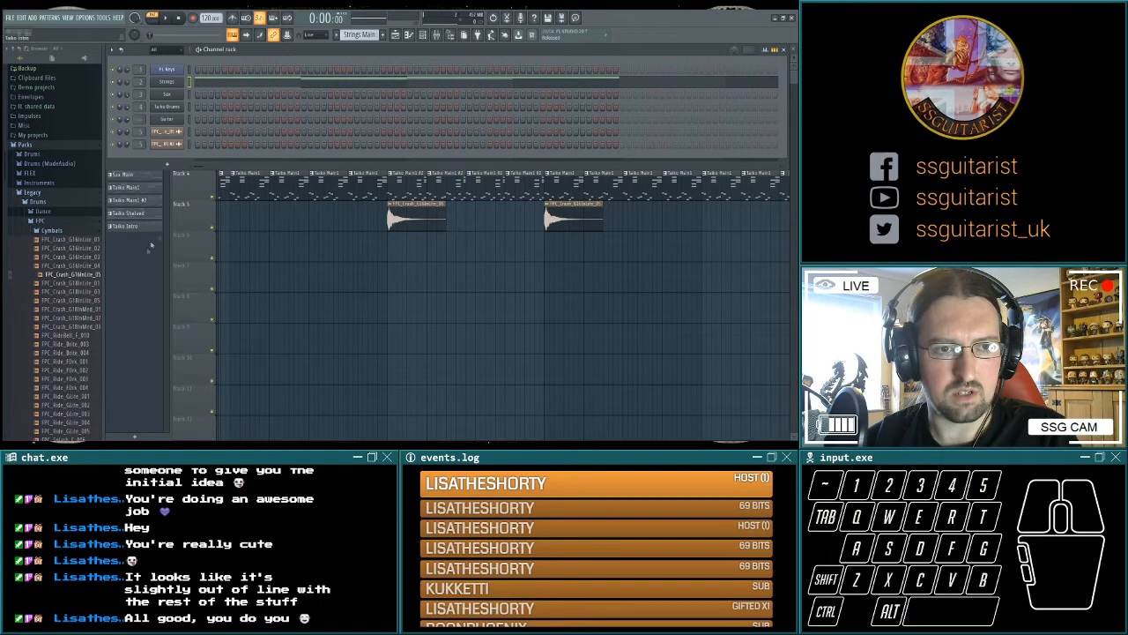
Create a new pattern named Strings Reply.
key("F6")
left_click(143, 178)
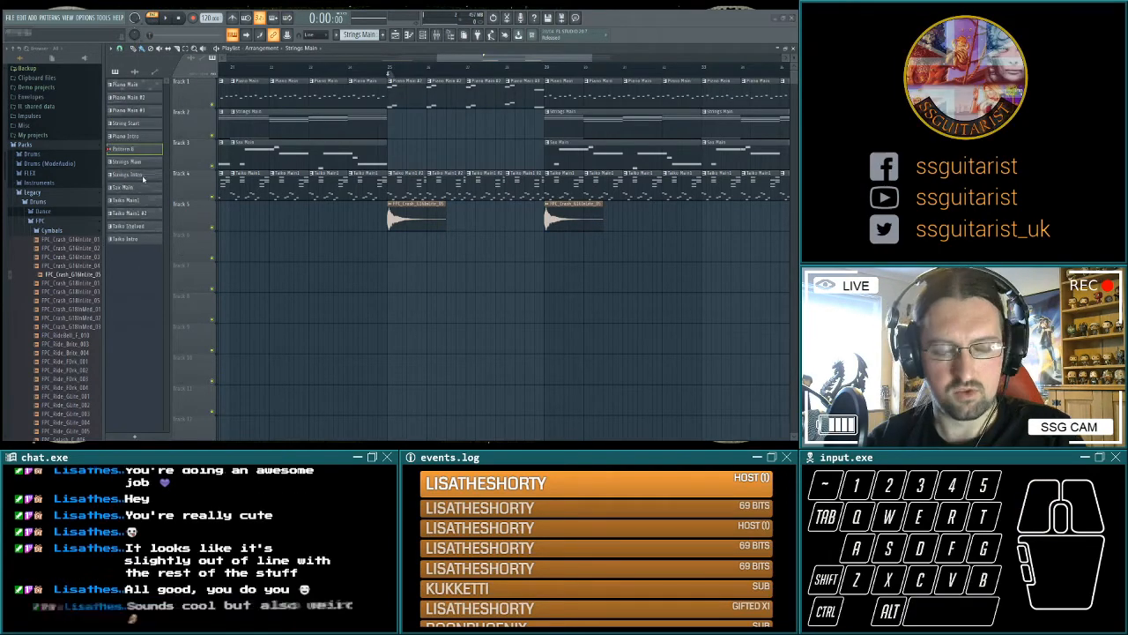
type("Strings Reply")
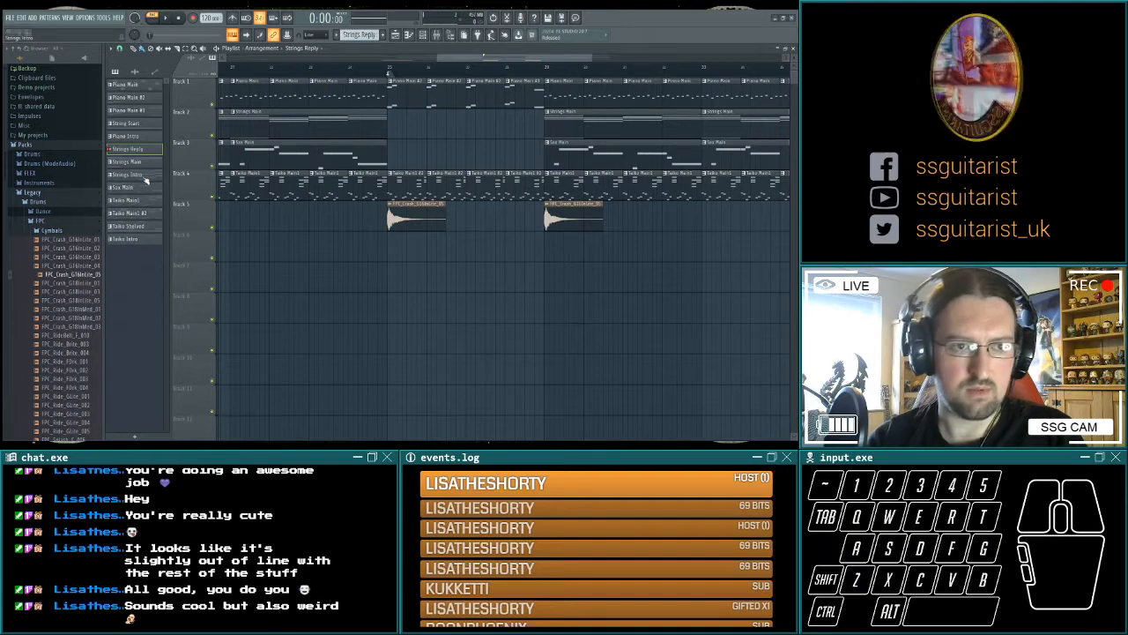
key("Return")
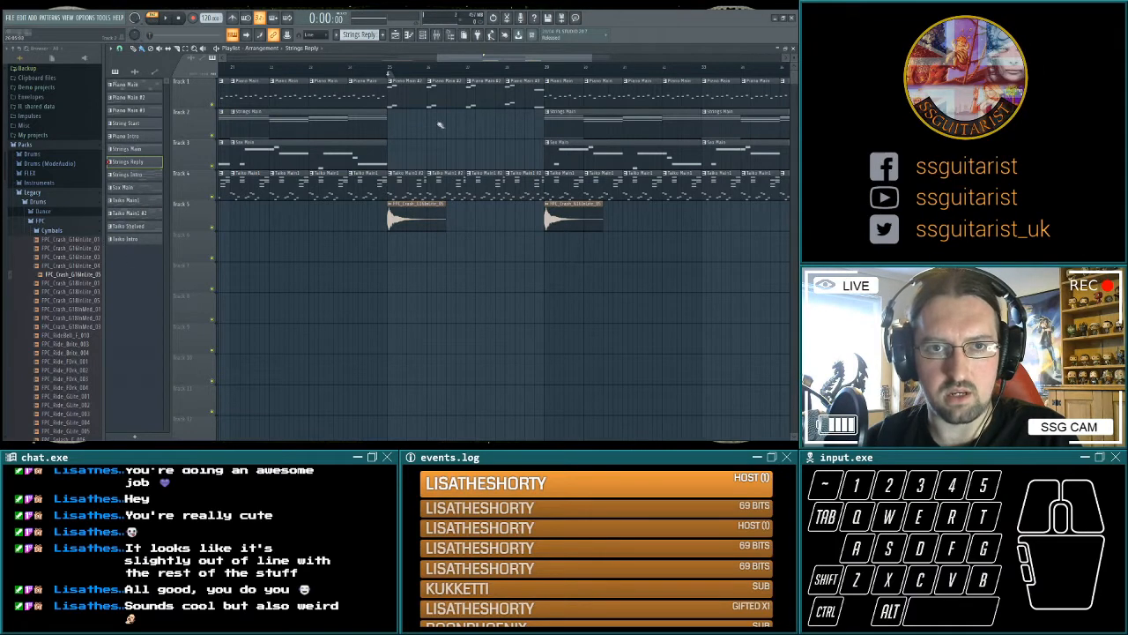
Place the Strings Reply pattern on Track 2 at bar 25, and enter its short reply notes for the Strings channel.
key("F6")
key("l")
key("space")
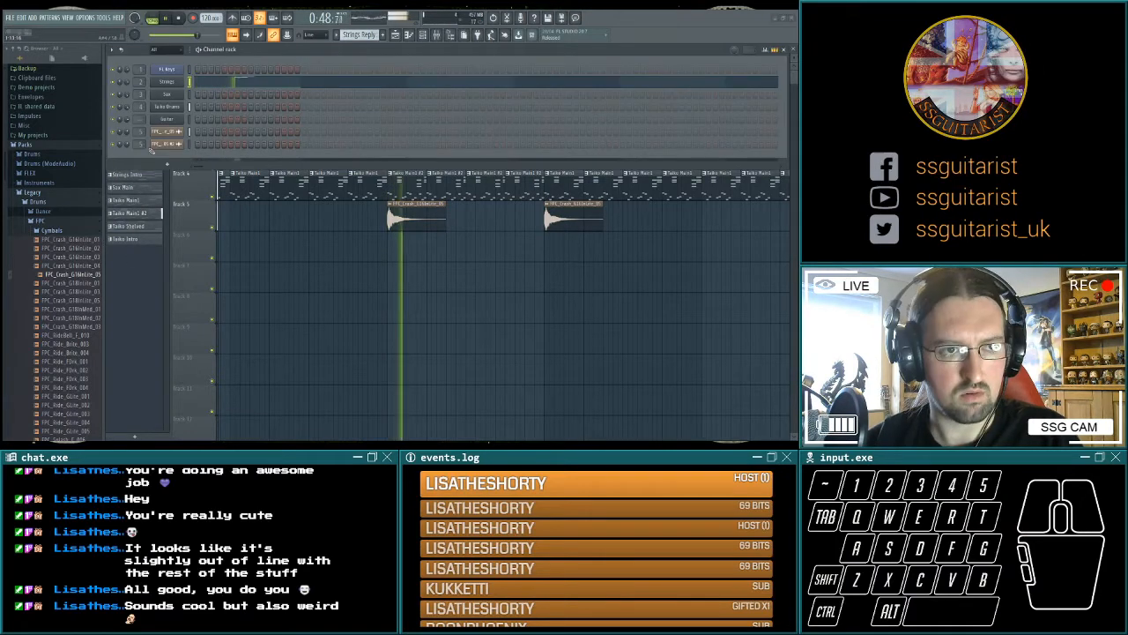
key("KP_Divide")
mouse_move(151, 151)
left_mouse_down()
mouse_move(147, 217)
mouse_move(173, 228)
left_mouse_up()
Play the arrangement from bar 24 to hear how the Strings Reply phrase enters at bar 25.
key("space")
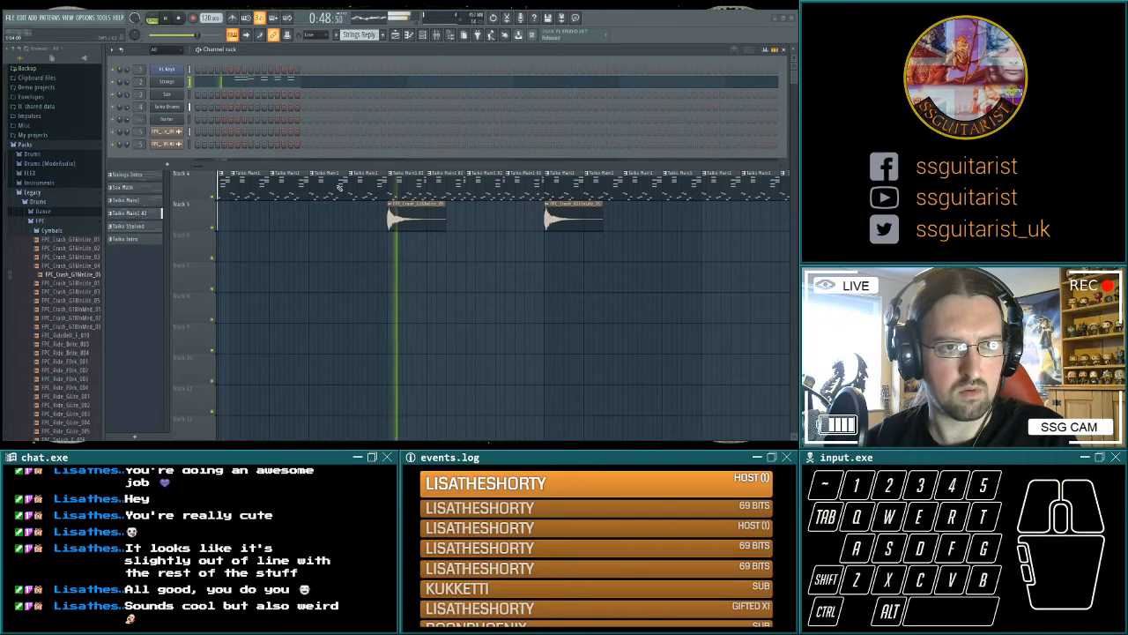
key("space")
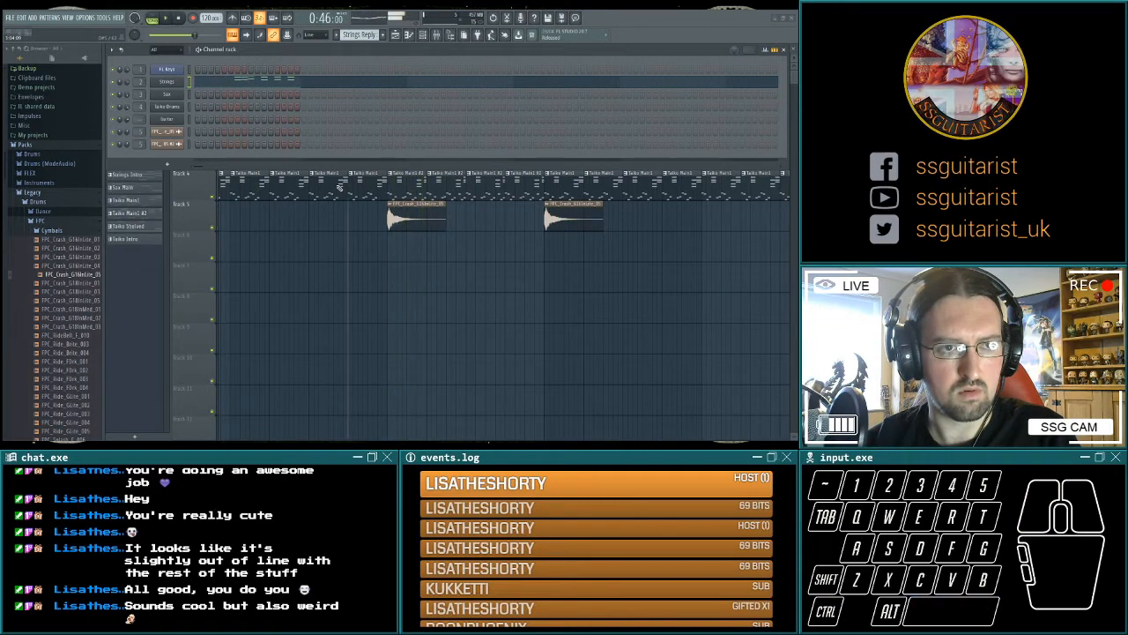
right_click(339, 189)
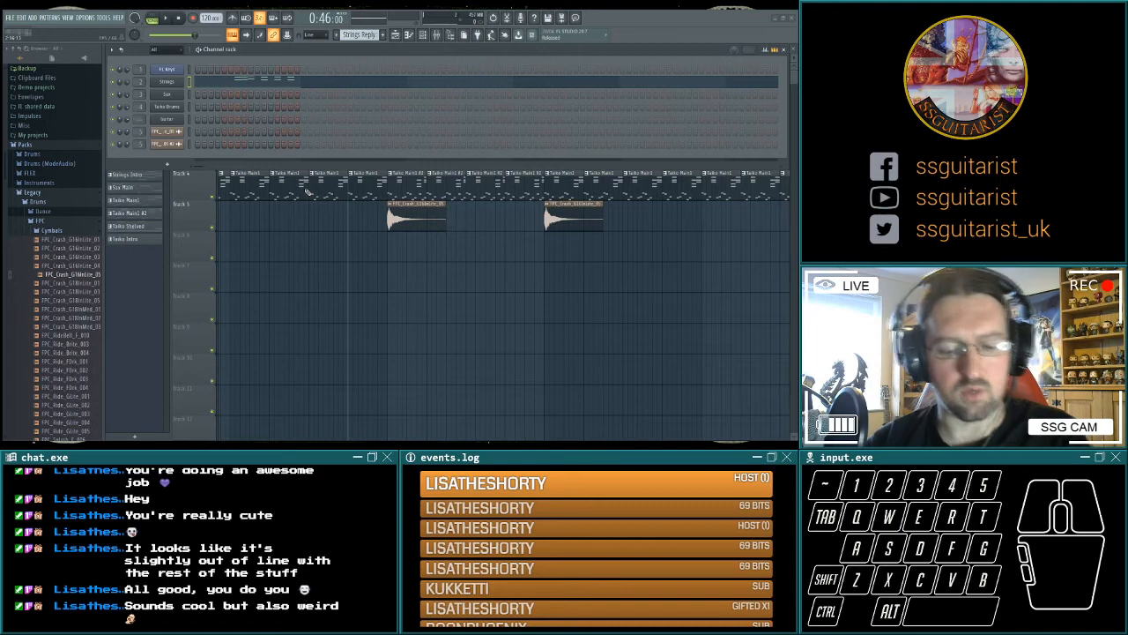
key("space")
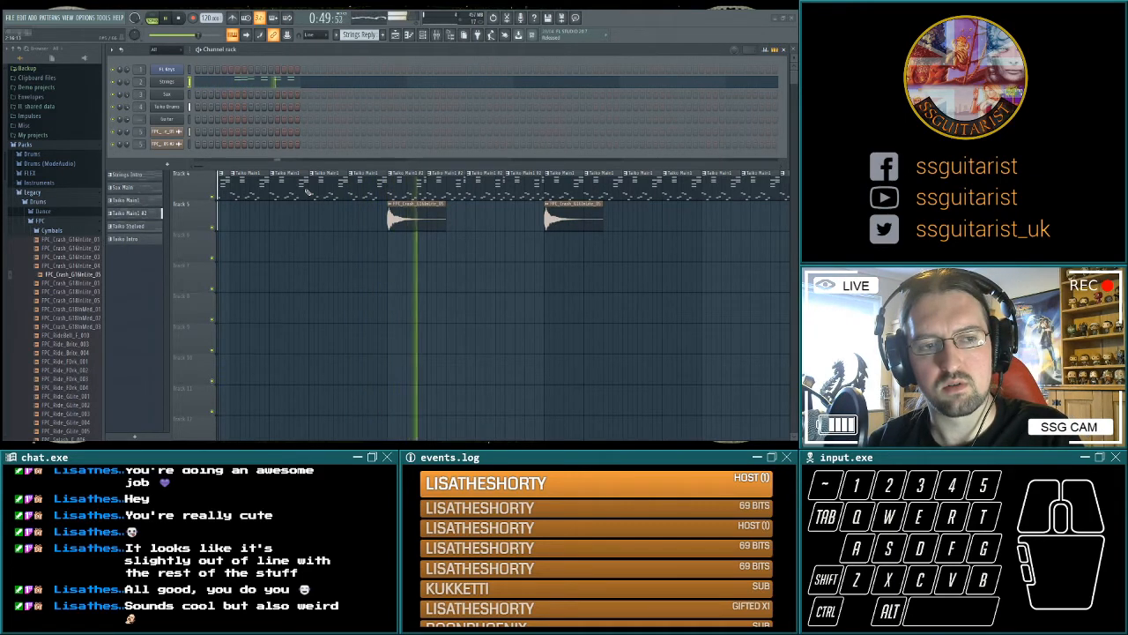
key("space")
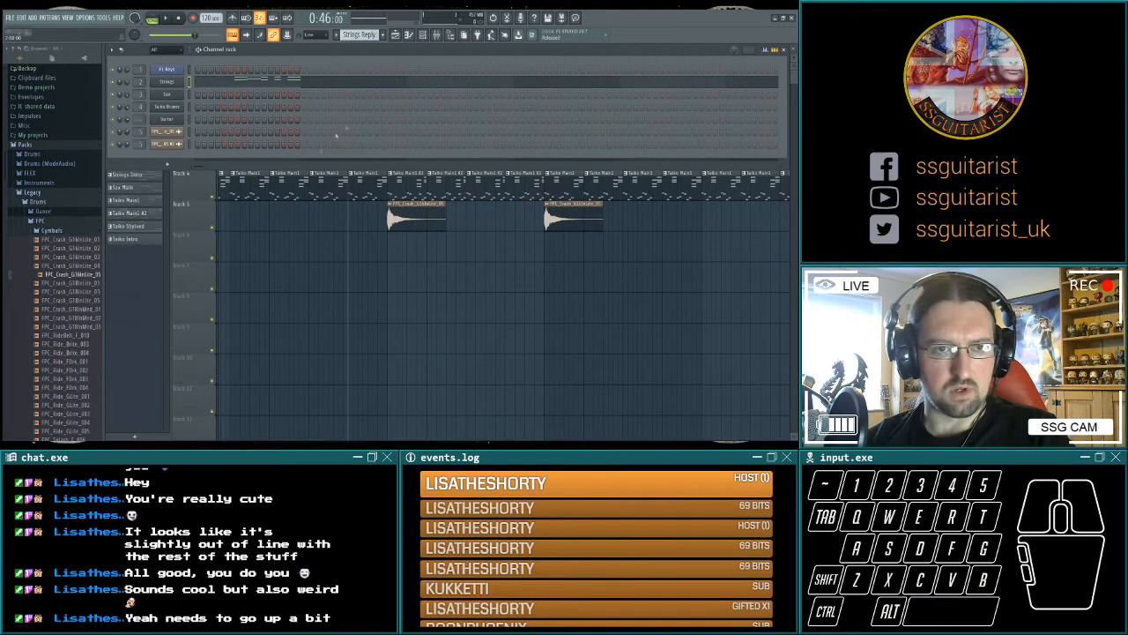
Try a louder Strings fader in the mixer while playing from bar 24, and bring the fader back down.
left_click(436, 34)
key("space")
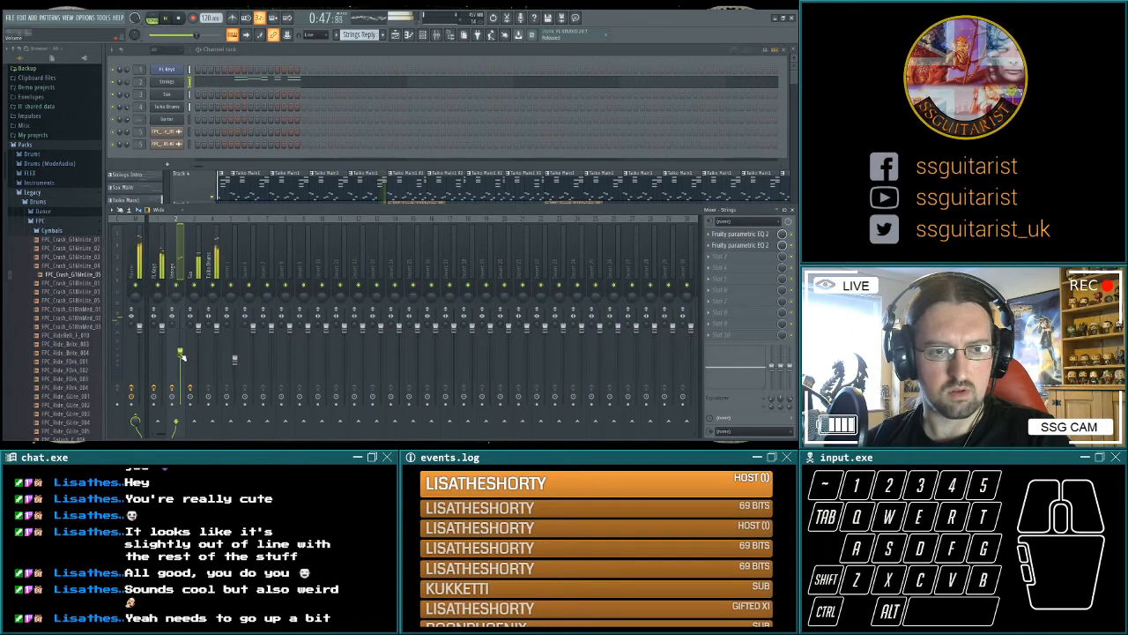
left_click_drag(181, 354, 180, 343)
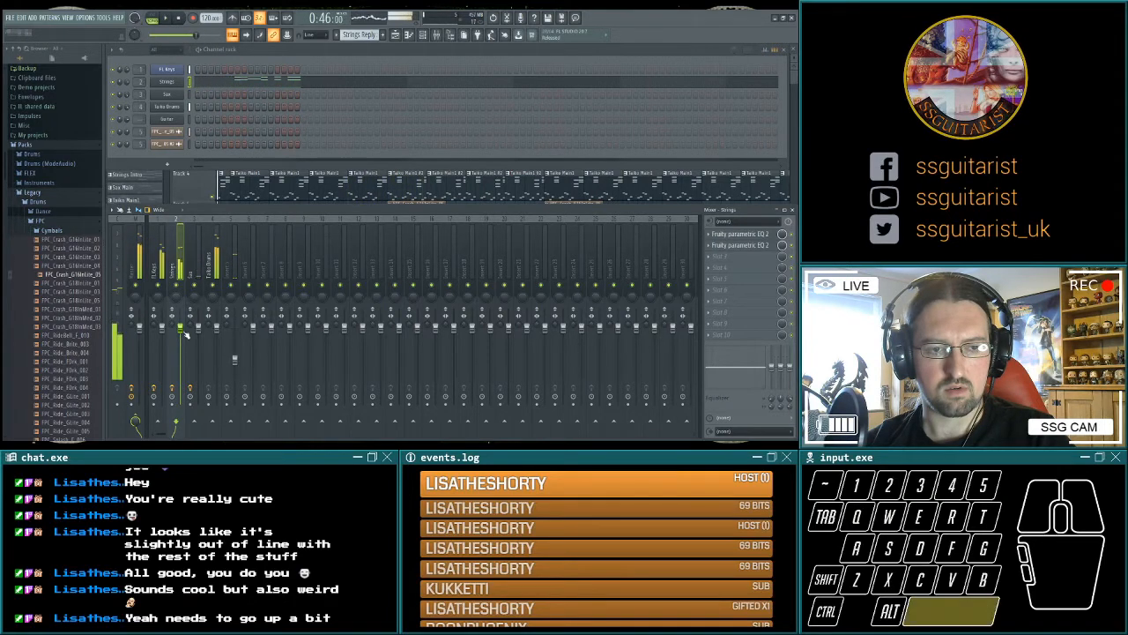
left_click_drag(185, 333, 181, 339)
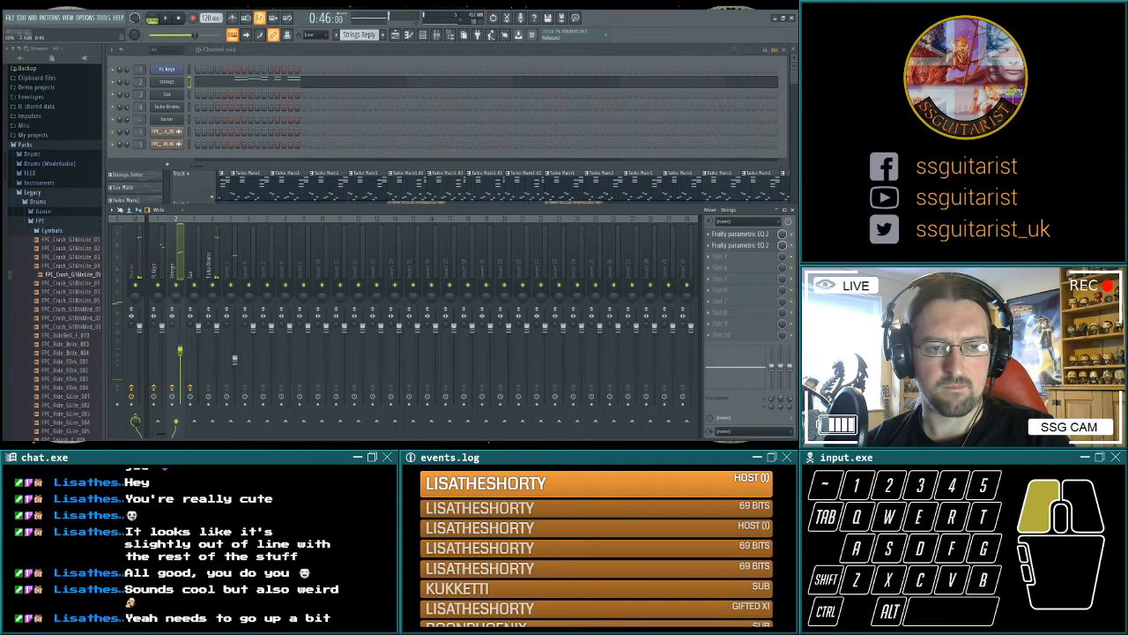
left_click_drag(181, 347, 193, 355)
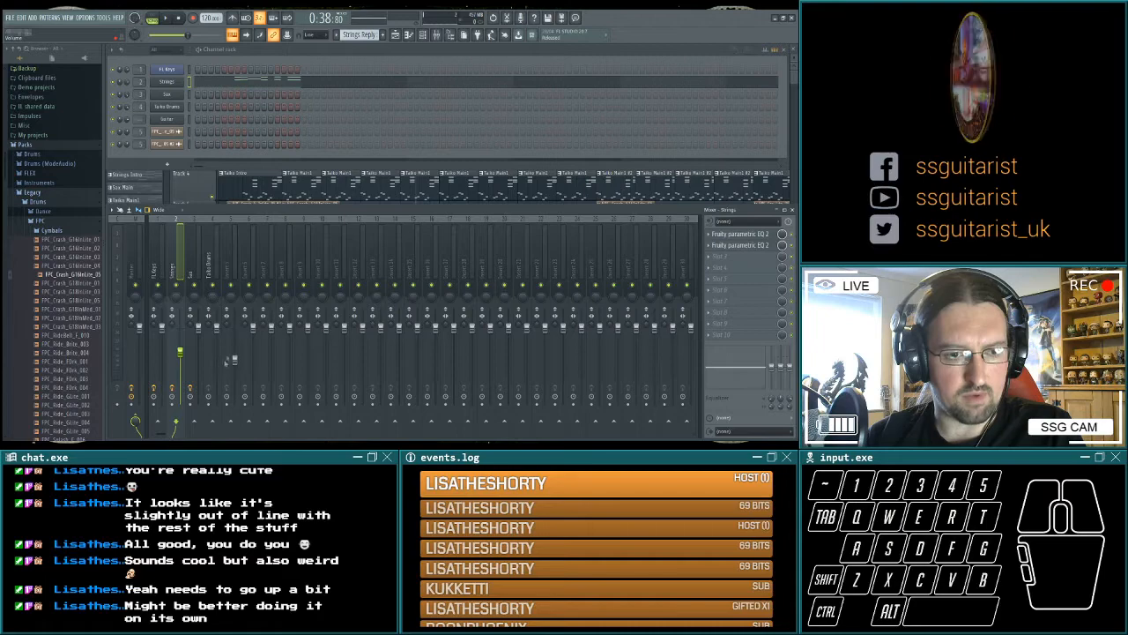
Insert an empty track directly below the strings track in the playlist.
key("F5")
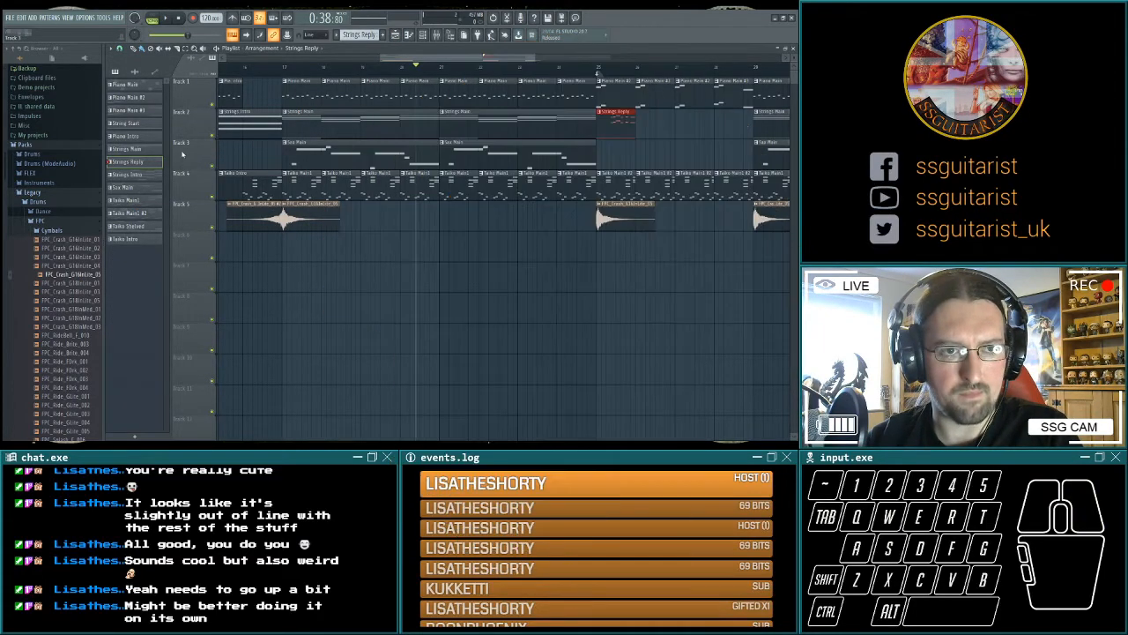
left_click(216, 175)
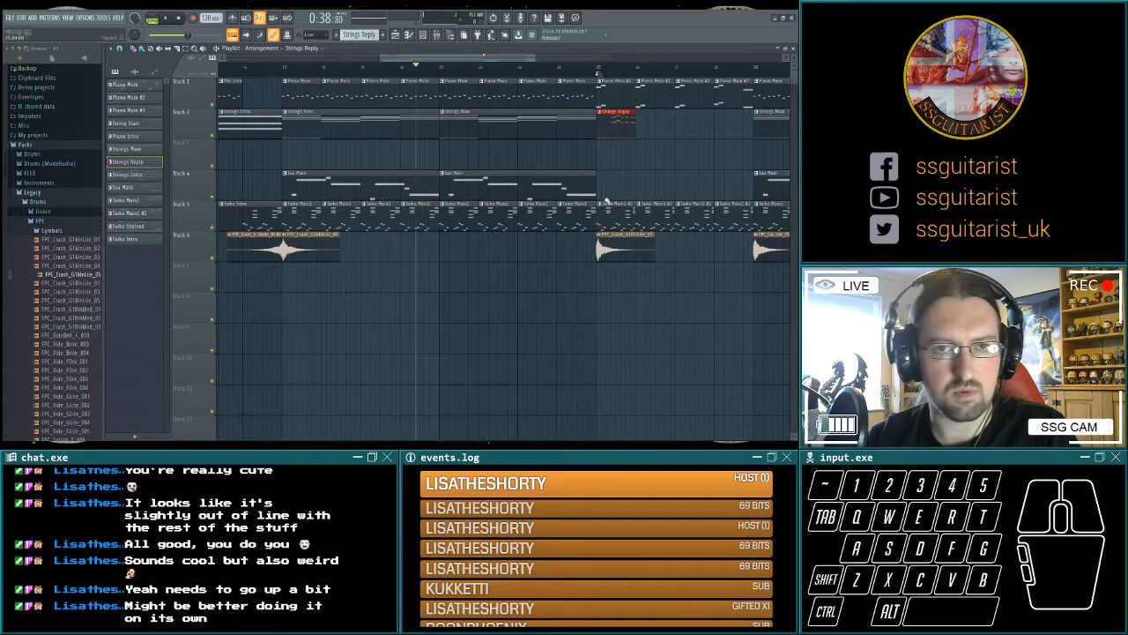
Create an automation clip for the Strings mixer volume on the new Track 3, and open the clip's channel settings.
key("F9")
left_click(203, 416)
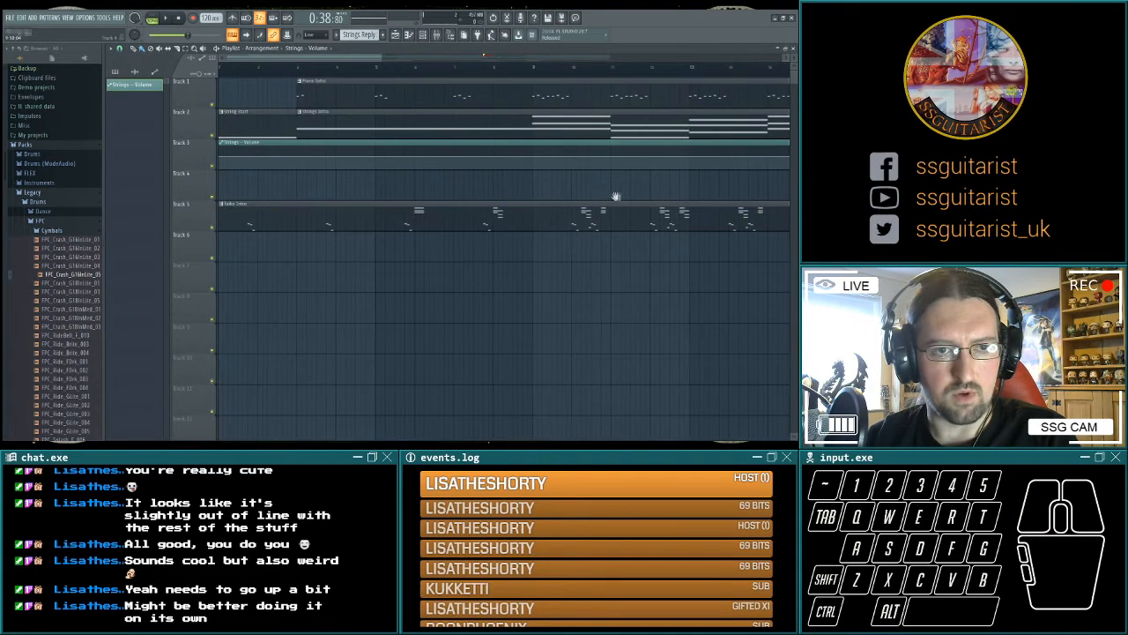
double_click(252, 143)
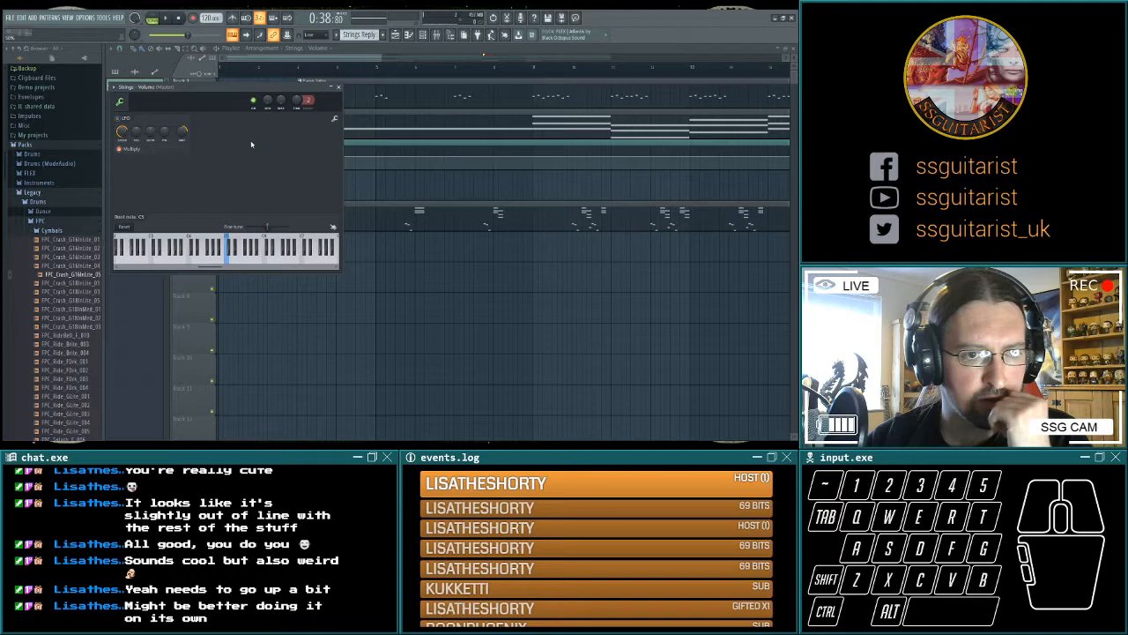
Adjust the minimum and maximum output levels of the Strings volume automation clip, checking them against the Strings mixer fader.
key("Escape")
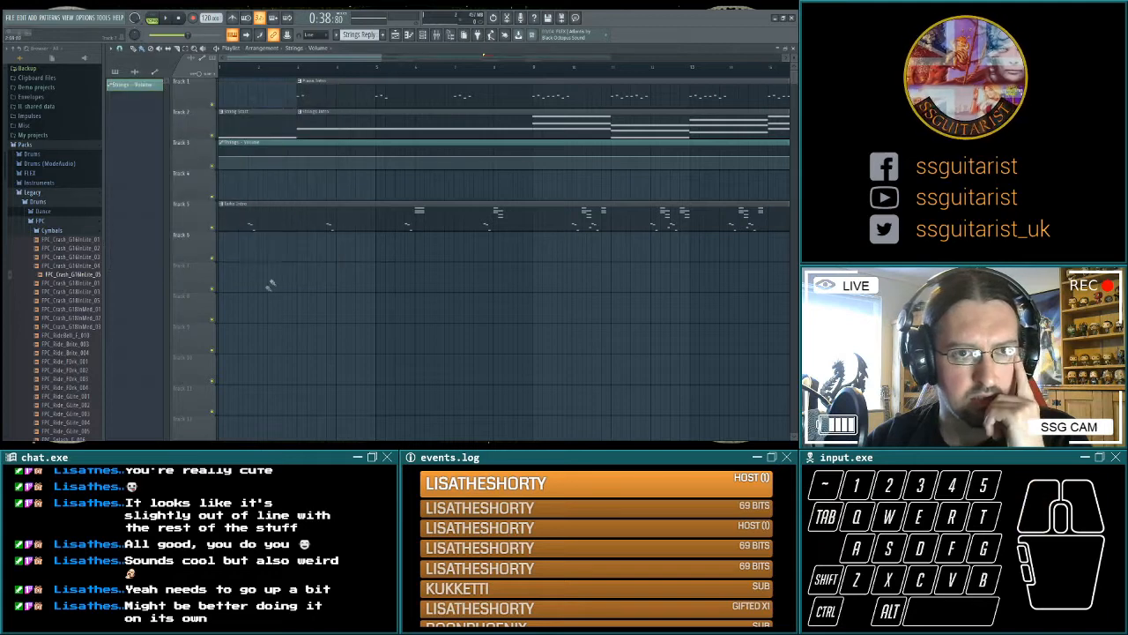
double_click(255, 144)
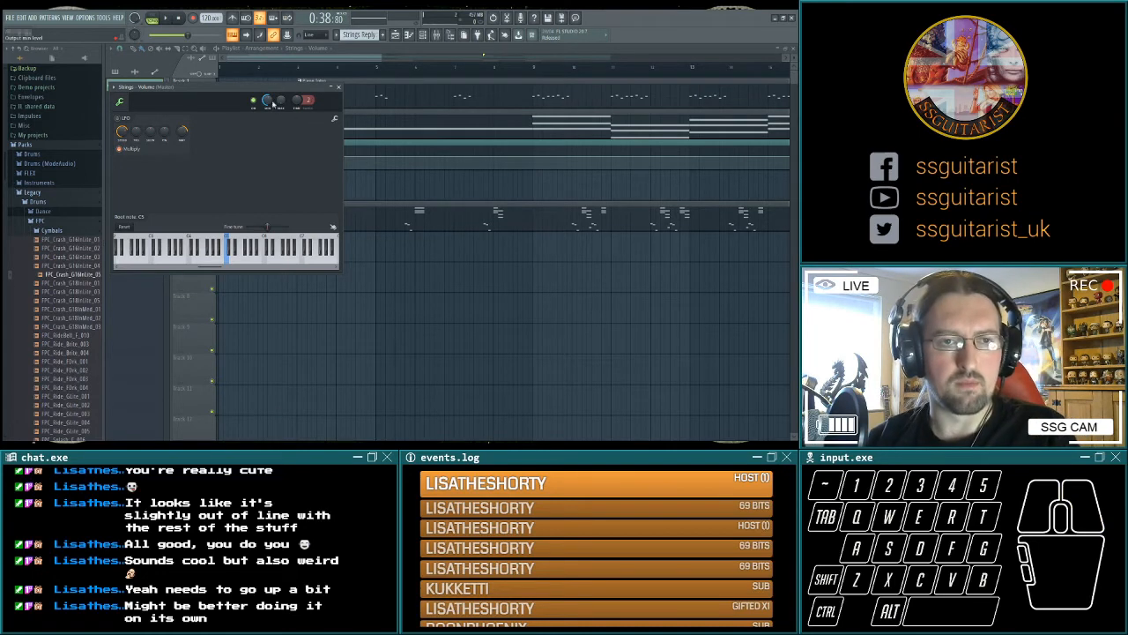
key("F9")
left_click(234, 359)
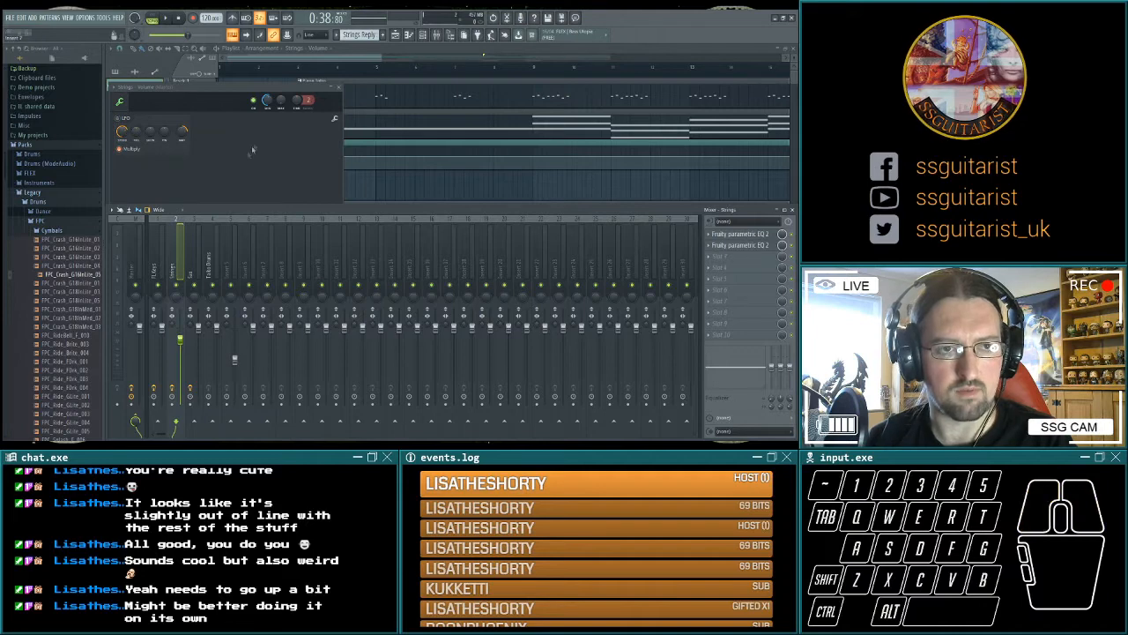
left_click(318, 199)
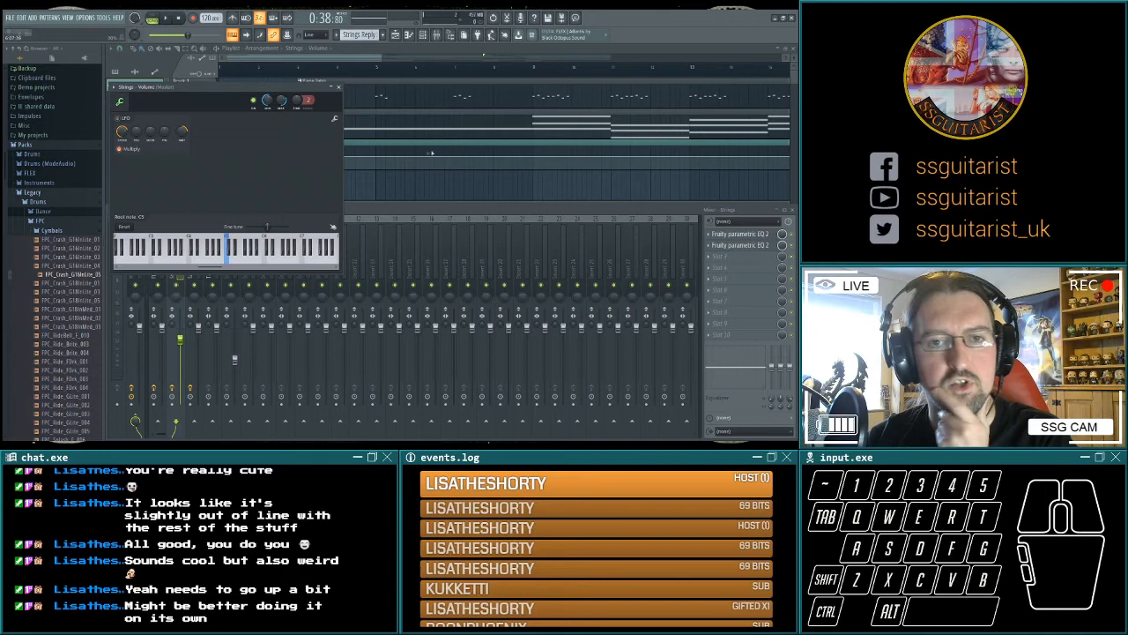
left_click(339, 89)
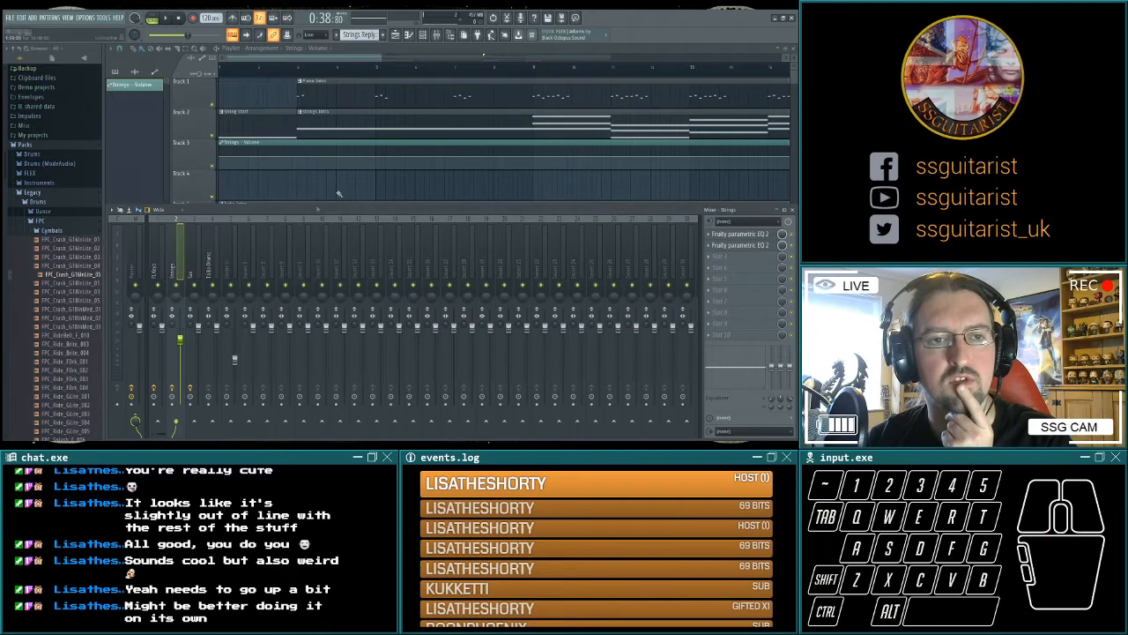
Lower the start of the Strings volume automation and add points that raise the level only between bars 25 and 29.
left_click(221, 157)
left_click_drag(220, 157, 220, 167)
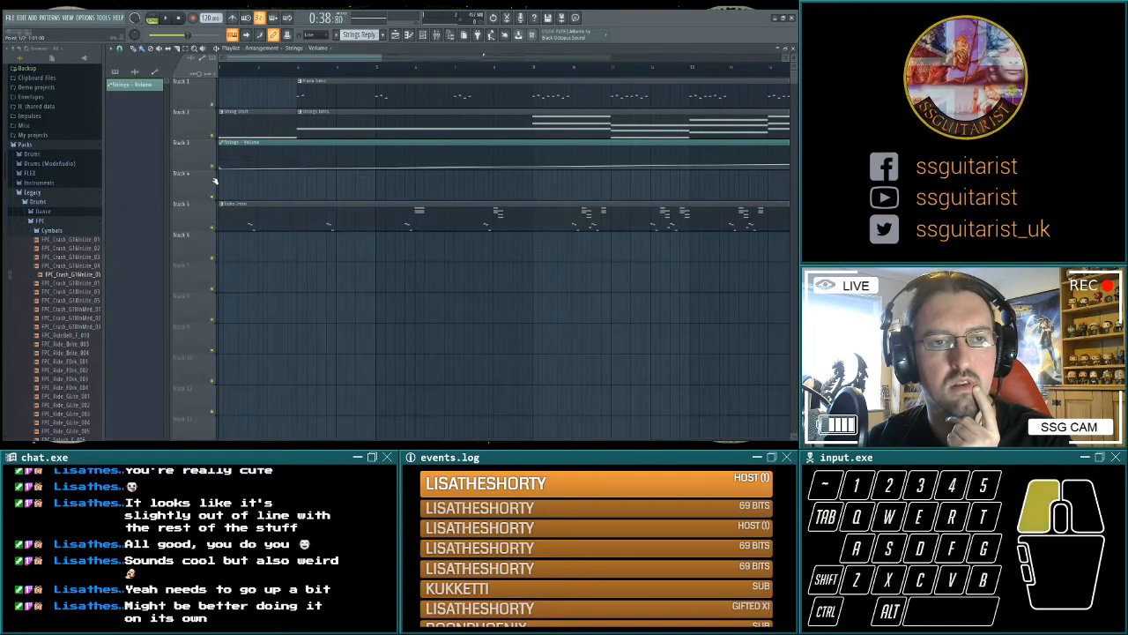
scroll(553, 189, "right", 10)
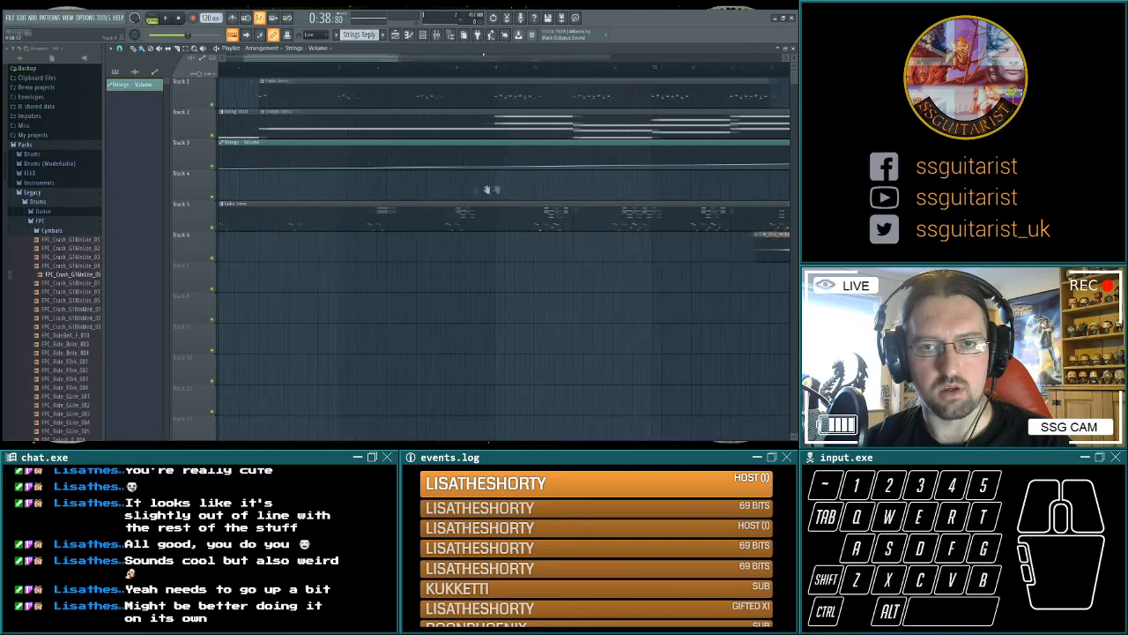
right_click(448, 170)
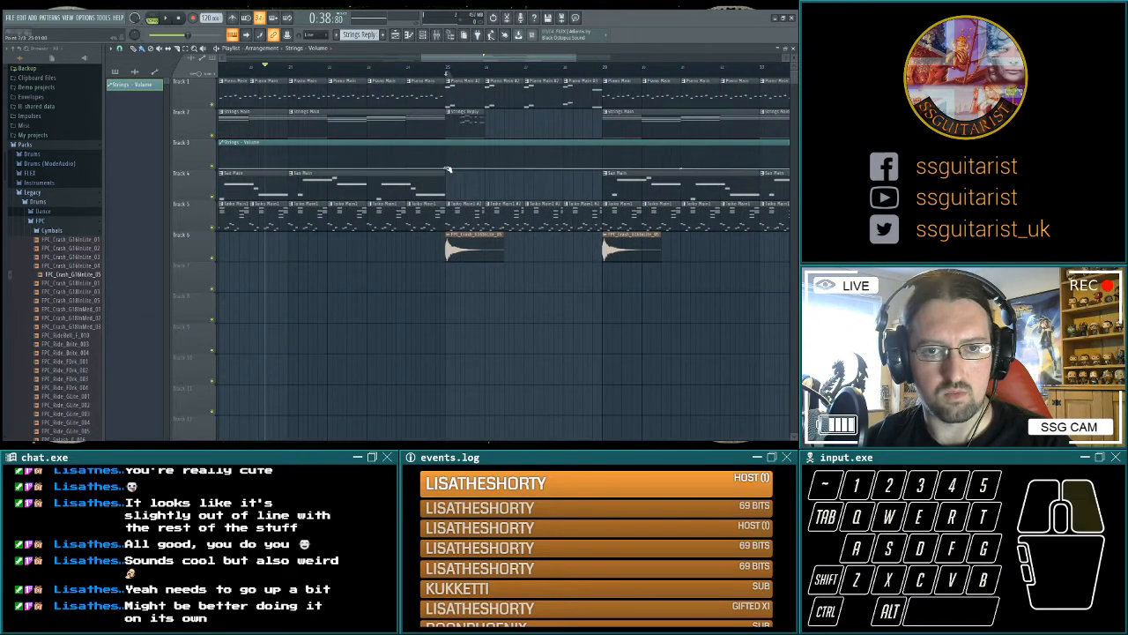
left_click(447, 170)
left_click_drag(447, 170, 605, 155)
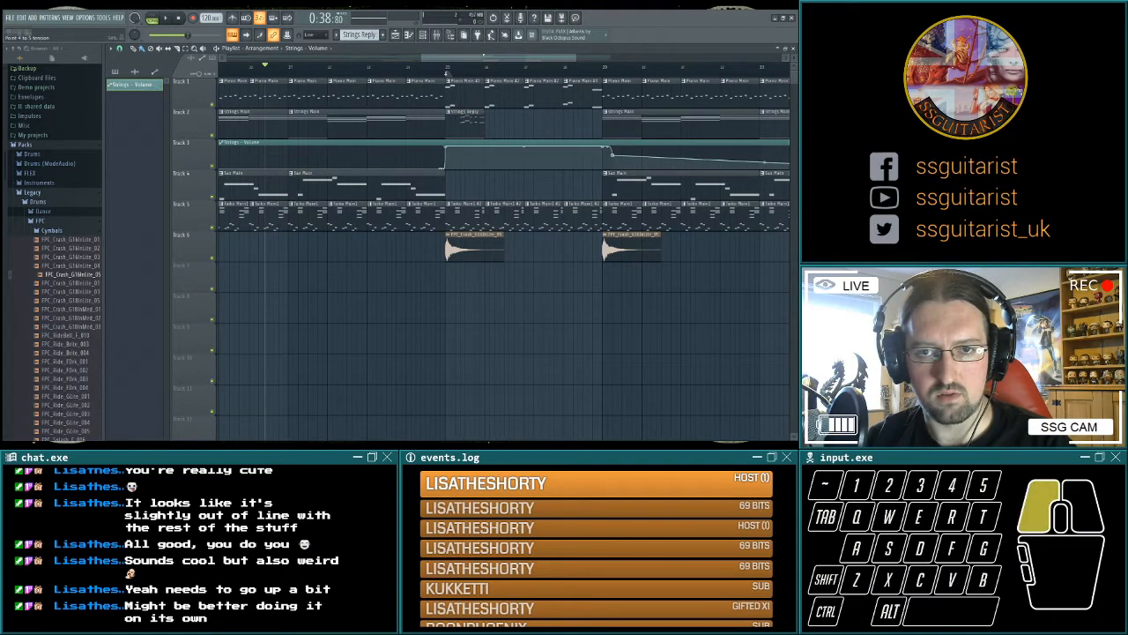
left_click(607, 155)
right_click(607, 155)
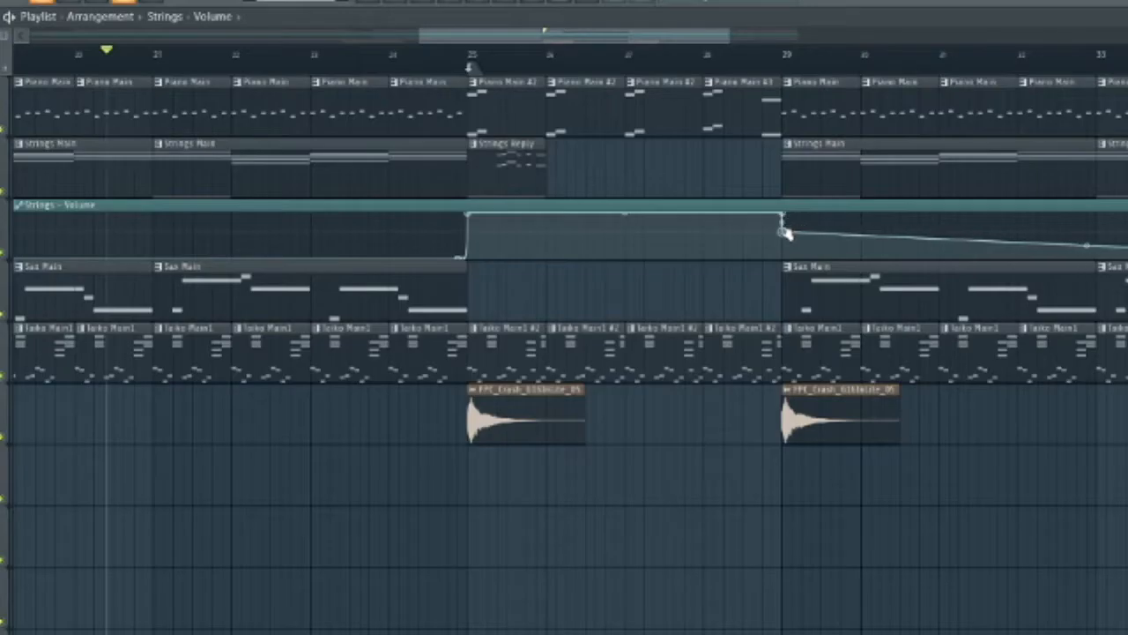
left_click_drag(785, 232, 788, 277)
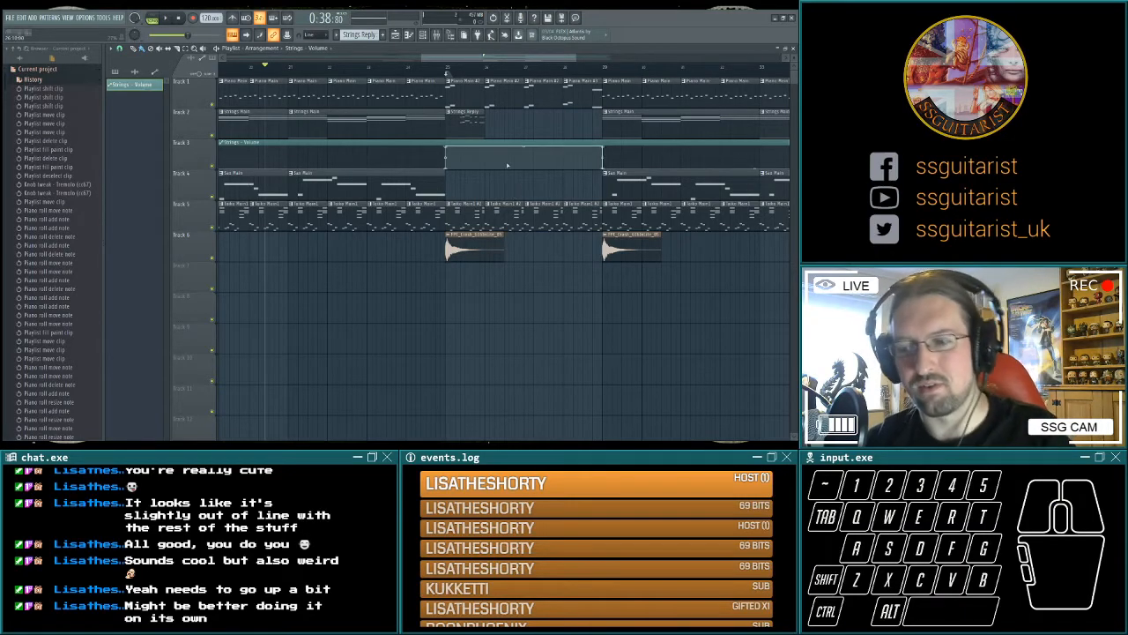
Play the bars leading into bar 25 and check how the Strings mixer fader follows the volume automation.
left_click(342, 67)
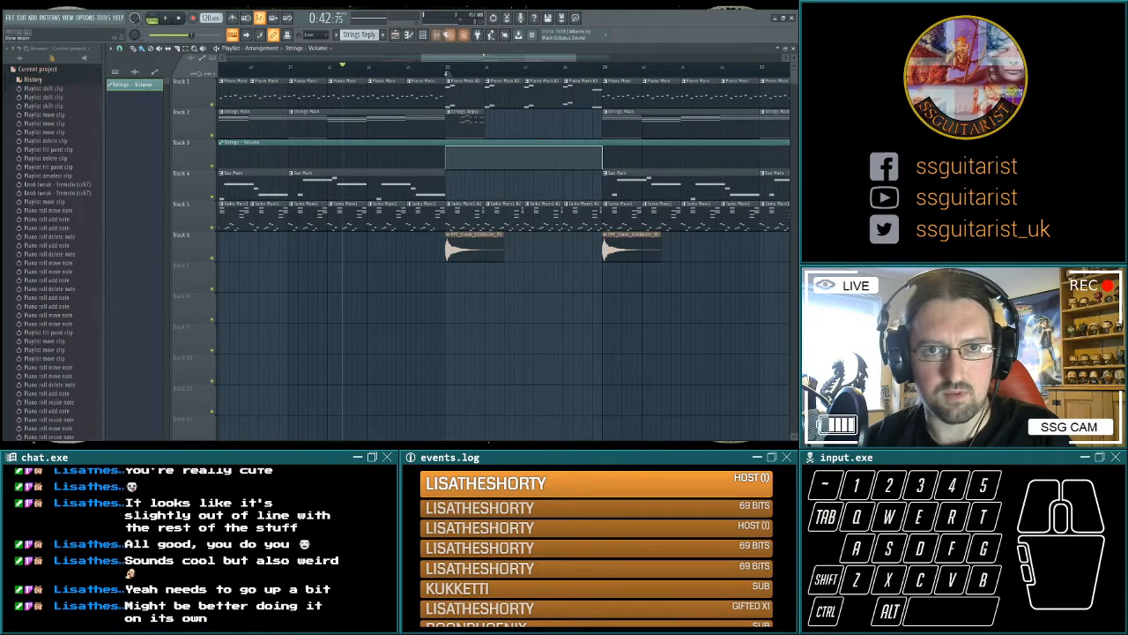
left_click(437, 35)
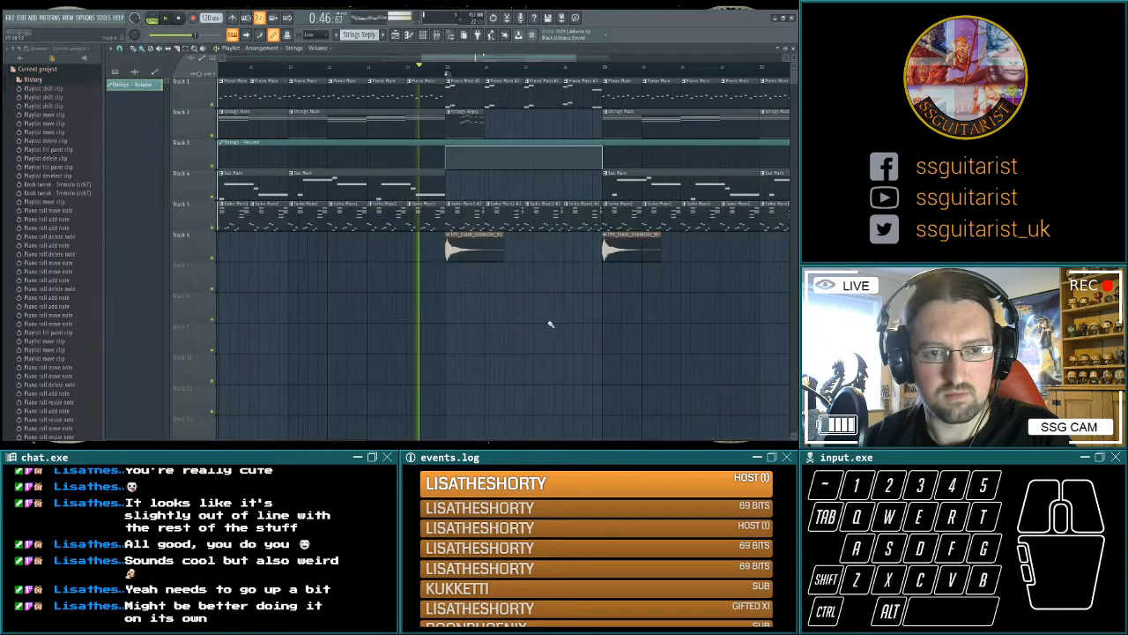
left_click(448, 36)
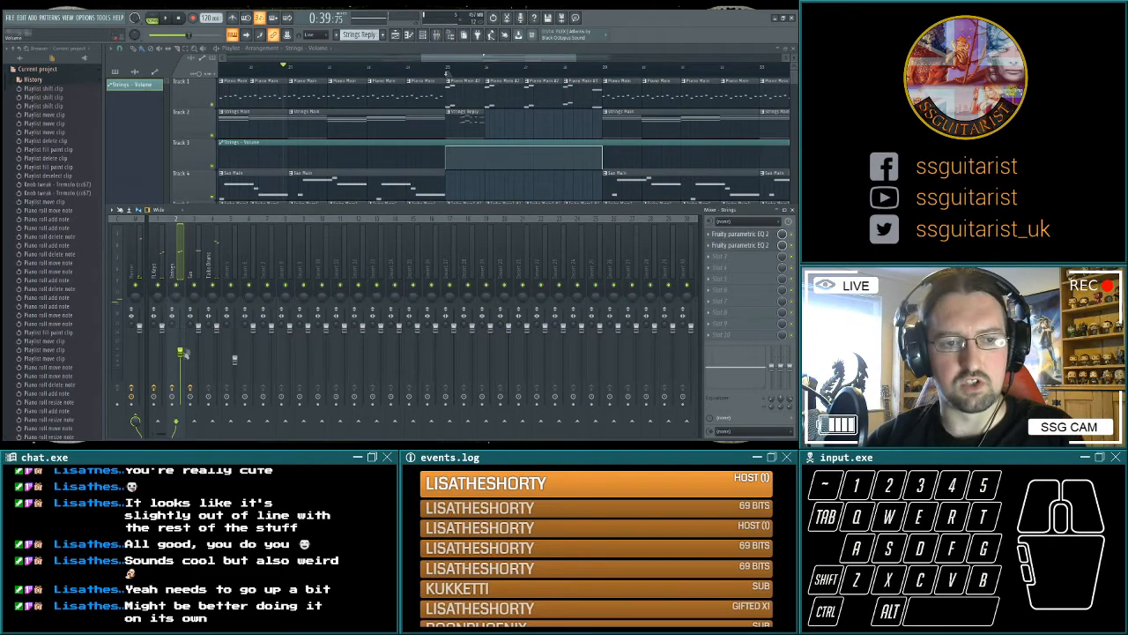
left_click(436, 35)
left_click(437, 35)
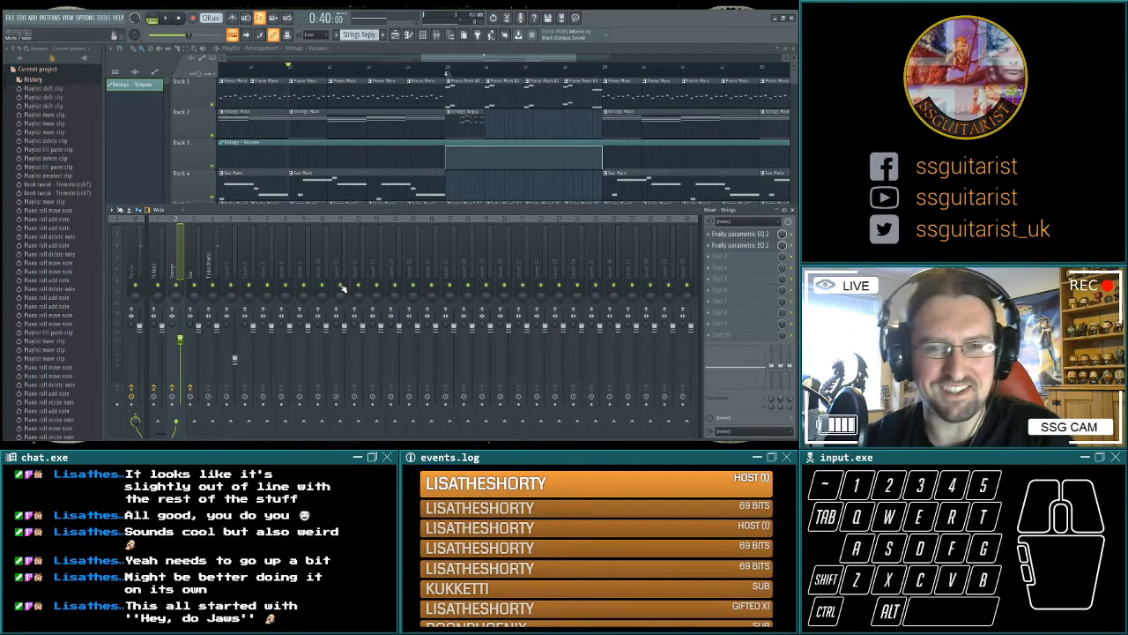
key("F9")
key("space")
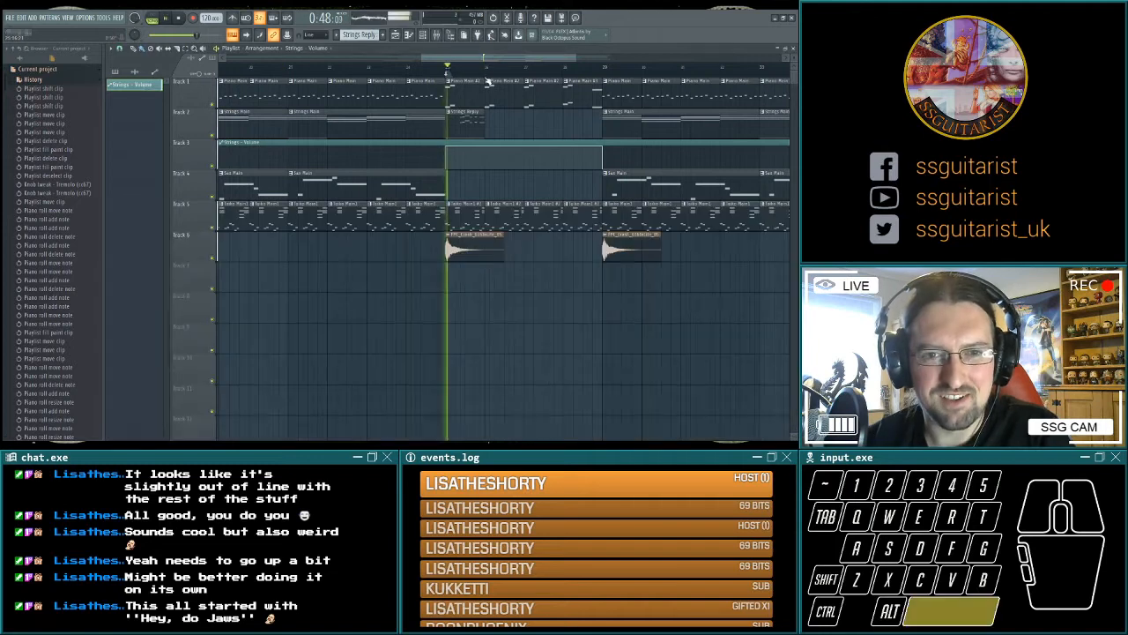
key("space")
Extend the Strings Reply pattern with further phrases on the Strings channel, auditioning the break from bar 25.
key("F6")
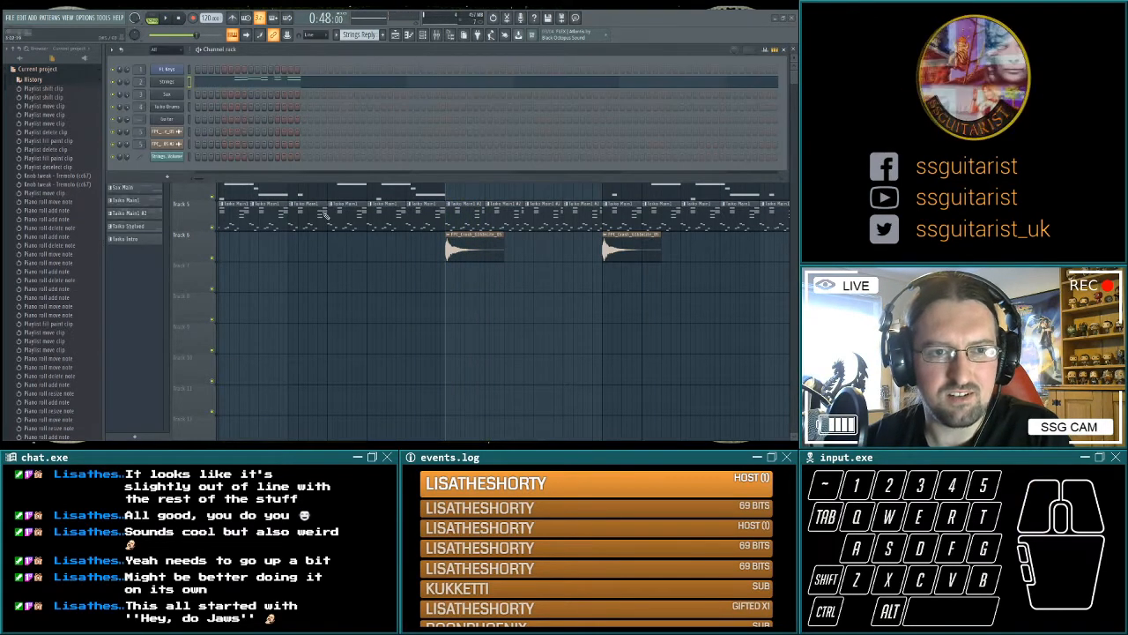
key("space")
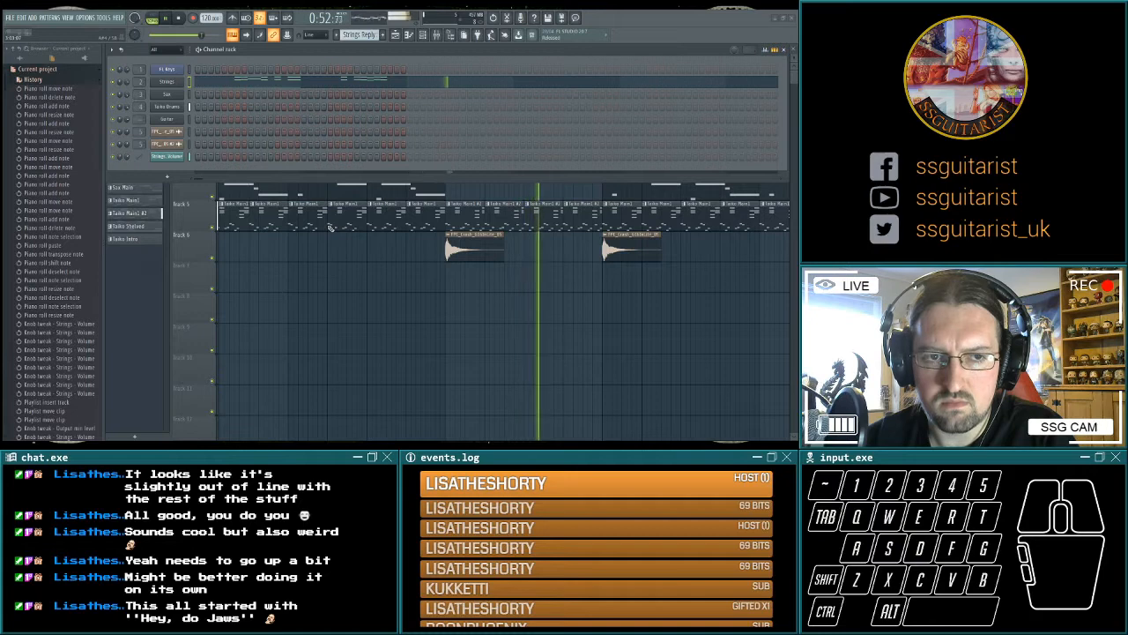
key("ctrl+alt+z")
key("ctrl+alt+z")
key("ctrl+alt+z")
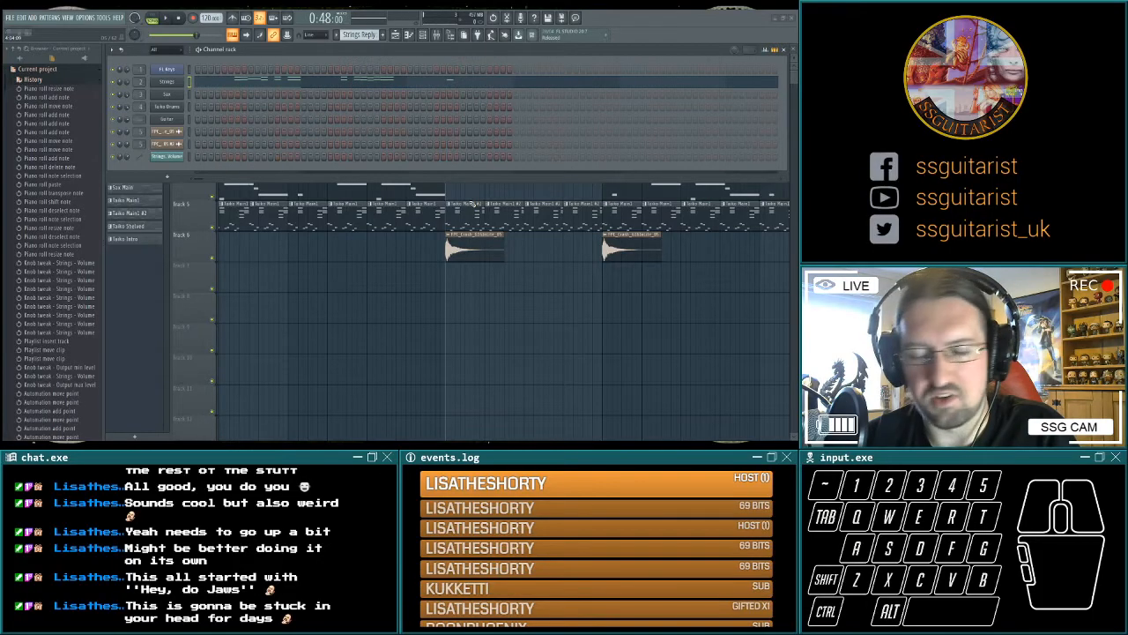
key("space")
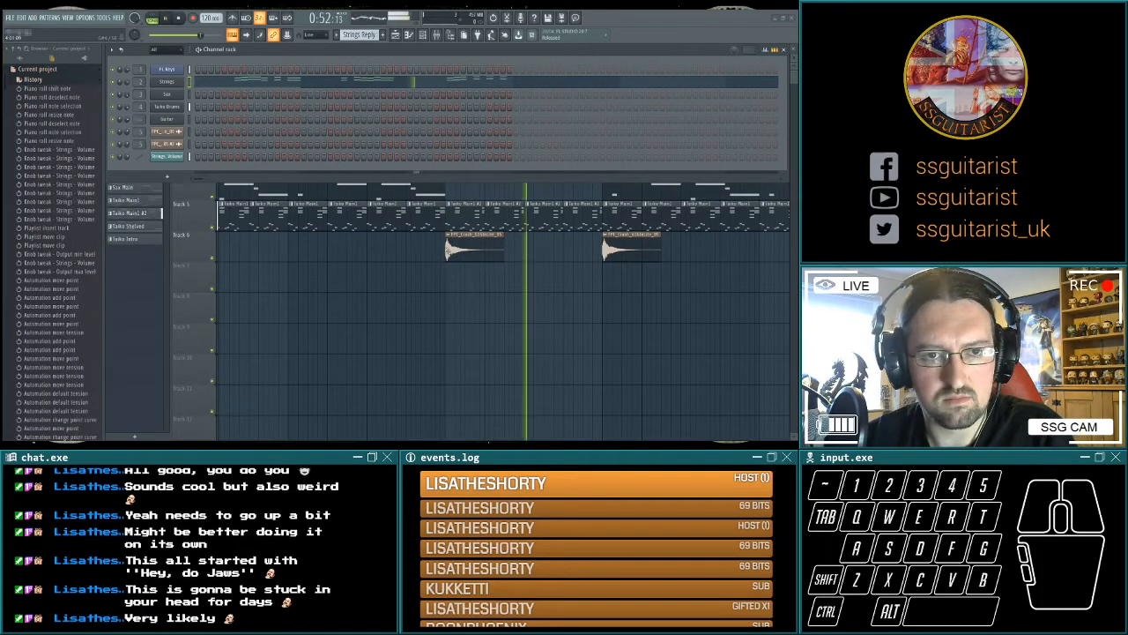
key("space")
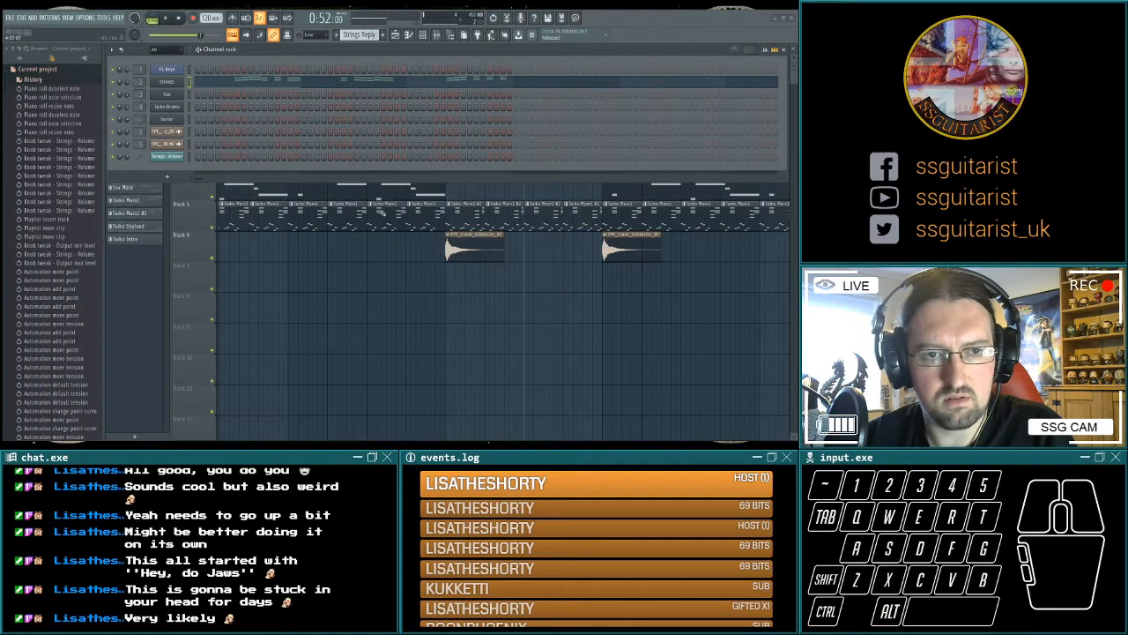
Try out a closing phrase live on the Strings channel and complete the Strings Reply up to bar 29, playing it back.
key("r")
key("t")
key("2")
key("t")
key("r")
key("e")
key("q")
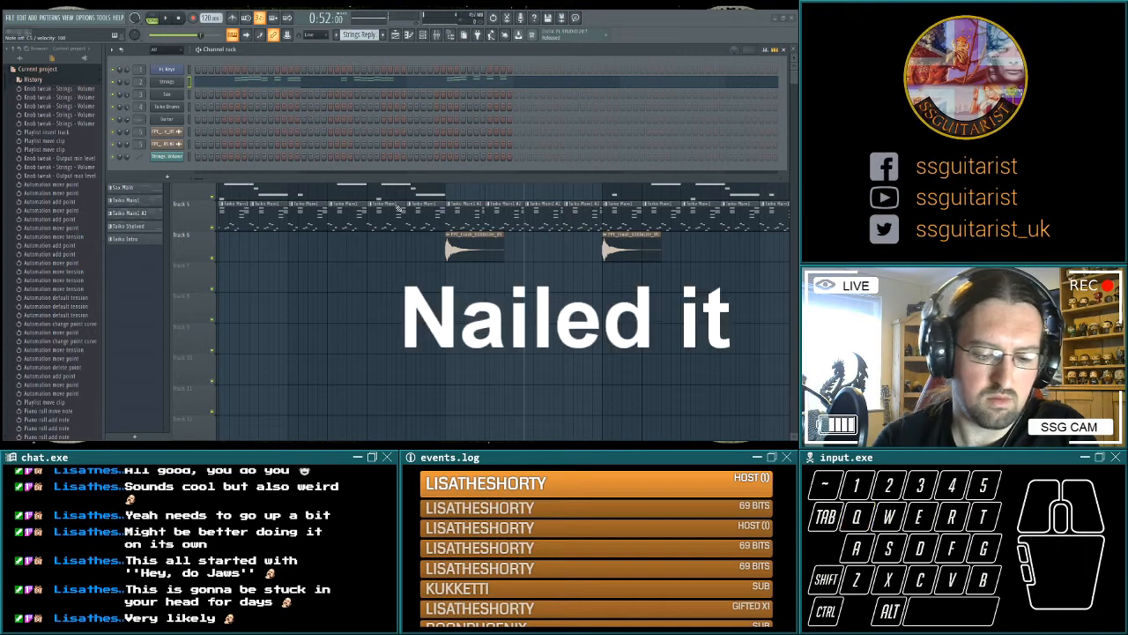
key("space")
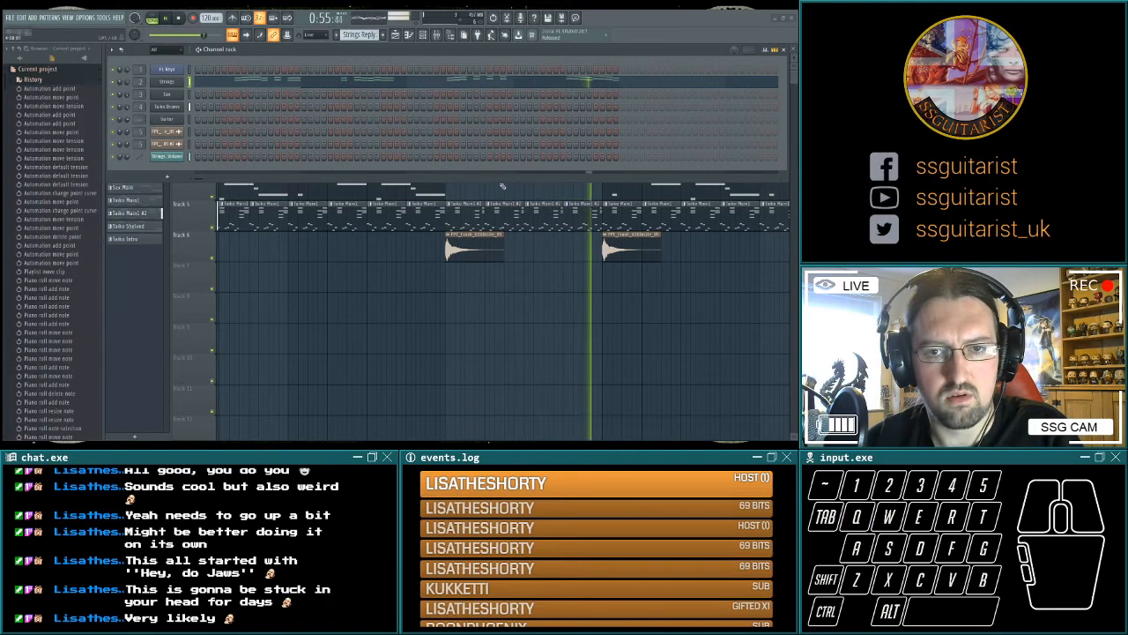
left_click(178, 18)
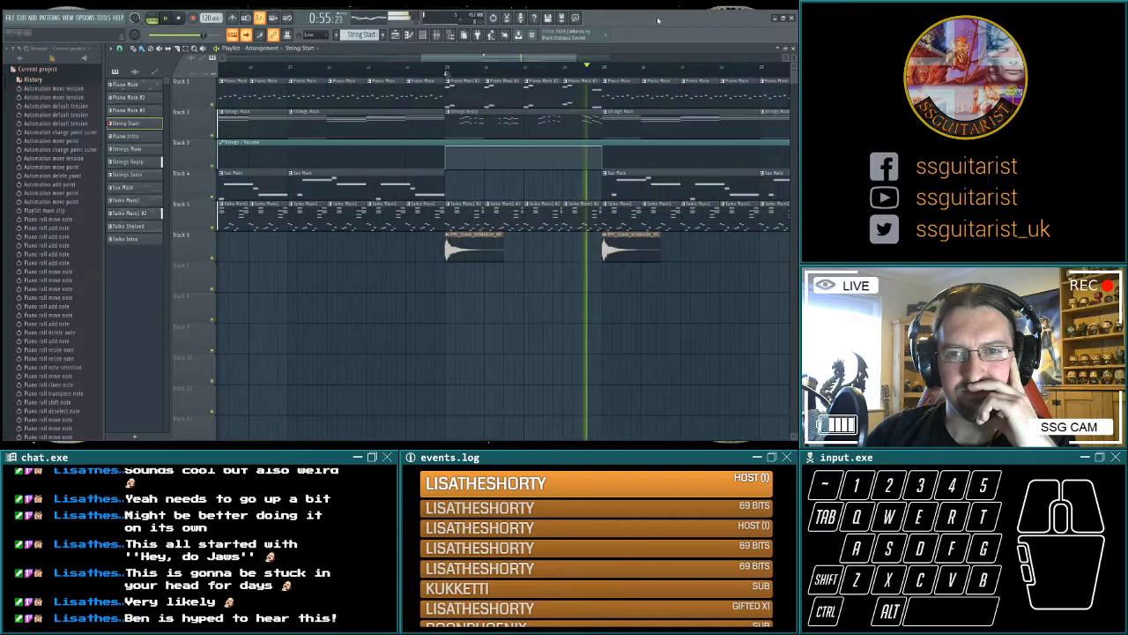
key("space")
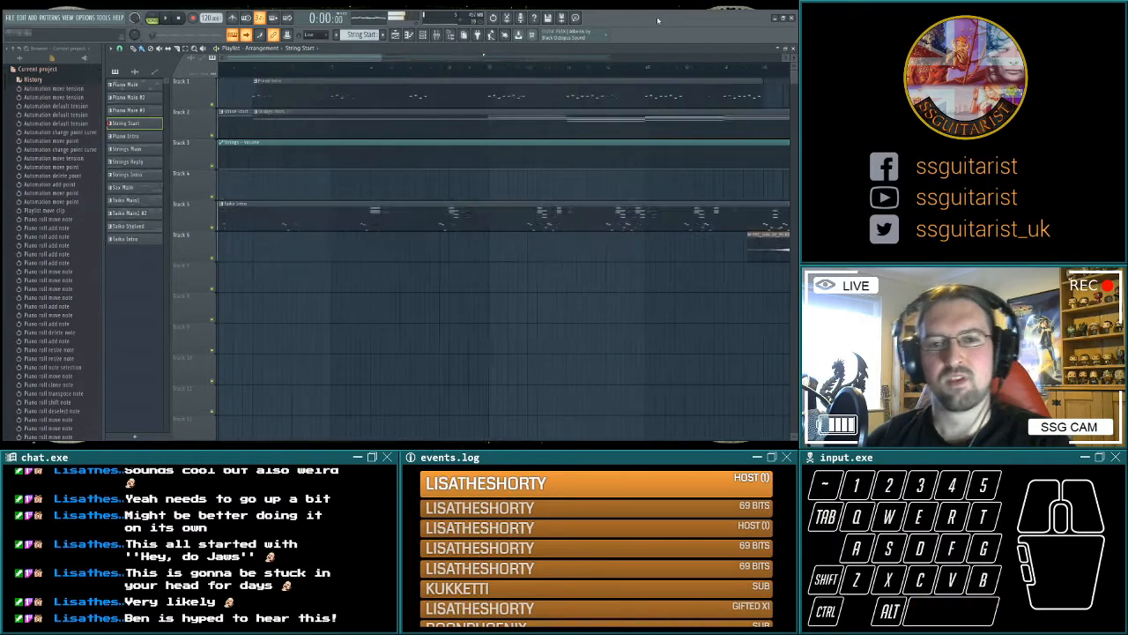
Move all clips from bar 29 onward to bar 33 and extend the raised Strings volume automation to bar 33.
left_click_drag(652, 297, 380, 328)
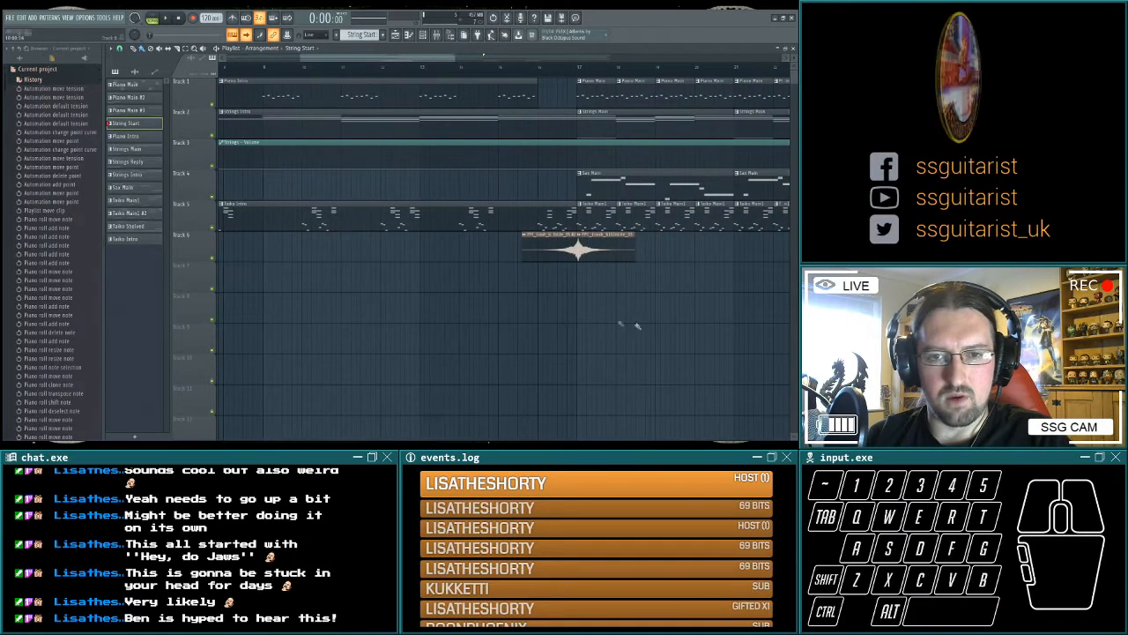
left_click_drag(603, 320, 395, 338)
left_click_drag(507, 336, 388, 339)
left_click_drag(624, 333, 521, 332)
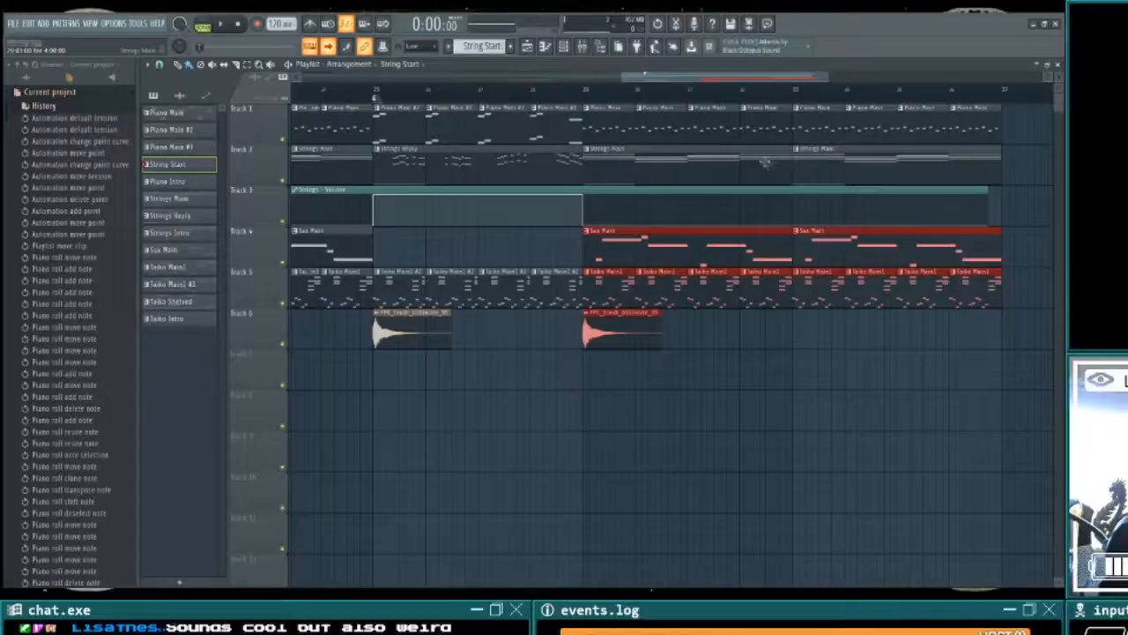
left_click_drag(1022, 183, 829, 109)
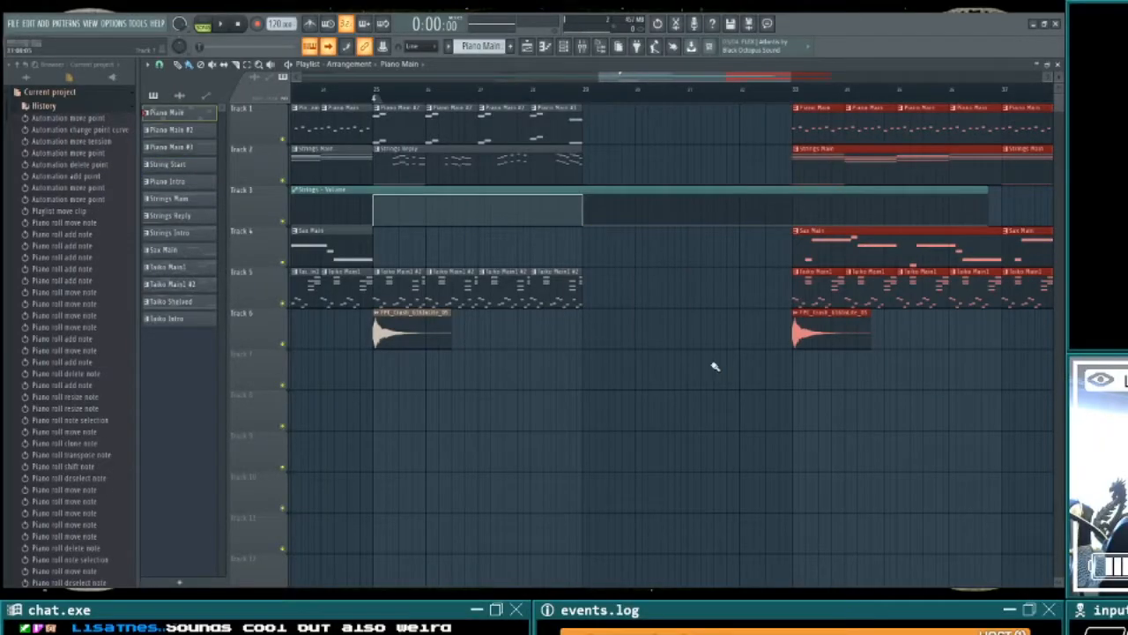
left_click_drag(583, 196, 743, 197)
Duplicate the piano, Strings Reply, taiko and crash clips of the break at bars 25 to 29 into bars 29 to 33.
left_click_drag(632, 182, 404, 118)
left_click_drag(638, 389, 388, 280)
key("ctrl+b")
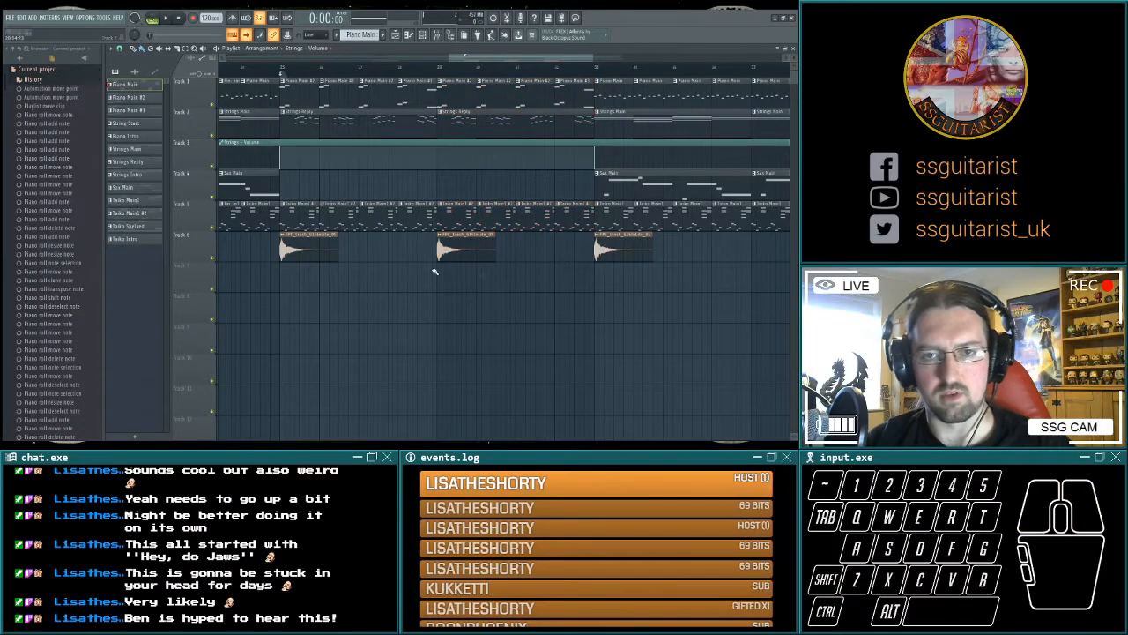
Play through the doubled break between bars 25 and 33 to hear how the repeat works.
left_click_drag(397, 353, 536, 372)
key("space")
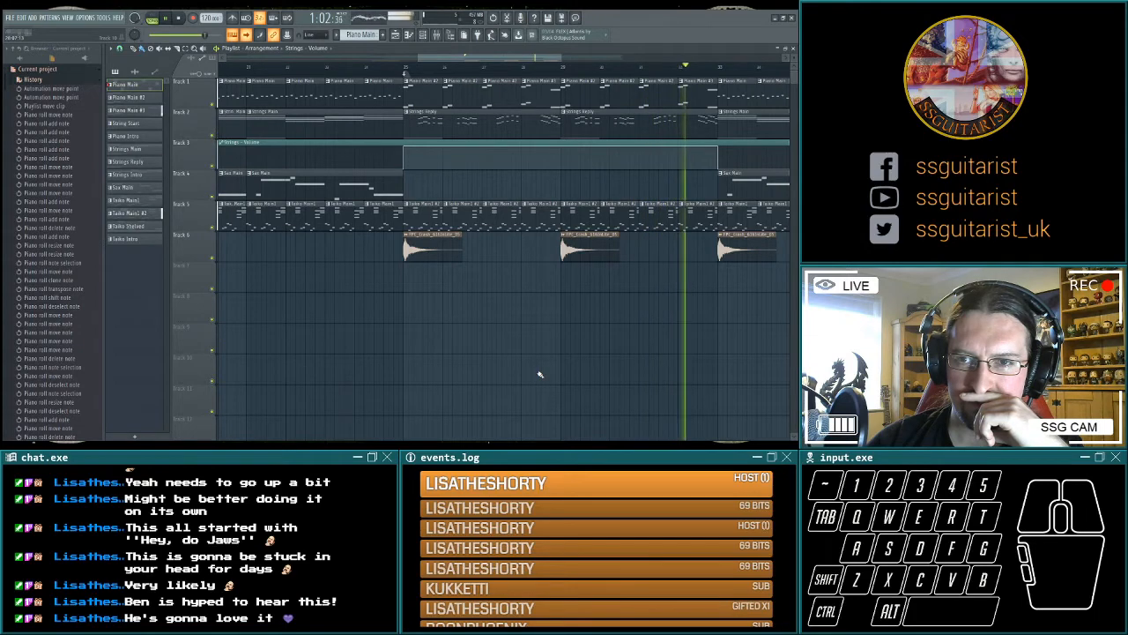
key("space")
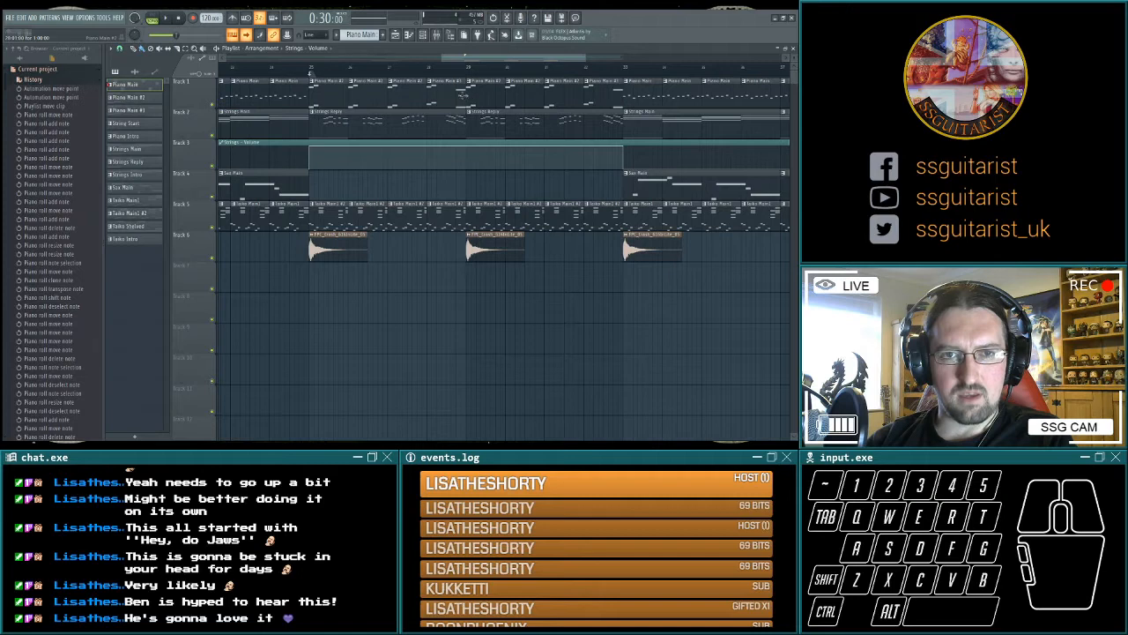
Select the last piano clip before bar 33, and play the end of the arrangement from about 1:19.
left_click(459, 97)
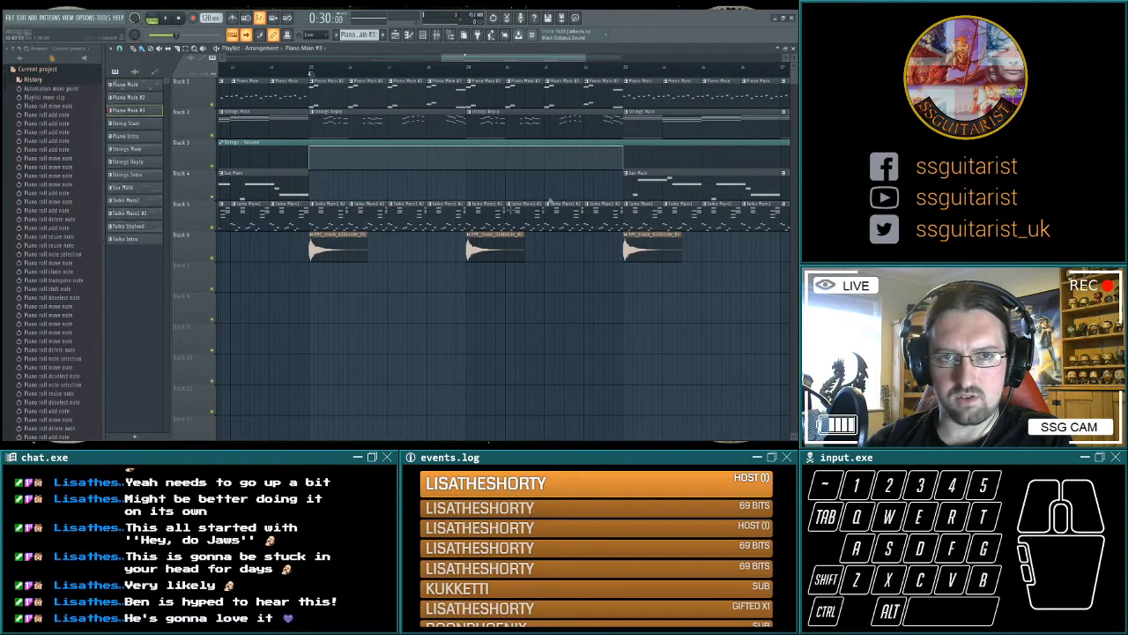
left_click(596, 93)
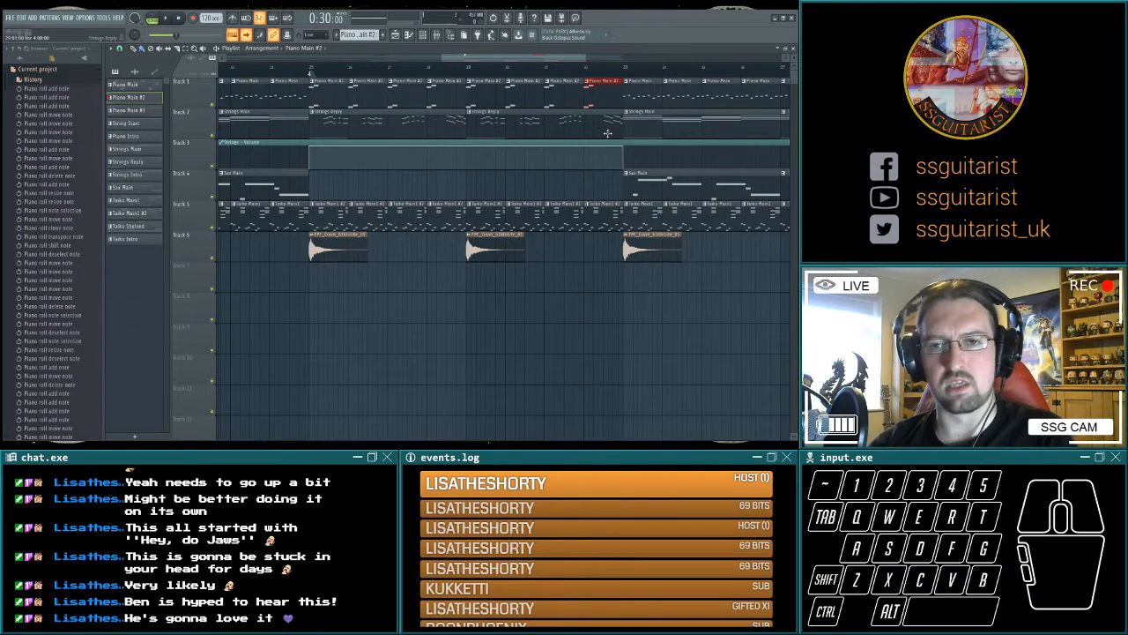
key("space")
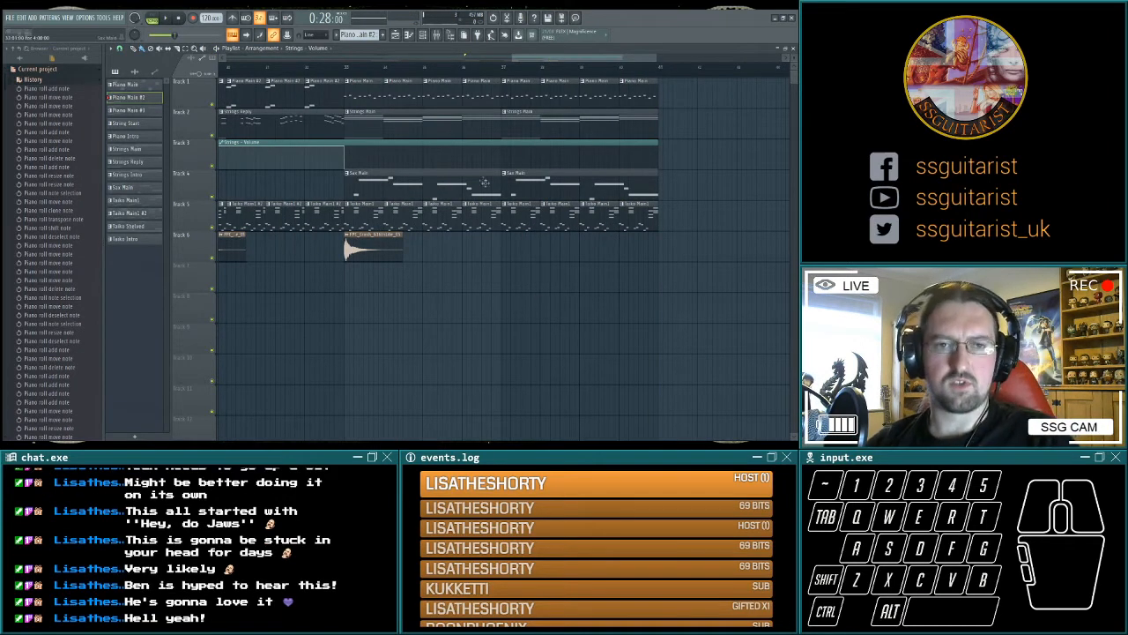
left_click(654, 67)
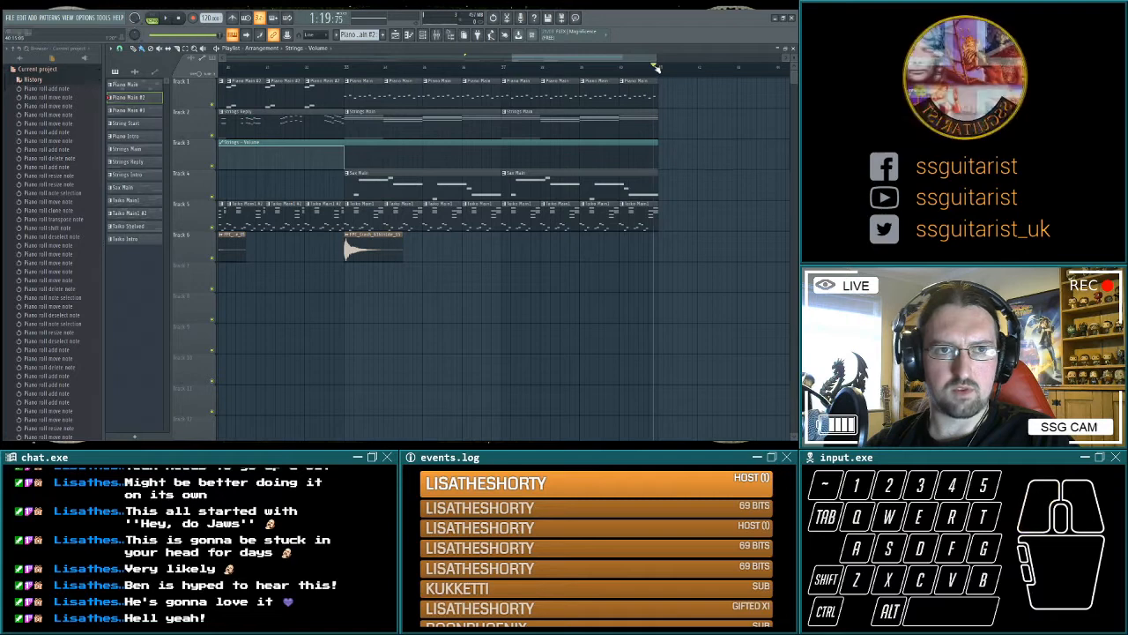
key("space")
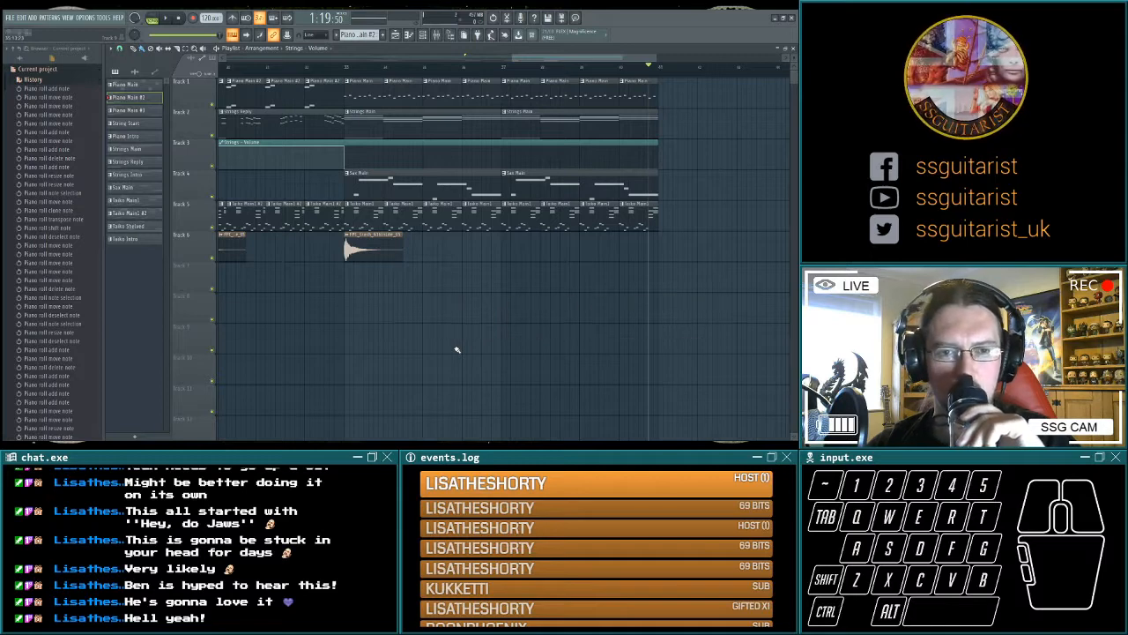
key("F9")
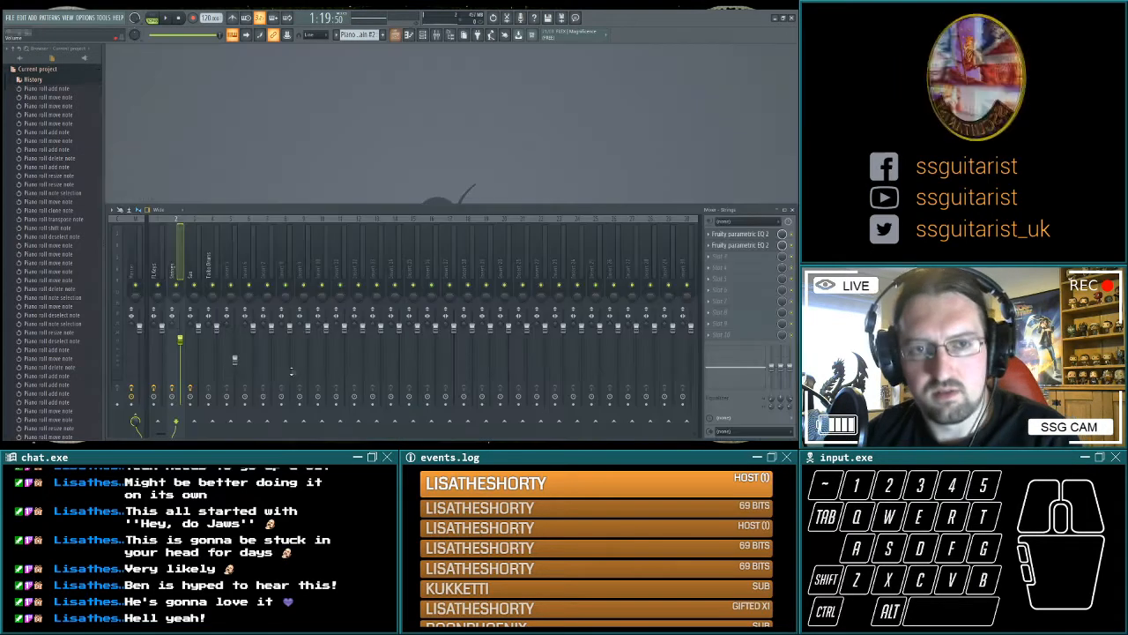
key("F5")
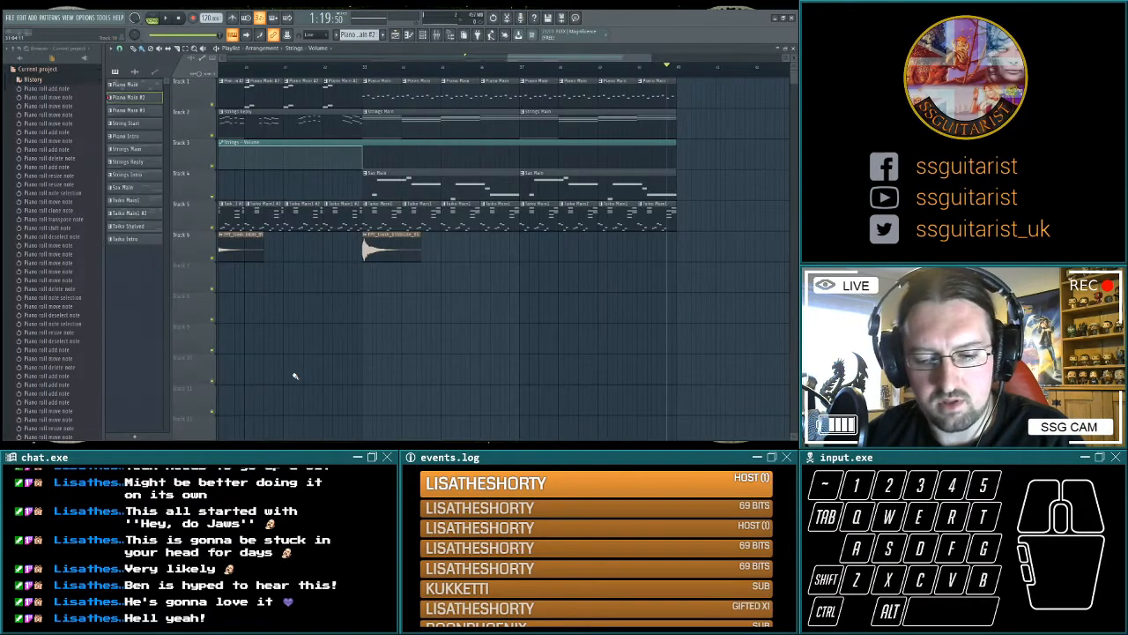
key("F9")
key("F9")
Clone the Sax Main pattern as Sax Main #2 and place it on Track 4 at bar 41.
left_click_drag(221, 309, 627, 363)
left_click_drag(485, 362, 348, 368)
left_click_drag(514, 376, 390, 366)
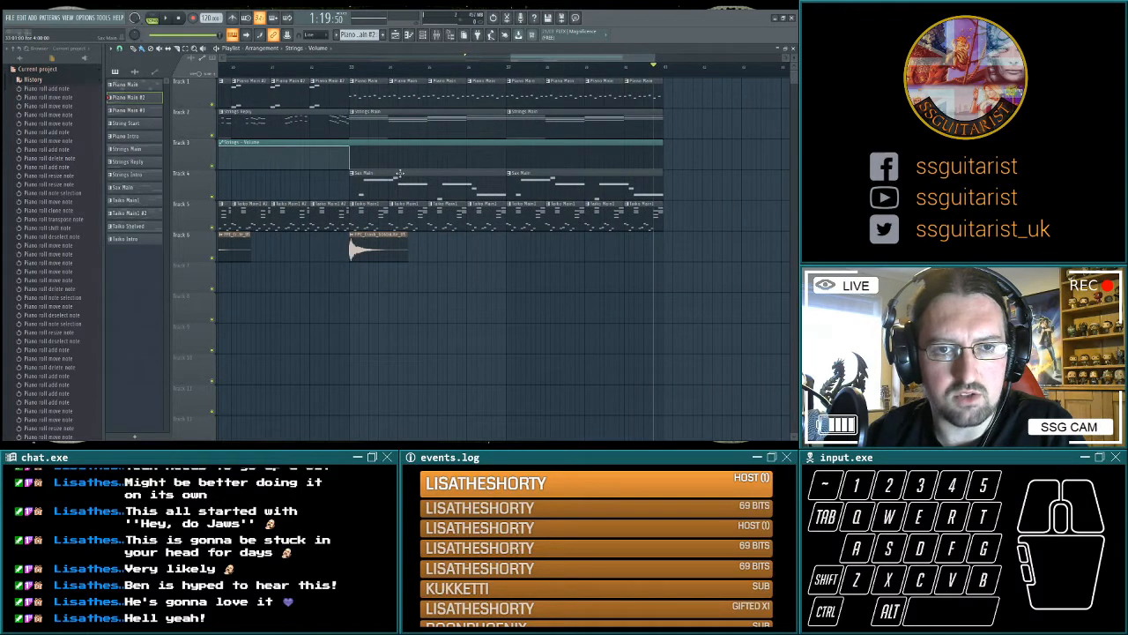
left_click_drag(399, 174, 326, 236)
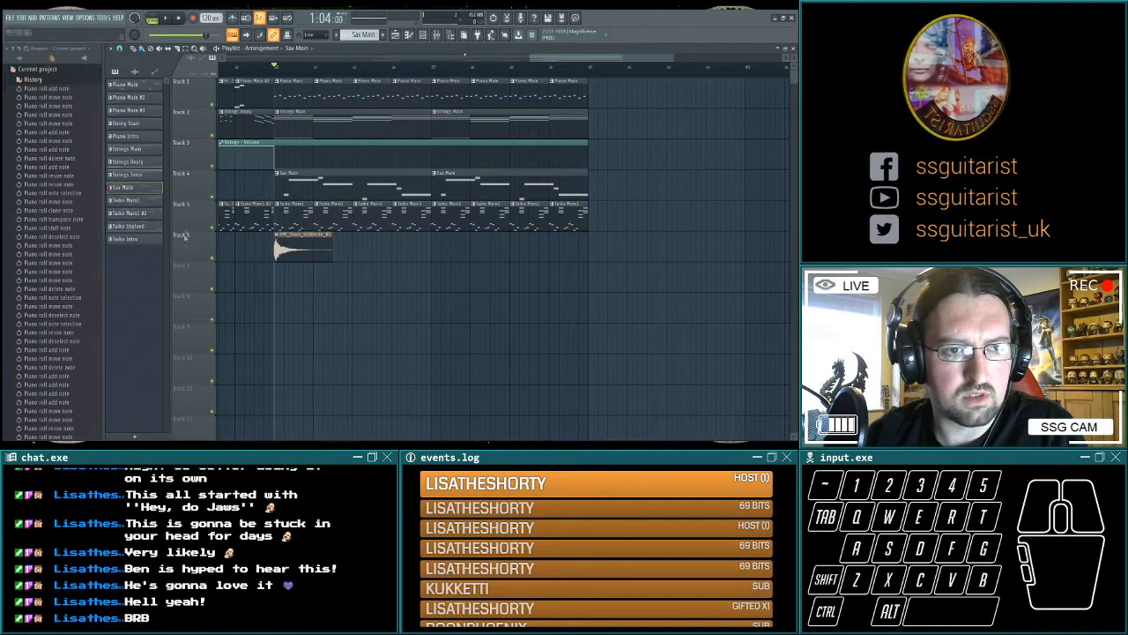
key("ctrl+shift+c")
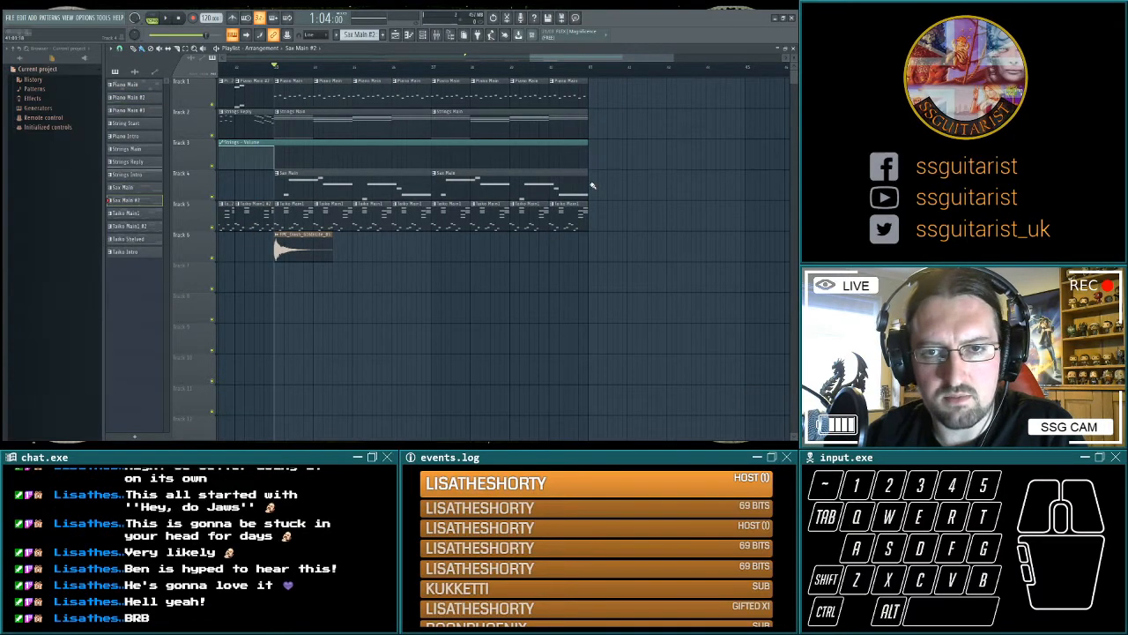
left_click(592, 185)
Play the section from bar 41 to hear the Sax Main #2 melody with the piano, strings and taiko.
key("space")
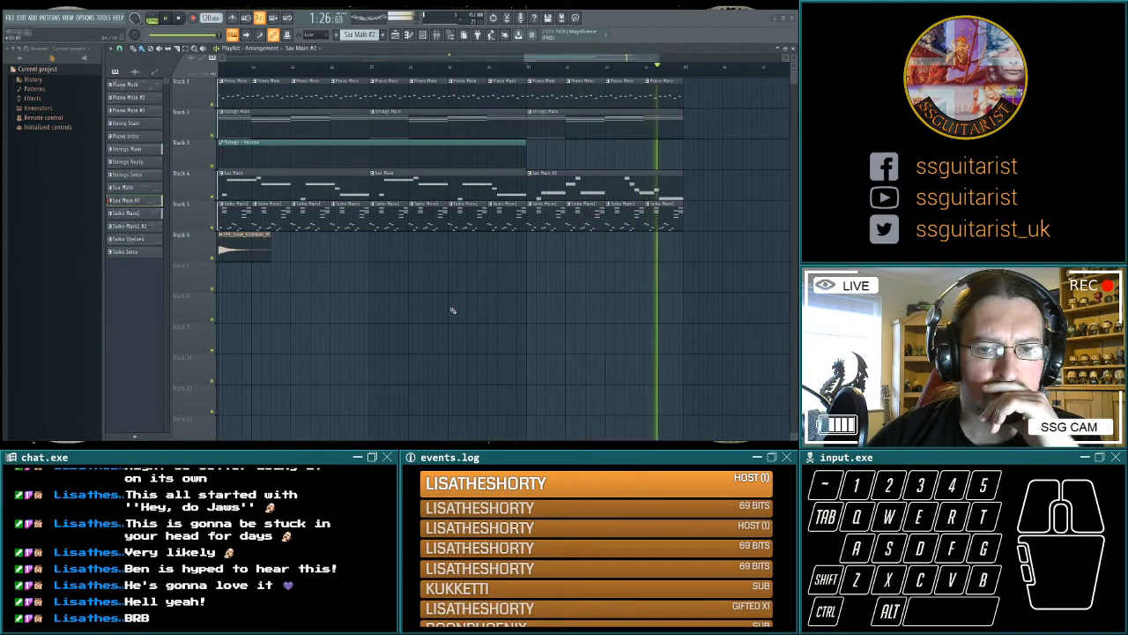
key("space")
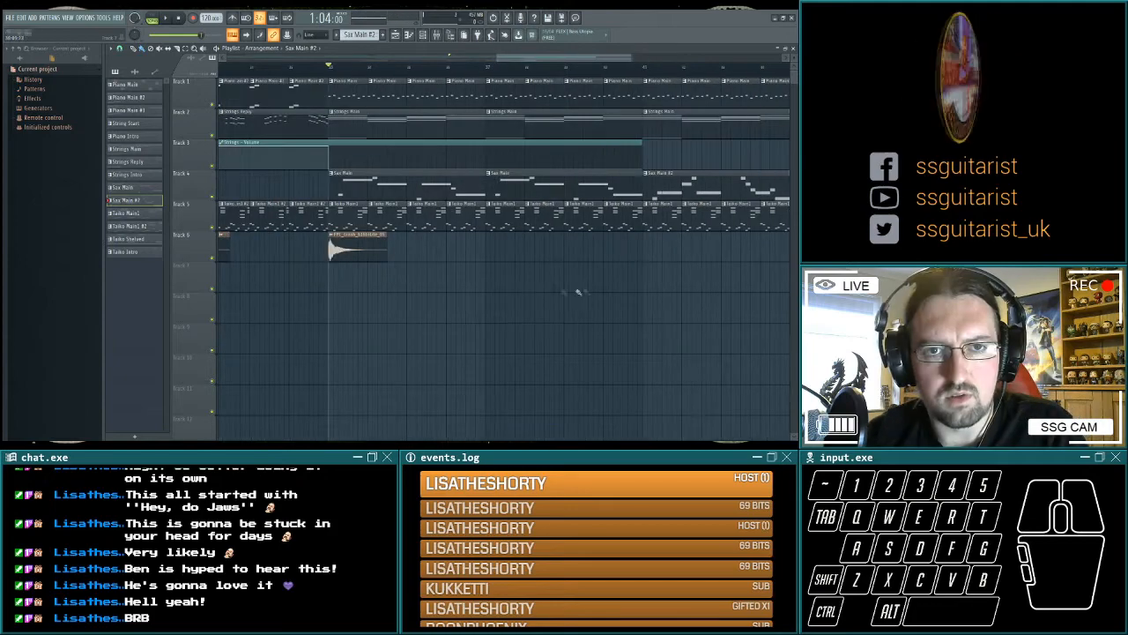
Clone Sax Main #2 as Sax Main #3 and fill bars 45 to 49 with a sax clip plus copies of the piano, strings and taiko clips.
left_click_drag(578, 290, 481, 297)
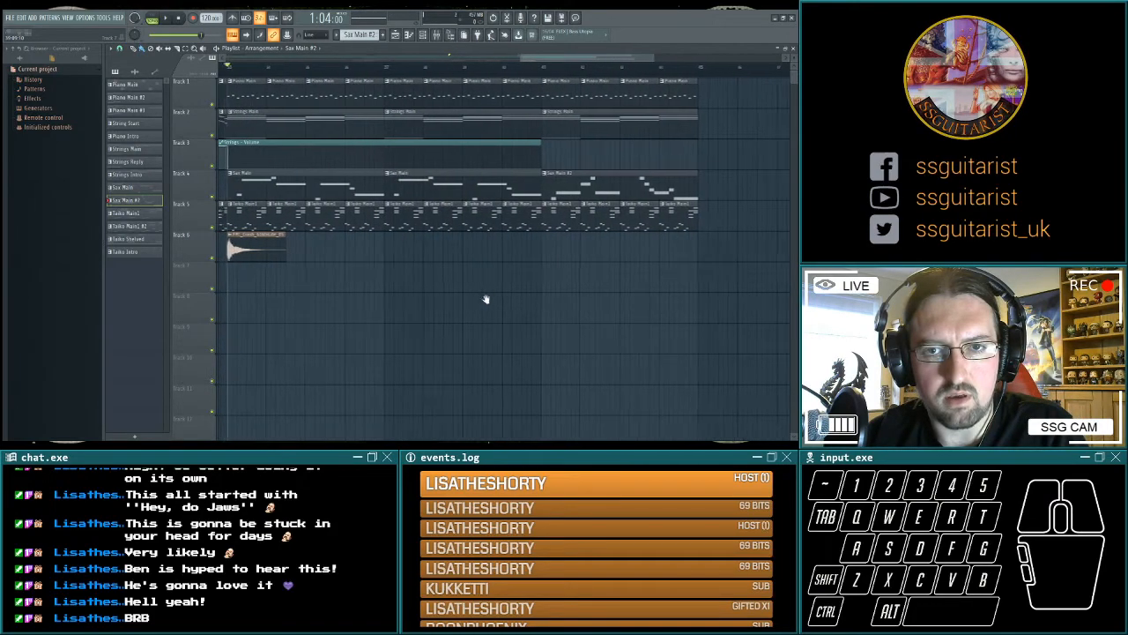
scroll(211, 260, "down", 2)
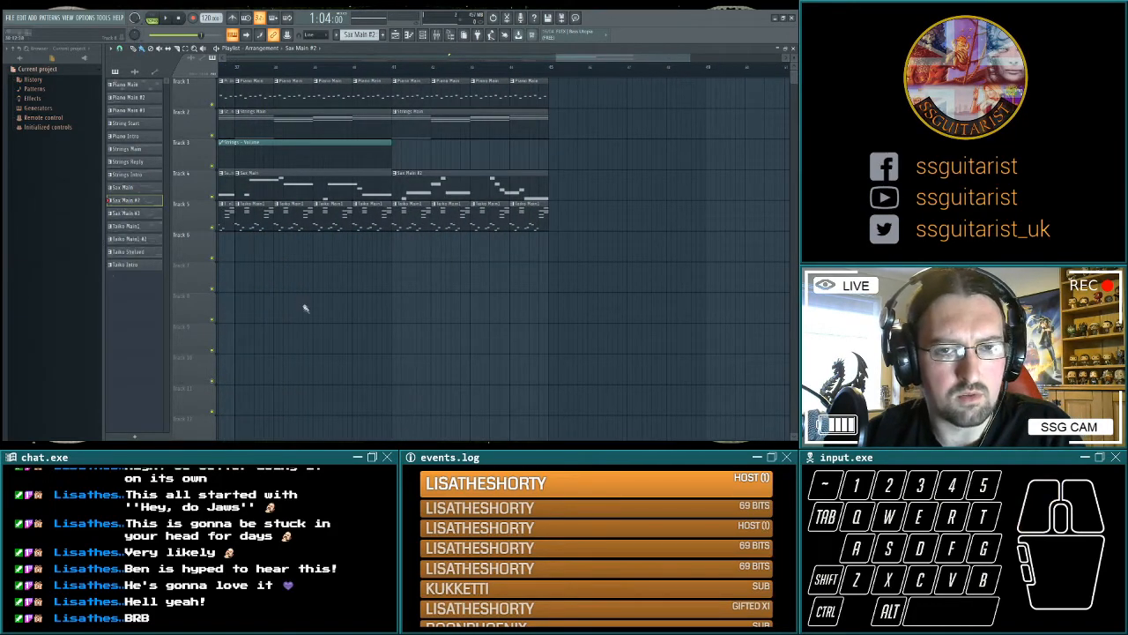
left_click(562, 188)
left_click_drag(587, 290, 491, 232)
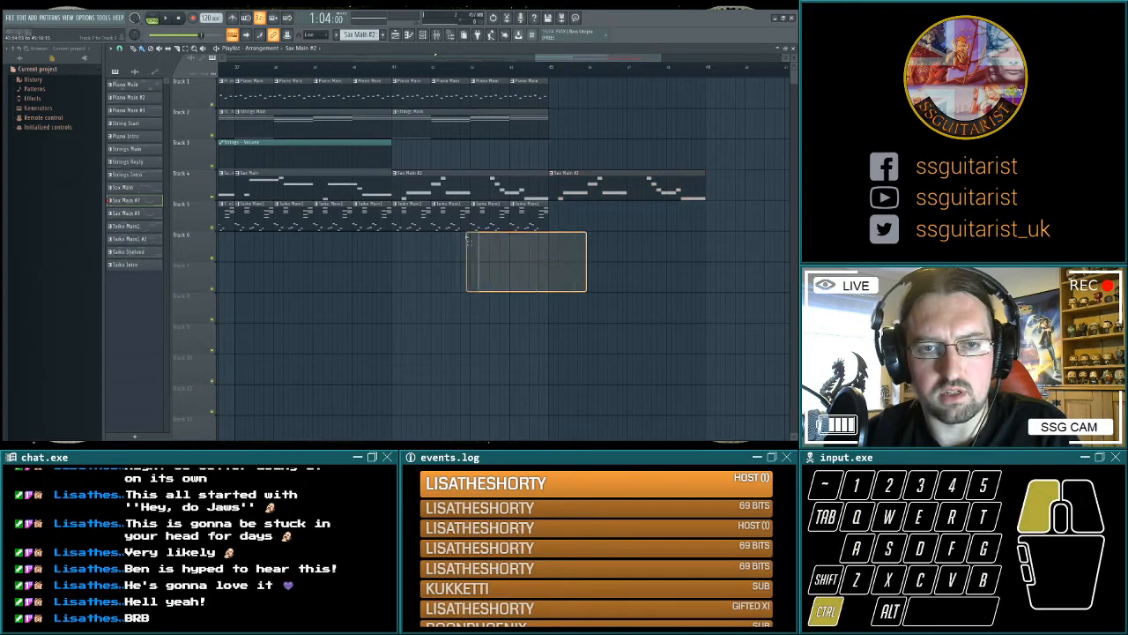
Play bars 45 to 49 repeatedly to check the Sax Main #3 melody against the backing.
key("space")
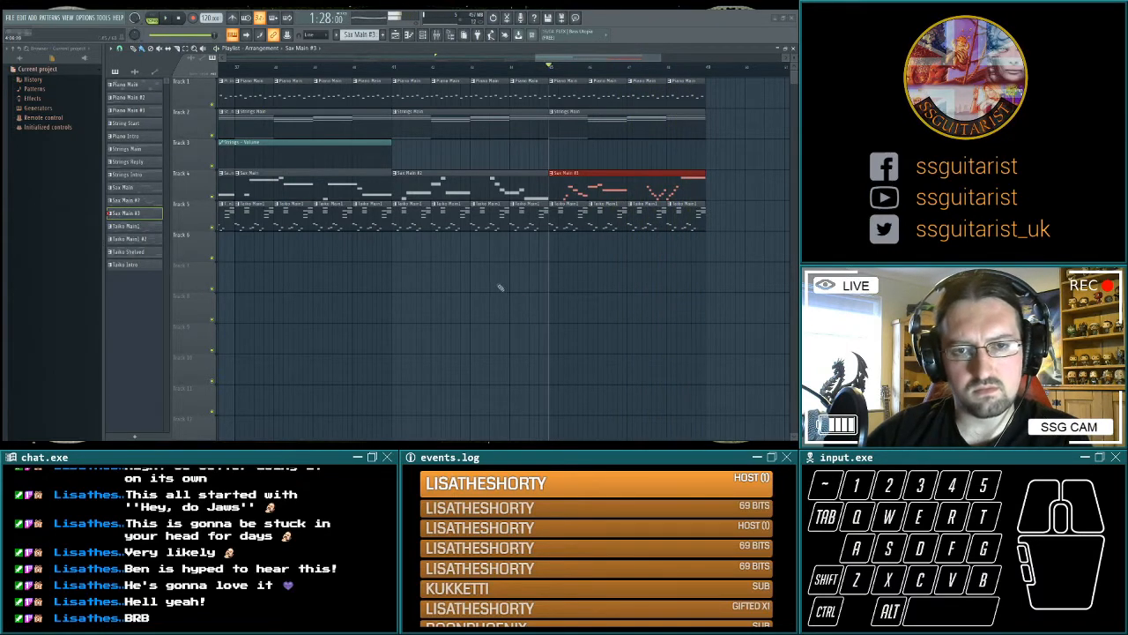
key("space")
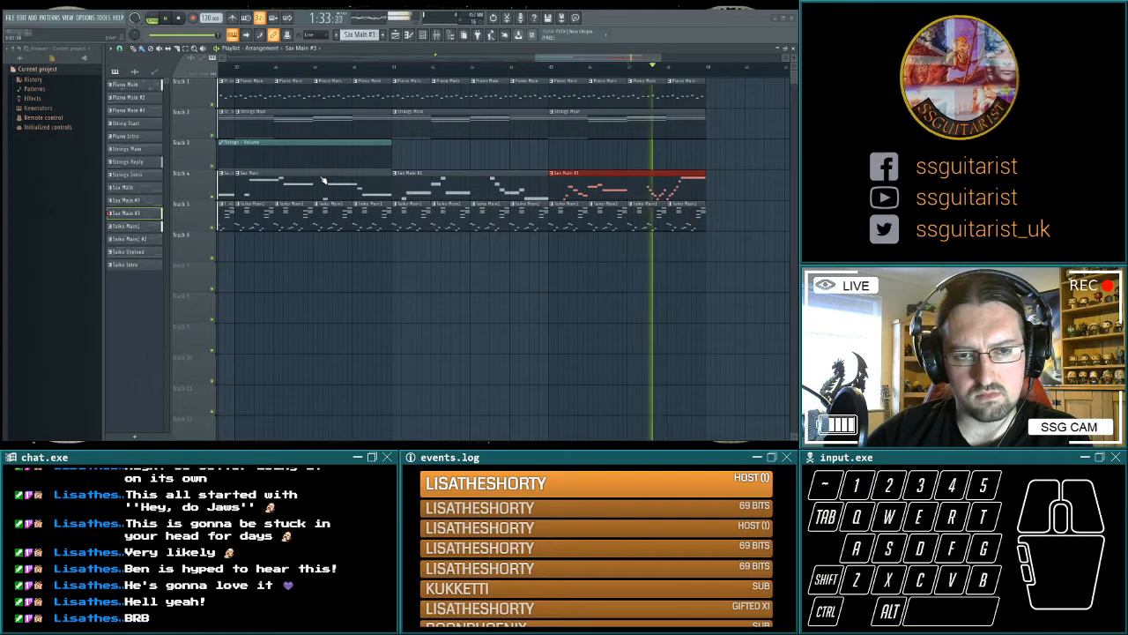
key("space")
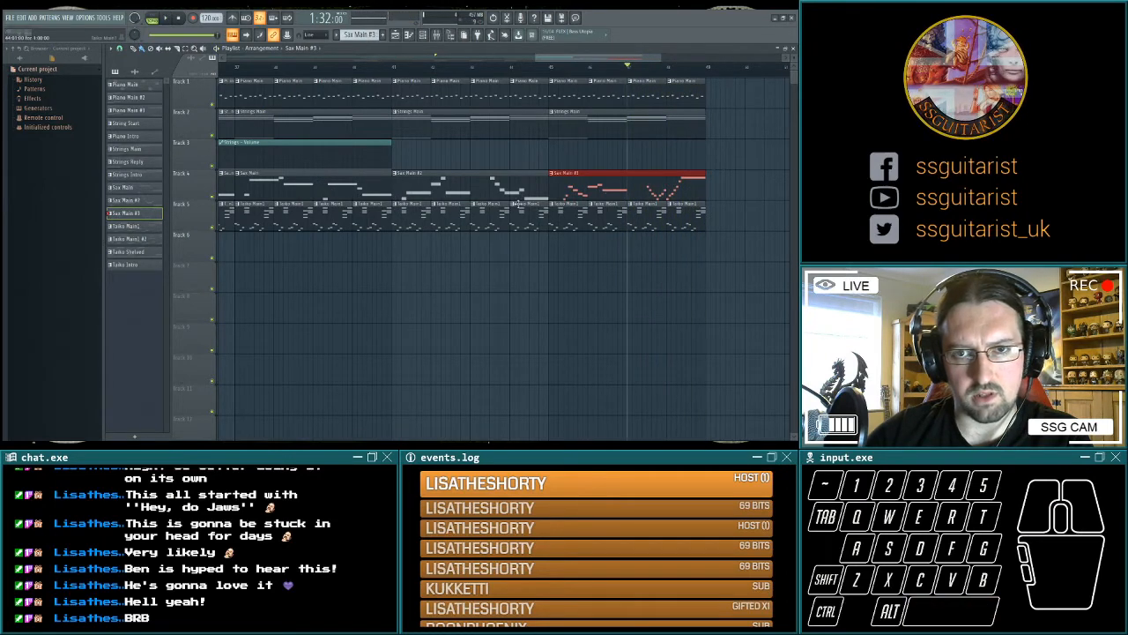
key("space")
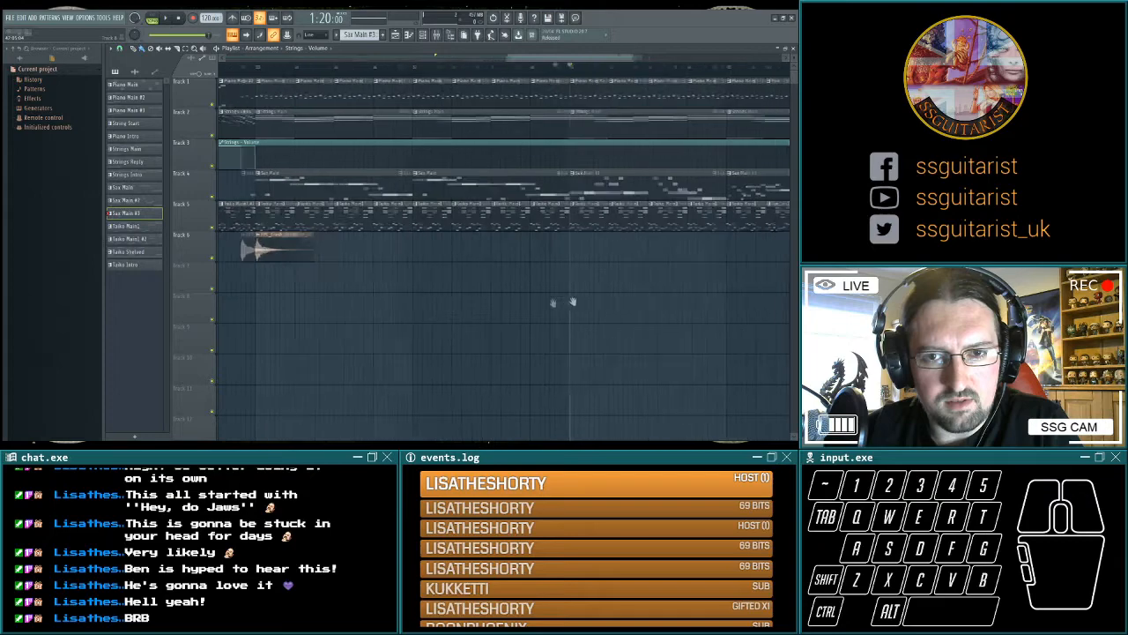
scroll(572, 302, "up", 5)
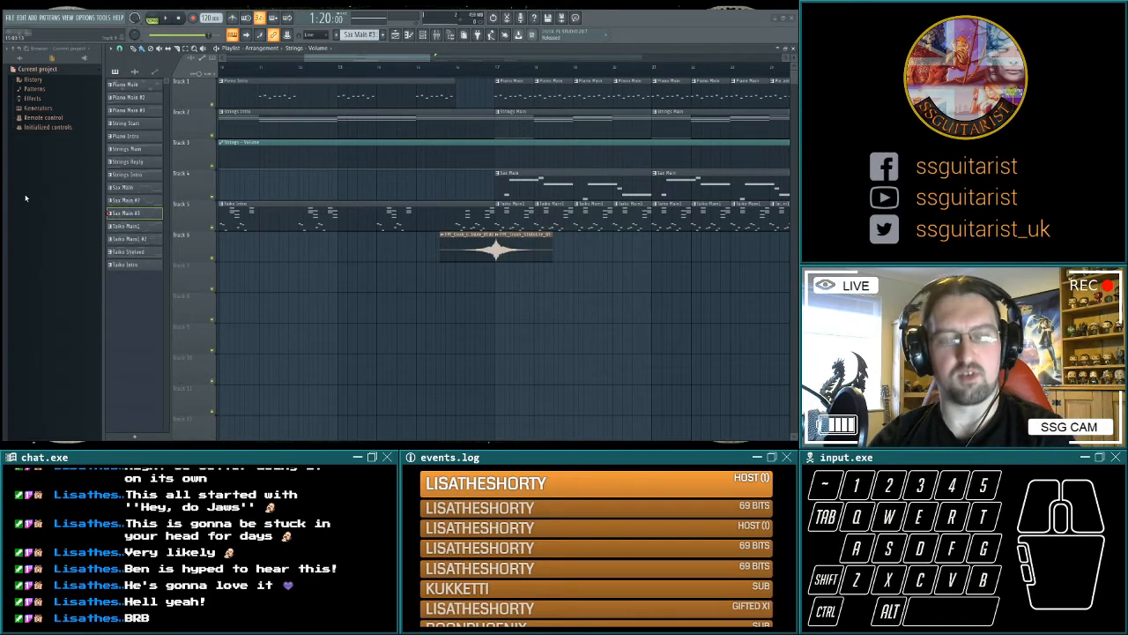
Play the break from bar 25 at 0:48 and select the Strings Reply pattern from its first clip.
key("space")
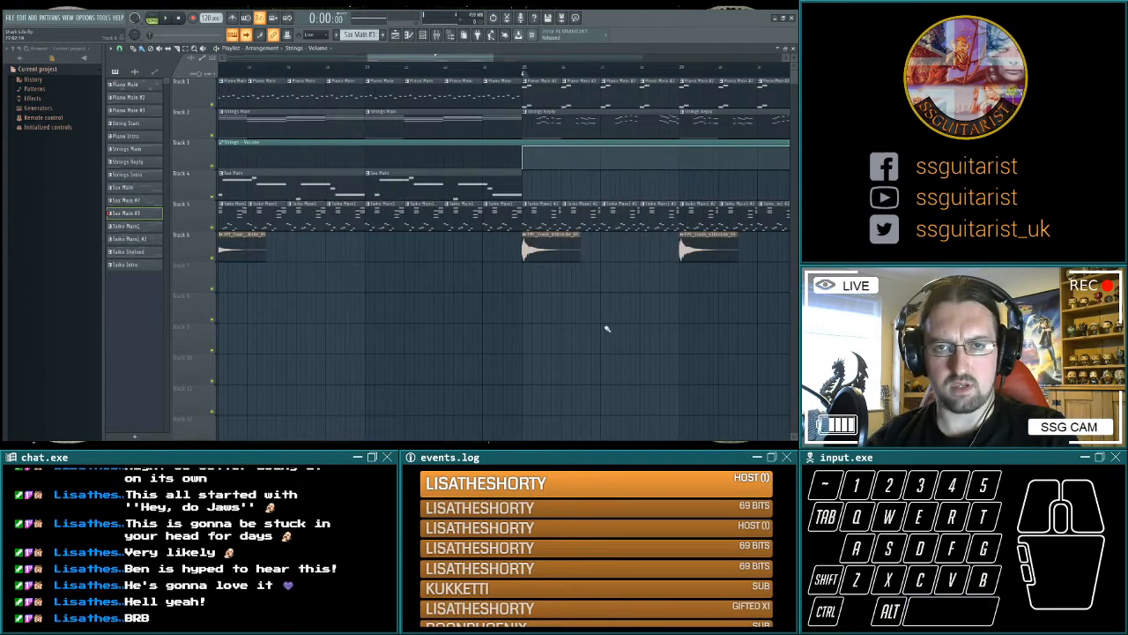
scroll(564, 326, "right", 3)
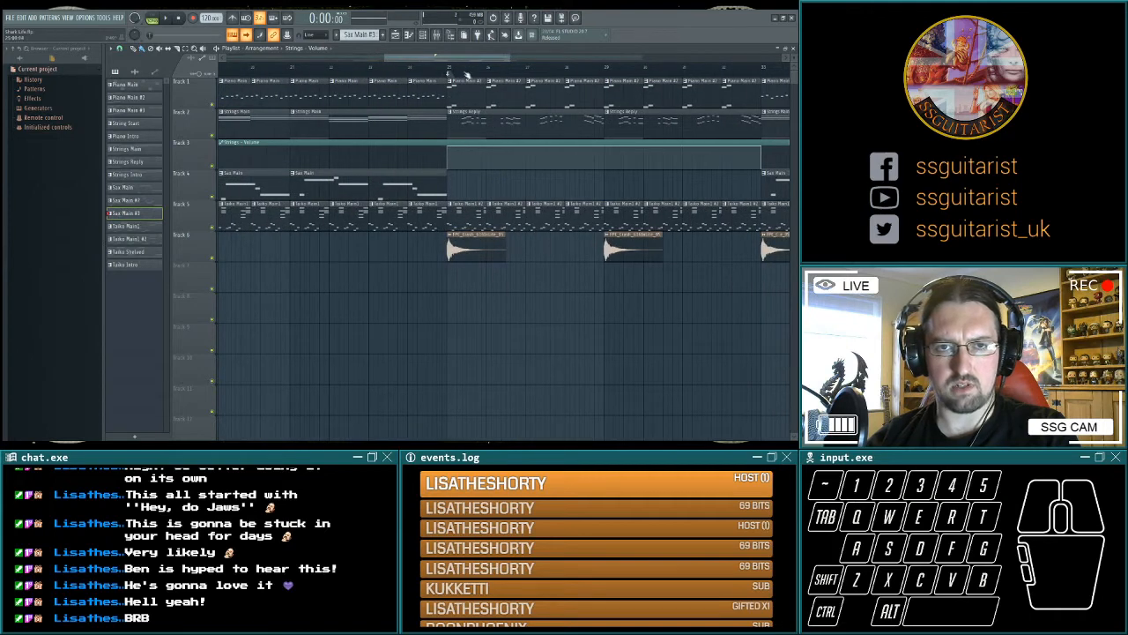
key("space")
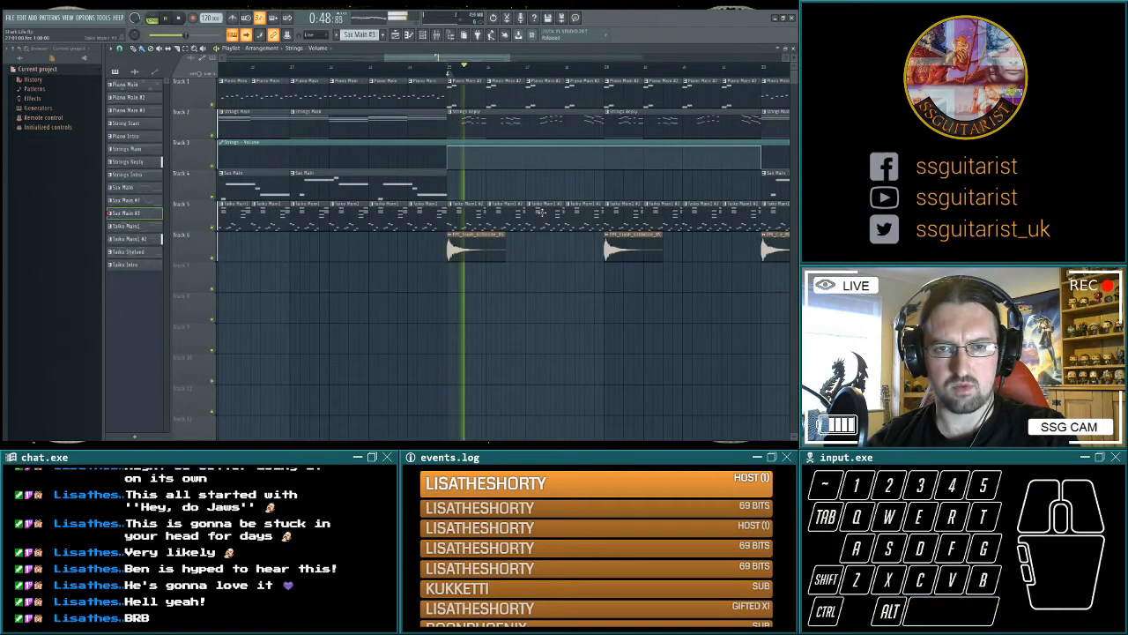
key("space")
left_click(505, 122)
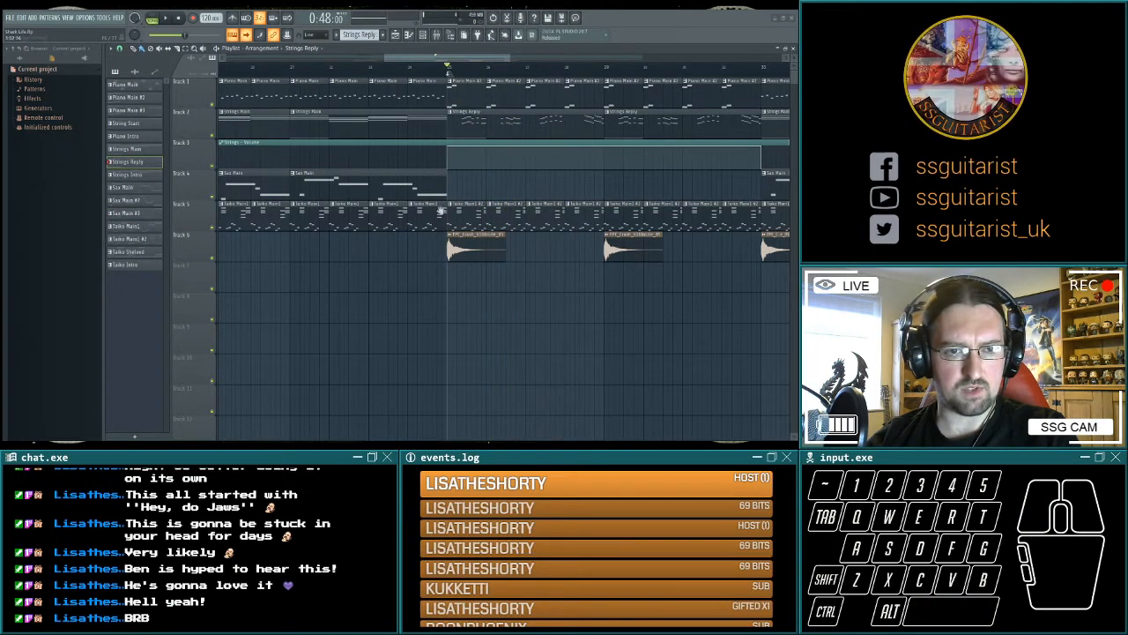
key("space")
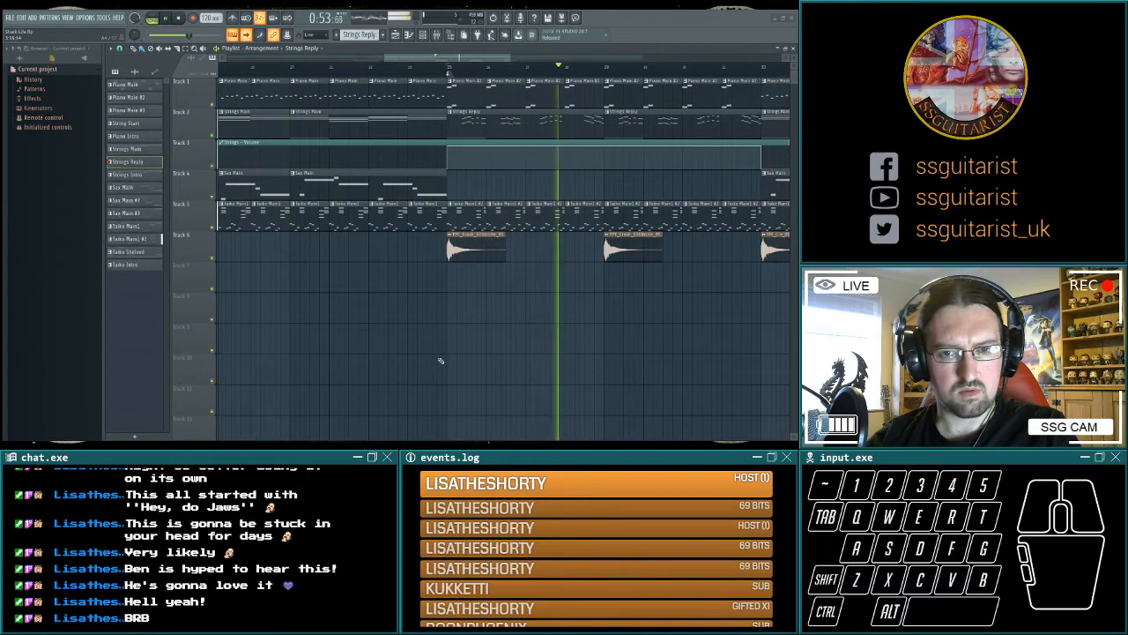
key("space")
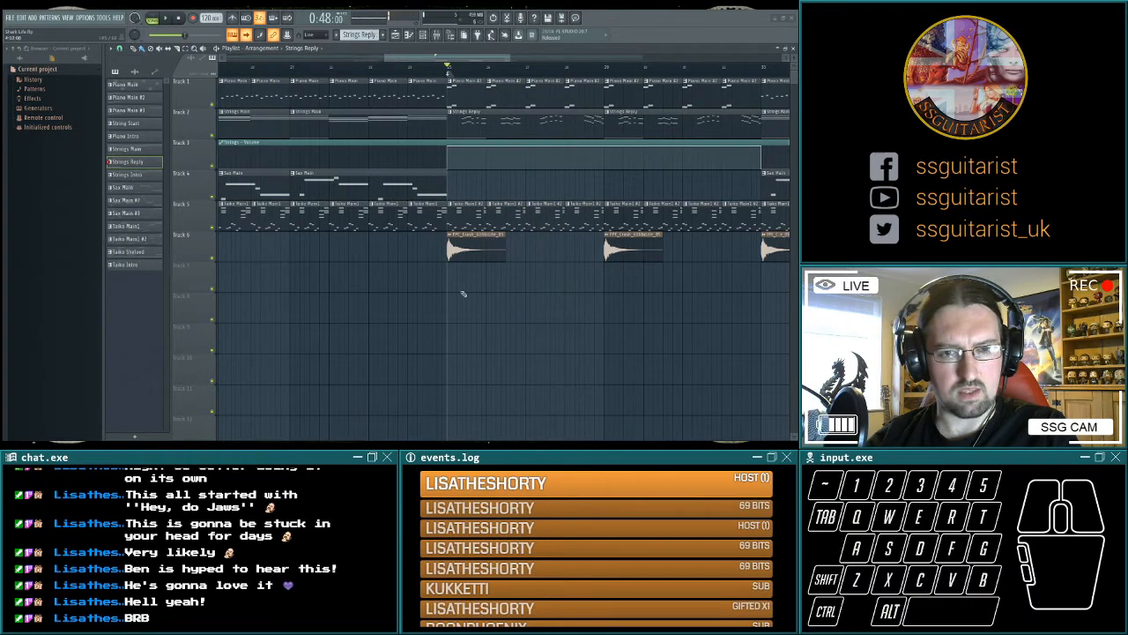
Look over the arrangement from the break at bar 25 to the last sax clip ending at bar 49.
scroll(489, 345, "right", 3)
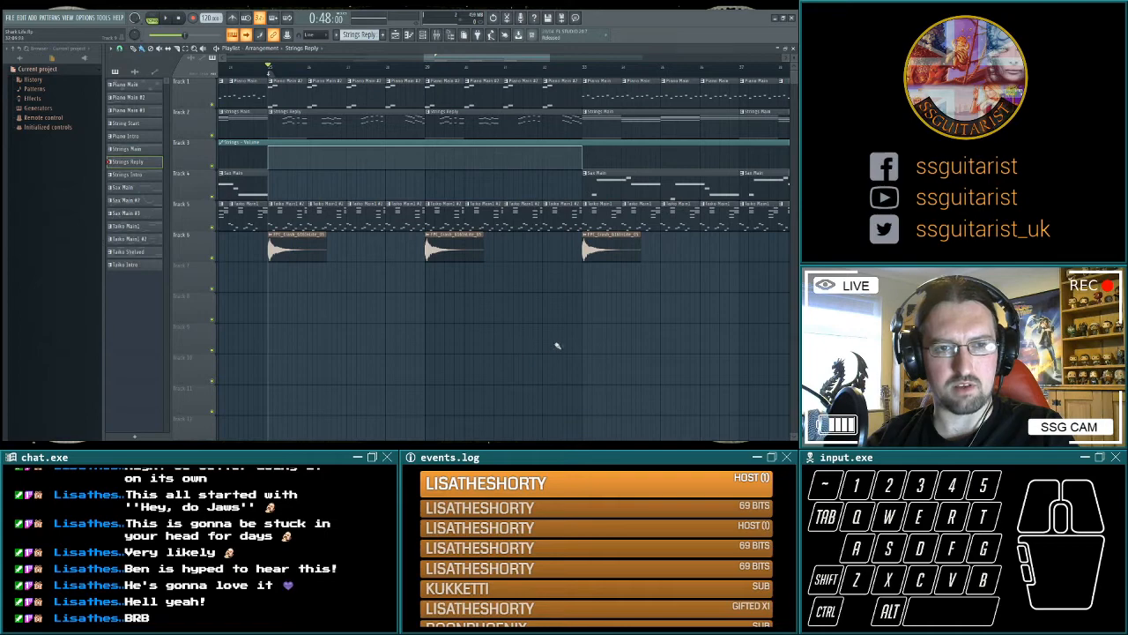
scroll(557, 346, "right", 4)
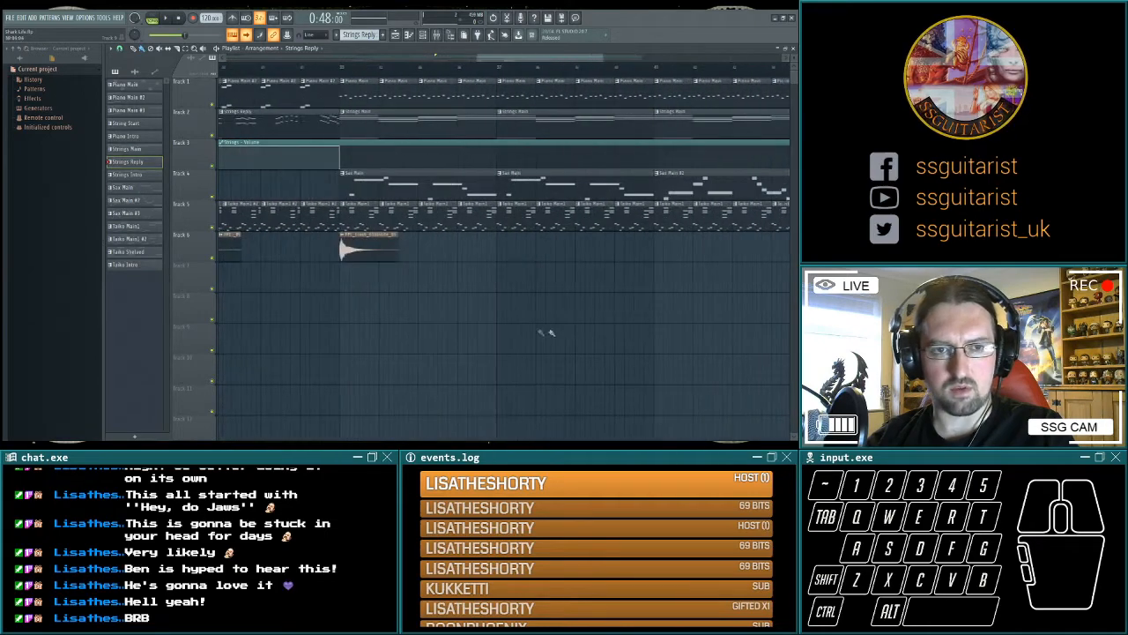
scroll(459, 320, "right", 5)
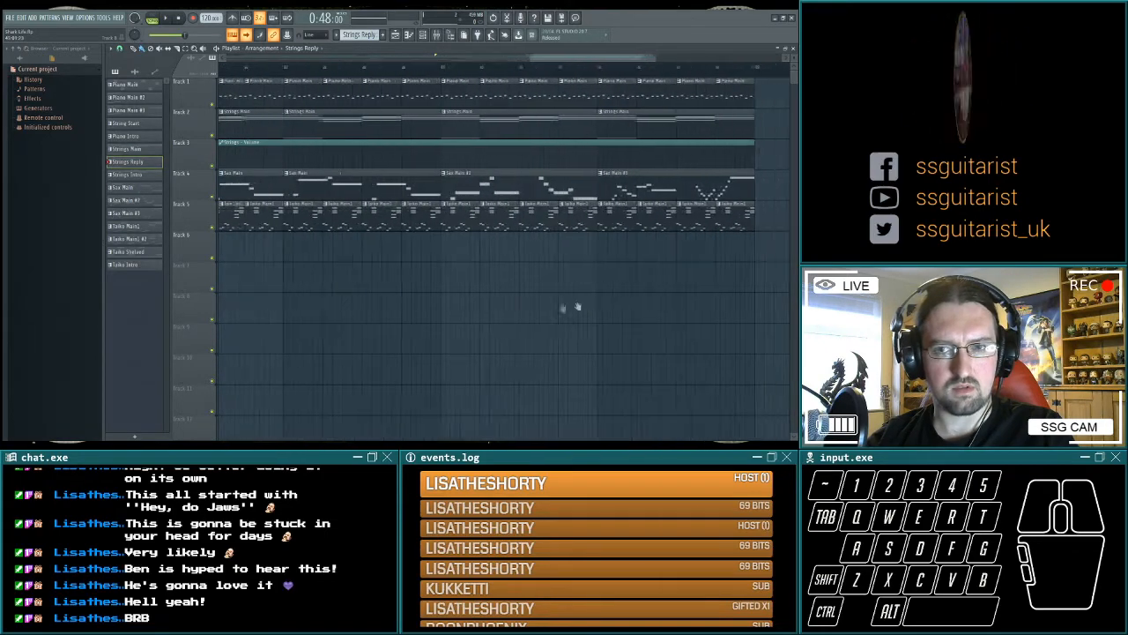
scroll(572, 307, "right", 2)
scroll(410, 314, "left", 2)
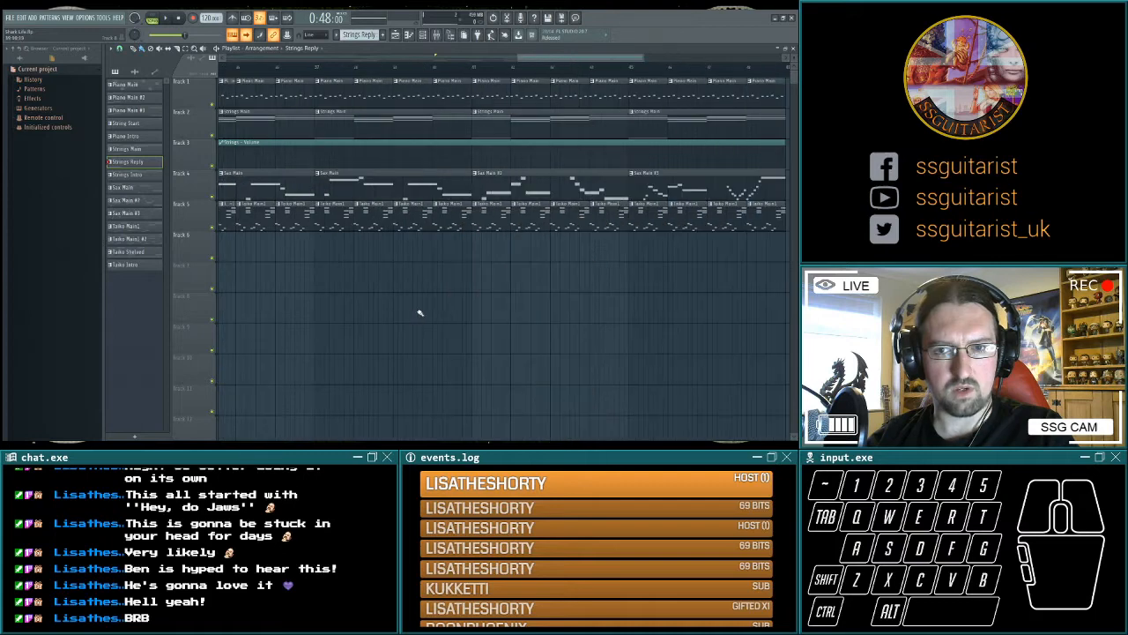
scroll(524, 320, "left", 2)
scroll(458, 320, "right", 4)
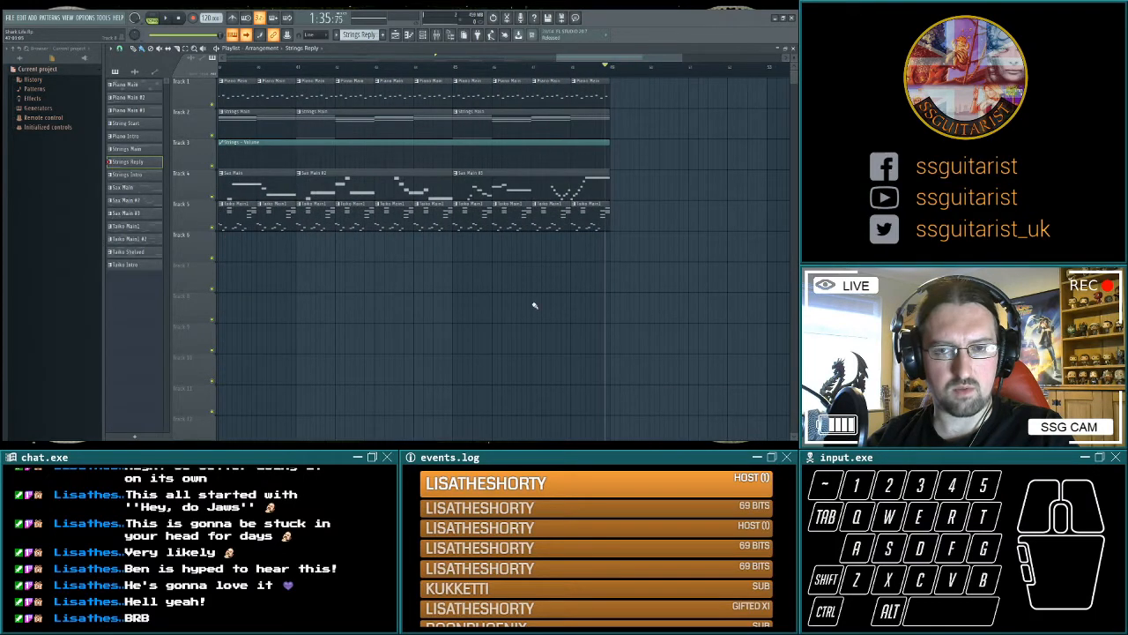
scroll(534, 305, "left", 5)
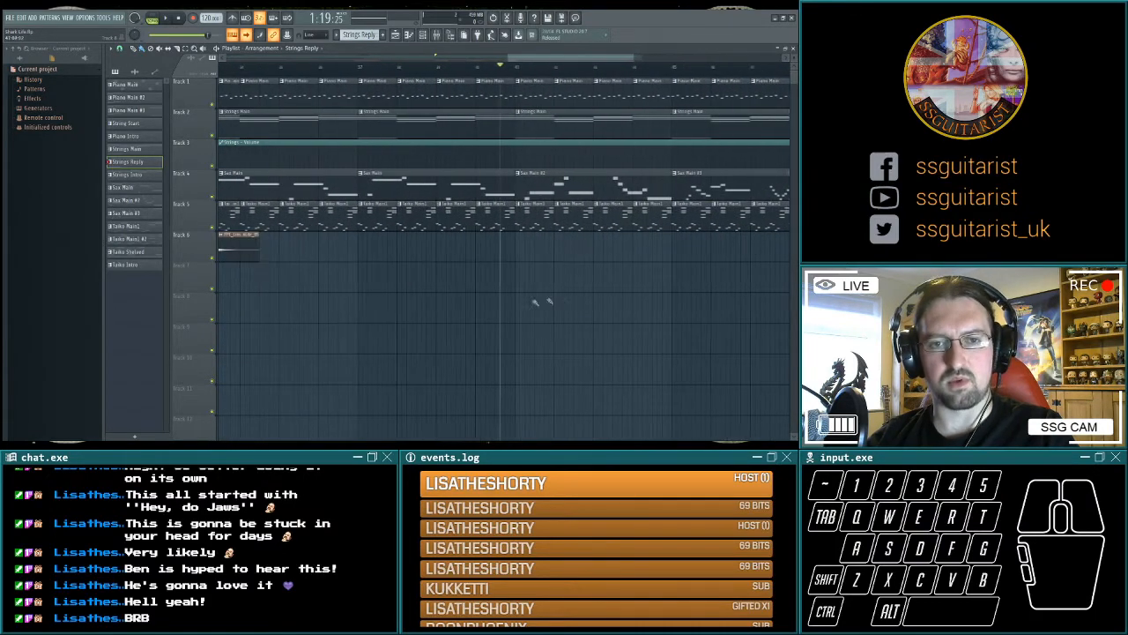
scroll(494, 308, "left", 3)
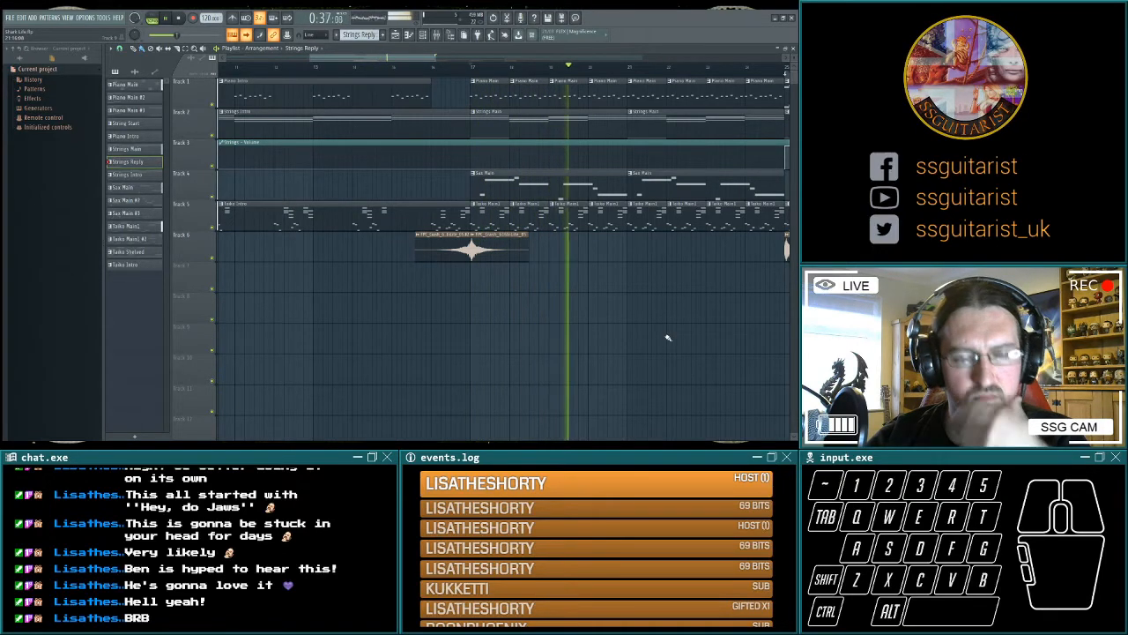
Play the start of the break at bar 25 and the main section at 0:32 to compare them.
key("space")
left_click_drag(632, 286, 462, 297)
left_click(616, 68)
key("space")
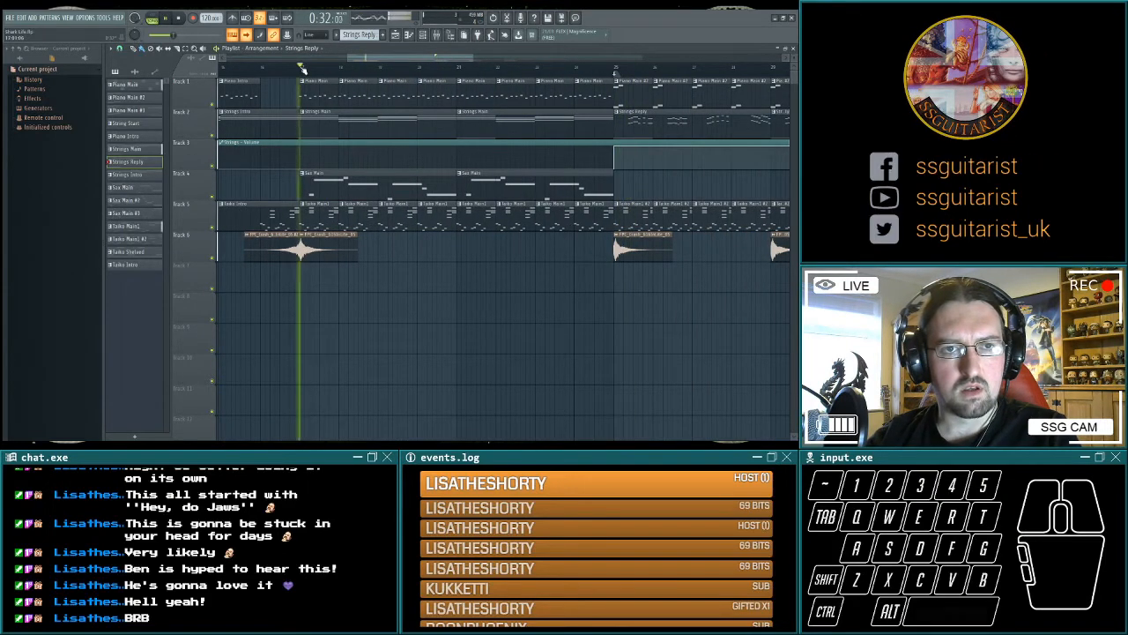
key("space")
Play the intro through its crash into the main section at bar 17.
left_click_drag(297, 98, 432, 110)
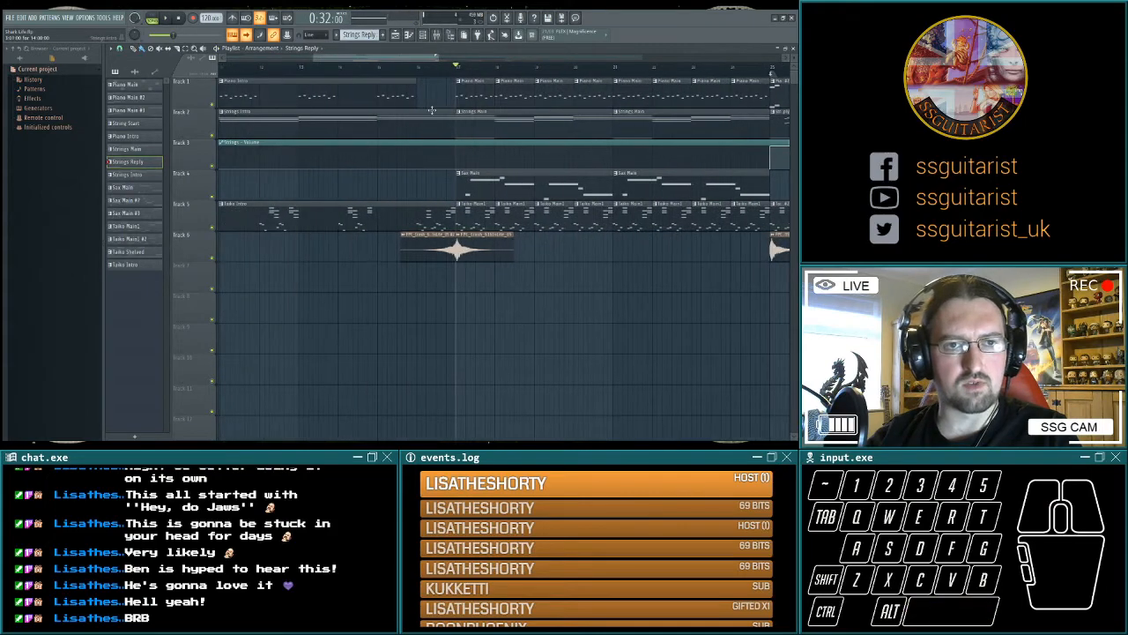
left_click_drag(321, 58, 295, 138)
key("space")
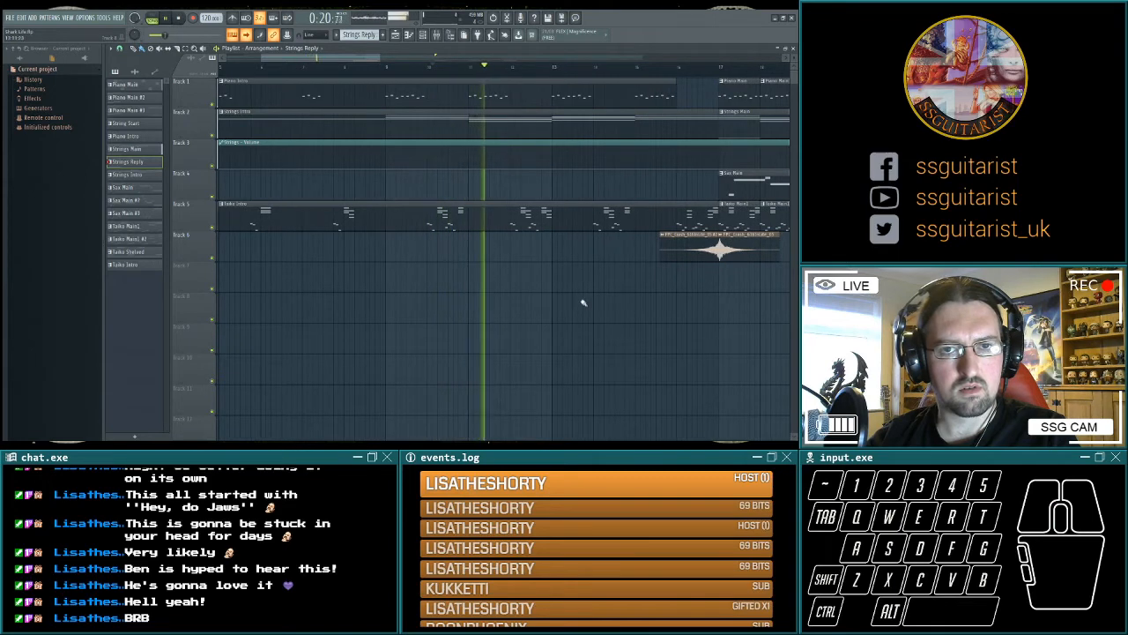
left_click_drag(640, 330, 440, 340)
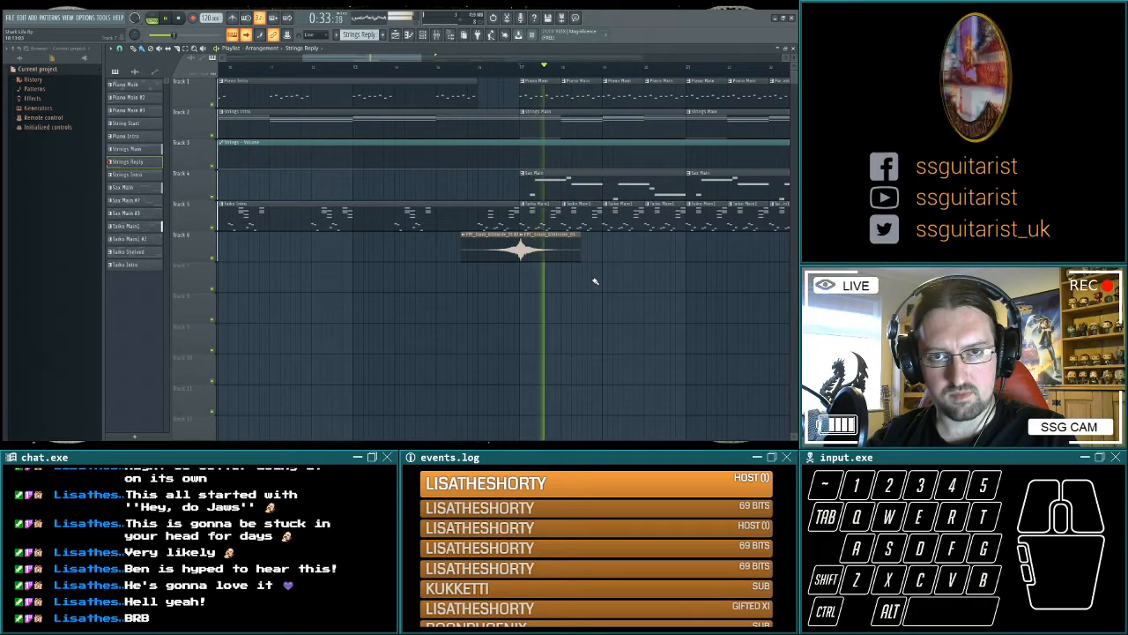
key("space")
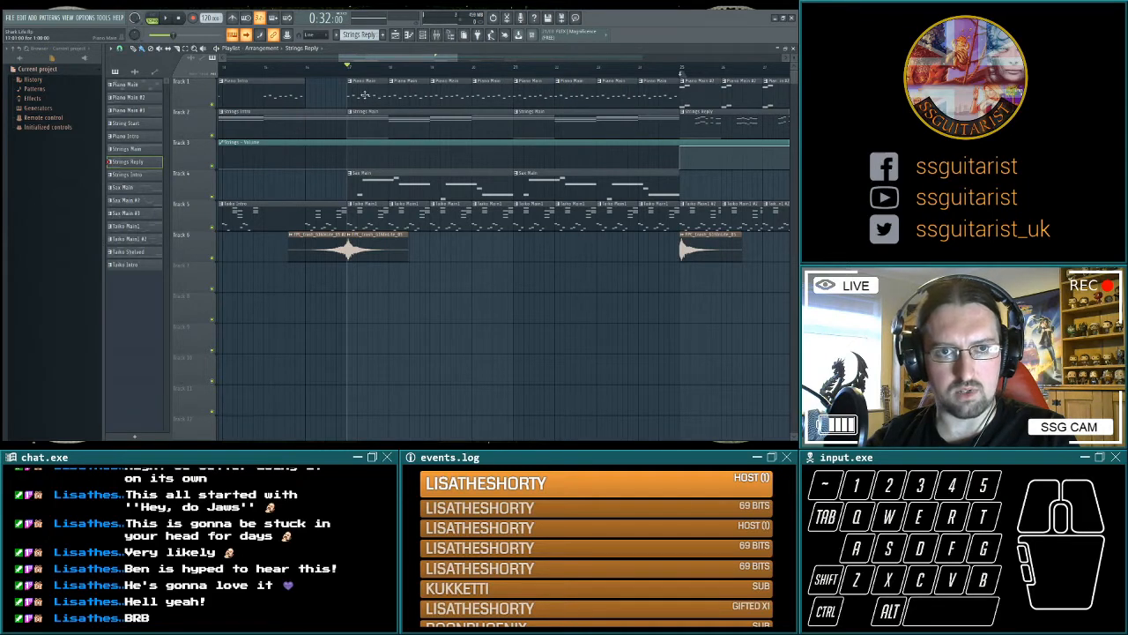
Clone the Piano Main pattern as Piano Main HARD and switch playback to pattern mode.
left_click_drag(0, 333, 4, 334)
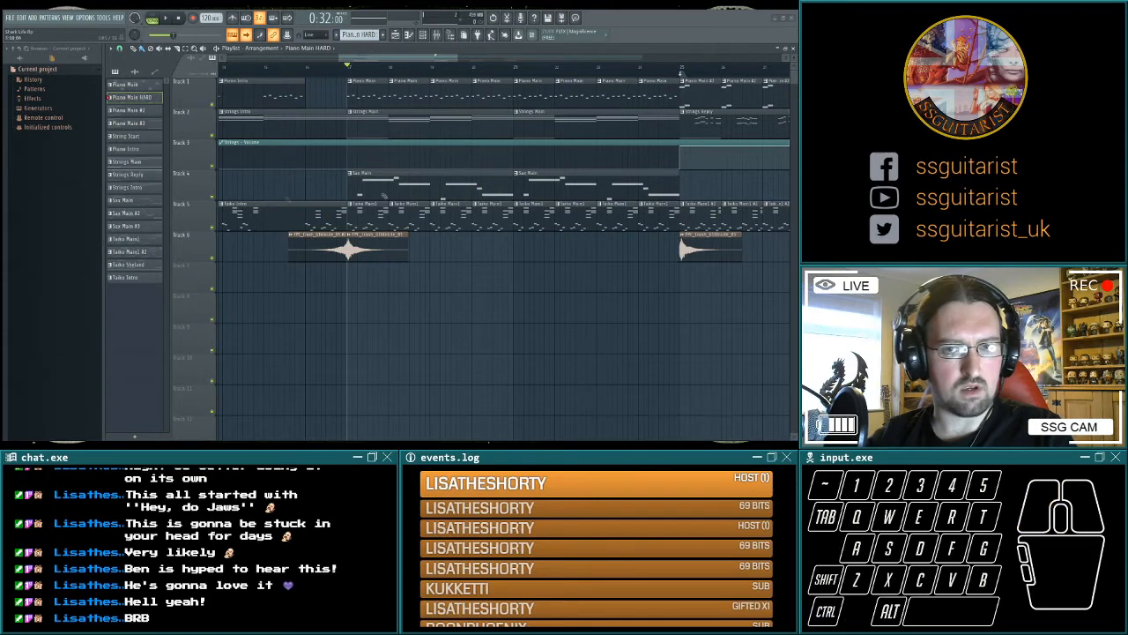
left_click(166, 18)
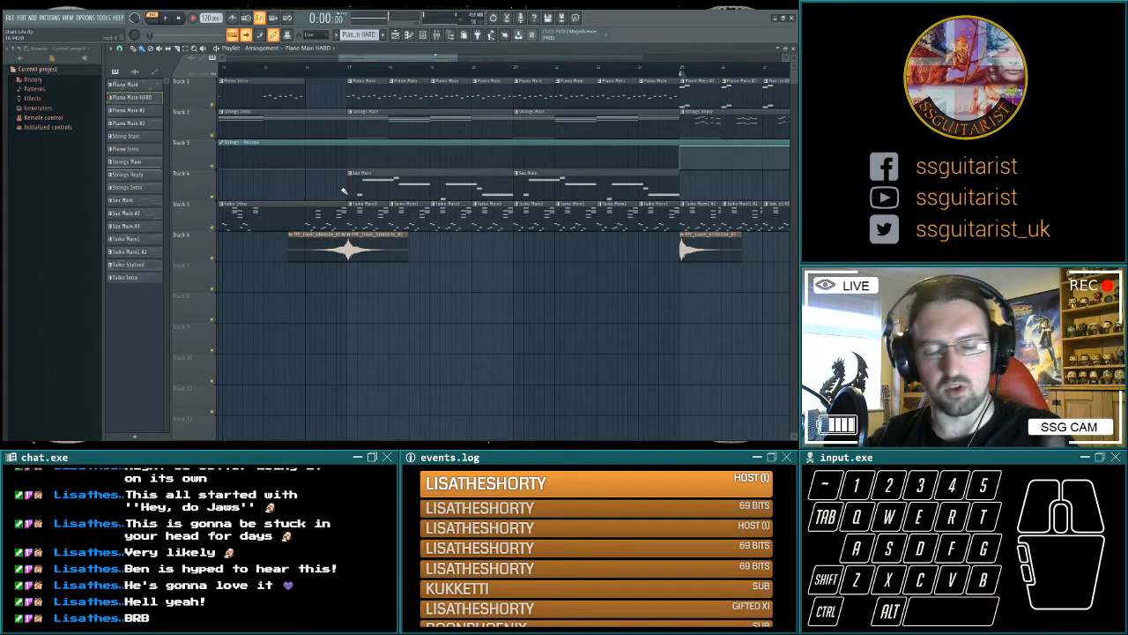
Try Piano Main HARD clips in place of the Piano Main clips on track 1 from bar 17 to bar 25.
right_click(358, 93)
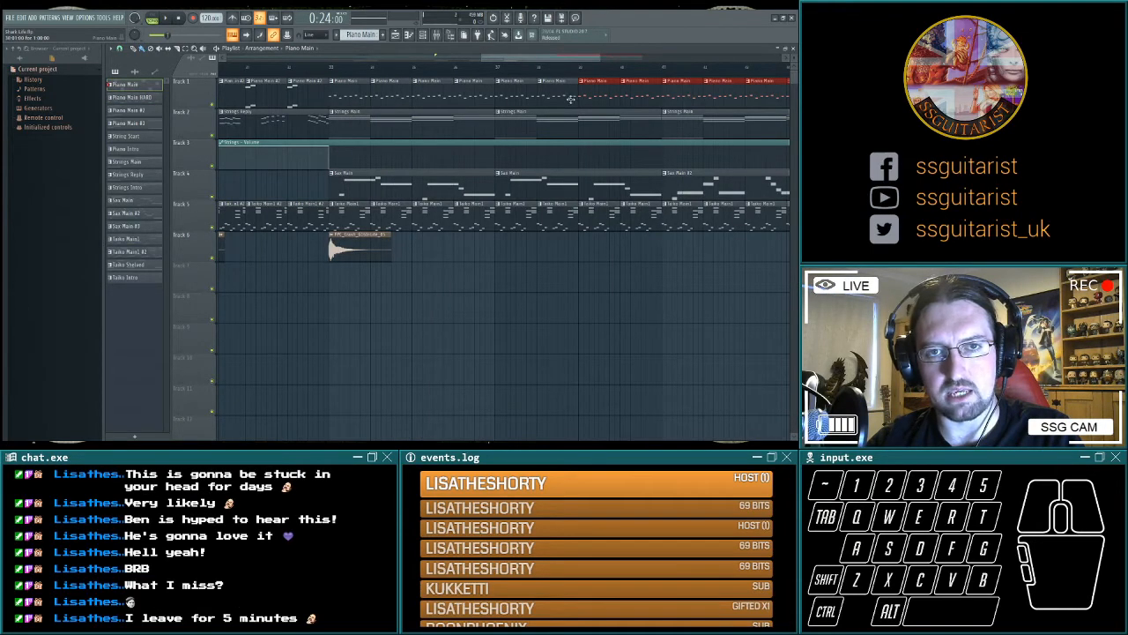
scroll(481, 319, "left", 6)
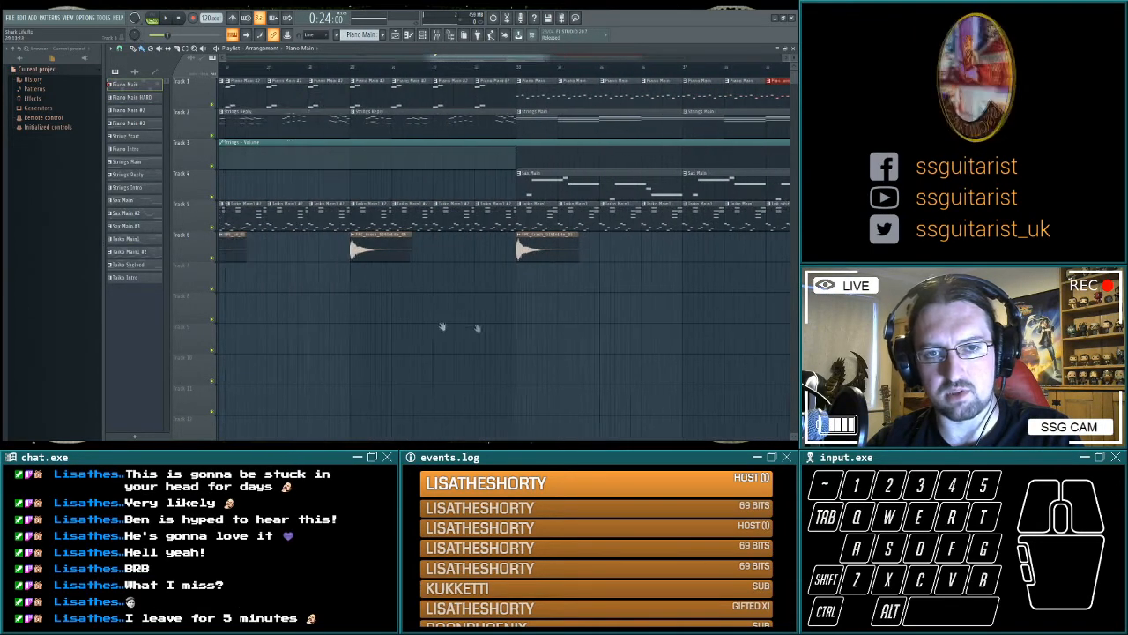
scroll(316, 239, "left", 4)
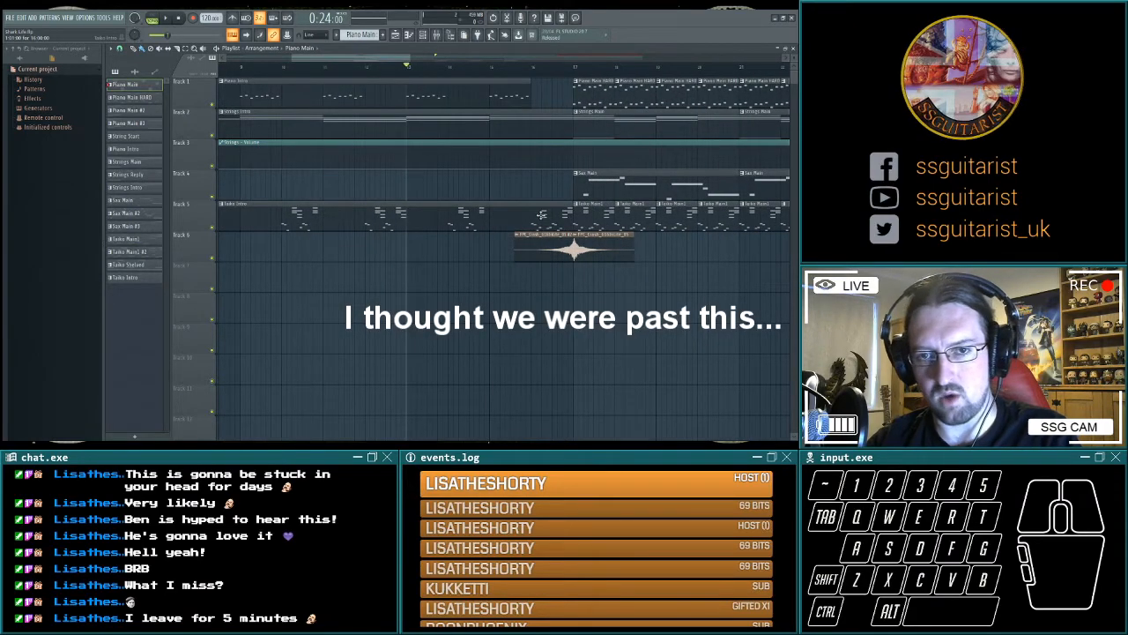
scroll(619, 282, "right", 4)
left_click(749, 71)
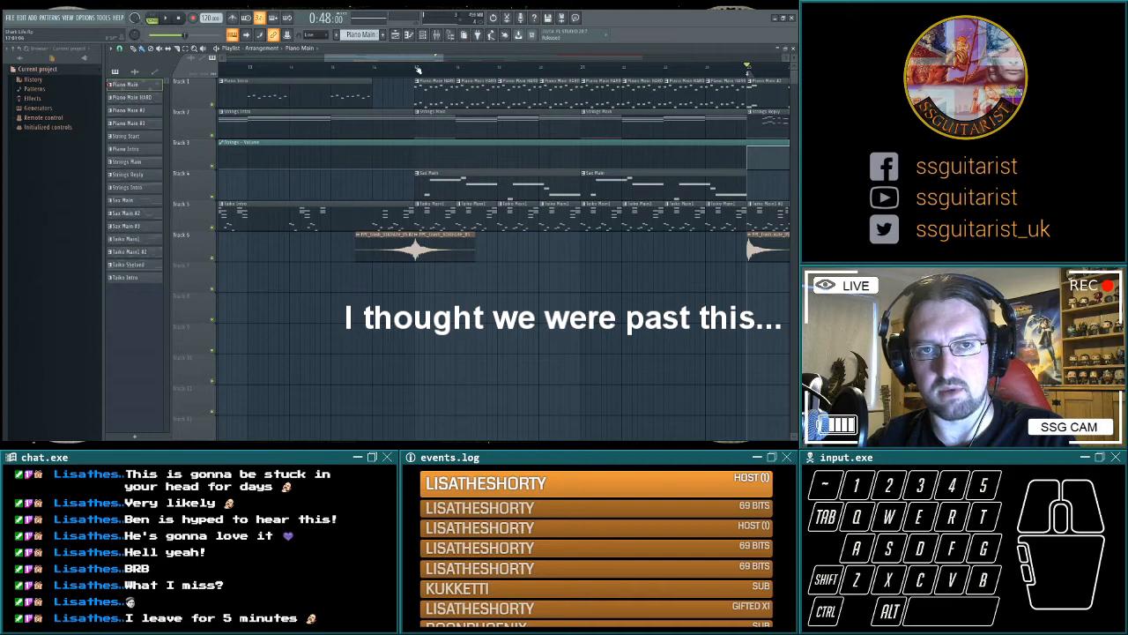
Solo the piano track for a short playback of the intro from 0:24, and restore all tracks.
right_click(213, 106)
key("space")
key("space")
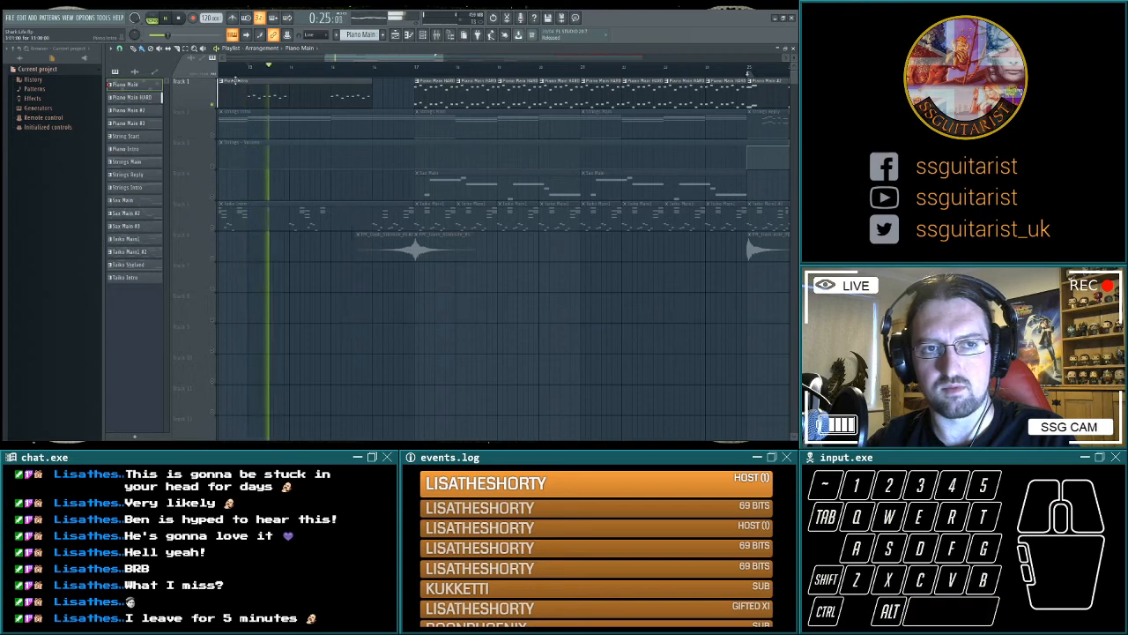
key("space")
right_click(213, 105)
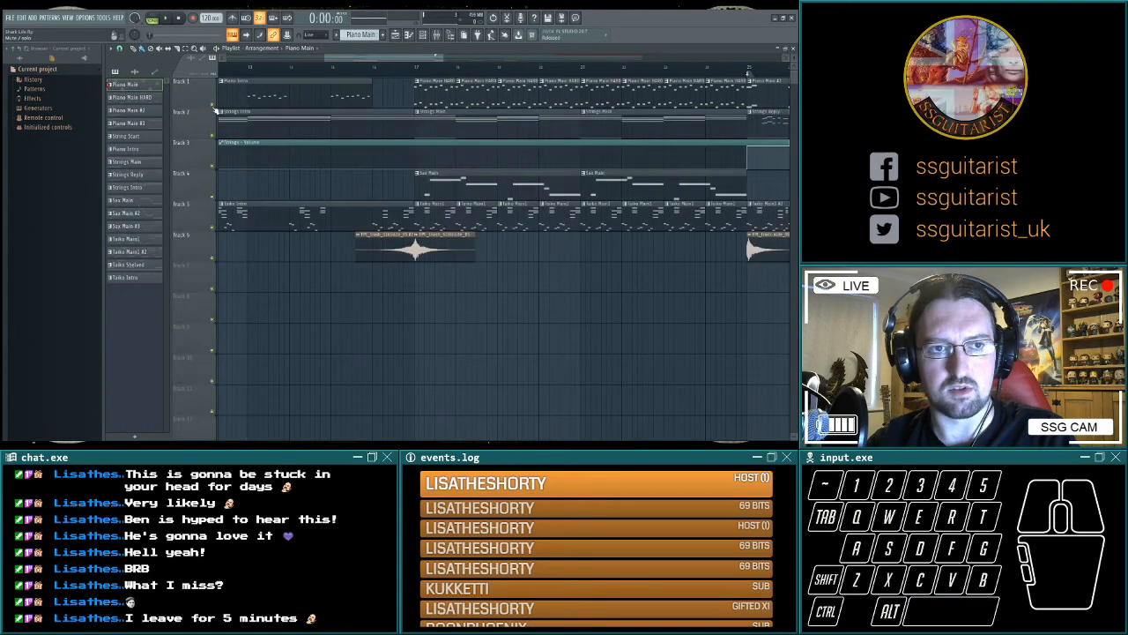
Play the harder piano with all tracks through the intro and from the start of the main section at bar 17.
left_click(166, 17)
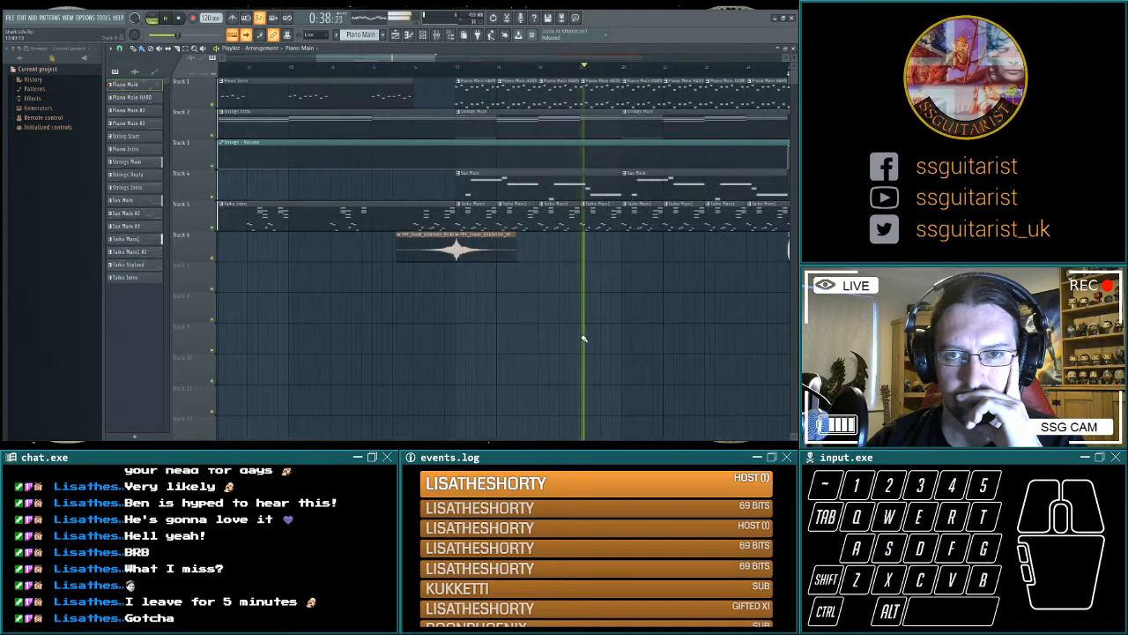
key("space")
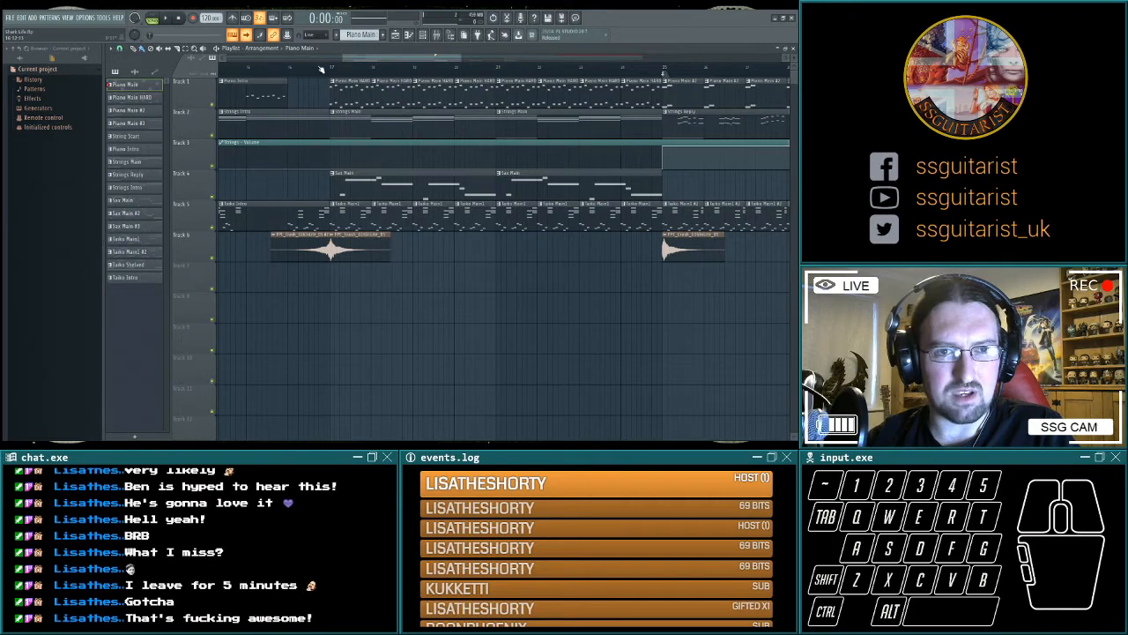
key("space")
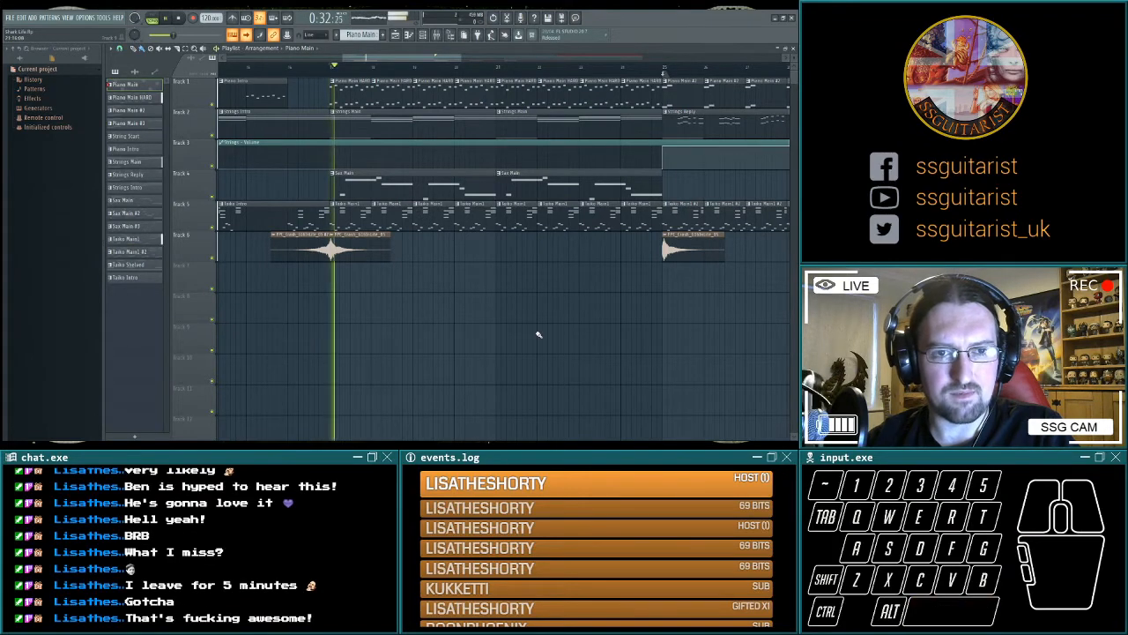
key("space")
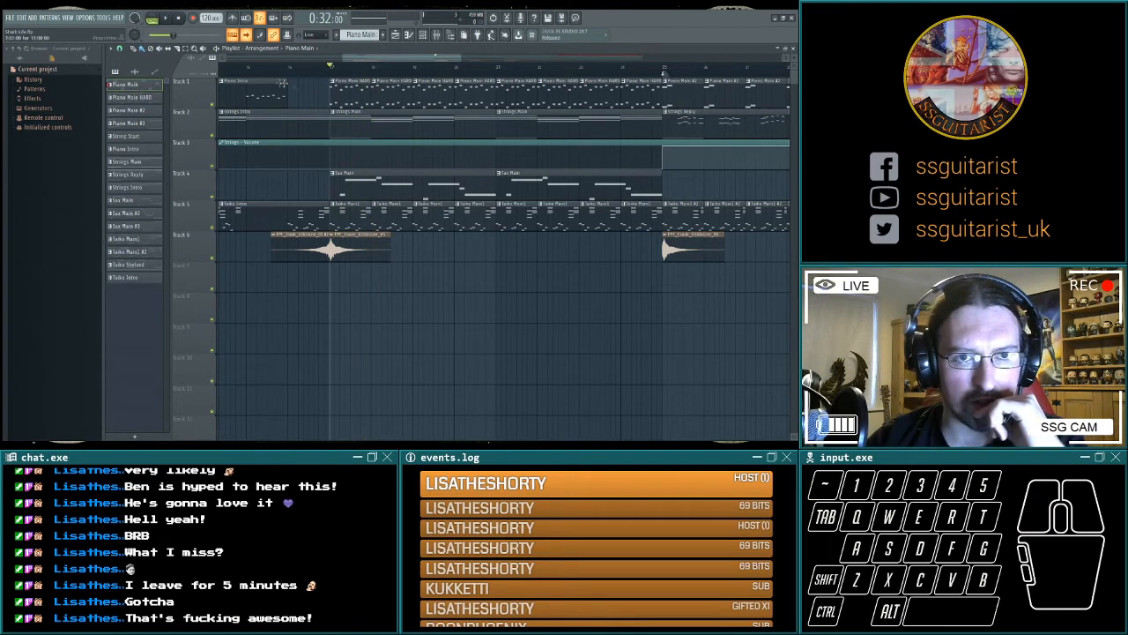
Replace the Piano Main HARD clips from bar 17 to bar 25 with Piano Main clips and play the song from about 0:29.
key("Delete")
left_click_drag(340, 100, 643, 97)
left_click(282, 67)
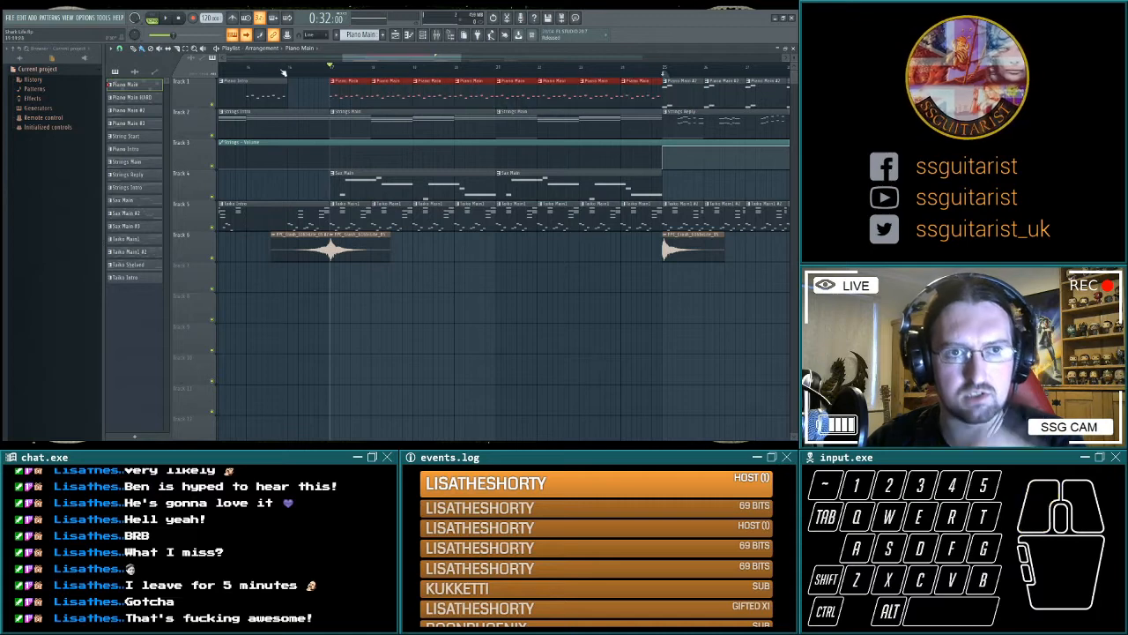
scroll(641, 349, "left", 3)
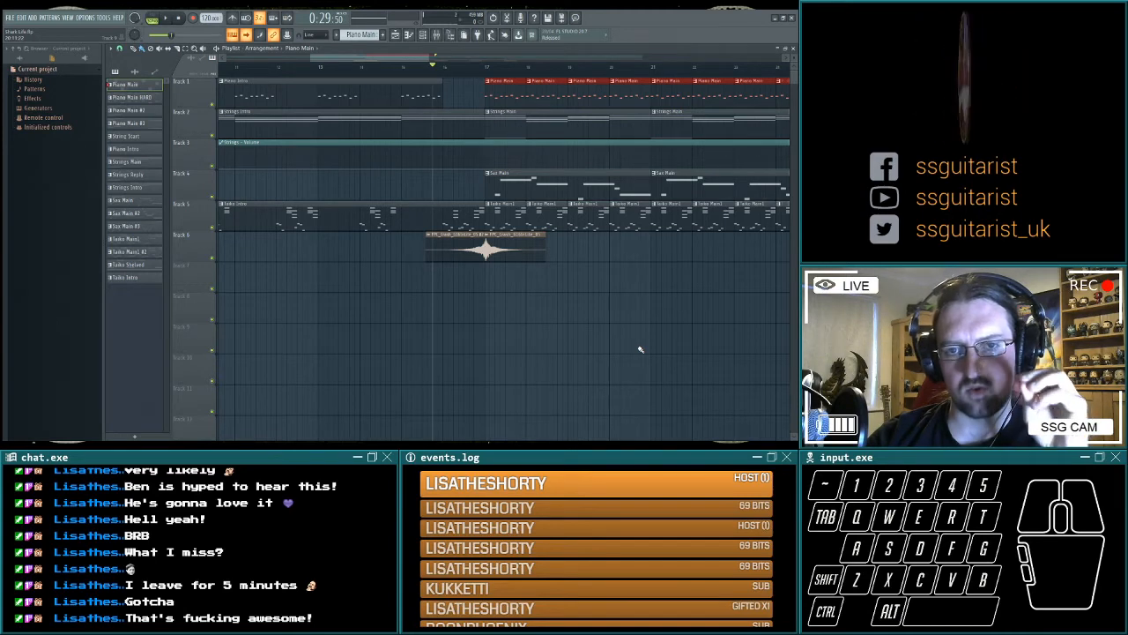
key("space")
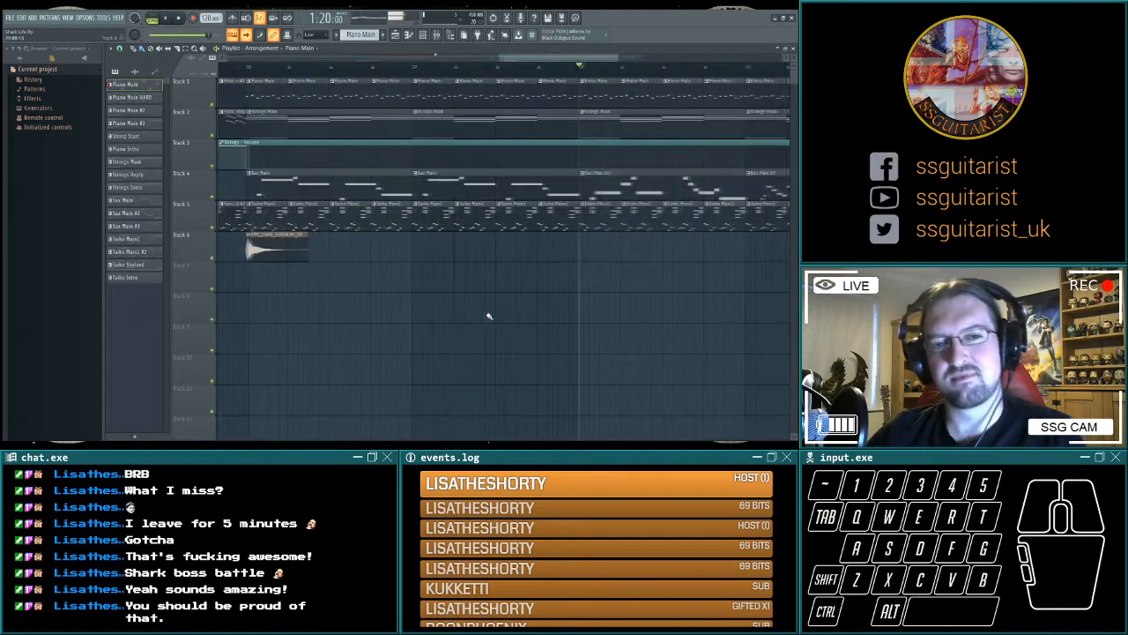
Look over the arrangement from the break to the end of the clips at bar 49.
scroll(633, 312, "right", 6)
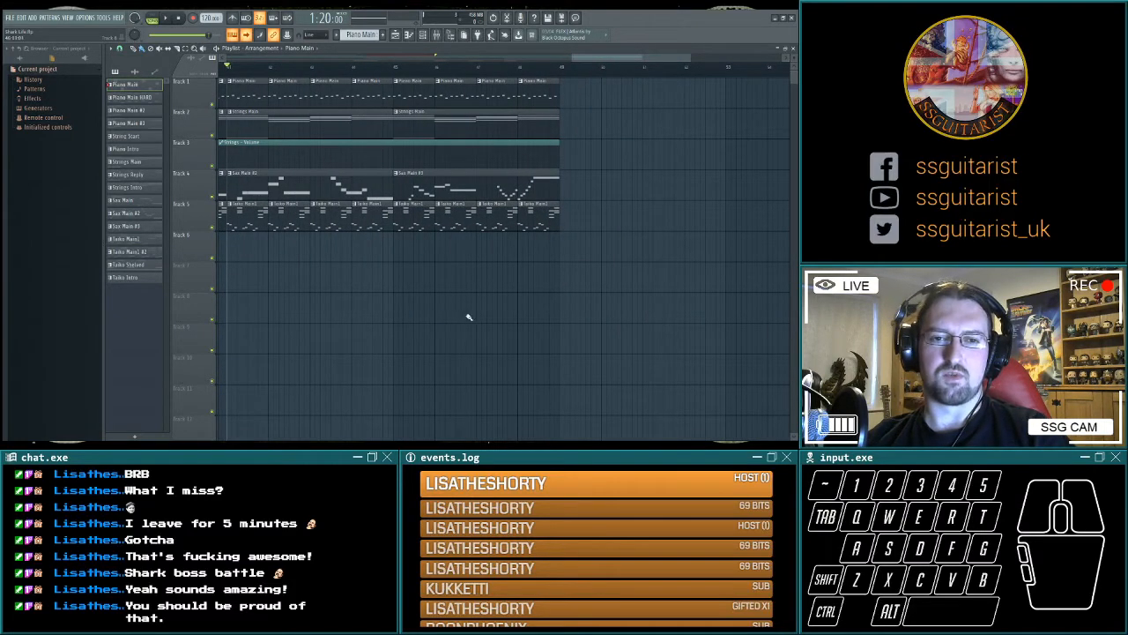
scroll(523, 305, "right", 5)
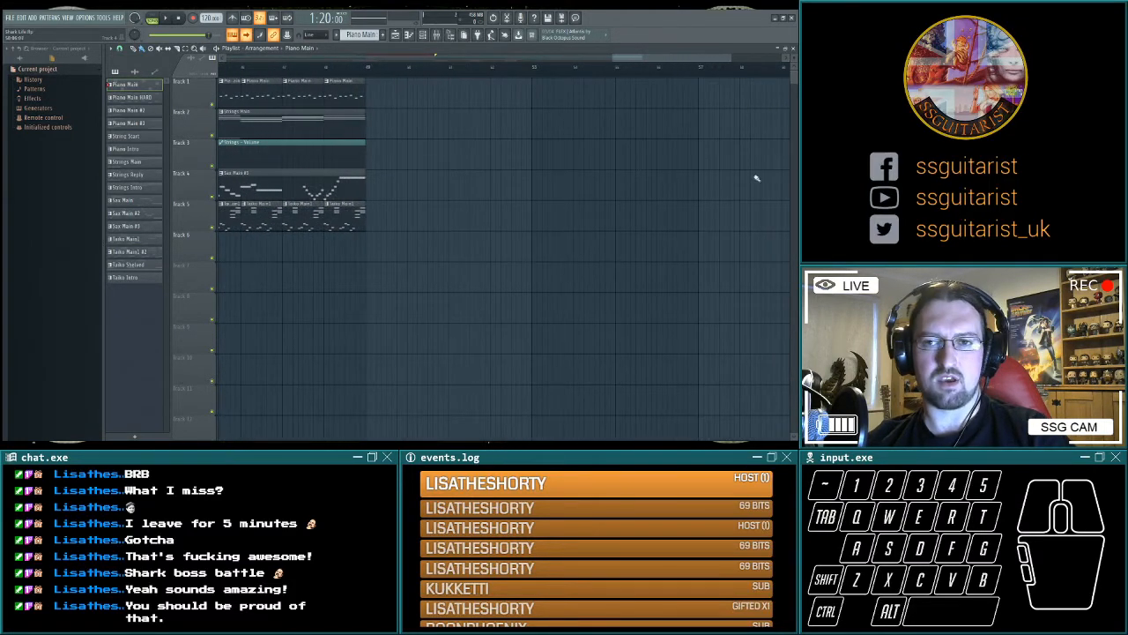
scroll(529, 300, "left", 4)
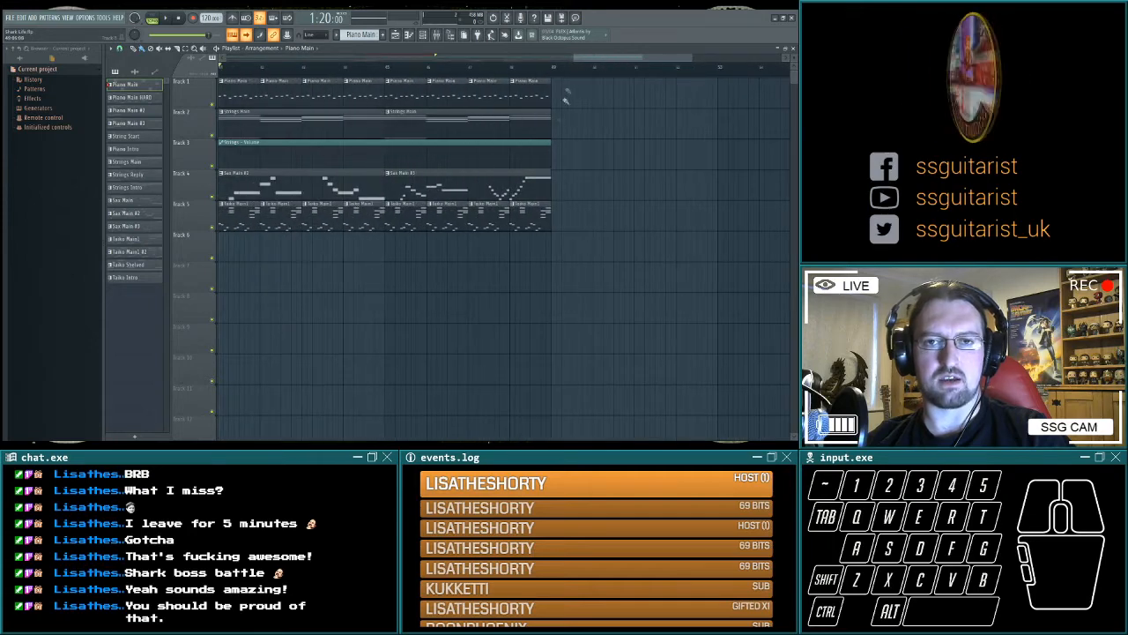
scroll(673, 315, "left", 5)
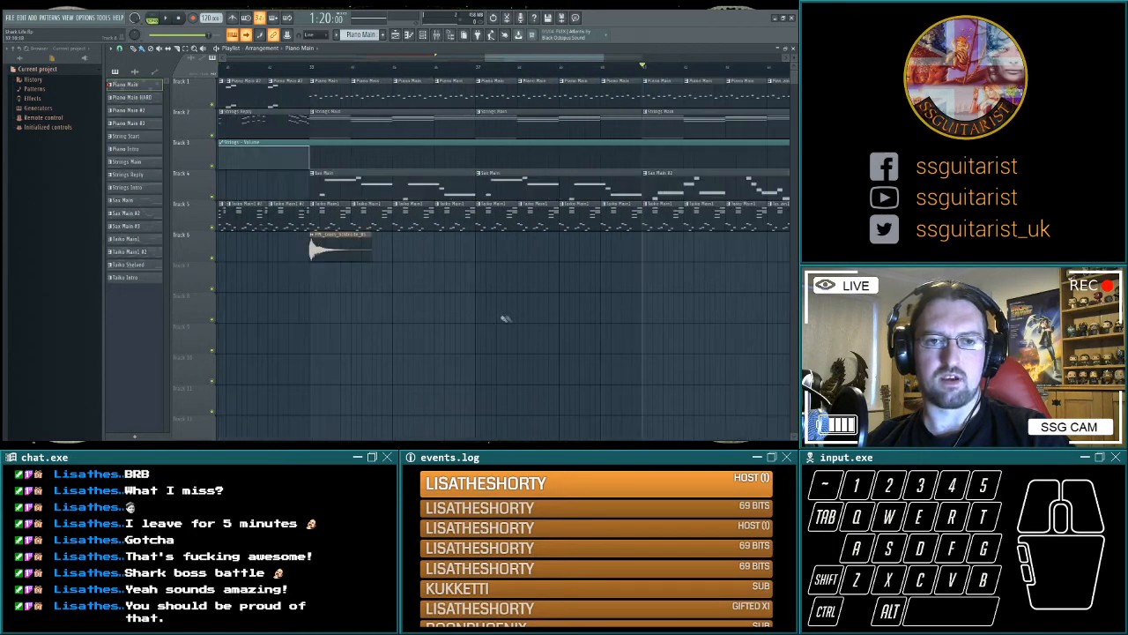
scroll(573, 330, "left", 10)
Play the start of the main section at 0:32 and the start of the break at 0:48.
left_click(175, 18)
left_click(169, 18)
scroll(552, 335, "right", 10)
left_click(284, 68)
left_click(166, 17)
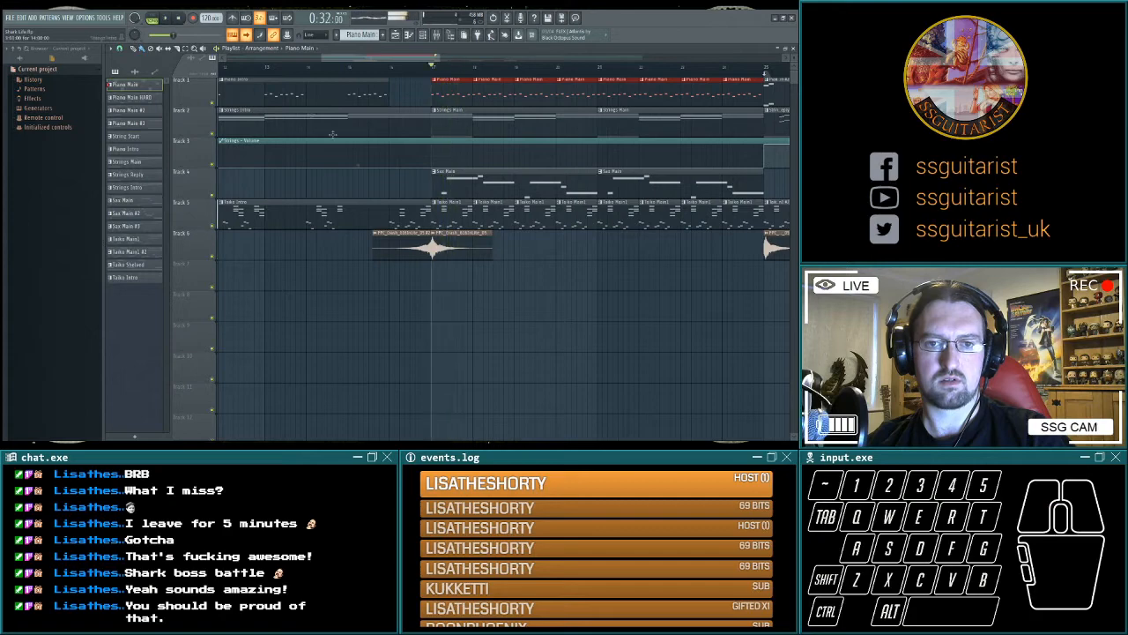
scroll(453, 335, "right", 10)
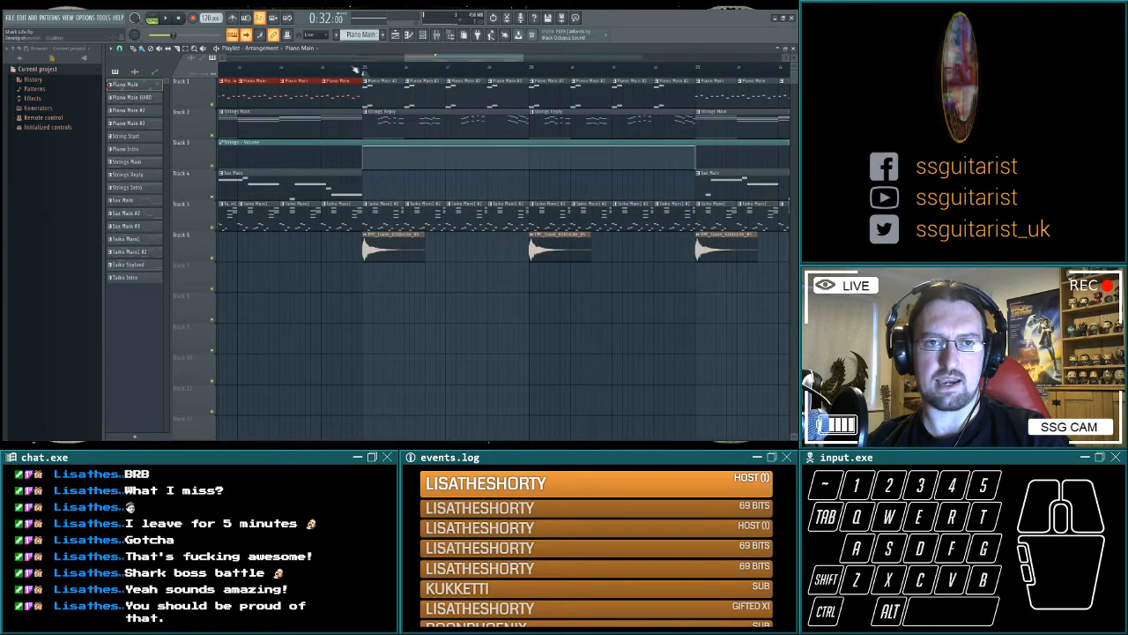
left_click(362, 68)
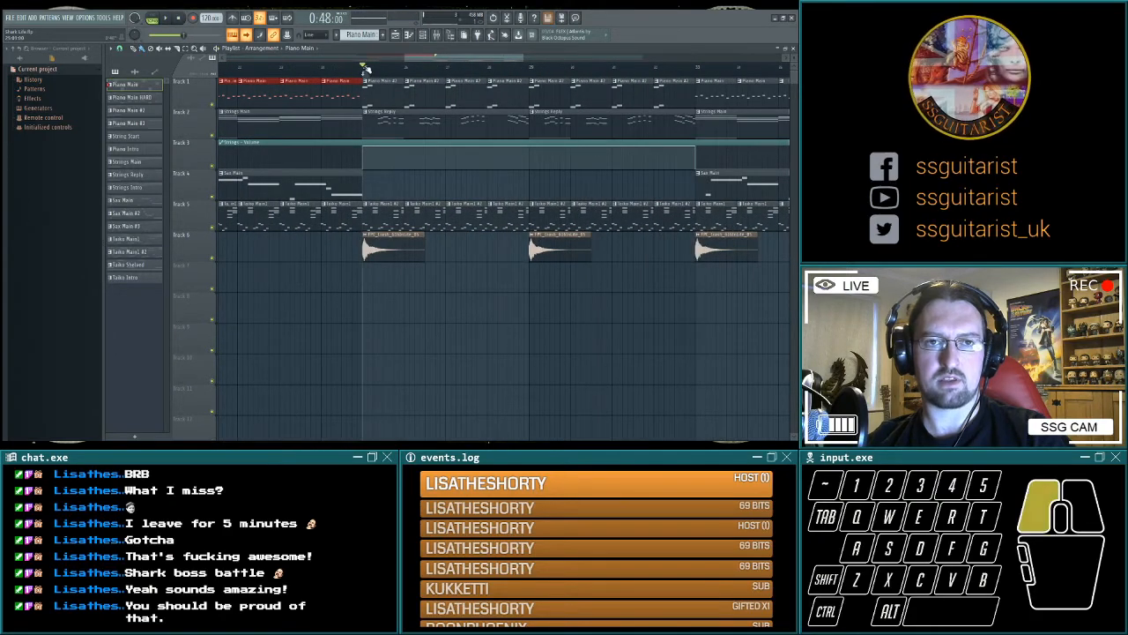
left_click(181, 18)
Play the final sax section towards the end of the arrangement at bar 49.
scroll(573, 383, "left", 2)
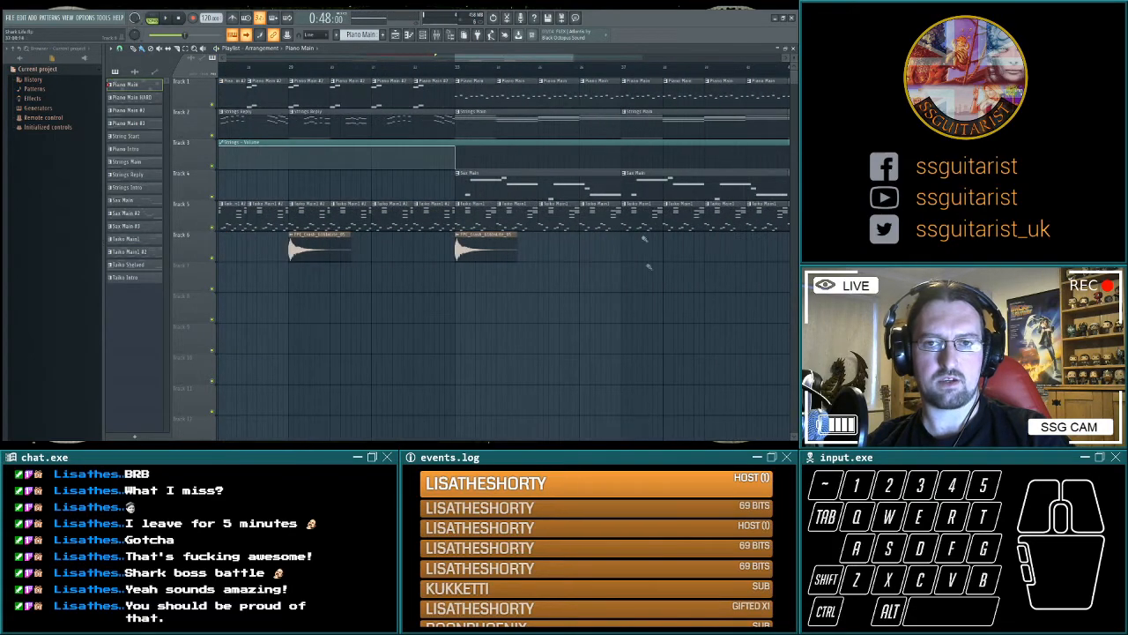
scroll(486, 361, "right", 6)
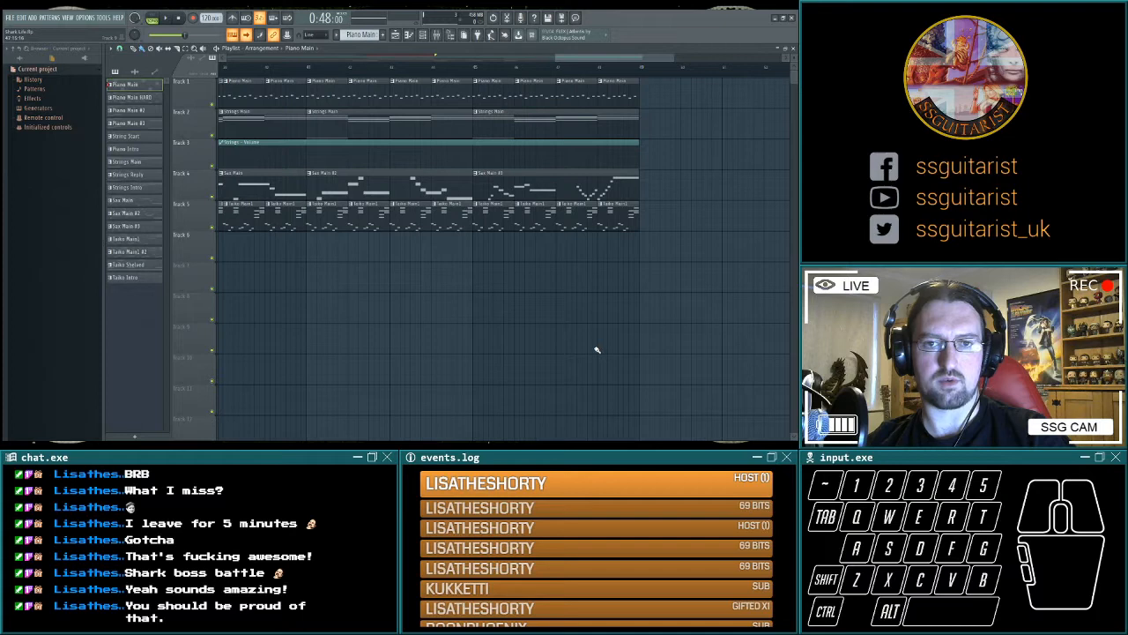
key("space")
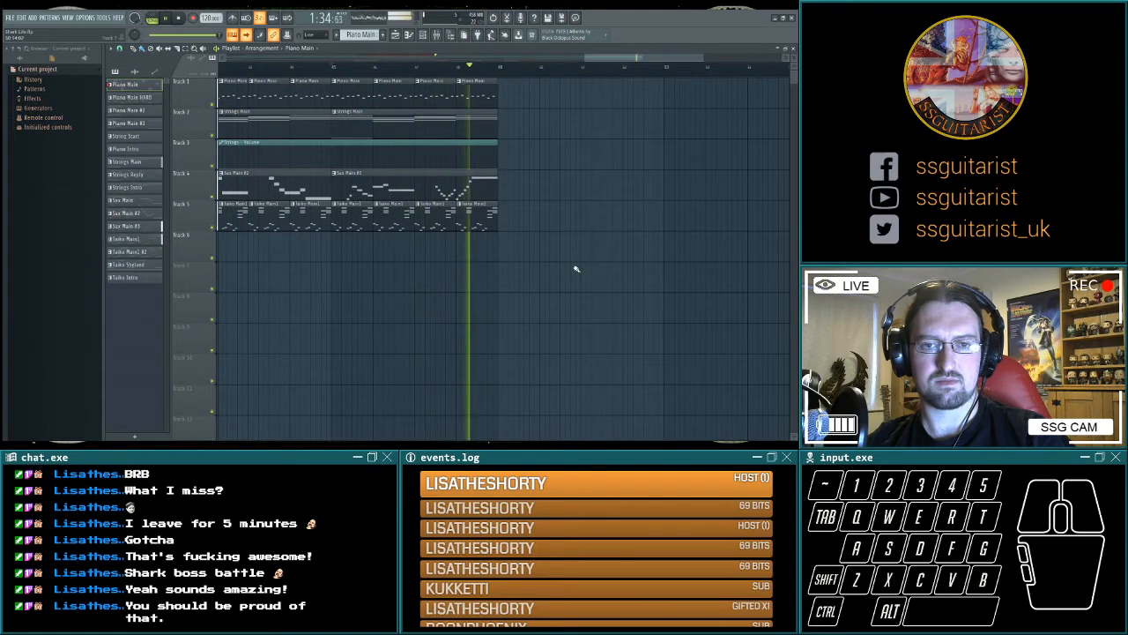
key("space")
Create a Strings End pattern of held notes, place it as a two-bar clip on track 2 at bar 49, and play the ending from 1:34.
left_click(617, 187)
scroll(626, 283, "right", 3)
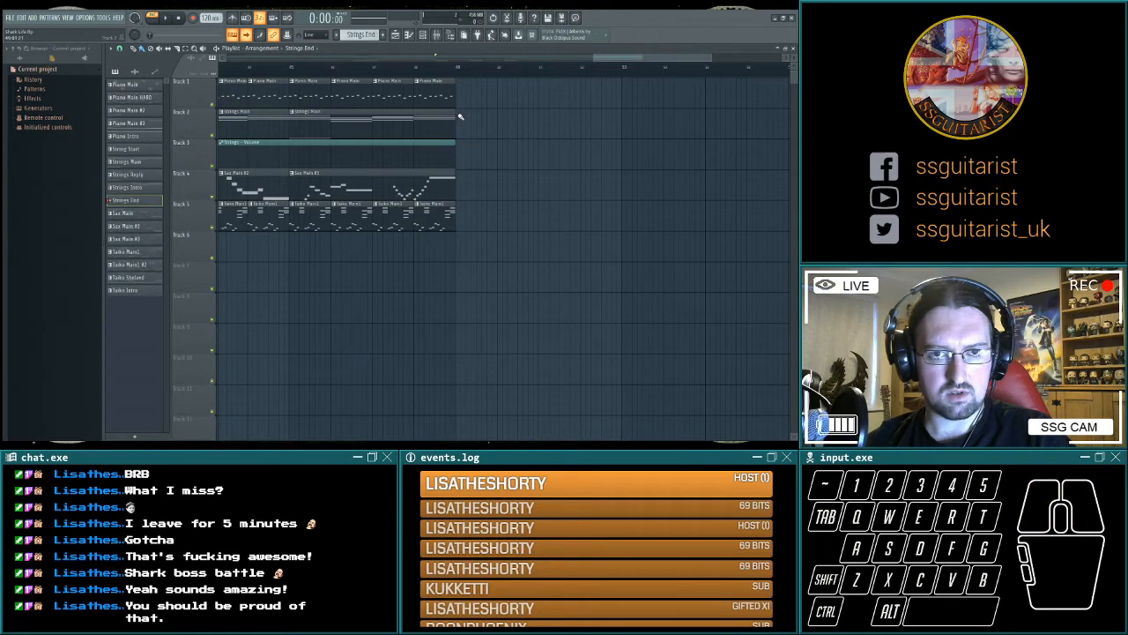
key("space")
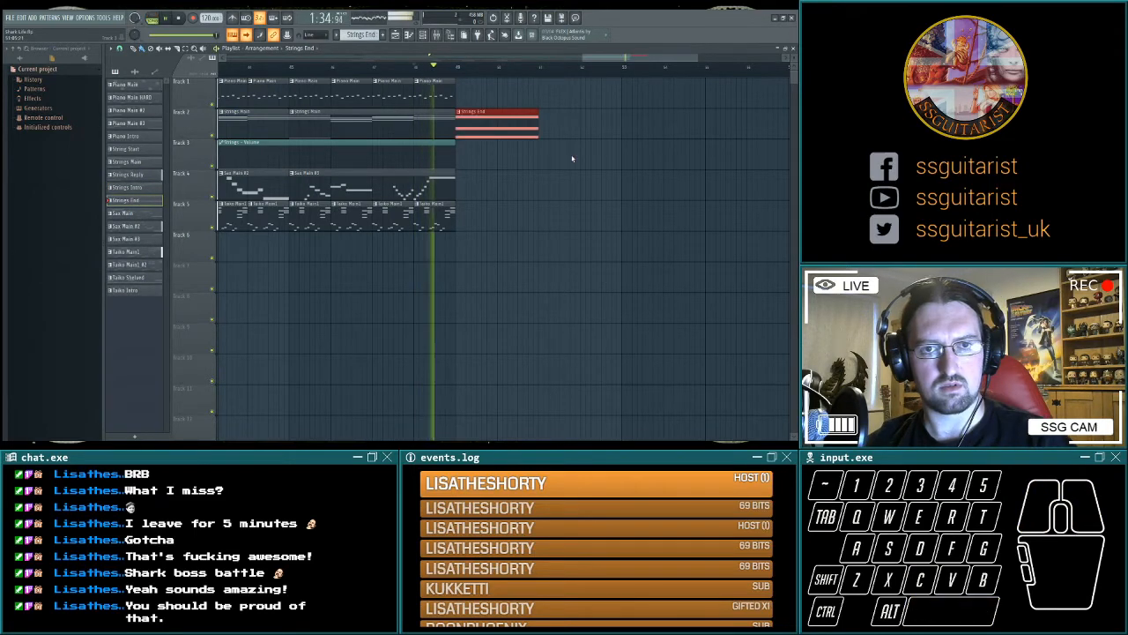
key("space")
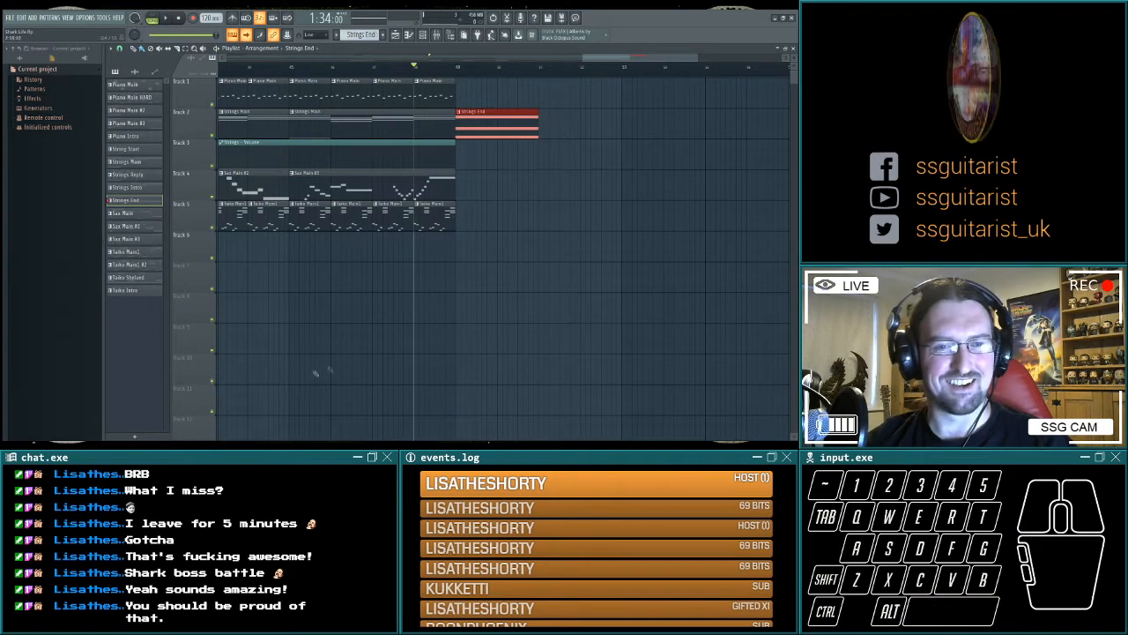
scroll(298, 73, "down", 2)
key("space")
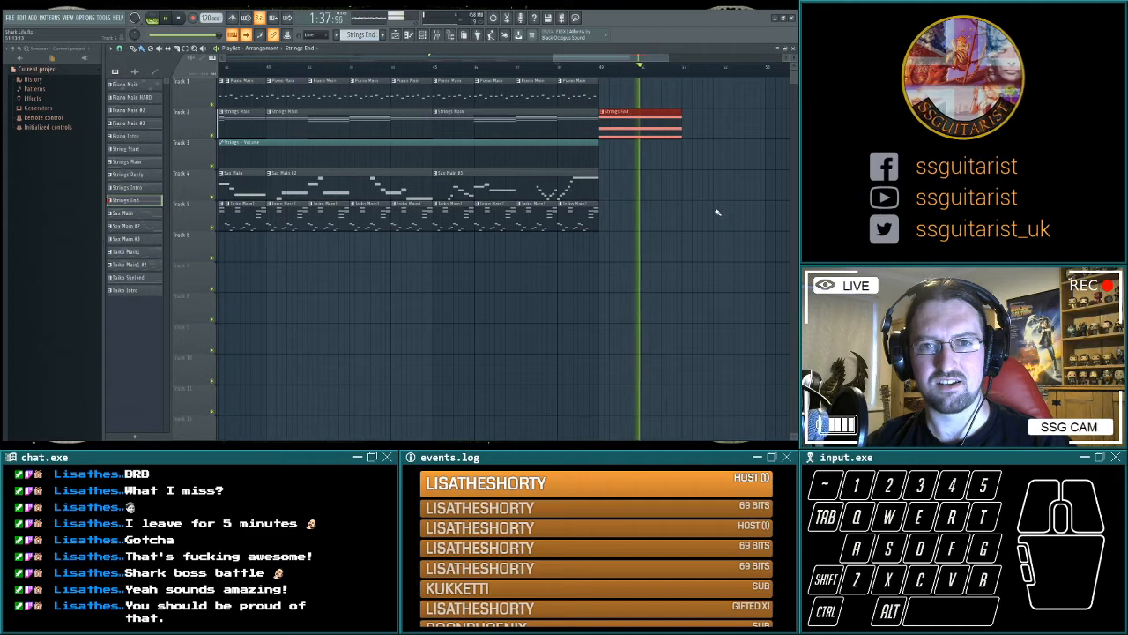
key("space")
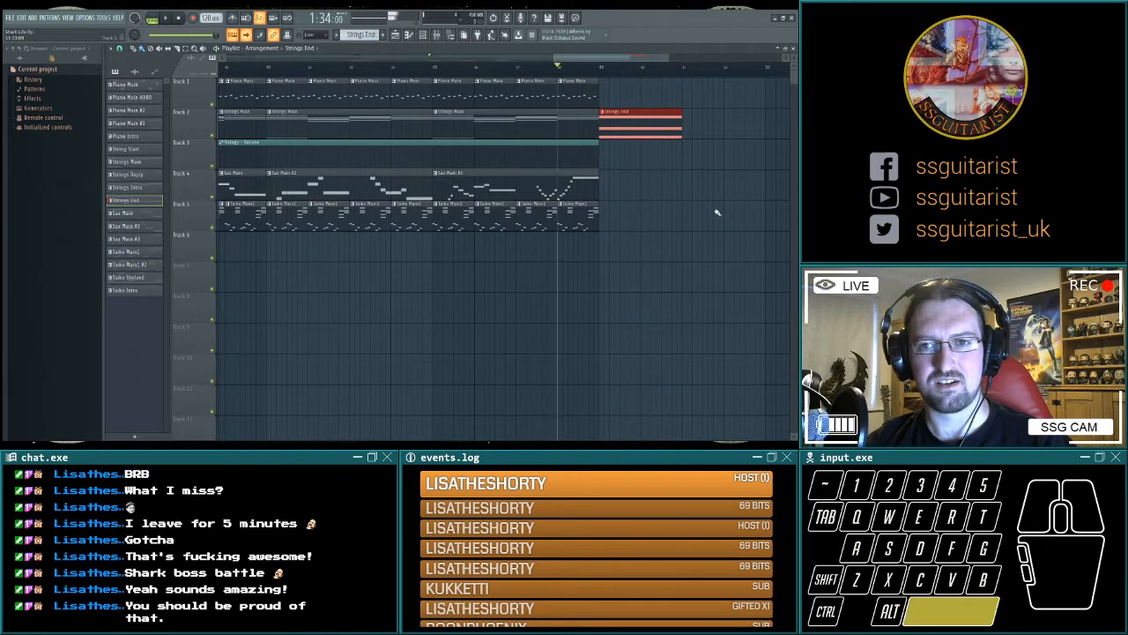
Create a Piano End pattern and place a one-bar clip of it on track 1 at bar 49.
left_click_drag(578, 210, 483, 208)
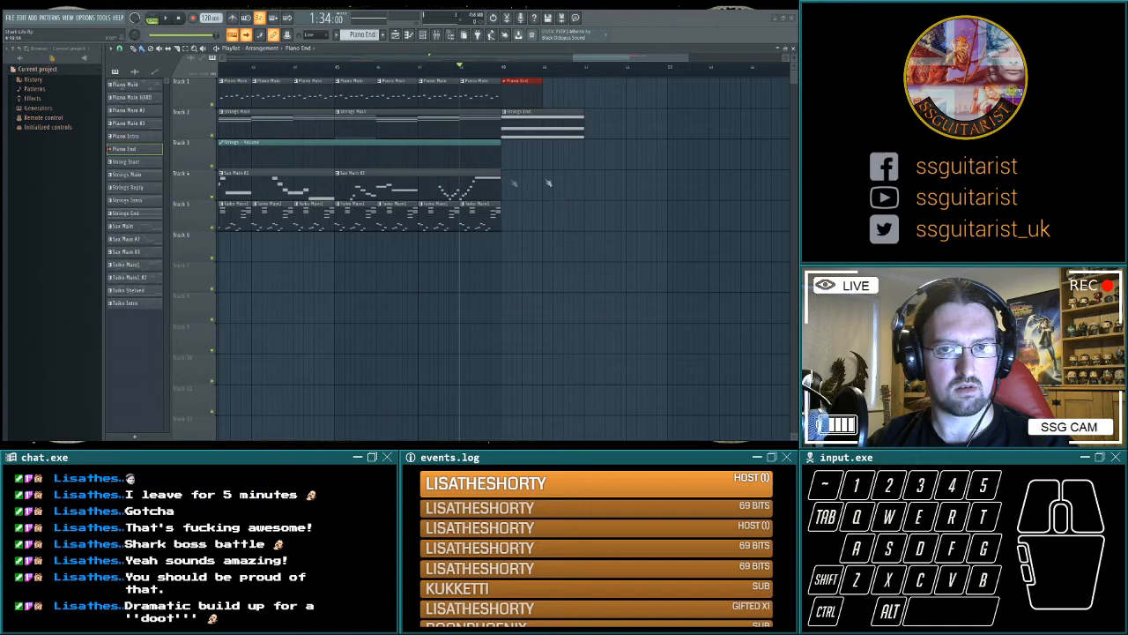
left_click(44, 245)
left_click(30, 221)
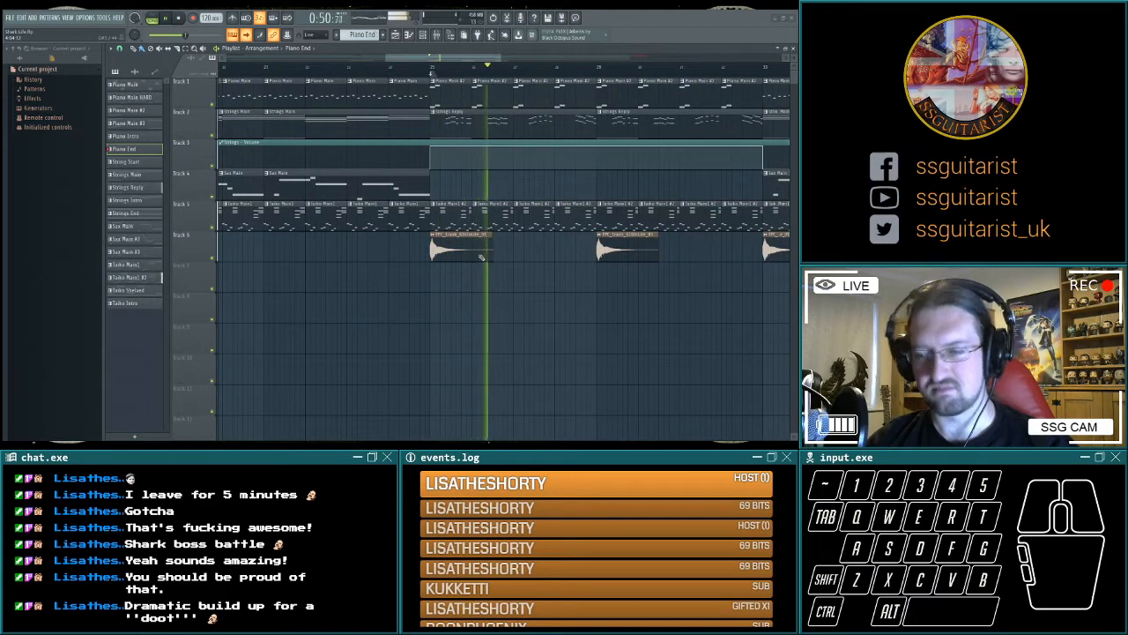
Rebuild the Strings End clip at bar 49 from a copy of Strings Main, extended to five bars.
key("space")
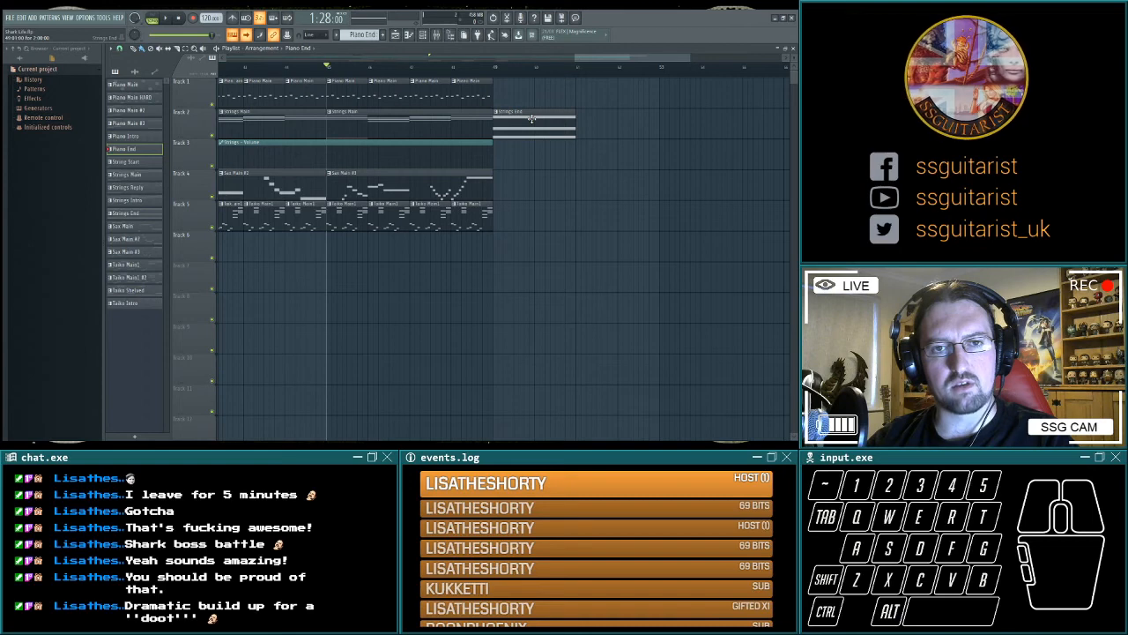
left_click_drag(401, 128, 570, 128)
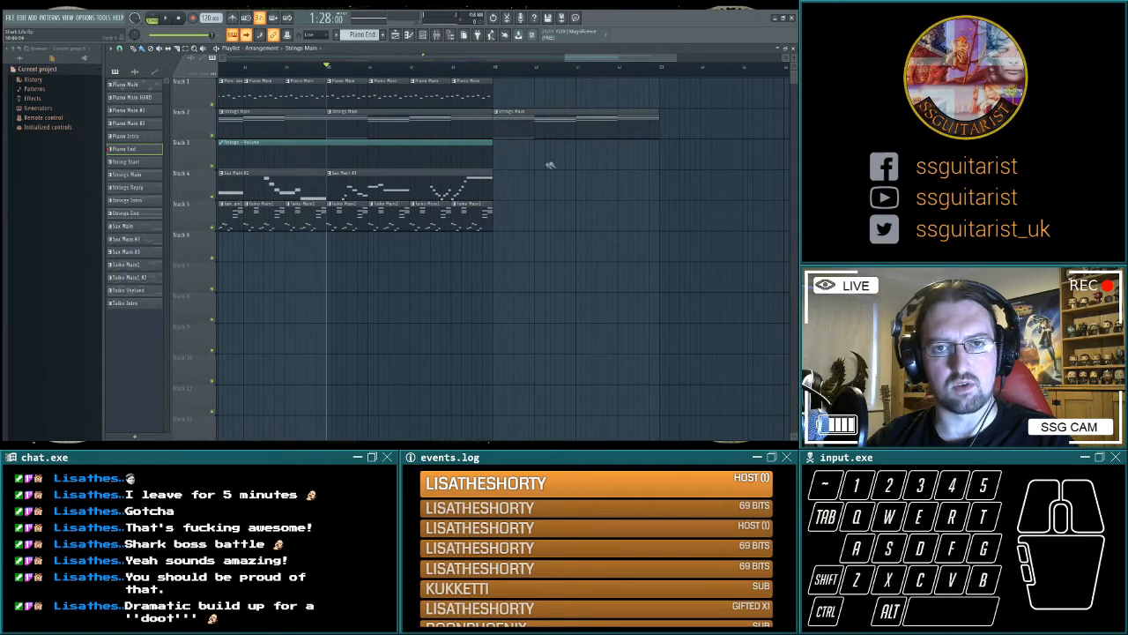
key("space")
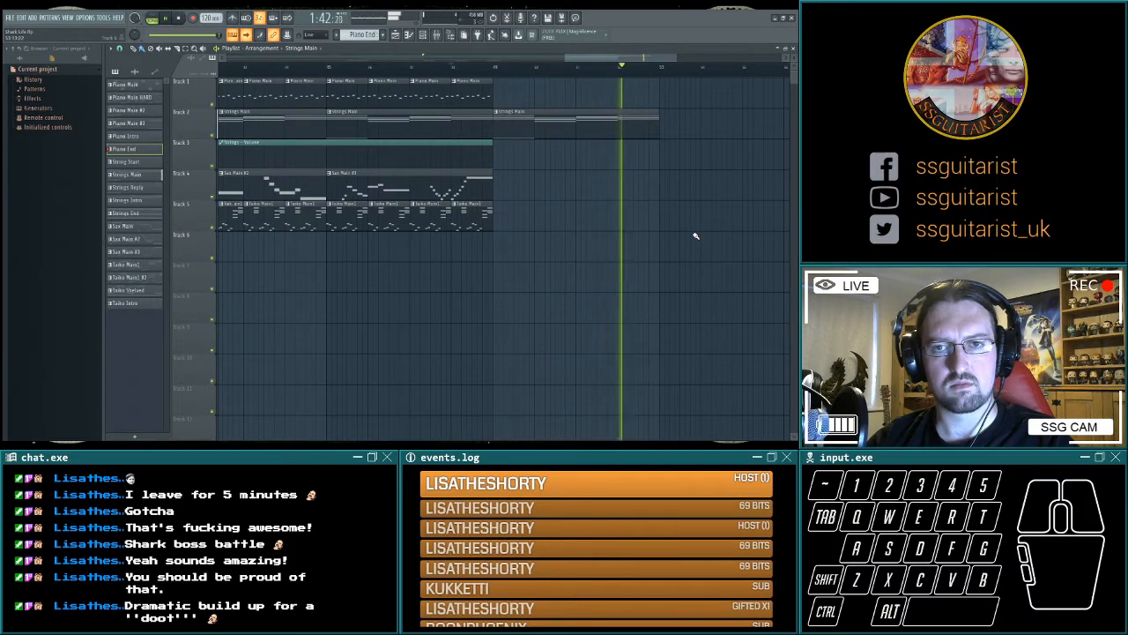
key("space")
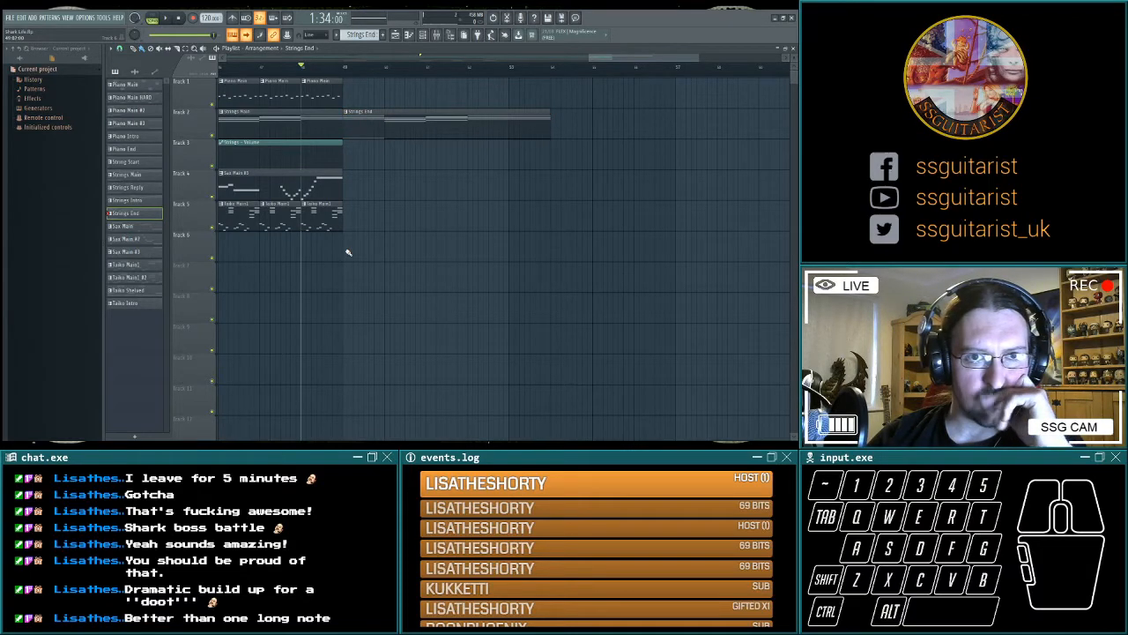
Create an automation clip for the master volume from the mixer's master track.
key("F9")
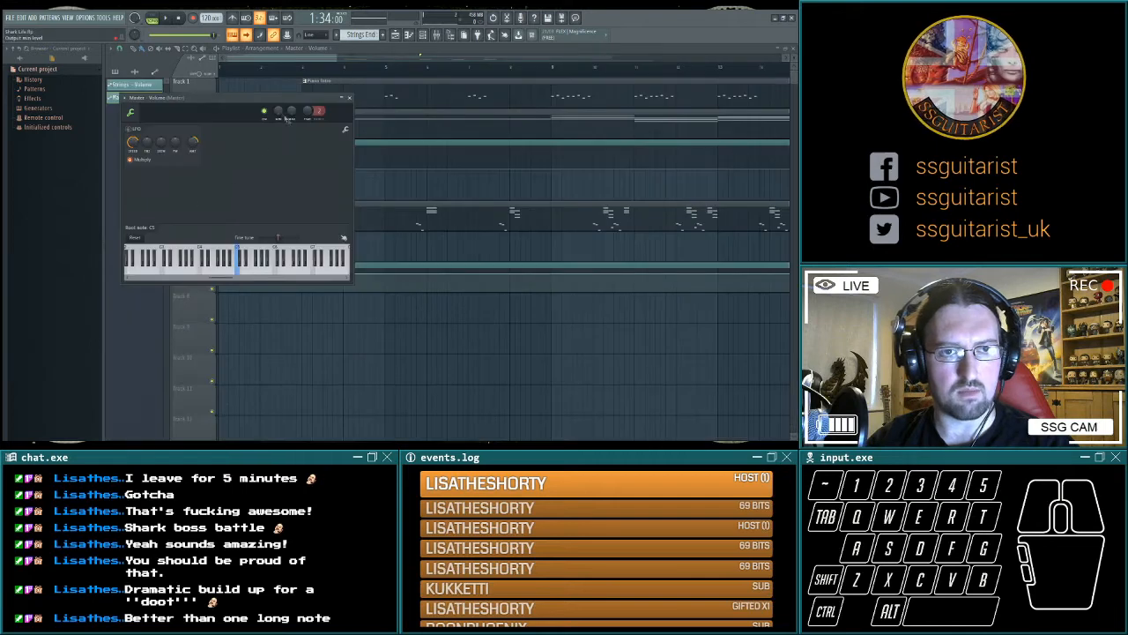
Shape the track 7 master volume automation clip into a curved fade-out from bar 53 to bar 54, ending with the Strings End clip.
right_click(293, 113)
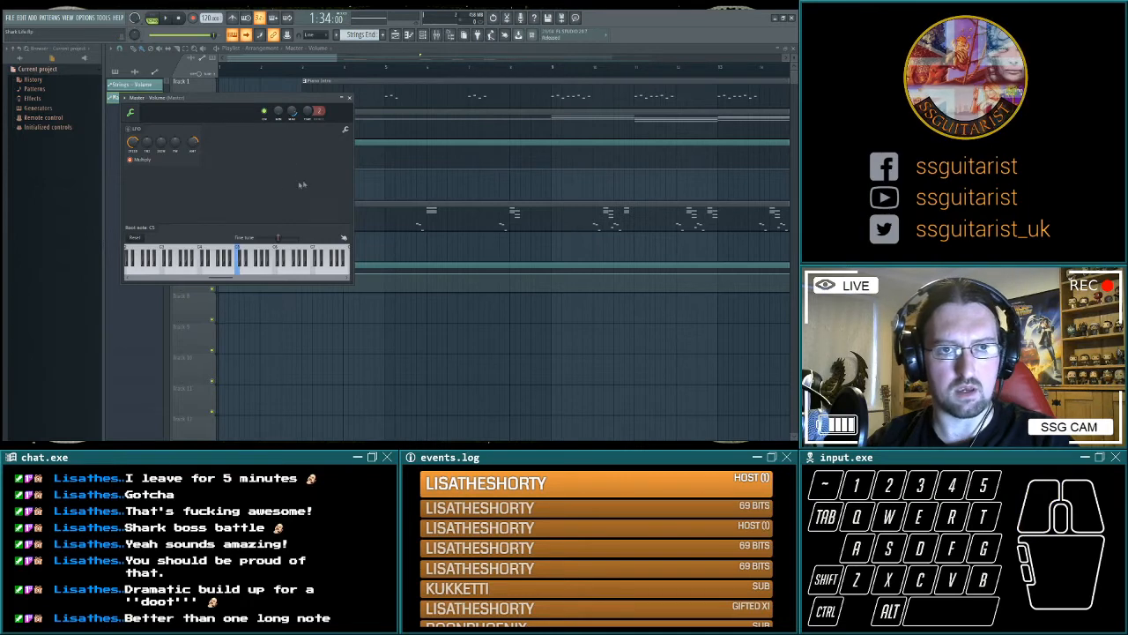
left_click(350, 99)
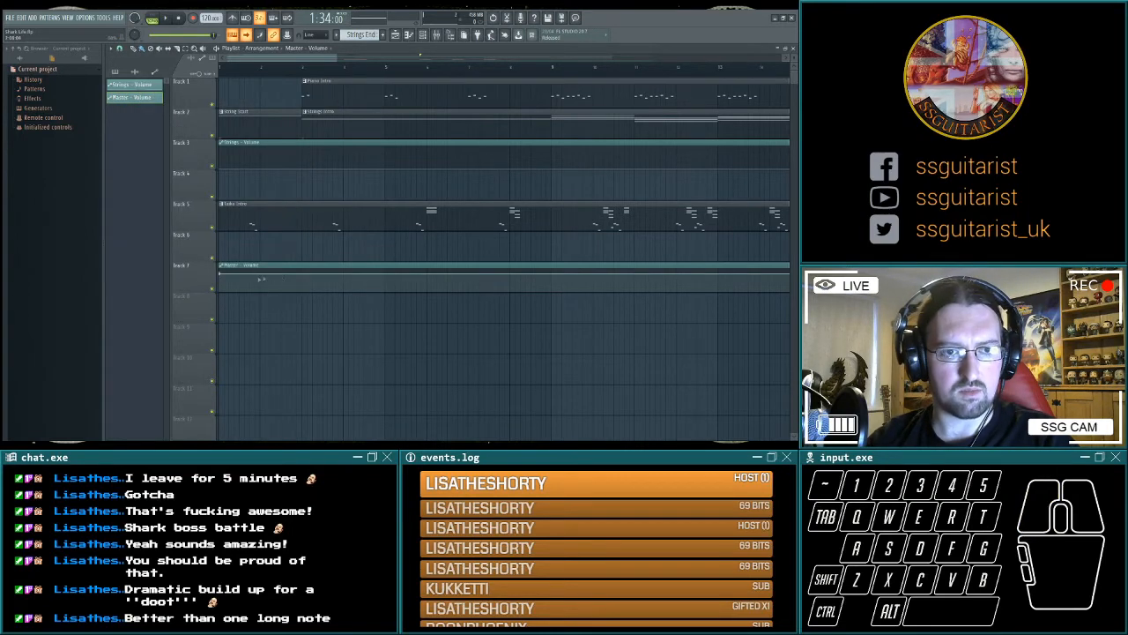
scroll(554, 358, "right", 15)
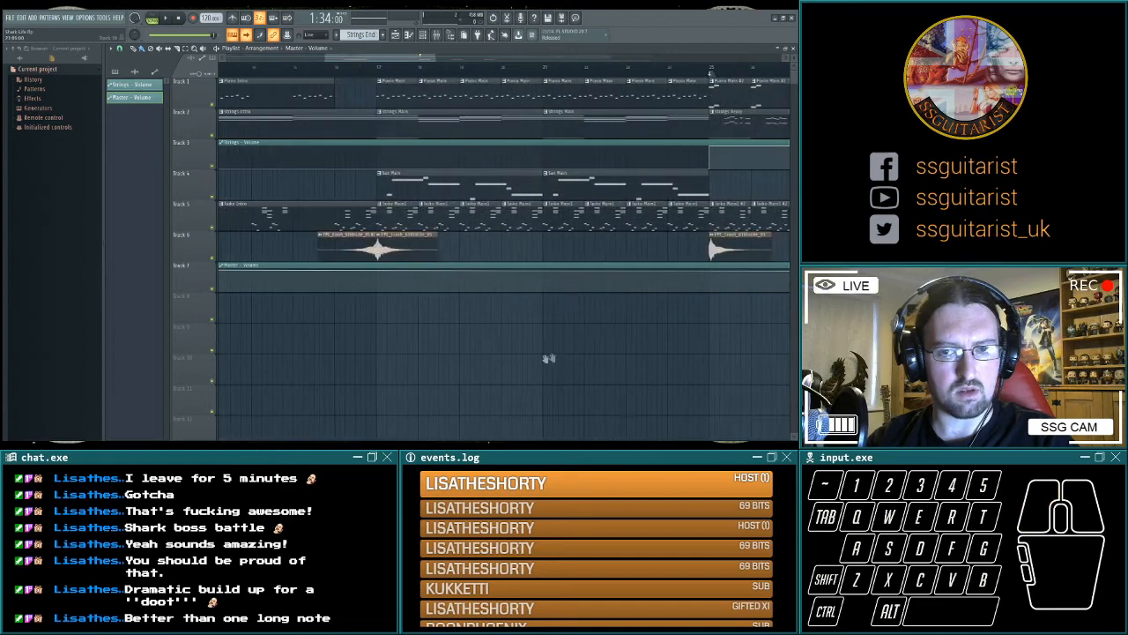
scroll(464, 359, "left", 15)
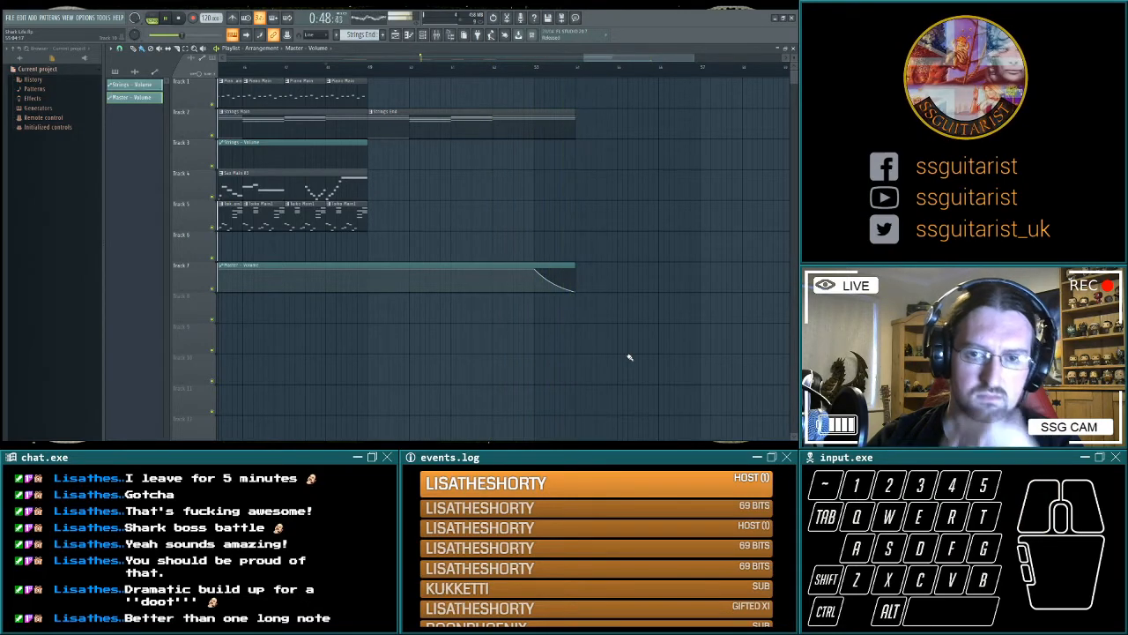
Play the song's ending from 1:34 to check the strings and the master volume fade-out.
left_click(596, 72)
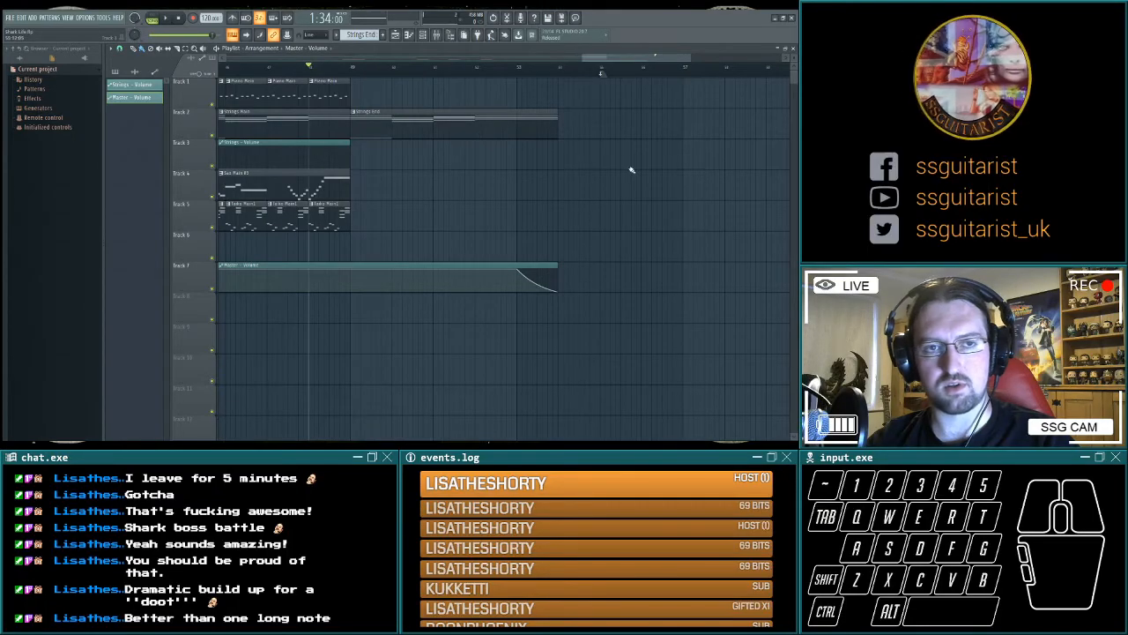
key("space")
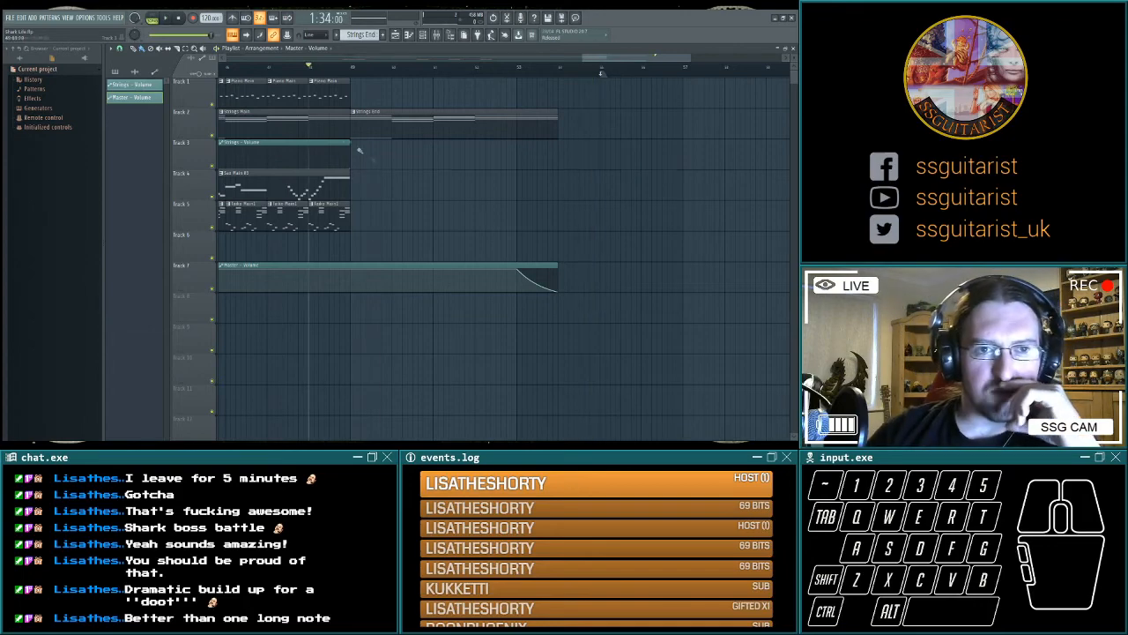
left_click_drag(385, 380, 440, 392)
scroll(439, 393, "up", 4)
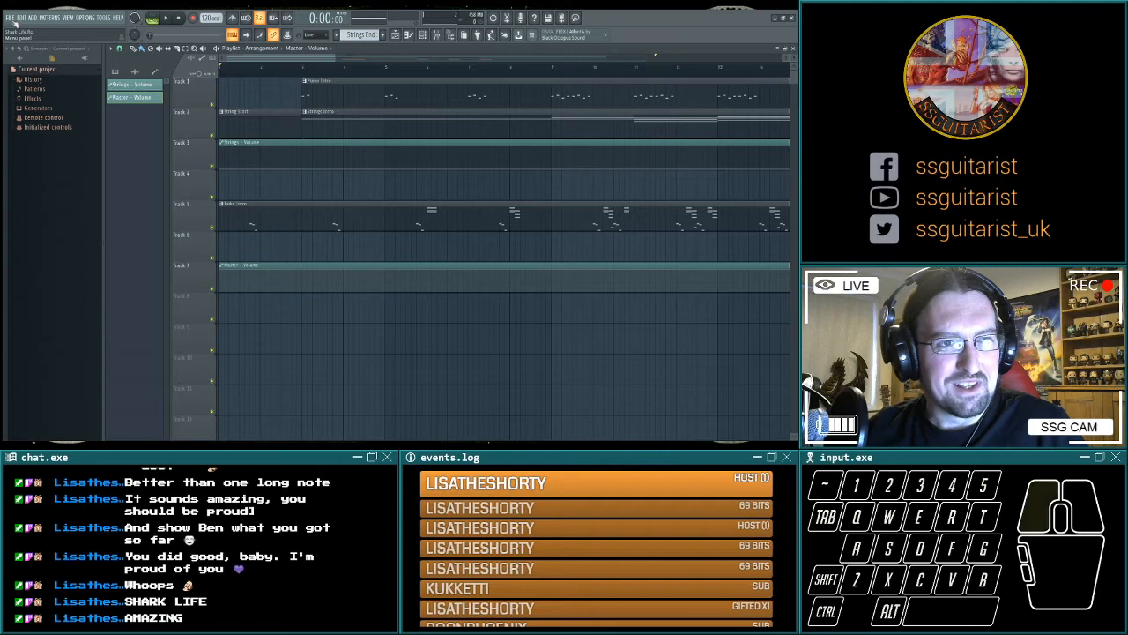
Play the whole arrangement from the start through the final fade-out, and stop playback at the end.
scroll(554, 393, "right", 15)
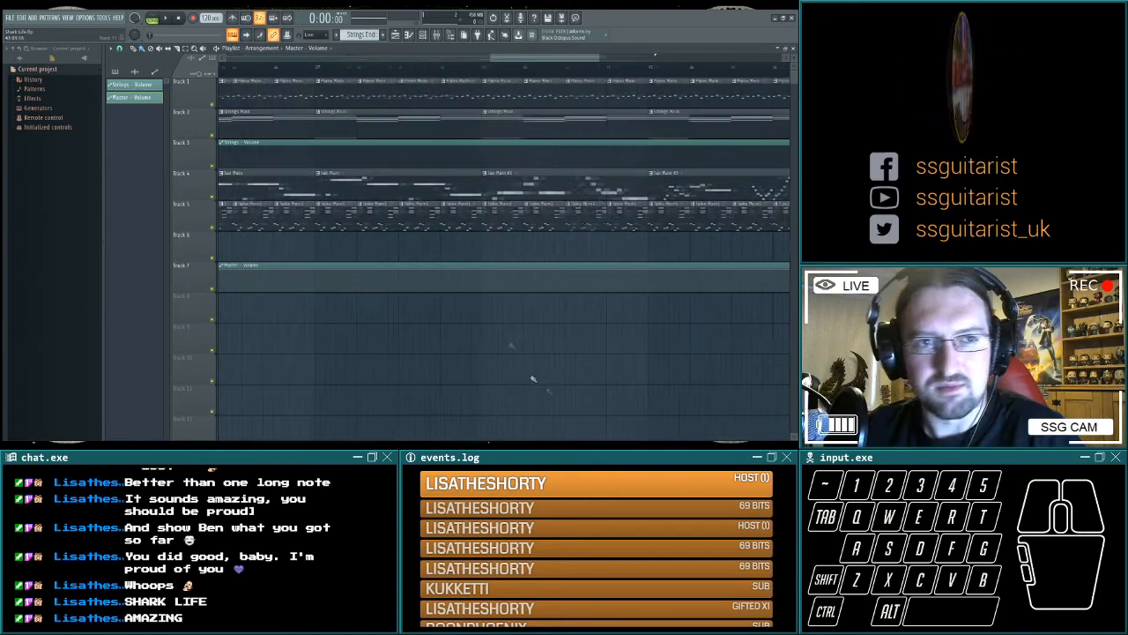
left_click(247, 35)
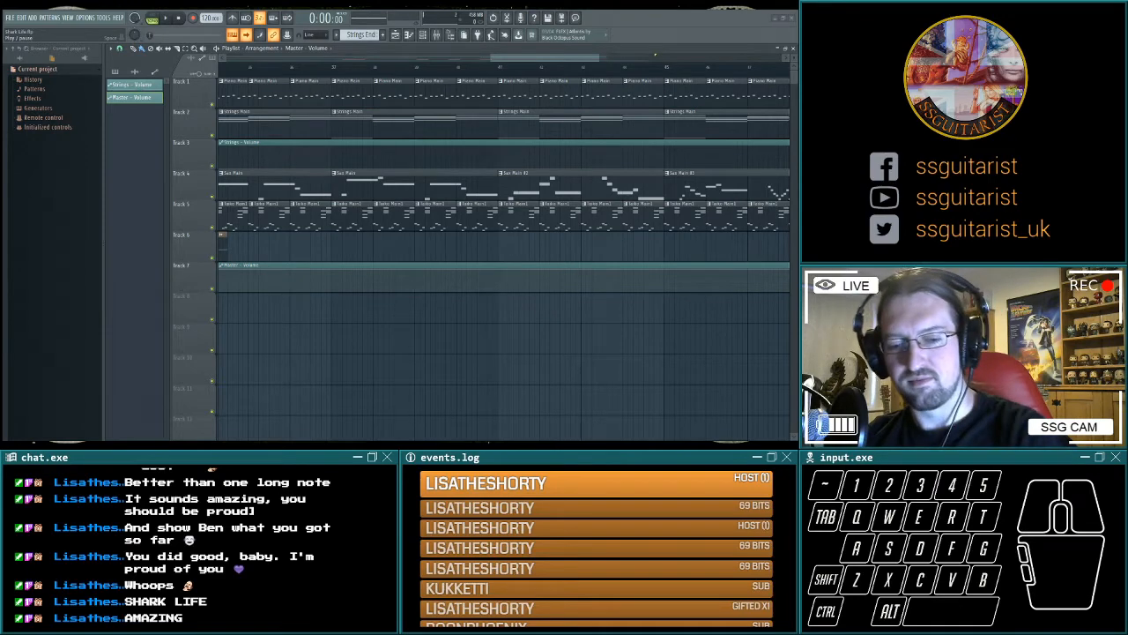
left_click(168, 19)
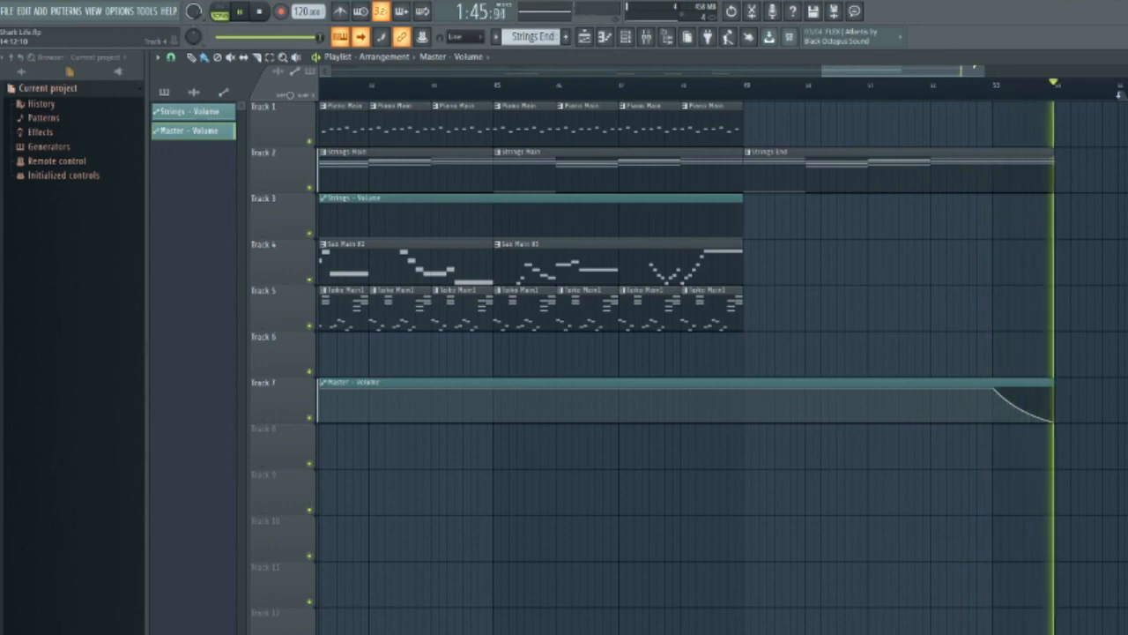
key("space")
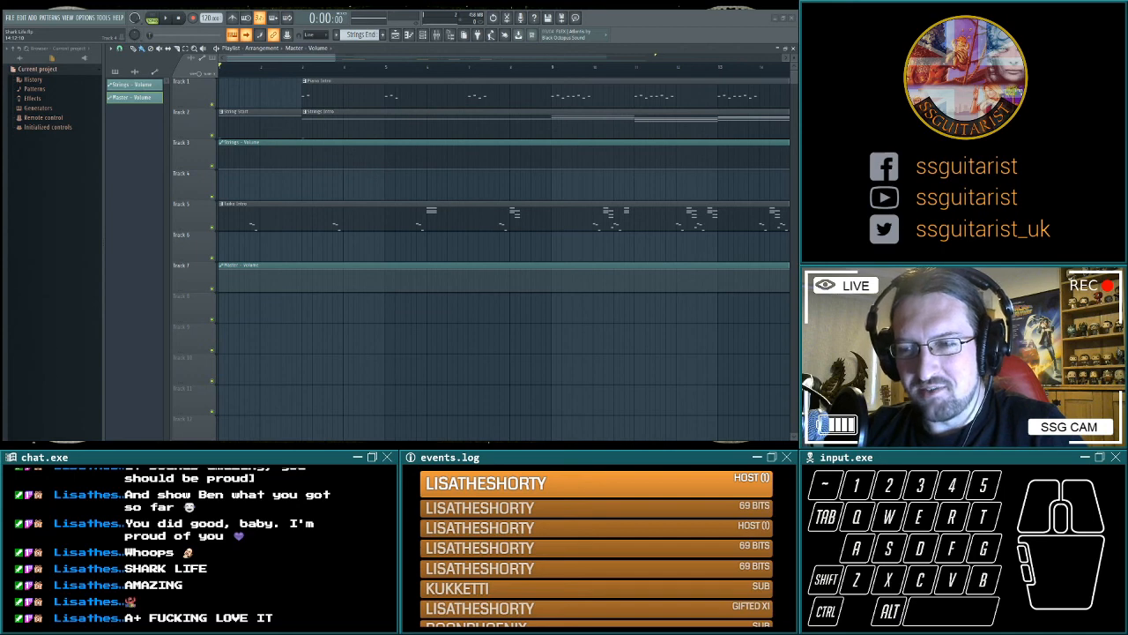